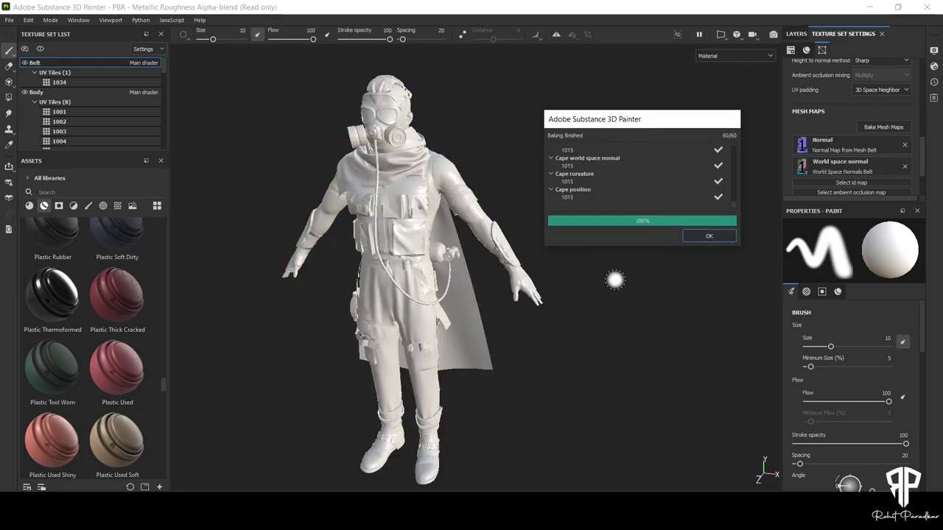
# Close the finished bake report, select the Body texture set and isolate it in the viewport.
pyautogui.click(709, 236)
pyautogui.scroll(5, 697, 213)
pyautogui.keyDown('alt'); pyautogui.moveTo(567, 81); pyautogui.dragTo(618, 265, button='middle'); pyautogui.keyUp('alt')
pyautogui.scroll(4, 612, 217)
pyautogui.click(73, 92)
pyautogui.click(39, 48)
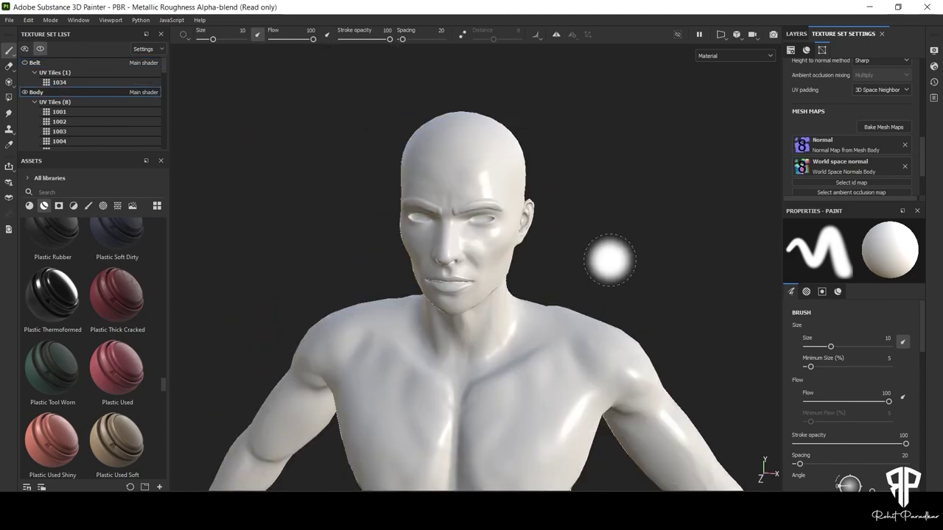
# Examine the isolated body mesh from several sides, including the head, the hand and the hips.
pyautogui.scroll(-5, 638, 261)
pyautogui.press('f')
pyautogui.keyDown('alt'); pyautogui.moveTo(643, 228); pyautogui.dragTo(581, 265); pyautogui.keyUp('alt')
pyautogui.scroll(5, 589, 221)
pyautogui.keyDown('alt'); pyautogui.moveTo(600, 133); pyautogui.dragTo(522, 319, button='middle'); pyautogui.keyUp('alt')
pyautogui.keyDown('alt'); pyautogui.moveTo(522, 319); pyautogui.dragTo(383, 302); pyautogui.keyUp('alt')
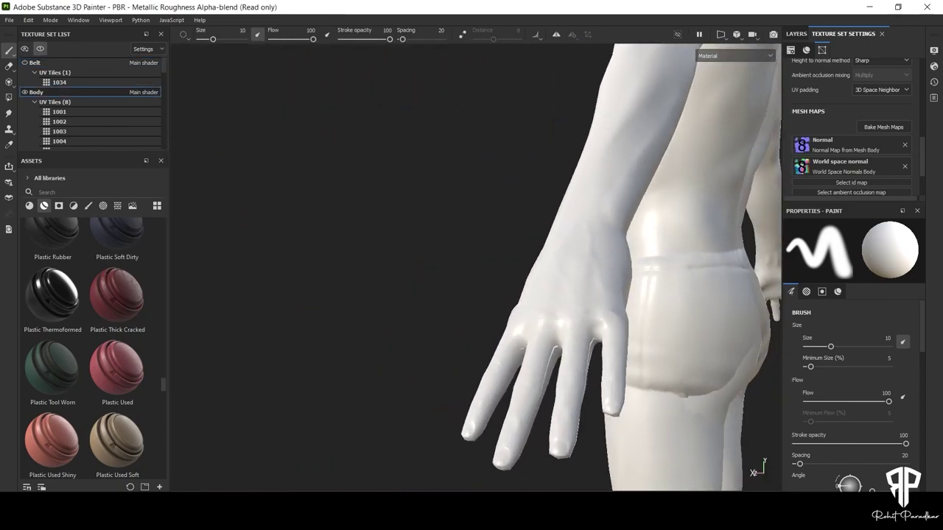
pyautogui.scroll(-5, 331, 237)
pyautogui.keyDown('alt'); pyautogui.moveTo(331, 237); pyautogui.dragTo(718, 317); pyautogui.keyUp('alt')
pyautogui.keyDown('alt'); pyautogui.moveTo(718, 317); pyautogui.dragTo(603, 294, button='middle'); pyautogui.keyUp('alt')
pyautogui.keyDown('alt'); pyautogui.moveTo(604, 295); pyautogui.dragTo(545, 291); pyautogui.keyUp('alt')
# Show all texture sets again and set up a bake without the high definition mesh, with only the ID map selected.
pyautogui.click(40, 49)
pyautogui.click(883, 127)
pyautogui.click(622, 204)
pyautogui.click(312, 181)
pyautogui.click(312, 196)
pyautogui.click(311, 237)
pyautogui.click(311, 251)
pyautogui.click(311, 209)
# Set the ID map's color source to Vertex Color and bake it for all selected texture sets.
pyautogui.click(528, 140)
pyautogui.click(456, 151)
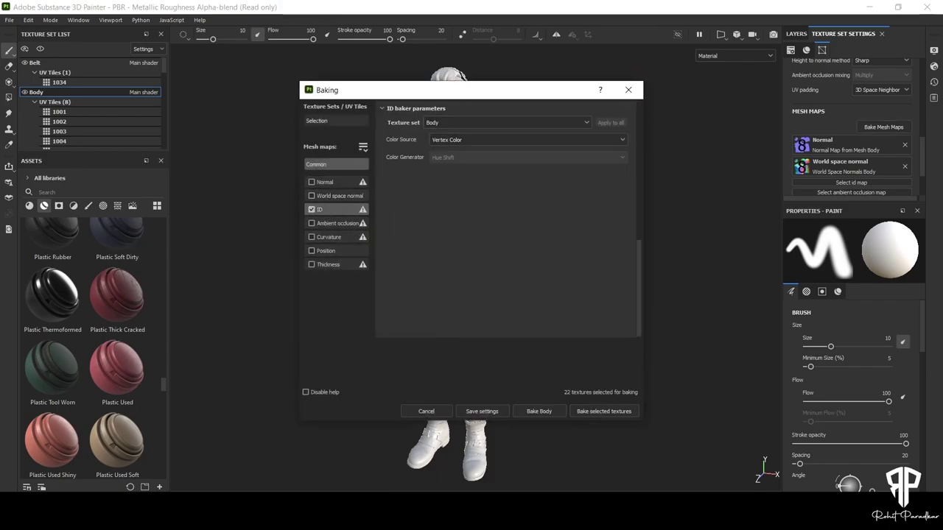
pyautogui.scroll(8, 508, 177)
pyautogui.click(465, 124)
pyautogui.click(442, 123)
pyautogui.click(604, 411)
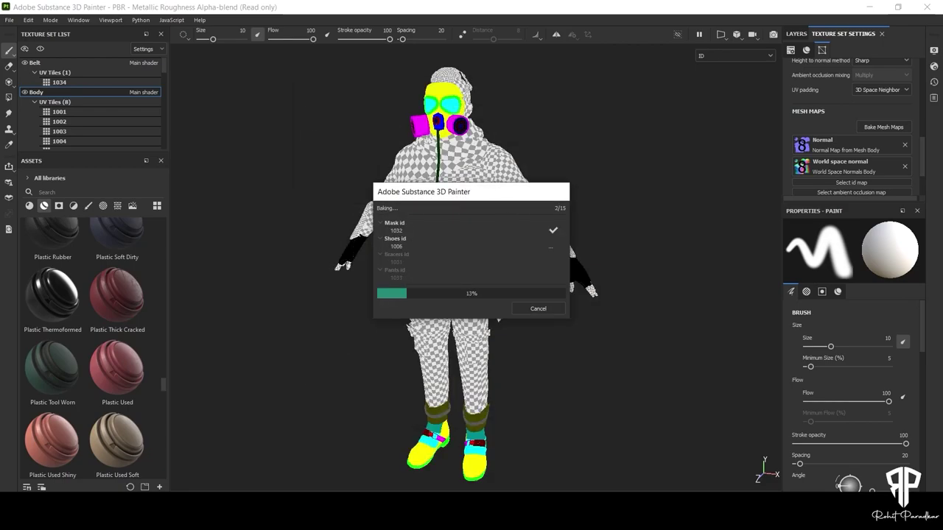
pyautogui.moveTo(442, 192); pyautogui.dragTo(633, 148)
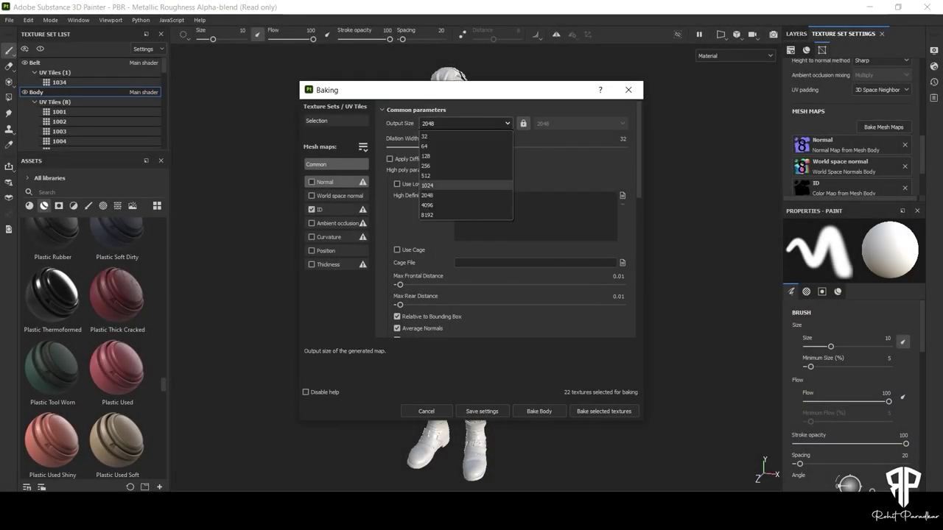
# Set the common output size of the bake to 1024.
pyautogui.click(442, 183)
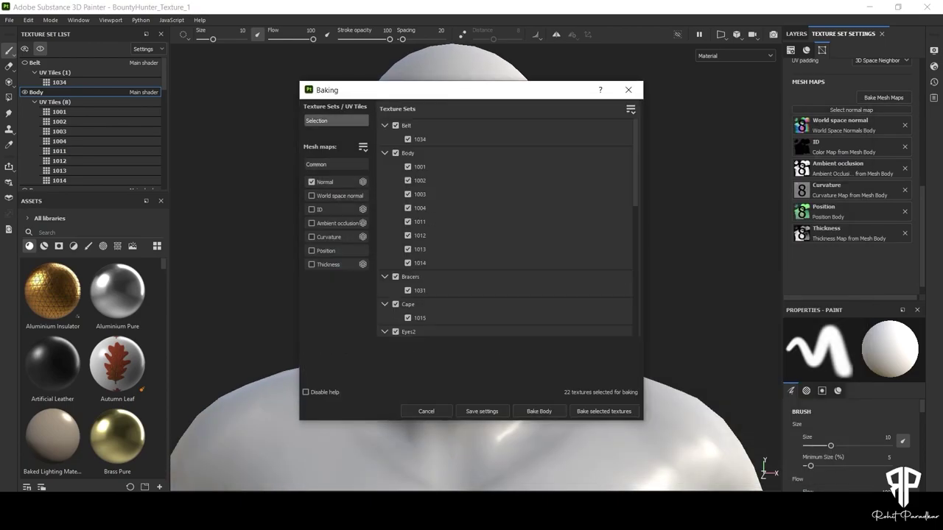
# Restrict the bake selection to the Body texture set, bake its normal map and close the bake progress window.
pyautogui.click(395, 331)
pyautogui.scroll(-5, 395, 332)
pyautogui.click(395, 153)
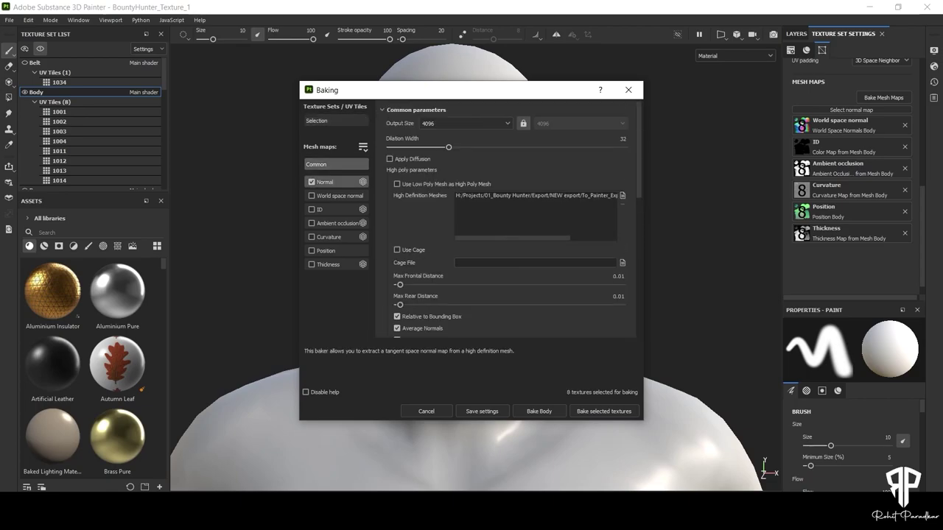
pyautogui.click(604, 411)
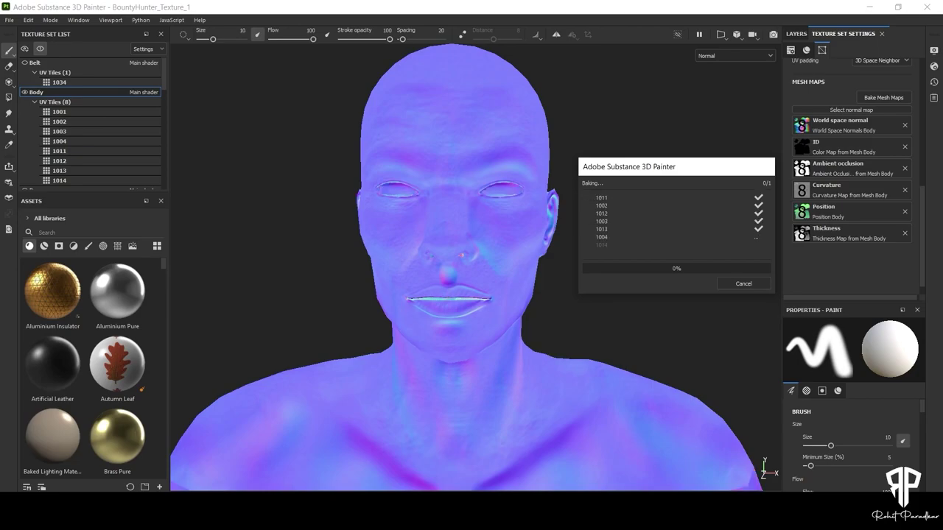
pyautogui.click(742, 284)
# Inspect the baked normal detail on the body from all sides, including the head and torso.
pyautogui.keyDown('alt'); pyautogui.moveTo(542, 252); pyautogui.dragTo(589, 252, button='right'); pyautogui.keyUp('alt')
pyautogui.keyDown('alt'); pyautogui.moveTo(471, 265); pyautogui.dragTo(648, 250); pyautogui.keyUp('alt')
pyautogui.keyDown('alt'); pyautogui.moveTo(515, 368); pyautogui.dragTo(515, 147, button='middle'); pyautogui.keyUp('alt')
pyautogui.keyDown('alt'); pyautogui.moveTo(560, 265); pyautogui.dragTo(471, 258); pyautogui.keyUp('alt')
pyautogui.keyDown('alt'); pyautogui.moveTo(589, 221); pyautogui.dragTo(526, 194, button='right'); pyautogui.keyUp('alt')
pyautogui.keyDown('alt'); pyautogui.moveTo(526, 194); pyautogui.dragTo(442, 199); pyautogui.keyUp('alt')
pyautogui.keyDown('alt'); pyautogui.moveTo(471, 221); pyautogui.dragTo(575, 236, button='right'); pyautogui.keyUp('alt')
pyautogui.keyDown('alt'); pyautogui.moveTo(456, 295); pyautogui.dragTo(545, 309); pyautogui.keyUp('alt')
pyautogui.keyDown('alt'); pyautogui.moveTo(619, 339); pyautogui.dragTo(524, 378, button='right'); pyautogui.keyUp('alt')
pyautogui.keyDown('alt'); pyautogui.moveTo(523, 332); pyautogui.dragTo(427, 353); pyautogui.keyUp('alt')
pyautogui.keyDown('alt'); pyautogui.moveTo(486, 317); pyautogui.dragTo(582, 302, button='right'); pyautogui.keyUp('alt')
pyautogui.keyDown('alt'); pyautogui.moveTo(549, 317); pyautogui.dragTo(741, 309); pyautogui.keyUp('alt')
pyautogui.keyDown('alt'); pyautogui.moveTo(741, 308); pyautogui.dragTo(670, 221, button='middle'); pyautogui.keyUp('alt')
pyautogui.keyDown('alt'); pyautogui.moveTo(669, 221); pyautogui.dragTo(412, 216, button='right'); pyautogui.keyUp('alt')
pyautogui.keyDown('alt'); pyautogui.moveTo(412, 217); pyautogui.dragTo(536, 432, button='middle'); pyautogui.keyUp('alt')
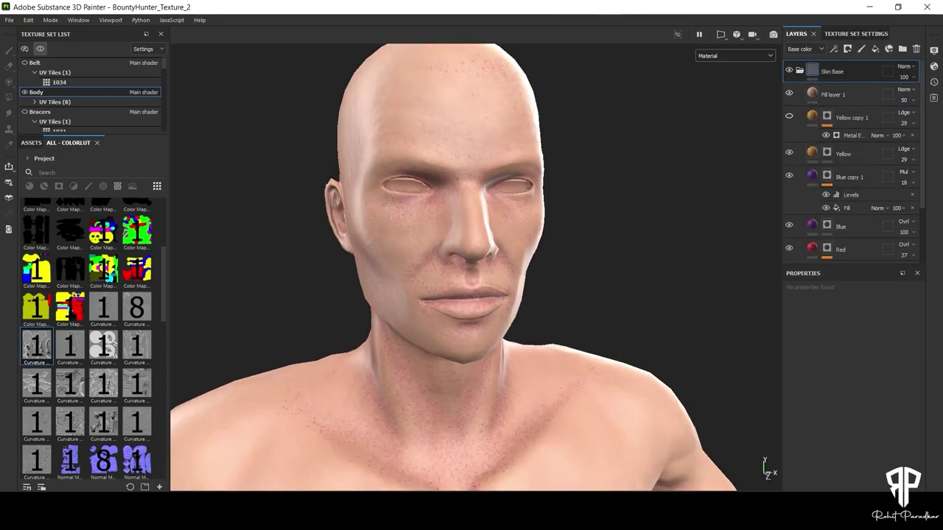
# Set the Blue layer's opacity to 58 and open the opacity setting of the upper Fill layer 1.
pyautogui.scroll(-2, 854, 226)
pyautogui.click(904, 173)
pyautogui.moveTo(937, 191); pyautogui.dragTo(920, 190)
pyautogui.scroll(-1, 904, 193)
pyautogui.scroll(3, 905, 193)
pyautogui.click(905, 100)
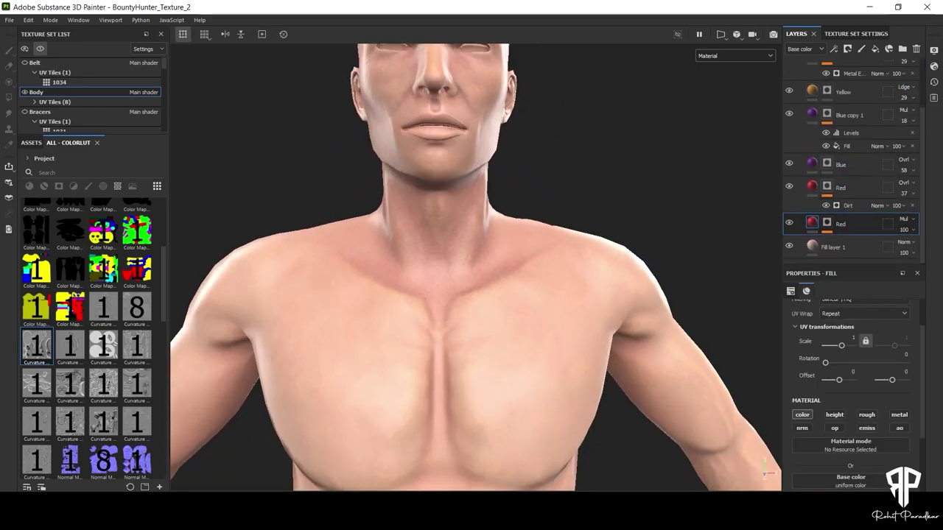
# Bring the torso into view and pick the Dots Erased brush from the brush assets.
pyautogui.keyDown('alt'); pyautogui.moveTo(442, 294); pyautogui.dragTo(466, 151, button='middle'); pyautogui.keyUp('alt')
pyautogui.click(88, 186)
pyautogui.scroll(5, 93, 331)
pyautogui.scroll(-5, 94, 339)
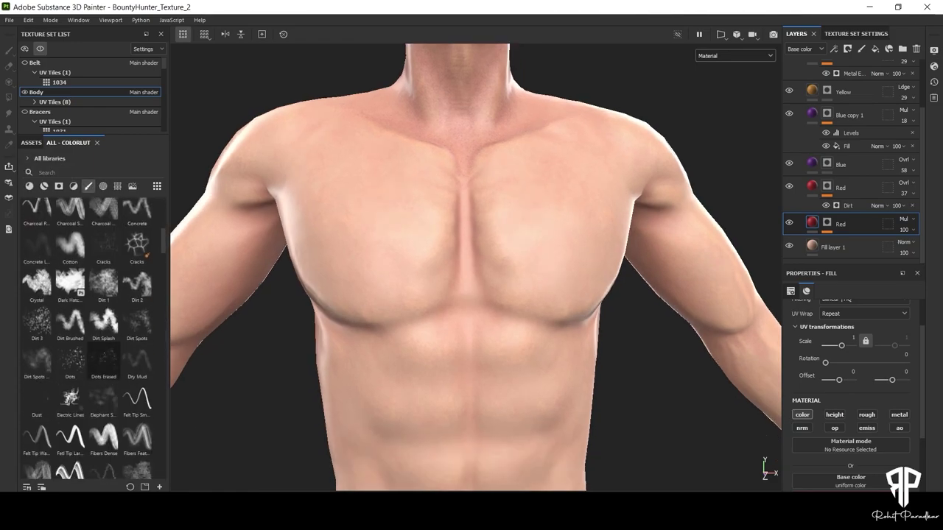
pyautogui.click(103, 361)
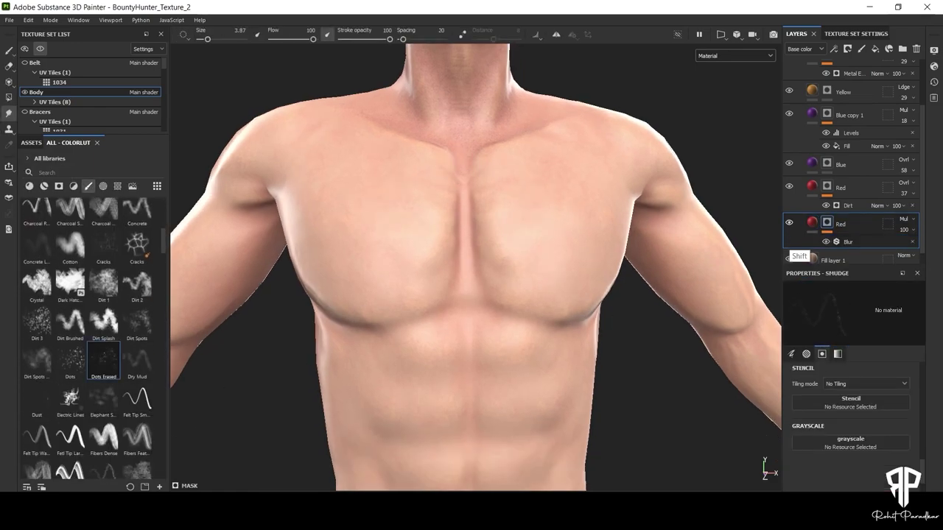
# Hide all color layers above the Red layer that is blended with Multiply.
pyautogui.moveTo(788, 223); pyautogui.dragTo(789, 91)
pyautogui.scroll(2, 788, 110)
pyautogui.click(789, 93)
pyautogui.scroll(-2, 840, 170)
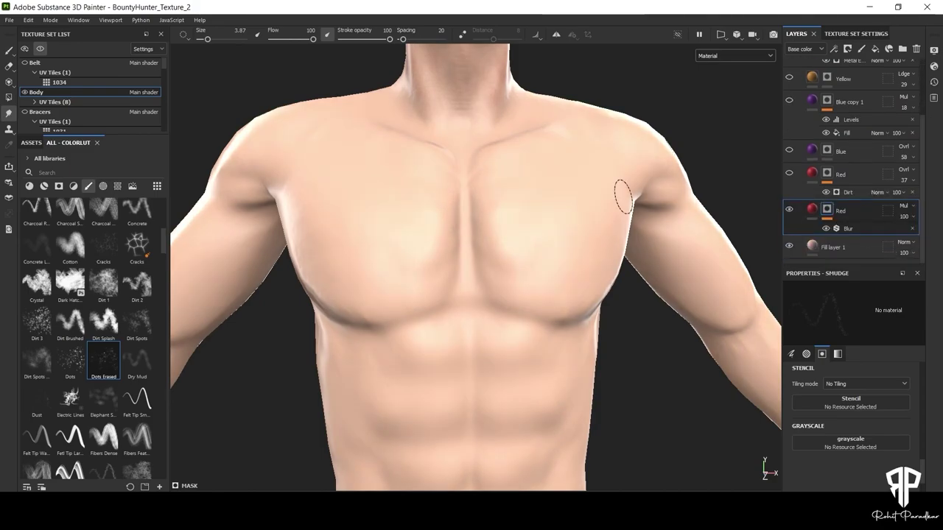
# Remove the Blur filter from the Multiply Red layer's mask and load Dots Erased for the Paint tool.
pyautogui.click(912, 228)
pyautogui.click(9, 51)
pyautogui.click(467, 179)
pyautogui.hotkey('ctrl', 'z')
pyautogui.click(103, 360)
# Paint red dots on the Red layer's mask along the sternum and around the collarbones.
pyautogui.moveTo(465, 165); pyautogui.dragTo(479, 246)
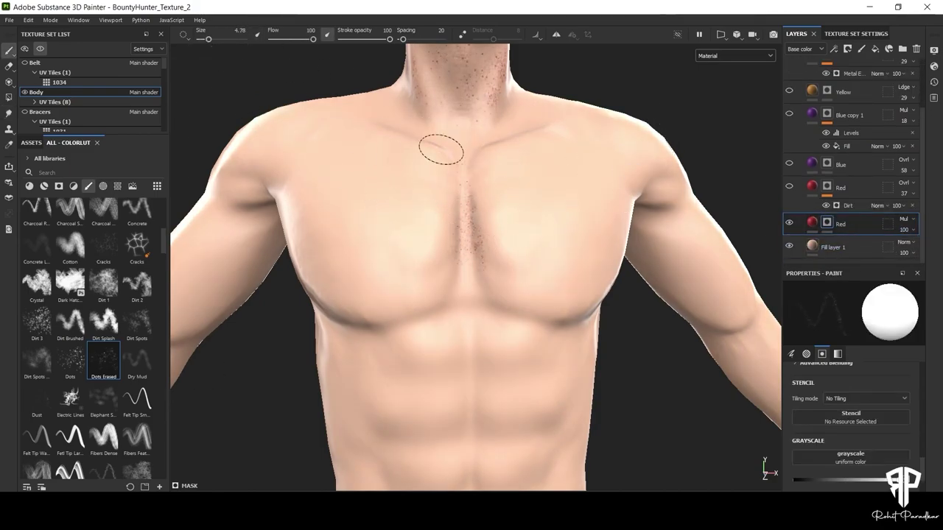
pyautogui.keyDown('alt'); pyautogui.moveTo(671, 112); pyautogui.dragTo(622, 232); pyautogui.keyUp('alt')
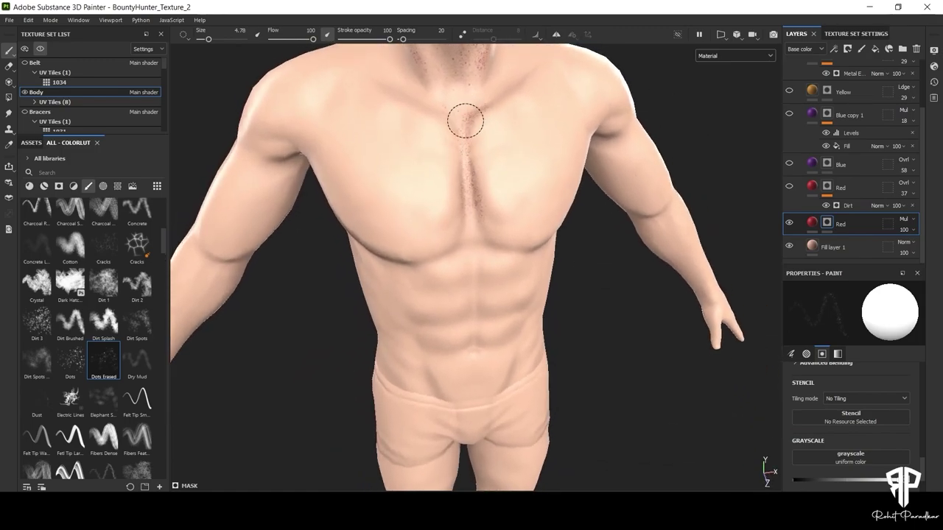
pyautogui.moveTo(424, 96); pyautogui.dragTo(489, 116)
pyautogui.moveTo(432, 155)
pyautogui.mouseDown()
pyautogui.moveTo(488, 223)
pyautogui.moveTo(479, 147)
pyautogui.mouseUp()
# Paint red dots over both pectorals and along their lower edges out to the armpits.
pyautogui.scroll(2, 472, 265)
pyautogui.moveTo(358, 337)
pyautogui.mouseDown()
pyautogui.moveTo(437, 302)
pyautogui.moveTo(361, 295)
pyautogui.moveTo(310, 272)
pyautogui.mouseUp()
pyautogui.moveTo(449, 223)
pyautogui.mouseDown()
pyautogui.moveTo(601, 150)
pyautogui.moveTo(544, 190)
pyautogui.mouseUp()
pyautogui.keyDown('alt'); pyautogui.moveTo(640, 265); pyautogui.dragTo(721, 269); pyautogui.keyUp('alt')
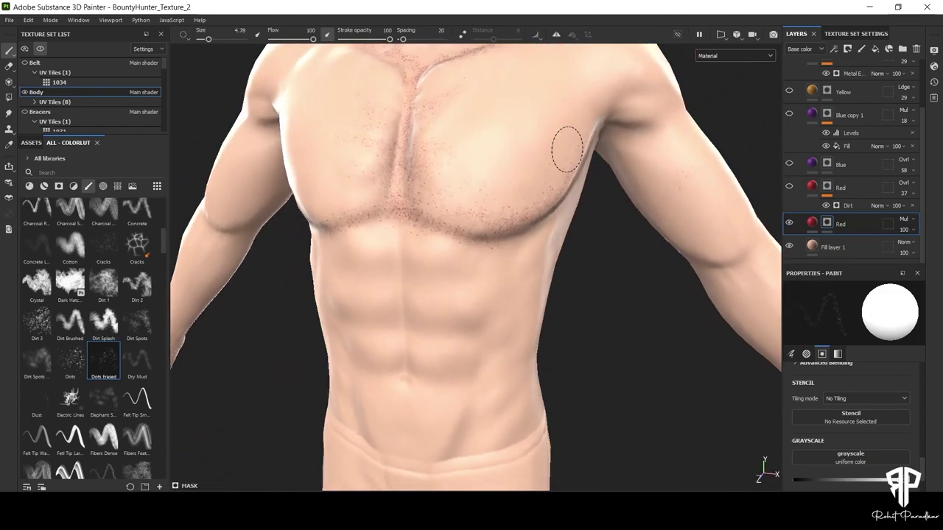
pyautogui.keyDown('alt'); pyautogui.moveTo(426, 222); pyautogui.dragTo(472, 225); pyautogui.keyUp('alt')
pyautogui.moveTo(379, 222); pyautogui.dragTo(350, 223)
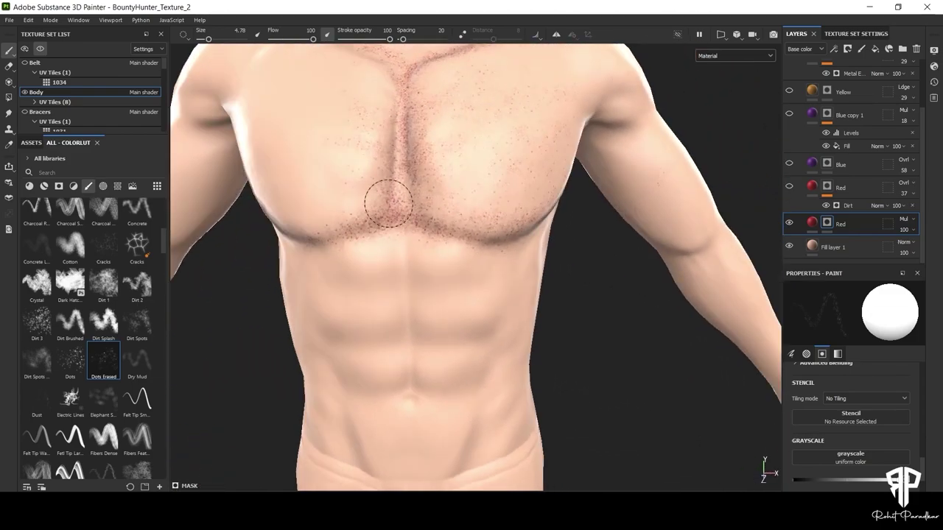
pyautogui.keyDown('alt'); pyautogui.moveTo(619, 320); pyautogui.dragTo(622, 398); pyautogui.keyUp('alt')
pyautogui.moveTo(395, 156); pyautogui.dragTo(328, 114)
pyautogui.moveTo(486, 353)
pyautogui.keyDown('alt'); pyautogui.mouseDown()
pyautogui.moveTo(475, 352)
pyautogui.moveTo(567, 280)
pyautogui.mouseUp(); pyautogui.keyUp('alt')
pyautogui.keyDown('alt'); pyautogui.moveTo(464, 221); pyautogui.dragTo(374, 187); pyautogui.keyUp('alt')
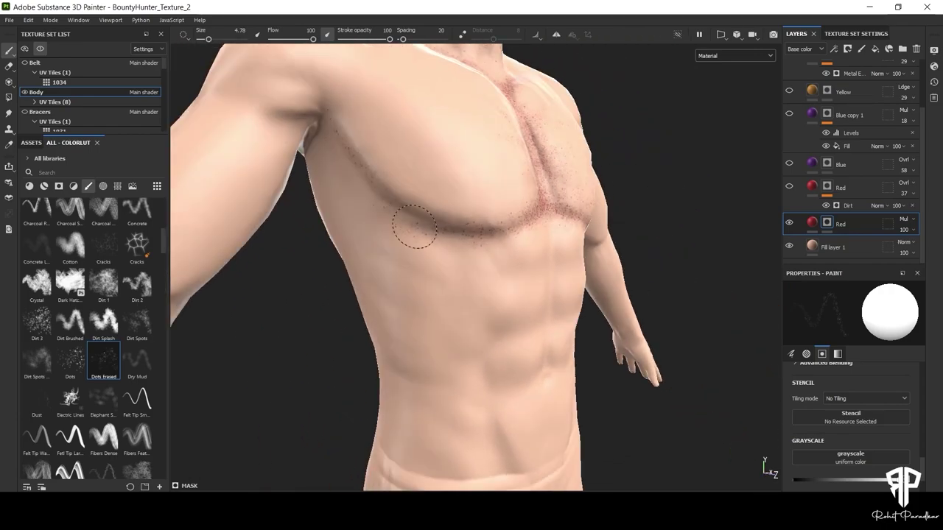
# Paint red dots into the creases between the abdominal muscles and along the lines above the groin.
pyautogui.moveTo(476, 182)
pyautogui.keyDown('alt'); pyautogui.mouseDown()
pyautogui.moveTo(311, 188)
pyautogui.moveTo(480, 227)
pyautogui.moveTo(682, 174)
pyautogui.moveTo(706, 225)
pyautogui.moveTo(690, 210)
pyautogui.moveTo(552, 270)
pyautogui.mouseUp(); pyautogui.keyUp('alt')
pyautogui.moveTo(415, 345); pyautogui.dragTo(476, 345)
pyautogui.moveTo(435, 304)
pyautogui.mouseDown()
pyautogui.moveTo(374, 316)
pyautogui.moveTo(483, 304)
pyautogui.mouseUp()
pyautogui.moveTo(435, 261)
pyautogui.mouseDown()
pyautogui.moveTo(380, 273)
pyautogui.moveTo(484, 256)
pyautogui.mouseUp()
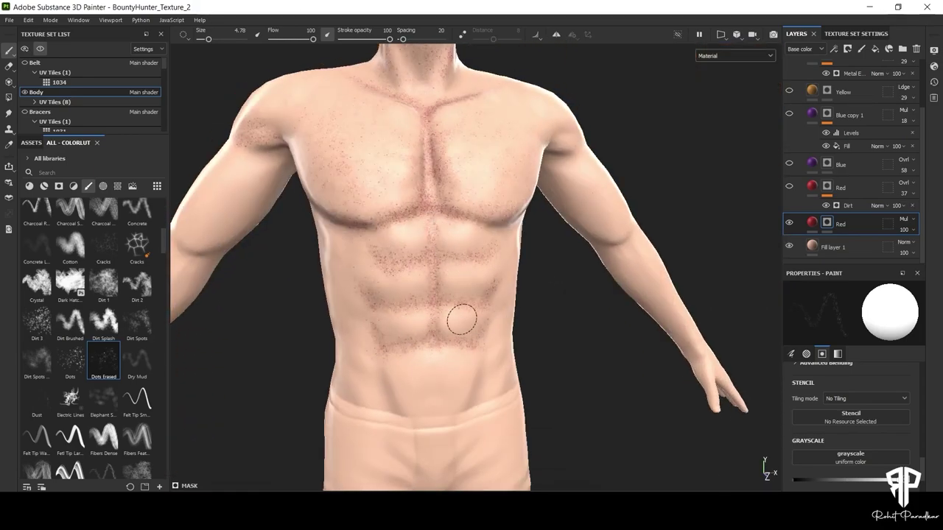
pyautogui.moveTo(388, 382); pyautogui.dragTo(399, 409)
pyautogui.moveTo(469, 410); pyautogui.dragTo(475, 379)
# Paint red dots over the ribs and waist on the character's right flank.
pyautogui.keyDown('alt'); pyautogui.moveTo(553, 332); pyautogui.dragTo(634, 327); pyautogui.keyUp('alt')
pyautogui.moveTo(394, 384); pyautogui.dragTo(414, 402)
pyautogui.moveTo(409, 344)
pyautogui.mouseDown()
pyautogui.moveTo(383, 331)
pyautogui.moveTo(442, 324)
pyautogui.mouseUp()
pyautogui.moveTo(465, 219); pyautogui.dragTo(486, 254)
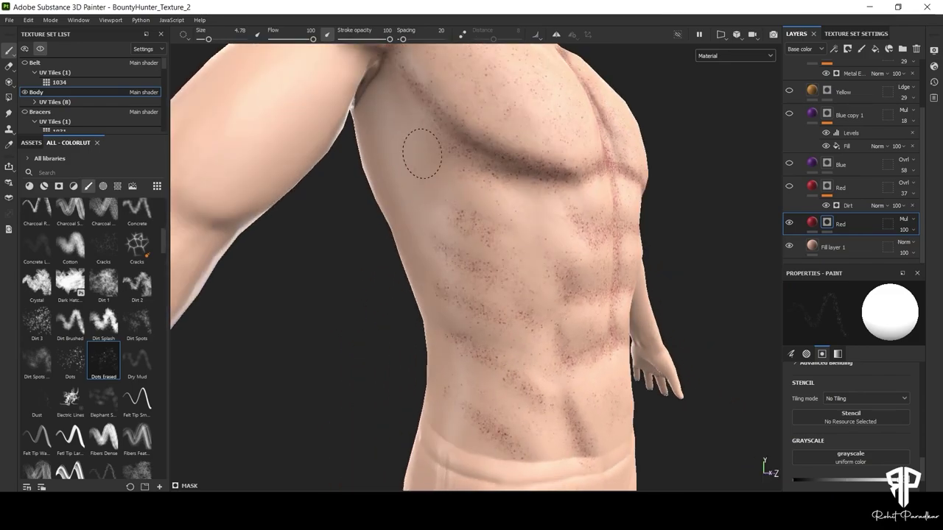
# Paint red dots over the ribs and waist on the character's left flank.
pyautogui.keyDown('alt'); pyautogui.moveTo(445, 347); pyautogui.dragTo(491, 246); pyautogui.keyUp('alt')
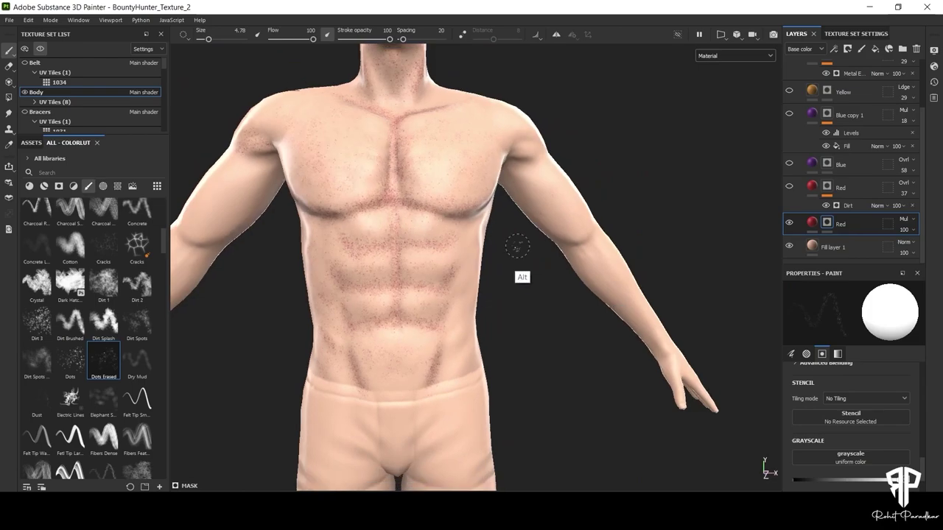
pyautogui.keyDown('alt'); pyautogui.moveTo(490, 246); pyautogui.dragTo(436, 208, button='right'); pyautogui.keyUp('alt')
pyautogui.keyDown('alt'); pyautogui.moveTo(369, 290); pyautogui.dragTo(521, 298, button='right'); pyautogui.keyUp('alt')
pyautogui.moveTo(522, 297)
pyautogui.keyDown('alt'); pyautogui.mouseDown()
pyautogui.moveTo(493, 219)
pyautogui.moveTo(526, 204)
pyautogui.mouseUp(); pyautogui.keyUp('alt')
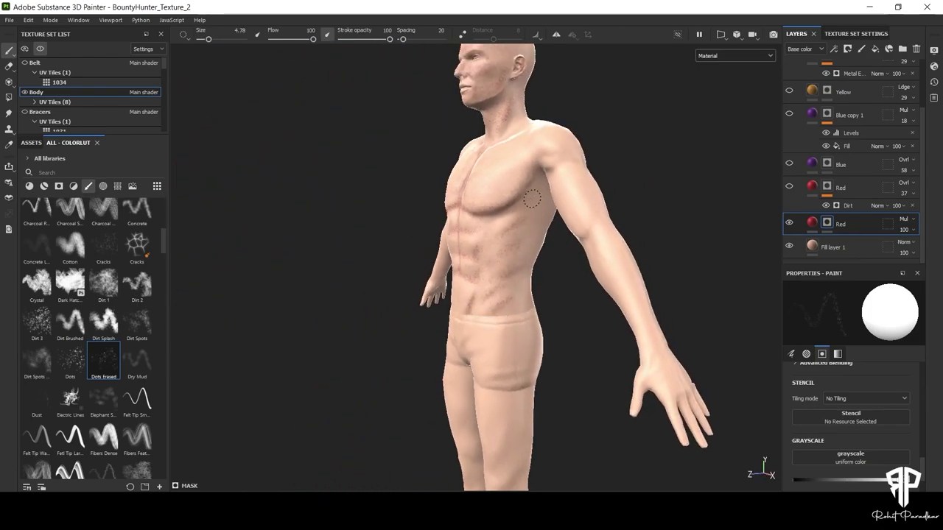
pyautogui.keyDown('alt'); pyautogui.moveTo(536, 275); pyautogui.dragTo(495, 229); pyautogui.keyUp('alt')
pyautogui.keyDown('alt'); pyautogui.moveTo(495, 229); pyautogui.dragTo(434, 248, button='right'); pyautogui.keyUp('alt')
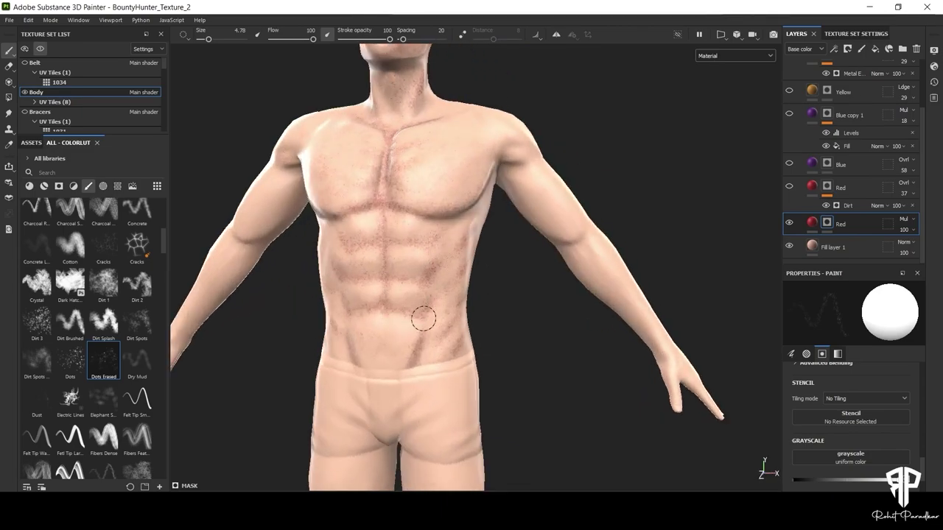
# Paint red dots in the character's left inner elbow and around the front of the left shoulder.
pyautogui.keyDown('alt'); pyautogui.moveTo(424, 313); pyautogui.dragTo(353, 336); pyautogui.keyUp('alt')
pyautogui.keyDown('alt'); pyautogui.moveTo(444, 254); pyautogui.dragTo(383, 254); pyautogui.keyUp('alt')
pyautogui.keyDown('alt'); pyautogui.moveTo(574, 244); pyautogui.dragTo(626, 244, button='right'); pyautogui.keyUp('alt')
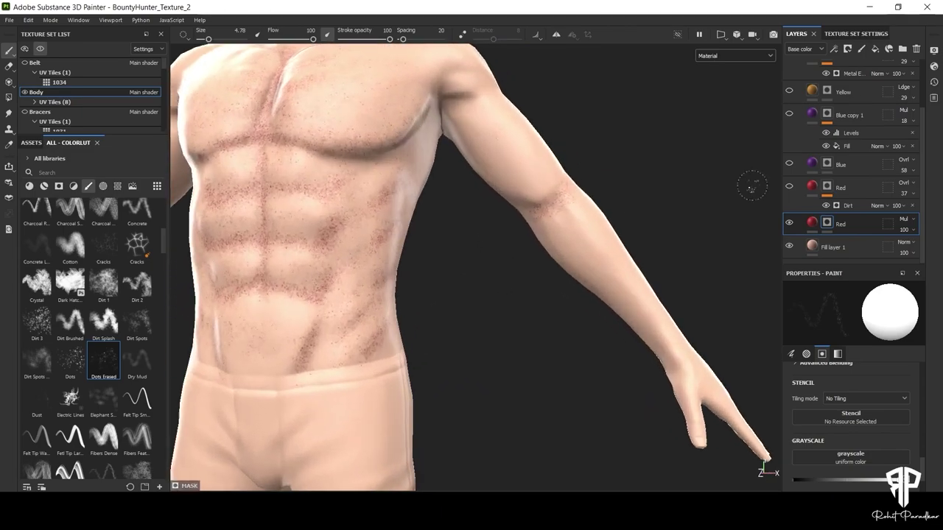
pyautogui.keyDown('alt'); pyautogui.moveTo(503, 74); pyautogui.dragTo(419, 161, button='middle'); pyautogui.keyUp('alt')
pyautogui.moveTo(398, 177); pyautogui.dragTo(376, 177)
pyautogui.moveTo(604, 166)
pyautogui.keyDown('alt'); pyautogui.mouseDown()
pyautogui.moveTo(466, 154)
pyautogui.moveTo(522, 197)
pyautogui.moveTo(496, 187)
pyautogui.moveTo(383, 235)
pyautogui.mouseUp(); pyautogui.keyUp('alt')
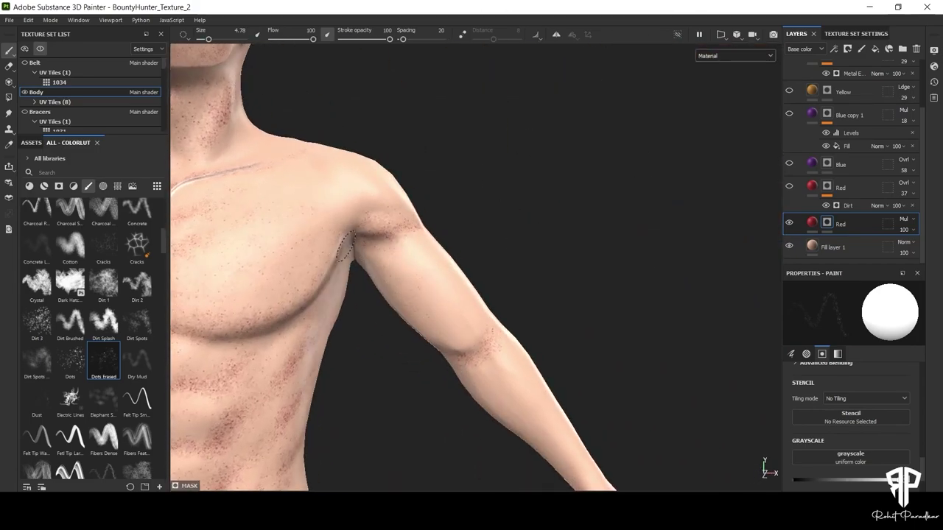
pyautogui.moveTo(450, 280); pyautogui.dragTo(483, 303)
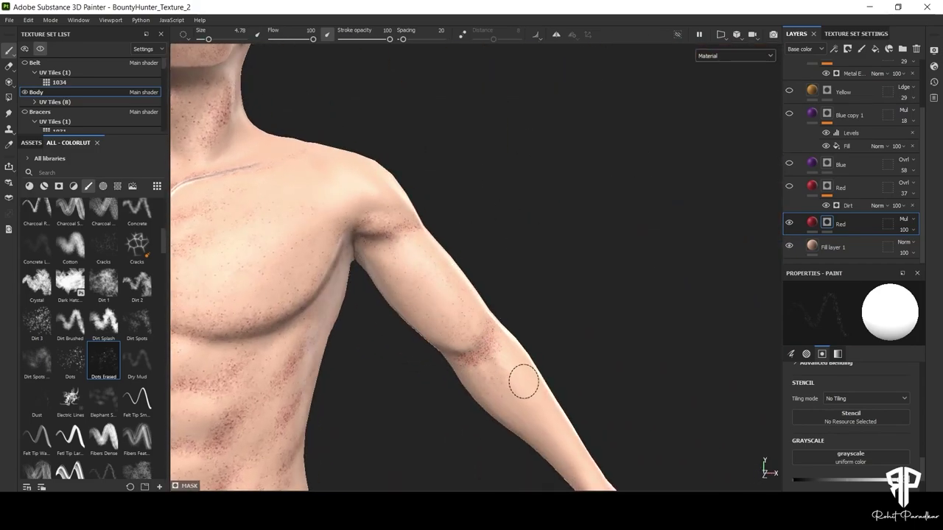
# Paint red dots on the back of the character's left shoulder and upper arm.
pyautogui.keyDown('alt'); pyautogui.moveTo(501, 367); pyautogui.dragTo(376, 290, button='right'); pyautogui.keyUp('alt')
pyautogui.keyDown('alt'); pyautogui.moveTo(376, 290); pyautogui.dragTo(648, 260); pyautogui.keyUp('alt')
pyautogui.keyDown('alt'); pyautogui.moveTo(521, 282); pyautogui.dragTo(404, 152); pyautogui.keyUp('alt')
pyautogui.keyDown('alt'); pyautogui.moveTo(497, 110); pyautogui.dragTo(511, 236); pyautogui.keyUp('alt')
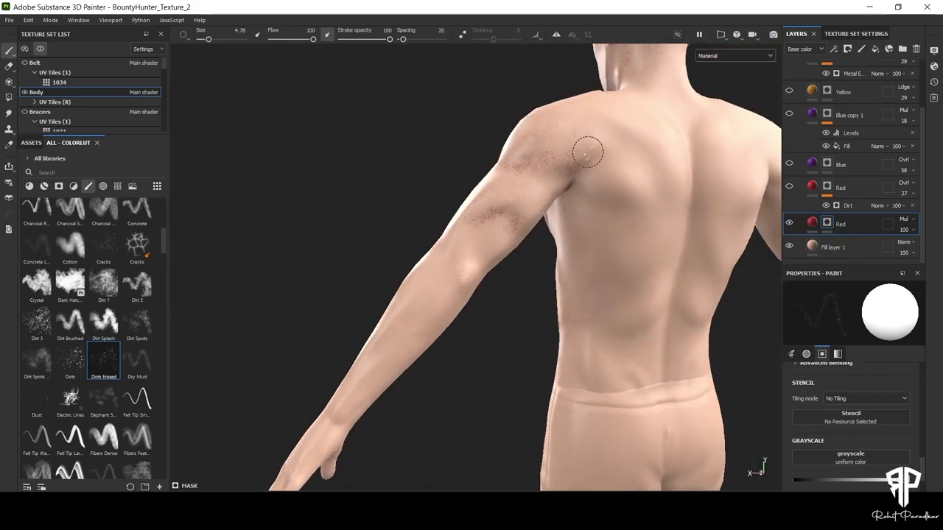
pyautogui.keyDown('alt'); pyautogui.moveTo(480, 375); pyautogui.dragTo(530, 351); pyautogui.keyUp('alt')
# Rotate the environment lighting to 157 and switch the environment map to Studio Automotive Neutral.
pyautogui.keyDown('shift'); pyautogui.moveTo(530, 351); pyautogui.dragTo(612, 348, button='right'); pyautogui.keyUp('shift')
pyautogui.click(934, 51)
pyautogui.click(842, 138)
pyautogui.scroll(-5, 827, 177)
pyautogui.click(921, 231)
pyautogui.moveTo(871, 199); pyautogui.dragTo(850, 200)
pyautogui.click(842, 138)
pyautogui.scroll(-5, 867, 221)
pyautogui.click(893, 229)
pyautogui.click(843, 139)
pyautogui.scroll(-5, 867, 228)
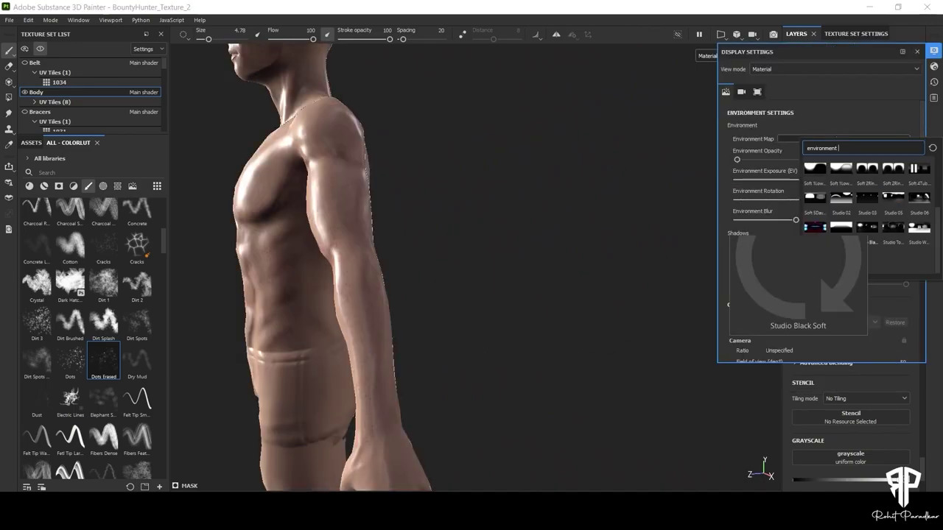
pyautogui.click(840, 229)
# Paint red dots down the back of the left forearm and around the elbow, rotating the lighting for better visibility.
pyautogui.keyDown('alt'); pyautogui.moveTo(473, 248); pyautogui.dragTo(362, 366); pyautogui.keyUp('alt')
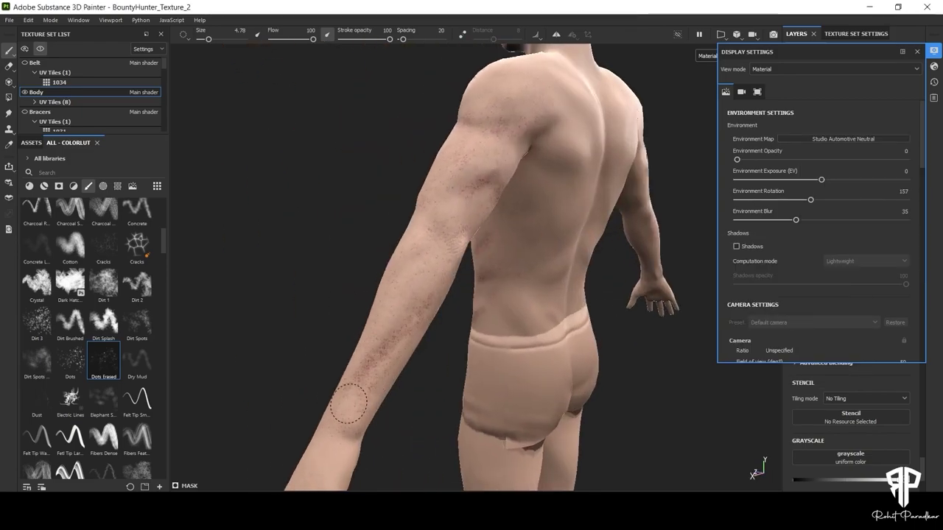
pyautogui.keyDown('alt'); pyautogui.moveTo(411, 218); pyautogui.dragTo(447, 181); pyautogui.keyUp('alt')
pyautogui.keyDown('alt'); pyautogui.moveTo(446, 181); pyautogui.dragTo(641, 275, button='right'); pyautogui.keyUp('alt')
pyautogui.keyDown('alt'); pyautogui.moveTo(641, 275); pyautogui.dragTo(618, 295); pyautogui.keyUp('alt')
pyautogui.keyDown('shift'); pyautogui.moveTo(618, 295); pyautogui.dragTo(522, 242, button='right'); pyautogui.keyUp('shift')
pyautogui.keyDown('alt'); pyautogui.moveTo(519, 214); pyautogui.dragTo(419, 177); pyautogui.keyUp('alt')
pyautogui.moveTo(499, 137)
pyautogui.mouseDown()
pyautogui.moveTo(477, 230)
pyautogui.moveTo(528, 378)
pyautogui.mouseUp()
# Reduce the brush size to 2.01 and paint finer red dots around the left wrist.
pyautogui.keyDown('alt'); pyautogui.moveTo(493, 367); pyautogui.dragTo(589, 375, button='right'); pyautogui.keyUp('alt')
pyautogui.keyDown('ctrl'); pyautogui.moveTo(589, 376); pyautogui.dragTo(563, 376, button='right'); pyautogui.keyUp('ctrl')
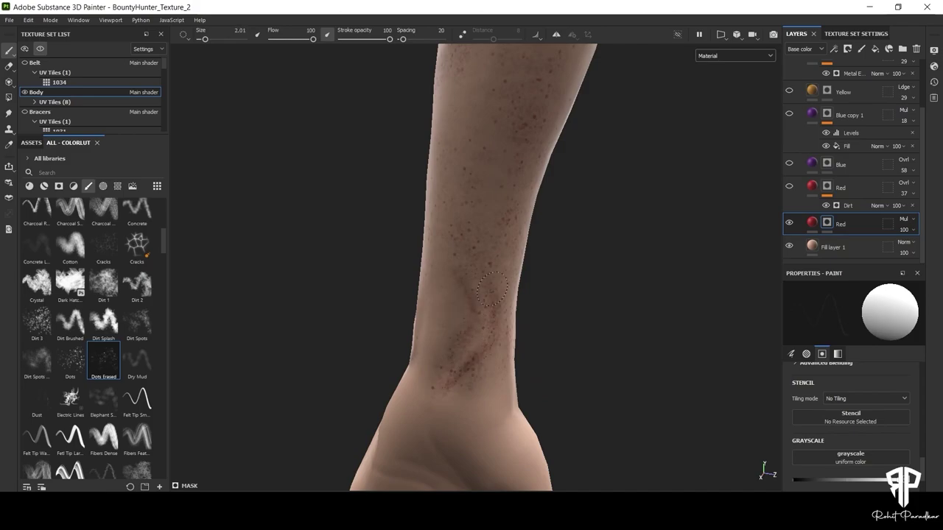
pyautogui.keyDown('alt'); pyautogui.moveTo(498, 308); pyautogui.dragTo(485, 338); pyautogui.keyUp('alt')
pyautogui.moveTo(565, 362)
pyautogui.keyDown('alt'); pyautogui.mouseDown()
pyautogui.moveTo(668, 214)
pyautogui.moveTo(699, 141)
pyautogui.moveTo(616, 227)
pyautogui.moveTo(512, 152)
pyautogui.moveTo(519, 188)
pyautogui.moveTo(524, 137)
pyautogui.moveTo(499, 162)
pyautogui.mouseUp(); pyautogui.keyUp('alt')
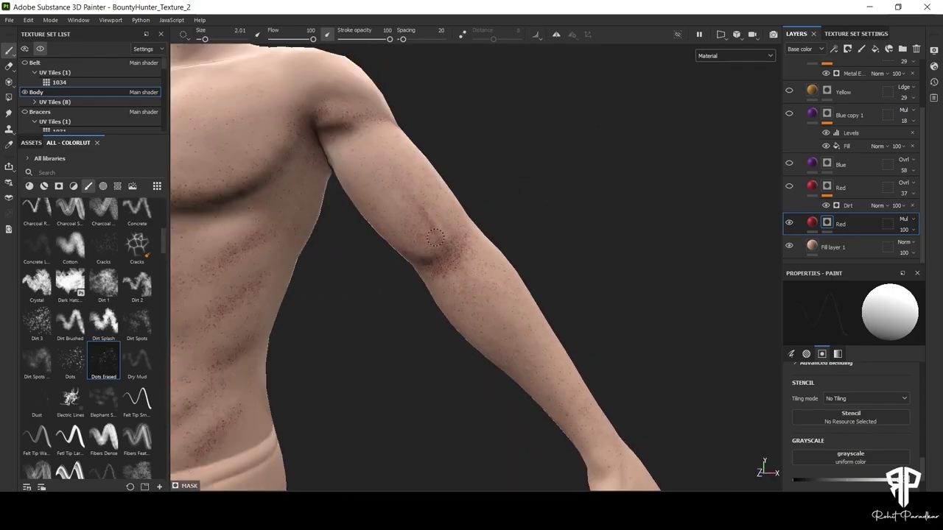
# Add fine red dots along the left biceps, inner elbow and inner forearm.
pyautogui.keyDown('alt'); pyautogui.moveTo(402, 215); pyautogui.dragTo(491, 259); pyautogui.keyUp('alt')
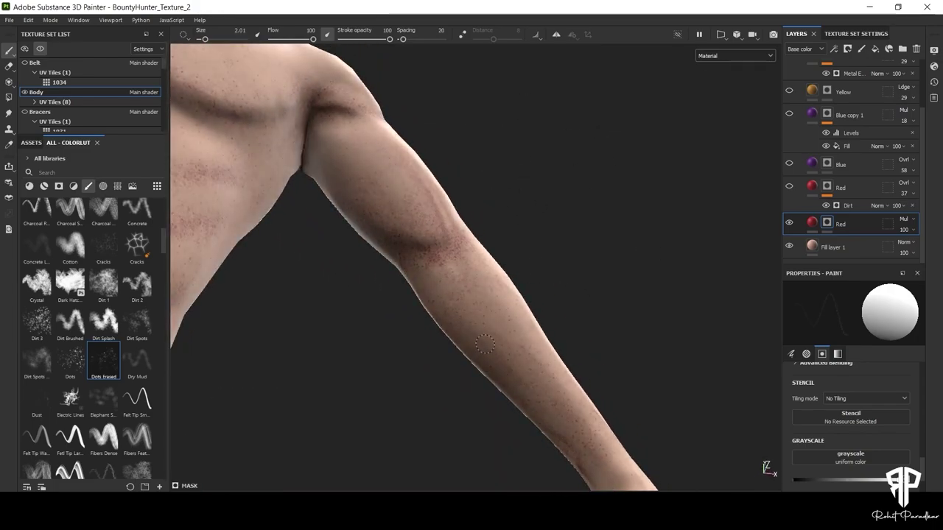
pyautogui.keyDown('alt'); pyautogui.moveTo(580, 412); pyautogui.dragTo(696, 250); pyautogui.keyUp('alt')
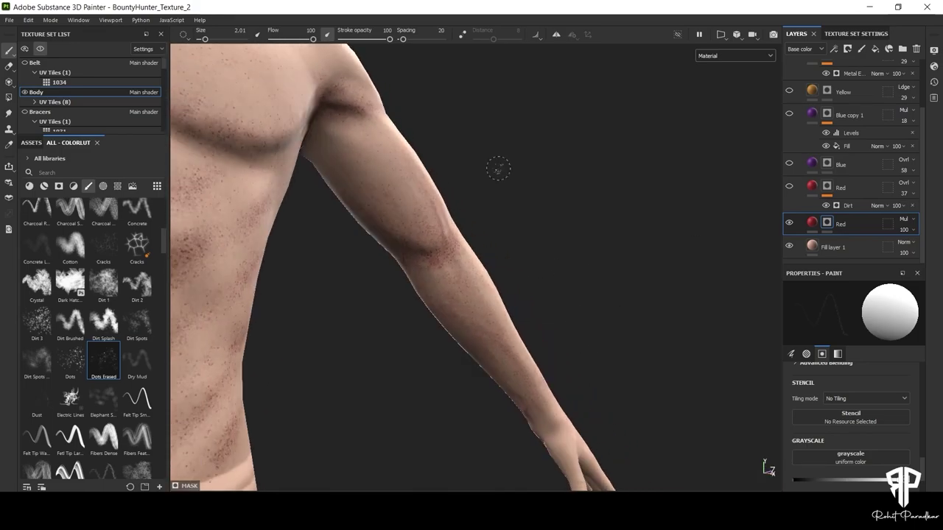
pyautogui.keyDown('alt'); pyautogui.moveTo(523, 175); pyautogui.dragTo(314, 79); pyautogui.keyUp('alt')
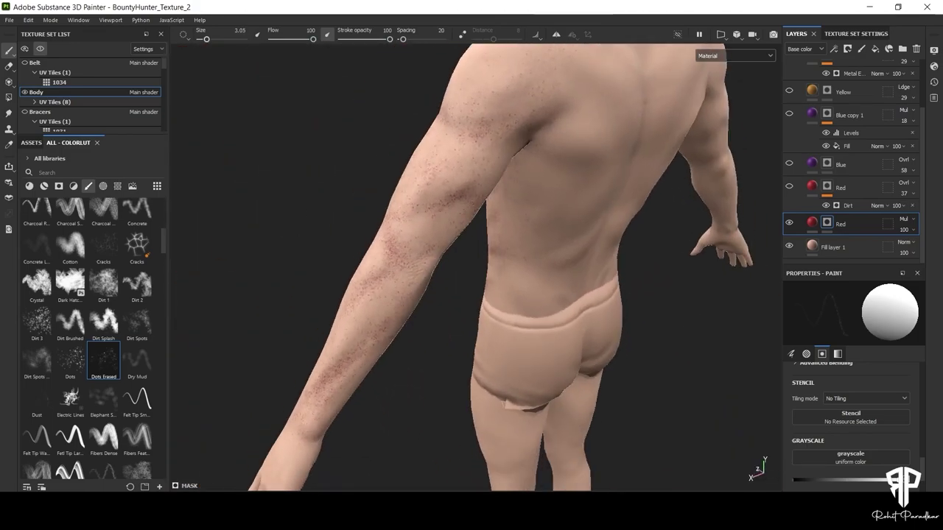
# Increase the brush size to 5.28 and paint red dots over the left shoulder, back of the neck and upper back.
pyautogui.keyDown('alt'); pyautogui.moveTo(501, 225); pyautogui.dragTo(440, 210); pyautogui.keyUp('alt')
pyautogui.keyDown('ctrl'); pyautogui.moveTo(441, 210); pyautogui.dragTo(450, 210, button='right'); pyautogui.keyUp('ctrl')
pyautogui.keyDown('alt'); pyautogui.moveTo(507, 147); pyautogui.dragTo(567, 213); pyautogui.keyUp('alt')
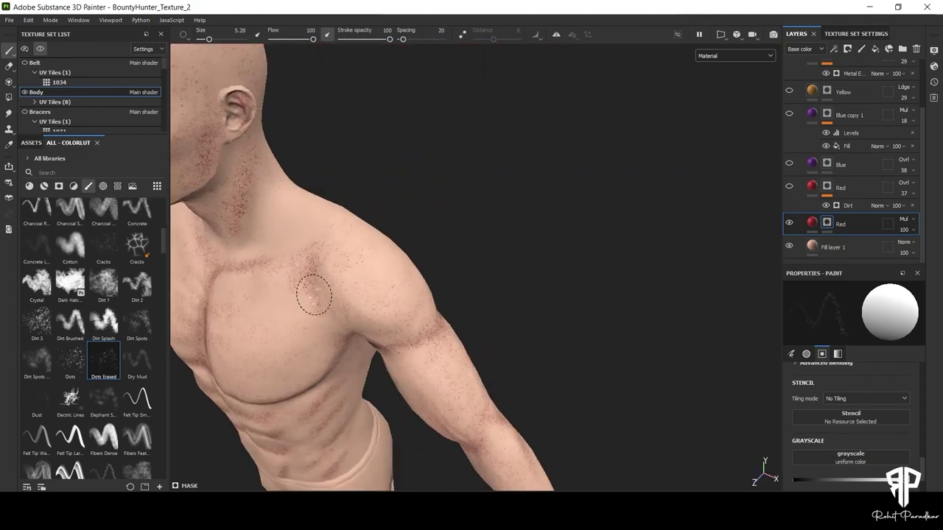
pyautogui.keyDown('alt'); pyautogui.moveTo(306, 331); pyautogui.dragTo(469, 155); pyautogui.keyUp('alt')
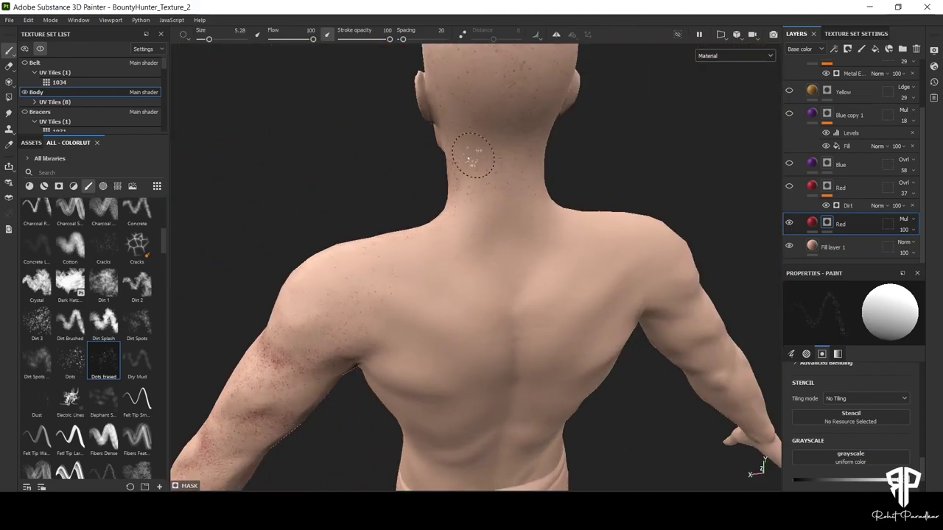
pyautogui.moveTo(531, 283); pyautogui.dragTo(405, 269)
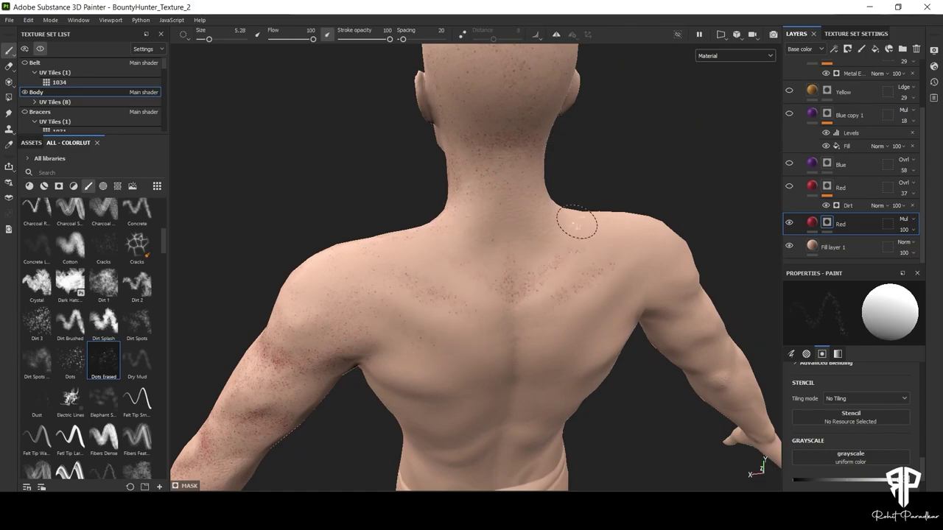
# Paint red dots across the back of the right upper arm, down the spine and along the back muscles.
pyautogui.keyDown('alt'); pyautogui.moveTo(366, 298); pyautogui.dragTo(431, 226); pyautogui.keyUp('alt')
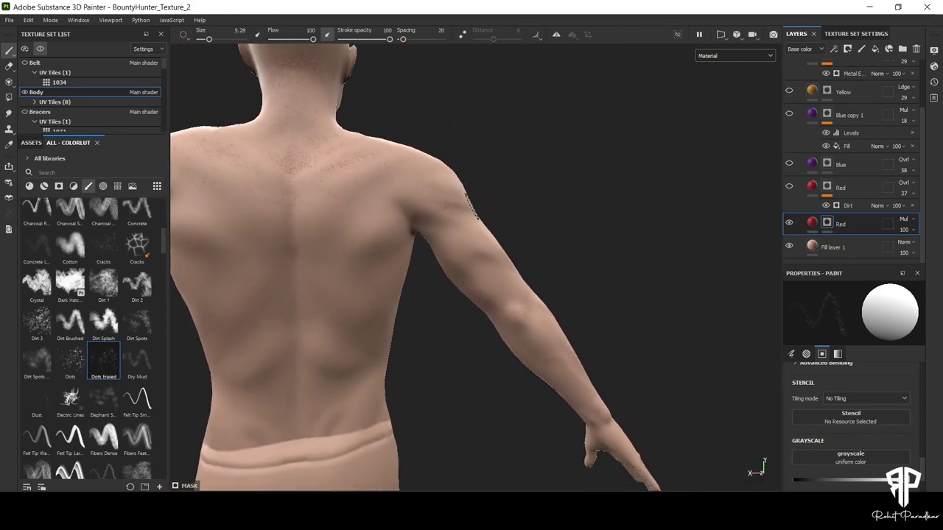
pyautogui.moveTo(475, 274); pyautogui.dragTo(508, 251)
pyautogui.keyDown('alt'); pyautogui.moveTo(562, 319); pyautogui.dragTo(316, 213); pyautogui.keyUp('alt')
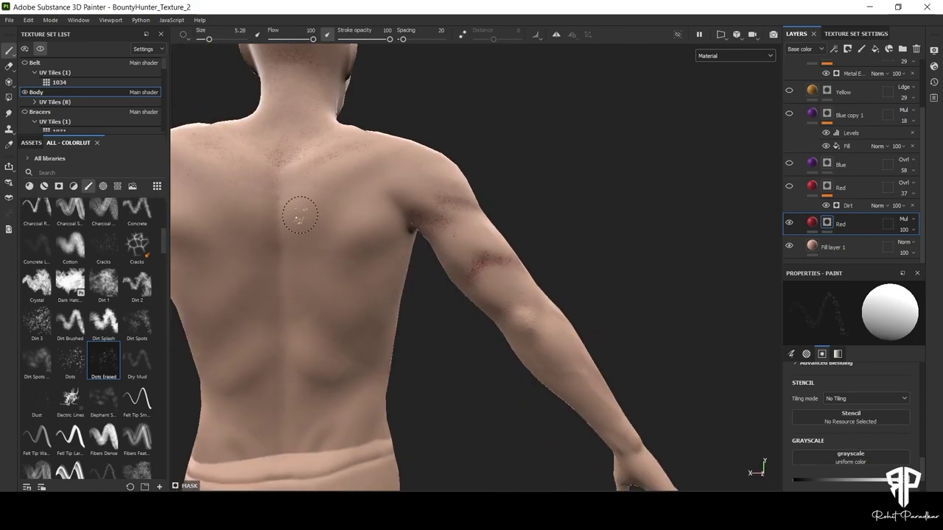
pyautogui.moveTo(279, 148); pyautogui.dragTo(283, 328)
pyautogui.moveTo(321, 450); pyautogui.dragTo(215, 395)
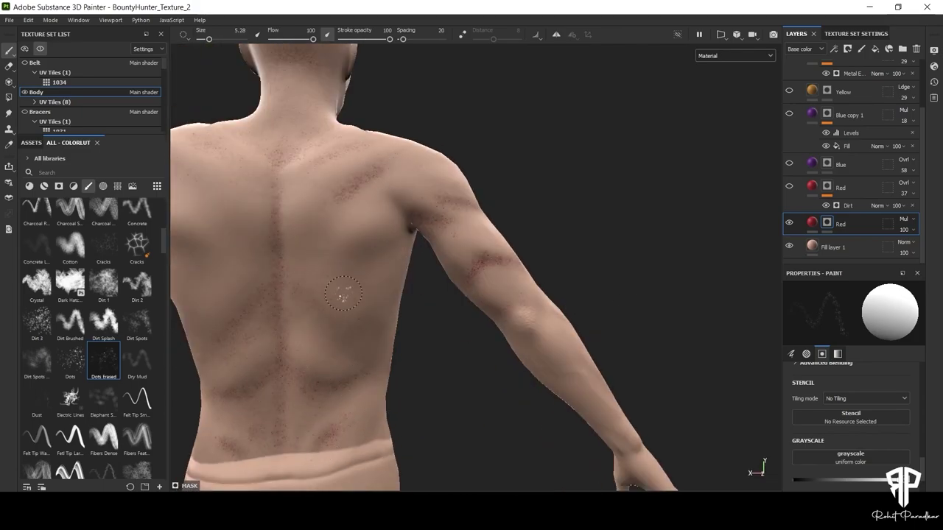
pyautogui.keyDown('alt'); pyautogui.moveTo(389, 169); pyautogui.dragTo(343, 198); pyautogui.keyUp('alt')
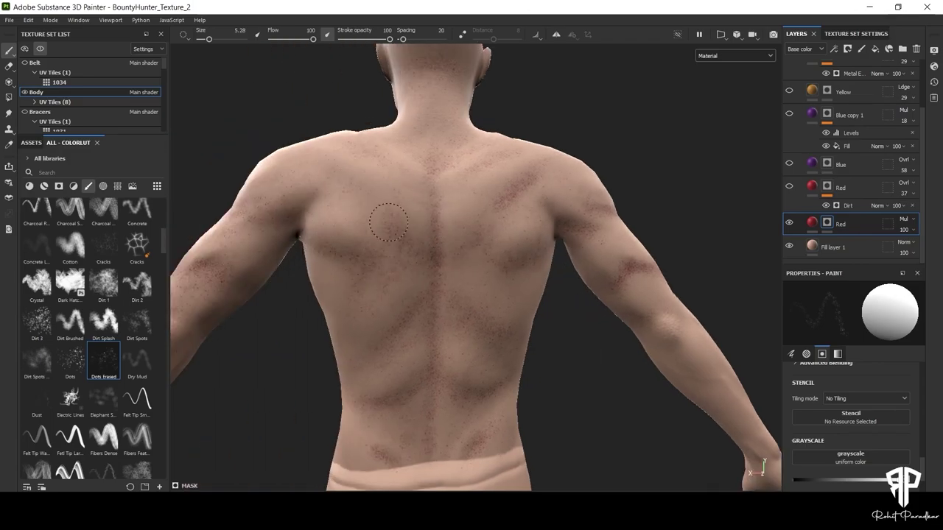
# Paint red dots around the right elbow, down the back of the right forearm to the wrist and over the lower back.
pyautogui.keyDown('alt'); pyautogui.moveTo(428, 252); pyautogui.dragTo(306, 333); pyautogui.keyUp('alt')
pyautogui.keyDown('alt'); pyautogui.moveTo(541, 409); pyautogui.dragTo(369, 434); pyautogui.keyUp('alt')
pyautogui.keyDown('alt'); pyautogui.moveTo(425, 383); pyautogui.dragTo(611, 354); pyautogui.keyUp('alt')
pyautogui.scroll(3, 505, 342)
pyautogui.moveTo(730, 442)
pyautogui.keyDown('alt'); pyautogui.mouseDown()
pyautogui.moveTo(530, 310)
pyautogui.moveTo(358, 162)
pyautogui.mouseUp(); pyautogui.keyUp('alt')
pyautogui.moveTo(447, 391)
pyautogui.keyDown('alt'); pyautogui.mouseDown()
pyautogui.moveTo(526, 273)
pyautogui.moveTo(617, 224)
pyautogui.mouseUp(); pyautogui.keyUp('alt')
pyautogui.scroll(-3, 618, 224)
pyautogui.keyDown('alt'); pyautogui.moveTo(639, 315); pyautogui.dragTo(626, 310); pyautogui.keyUp('alt')
pyautogui.scroll(4, 604, 250)
pyautogui.moveTo(418, 162)
pyautogui.keyDown('alt'); pyautogui.mouseDown()
pyautogui.moveTo(400, 322)
pyautogui.moveTo(234, 161)
pyautogui.mouseUp(); pyautogui.keyUp('alt')
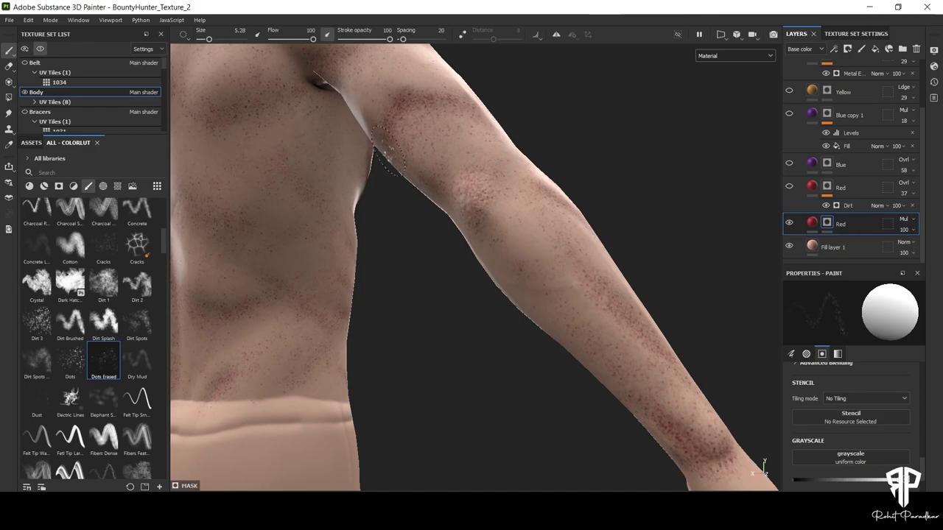
# Reduce the brush size to 3.87 and paint red dots along the right biceps, inner elbow and inner forearm.
pyautogui.keyDown('alt'); pyautogui.moveTo(324, 348); pyautogui.dragTo(280, 346); pyautogui.keyUp('alt')
pyautogui.keyDown('alt'); pyautogui.moveTo(472, 177); pyautogui.dragTo(280, 162); pyautogui.keyUp('alt')
pyautogui.scroll(-3, 257, 228)
pyautogui.scroll(3, 512, 117)
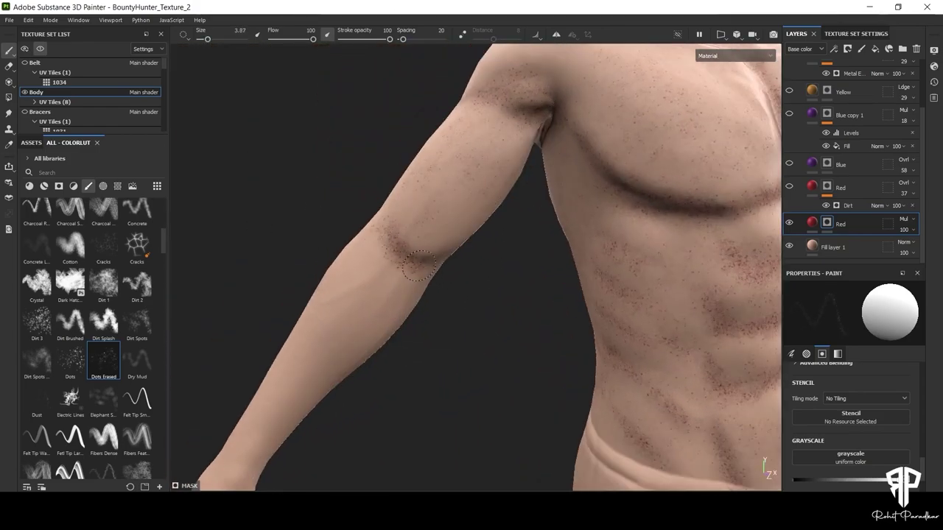
pyautogui.moveTo(400, 204)
pyautogui.keyDown('alt'); pyautogui.mouseDown()
pyautogui.moveTo(501, 218)
pyautogui.moveTo(347, 352)
pyautogui.mouseUp(); pyautogui.keyUp('alt')
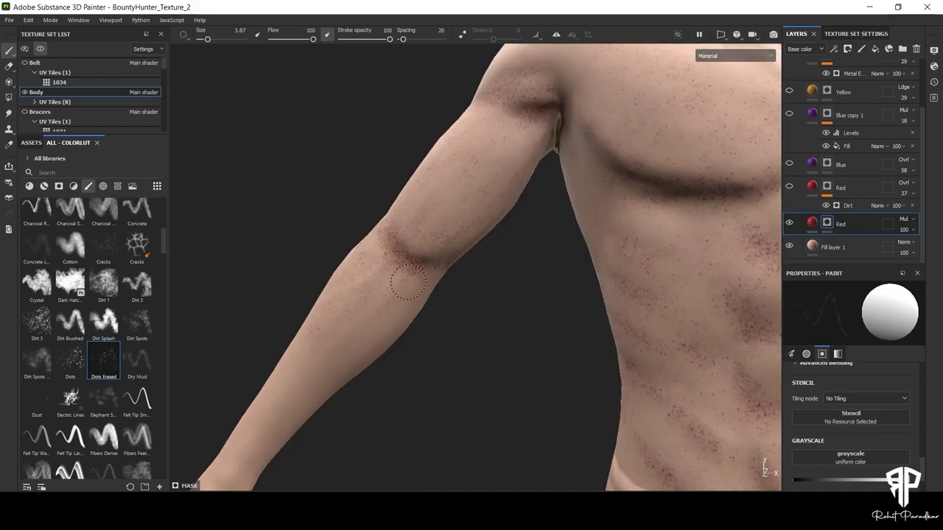
pyautogui.keyDown('alt'); pyautogui.moveTo(352, 359); pyautogui.dragTo(430, 200, button='middle'); pyautogui.keyUp('alt')
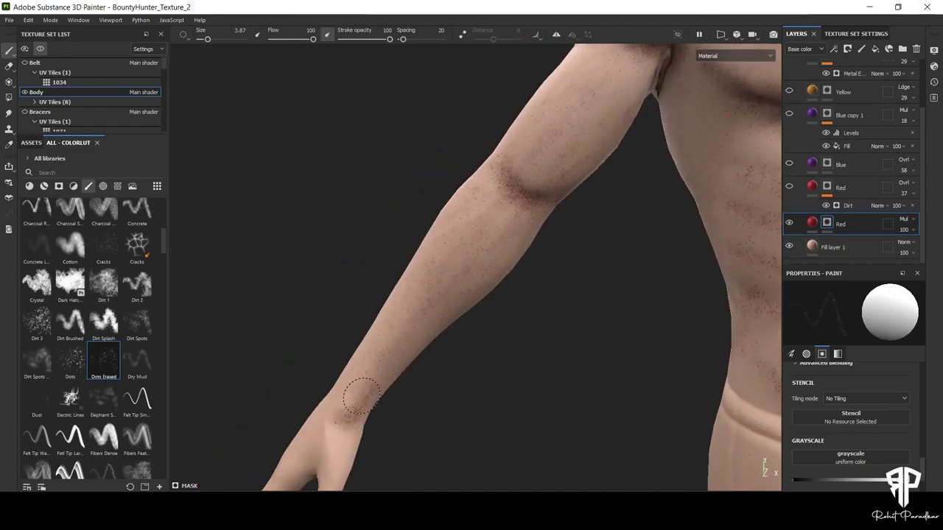
# Reduce the brush size to 2.01 and add finer red dots around the right inner elbow, forearm and wrist.
pyautogui.scroll(-3, 356, 375)
pyautogui.keyDown('alt'); pyautogui.moveTo(420, 254); pyautogui.dragTo(623, 232); pyautogui.keyUp('alt')
pyautogui.keyDown('ctrl'); pyautogui.moveTo(707, 216); pyautogui.dragTo(691, 215, button='right'); pyautogui.keyUp('ctrl')
pyautogui.moveTo(691, 198)
pyautogui.keyDown('alt'); pyautogui.mouseDown()
pyautogui.moveTo(689, 215)
pyautogui.moveTo(608, 225)
pyautogui.moveTo(611, 266)
pyautogui.moveTo(680, 412)
pyautogui.moveTo(722, 374)
pyautogui.mouseUp(); pyautogui.keyUp('alt')
pyautogui.keyDown('alt'); pyautogui.moveTo(611, 228); pyautogui.dragTo(486, 197); pyautogui.keyUp('alt')
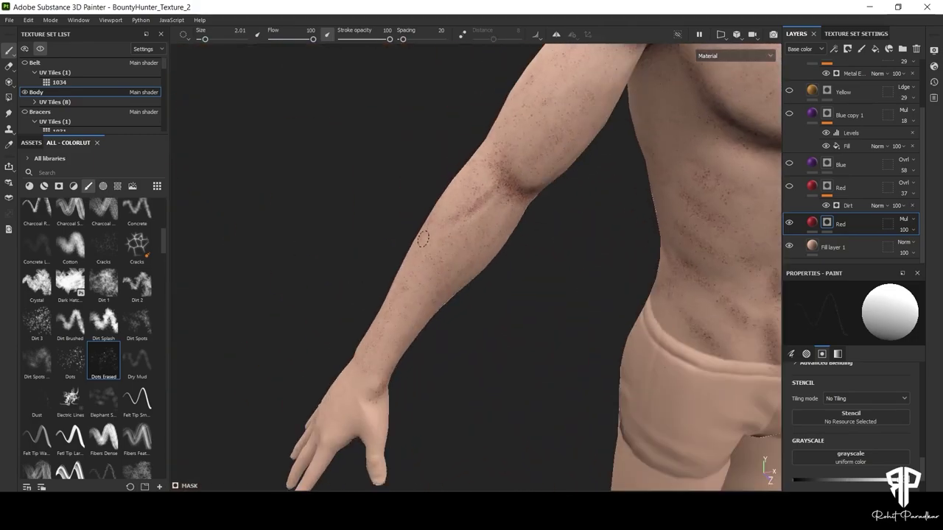
pyautogui.keyDown('alt'); pyautogui.moveTo(537, 218); pyautogui.dragTo(590, 159); pyautogui.keyUp('alt')
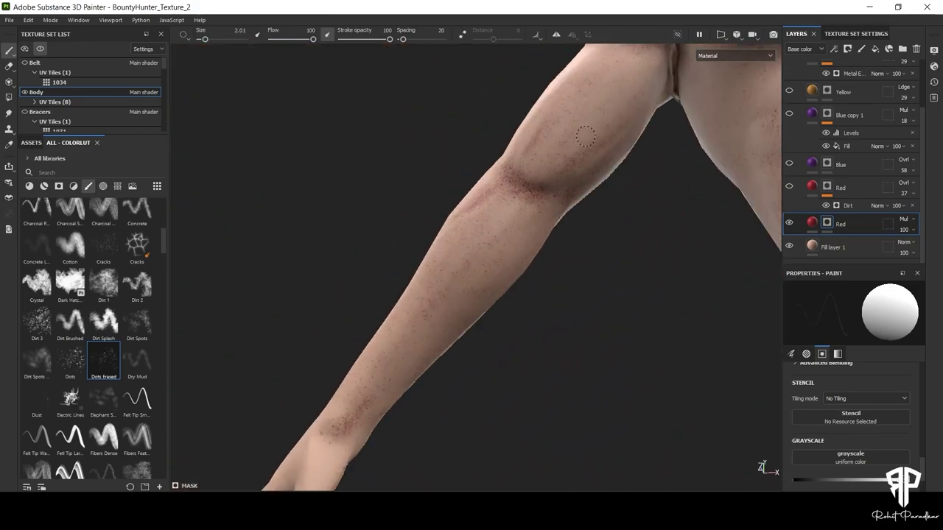
pyautogui.moveTo(518, 198)
pyautogui.keyDown('alt'); pyautogui.mouseDown()
pyautogui.moveTo(652, 421)
pyautogui.moveTo(520, 320)
pyautogui.moveTo(569, 211)
pyautogui.moveTo(398, 228)
pyautogui.moveTo(452, 317)
pyautogui.moveTo(528, 311)
pyautogui.mouseUp(); pyautogui.keyUp('alt')
# Set the brush size to 3.45 and paint red dots over the knuckles, fingers and back of the right hand.
pyautogui.scroll(-5, 518, 83)
pyautogui.scroll(5, 451, 317)
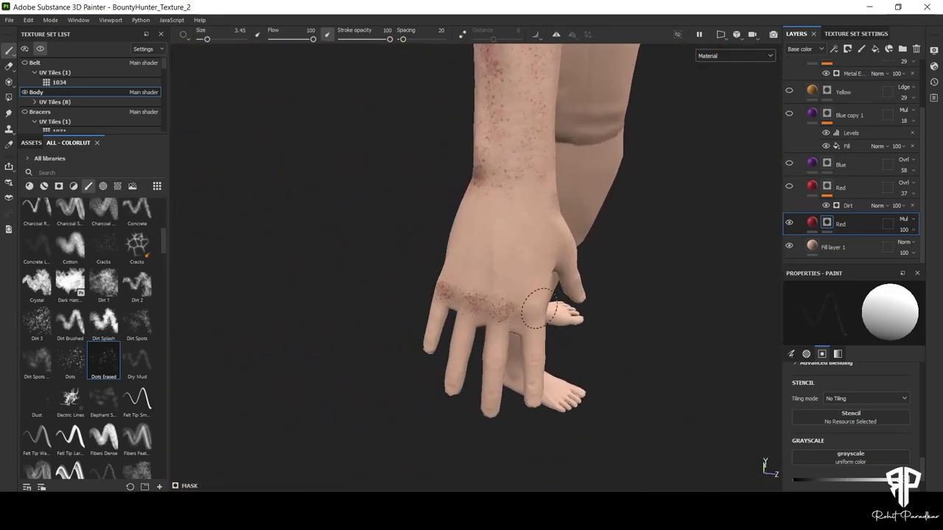
pyautogui.moveTo(488, 275); pyautogui.dragTo(509, 249)
pyautogui.moveTo(537, 363)
pyautogui.mouseDown()
pyautogui.moveTo(542, 398)
pyautogui.moveTo(507, 311)
pyautogui.mouseUp()
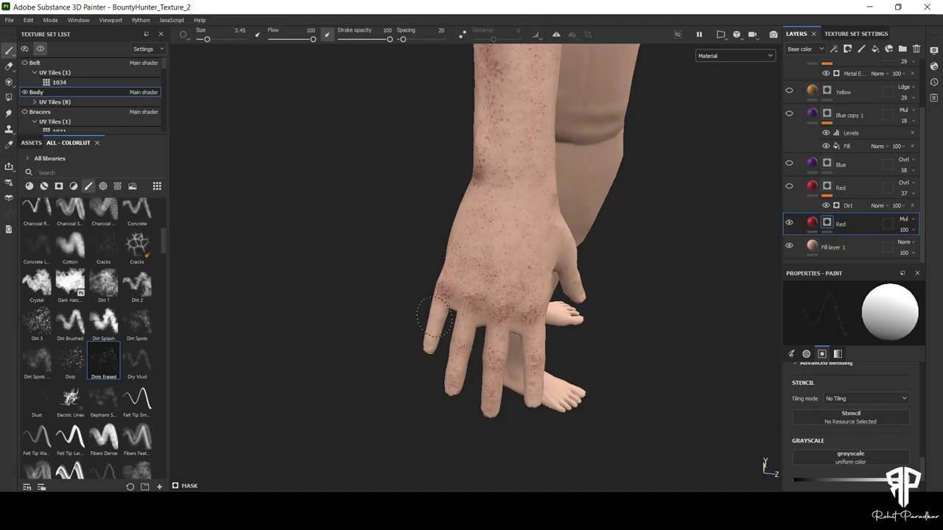
pyautogui.keyDown('alt'); pyautogui.moveTo(439, 324); pyautogui.dragTo(260, 382); pyautogui.keyUp('alt')
# Paint red dots over the right palm, reducing the brush size to 1.43 for the inner sides of the fingers.
pyautogui.moveTo(585, 370)
pyautogui.mouseDown()
pyautogui.moveTo(589, 301)
pyautogui.moveTo(531, 238)
pyautogui.moveTo(575, 233)
pyautogui.moveTo(470, 186)
pyautogui.mouseUp()
pyautogui.moveTo(455, 322); pyautogui.dragTo(563, 338)
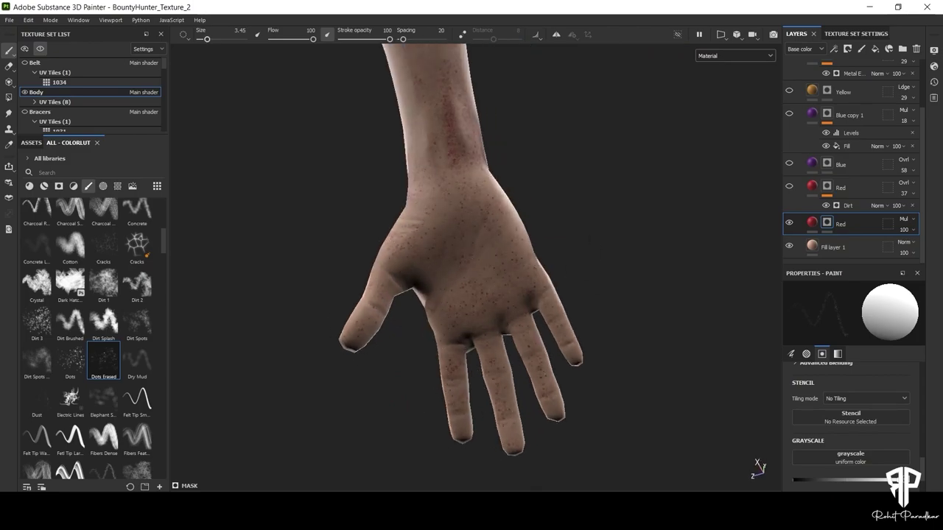
pyautogui.moveTo(493, 226); pyautogui.dragTo(442, 239)
pyautogui.moveTo(375, 266)
pyautogui.keyDown('alt'); pyautogui.mouseDown()
pyautogui.moveTo(547, 343)
pyautogui.moveTo(383, 272)
pyautogui.mouseUp(); pyautogui.keyUp('alt')
pyautogui.press('[')
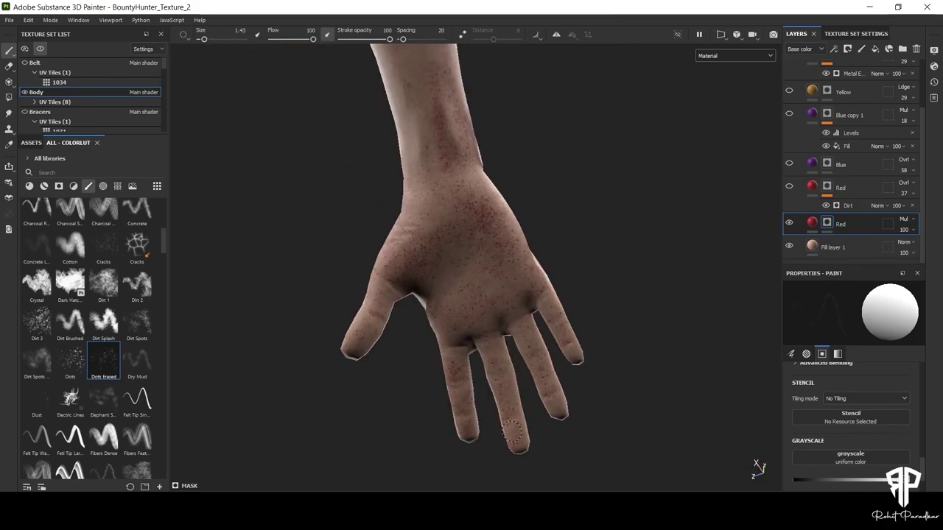
# Set the brush size to 1.71 and paint fine red dots along the tendons on the back of the right hand.
pyautogui.press(']')
pyautogui.scroll(-5, 384, 318)
pyautogui.keyDown('alt'); pyautogui.moveTo(384, 318); pyautogui.dragTo(589, 309); pyautogui.keyUp('alt')
pyautogui.scroll(5, 501, 288)
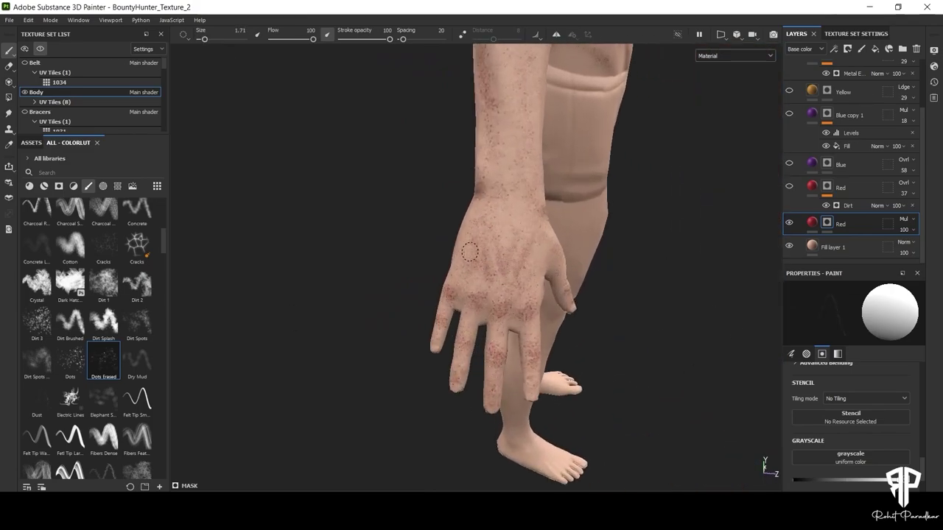
# Increase the brush size to 3.45 and paint red dots over the back, knuckles and fingers of the left hand.
pyautogui.keyDown('alt'); pyautogui.moveTo(411, 297); pyautogui.dragTo(551, 269); pyautogui.keyUp('alt')
pyautogui.keyDown('alt'); pyautogui.moveTo(629, 358); pyautogui.dragTo(545, 383, button='right'); pyautogui.keyUp('alt')
pyautogui.keyDown('alt'); pyautogui.moveTo(589, 332); pyautogui.dragTo(461, 314); pyautogui.keyUp('alt')
pyautogui.keyDown('alt'); pyautogui.moveTo(461, 314); pyautogui.dragTo(553, 207, button='right'); pyautogui.keyUp('alt')
pyautogui.keyDown('alt'); pyautogui.moveTo(554, 207); pyautogui.dragTo(452, 275); pyautogui.keyUp('alt')
pyautogui.moveTo(205, 39); pyautogui.dragTo(207, 39)
pyautogui.moveTo(443, 293)
pyautogui.mouseDown()
pyautogui.moveTo(450, 361)
pyautogui.moveTo(492, 244)
pyautogui.moveTo(574, 254)
pyautogui.mouseUp()
pyautogui.moveTo(452, 311)
pyautogui.mouseDown()
pyautogui.moveTo(386, 311)
pyautogui.moveTo(410, 405)
pyautogui.mouseUp()
pyautogui.keyDown('alt'); pyautogui.moveTo(545, 383); pyautogui.dragTo(468, 372); pyautogui.keyUp('alt')
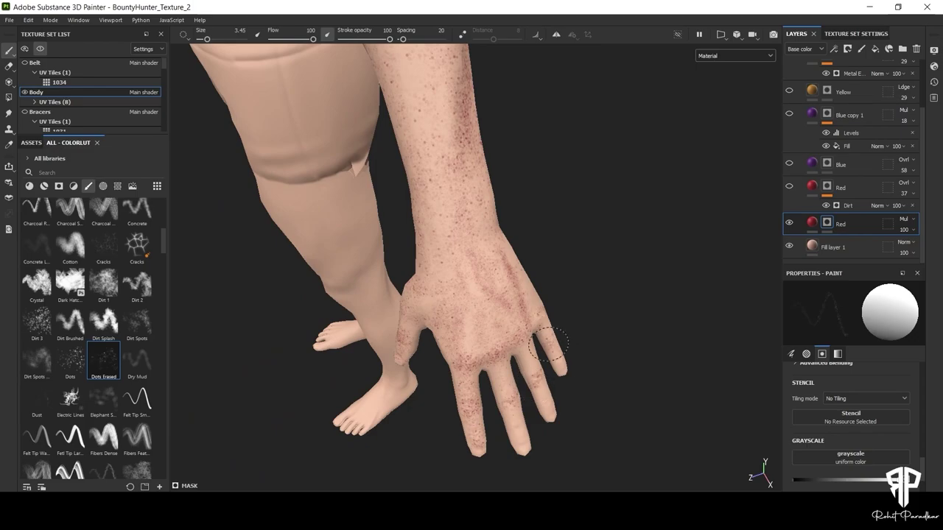
# Paint red dots on the left palm, inner wrist and inner sides of the fingers.
pyautogui.moveTo(520, 451)
pyautogui.keyDown('alt'); pyautogui.mouseDown()
pyautogui.moveTo(480, 362)
pyautogui.moveTo(417, 364)
pyautogui.moveTo(548, 269)
pyautogui.moveTo(417, 459)
pyautogui.mouseUp(); pyautogui.keyUp('alt')
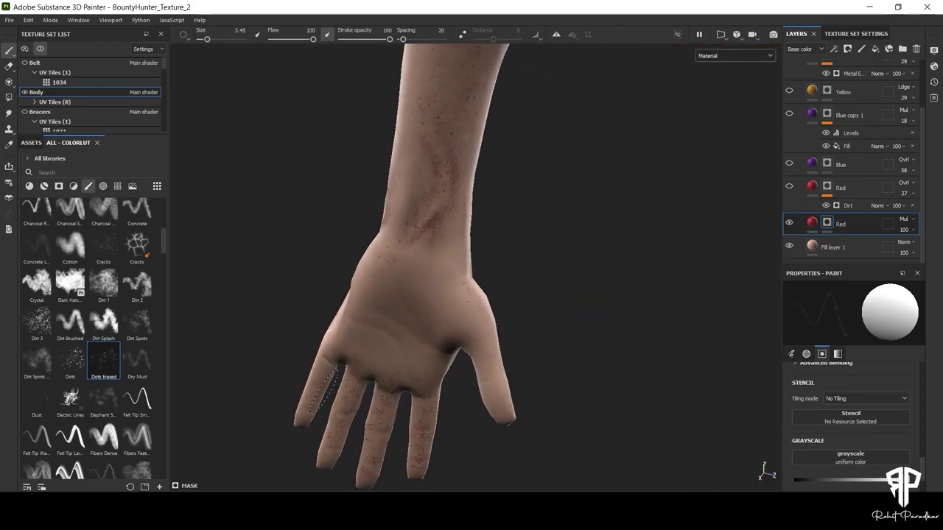
pyautogui.click(445, 224)
pyautogui.moveTo(360, 284)
pyautogui.mouseDown()
pyautogui.moveTo(345, 344)
pyautogui.moveTo(460, 328)
pyautogui.moveTo(441, 283)
pyautogui.mouseUp()
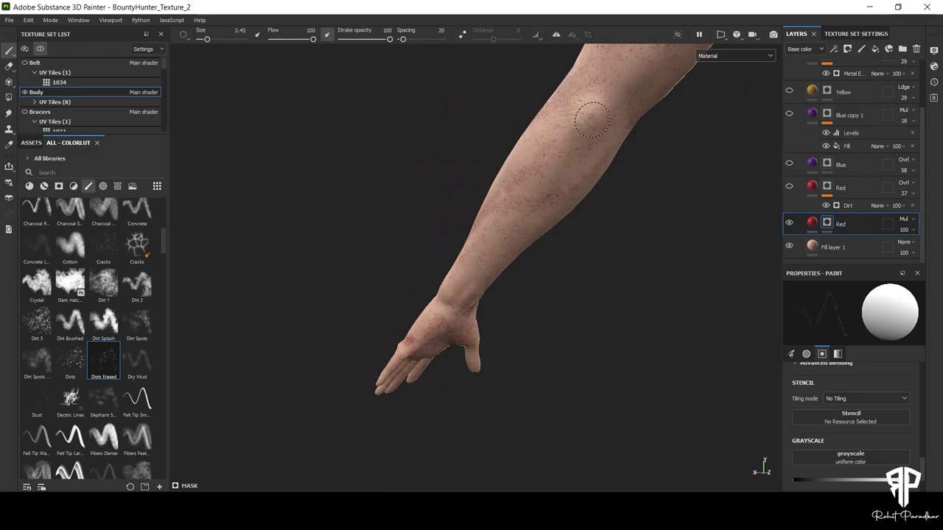
pyautogui.moveTo(535, 345)
pyautogui.keyDown('alt'); pyautogui.mouseDown()
pyautogui.moveTo(715, 391)
pyautogui.moveTo(473, 333)
pyautogui.mouseUp(); pyautogui.keyUp('alt')
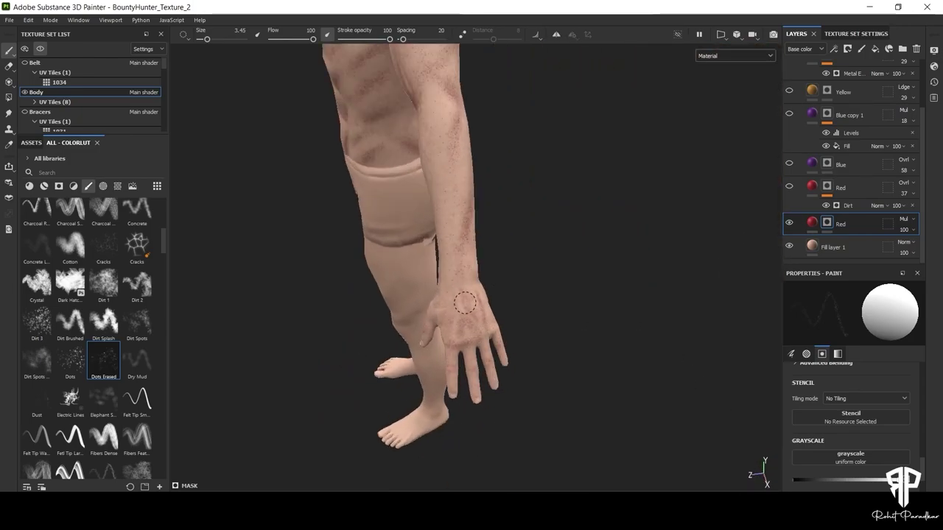
pyautogui.scroll(-2, 450, 308)
pyautogui.keyDown('alt'); pyautogui.moveTo(316, 287); pyautogui.dragTo(421, 335); pyautogui.keyUp('alt')
# Turn on symmetry so that brush strokes are mirrored across the body's centre line.
pyautogui.scroll(4, 421, 336)
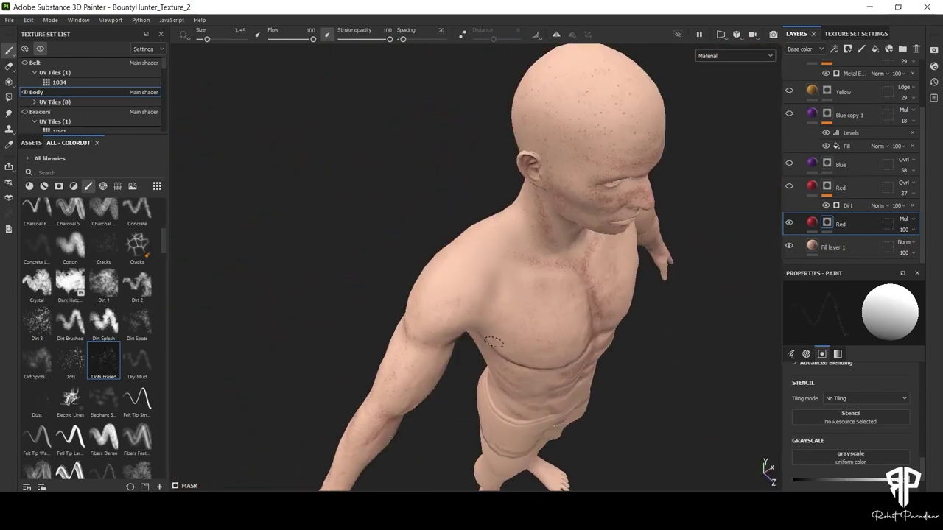
pyautogui.keyDown('alt'); pyautogui.moveTo(433, 190); pyautogui.dragTo(766, 310); pyautogui.keyUp('alt')
pyautogui.keyDown('alt'); pyautogui.moveTo(317, 110); pyautogui.dragTo(385, 125); pyautogui.keyUp('alt')
pyautogui.click(556, 34)
pyautogui.keyDown('alt'); pyautogui.moveTo(648, 272); pyautogui.dragTo(683, 316); pyautogui.keyUp('alt')
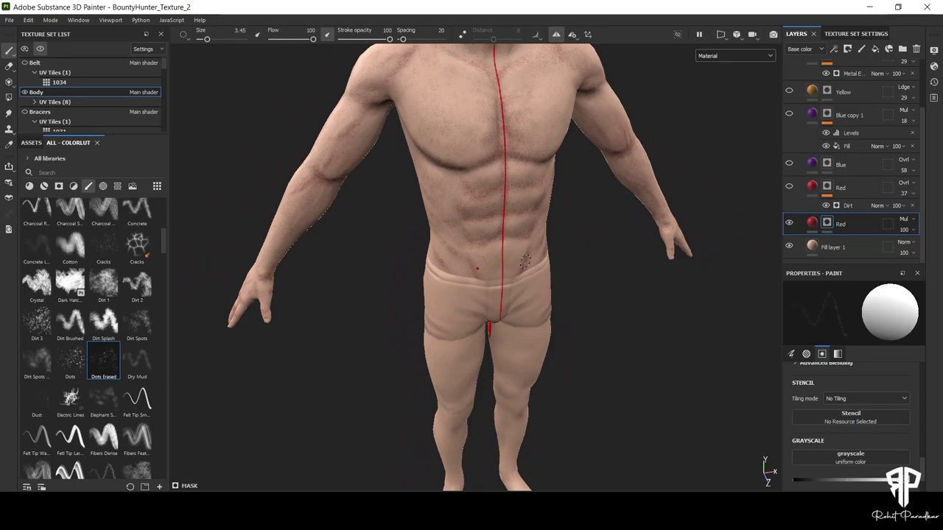
pyautogui.keyDown('alt'); pyautogui.moveTo(526, 259); pyautogui.dragTo(512, 215); pyautogui.keyUp('alt')
# Paint mirrored red dots over the front of the thighs, knees and shins, with the brush size set to 4.78.
pyautogui.keyDown('alt'); pyautogui.moveTo(517, 478); pyautogui.dragTo(479, 328, button='middle'); pyautogui.keyUp('alt')
pyautogui.keyDown('alt'); pyautogui.moveTo(479, 329); pyautogui.dragTo(545, 329, button='right'); pyautogui.keyUp('alt')
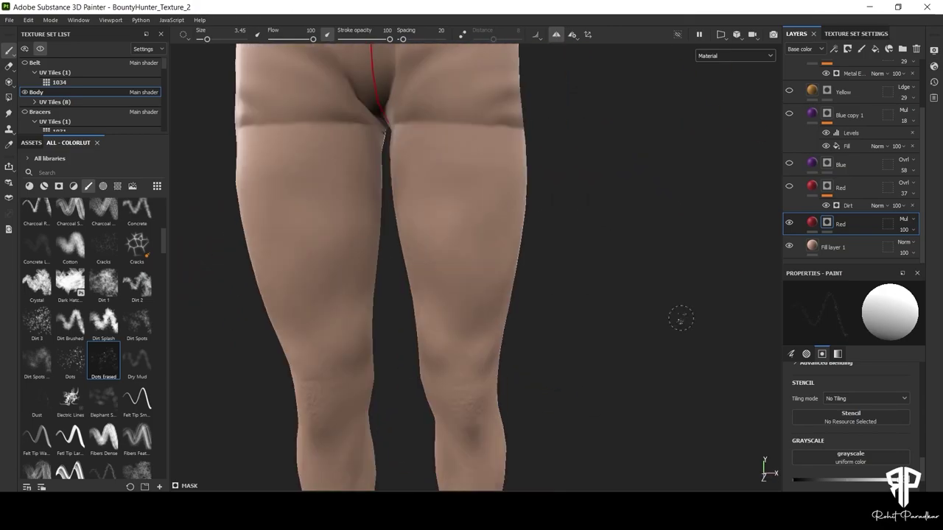
pyautogui.keyDown('alt'); pyautogui.moveTo(545, 441); pyautogui.dragTo(570, 267, button='middle'); pyautogui.keyUp('alt')
pyautogui.keyDown('alt'); pyautogui.moveTo(570, 251); pyautogui.dragTo(560, 273); pyautogui.keyUp('alt')
pyautogui.keyDown('alt'); pyautogui.moveTo(597, 236); pyautogui.dragTo(549, 162, button='right'); pyautogui.keyUp('alt')
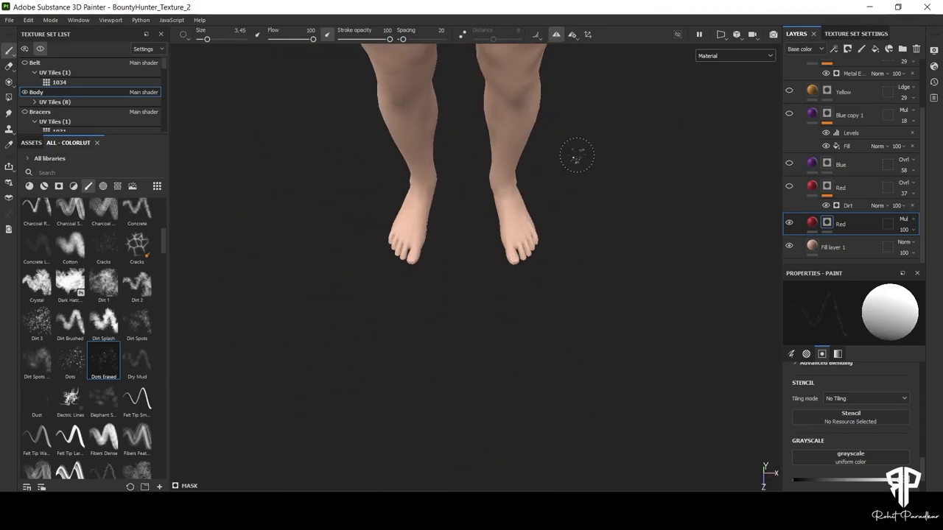
pyautogui.keyDown('alt'); pyautogui.moveTo(549, 162); pyautogui.dragTo(564, 324, button='middle'); pyautogui.keyUp('alt')
pyautogui.keyDown('alt'); pyautogui.moveTo(564, 294); pyautogui.dragTo(619, 279, button='right'); pyautogui.keyUp('alt')
pyautogui.keyDown('alt'); pyautogui.moveTo(619, 279); pyautogui.dragTo(560, 213); pyautogui.keyUp('alt')
pyautogui.moveTo(503, 184)
pyautogui.mouseDown()
pyautogui.moveTo(524, 218)
pyautogui.moveTo(545, 207)
pyautogui.moveTo(659, 221)
pyautogui.moveTo(583, 225)
pyautogui.moveTo(499, 303)
pyautogui.moveTo(614, 268)
pyautogui.moveTo(518, 233)
pyautogui.moveTo(508, 205)
pyautogui.mouseUp()
pyautogui.moveTo(521, 359)
pyautogui.keyDown('alt'); pyautogui.mouseDown()
pyautogui.moveTo(648, 420)
pyautogui.moveTo(543, 416)
pyautogui.moveTo(403, 335)
pyautogui.moveTo(404, 354)
pyautogui.mouseUp(); pyautogui.keyUp('alt')
pyautogui.keyDown('ctrl'); pyautogui.moveTo(412, 77); pyautogui.dragTo(397, 77, button='right'); pyautogui.keyUp('ctrl')
pyautogui.moveTo(394, 77); pyautogui.dragTo(440, 71)
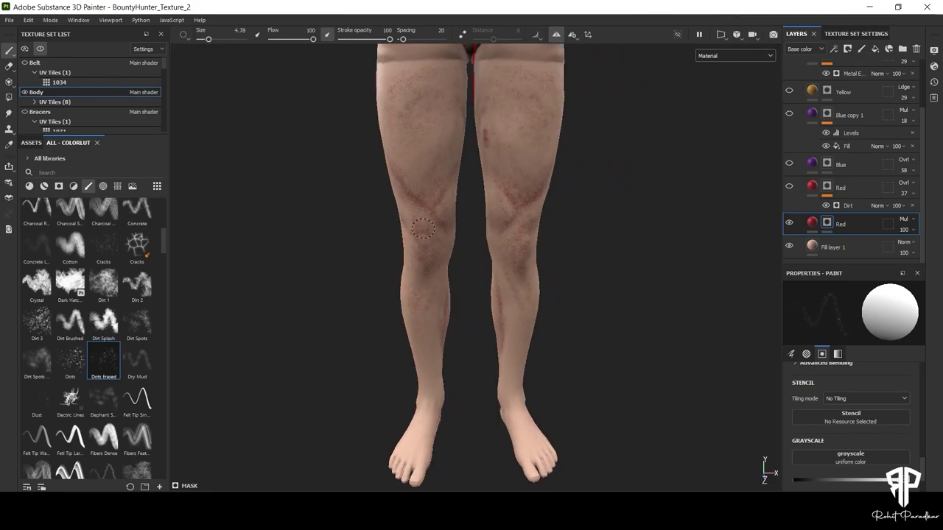
# Paint mirrored red dots over the back of the thighs, knee hollows and calves.
pyautogui.keyDown('alt'); pyautogui.moveTo(435, 407); pyautogui.dragTo(500, 143); pyautogui.keyUp('alt')
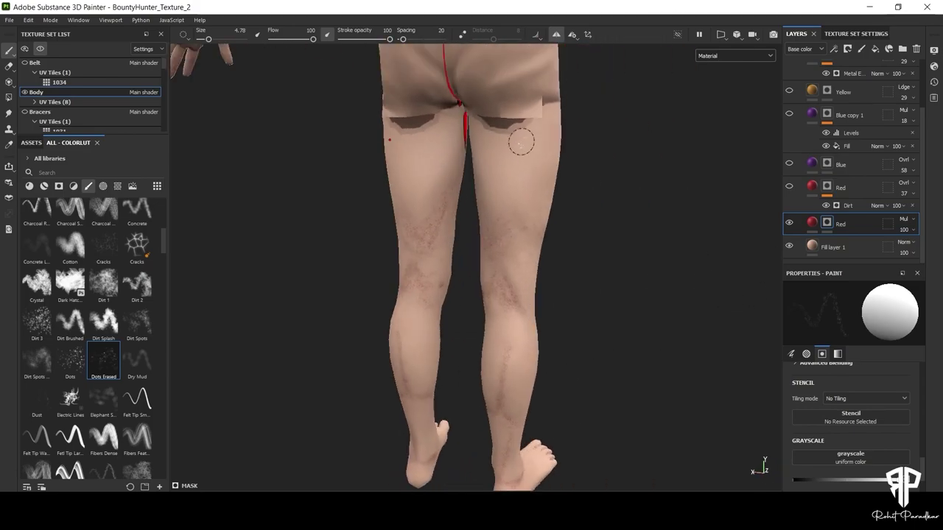
pyautogui.keyDown('alt'); pyautogui.moveTo(556, 196); pyautogui.dragTo(486, 203); pyautogui.keyUp('alt')
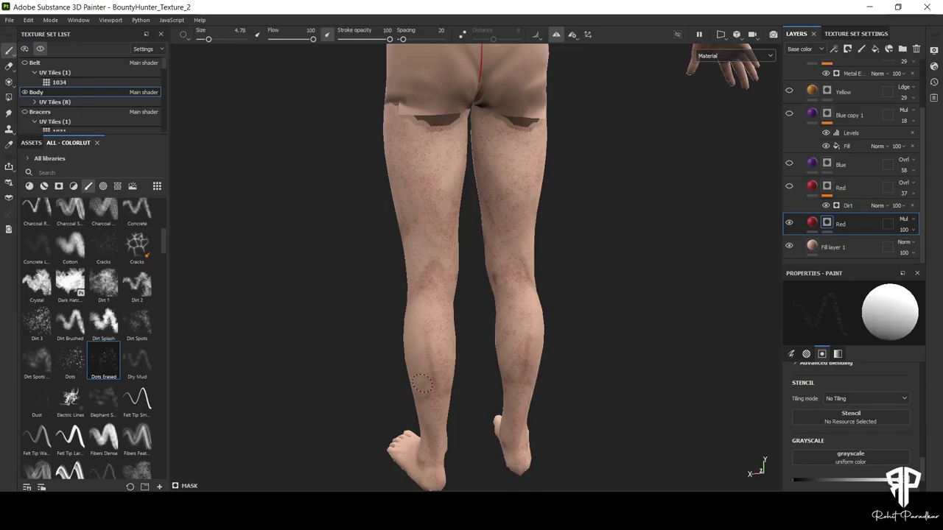
pyautogui.keyDown('alt'); pyautogui.moveTo(422, 318); pyautogui.dragTo(611, 406); pyautogui.keyUp('alt')
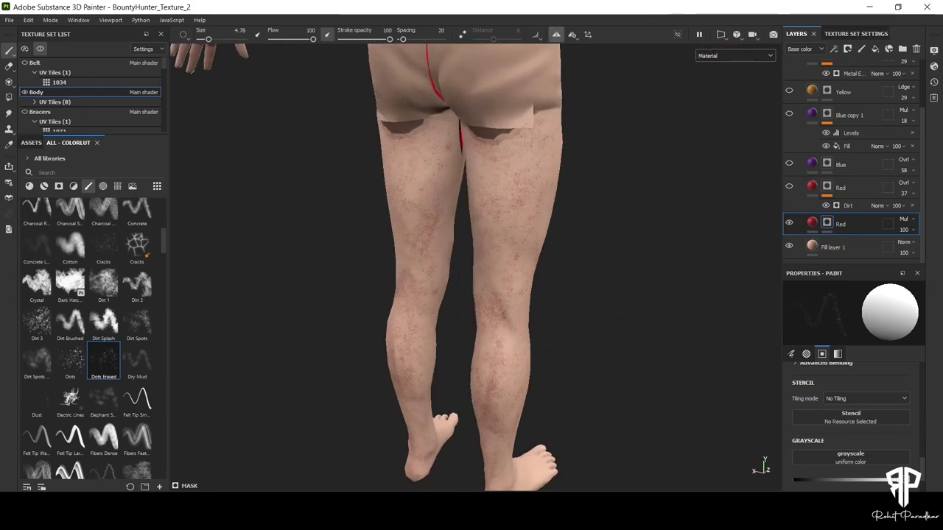
pyautogui.keyDown('alt'); pyautogui.moveTo(450, 240); pyautogui.dragTo(499, 176); pyautogui.keyUp('alt')
# Turn off symmetry and paint red dots over the lower legs, ankles and tops of the feet.
pyautogui.keyDown('alt'); pyautogui.moveTo(448, 334); pyautogui.dragTo(413, 103); pyautogui.keyUp('alt')
pyautogui.keyDown('alt'); pyautogui.moveTo(405, 419); pyautogui.dragTo(439, 280, button='middle'); pyautogui.keyUp('alt')
pyautogui.keyDown('alt'); pyautogui.moveTo(412, 302); pyautogui.dragTo(441, 325, button='right'); pyautogui.keyUp('alt')
pyautogui.moveTo(611, 363)
pyautogui.keyDown('alt'); pyautogui.mouseDown()
pyautogui.moveTo(556, 375)
pyautogui.moveTo(361, 364)
pyautogui.mouseUp(); pyautogui.keyUp('alt')
pyautogui.keyDown('alt'); pyautogui.moveTo(380, 417); pyautogui.dragTo(456, 396); pyautogui.keyUp('alt')
pyautogui.keyDown('alt'); pyautogui.moveTo(471, 340); pyautogui.dragTo(435, 274); pyautogui.keyUp('alt')
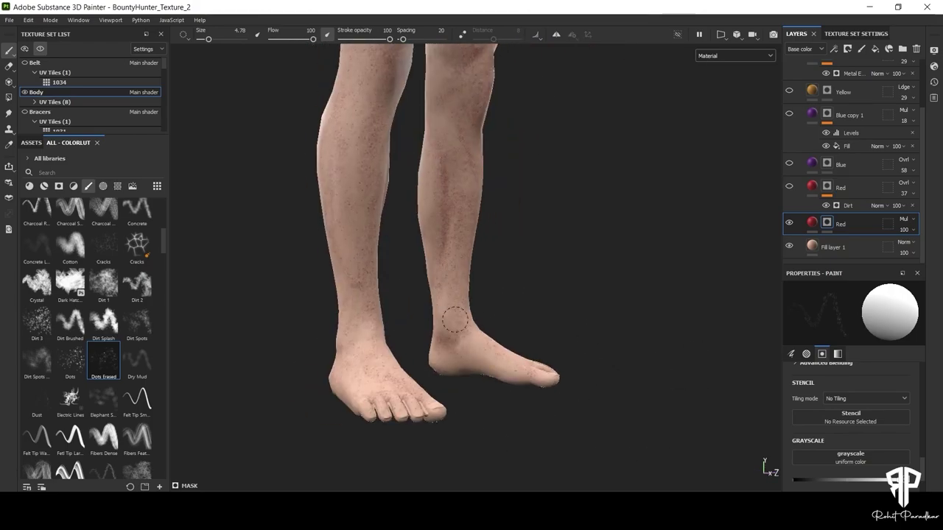
pyautogui.keyDown('alt'); pyautogui.moveTo(466, 335); pyautogui.dragTo(611, 406); pyautogui.keyUp('alt')
# Reduce the brush size to 1.71 and add finer red dots around the ankles, foot tendons and toes.
pyautogui.moveTo(482, 324)
pyautogui.keyDown('alt'); pyautogui.mouseDown()
pyautogui.moveTo(451, 293)
pyautogui.moveTo(495, 324)
pyautogui.mouseUp(); pyautogui.keyUp('alt')
pyautogui.moveTo(612, 179)
pyautogui.keyDown('alt'); pyautogui.mouseDown()
pyautogui.moveTo(467, 466)
pyautogui.moveTo(412, 354)
pyautogui.mouseUp(); pyautogui.keyUp('alt')
pyautogui.moveTo(336, 210); pyautogui.dragTo(341, 229)
pyautogui.keyDown('ctrl'); pyautogui.moveTo(394, 276); pyautogui.dragTo(384, 275, button='right'); pyautogui.keyUp('ctrl')
pyautogui.moveTo(383, 275)
pyautogui.keyDown('alt'); pyautogui.mouseDown()
pyautogui.moveTo(434, 294)
pyautogui.moveTo(442, 332)
pyautogui.mouseUp(); pyautogui.keyUp('alt')
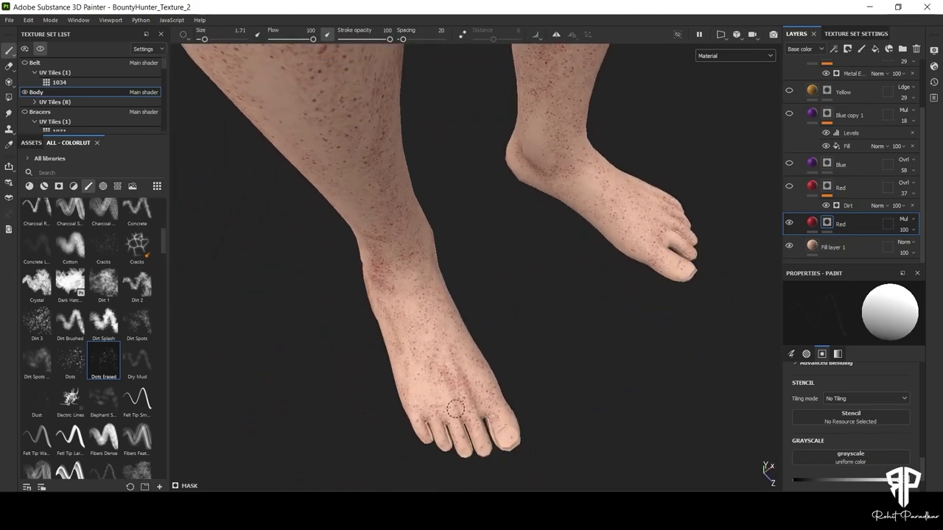
pyautogui.keyDown('alt'); pyautogui.moveTo(423, 423); pyautogui.dragTo(374, 179); pyautogui.keyUp('alt')
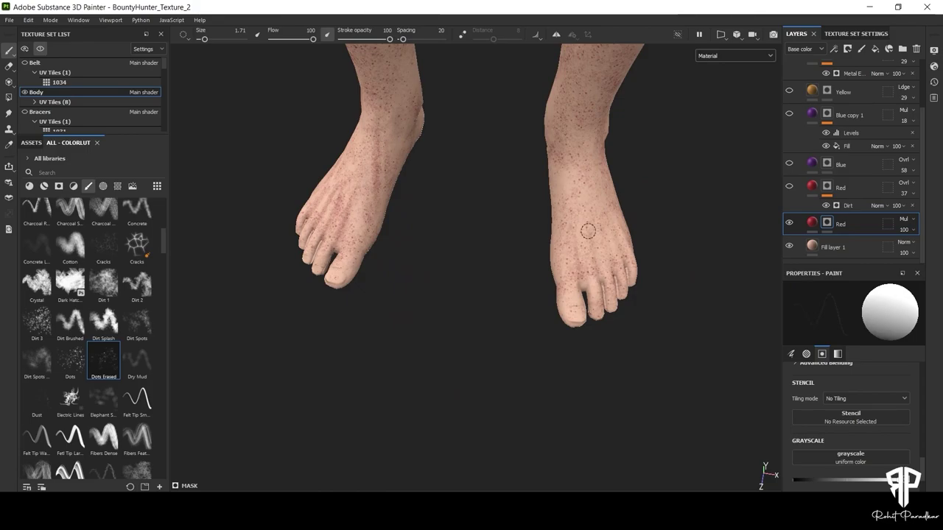
pyautogui.keyDown('alt'); pyautogui.moveTo(585, 209); pyautogui.dragTo(721, 315); pyautogui.keyUp('alt')
# Delete the Overlay red layer that has the Dirt generator and duplicate the painted Red layer.
pyautogui.click(849, 206)
pyautogui.click(844, 187)
pyautogui.press('Delete')
pyautogui.rightClick(827, 223)
pyautogui.click(834, 396)
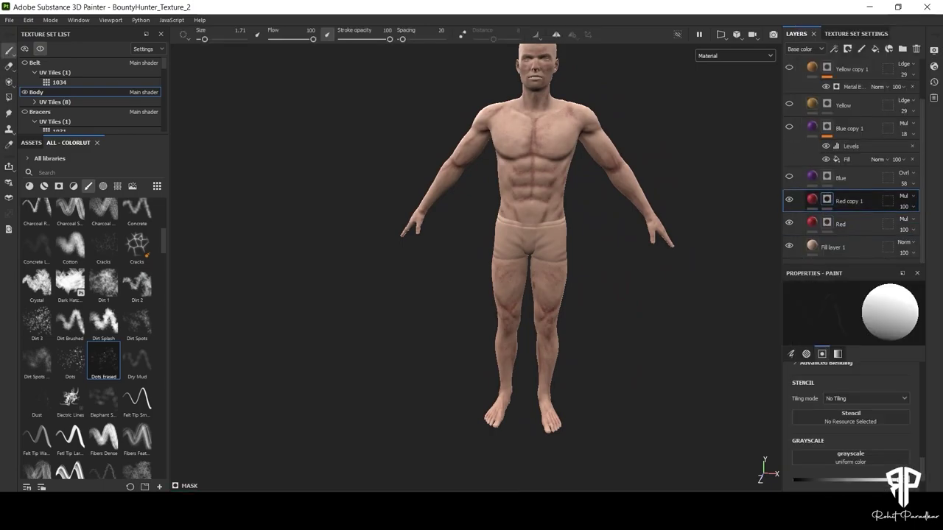
# Add a Dirt generator to the duplicated red layer's mask and set the layer's blend mode to Overlay.
pyautogui.click(853, 304)
pyautogui.click(816, 372)
pyautogui.click(906, 196)
pyautogui.click(890, 343)
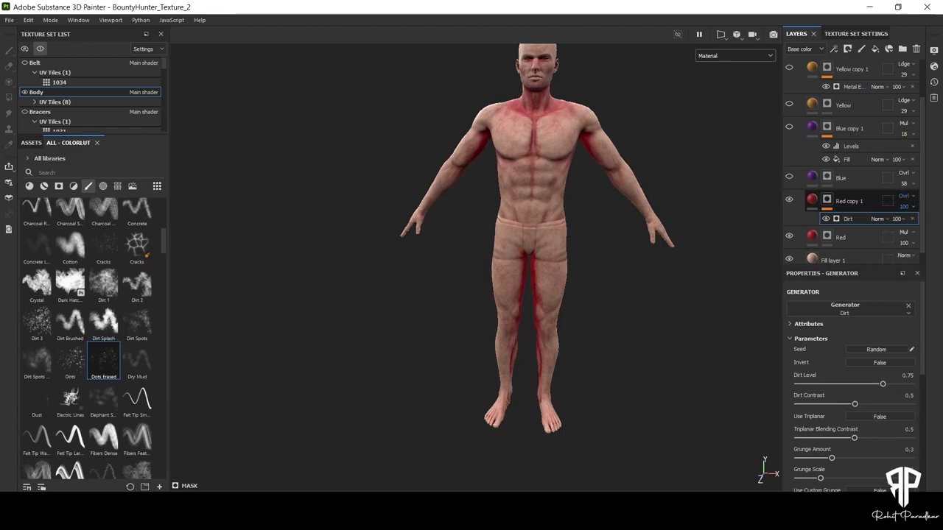
# Lower the opacity of the Red copy 1 overlay layer to 35.
pyautogui.click(905, 207)
pyautogui.moveTo(934, 224); pyautogui.dragTo(911, 224)
pyautogui.scroll(5, 574, 95)
pyautogui.scroll(-3, 515, 257)
pyautogui.keyDown('alt'); pyautogui.moveTo(471, 250); pyautogui.dragTo(545, 258); pyautogui.keyUp('alt')
pyautogui.click(813, 199)
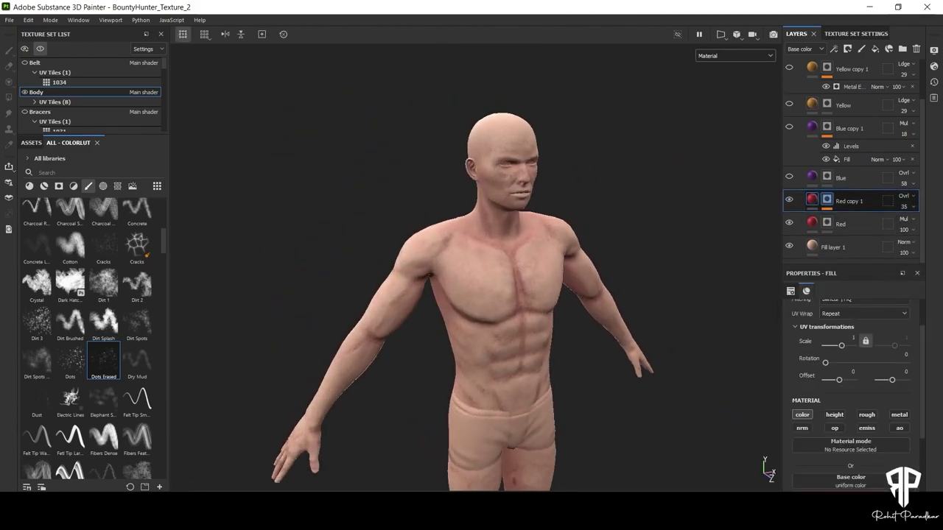
# Add a Blur filter to the Red layer's mask and set its intensity to 1.25.
pyautogui.click(827, 235)
pyautogui.keyDown('alt'); pyautogui.moveTo(495, 305); pyautogui.dragTo(542, 268); pyautogui.keyUp('alt')
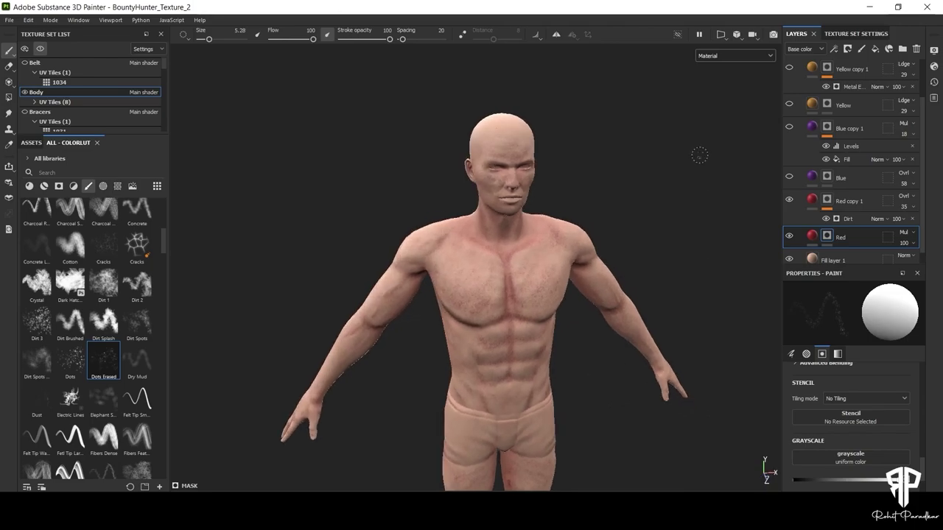
pyautogui.keyDown('alt'); pyautogui.moveTo(695, 190); pyautogui.dragTo(592, 285); pyautogui.keyUp('alt')
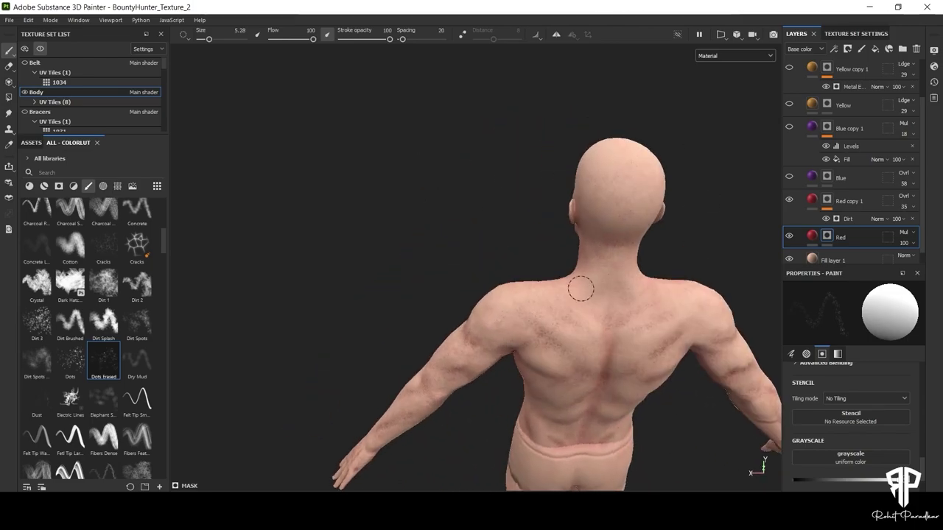
pyautogui.keyDown('alt'); pyautogui.moveTo(601, 192); pyautogui.dragTo(516, 221); pyautogui.keyUp('alt')
pyautogui.scroll(-1, 840, 234)
pyautogui.rightClick(827, 224)
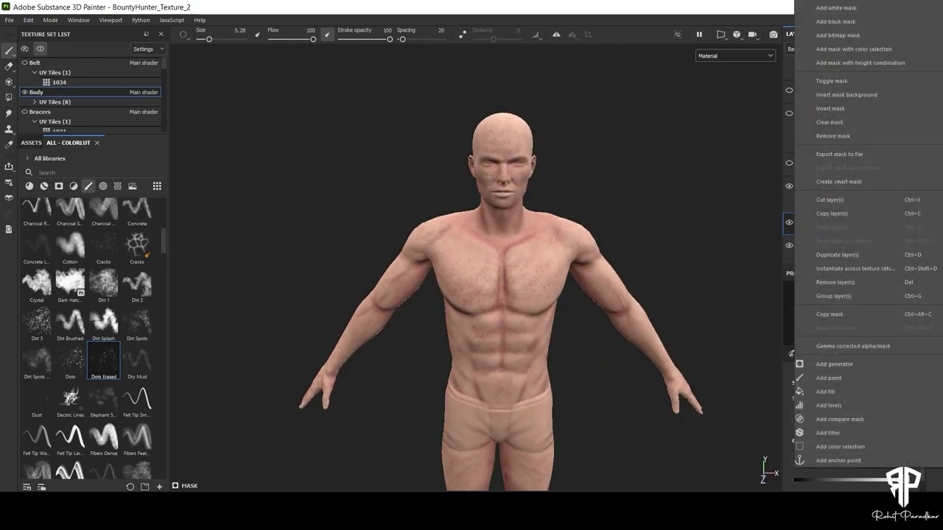
pyautogui.click(831, 432)
pyautogui.click(847, 308)
pyautogui.click(867, 401)
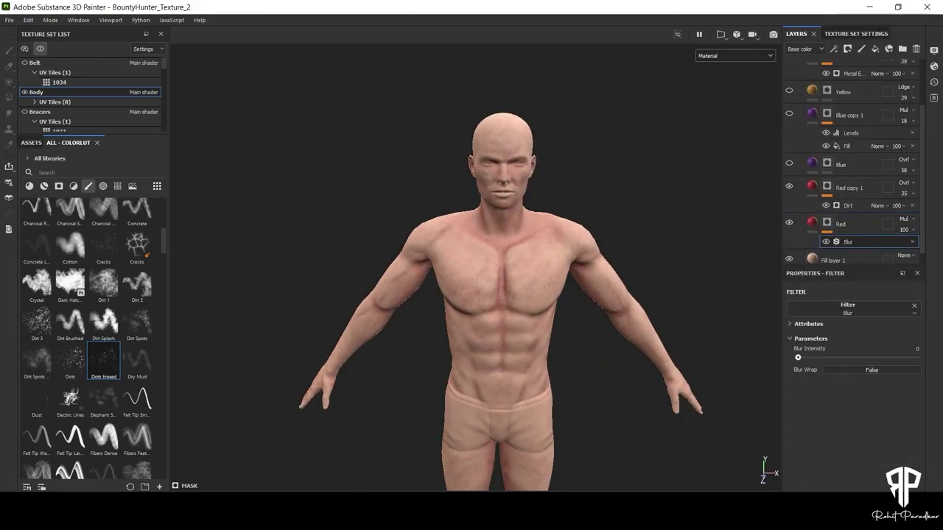
pyautogui.scroll(5, 492, 264)
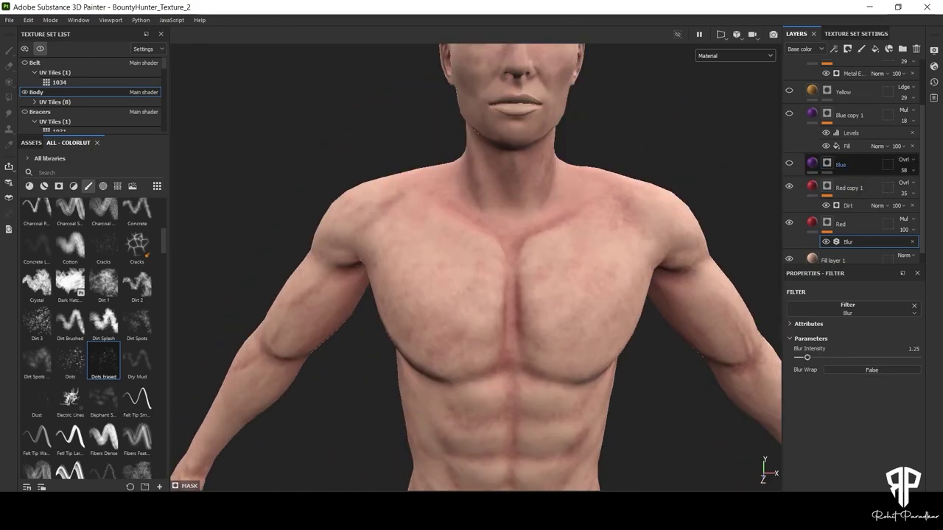
# Hide both red layers, show the Blue layer, select its mask and raise the layer's opacity to 100.
pyautogui.click(789, 187)
pyautogui.click(789, 222)
pyautogui.click(789, 163)
pyautogui.keyDown('alt'); pyautogui.moveTo(516, 221); pyautogui.dragTo(495, 343, button='middle'); pyautogui.keyUp('alt')
pyautogui.click(826, 163)
pyautogui.click(904, 171)
pyautogui.scroll(-2, 850, 413)
pyautogui.keyDown('alt'); pyautogui.moveTo(653, 218); pyautogui.dragTo(625, 233); pyautogui.keyUp('alt')
pyautogui.keyDown('alt'); pyautogui.moveTo(626, 233); pyautogui.dragTo(601, 67, button='middle'); pyautogui.keyUp('alt')
# Turn on symmetry and paint dots down the neck and sternum on the Blue layer's mask.
pyautogui.click(556, 34)
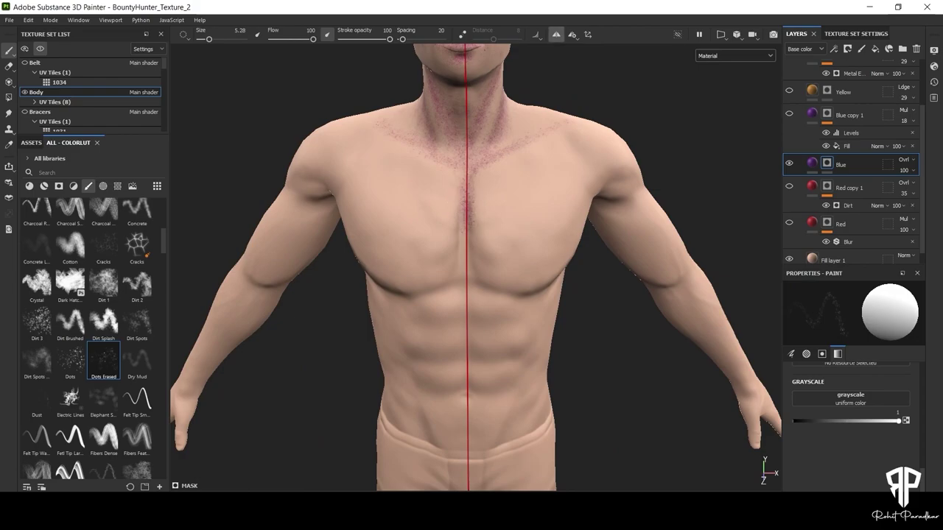
pyautogui.click(572, 35)
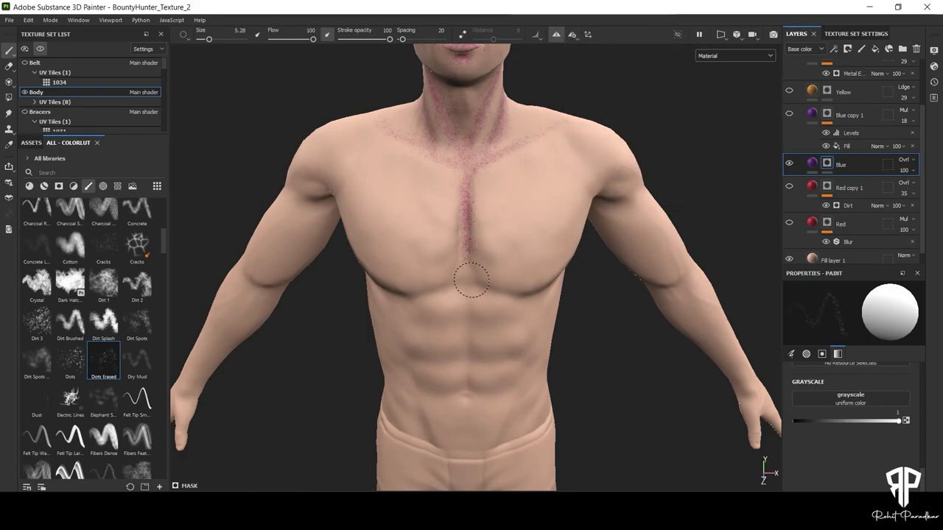
pyautogui.moveTo(485, 257)
pyautogui.mouseDown()
pyautogui.moveTo(491, 232)
pyautogui.moveTo(527, 313)
pyautogui.moveTo(482, 335)
pyautogui.mouseUp()
# Copy the Red layer's mask and paste it into the Blue layer's mask.
pyautogui.rightClick(826, 222)
pyautogui.click(829, 314)
pyautogui.rightClick(827, 163)
pyautogui.click(836, 328)
pyautogui.click(912, 183)
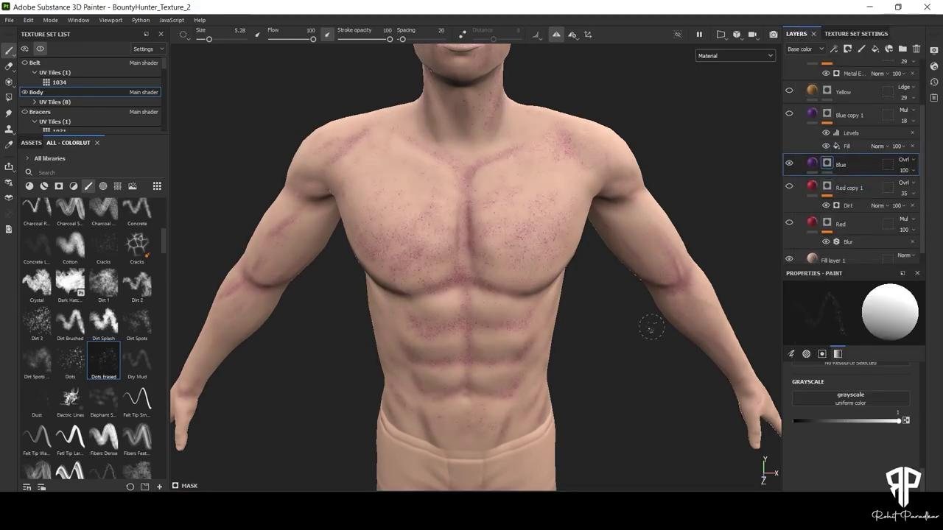
# Paint extra blue dots down the sternum and over the abdomen, reducing the brush size to 3.87.
pyautogui.keyDown('alt'); pyautogui.moveTo(515, 295); pyautogui.dragTo(611, 309); pyautogui.keyUp('alt')
pyautogui.scroll(-5, 560, 295)
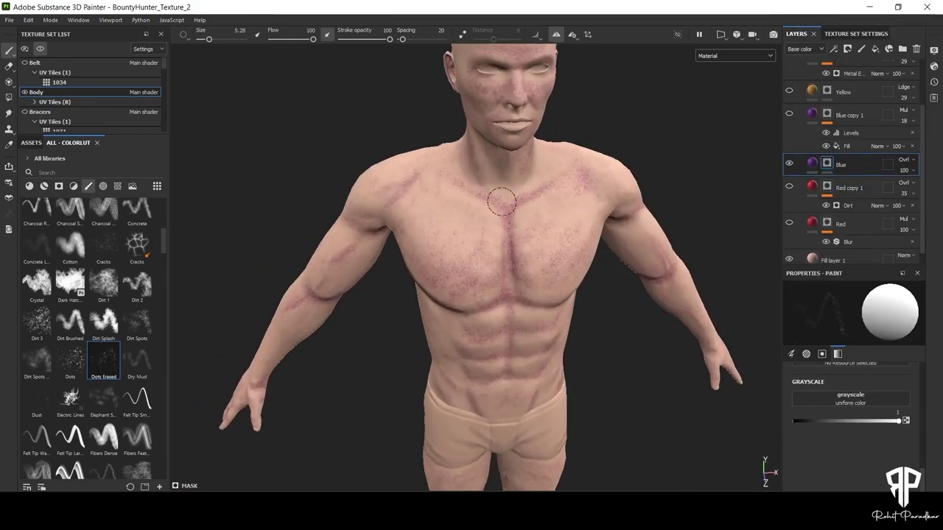
pyautogui.moveTo(501, 202); pyautogui.dragTo(511, 289)
pyautogui.keyDown('alt'); pyautogui.moveTo(510, 288); pyautogui.dragTo(509, 256); pyautogui.keyUp('alt')
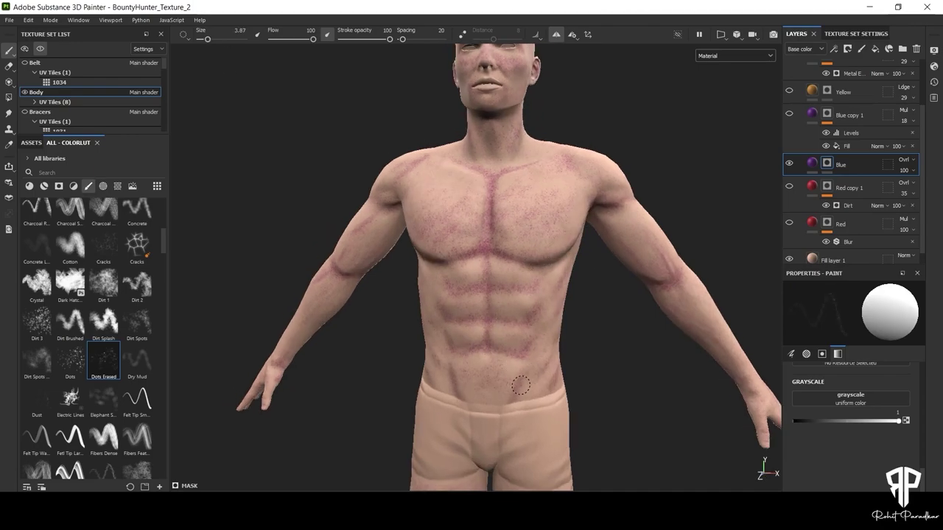
# Add blue dots around the sides of the torso, the back and the backs of the arms.
pyautogui.keyDown('alt'); pyautogui.moveTo(530, 365); pyautogui.dragTo(566, 251); pyautogui.keyUp('alt')
pyautogui.keyDown('alt'); pyautogui.moveTo(660, 273); pyautogui.dragTo(503, 173); pyautogui.keyUp('alt')
pyautogui.keyDown('alt'); pyautogui.moveTo(614, 353); pyautogui.dragTo(555, 303); pyautogui.keyUp('alt')
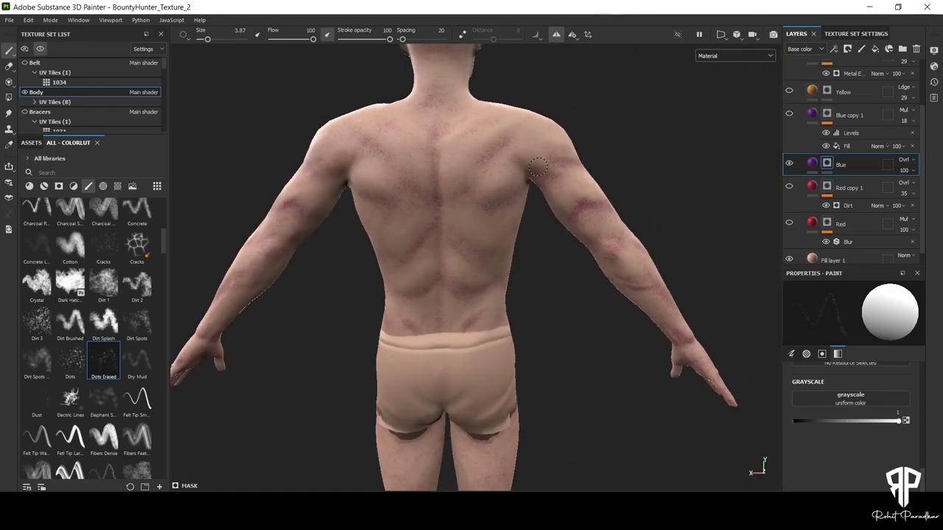
pyautogui.keyDown('alt'); pyautogui.moveTo(562, 341); pyautogui.dragTo(447, 277, button='middle'); pyautogui.keyUp('alt')
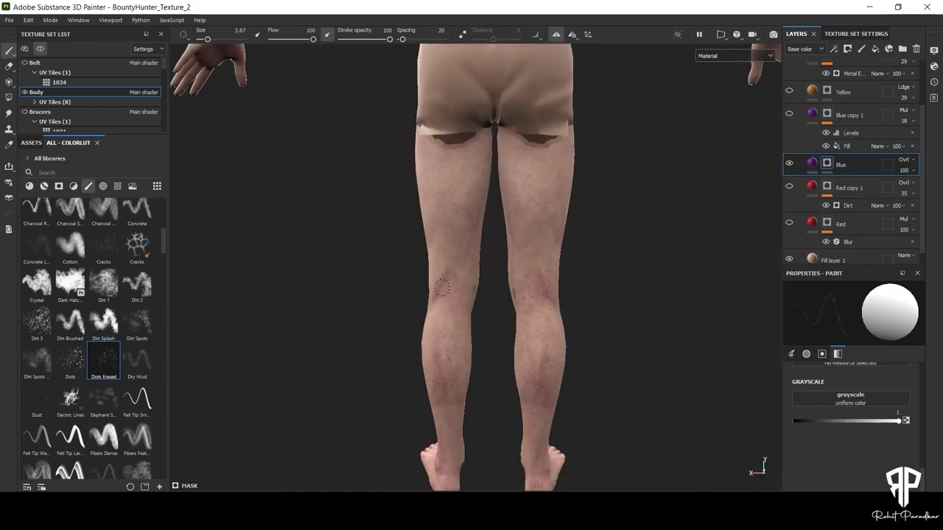
# Add blue dots over the backs of the legs, knees, shins and feet, checking the body from all sides.
pyautogui.keyDown('alt'); pyautogui.moveTo(445, 405); pyautogui.dragTo(369, 247); pyautogui.keyUp('alt')
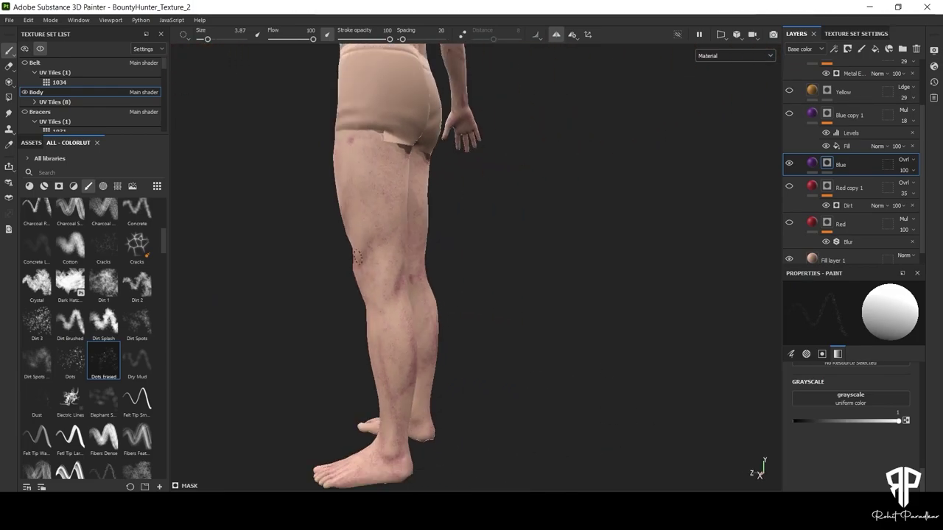
pyautogui.keyDown('alt'); pyautogui.moveTo(397, 459); pyautogui.dragTo(685, 314); pyautogui.keyUp('alt')
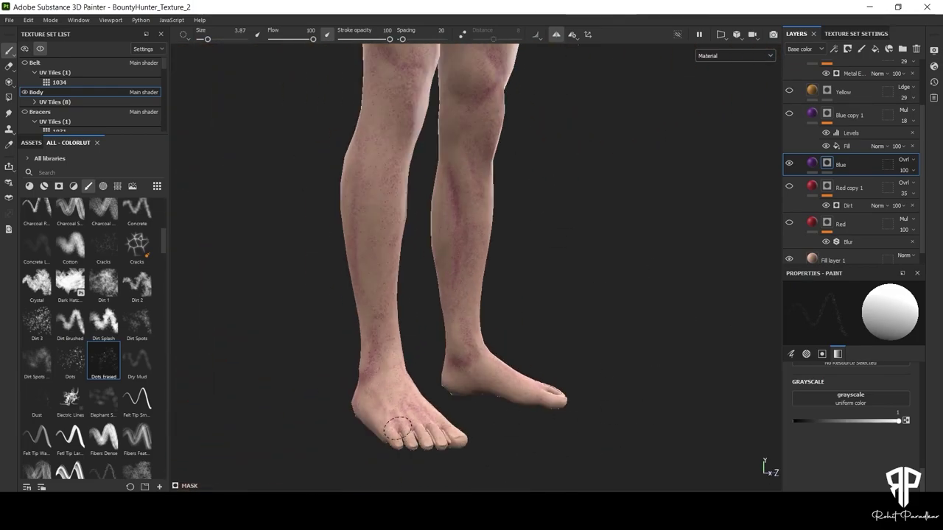
pyautogui.keyDown('alt'); pyautogui.moveTo(485, 411); pyautogui.dragTo(329, 383); pyautogui.keyUp('alt')
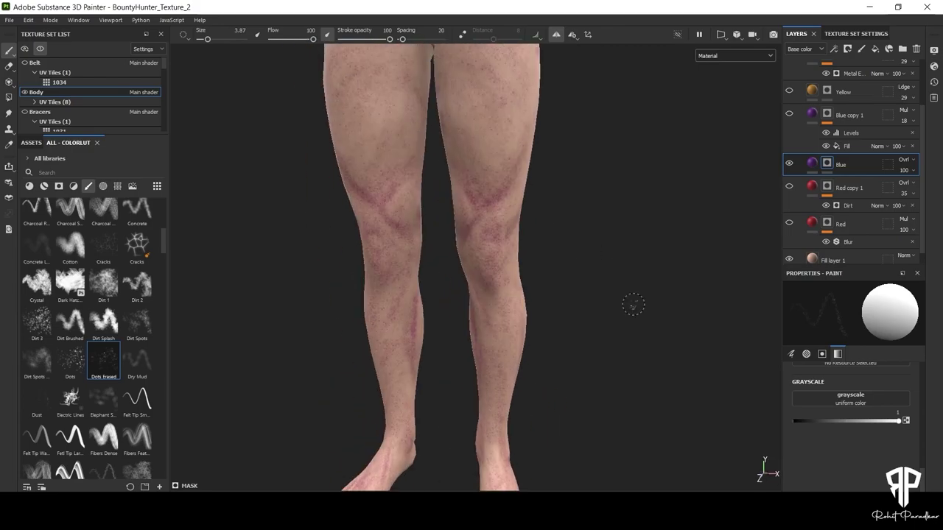
pyautogui.keyDown('alt'); pyautogui.moveTo(594, 309); pyautogui.dragTo(492, 260, button='right'); pyautogui.keyUp('alt')
pyautogui.keyDown('alt'); pyautogui.moveTo(481, 316); pyautogui.dragTo(487, 276); pyautogui.keyUp('alt')
pyautogui.keyDown('alt'); pyautogui.moveTo(533, 254); pyautogui.dragTo(538, 74); pyautogui.keyUp('alt')
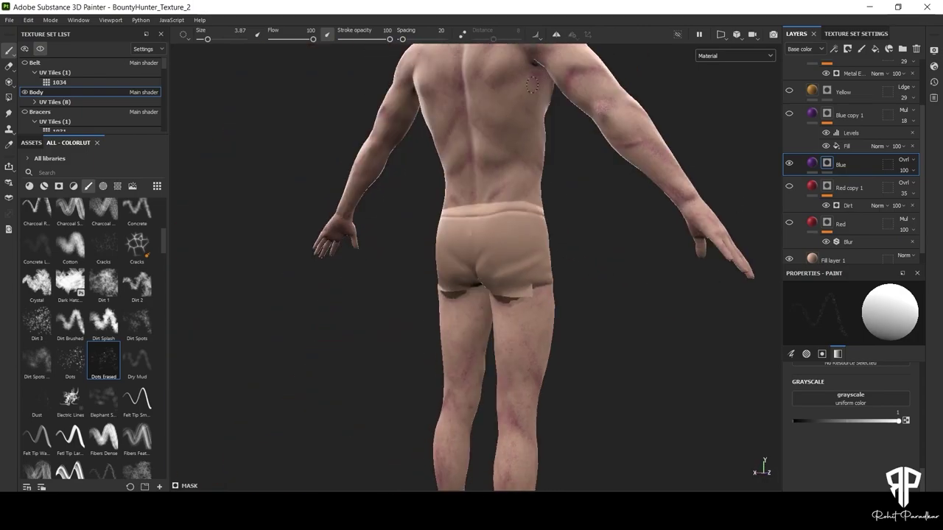
pyautogui.keyDown('alt'); pyautogui.moveTo(546, 111); pyautogui.dragTo(578, 132); pyautogui.keyUp('alt')
pyautogui.keyDown('alt'); pyautogui.moveTo(600, 255); pyautogui.dragTo(616, 323); pyautogui.keyUp('alt')
pyautogui.keyDown('alt'); pyautogui.moveTo(619, 255); pyautogui.dragTo(745, 164); pyautogui.keyUp('alt')
# Lower the Blue layer's opacity to 69.
pyautogui.click(904, 170)
pyautogui.moveTo(934, 188); pyautogui.dragTo(900, 188)
pyautogui.scroll(5, 747, 194)
pyautogui.keyDown('alt'); pyautogui.moveTo(747, 194); pyautogui.dragTo(722, 295, button='middle'); pyautogui.keyUp('alt')
# Delete the old Blue copy 1 layer, duplicate the Blue layer and lower the duplicate's opacity to 19.
pyautogui.click(847, 145)
pyautogui.click(851, 132)
pyautogui.click(849, 115)
pyautogui.press('Delete')
pyautogui.rightClick(841, 151)
pyautogui.click(835, 253)
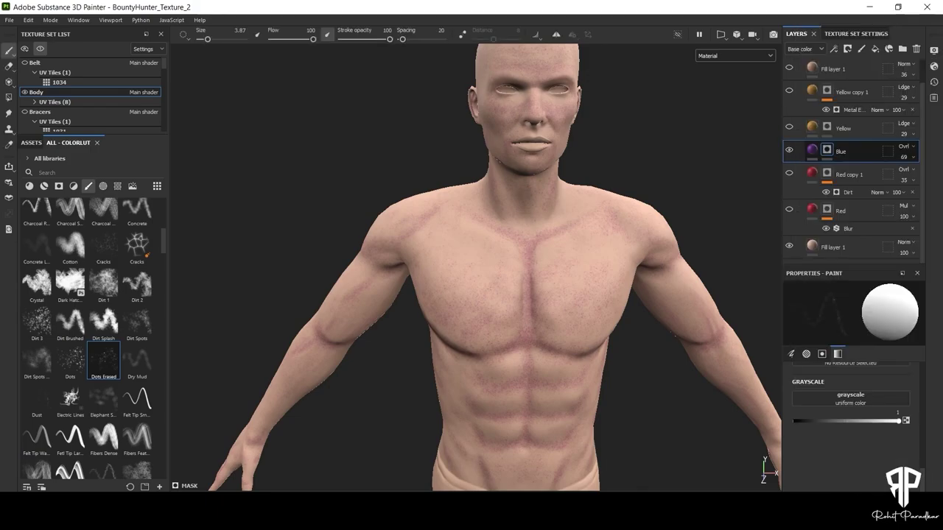
pyautogui.click(905, 157)
pyautogui.moveTo(924, 175); pyautogui.dragTo(907, 175)
# Add a fill to the duplicate's mask, and undo back to the original Blue copy 1 layer.
pyautogui.rightClick(843, 152)
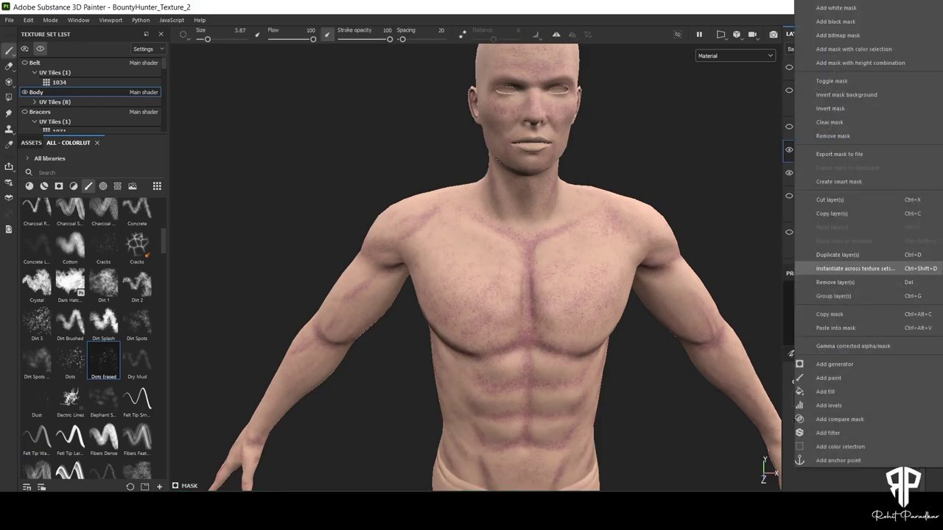
pyautogui.click(825, 391)
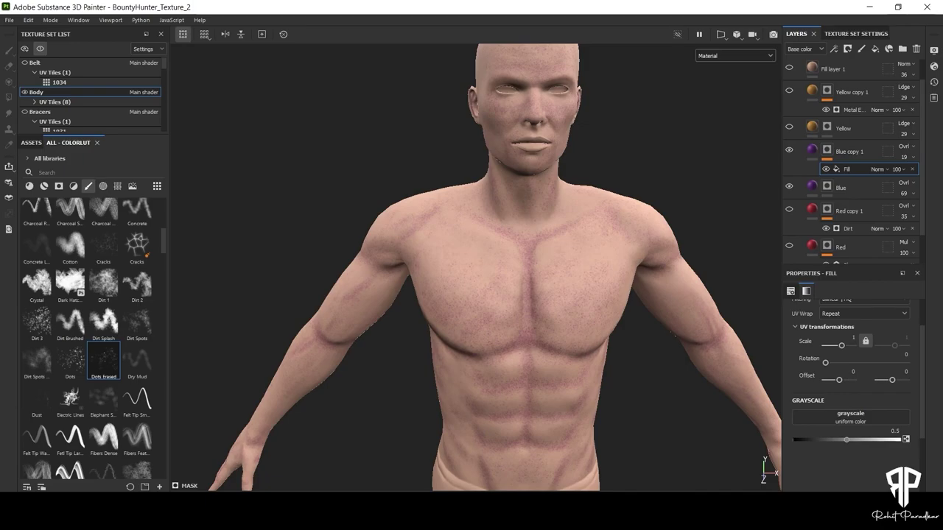
pyautogui.hotkey('ctrl', 'z')
pyautogui.hotkey('ctrl', 'z')
pyautogui.hotkey('ctrl', 'z')
pyautogui.hotkey('ctrl', 'z')
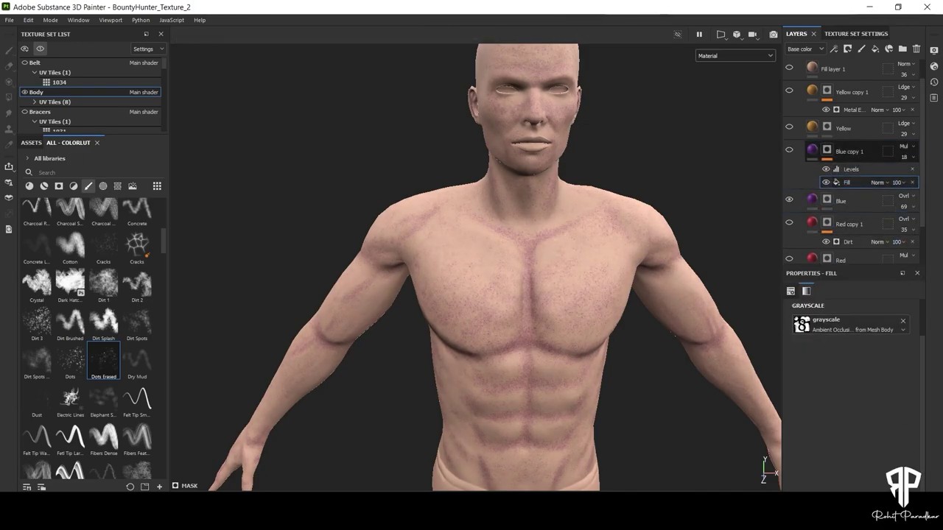
# Replace the old Blue copy 1 layer with a fresh duplicate of Blue set to Multiply at opacity 19.
pyautogui.click(849, 151)
pyautogui.press('Delete')
pyautogui.rightClick(842, 151)
pyautogui.press('Escape')
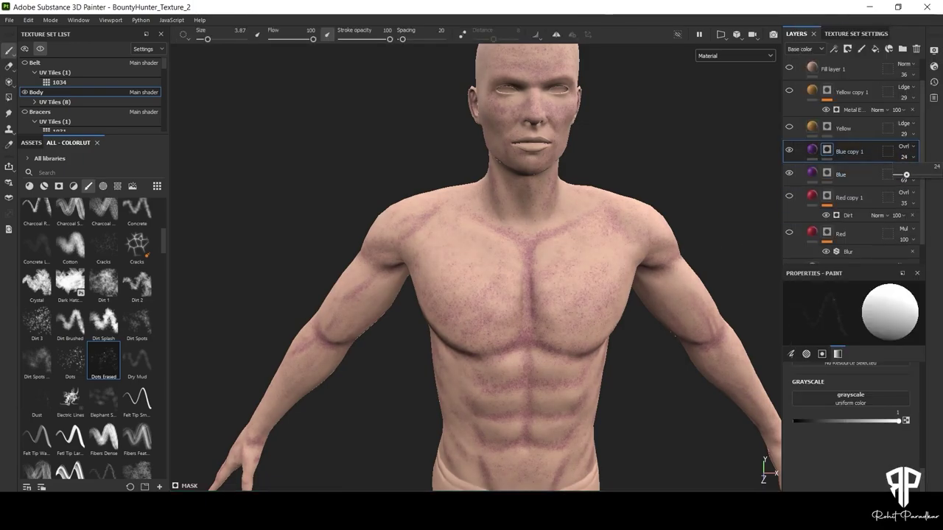
pyautogui.click(903, 146)
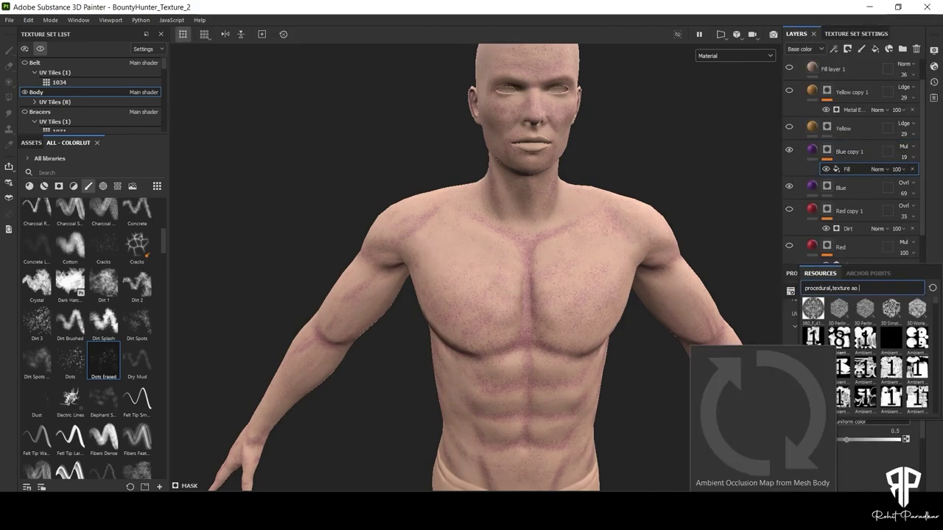
# Fill the duplicate's mask with the Mesh Body ambient occlusion map, add Levels, and set opacity to 12 for the duplicate and 51 for Blue.
pyautogui.rightClick(847, 167)
pyautogui.rightClick(827, 150)
pyautogui.click(829, 403)
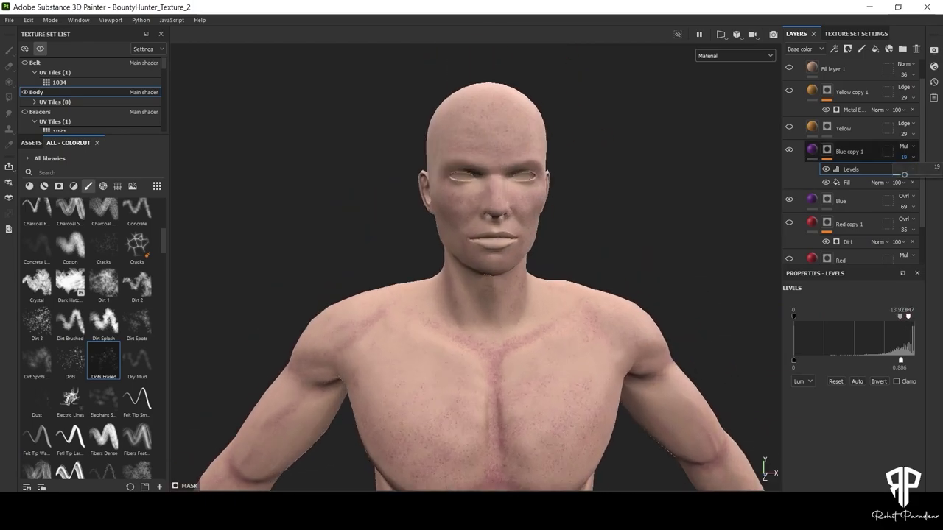
pyautogui.moveTo(900, 174)
pyautogui.mouseDown()
pyautogui.moveTo(914, 175)
pyautogui.moveTo(901, 175)
pyautogui.mouseUp()
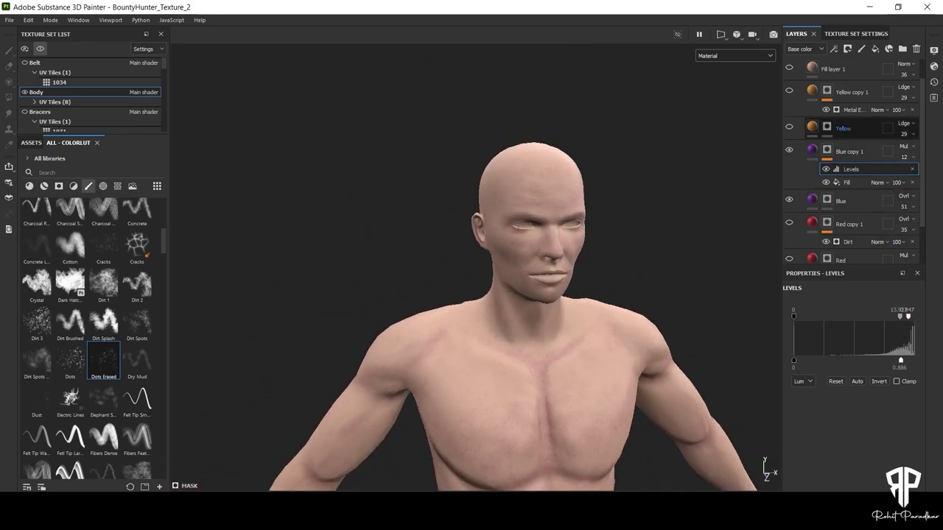
# Hide the blue layers, show the Yellow layer at opacity 100, and paint yellow dots over the collarbones, chest and torso.
pyautogui.click(855, 128)
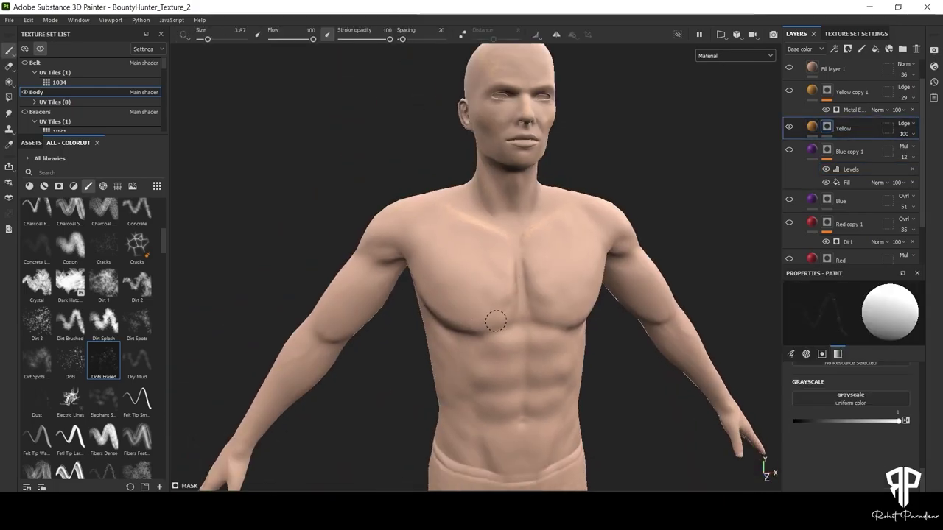
pyautogui.keyDown('alt'); pyautogui.moveTo(529, 262); pyautogui.dragTo(509, 321); pyautogui.keyUp('alt')
pyautogui.keyDown('alt'); pyautogui.moveTo(576, 305); pyautogui.dragTo(482, 299); pyautogui.keyUp('alt')
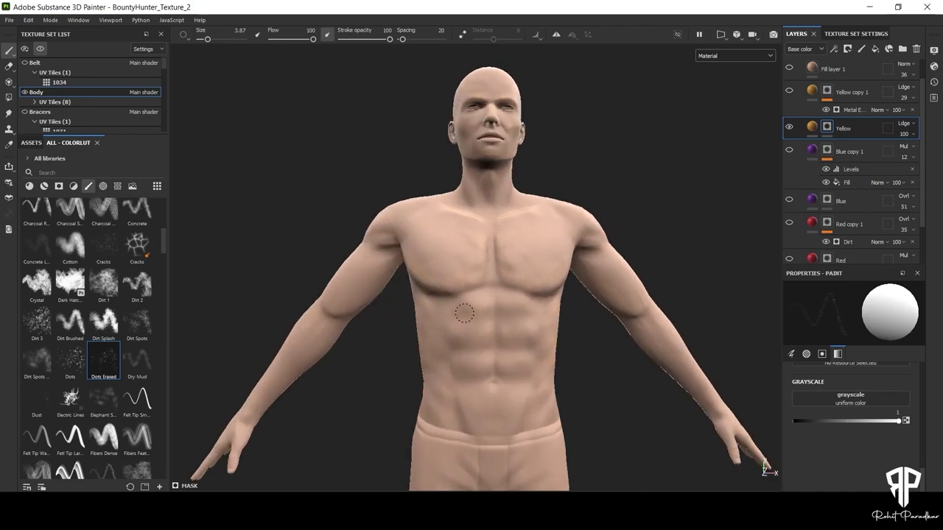
pyautogui.keyDown('alt'); pyautogui.moveTo(589, 376); pyautogui.dragTo(668, 318); pyautogui.keyUp('alt')
pyautogui.keyDown('alt'); pyautogui.moveTo(383, 403); pyautogui.dragTo(396, 402); pyautogui.keyUp('alt')
pyautogui.keyDown('alt'); pyautogui.moveTo(734, 265); pyautogui.dragTo(438, 343); pyautogui.keyUp('alt')
pyautogui.keyDown('alt'); pyautogui.moveTo(740, 293); pyautogui.dragTo(486, 313); pyautogui.keyUp('alt')
# Paint yellow dots over the arms, upper back and backs of the legs on the Yellow layer's mask.
pyautogui.keyDown('alt'); pyautogui.moveTo(686, 251); pyautogui.dragTo(600, 195); pyautogui.keyUp('alt')
pyautogui.keyDown('alt'); pyautogui.moveTo(702, 305); pyautogui.dragTo(640, 442); pyautogui.keyUp('alt')
pyautogui.keyDown('alt'); pyautogui.moveTo(640, 442); pyautogui.dragTo(619, 326, button='middle'); pyautogui.keyUp('alt')
pyautogui.keyDown('alt'); pyautogui.moveTo(618, 326); pyautogui.dragTo(761, 209); pyautogui.keyUp('alt')
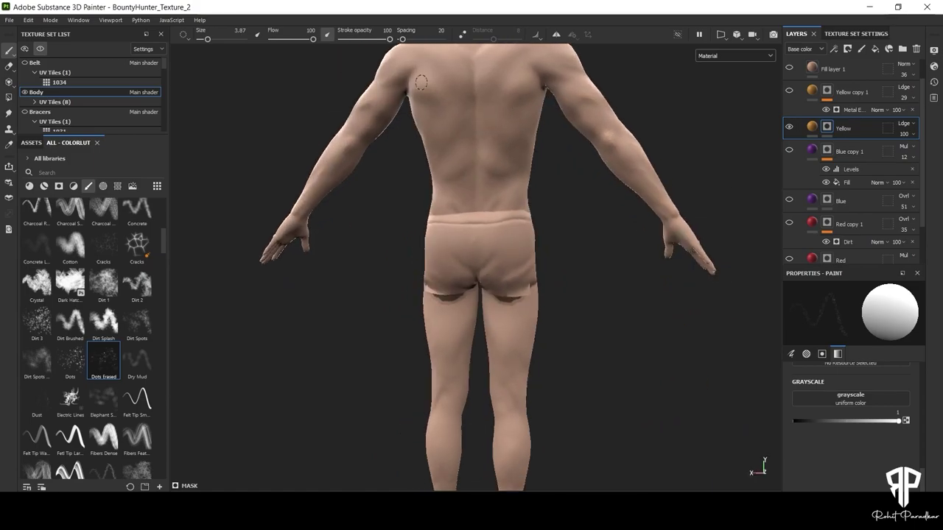
pyautogui.keyDown('alt'); pyautogui.moveTo(575, 350); pyautogui.dragTo(575, 389); pyautogui.keyUp('alt')
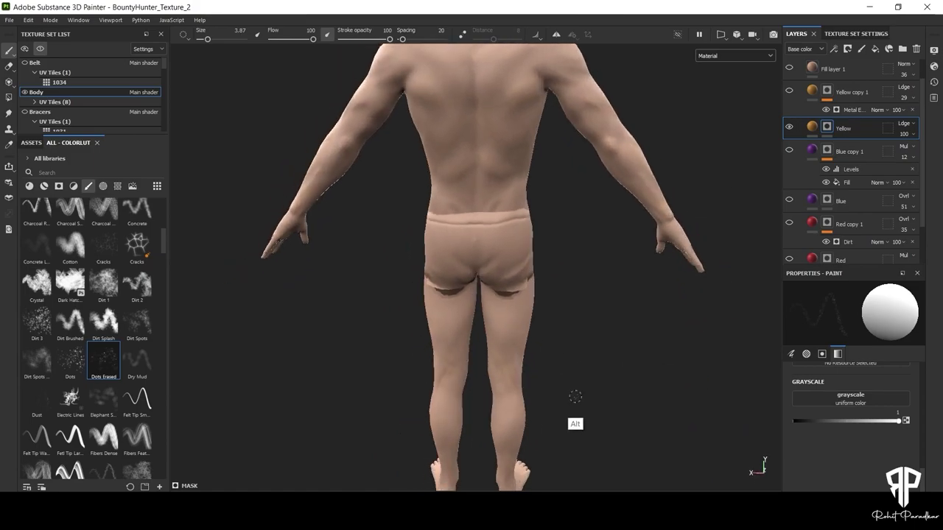
pyautogui.keyDown('alt'); pyautogui.moveTo(574, 388); pyautogui.dragTo(572, 198, button='middle'); pyautogui.keyUp('alt')
pyautogui.keyDown('alt'); pyautogui.moveTo(571, 198); pyautogui.dragTo(567, 158); pyautogui.keyUp('alt')
# Paint yellow dots over the front of the thighs, knees and shins.
pyautogui.keyDown('alt'); pyautogui.moveTo(451, 322); pyautogui.dragTo(608, 399); pyautogui.keyUp('alt')
pyautogui.keyDown('alt'); pyautogui.moveTo(632, 156); pyautogui.dragTo(685, 374, button='right'); pyautogui.keyUp('alt')
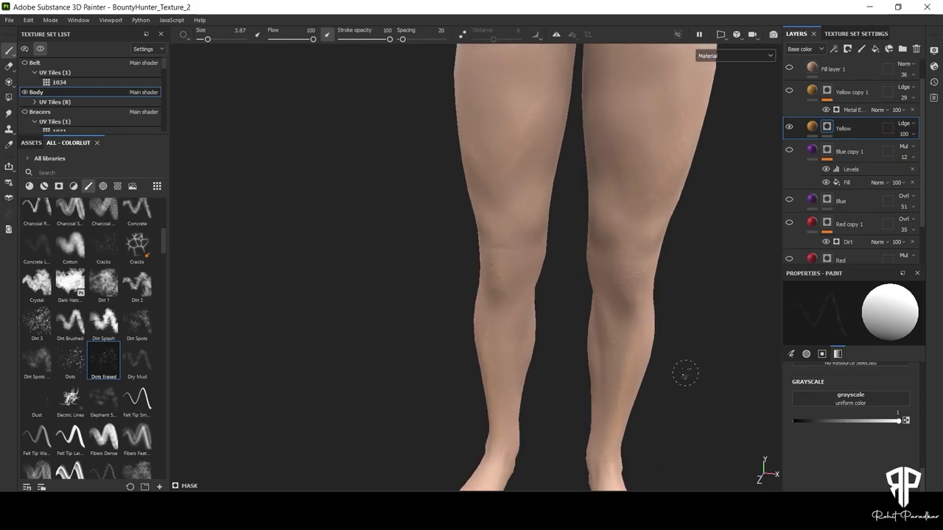
pyautogui.keyDown('alt'); pyautogui.moveTo(686, 374); pyautogui.dragTo(648, 223, button='middle'); pyautogui.keyUp('alt')
pyautogui.keyDown('alt'); pyautogui.moveTo(441, 306); pyautogui.dragTo(420, 221, button='right'); pyautogui.keyUp('alt')
pyautogui.keyDown('alt'); pyautogui.moveTo(420, 221); pyautogui.dragTo(424, 331, button='middle'); pyautogui.keyUp('alt')
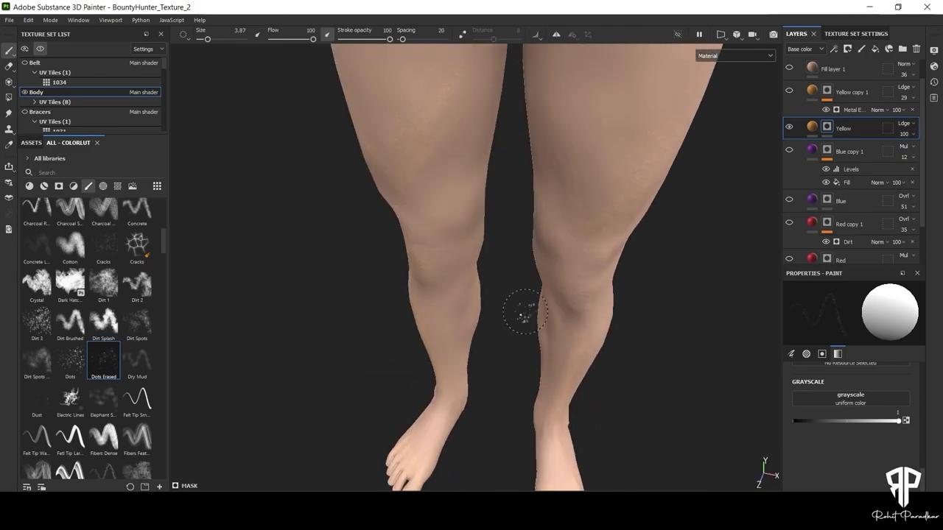
# Reduce the brush size to 2.01 and paint yellow dots over the back of the hand, knuckles and fingers.
pyautogui.keyDown('alt'); pyautogui.moveTo(634, 302); pyautogui.dragTo(457, 294); pyautogui.keyUp('alt')
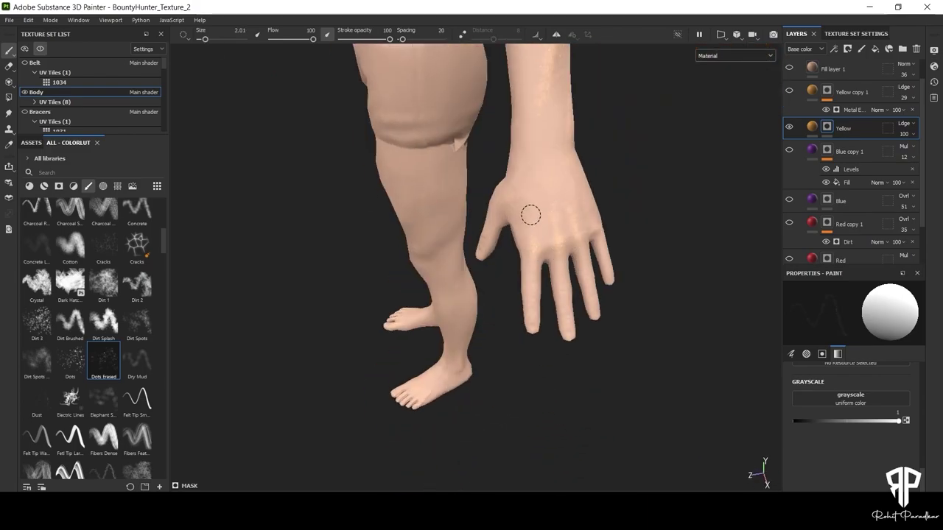
pyautogui.keyDown('alt'); pyautogui.moveTo(586, 206); pyautogui.dragTo(663, 199); pyautogui.keyUp('alt')
pyautogui.keyDown('alt'); pyautogui.moveTo(516, 239); pyautogui.dragTo(685, 247); pyautogui.keyUp('alt')
pyautogui.keyDown('alt'); pyautogui.moveTo(412, 221); pyautogui.dragTo(501, 266, button='right'); pyautogui.keyUp('alt')
pyautogui.moveTo(303, 345); pyautogui.dragTo(304, 310)
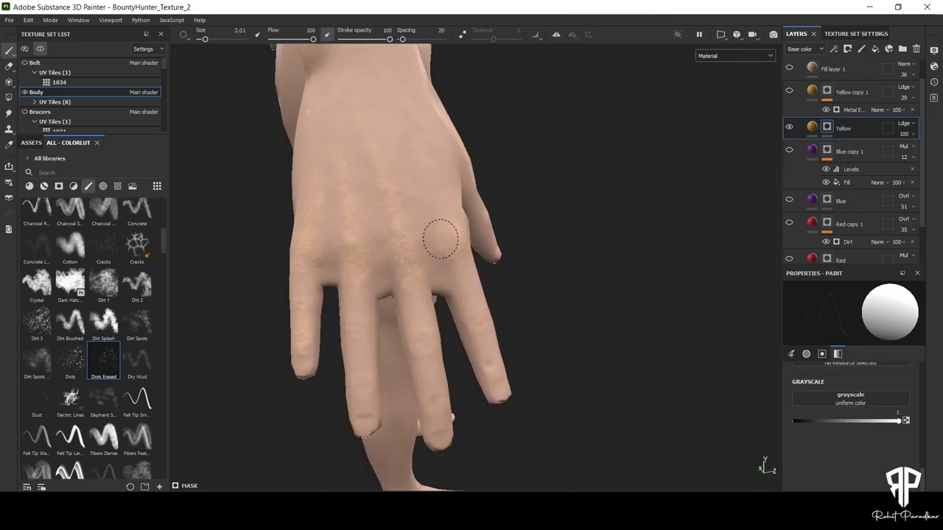
pyautogui.moveTo(503, 341)
pyautogui.keyDown('alt'); pyautogui.mouseDown()
pyautogui.moveTo(400, 343)
pyautogui.moveTo(250, 309)
pyautogui.mouseUp(); pyautogui.keyUp('alt')
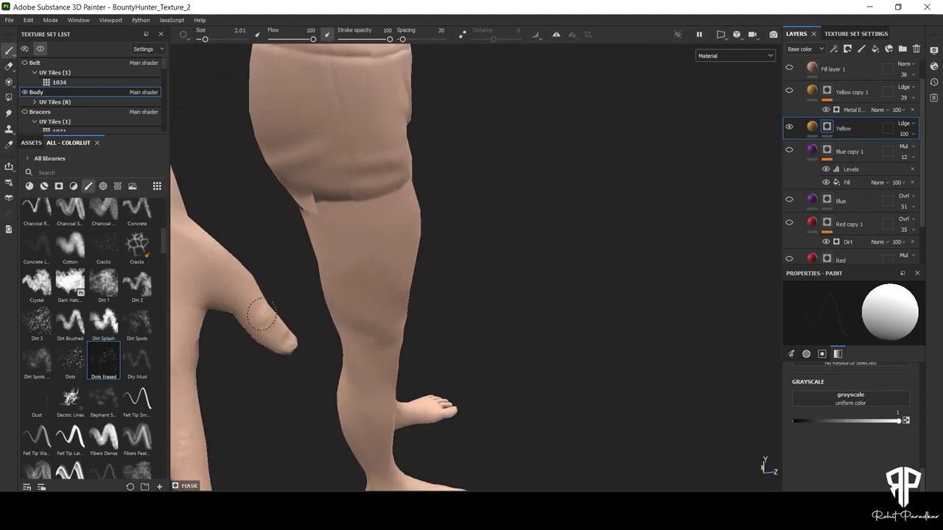
pyautogui.keyDown('alt'); pyautogui.moveTo(365, 293); pyautogui.dragTo(317, 288, button='right'); pyautogui.keyUp('alt')
# Lower the Yellow layer's opacity to 29.
pyautogui.keyDown('alt'); pyautogui.moveTo(317, 287); pyautogui.dragTo(240, 280); pyautogui.keyUp('alt')
pyautogui.keyDown('alt'); pyautogui.moveTo(508, 274); pyautogui.dragTo(446, 276); pyautogui.keyUp('alt')
pyautogui.keyDown('alt'); pyautogui.moveTo(361, 88); pyautogui.dragTo(508, 125, button='right'); pyautogui.keyUp('alt')
pyautogui.click(904, 134)
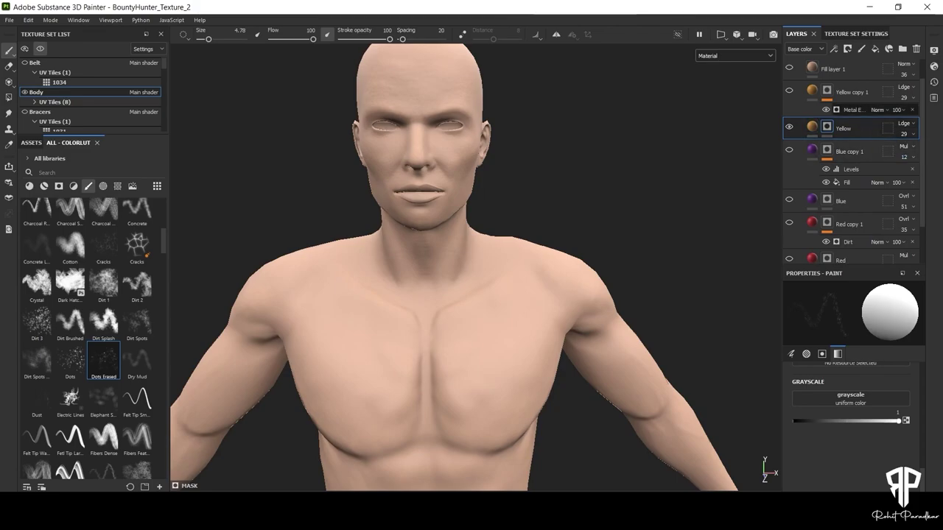
pyautogui.click(853, 109)
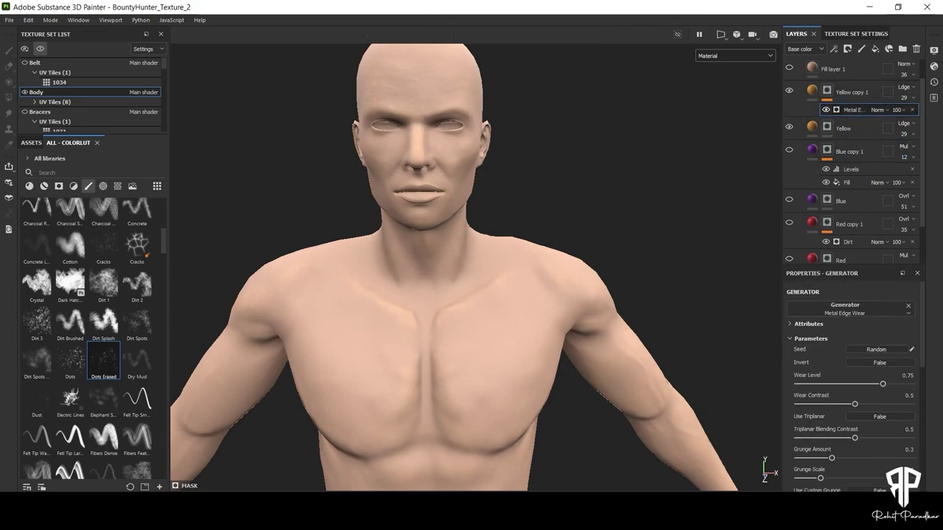
pyautogui.press('Delete')
pyautogui.hotkey('ctrl', 'z')
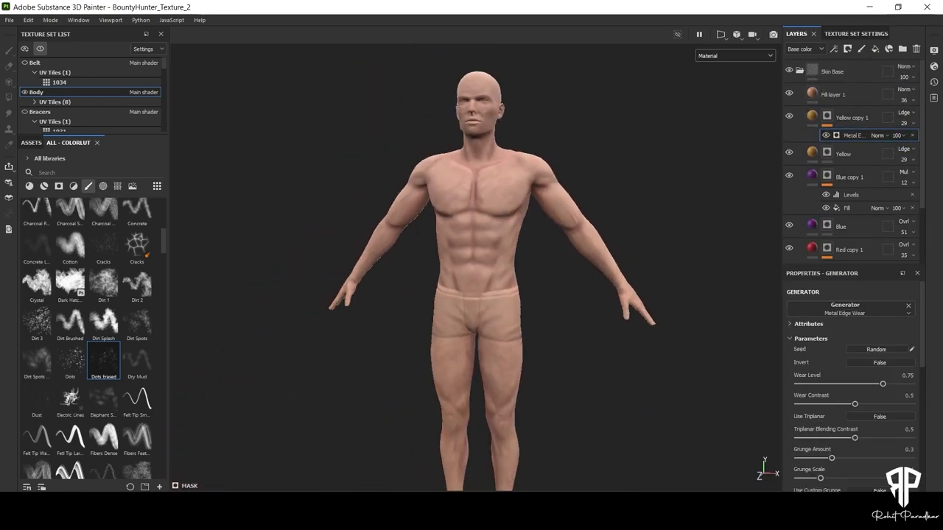
# Raise the opacity of Fill layer 1 to 51.
pyautogui.click(905, 100)
pyautogui.moveTo(906, 118); pyautogui.dragTo(918, 117)
pyautogui.scroll(8, 478, 110)
pyautogui.keyDown('alt'); pyautogui.moveTo(457, 257); pyautogui.dragTo(530, 257); pyautogui.keyUp('alt')
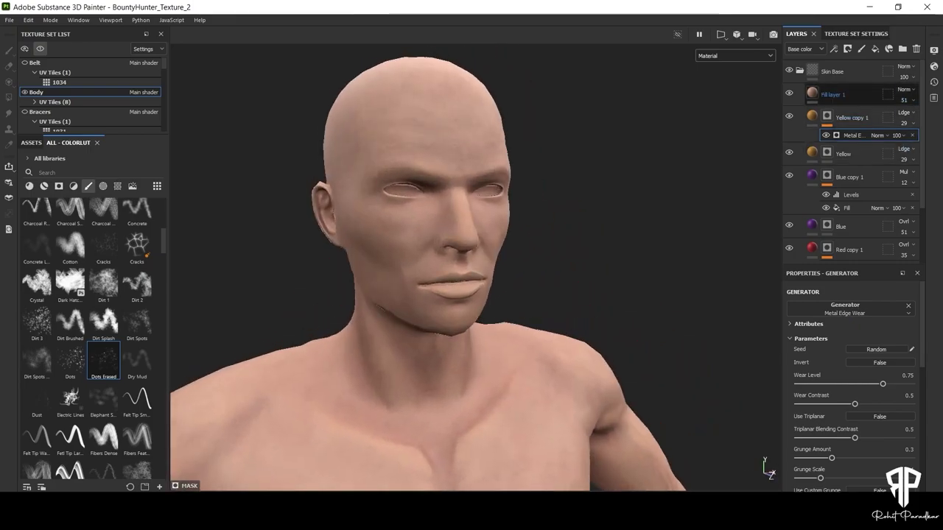
pyautogui.click(833, 94)
pyautogui.click(904, 101)
# Lower the Blur filter's intensity on the Red layer's mask to 2.7.
pyautogui.scroll(-8, 472, 265)
pyautogui.keyDown('alt'); pyautogui.moveTo(472, 332); pyautogui.dragTo(471, 140, button='middle'); pyautogui.keyUp('alt')
pyautogui.click(849, 177)
pyautogui.scroll(-2, 849, 191)
pyautogui.click(847, 245)
pyautogui.moveTo(866, 357); pyautogui.dragTo(818, 357)
# Add a Blur filter to the Blue layer's mask.
pyautogui.rightClick(828, 167)
pyautogui.click(830, 405)
pyautogui.click(847, 308)
pyautogui.click(815, 371)
pyautogui.click(848, 258)
# Search the materials for "fabric" with large thumbnails and add Fabric Synthetic Dots above the Skin Base folder.
pyautogui.keyDown('alt'); pyautogui.moveTo(471, 347); pyautogui.dragTo(516, 103, button='middle'); pyautogui.keyUp('alt')
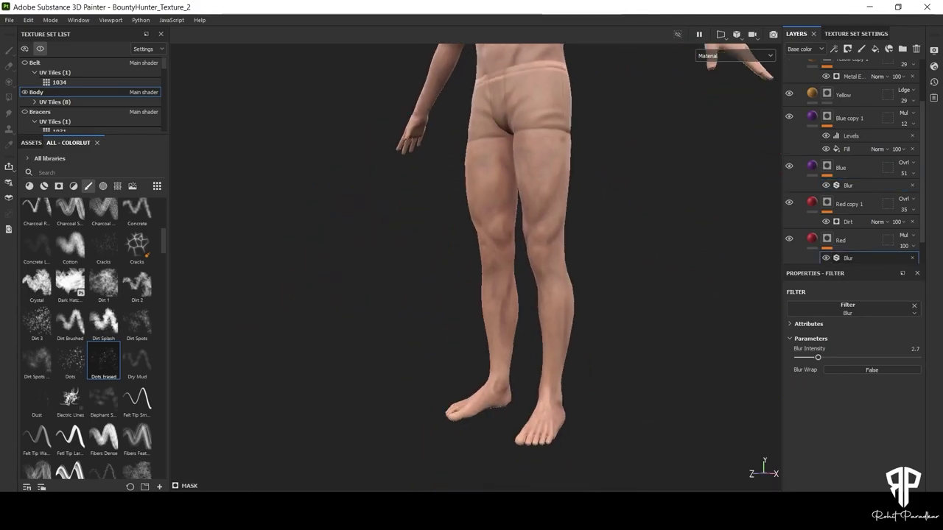
pyautogui.keyDown('alt'); pyautogui.moveTo(559, 258); pyautogui.dragTo(456, 258); pyautogui.keyUp('alt')
pyautogui.keyDown('alt'); pyautogui.moveTo(516, 147); pyautogui.dragTo(434, 302, button='middle'); pyautogui.keyUp('alt')
pyautogui.keyDown('alt'); pyautogui.moveTo(435, 244); pyautogui.dragTo(545, 235); pyautogui.keyUp('alt')
pyautogui.keyDown('alt'); pyautogui.moveTo(471, 265); pyautogui.dragTo(530, 273, button='right'); pyautogui.keyUp('alt')
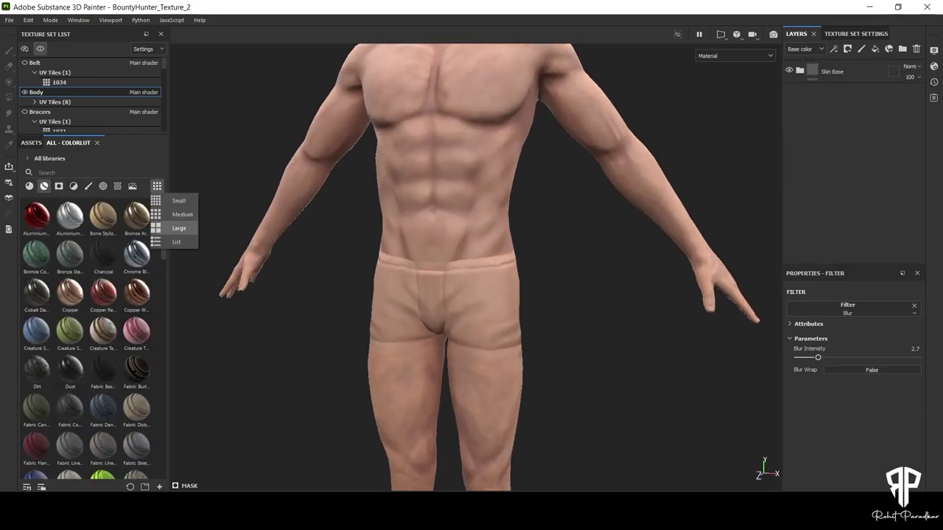
pyautogui.click(179, 228)
pyautogui.click(74, 171)
pyautogui.write('fabric')
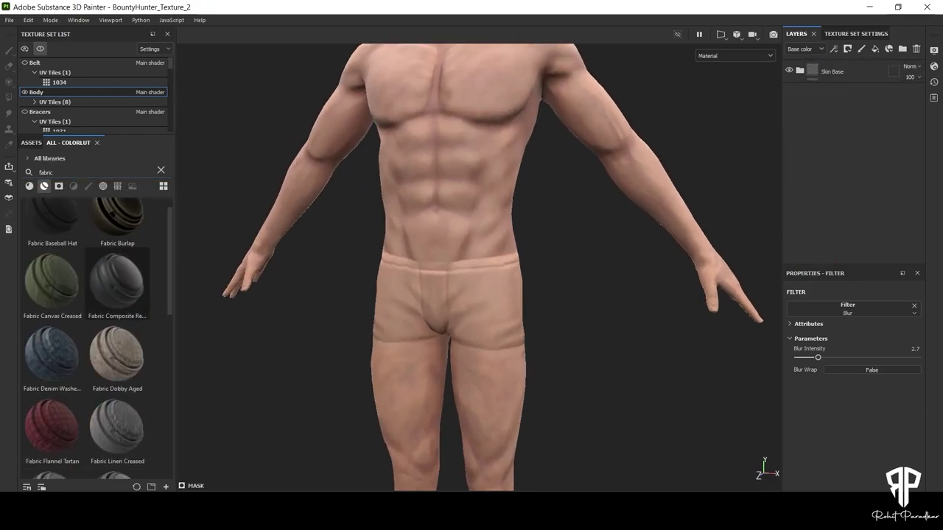
pyautogui.scroll(-3, 117, 332)
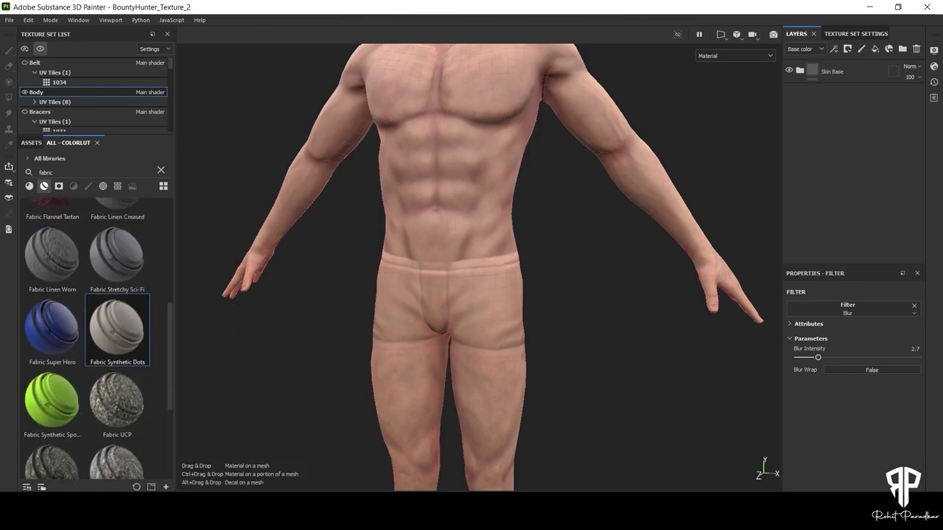
pyautogui.moveTo(118, 328); pyautogui.dragTo(833, 65)
# Add a black mask to the Fabric Synthetic Dots folder and reveal the fabric on the shorts with Polygon Fill.
pyautogui.rightClick(832, 71)
pyautogui.click(836, 91)
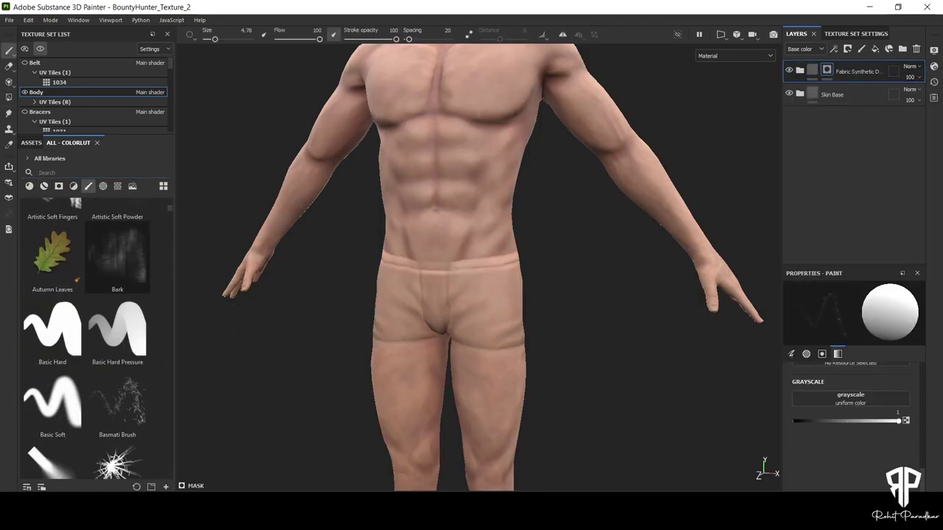
pyautogui.click(52, 401)
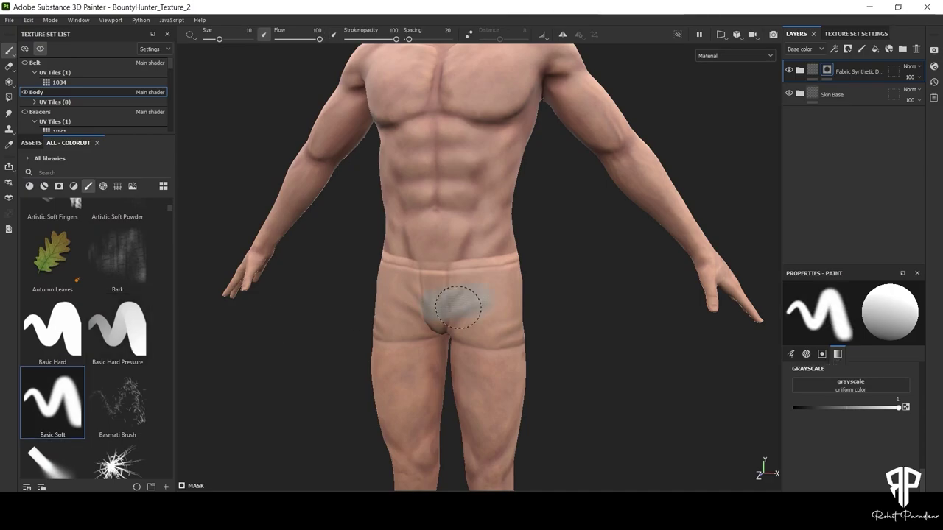
pyautogui.click(9, 96)
pyautogui.scroll(3, 453, 293)
pyautogui.hotkey('ctrl', 'z')
pyautogui.click(452, 302)
pyautogui.keyDown('alt'); pyautogui.moveTo(590, 265); pyautogui.dragTo(545, 268); pyautogui.keyUp('alt')
pyautogui.click(205, 35)
pyautogui.scroll(3, 464, 276)
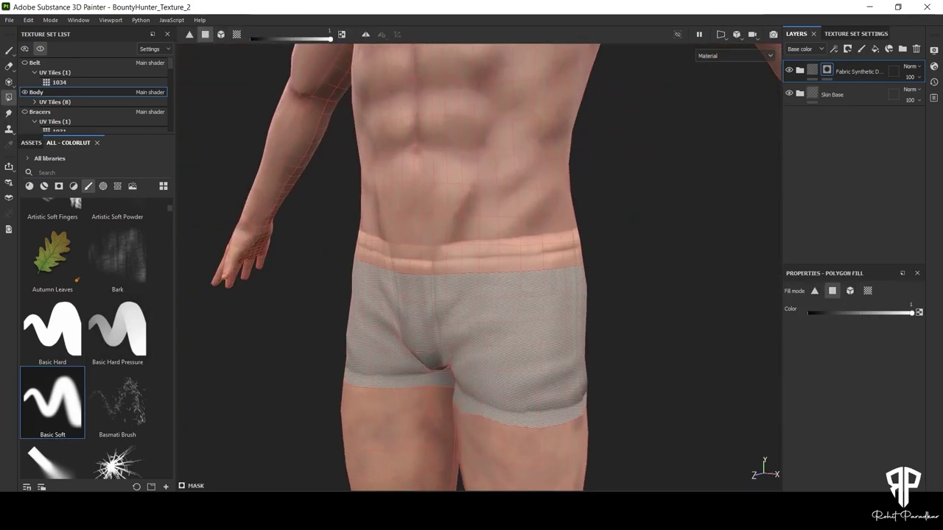
pyautogui.scroll(3, 551, 258)
pyautogui.moveTo(466, 259)
pyautogui.mouseDown()
pyautogui.moveTo(551, 255)
pyautogui.moveTo(560, 266)
pyautogui.mouseUp()
pyautogui.hotkey('ctrl', 'z')
pyautogui.hotkey('ctrl', 'z')
pyautogui.moveTo(372, 261)
pyautogui.mouseDown()
pyautogui.moveTo(557, 265)
pyautogui.moveTo(394, 283)
pyautogui.mouseUp()
pyautogui.keyDown('alt'); pyautogui.moveTo(501, 280); pyautogui.dragTo(449, 276); pyautogui.keyUp('alt')
pyautogui.hotkey('ctrl', 'z')
pyautogui.hotkey('ctrl', 'z')
pyautogui.hotkey('ctrl', 'z')
# Fill the shorts' UV island on the fabric mask with Polygon Fill in UV chunk mode.
pyautogui.click(236, 34)
pyautogui.scroll(8, 442, 280)
pyautogui.scroll(-8, 442, 279)
pyautogui.click(450, 325)
pyautogui.click(221, 35)
# Remove the fabric from the polygons around the leg hems of the shorts with a black polygon fill.
pyautogui.keyDown('alt'); pyautogui.moveTo(442, 353); pyautogui.dragTo(420, 353); pyautogui.keyUp('alt')
pyautogui.keyDown('alt'); pyautogui.moveTo(435, 391); pyautogui.dragTo(391, 321, button='middle'); pyautogui.keyUp('alt')
pyautogui.press('x')
pyautogui.moveTo(414, 343)
pyautogui.mouseDown()
pyautogui.moveTo(295, 318)
pyautogui.moveTo(196, 313)
pyautogui.mouseUp()
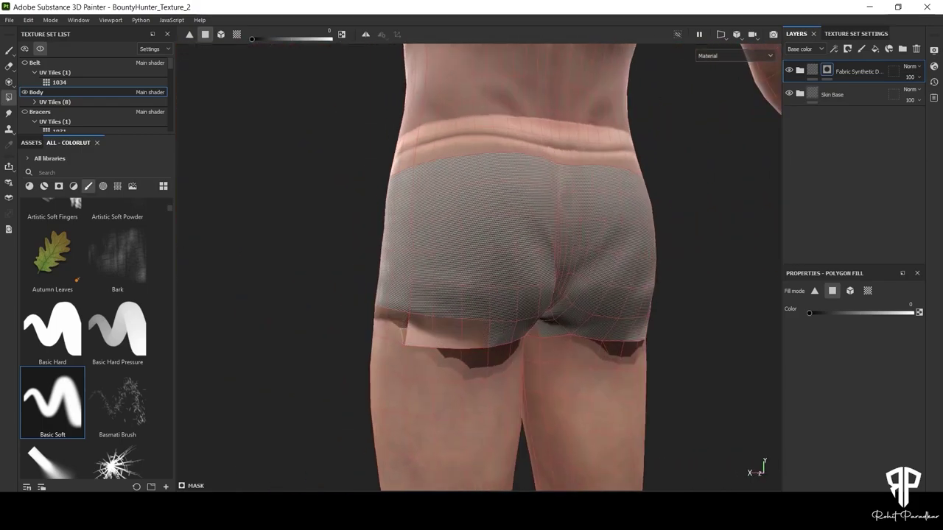
pyautogui.keyDown('alt'); pyautogui.moveTo(472, 339); pyautogui.dragTo(442, 336); pyautogui.keyUp('alt')
pyautogui.moveTo(508, 338)
pyautogui.keyDown('alt'); pyautogui.mouseDown()
pyautogui.moveTo(471, 335)
pyautogui.moveTo(604, 318)
pyautogui.mouseUp(); pyautogui.keyUp('alt')
pyautogui.moveTo(589, 346)
pyautogui.keyDown('alt'); pyautogui.mouseDown()
pyautogui.moveTo(456, 338)
pyautogui.moveTo(736, 339)
pyautogui.mouseUp(); pyautogui.keyUp('alt')
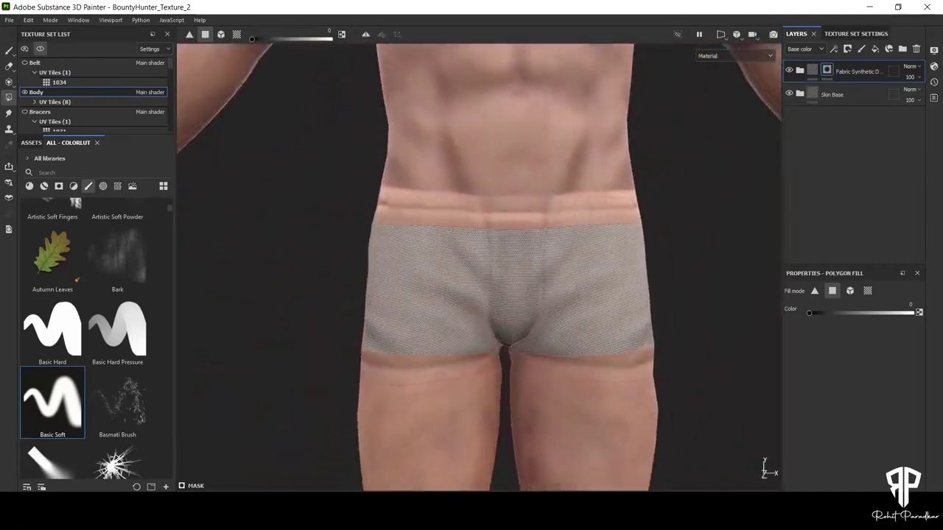
# Polygon-fill the waistband in white on the mask around the front and sides.
pyautogui.keyDown('alt'); pyautogui.moveTo(531, 339); pyautogui.dragTo(486, 337); pyautogui.keyUp('alt')
pyautogui.moveTo(512, 214); pyautogui.dragTo(670, 210)
pyautogui.keyDown('alt'); pyautogui.moveTo(671, 210); pyautogui.dragTo(317, 214); pyautogui.keyUp('alt')
pyautogui.keyDown('alt'); pyautogui.moveTo(434, 258); pyautogui.dragTo(346, 274); pyautogui.keyUp('alt')
pyautogui.click(346, 274)
pyautogui.keyDown('alt'); pyautogui.moveTo(442, 277); pyautogui.dragTo(251, 276); pyautogui.keyUp('alt')
pyautogui.moveTo(626, 274); pyautogui.dragTo(696, 271)
pyautogui.keyDown('alt'); pyautogui.moveTo(696, 271); pyautogui.dragTo(633, 273); pyautogui.keyUp('alt')
# Change the color of the Fabric Base layer inside the Fabric Synthetic Dots folder to light gray.
pyautogui.click(800, 71)
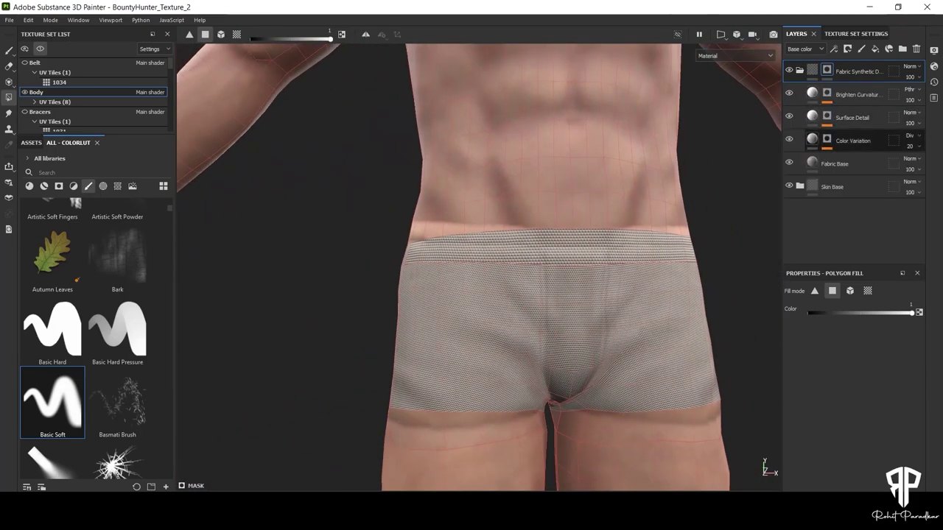
pyautogui.click(834, 163)
pyautogui.scroll(-3, 855, 405)
pyautogui.click(854, 438)
pyautogui.moveTo(862, 398); pyautogui.dragTo(877, 417)
pyautogui.scroll(-8, 565, 254)
pyautogui.click(851, 438)
pyautogui.click(808, 357)
pyautogui.scroll(8, 563, 272)
# Reduce the brush size to 1.71 and touch up the fabric mask along the waistband at the hip.
pyautogui.keyDown('alt'); pyautogui.moveTo(471, 294); pyautogui.dragTo(567, 293); pyautogui.keyUp('alt')
pyautogui.click(827, 70)
pyautogui.click(800, 71)
pyautogui.moveTo(221, 39); pyautogui.dragTo(211, 39)
pyautogui.keyDown('alt'); pyautogui.moveTo(422, 219); pyautogui.dragTo(392, 200); pyautogui.keyUp('alt')
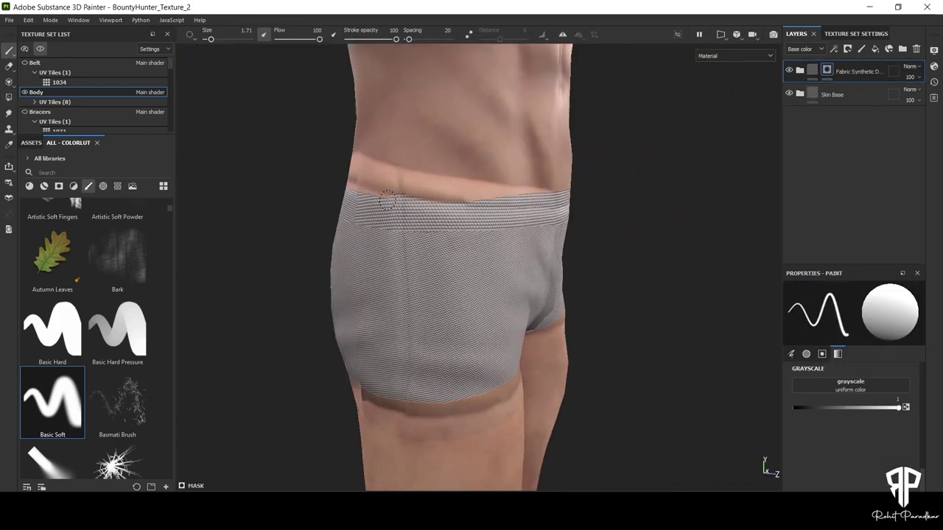
pyautogui.keyDown('alt'); pyautogui.moveTo(271, 257); pyautogui.dragTo(428, 365); pyautogui.keyUp('alt')
# Paint the fabric mask over the gaps along the back leg hem of the shorts.
pyautogui.keyDown('alt'); pyautogui.moveTo(488, 363); pyautogui.dragTo(575, 346); pyautogui.keyUp('alt')
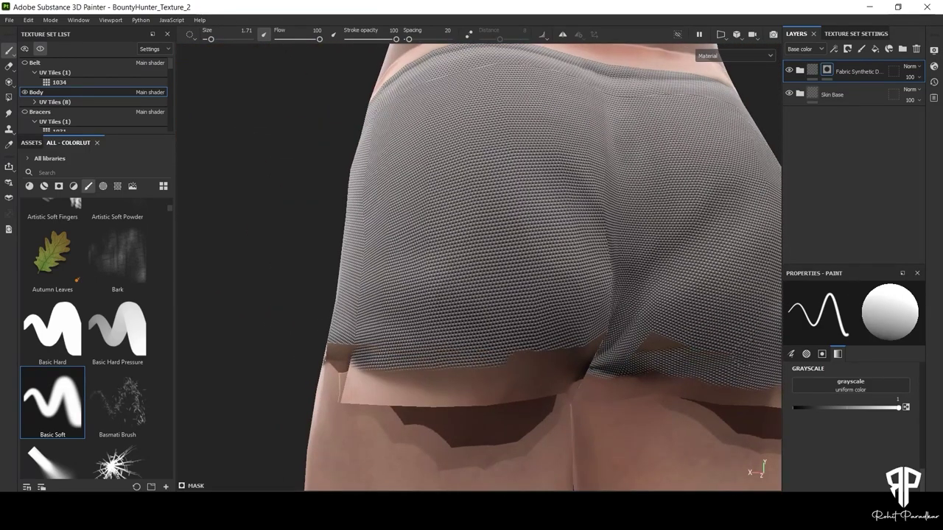
pyautogui.moveTo(324, 353); pyautogui.dragTo(361, 365)
pyautogui.moveTo(361, 364)
pyautogui.keyDown('alt'); pyautogui.mouseDown()
pyautogui.moveTo(240, 383)
pyautogui.moveTo(191, 377)
pyautogui.mouseUp(); pyautogui.keyUp('alt')
pyautogui.moveTo(371, 363); pyautogui.dragTo(414, 381)
pyautogui.moveTo(728, 280)
pyautogui.keyDown('alt'); pyautogui.mouseDown()
pyautogui.moveTo(400, 379)
pyautogui.moveTo(486, 394)
pyautogui.mouseUp(); pyautogui.keyUp('alt')
pyautogui.moveTo(648, 394)
pyautogui.keyDown('alt'); pyautogui.mouseDown()
pyautogui.moveTo(495, 401)
pyautogui.moveTo(732, 385)
pyautogui.moveTo(652, 341)
pyautogui.moveTo(737, 354)
pyautogui.mouseUp(); pyautogui.keyUp('alt')
# Paint the fabric mask along the back waistband to cover the bare skin areas around it.
pyautogui.moveTo(354, 227); pyautogui.dragTo(595, 191)
pyautogui.keyDown('alt'); pyautogui.moveTo(692, 243); pyautogui.dragTo(633, 221); pyautogui.keyUp('alt')
pyautogui.keyDown('alt'); pyautogui.moveTo(757, 221); pyautogui.dragTo(456, 250); pyautogui.keyUp('alt')
pyautogui.keyDown('alt'); pyautogui.moveTo(560, 250); pyautogui.dragTo(441, 250, button='right'); pyautogui.keyUp('alt')
pyautogui.keyDown('alt'); pyautogui.moveTo(663, 221); pyautogui.dragTo(471, 195); pyautogui.keyUp('alt')
pyautogui.scroll(-2, 595, 193)
pyautogui.keyDown('alt'); pyautogui.moveTo(596, 193); pyautogui.dragTo(466, 189); pyautogui.keyUp('alt')
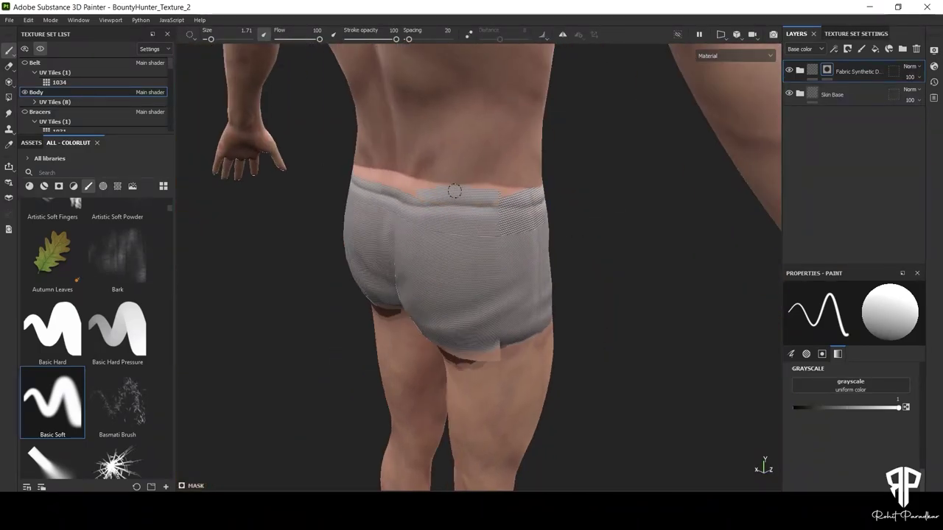
pyautogui.moveTo(409, 214)
pyautogui.keyDown('alt'); pyautogui.mouseDown()
pyautogui.moveTo(469, 227)
pyautogui.moveTo(398, 213)
pyautogui.mouseUp(); pyautogui.keyUp('alt')
pyautogui.keyDown('alt'); pyautogui.moveTo(324, 258); pyautogui.dragTo(388, 276); pyautogui.keyUp('alt')
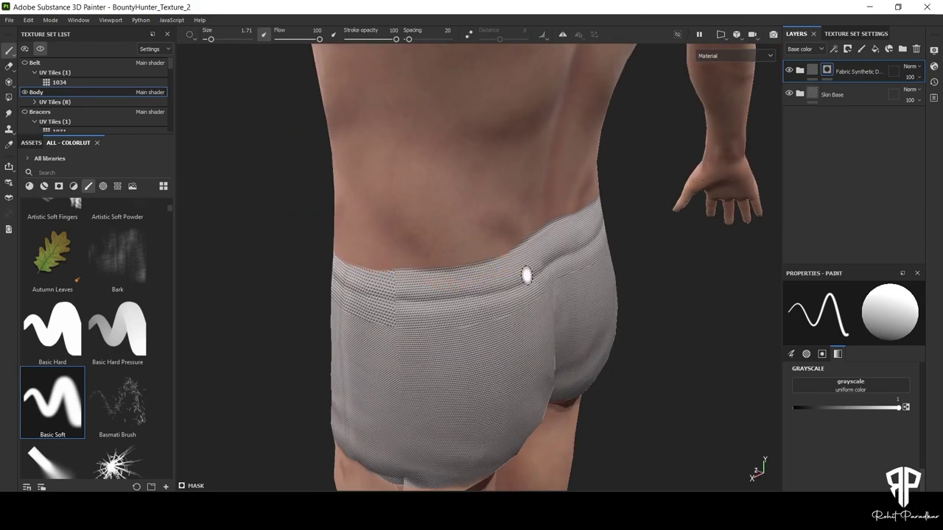
pyautogui.scroll(-5, 521, 274)
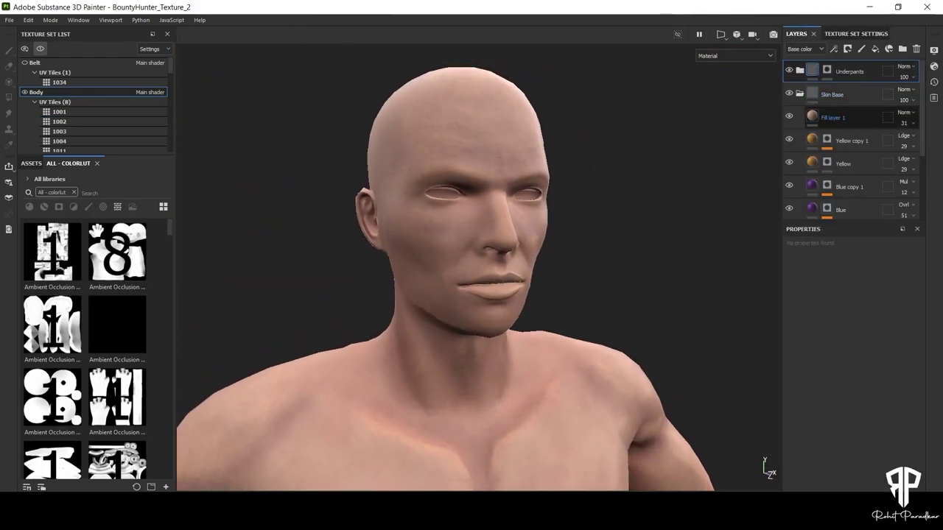
# Add a fill layer named SSS above Fill layer 1 in Skin Base and set its base color to red d01e1e.
pyautogui.click(833, 117)
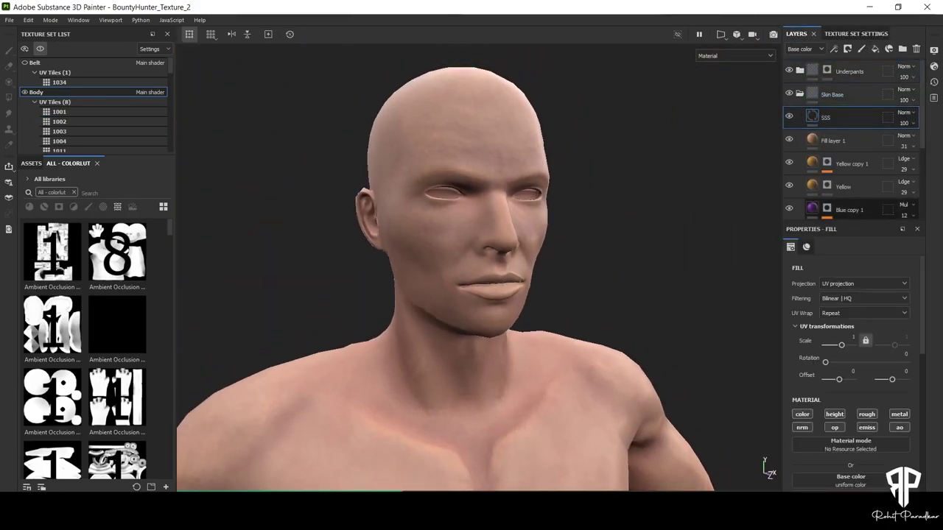
pyautogui.scroll(-2, 851, 368)
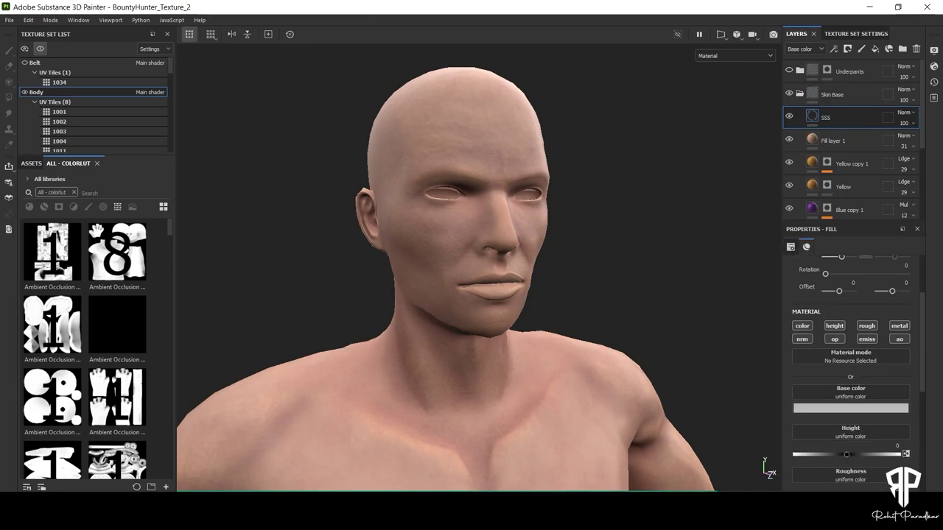
pyautogui.click(851, 408)
pyautogui.click(851, 408)
pyautogui.click(865, 318)
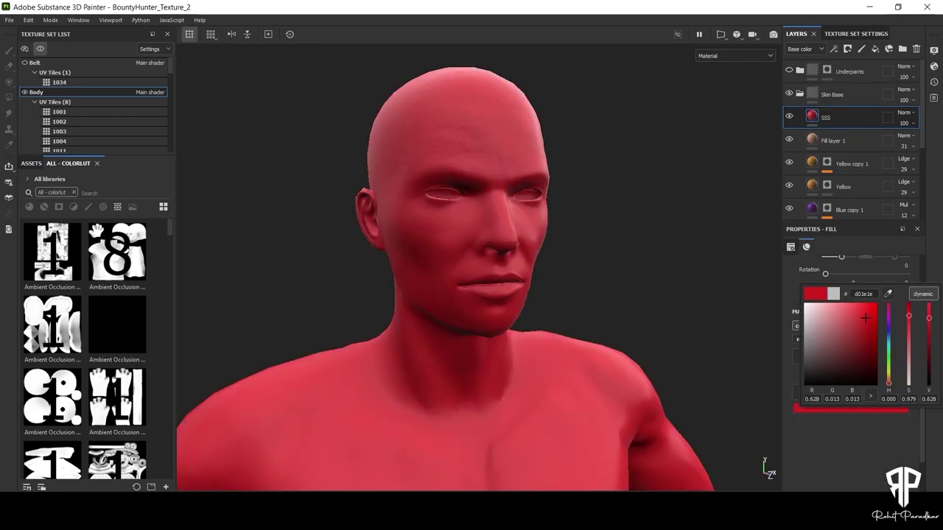
# Mask the SSS layer with a fill that uses the Thickness Map from Mesh Body.
pyautogui.rightClick(828, 116)
pyautogui.click(826, 128)
pyautogui.rightClick(827, 117)
pyautogui.click(823, 392)
pyautogui.click(851, 328)
pyautogui.write('thic')
pyautogui.click(838, 376)
pyautogui.keyDown('alt'); pyautogui.moveTo(478, 295); pyautogui.dragTo(442, 294, button='right'); pyautogui.keyUp('alt')
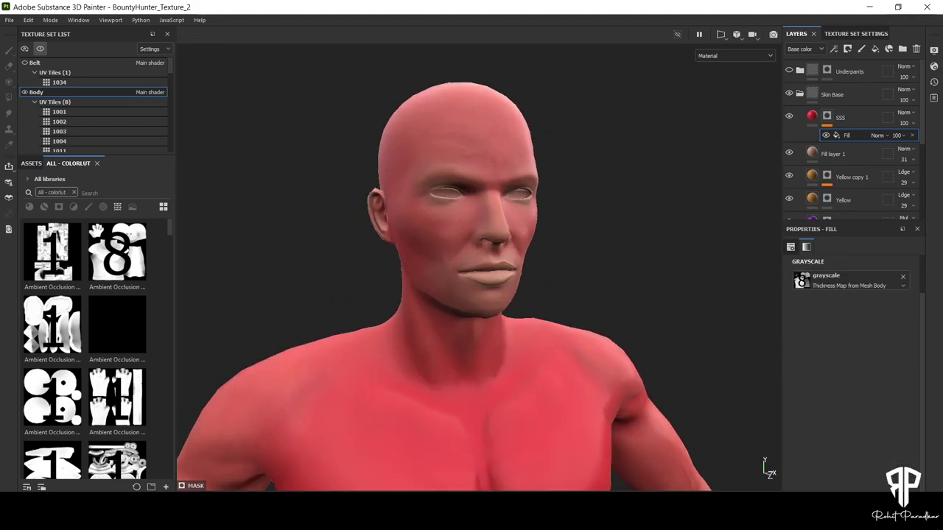
# Add Levels to the SSS mask, inverted, with the midtone at 0.916.
pyautogui.rightClick(827, 116)
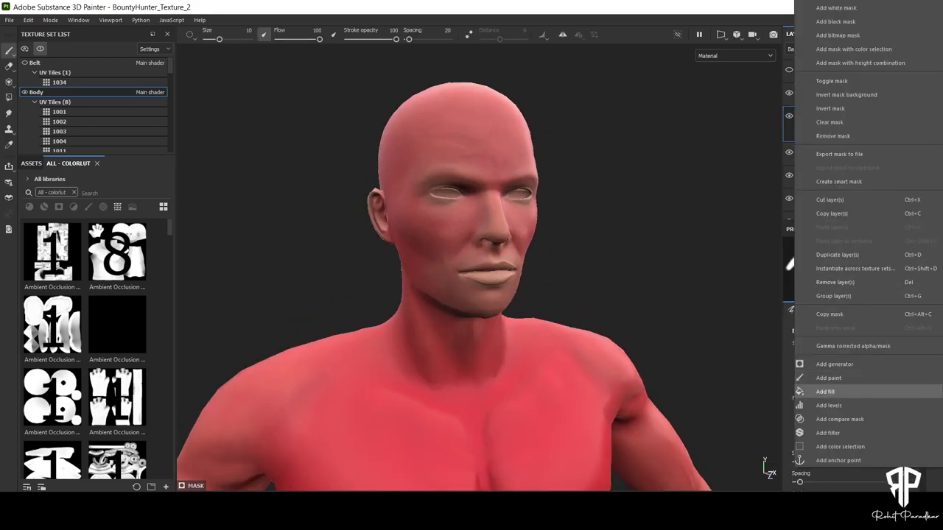
pyautogui.click(825, 404)
pyautogui.click(879, 337)
pyautogui.keyDown('alt'); pyautogui.moveTo(479, 295); pyautogui.dragTo(353, 295, button='right'); pyautogui.keyUp('alt')
pyautogui.moveTo(354, 295)
pyautogui.keyDown('alt'); pyautogui.mouseDown()
pyautogui.moveTo(456, 294)
pyautogui.moveTo(353, 294)
pyautogui.mouseUp(); pyautogui.keyUp('alt')
pyautogui.keyDown('alt'); pyautogui.moveTo(442, 221); pyautogui.dragTo(412, 295, button='middle'); pyautogui.keyUp('alt')
pyautogui.keyDown('alt'); pyautogui.moveTo(413, 294); pyautogui.dragTo(545, 295, button='right'); pyautogui.keyUp('alt')
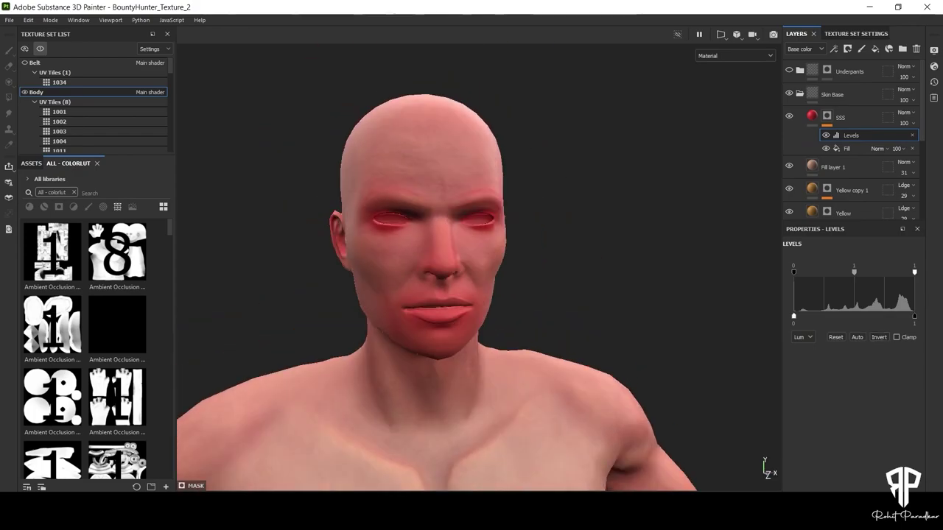
pyautogui.moveTo(853, 272); pyautogui.dragTo(829, 272)
# Compare Linear Dodge and other blending modes on the SSS layer, keep Overlay, and set its opacity to 71.
pyautogui.click(905, 113)
pyautogui.click(898, 206)
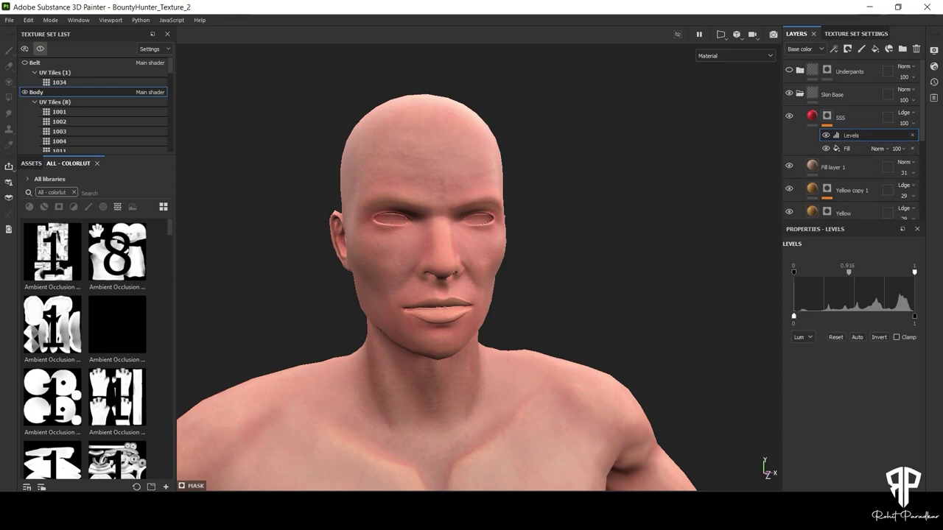
pyautogui.click(905, 113)
pyautogui.click(898, 264)
pyautogui.click(906, 112)
pyautogui.click(898, 311)
pyautogui.click(906, 113)
pyautogui.click(899, 264)
pyautogui.click(912, 123)
pyautogui.moveTo(936, 138); pyautogui.dragTo(924, 138)
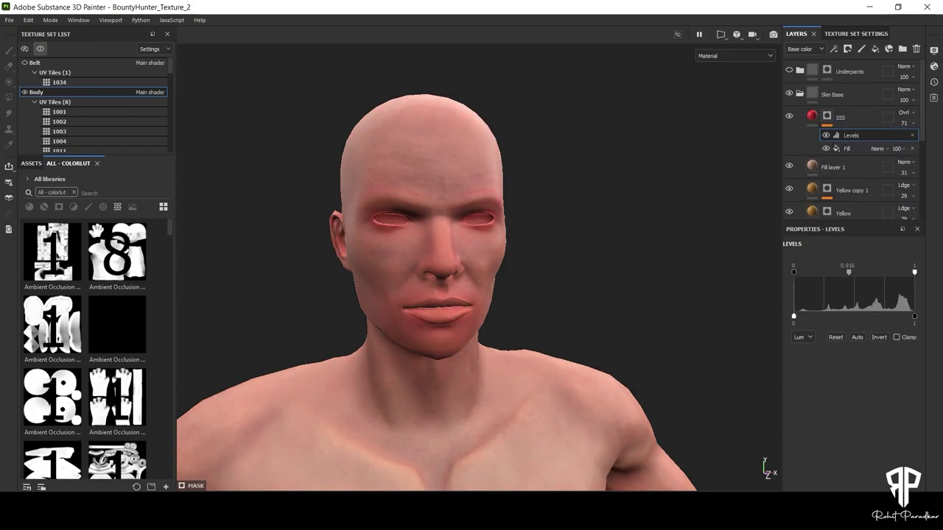
# Raise the SSS mask's Levels black input to 0.203 and lower the layer's opacity to 46.
pyautogui.moveTo(793, 272); pyautogui.dragTo(847, 272)
pyautogui.click(913, 124)
pyautogui.moveTo(924, 139); pyautogui.dragTo(914, 139)
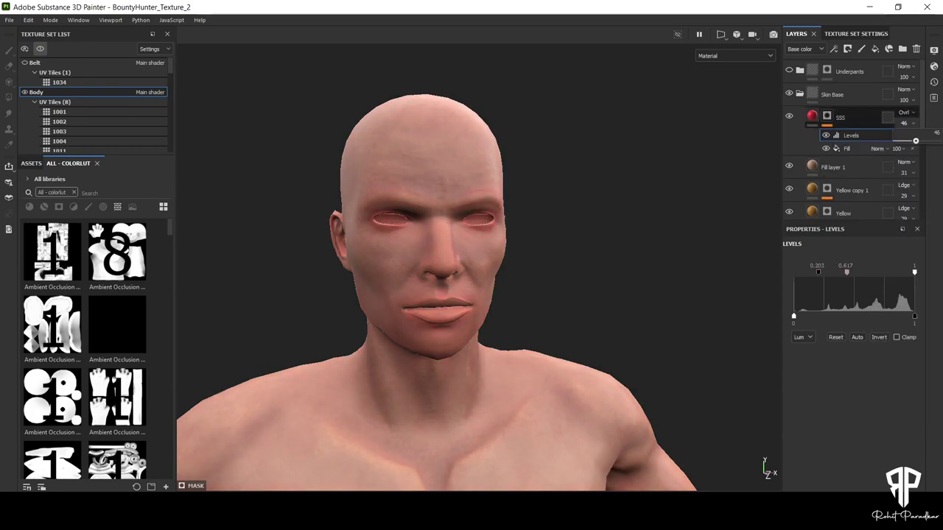
# Inspect the individual texture channels on the head and return to the full material view.
pyautogui.press('c')
pyautogui.press('c')
pyautogui.press('c')
pyautogui.press('c')
pyautogui.keyDown('alt'); pyautogui.moveTo(471, 295); pyautogui.dragTo(525, 254); pyautogui.keyUp('alt')
pyautogui.press('m')
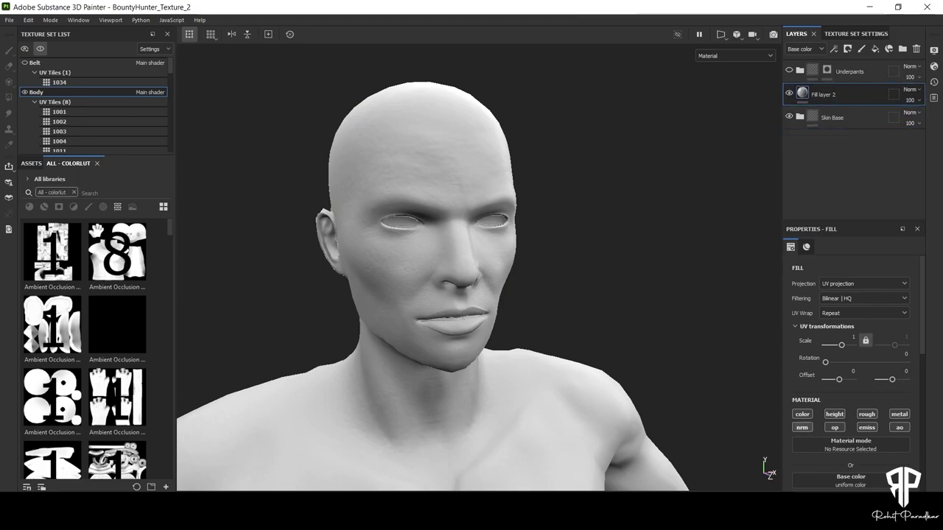
# Create a fill layer named Green above Skin Base with only the color channel, base color 3e6831 and Overlay blending.
pyautogui.keyDown('alt'); pyautogui.click(802, 414); pyautogui.keyUp('alt')
pyautogui.scroll(-3, 802, 414)
pyautogui.click(850, 408)
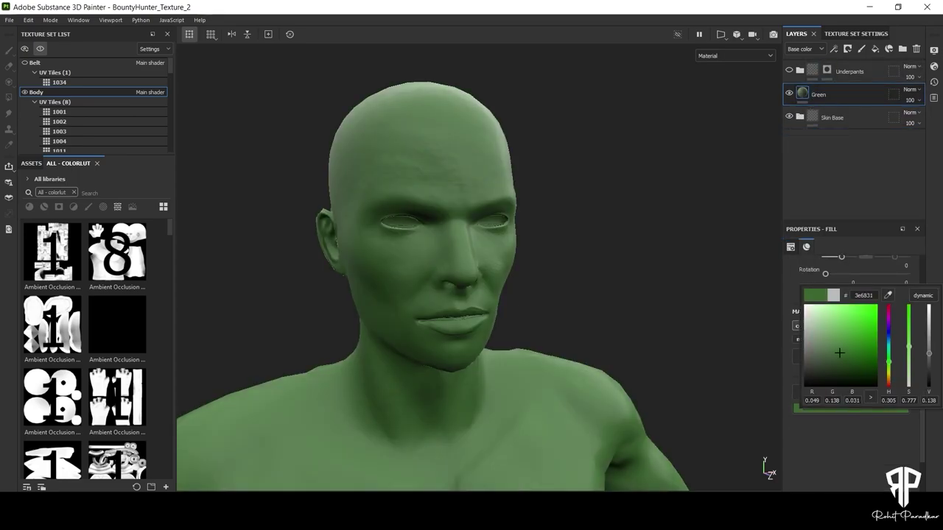
pyautogui.click(911, 89)
pyautogui.click(887, 236)
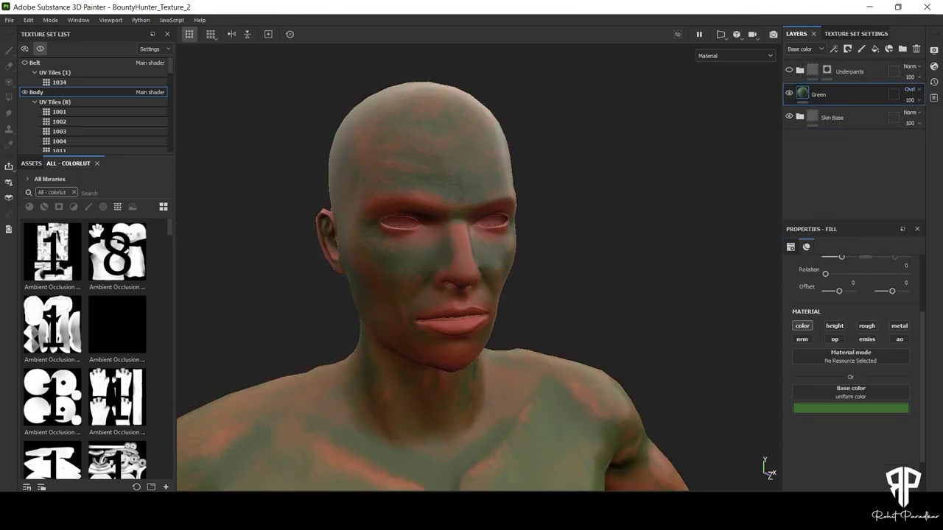
# Add a black mask to the Green layer and fill it with the body's curvature map.
pyautogui.rightClick(832, 94)
pyautogui.click(832, 21)
pyautogui.rightClick(816, 93)
pyautogui.click(827, 391)
pyautogui.click(851, 328)
pyautogui.write('thic')
pyautogui.press('BackSpace')
pyautogui.press('BackSpace')
pyautogui.press('BackSpace')
pyautogui.press('BackSpace')
pyautogui.write('curv')
pyautogui.click(839, 377)
# Add a Levels adjustment to the Green layer's mask.
pyautogui.rightClick(817, 93)
pyautogui.click(826, 404)
pyautogui.keyDown('alt'); pyautogui.moveTo(589, 295); pyautogui.dragTo(573, 289); pyautogui.keyUp('alt')
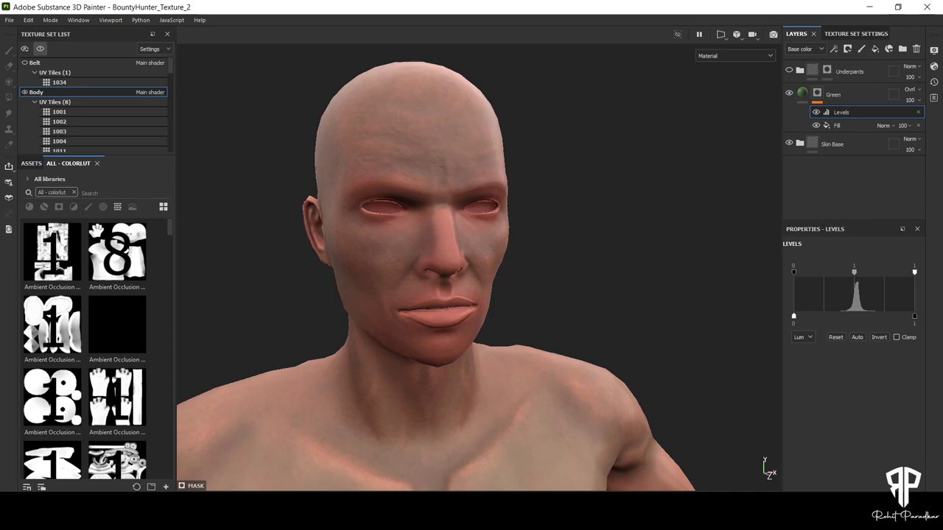
# Lower the white point in the Green mask's Levels and switch the Green layer's blending to Soft light.
pyautogui.moveTo(915, 272); pyautogui.dragTo(857, 273)
pyautogui.click(912, 89)
pyautogui.click(888, 282)
# Compare the skin with the Green layer and the Skin Base folder hidden and shown, and inspect the folder's contents.
pyautogui.click(789, 92)
pyautogui.click(799, 144)
pyautogui.click(797, 166)
pyautogui.click(798, 166)
pyautogui.click(788, 143)
pyautogui.click(788, 143)
pyautogui.click(800, 144)
pyautogui.click(788, 143)
# Set the Green mask's Levels to midtone 4.643 and white point 0.569, and lower the Green layer's opacity to 36.
pyautogui.moveTo(857, 273)
pyautogui.mouseDown()
pyautogui.moveTo(878, 273)
pyautogui.moveTo(862, 272)
pyautogui.mouseUp()
pyautogui.moveTo(828, 273); pyautogui.dragTo(836, 272)
pyautogui.click(789, 143)
pyautogui.keyDown('alt'); pyautogui.moveTo(516, 294); pyautogui.dragTo(507, 283); pyautogui.keyUp('alt')
pyautogui.click(789, 93)
pyautogui.click(789, 93)
pyautogui.click(919, 101)
pyautogui.moveTo(938, 117); pyautogui.dragTo(909, 118)
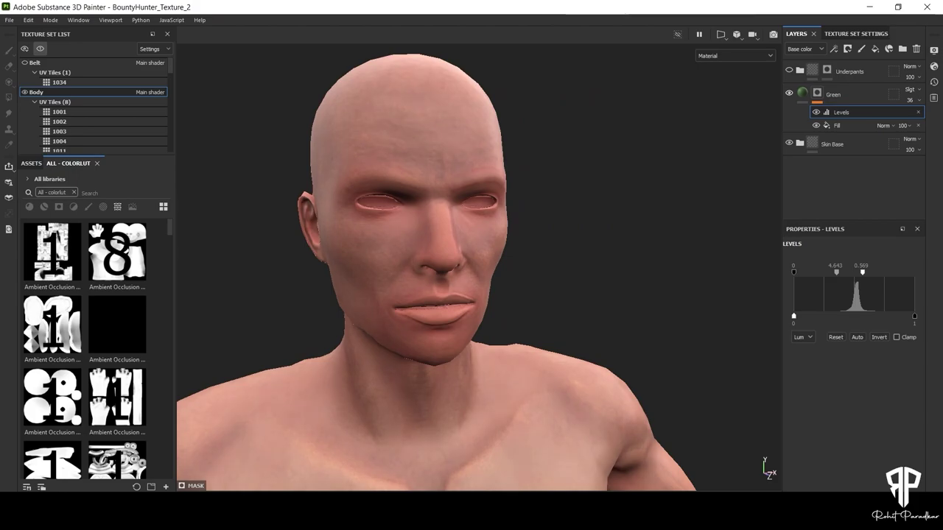
# Review the layers inside the Skin Base folder and examine the skin tone on the head and shoulders.
pyautogui.click(800, 144)
pyautogui.scroll(-1, 847, 147)
pyautogui.scroll(-6, 847, 148)
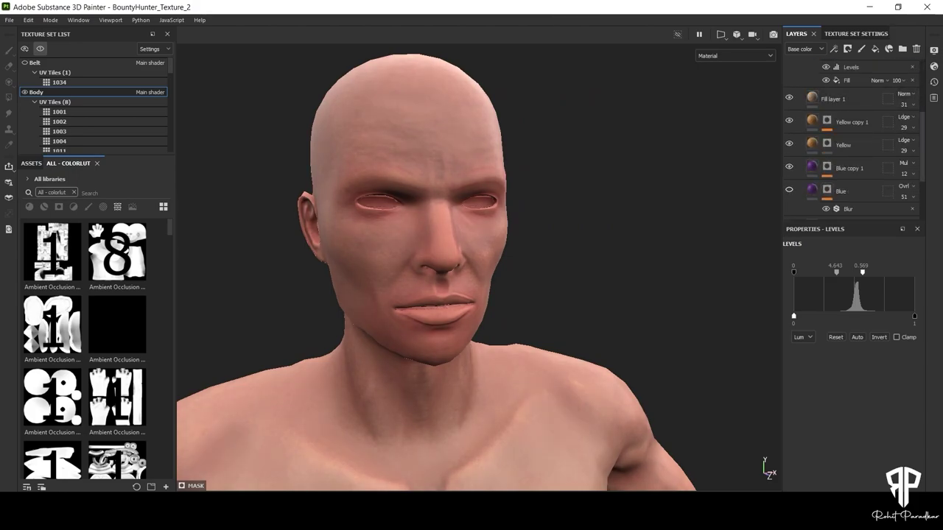
pyautogui.scroll(7, 847, 148)
pyautogui.click(799, 143)
pyautogui.scroll(-5, 479, 279)
pyautogui.keyDown('alt'); pyautogui.moveTo(479, 280); pyautogui.dragTo(449, 280); pyautogui.keyUp('alt')
pyautogui.scroll(5, 450, 280)
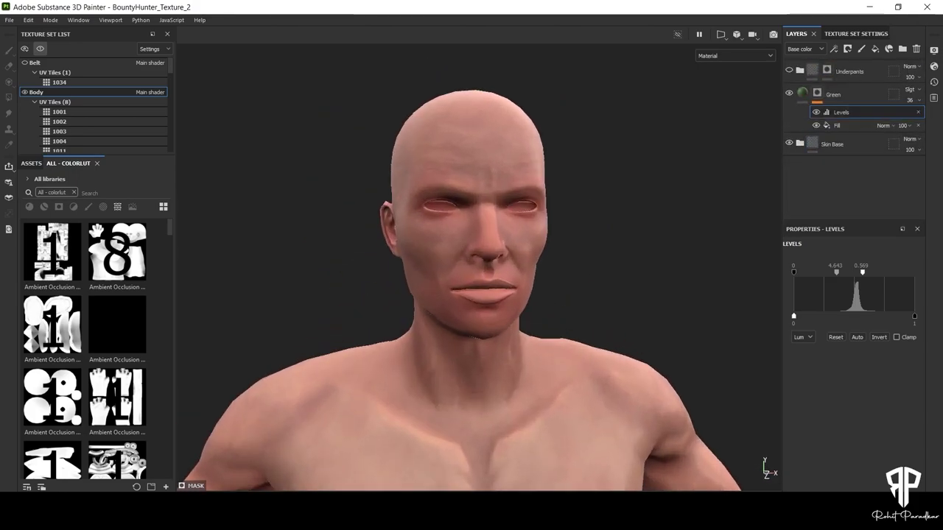
# Change the Green layer's base color to a lighter green and check the result across the body.
pyautogui.click(802, 93)
pyautogui.click(851, 453)
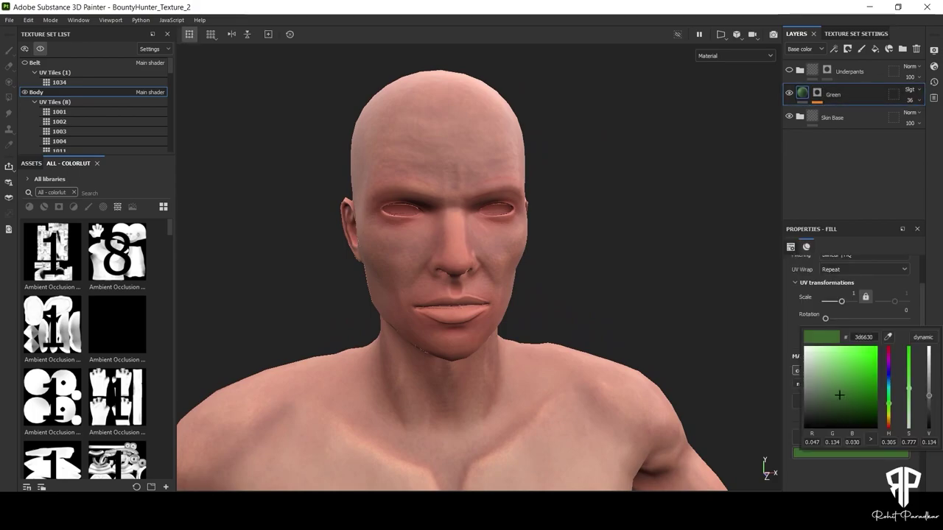
pyautogui.press('Escape')
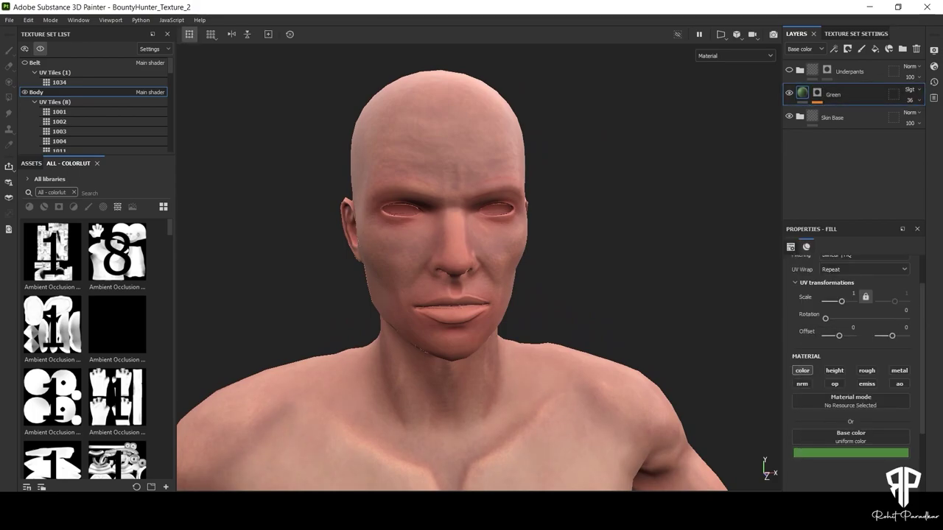
pyautogui.scroll(-5, 479, 280)
pyautogui.keyDown('alt'); pyautogui.moveTo(479, 295); pyautogui.dragTo(508, 148, button='middle'); pyautogui.keyUp('alt')
pyautogui.moveTo(457, 279)
pyautogui.keyDown('alt'); pyautogui.mouseDown()
pyautogui.moveTo(530, 280)
pyautogui.moveTo(457, 280)
pyautogui.mouseUp(); pyautogui.keyUp('alt')
pyautogui.keyDown('alt'); pyautogui.moveTo(479, 185); pyautogui.dragTo(472, 317, button='middle'); pyautogui.keyUp('alt')
pyautogui.scroll(4, 478, 280)
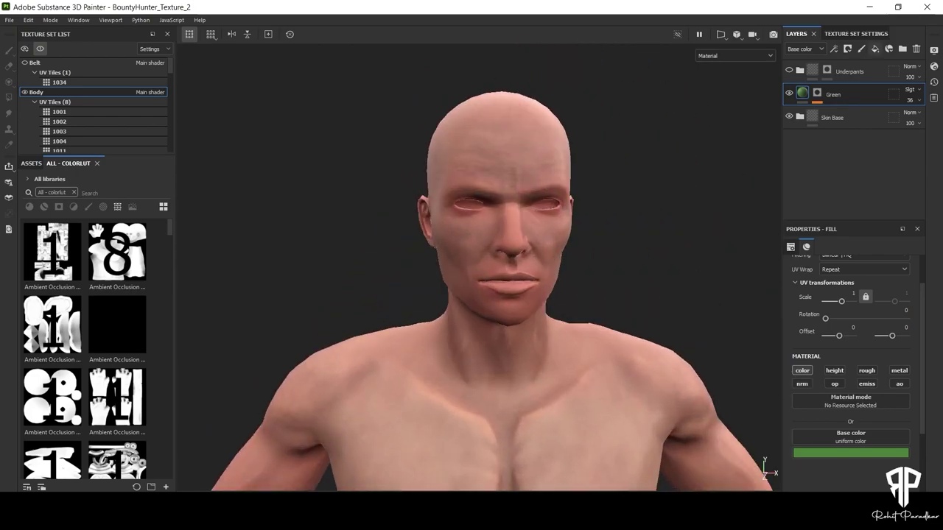
# Create a fill layer above Green with a brown base color sampled from the skin layers, and add a black mask.
pyautogui.click(875, 48)
pyautogui.click(800, 140)
pyautogui.click(851, 453)
pyautogui.moveTo(888, 338); pyautogui.dragTo(813, 215)
pyautogui.click(842, 391)
pyautogui.press('Escape')
pyautogui.rightClick(825, 95)
pyautogui.click(858, 112)
pyautogui.scroll(4, 582, 266)
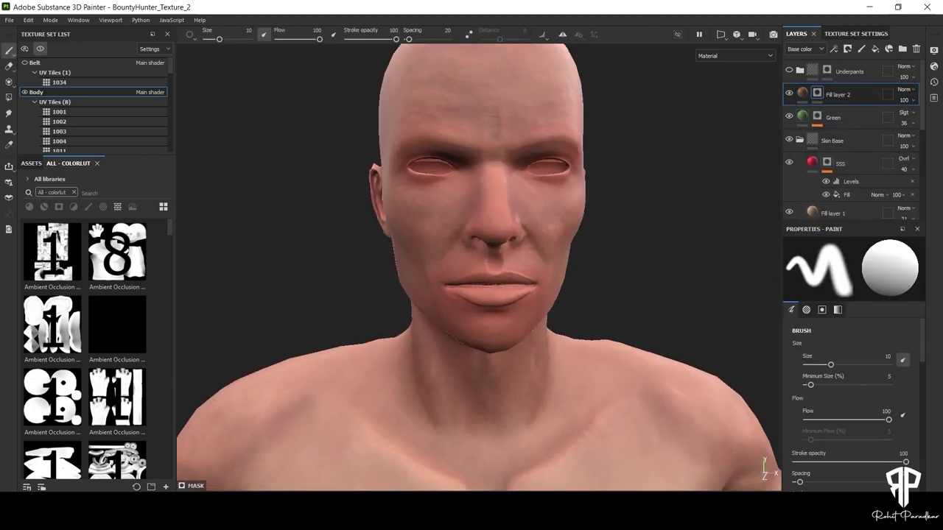
# Choose the Dirt Spots brush and reduce its size to 2.68 for painting the lips.
pyautogui.click(73, 193)
pyautogui.click(89, 207)
pyautogui.scroll(-10, 110, 354)
pyautogui.click(117, 359)
pyautogui.scroll(4, 544, 266)
pyautogui.keyDown('ctrl'); pyautogui.moveTo(543, 266); pyautogui.dragTo(515, 266, button='right'); pyautogui.keyUp('ctrl')
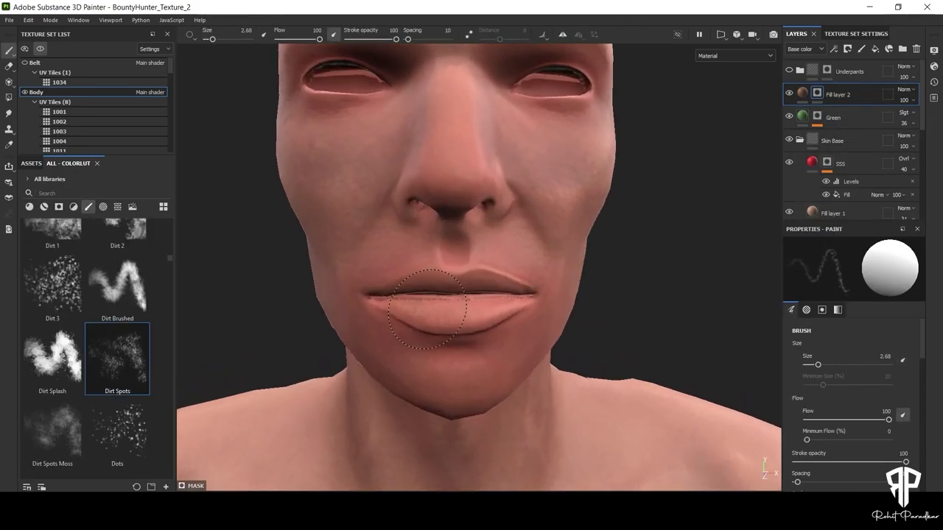
# Set Fill layer 2's base color to reddish brown 7a4338 and paint over the lips on its mask.
pyautogui.click(802, 95)
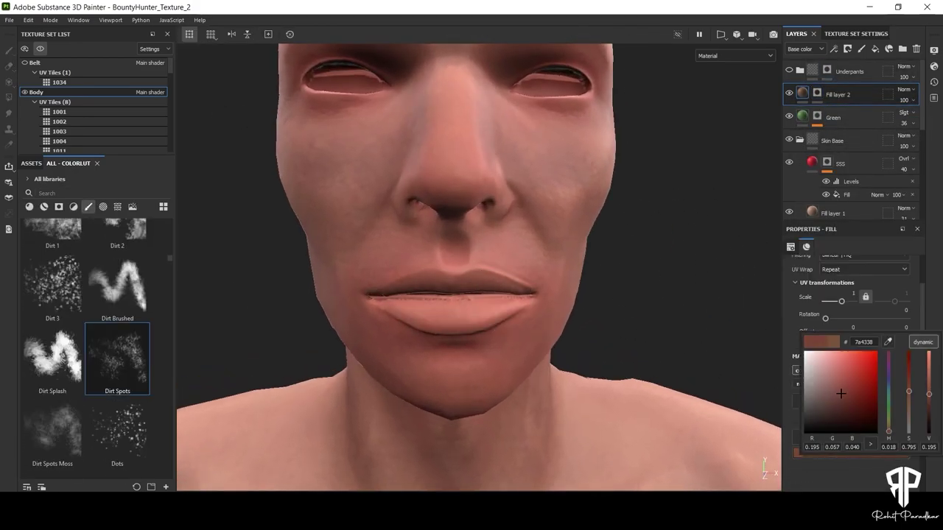
pyautogui.press('Escape')
pyautogui.press('1')
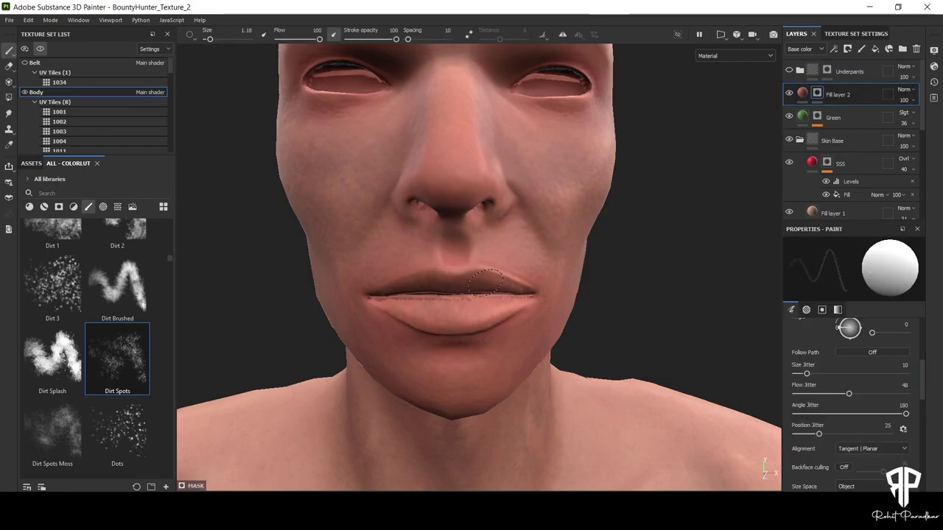
pyautogui.scroll(-4, 509, 304)
pyautogui.keyDown('alt'); pyautogui.moveTo(509, 303); pyautogui.dragTo(530, 295); pyautogui.keyUp('alt')
pyautogui.scroll(3, 530, 294)
# Change Fill layer 2's base color to a warmer reddish brown and check it from the side of the head.
pyautogui.click(802, 94)
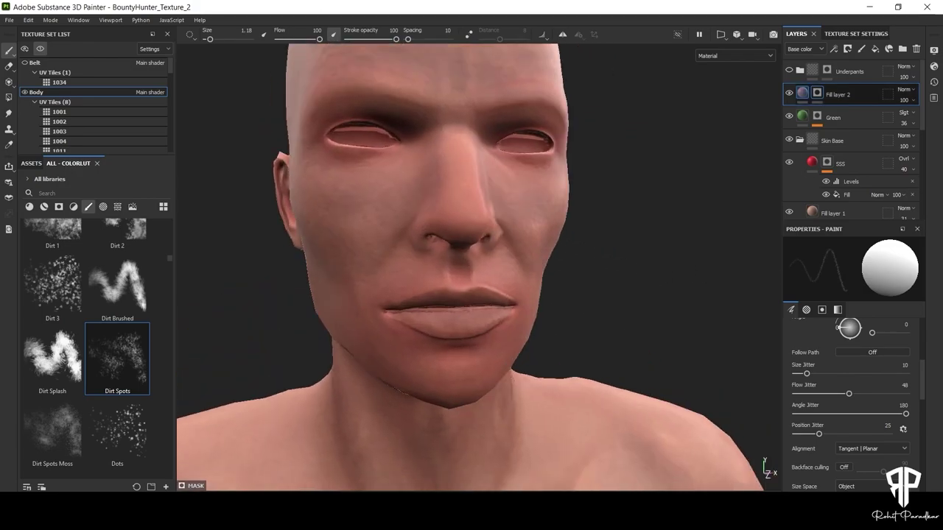
pyautogui.click(850, 453)
pyautogui.click(851, 377)
pyautogui.moveTo(854, 379); pyautogui.dragTo(857, 382)
pyautogui.scroll(-2, 472, 250)
pyautogui.keyDown('alt'); pyautogui.moveTo(442, 250); pyautogui.dragTo(589, 250); pyautogui.keyUp('alt')
# Paint mottled reddish brown patches on the cheeks and around the eyes in Fill layer 2's mask, softening them with Smudge.
pyautogui.click(817, 93)
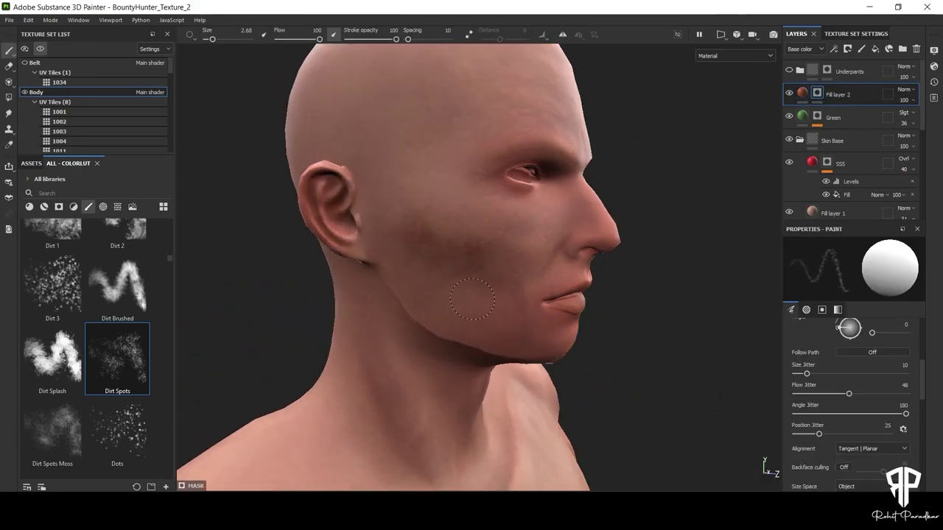
pyautogui.keyDown('alt'); pyautogui.moveTo(641, 258); pyautogui.dragTo(530, 202); pyautogui.keyUp('alt')
pyautogui.keyDown('alt'); pyautogui.moveTo(673, 267); pyautogui.dragTo(352, 318); pyautogui.keyUp('alt')
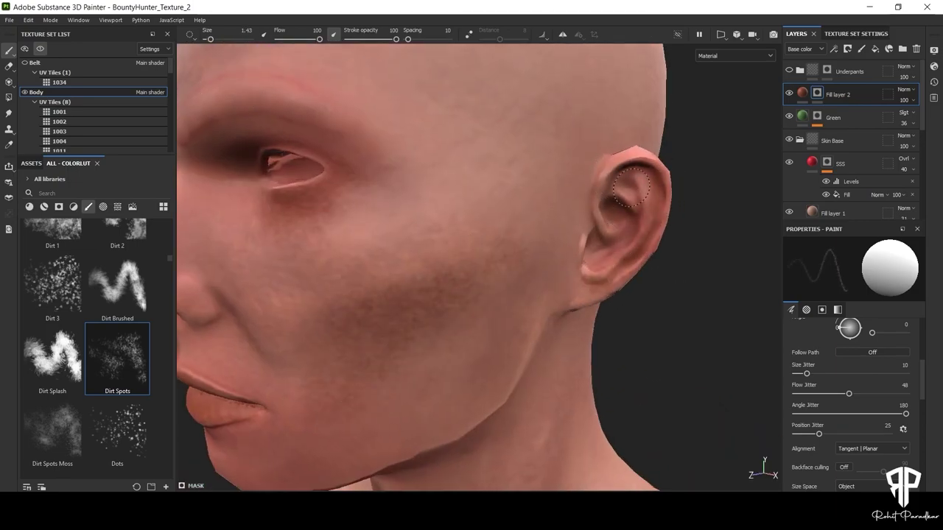
pyautogui.scroll(-5, 616, 272)
pyautogui.moveTo(616, 272)
pyautogui.keyDown('alt'); pyautogui.mouseDown()
pyautogui.moveTo(692, 272)
pyautogui.moveTo(611, 287)
pyautogui.mouseUp(); pyautogui.keyUp('alt')
pyautogui.click(9, 114)
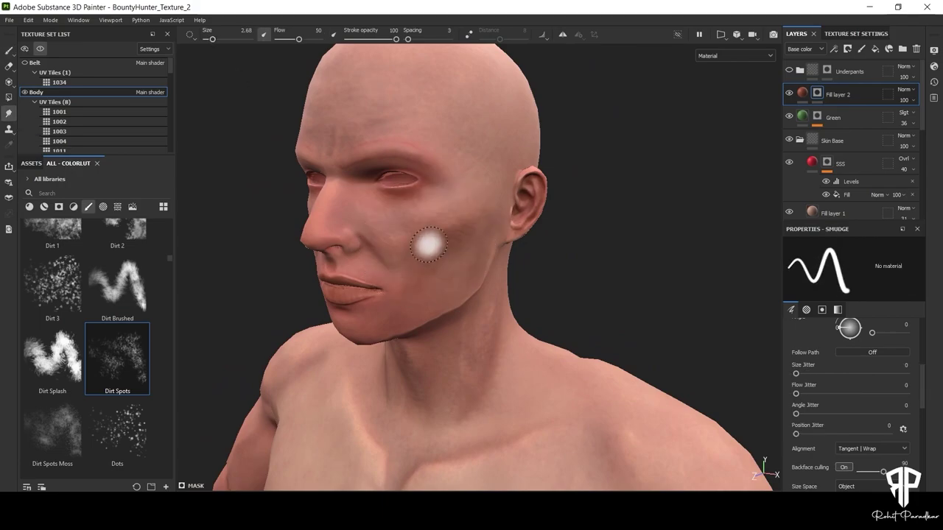
pyautogui.moveTo(455, 274)
pyautogui.keyDown('alt'); pyautogui.mouseDown()
pyautogui.moveTo(421, 210)
pyautogui.moveTo(449, 238)
pyautogui.moveTo(400, 172)
pyautogui.moveTo(538, 290)
pyautogui.moveTo(508, 272)
pyautogui.moveTo(580, 262)
pyautogui.mouseUp(); pyautogui.keyUp('alt')
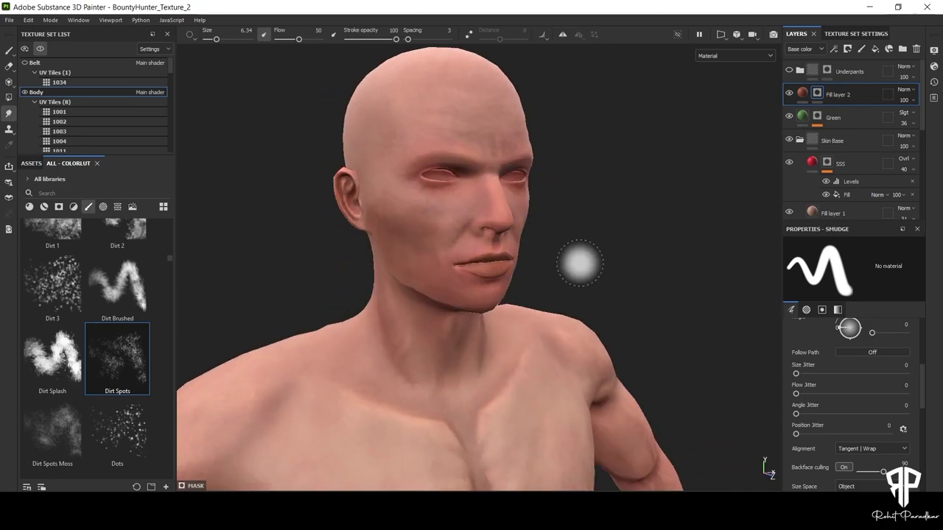
# Paint more Dirt Spots mottling over the neck and down the center of the chest.
pyautogui.press('1')
pyautogui.moveTo(400, 143)
pyautogui.keyDown('alt'); pyautogui.mouseDown()
pyautogui.moveTo(457, 211)
pyautogui.moveTo(567, 161)
pyautogui.moveTo(348, 254)
pyautogui.mouseUp(); pyautogui.keyUp('alt')
pyautogui.moveTo(560, 265)
pyautogui.keyDown('alt'); pyautogui.mouseDown()
pyautogui.moveTo(386, 301)
pyautogui.moveTo(461, 399)
pyautogui.mouseUp(); pyautogui.keyUp('alt')
# Set Fill layer 2's blending to Multiply and its opacity to 68.
pyautogui.click(905, 90)
pyautogui.click(905, 90)
pyautogui.click(905, 90)
pyautogui.click(887, 138)
pyautogui.click(905, 100)
pyautogui.moveTo(911, 118); pyautogui.dragTo(914, 118)
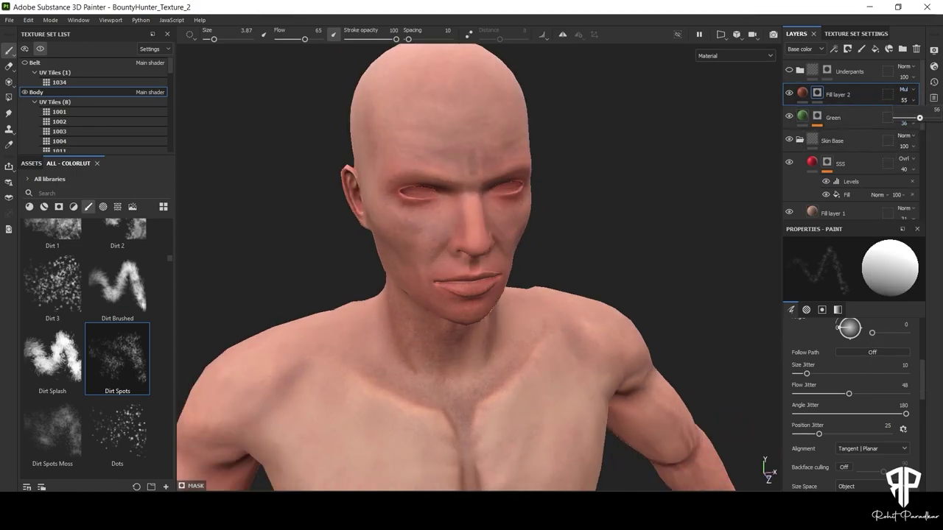
pyautogui.keyDown('alt'); pyautogui.moveTo(756, 116); pyautogui.dragTo(593, 219); pyautogui.keyUp('alt')
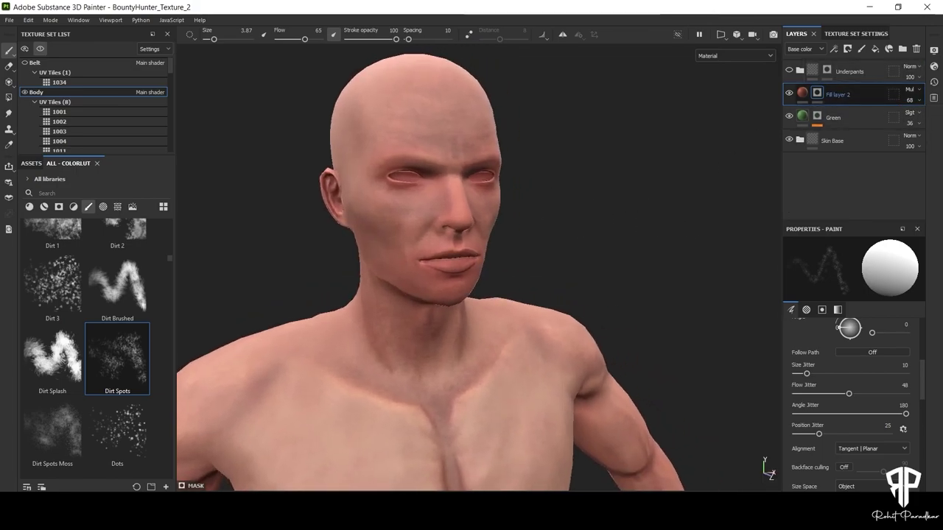
# Create a fill layer above Fill layer 2 with a blue base color and a black mask.
pyautogui.click(875, 49)
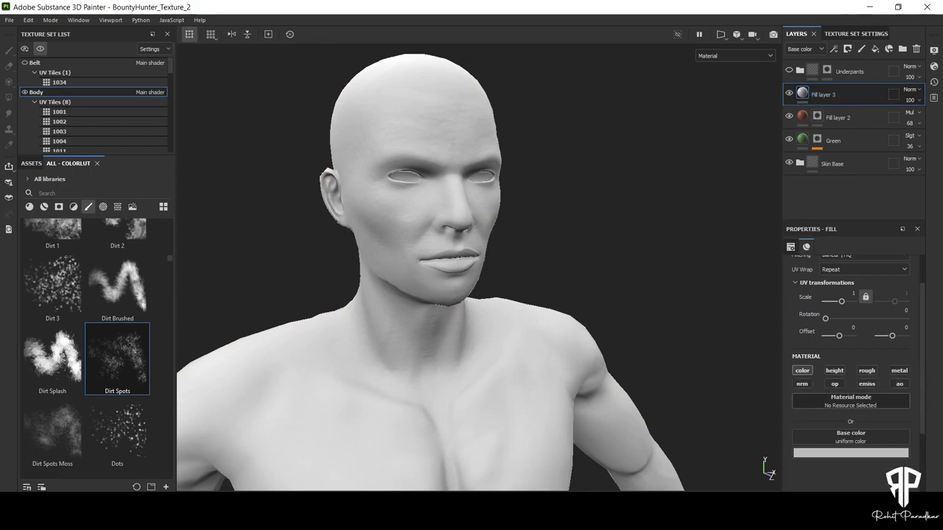
pyautogui.click(851, 452)
pyautogui.click(910, 369)
pyautogui.click(852, 365)
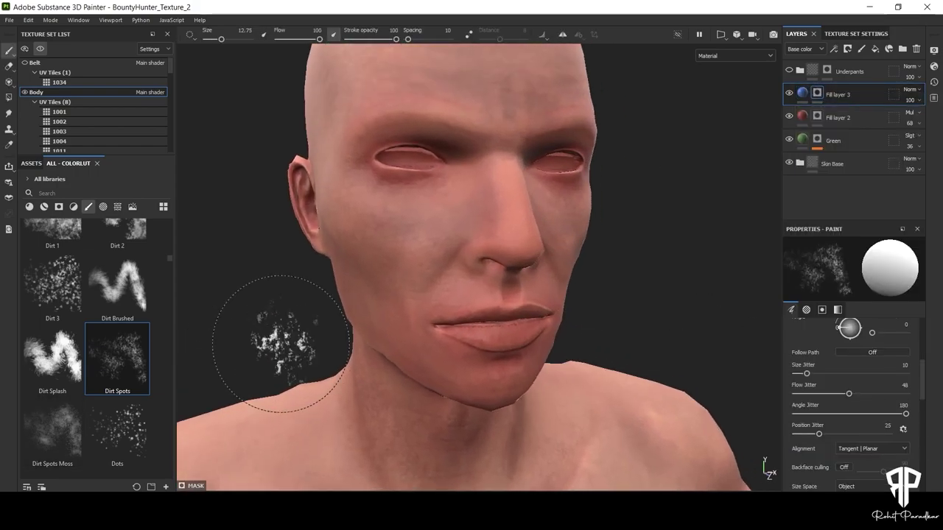
# Reduce the brush size, paint a first blue stubble stroke beside the mouth and set Fill layer 3's blending to Multiply.
pyautogui.keyDown('ctrl'); pyautogui.moveTo(306, 215); pyautogui.dragTo(257, 215, button='right'); pyautogui.keyUp('ctrl')
pyautogui.moveTo(466, 296); pyautogui.dragTo(436, 303)
pyautogui.click(913, 89)
pyautogui.click(892, 142)
# Paint blue stubble over the upper lip and the cheek in Fill layer 3's mask.
pyautogui.keyDown('alt'); pyautogui.moveTo(648, 288); pyautogui.dragTo(615, 289); pyautogui.keyUp('alt')
pyautogui.moveTo(471, 304); pyautogui.dragTo(444, 313)
pyautogui.keyDown('alt'); pyautogui.moveTo(641, 304); pyautogui.dragTo(582, 303); pyautogui.keyUp('alt')
pyautogui.moveTo(492, 301); pyautogui.dragTo(505, 310)
pyautogui.keyDown('alt'); pyautogui.moveTo(563, 302); pyautogui.dragTo(394, 300); pyautogui.keyUp('alt')
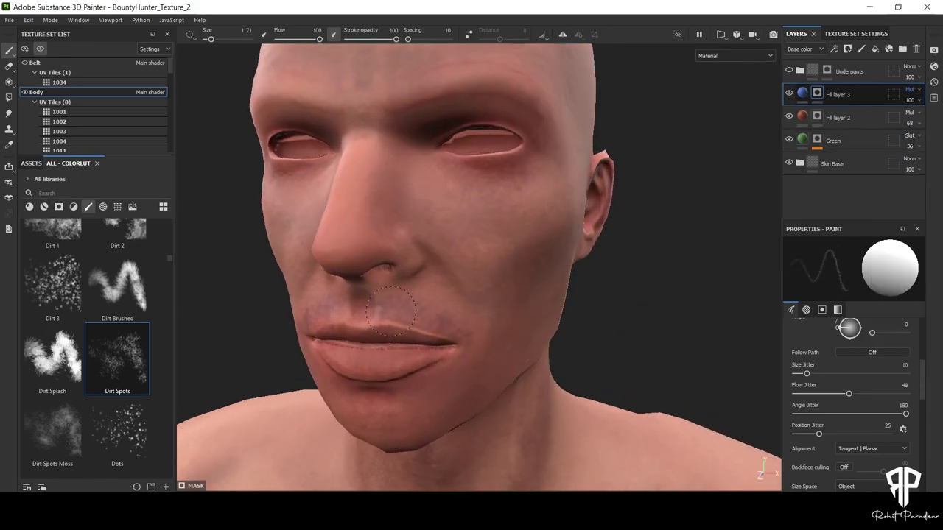
pyautogui.moveTo(470, 356)
pyautogui.keyDown('alt'); pyautogui.mouseDown()
pyautogui.moveTo(692, 316)
pyautogui.moveTo(367, 241)
pyautogui.moveTo(483, 286)
pyautogui.mouseUp(); pyautogui.keyUp('alt')
pyautogui.moveTo(662, 309)
pyautogui.keyDown('alt'); pyautogui.mouseDown()
pyautogui.moveTo(572, 311)
pyautogui.moveTo(663, 308)
pyautogui.mouseUp(); pyautogui.keyUp('alt')
pyautogui.moveTo(463, 295); pyautogui.dragTo(444, 306)
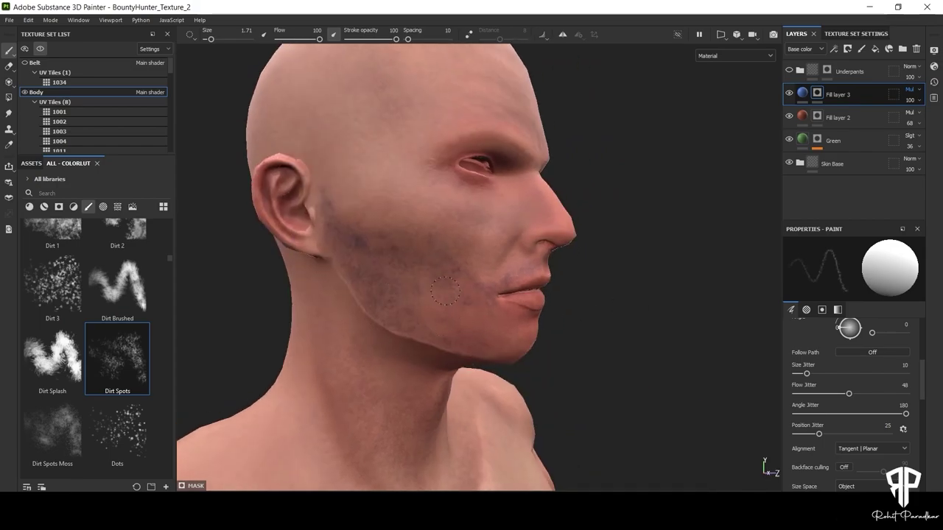
# Extend the blue stubble over the chin, both sides of the jaw and the underside of the neck.
pyautogui.keyDown('alt'); pyautogui.moveTo(356, 322); pyautogui.dragTo(413, 362); pyautogui.keyUp('alt')
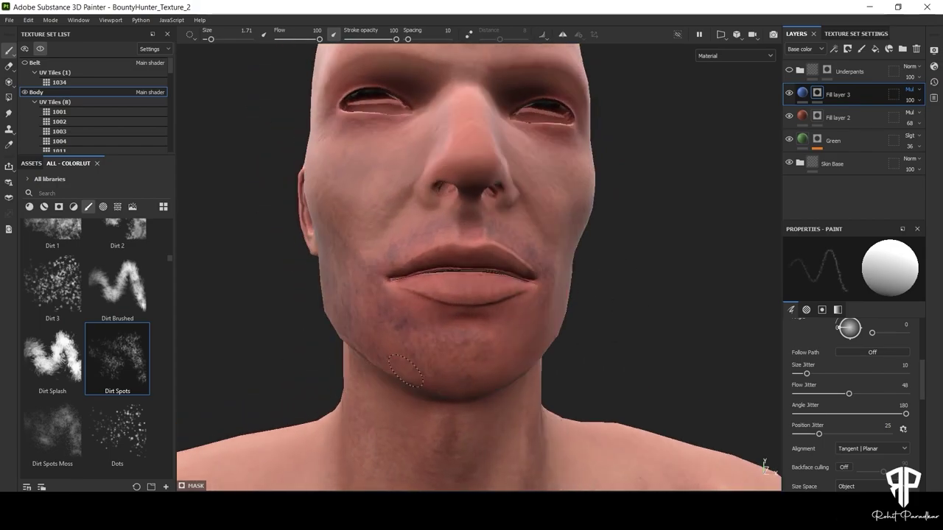
pyautogui.keyDown('alt'); pyautogui.moveTo(507, 357); pyautogui.dragTo(397, 170); pyautogui.keyUp('alt')
pyautogui.keyDown('alt'); pyautogui.moveTo(531, 294); pyautogui.dragTo(317, 302); pyautogui.keyUp('alt')
pyautogui.keyDown('alt'); pyautogui.moveTo(317, 302); pyautogui.dragTo(398, 324, button='right'); pyautogui.keyUp('alt')
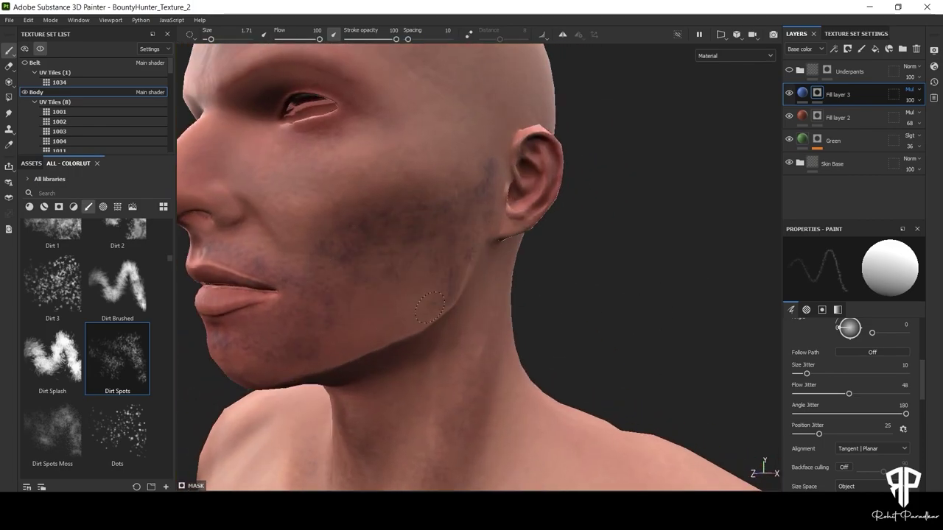
pyautogui.keyDown('alt'); pyautogui.moveTo(368, 319); pyautogui.dragTo(299, 123); pyautogui.keyUp('alt')
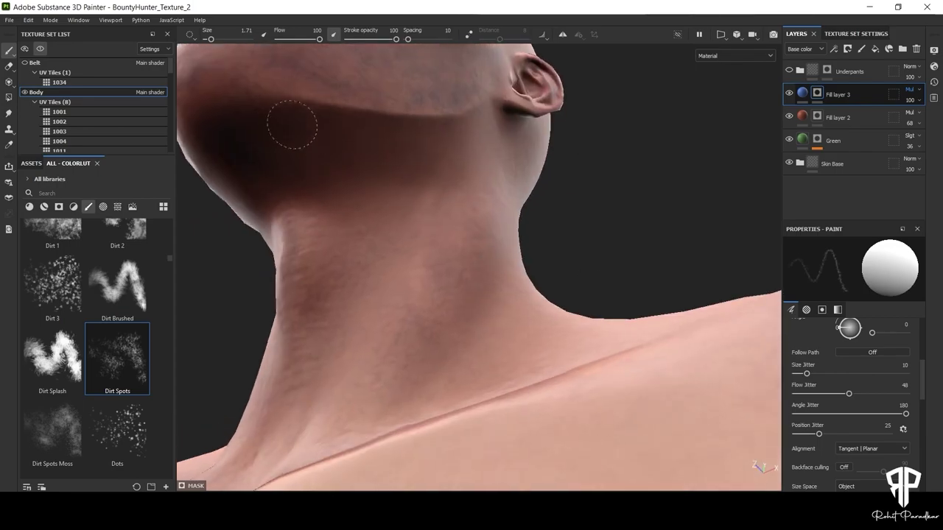
pyautogui.keyDown('alt'); pyautogui.moveTo(293, 212); pyautogui.dragTo(368, 361); pyautogui.keyUp('alt')
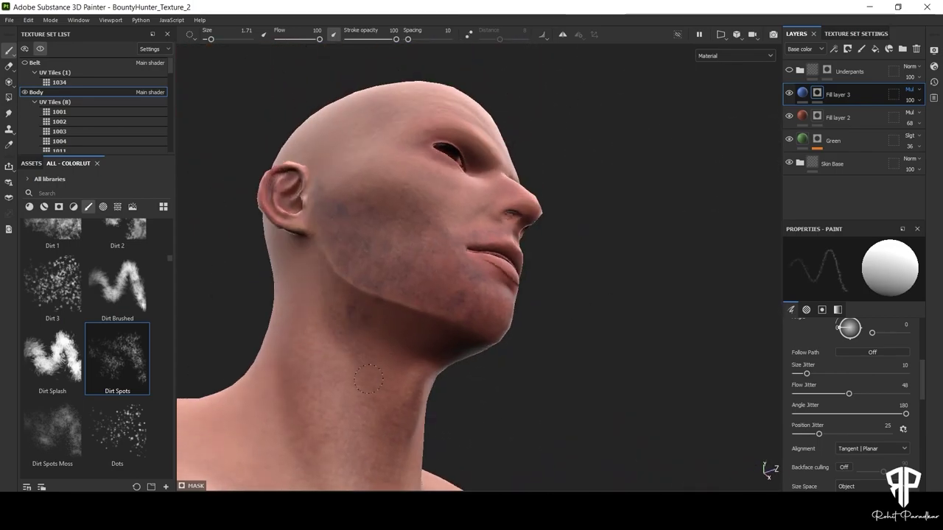
# Darken Fill layer 3's base color to 293a5f, lower its opacity to 79 and reselect its mask.
pyautogui.keyDown('alt'); pyautogui.moveTo(422, 341); pyautogui.dragTo(677, 361); pyautogui.keyUp('alt')
pyautogui.click(803, 94)
pyautogui.click(851, 453)
pyautogui.click(836, 402)
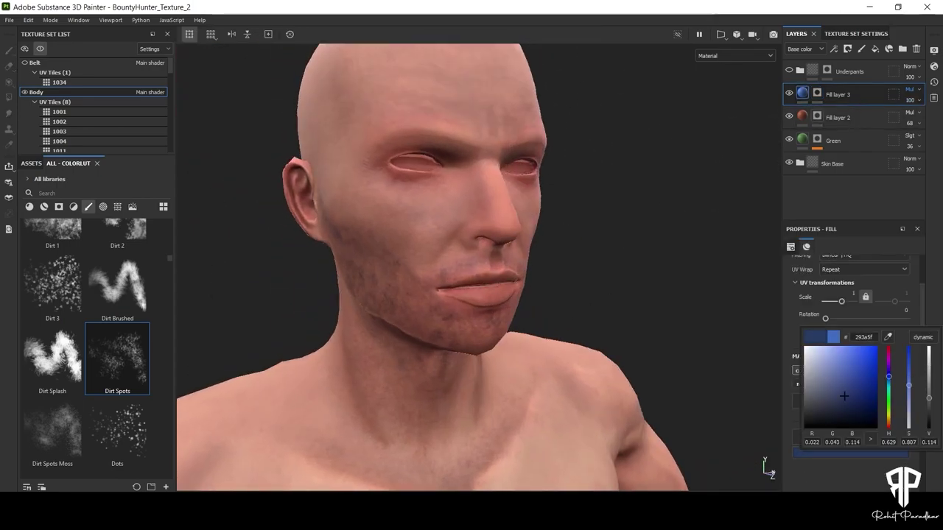
pyautogui.click(913, 100)
pyautogui.moveTo(940, 118); pyautogui.dragTo(914, 118)
pyautogui.scroll(-3, 442, 280)
pyautogui.keyDown('alt'); pyautogui.moveTo(515, 280); pyautogui.dragTo(347, 284); pyautogui.keyUp('alt')
pyautogui.scroll(4, 456, 243)
pyautogui.click(817, 93)
pyautogui.keyDown('alt'); pyautogui.moveTo(621, 214); pyautogui.dragTo(598, 215); pyautogui.keyUp('alt')
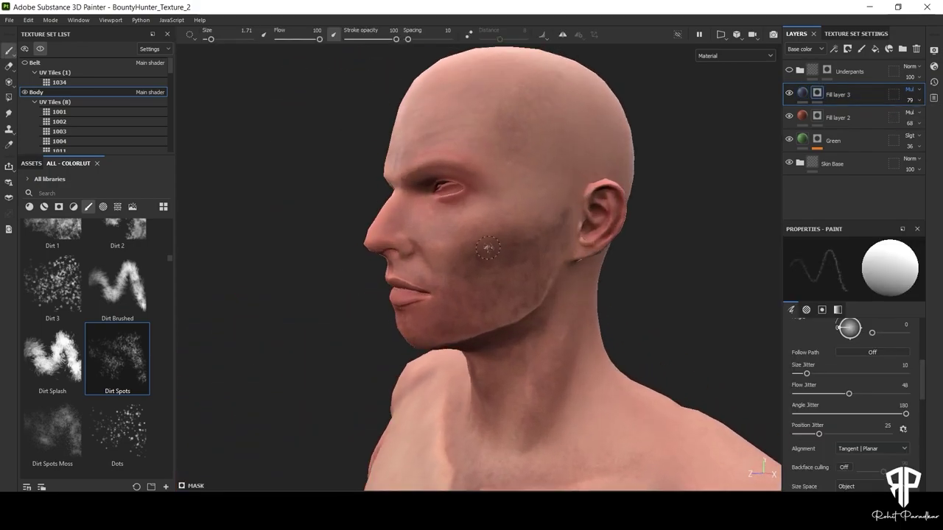
# Try the Dirt Splash, Dirt Brushed and Dirt Spots Moss brushes on the jaw and return to Dirt Spots.
pyautogui.click(52, 359)
pyautogui.click(118, 286)
pyautogui.moveTo(611, 299)
pyautogui.keyDown('ctrl'); pyautogui.mouseDown(button='right')
pyautogui.moveTo(291, 153)
pyautogui.moveTo(383, 154)
pyautogui.mouseUp(button='right'); pyautogui.keyUp('ctrl')
pyautogui.moveTo(535, 256)
pyautogui.mouseDown()
pyautogui.moveTo(475, 280)
pyautogui.moveTo(545, 298)
pyautogui.mouseUp()
pyautogui.keyDown('ctrl'); pyautogui.moveTo(673, 300); pyautogui.dragTo(633, 300); pyautogui.keyUp('ctrl')
pyautogui.hotkey('ctrl', 'z')
pyautogui.click(52, 432)
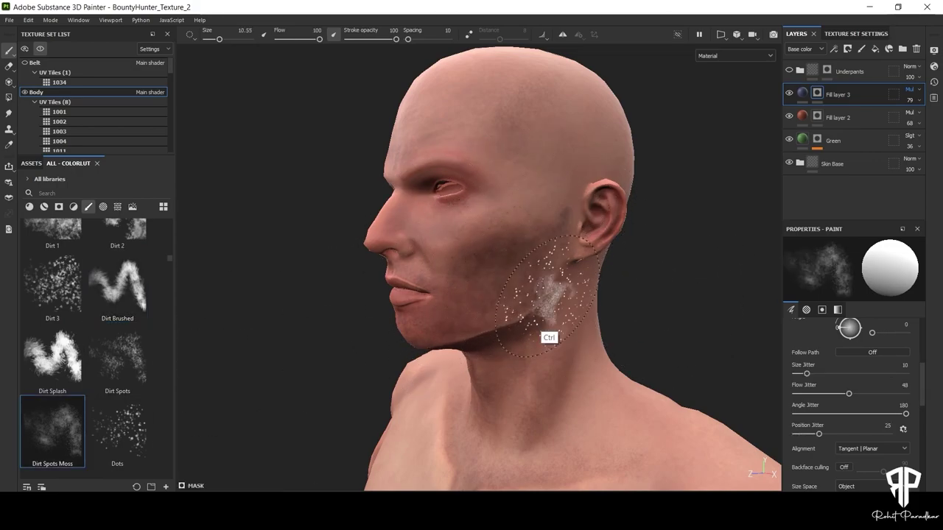
pyautogui.click(117, 359)
# Paint additional stubble around the jaw and neck with a small Dirt Spots brush at reduced flow.
pyautogui.keyDown('alt'); pyautogui.moveTo(550, 230); pyautogui.dragTo(803, 309); pyautogui.keyUp('alt')
pyautogui.moveTo(744, 294)
pyautogui.keyDown('alt'); pyautogui.mouseDown()
pyautogui.moveTo(618, 306)
pyautogui.moveTo(737, 306)
pyautogui.mouseUp(); pyautogui.keyUp('alt')
pyautogui.keyDown('alt'); pyautogui.moveTo(737, 306); pyautogui.dragTo(699, 213, button='right'); pyautogui.keyUp('alt')
pyautogui.keyDown('alt'); pyautogui.moveTo(699, 212); pyautogui.dragTo(604, 221); pyautogui.keyUp('alt')
pyautogui.keyDown('alt'); pyautogui.moveTo(604, 221); pyautogui.dragTo(670, 254, button='right'); pyautogui.keyUp('alt')
pyautogui.keyDown('ctrl'); pyautogui.moveTo(589, 258); pyautogui.dragTo(549, 258, button='right'); pyautogui.keyUp('ctrl')
pyautogui.keyDown('alt'); pyautogui.moveTo(548, 258); pyautogui.dragTo(471, 272); pyautogui.keyUp('alt')
pyautogui.keyDown('alt'); pyautogui.moveTo(597, 240); pyautogui.dragTo(670, 243); pyautogui.keyUp('alt')
# Lower Fill layer 3's opacity to 68 and compare the face with the layer hidden and shown.
pyautogui.click(918, 100)
pyautogui.moveTo(922, 116); pyautogui.dragTo(917, 116)
pyautogui.keyDown('alt'); pyautogui.moveTo(626, 243); pyautogui.dragTo(714, 247); pyautogui.keyUp('alt')
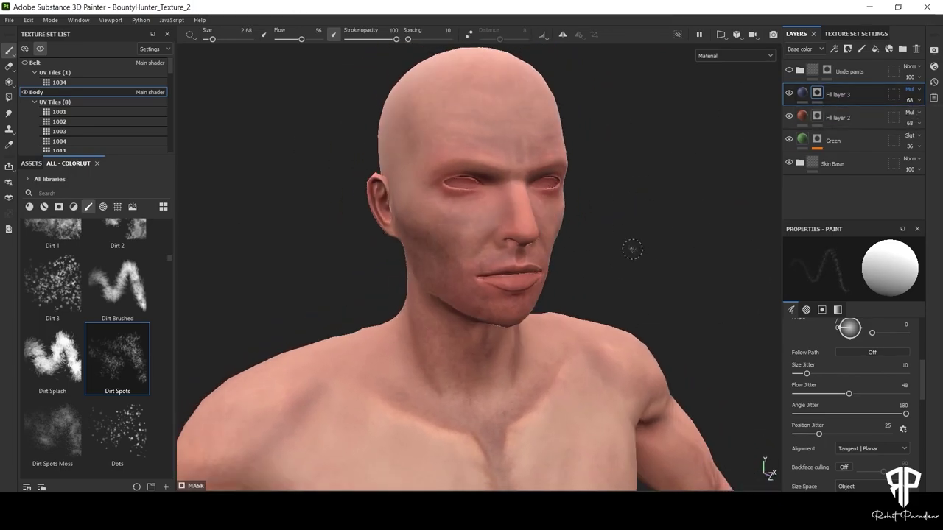
pyautogui.keyDown('alt'); pyautogui.moveTo(632, 249); pyautogui.dragTo(622, 149); pyautogui.keyUp('alt')
pyautogui.click(789, 94)
pyautogui.click(789, 94)
# Locate the Red layer inside Skin Base and set the blur intensity on its mask to 3.82.
pyautogui.click(800, 163)
pyautogui.scroll(-10, 800, 163)
pyautogui.click(789, 163)
pyautogui.click(789, 164)
pyautogui.click(826, 165)
pyautogui.click(812, 164)
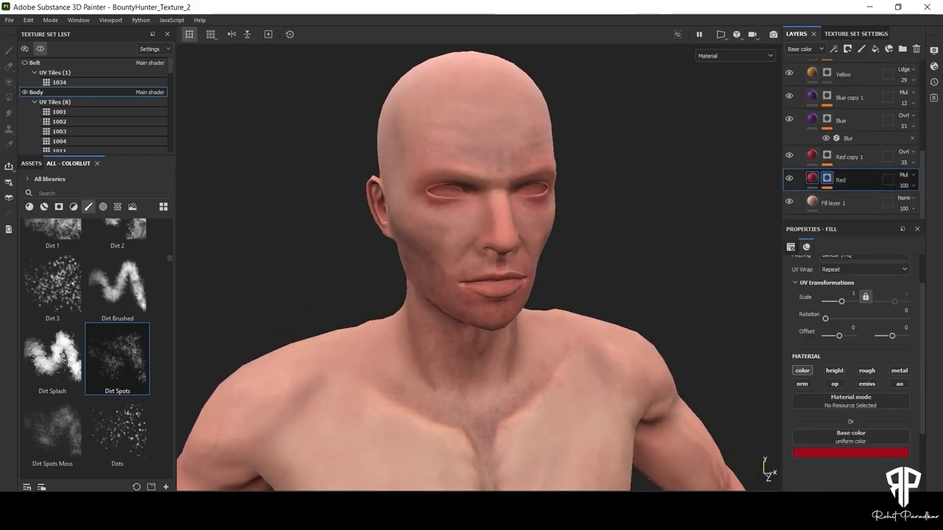
pyautogui.click(826, 178)
pyautogui.click(826, 197)
pyautogui.press('2')
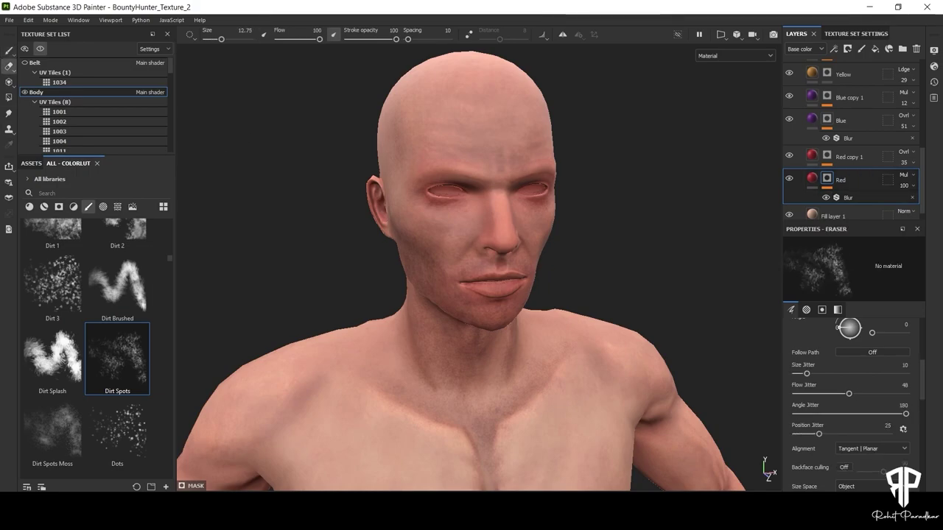
pyautogui.click(848, 197)
pyautogui.moveTo(817, 314); pyautogui.dragTo(803, 313)
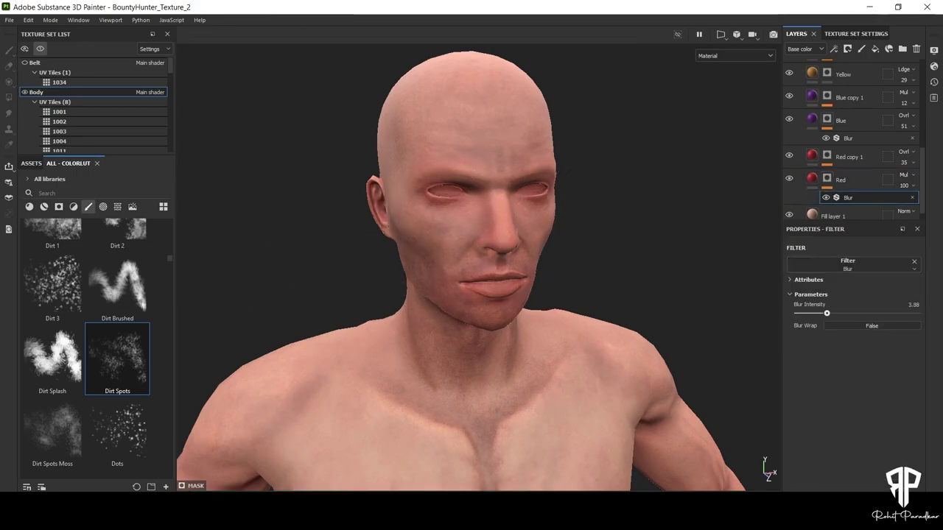
# Set the Red layer's opacity to 81 and the Red copy 1 layer's opacity to 29.
pyautogui.click(903, 186)
pyautogui.moveTo(906, 204)
pyautogui.mouseDown()
pyautogui.moveTo(896, 204)
pyautogui.moveTo(907, 180)
pyautogui.moveTo(922, 180)
pyautogui.mouseUp()
pyautogui.click(904, 163)
pyautogui.click(904, 172)
pyautogui.click(789, 165)
pyautogui.click(789, 165)
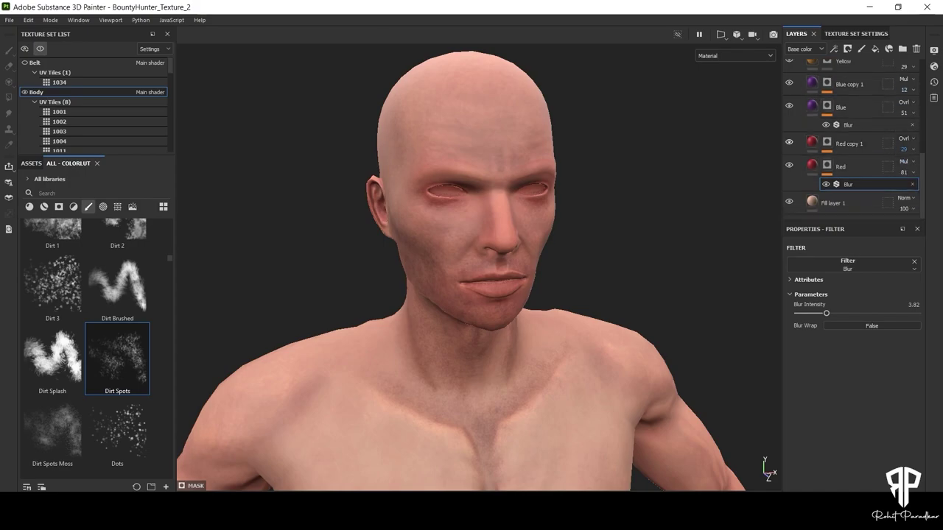
# Set the Blue layer's mask blur intensity to 1.38 and its opacity to 63.
pyautogui.click(849, 125)
pyautogui.moveTo(805, 314); pyautogui.dragTo(808, 314)
pyautogui.moveTo(904, 112); pyautogui.dragTo(920, 131)
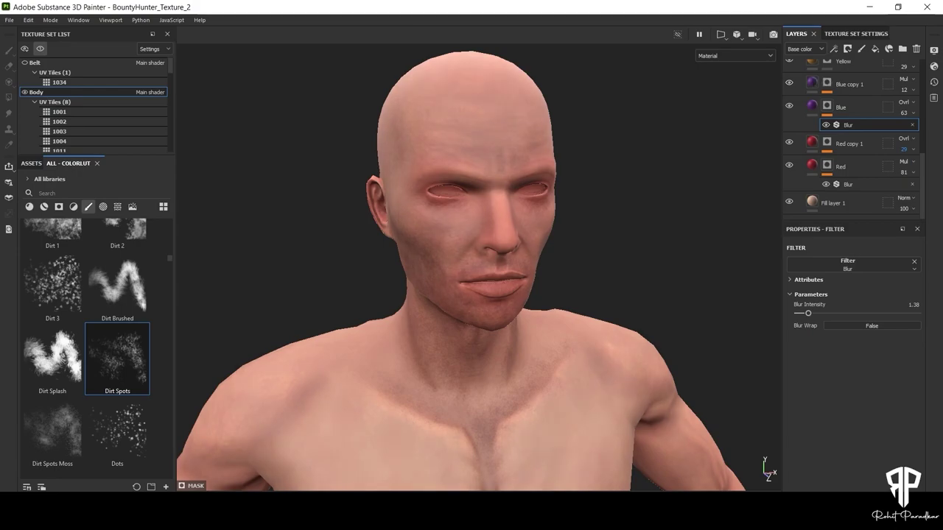
pyautogui.scroll(5, 852, 140)
pyautogui.click(799, 88)
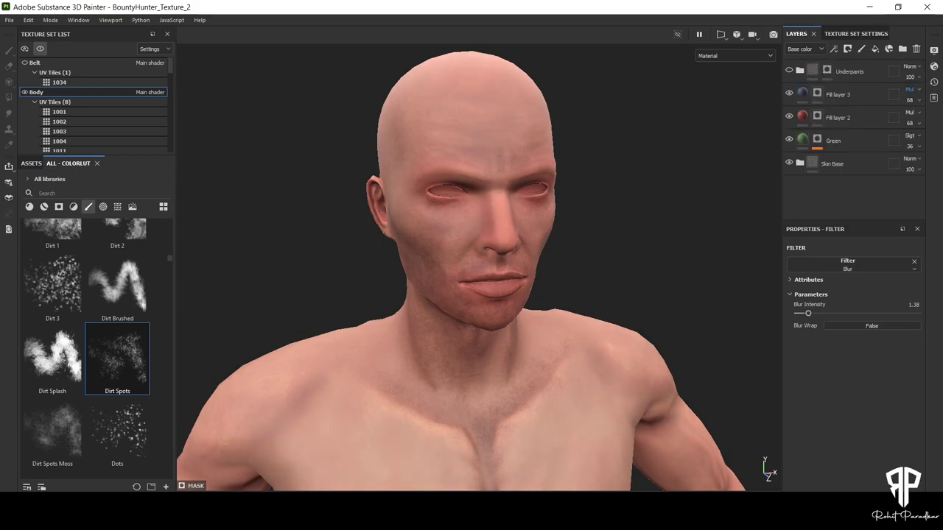
# Add a fill layer above Fill layer 3 with a dark brown base color, 482f1c.
pyautogui.click(875, 49)
pyautogui.click(851, 454)
pyautogui.click(889, 427)
pyautogui.moveTo(826, 386); pyautogui.dragTo(843, 407)
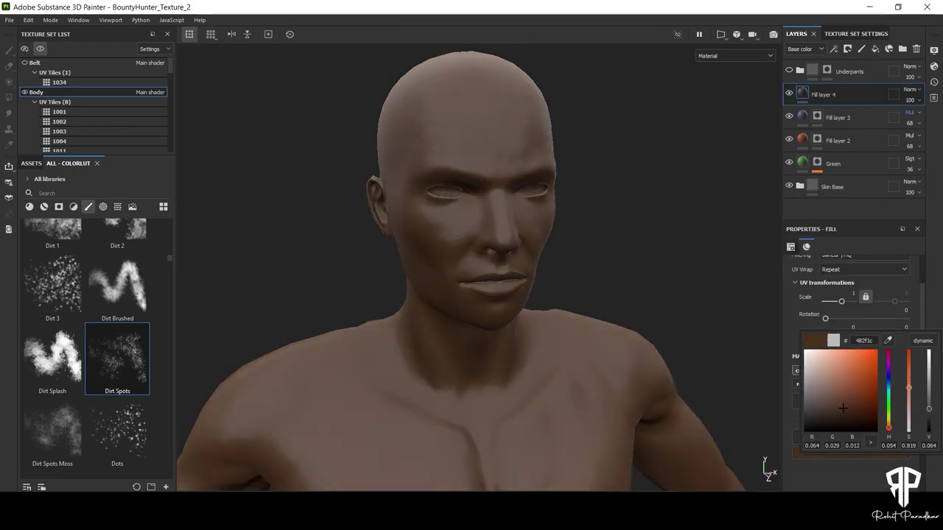
pyautogui.rightClick(823, 95)
pyautogui.click(834, 351)
pyautogui.click(844, 288)
pyautogui.click(841, 354)
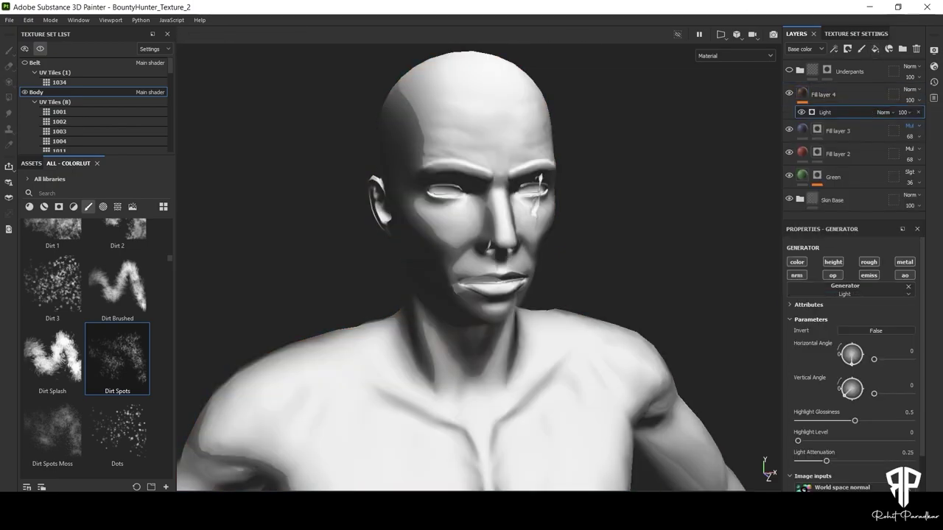
pyautogui.hotkey('ctrl', 'z')
pyautogui.hotkey('ctrl', 'z')
# Add a mask with a Light generator to Fill layer 4 and set the layer's blend mode to Multiply.
pyautogui.rightClick(824, 95)
pyautogui.click(847, 118)
pyautogui.click(838, 115)
pyautogui.rightClick(817, 93)
pyautogui.click(834, 351)
pyautogui.click(845, 263)
pyautogui.click(840, 329)
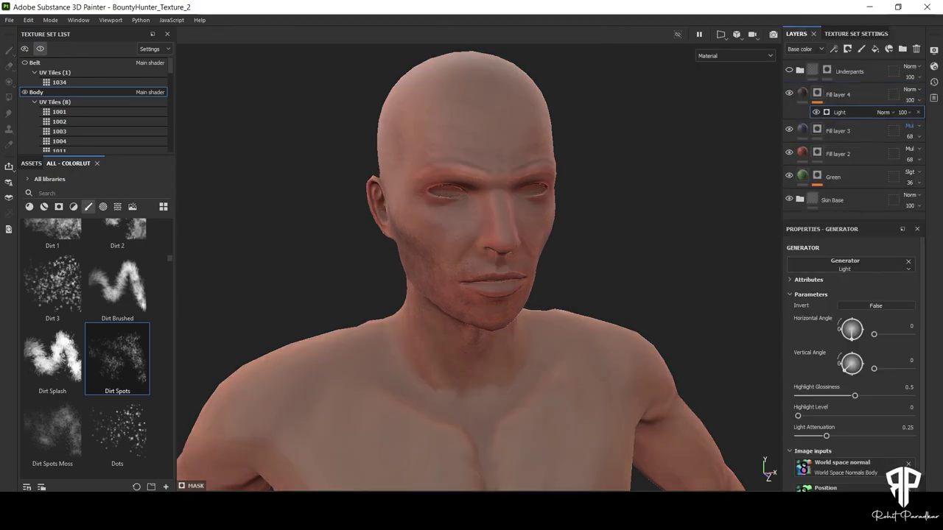
pyautogui.click(911, 90)
pyautogui.click(904, 137)
# In the base color view, brighten Fill layer 4's brown and invert its Light generator.
pyautogui.press('c')
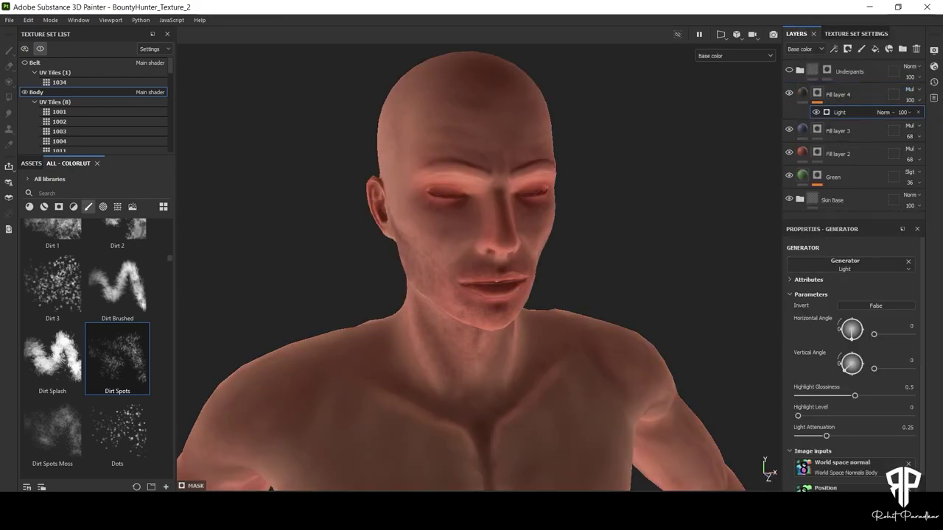
pyautogui.click(802, 93)
pyautogui.click(851, 451)
pyautogui.moveTo(842, 404); pyautogui.dragTo(852, 395)
pyautogui.click(817, 93)
pyautogui.click(840, 113)
pyautogui.click(876, 305)
# Lower Fill layer 4's opacity to 38, comparing the body with the layer hidden and shown in the material view.
pyautogui.click(911, 100)
pyautogui.moveTo(913, 115); pyautogui.dragTo(893, 115)
pyautogui.click(789, 94)
pyautogui.scroll(-6, 478, 266)
pyautogui.click(788, 94)
pyautogui.scroll(5, 479, 265)
pyautogui.press('m')
pyautogui.scroll(-5, 478, 265)
pyautogui.scroll(8, 479, 265)
pyautogui.click(911, 100)
pyautogui.moveTo(904, 116); pyautogui.dragTo(896, 116)
# Change Fill layer 4's base color to a deep crimson red.
pyautogui.keyDown('alt'); pyautogui.moveTo(589, 265); pyautogui.dragTo(582, 268); pyautogui.keyUp('alt')
pyautogui.click(802, 94)
pyautogui.click(851, 453)
pyautogui.moveTo(852, 401); pyautogui.dragTo(867, 377)
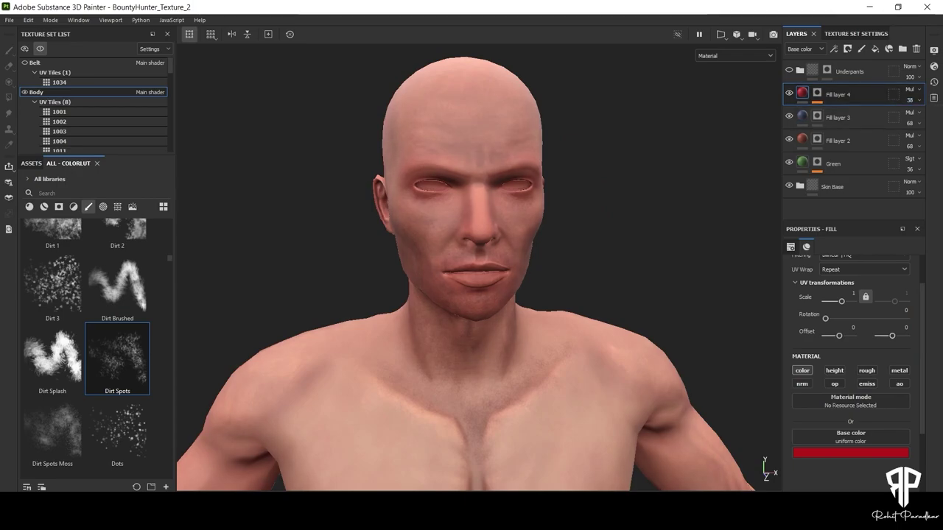
# Add a fill layer above Fill layer 4 with a yellow base color.
pyautogui.click(875, 48)
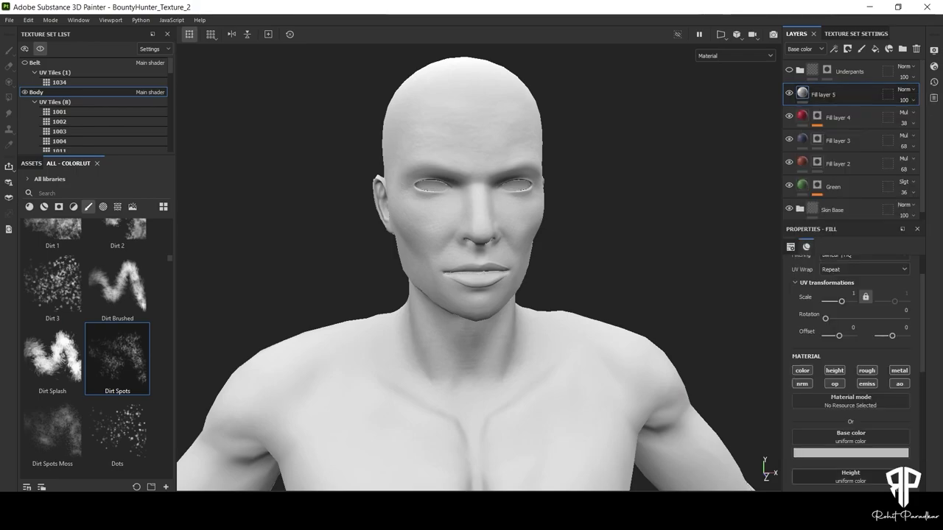
pyautogui.click(851, 453)
pyautogui.click(849, 354)
# Mask Fill layer 5 with a Light generator using a vertical angle of 270 and highlight glossiness of 0.57.
pyautogui.rightClick(809, 90)
pyautogui.click(835, 108)
pyautogui.rightClick(817, 92)
pyautogui.click(835, 349)
pyautogui.click(845, 262)
pyautogui.click(868, 326)
pyautogui.moveTo(854, 396); pyautogui.dragTo(827, 396)
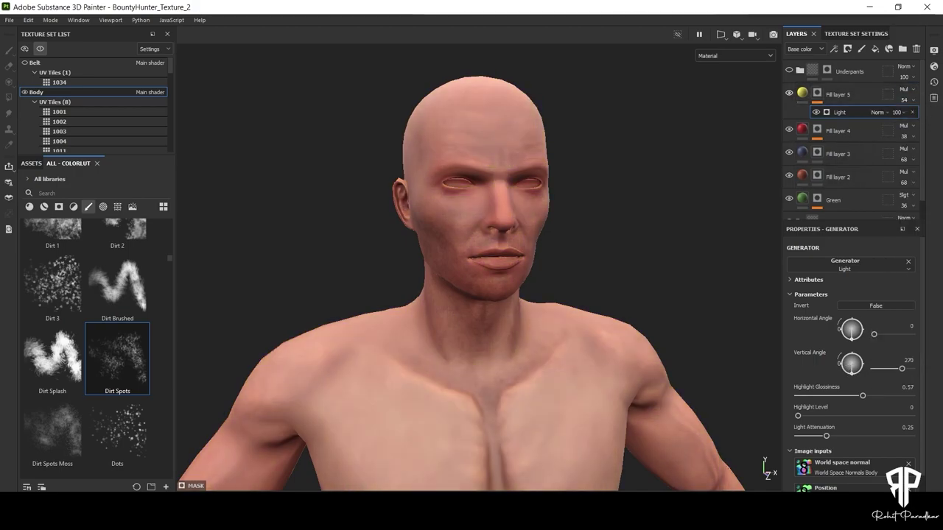
# Set Fill layer 5's blend mode to Linear Dodge and its opacity to 24.
pyautogui.click(912, 100)
pyautogui.moveTo(918, 118); pyautogui.dragTo(935, 118)
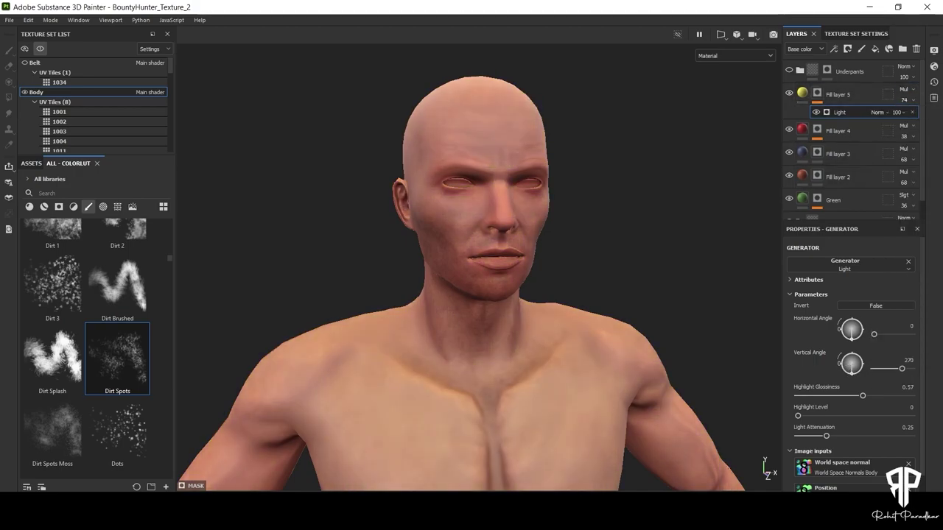
pyautogui.keyDown('alt'); pyautogui.moveTo(478, 280); pyautogui.dragTo(497, 289); pyautogui.keyUp('alt')
pyautogui.click(906, 89)
pyautogui.click(904, 176)
pyautogui.click(912, 101)
pyautogui.moveTo(927, 118); pyautogui.dragTo(906, 117)
# Shift Fill layer 5's base color from yellow to a golden orange.
pyautogui.click(802, 93)
pyautogui.click(850, 453)
pyautogui.moveTo(888, 417); pyautogui.dragTo(888, 421)
pyautogui.moveTo(852, 356); pyautogui.dragTo(856, 377)
pyautogui.moveTo(888, 421); pyautogui.dragTo(888, 423)
pyautogui.moveTo(857, 375); pyautogui.dragTo(866, 361)
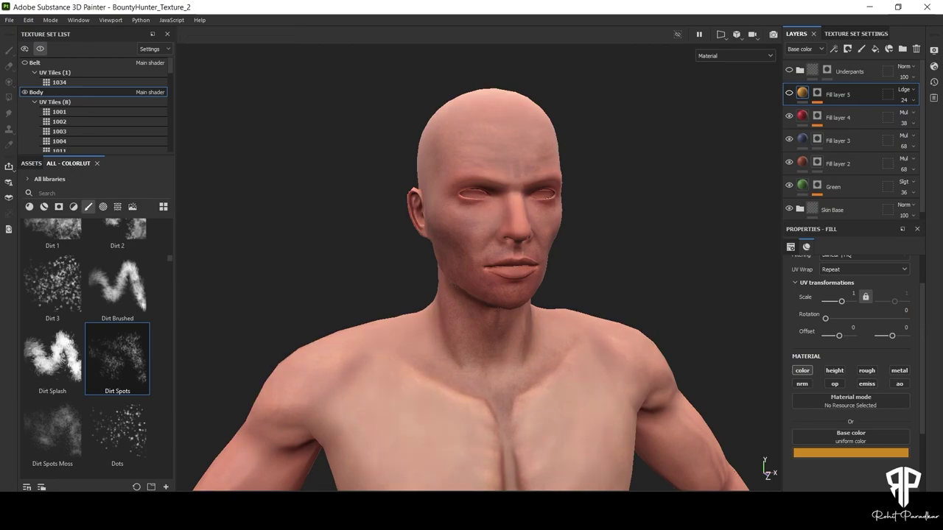
# Rename Fill layer 5 as "light top" and Fill layer 4 as "light bottom".
pyautogui.doubleClick(838, 94)
pyautogui.write('light top')
pyautogui.press('Return')
pyautogui.doubleClick(838, 118)
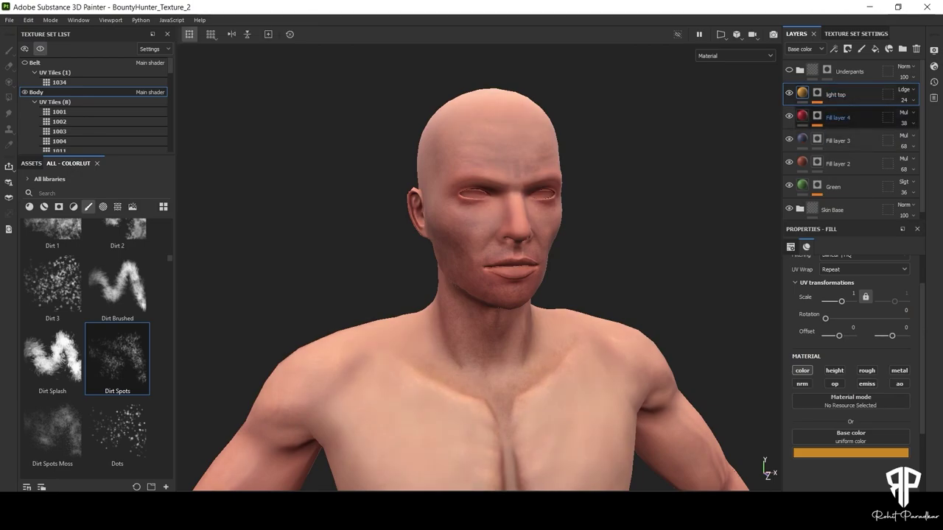
pyautogui.write('light bottom')
pyautogui.press('Return')
# Rename Fill layer 3 as "stubble" and Fill layer 2 as "brown".
pyautogui.doubleClick(838, 140)
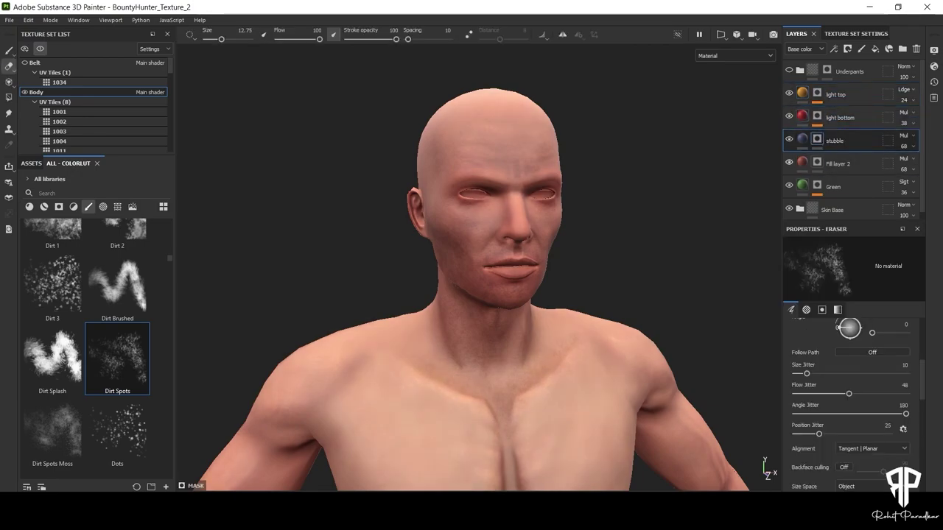
pyautogui.write('stubble')
pyautogui.press('Return')
pyautogui.doubleClick(838, 164)
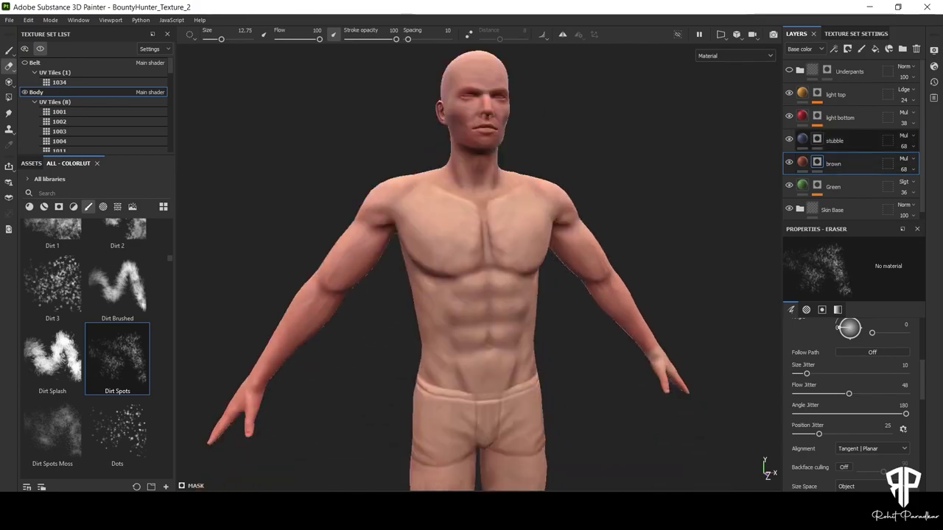
# Examine the skin coloring on the torso, arms and head from several angles.
pyautogui.scroll(5, 422, 237)
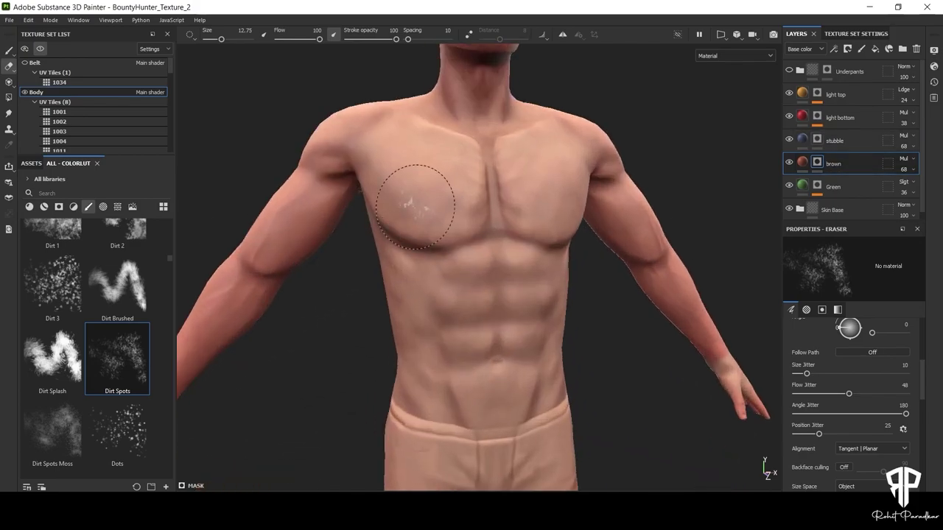
pyautogui.press('1')
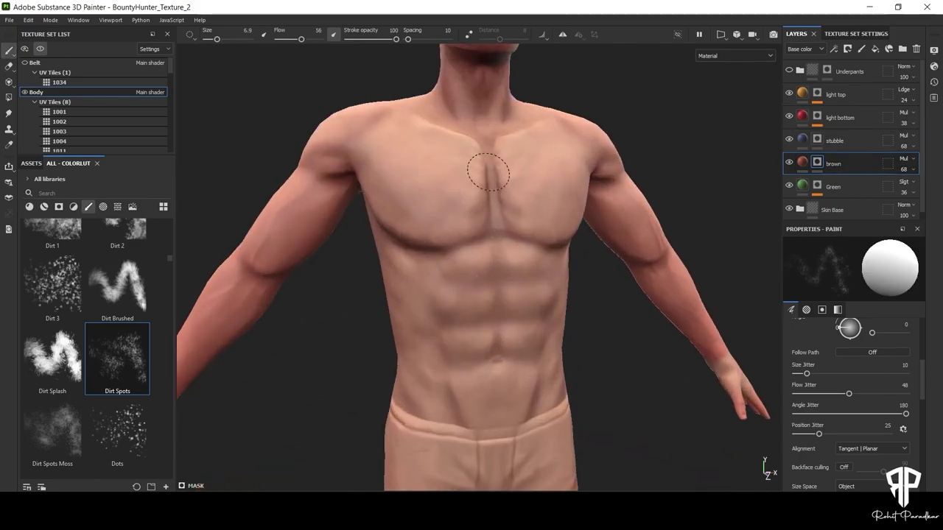
pyautogui.keyDown('alt'); pyautogui.moveTo(534, 320); pyautogui.dragTo(579, 331); pyautogui.keyUp('alt')
pyautogui.keyDown('alt'); pyautogui.moveTo(578, 439); pyautogui.dragTo(373, 269); pyautogui.keyUp('alt')
pyautogui.keyDown('alt'); pyautogui.moveTo(402, 339); pyautogui.dragTo(342, 346); pyautogui.keyUp('alt')
pyautogui.keyDown('alt'); pyautogui.moveTo(440, 223); pyautogui.dragTo(383, 132); pyautogui.keyUp('alt')
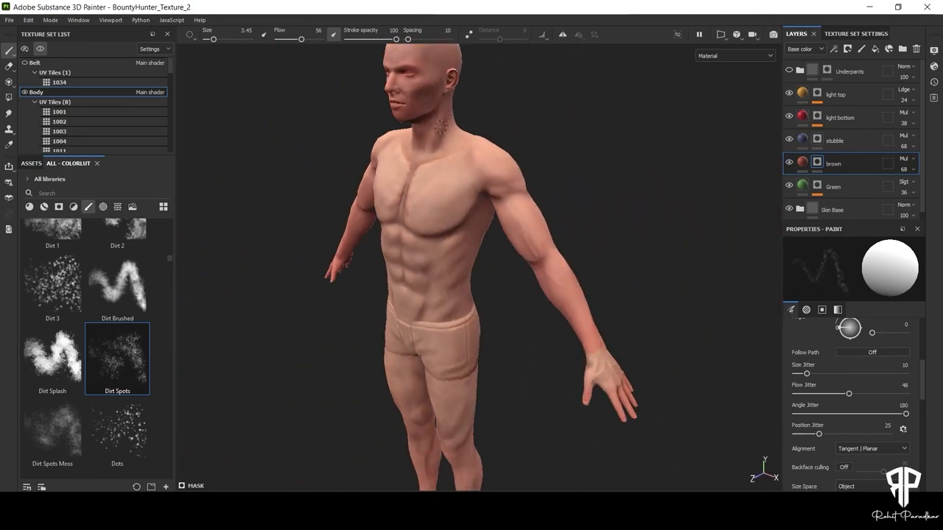
pyautogui.keyDown('alt'); pyautogui.moveTo(497, 124); pyautogui.dragTo(534, 136); pyautogui.keyUp('alt')
pyautogui.keyDown('alt'); pyautogui.moveTo(656, 236); pyautogui.dragTo(273, 216); pyautogui.keyUp('alt')
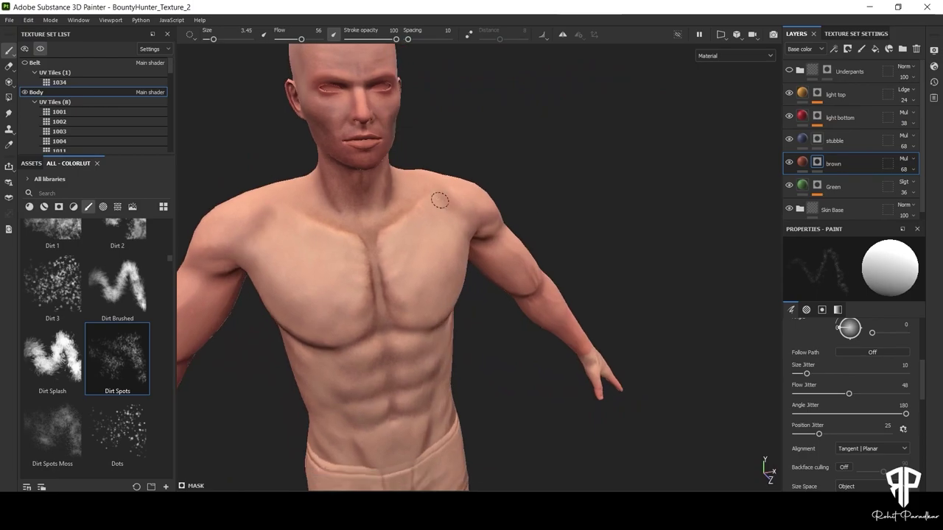
pyautogui.scroll(-4, 457, 214)
pyautogui.keyDown('alt'); pyautogui.moveTo(520, 147); pyautogui.dragTo(614, 158); pyautogui.keyUp('alt')
pyautogui.scroll(4, 614, 157)
pyautogui.keyDown('alt'); pyautogui.moveTo(614, 158); pyautogui.dragTo(669, 279, button='middle'); pyautogui.keyUp('alt')
# Group the layers from light top down to Green into a folder named "Skin Variations".
pyautogui.click(836, 94)
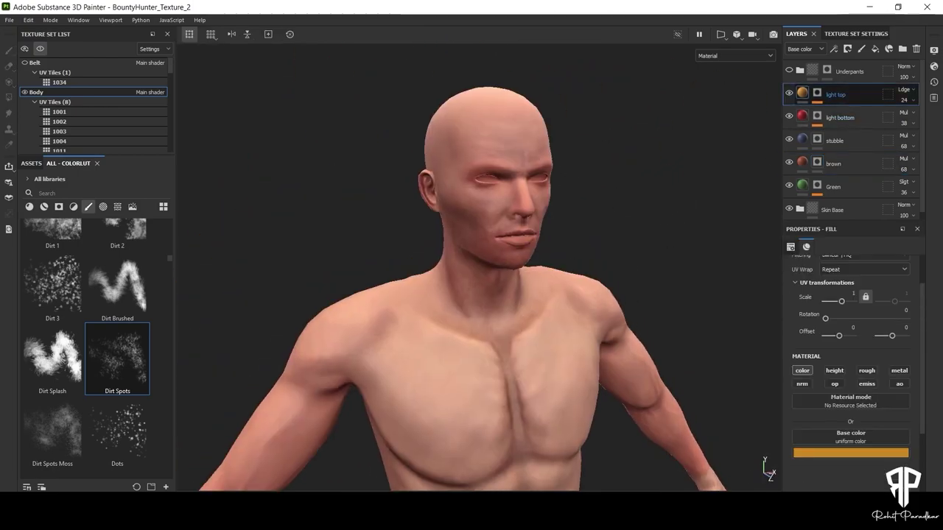
pyautogui.scroll(-1, 840, 134)
pyautogui.keyDown('shift'); pyautogui.click(836, 179); pyautogui.keyUp('shift')
pyautogui.hotkey('ctrl', 'g')
pyautogui.scroll(-1, 836, 156)
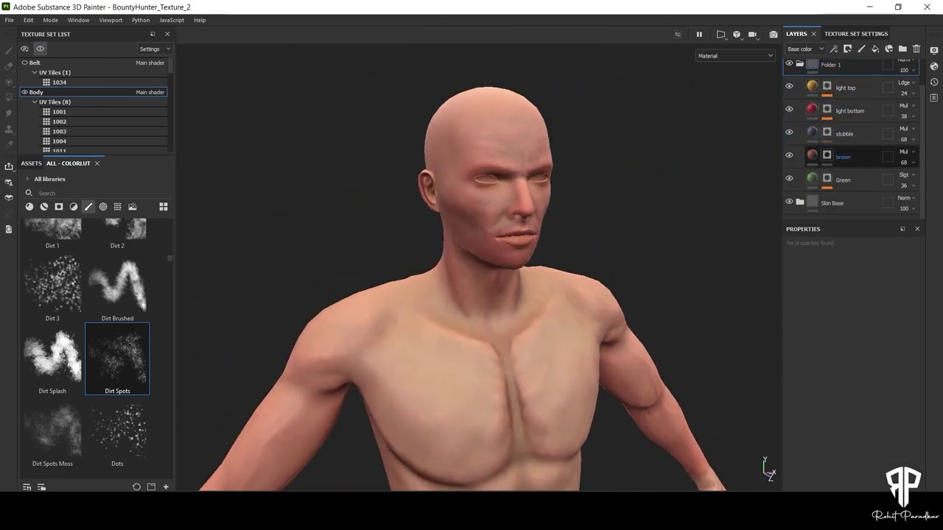
pyautogui.click(800, 64)
pyautogui.doubleClick(834, 95)
# Add a fill layer above the Skin Variations folder with a dark red base color.
pyautogui.click(875, 49)
pyautogui.keyDown('alt'); pyautogui.click(803, 370); pyautogui.keyUp('alt')
pyautogui.click(850, 453)
pyautogui.click(866, 404)
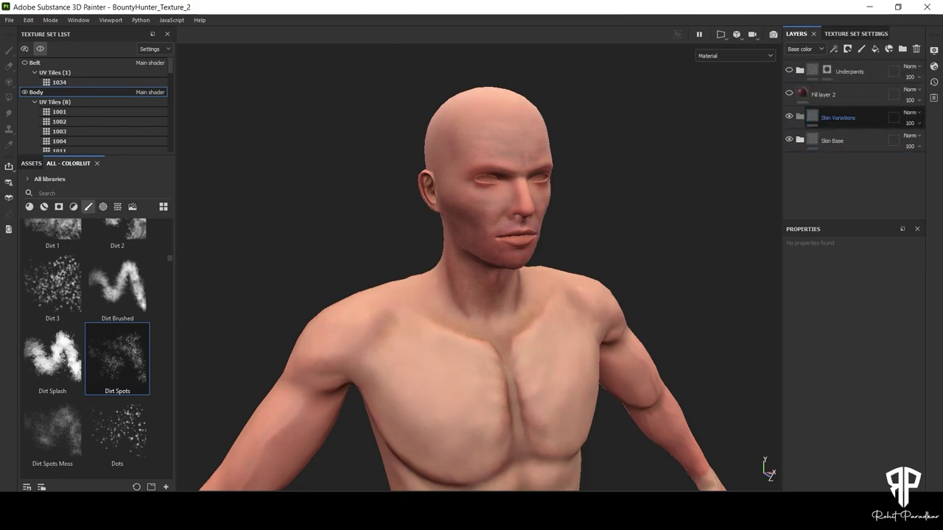
# Move the Skin Variations folder into Skin Base and show the material settings of Fill layer 2.
pyautogui.click(799, 117)
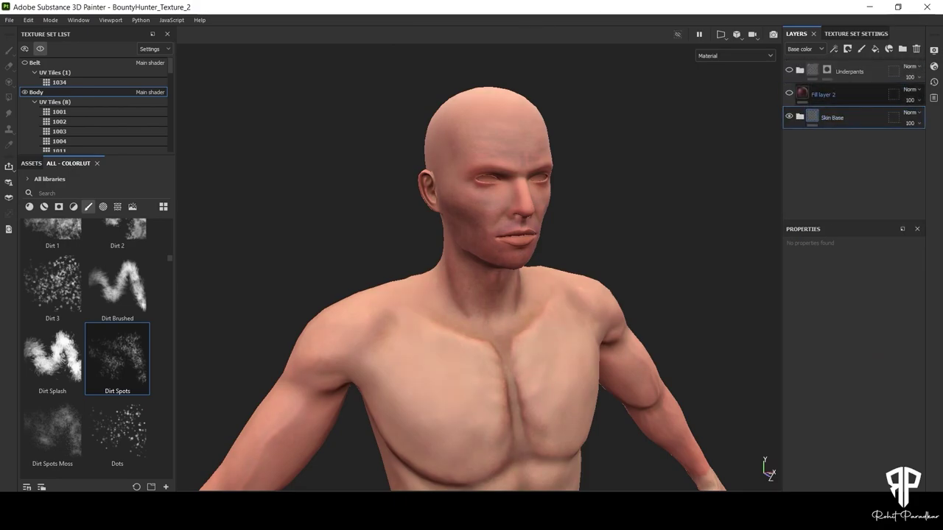
pyautogui.click(823, 94)
pyautogui.scroll(-2, 833, 427)
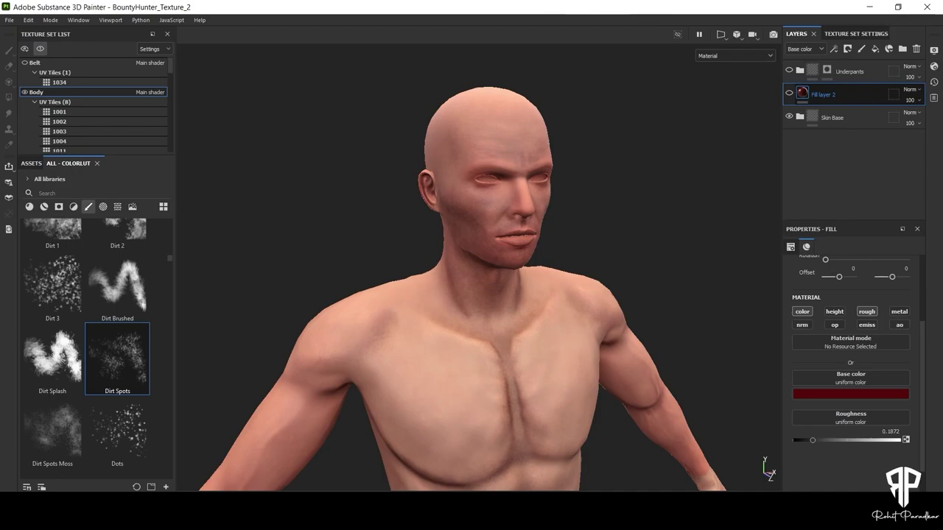
# Add a color-only fill layer above Fill layer 2 with blue base color 2a1fad, and give it a mask.
pyautogui.keyDown('alt'); pyautogui.moveTo(589, 280); pyautogui.dragTo(530, 280); pyautogui.keyUp('alt')
pyautogui.keyDown('alt'); pyautogui.moveTo(530, 280); pyautogui.dragTo(456, 280, button='right'); pyautogui.keyUp('alt')
pyautogui.rightClick(565, 224)
pyautogui.keyDown('alt'); pyautogui.moveTo(564, 224); pyautogui.dragTo(648, 224, button='right'); pyautogui.keyUp('alt')
pyautogui.keyDown('alt'); pyautogui.moveTo(575, 224); pyautogui.dragTo(561, 241, button='middle'); pyautogui.keyUp('alt')
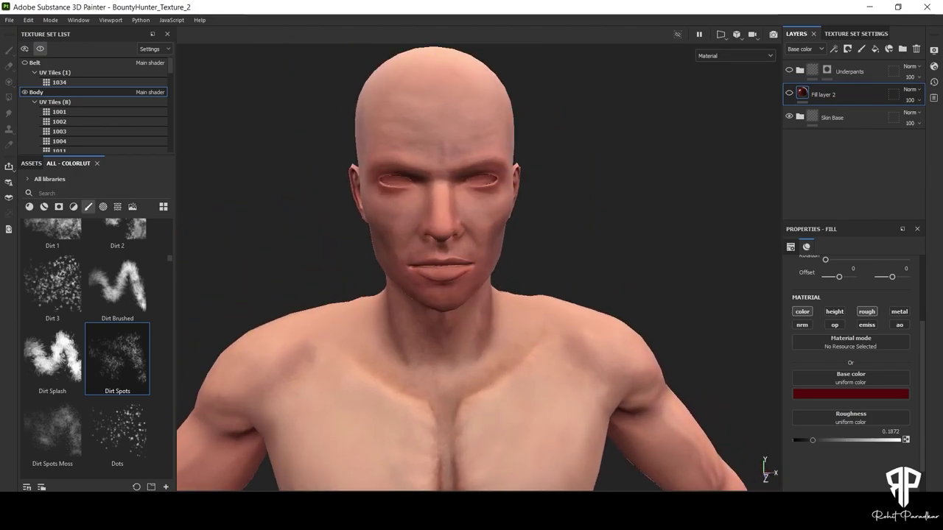
pyautogui.click(875, 49)
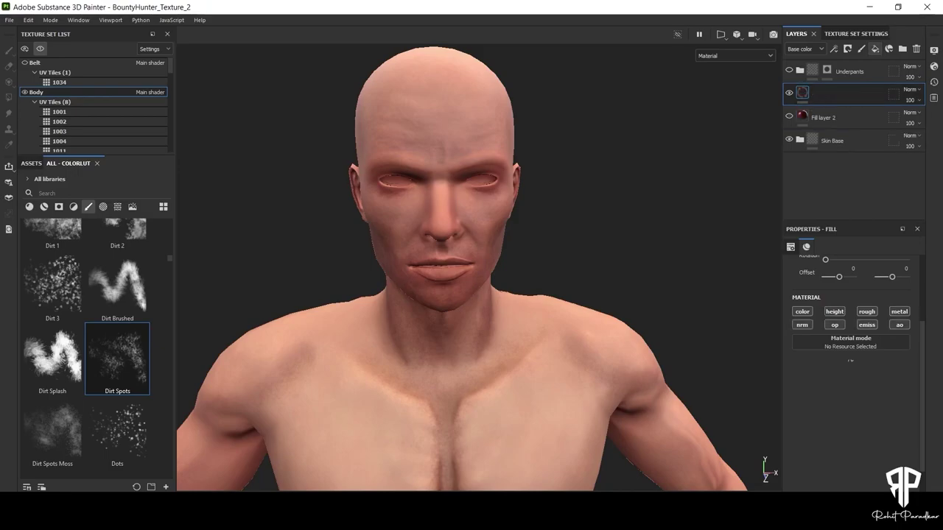
pyautogui.click(851, 394)
pyautogui.click(856, 450)
pyautogui.moveTo(888, 445); pyautogui.dragTo(889, 440)
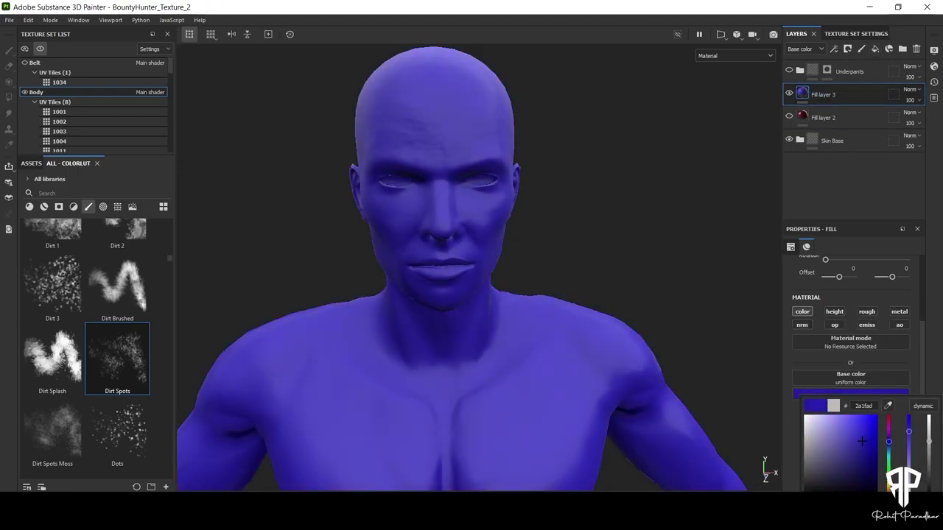
pyautogui.click(823, 94)
pyautogui.rightClick(823, 94)
pyautogui.rightClick(817, 94)
pyautogui.click(854, 261)
pyautogui.tripleClick(847, 277)
pyautogui.press('BackSpace')
pyautogui.write('marb')
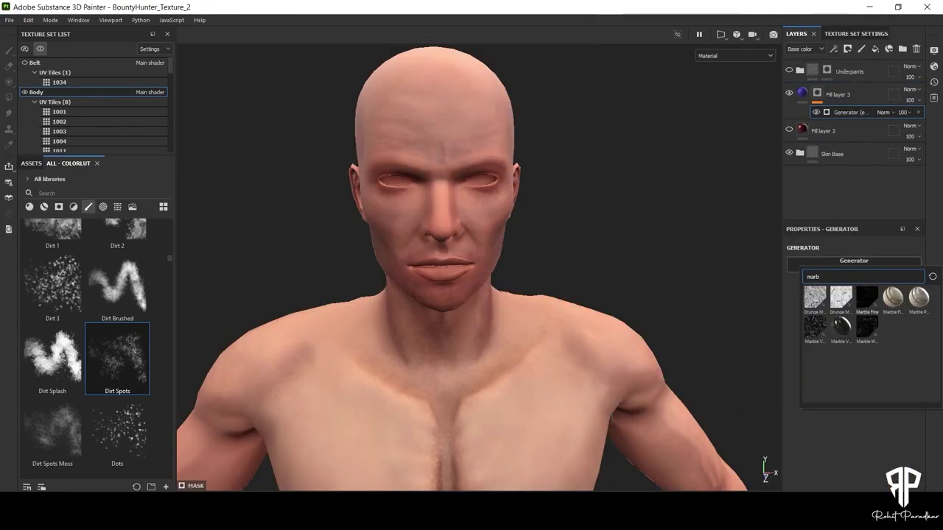
pyautogui.click(815, 297)
pyautogui.moveTo(841, 325); pyautogui.dragTo(797, 345)
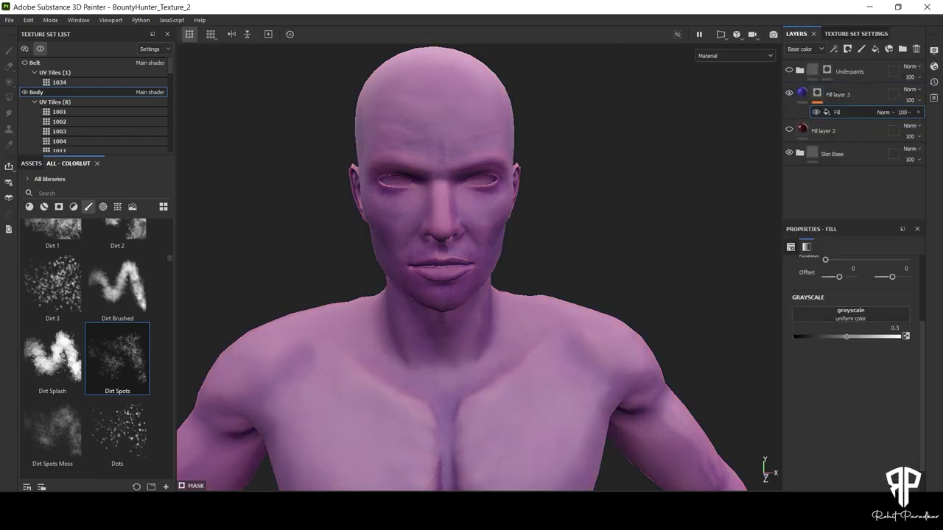
# Assign the Marble Veins texture to Fill layer 3's mask fill and switch to tri-planar projection, adjusting its scale and balance.
pyautogui.click(850, 314)
pyautogui.click(815, 367)
pyautogui.moveTo(855, 393); pyautogui.dragTo(836, 393)
pyautogui.scroll(2, 840, 353)
pyautogui.moveTo(840, 300); pyautogui.dragTo(846, 300)
pyautogui.scroll(1, 844, 302)
pyautogui.click(869, 270)
pyautogui.click(858, 310)
pyautogui.moveTo(846, 349); pyautogui.dragTo(848, 348)
# Set Fill layer 3 to Overlay blending at opacity 40 and the Marble Veins balance to 0.16.
pyautogui.click(912, 90)
pyautogui.click(904, 244)
pyautogui.click(913, 101)
pyautogui.moveTo(938, 117)
pyautogui.mouseDown()
pyautogui.moveTo(906, 118)
pyautogui.moveTo(938, 118)
pyautogui.mouseUp()
pyautogui.moveTo(848, 348); pyautogui.dragTo(812, 351)
pyautogui.scroll(-3, 848, 349)
pyautogui.moveTo(918, 118); pyautogui.dragTo(913, 118)
pyautogui.scroll(4, 457, 243)
pyautogui.keyDown('alt'); pyautogui.moveTo(501, 280); pyautogui.dragTo(413, 258); pyautogui.keyUp('alt')
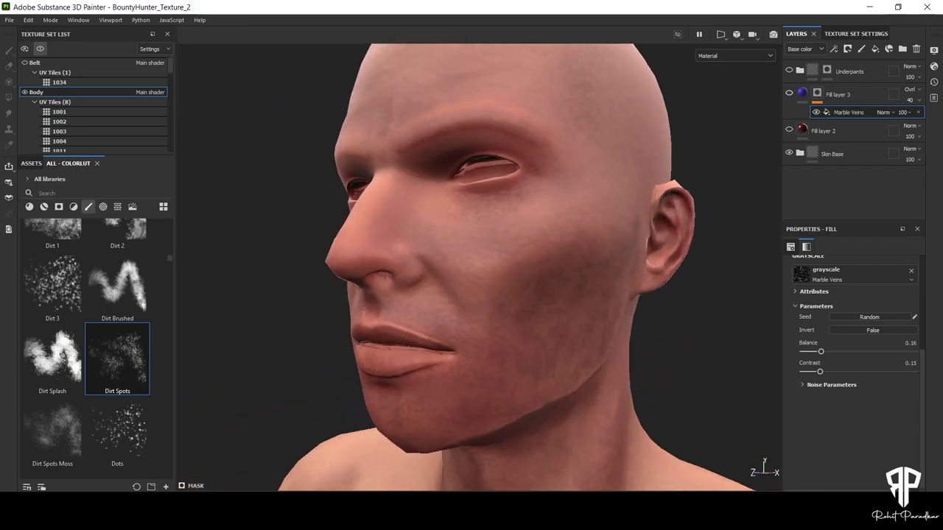
# Readjust Fill layer 3's opacity to 40 and check the veins on the face and shoulders.
pyautogui.click(817, 93)
pyautogui.click(848, 111)
pyautogui.click(913, 100)
pyautogui.moveTo(938, 118); pyautogui.dragTo(913, 117)
pyautogui.click(817, 93)
pyautogui.scroll(-3, 700, 288)
pyautogui.moveTo(574, 287)
pyautogui.keyDown('alt'); pyautogui.mouseDown()
pyautogui.moveTo(715, 317)
pyautogui.moveTo(574, 287)
pyautogui.mouseUp(); pyautogui.keyUp('alt')
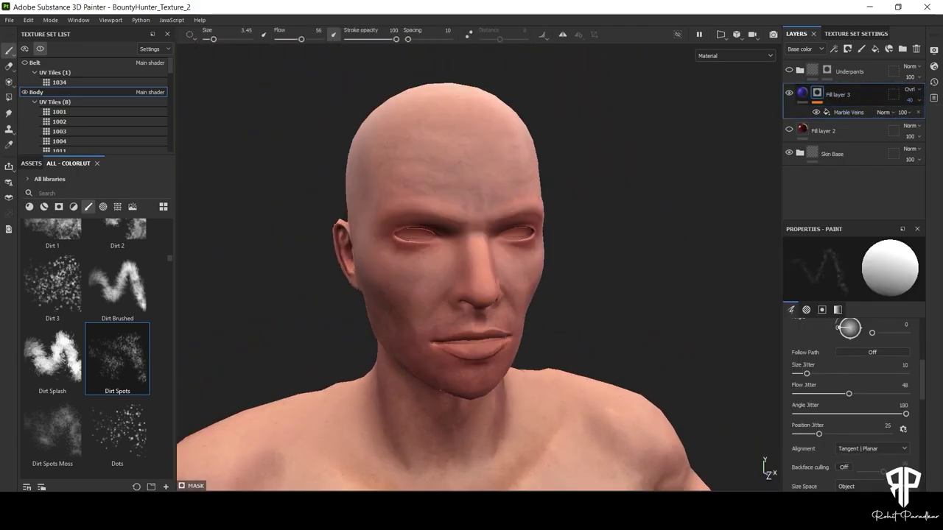
# Set the Marble Veins balance to 0.32 and Fill layer 3 to Normal blending at opacity 100.
pyautogui.click(848, 112)
pyautogui.moveTo(837, 351); pyautogui.dragTo(816, 351)
pyautogui.moveTo(936, 118); pyautogui.dragTo(939, 118)
pyautogui.click(912, 89)
pyautogui.click(906, 95)
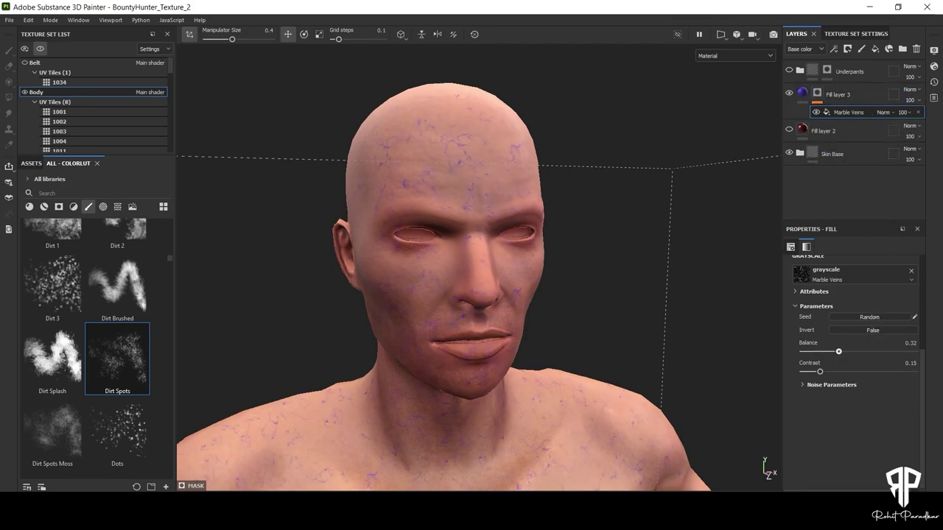
# Set the Marble Veins scale to 13.18 and balance to 0.23, and rename Fill layer 3 as "Veins".
pyautogui.moveTo(838, 352); pyautogui.dragTo(854, 351)
pyautogui.scroll(2, 854, 346)
pyautogui.moveTo(850, 294); pyautogui.dragTo(847, 294)
pyautogui.moveTo(854, 439); pyautogui.dragTo(807, 439)
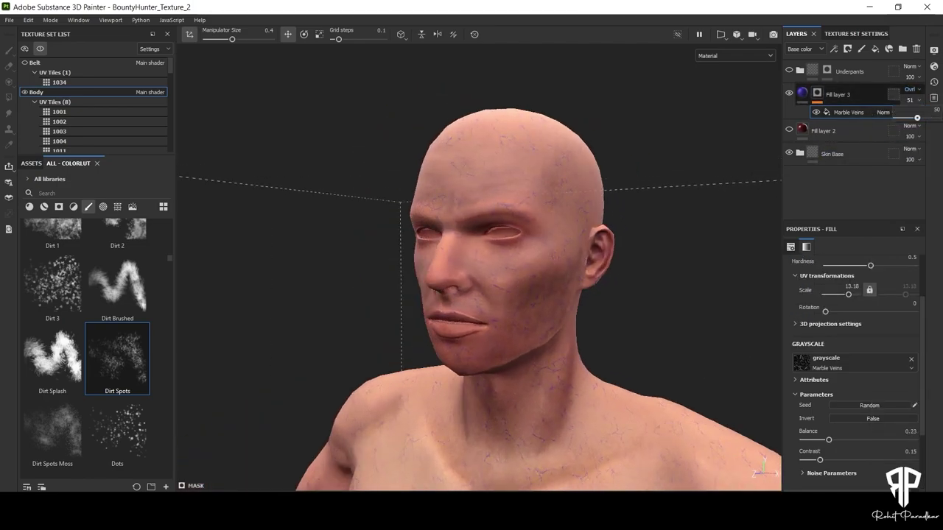
pyautogui.doubleClick(847, 95)
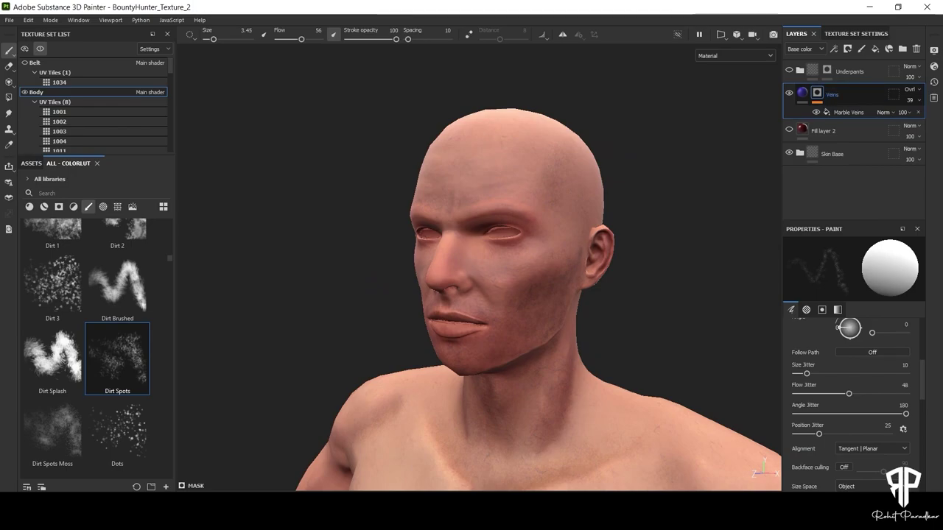
# Add a paint effect to the Veins layer mask and choose the Basic Soft brush with black.
pyautogui.rightClick(817, 93)
pyautogui.click(831, 383)
pyautogui.press('2')
pyautogui.scroll(5, 483, 221)
pyautogui.press('1')
pyautogui.scroll(-10, 851, 398)
pyautogui.press('x')
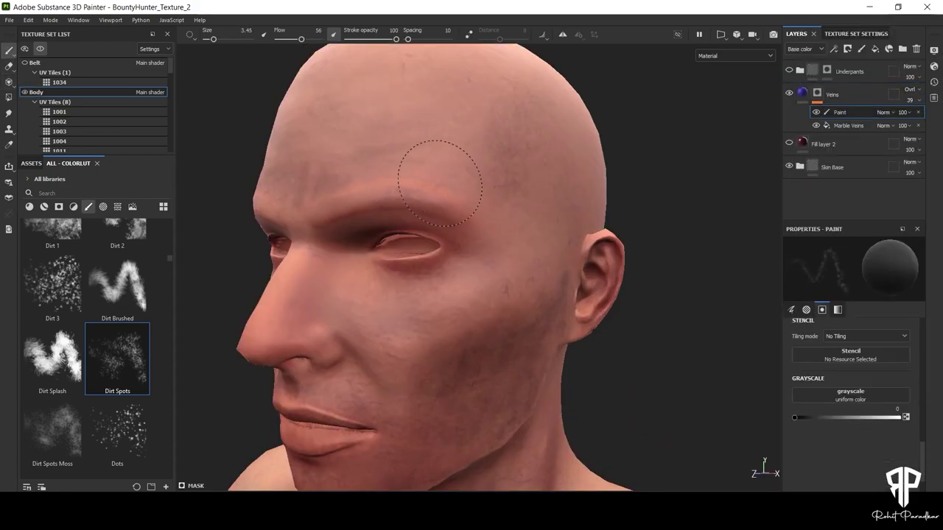
pyautogui.scroll(10, 118, 287)
pyautogui.click(53, 257)
pyautogui.keyDown('alt'); pyautogui.moveTo(382, 233); pyautogui.dragTo(410, 239); pyautogui.keyUp('alt')
pyautogui.scroll(-5, 411, 239)
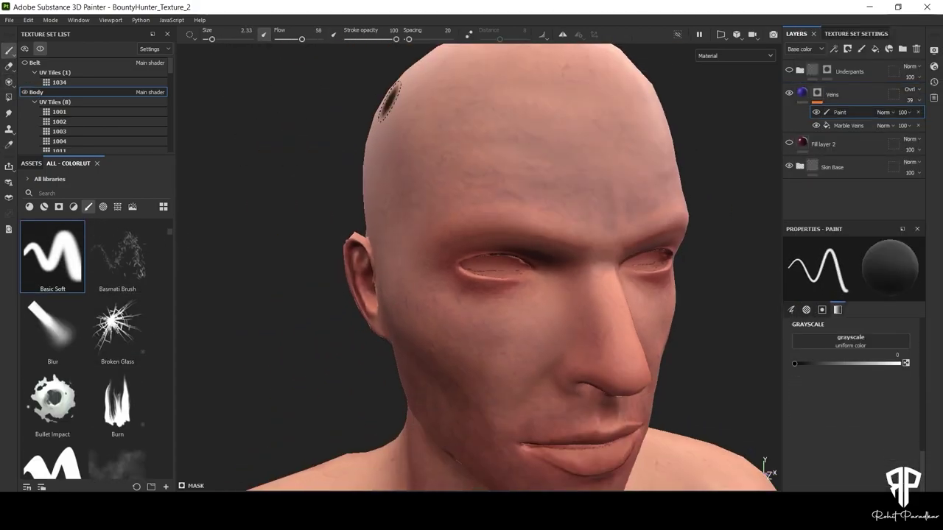
# Paint black over the side of the head on the Veins mask with brush size 5.79 and flow 25.
pyautogui.keyDown('alt'); pyautogui.moveTo(472, 221); pyautogui.dragTo(434, 232); pyautogui.keyUp('alt')
pyautogui.keyDown('ctrl'); pyautogui.moveTo(508, 198); pyautogui.dragTo(548, 198, button='right'); pyautogui.keyUp('ctrl')
pyautogui.moveTo(547, 198)
pyautogui.keyDown('ctrl'); pyautogui.mouseDown()
pyautogui.moveTo(488, 179)
pyautogui.moveTo(508, 163)
pyautogui.moveTo(481, 151)
pyautogui.mouseUp(); pyautogui.keyUp('ctrl')
pyautogui.keyDown('ctrl'); pyautogui.moveTo(481, 150); pyautogui.dragTo(476, 150, button='right'); pyautogui.keyUp('ctrl')
pyautogui.moveTo(482, 151)
pyautogui.keyDown('alt'); pyautogui.mouseDown()
pyautogui.moveTo(547, 221)
pyautogui.moveTo(612, 206)
pyautogui.mouseUp(); pyautogui.keyUp('alt')
pyautogui.moveTo(389, 265); pyautogui.dragTo(416, 194)
pyautogui.moveTo(311, 378)
pyautogui.keyDown('alt'); pyautogui.mouseDown()
pyautogui.moveTo(459, 295)
pyautogui.moveTo(535, 379)
pyautogui.mouseUp(); pyautogui.keyUp('alt')
pyautogui.scroll(-2, 555, 303)
pyautogui.keyDown('alt'); pyautogui.moveTo(555, 303); pyautogui.dragTo(440, 326); pyautogui.keyUp('alt')
pyautogui.keyDown('alt'); pyautogui.moveTo(558, 346); pyautogui.dragTo(391, 357); pyautogui.keyUp('alt')
# Set the Veins layer's opacity to 30 while checking the face, neck and chest.
pyautogui.click(912, 100)
pyautogui.moveTo(912, 118); pyautogui.dragTo(902, 118)
pyautogui.keyDown('alt'); pyautogui.moveTo(582, 324); pyautogui.dragTo(446, 197, button='middle'); pyautogui.keyUp('alt')
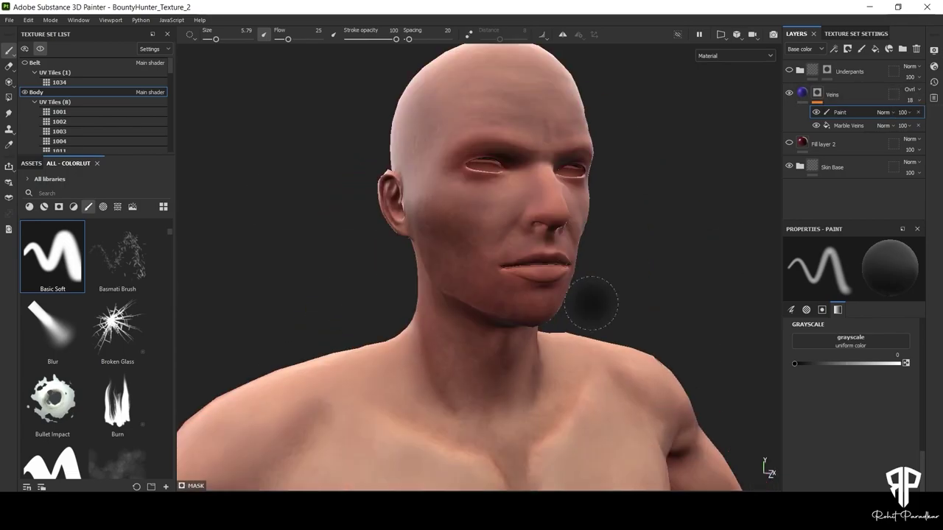
pyautogui.keyDown('alt'); pyautogui.moveTo(446, 221); pyautogui.dragTo(456, 280); pyautogui.keyUp('alt')
pyautogui.moveTo(910, 118); pyautogui.dragTo(909, 117)
pyautogui.keyDown('alt'); pyautogui.moveTo(434, 317); pyautogui.dragTo(354, 269); pyautogui.keyUp('alt')
pyautogui.keyDown('alt'); pyautogui.moveTo(589, 442); pyautogui.dragTo(606, 282, button='middle'); pyautogui.keyUp('alt')
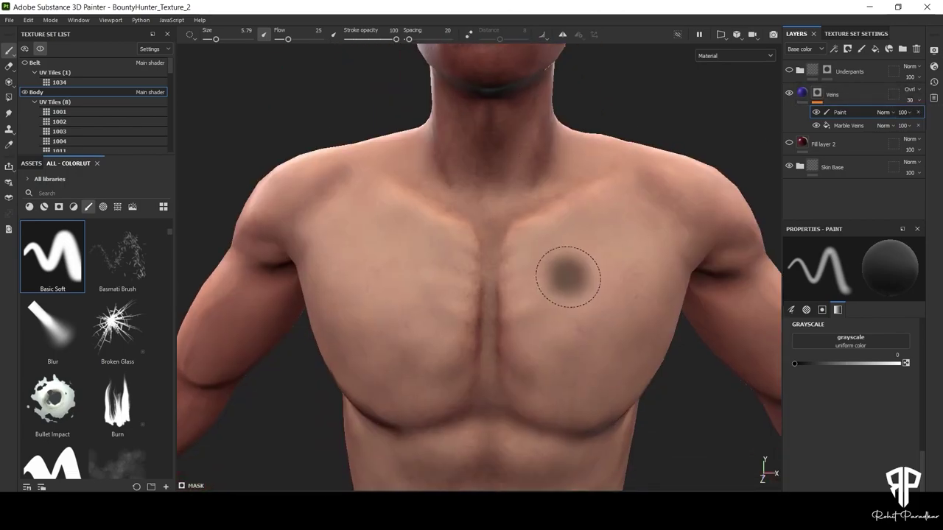
# Examine the veins across the chest, arms and torso from several sides.
pyautogui.keyDown('alt'); pyautogui.moveTo(515, 309); pyautogui.dragTo(435, 302); pyautogui.keyUp('alt')
pyautogui.keyDown('alt'); pyautogui.moveTo(736, 435); pyautogui.dragTo(616, 237, button='middle'); pyautogui.keyUp('alt')
pyautogui.scroll(-3, 616, 237)
pyautogui.keyDown('alt'); pyautogui.moveTo(616, 237); pyautogui.dragTo(472, 276); pyautogui.keyUp('alt')
pyautogui.keyDown('alt'); pyautogui.moveTo(390, 369); pyautogui.dragTo(552, 394, button='middle'); pyautogui.keyUp('alt')
pyautogui.scroll(-3, 552, 394)
pyautogui.keyDown('alt'); pyautogui.moveTo(552, 394); pyautogui.dragTo(508, 368); pyautogui.keyUp('alt')
pyautogui.keyDown('alt'); pyautogui.moveTo(663, 317); pyautogui.dragTo(457, 295, button='middle'); pyautogui.keyUp('alt')
pyautogui.keyDown('alt'); pyautogui.moveTo(508, 276); pyautogui.dragTo(560, 259); pyautogui.keyUp('alt')
# Compare a Skin Base layer hidden and shown, and add a paint effect with near-white grayscale to a layer mask there.
pyautogui.click(800, 167)
pyautogui.scroll(-2, 789, 153)
pyautogui.scroll(-2, 789, 162)
pyautogui.click(789, 185)
pyautogui.click(789, 184)
pyautogui.scroll(-1, 792, 184)
pyautogui.click(847, 190)
pyautogui.keyDown('alt'); pyautogui.moveTo(449, 258); pyautogui.dragTo(626, 261); pyautogui.keyUp('alt')
pyautogui.rightClick(826, 157)
pyautogui.click(830, 378)
pyautogui.click(894, 363)
# Examine the skin coloring on the arms, torso and legs from several sides.
pyautogui.moveTo(621, 381)
pyautogui.keyDown('alt'); pyautogui.mouseDown()
pyautogui.moveTo(412, 387)
pyautogui.moveTo(516, 398)
pyautogui.moveTo(548, 433)
pyautogui.mouseUp(); pyautogui.keyUp('alt')
pyautogui.keyDown('alt'); pyautogui.moveTo(661, 425); pyautogui.dragTo(703, 375); pyautogui.keyUp('alt')
pyautogui.keyDown('alt'); pyautogui.moveTo(508, 442); pyautogui.dragTo(499, 294, button='middle'); pyautogui.keyUp('alt')
pyautogui.keyDown('alt'); pyautogui.moveTo(442, 419); pyautogui.dragTo(499, 434, button='right'); pyautogui.keyUp('alt')
pyautogui.moveTo(452, 431)
pyautogui.keyDown('alt'); pyautogui.mouseDown()
pyautogui.moveTo(716, 400)
pyautogui.moveTo(708, 369)
pyautogui.moveTo(572, 375)
pyautogui.mouseUp(); pyautogui.keyUp('alt')
pyautogui.keyDown('alt'); pyautogui.moveTo(572, 375); pyautogui.dragTo(515, 383, button='right'); pyautogui.keyUp('alt')
pyautogui.keyDown('alt'); pyautogui.moveTo(560, 383); pyautogui.dragTo(486, 379); pyautogui.keyUp('alt')
pyautogui.keyDown('alt'); pyautogui.moveTo(501, 258); pyautogui.dragTo(509, 380, button='middle'); pyautogui.keyUp('alt')
pyautogui.keyDown('alt'); pyautogui.moveTo(478, 354); pyautogui.dragTo(530, 346, button='right'); pyautogui.keyUp('alt')
pyautogui.keyDown('alt'); pyautogui.moveTo(501, 346); pyautogui.dragTo(582, 349); pyautogui.keyUp('alt')
pyautogui.scroll(-3, 854, 140)
# Select the Veins paint effect, inspect the backs of the calves, and select the SSS layer in the Skin Base folder.
pyautogui.click(839, 112)
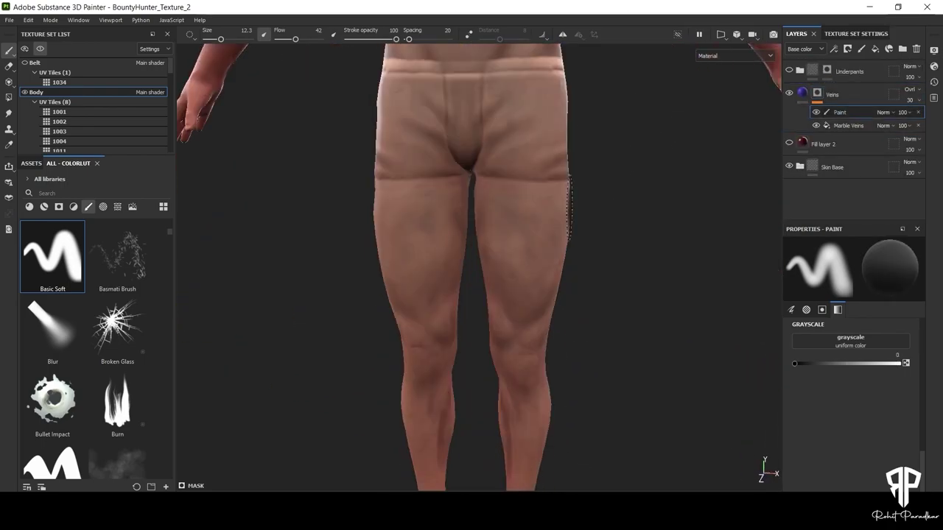
pyautogui.keyDown('alt'); pyautogui.moveTo(640, 148); pyautogui.dragTo(528, 140); pyautogui.keyUp('alt')
pyautogui.keyDown('alt'); pyautogui.moveTo(604, 369); pyautogui.dragTo(589, 206, button='middle'); pyautogui.keyUp('alt')
pyautogui.keyDown('alt'); pyautogui.moveTo(588, 206); pyautogui.dragTo(369, 213); pyautogui.keyUp('alt')
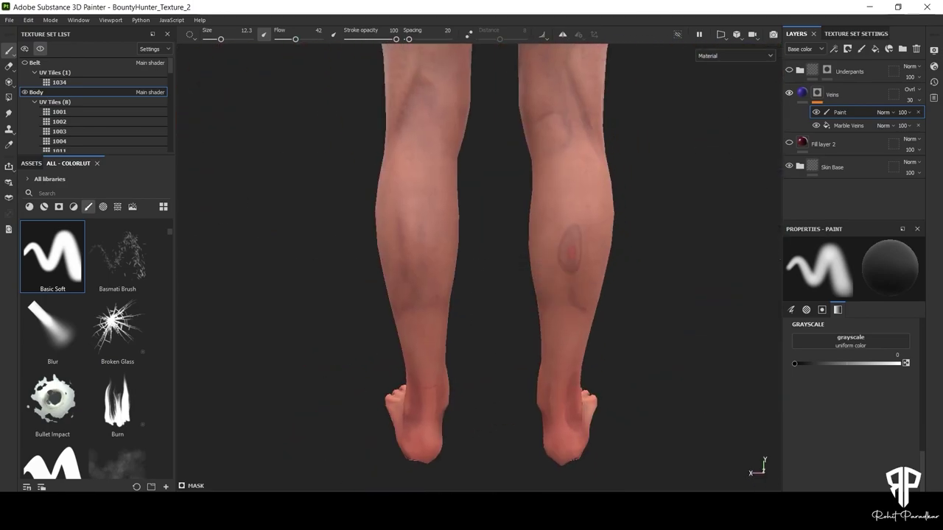
pyautogui.click(800, 166)
pyautogui.scroll(-6, 847, 147)
pyautogui.click(840, 129)
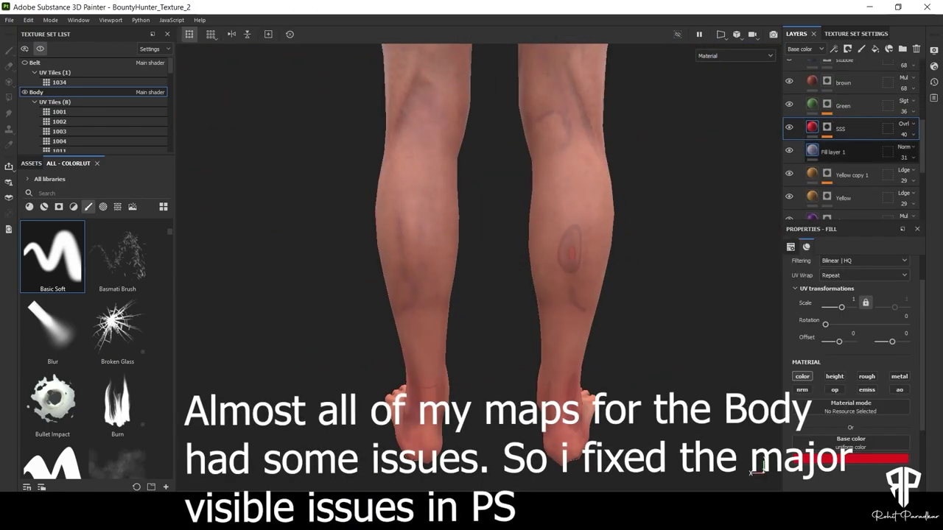
# Cycle the viewport through the baked mesh maps to inspect the Curvature map on the calves.
pyautogui.press('b')
pyautogui.press('m')
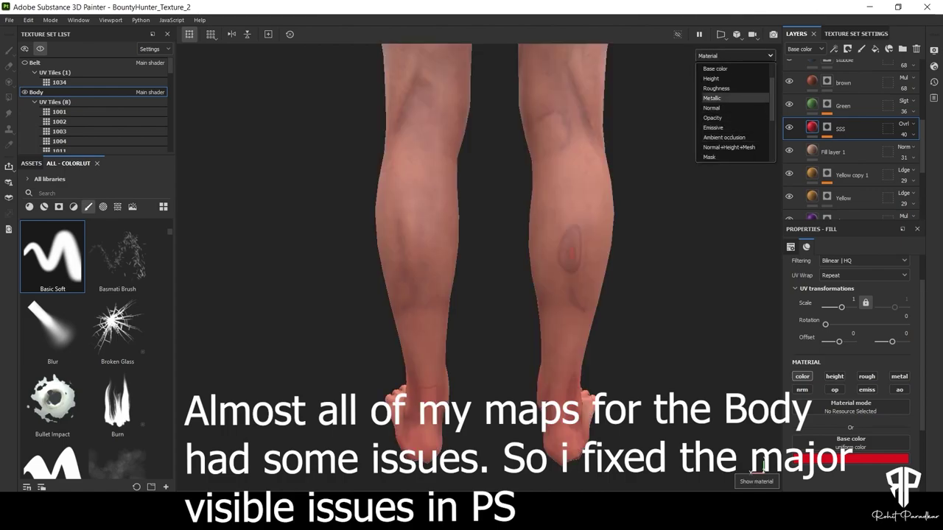
pyautogui.press('b')
pyautogui.press('b')
pyautogui.press('b')
pyautogui.press('b')
pyautogui.press('b')
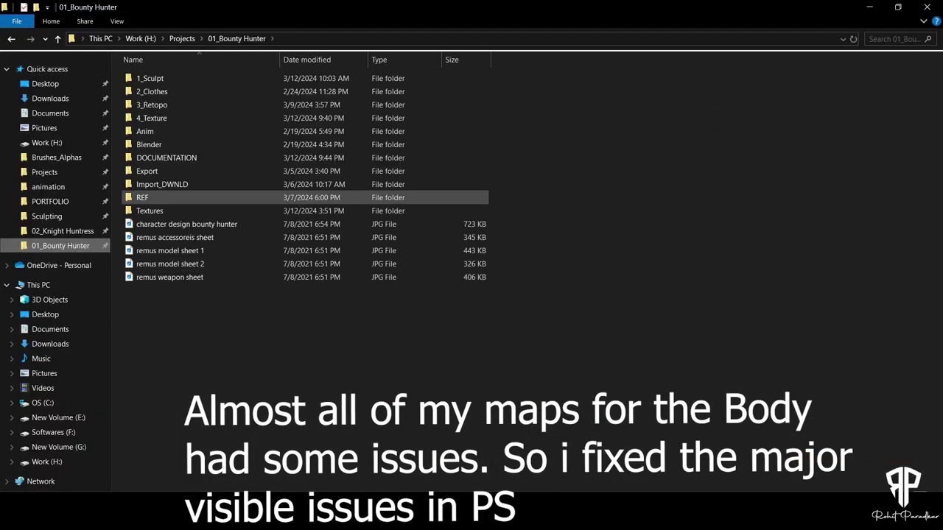
# Open the Map coorections folder in Textures and open Curvature Map from Mesh Body.1013 in Adobe Photoshop 2020.
pyautogui.doubleClick(316, 255)
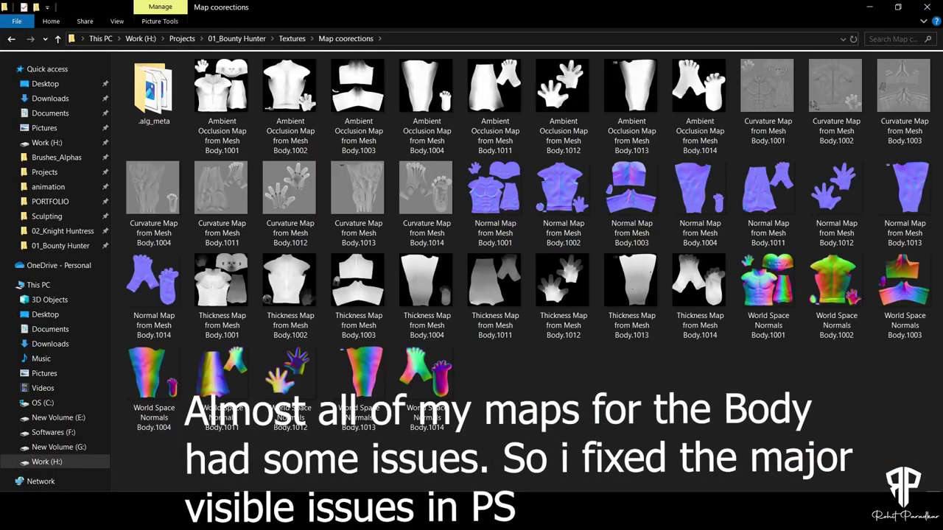
pyautogui.doubleClick(358, 103)
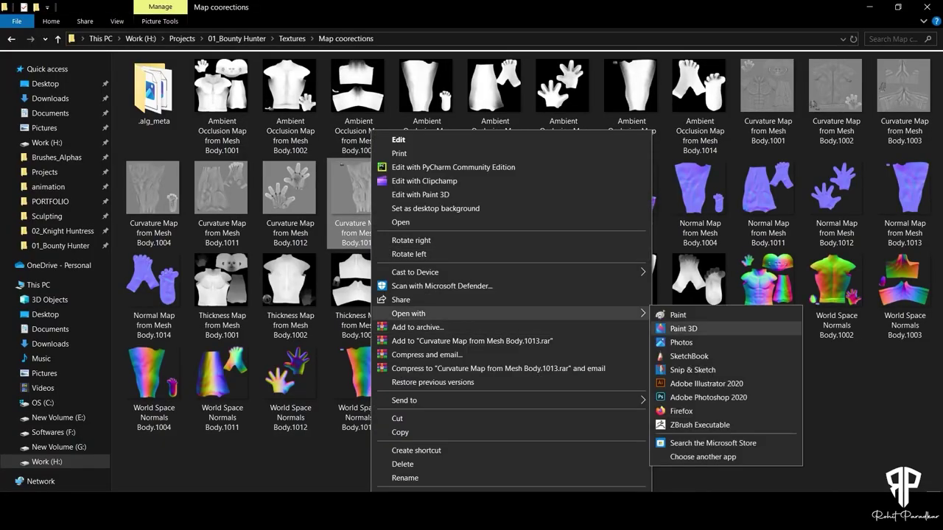
pyautogui.click(800, 394)
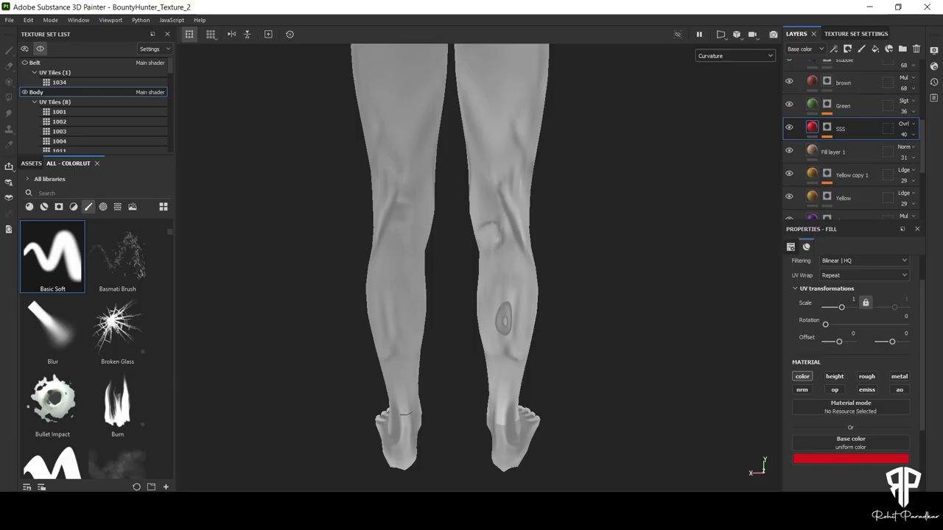
# Find the Body curvature map among the project textures and assign it as the Body texture set's Curvature mesh map.
pyautogui.click(118, 207)
pyautogui.scroll(-10, 117, 295)
pyautogui.click(117, 250)
pyautogui.click(854, 34)
pyautogui.click(825, 157)
pyautogui.click(840, 184)
pyautogui.keyDown('alt'); pyautogui.moveTo(589, 272); pyautogui.dragTo(398, 273); pyautogui.keyUp('alt')
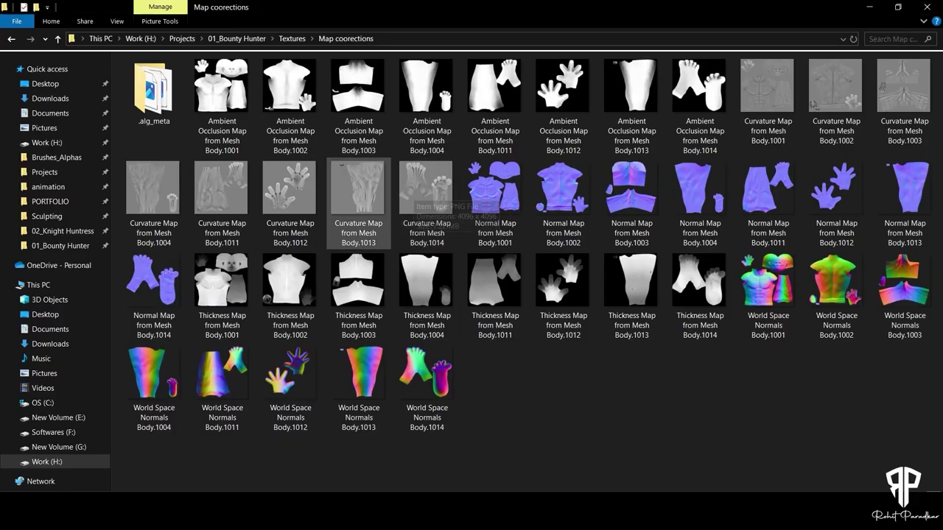
# Look through the curvature map images in the Map coorections folder, including Body.1013 and Body.1001.
pyautogui.doubleClick(364, 190)
pyautogui.press('Left')
pyautogui.press('Left')
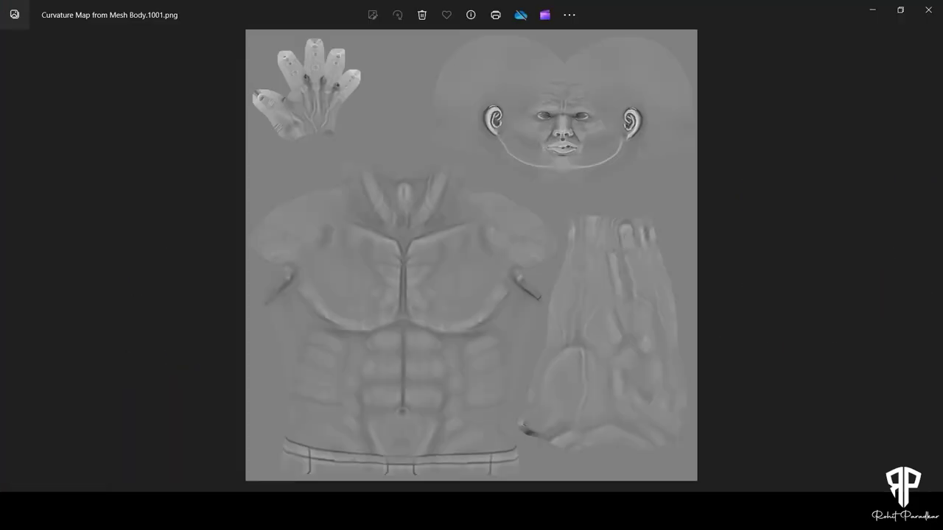
pyautogui.press('Right')
pyautogui.press('Right')
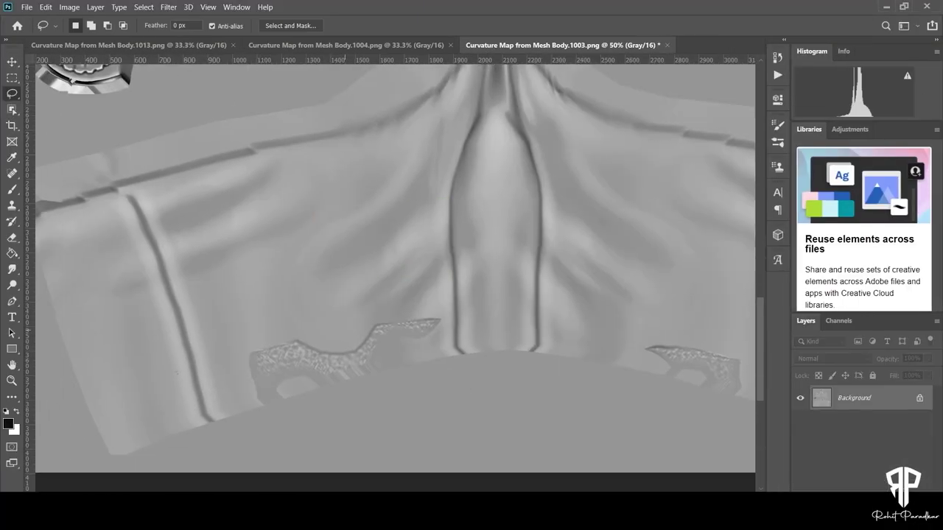
# Lasso the speckled artifact on Curvature Map from Mesh Body.1003, and switch to Substance 3D Painter to inspect the curvature on the body.
pyautogui.moveTo(283, 303); pyautogui.dragTo(292, 369)
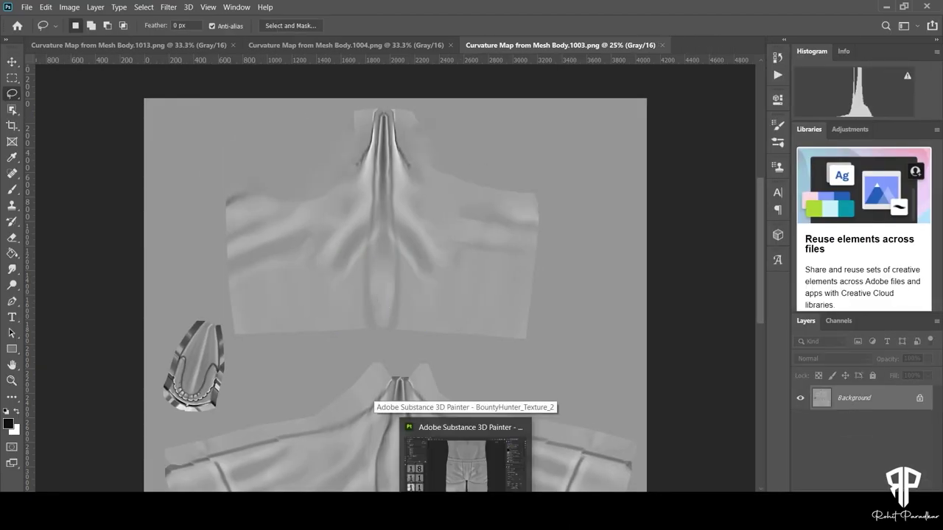
pyautogui.click(442, 423)
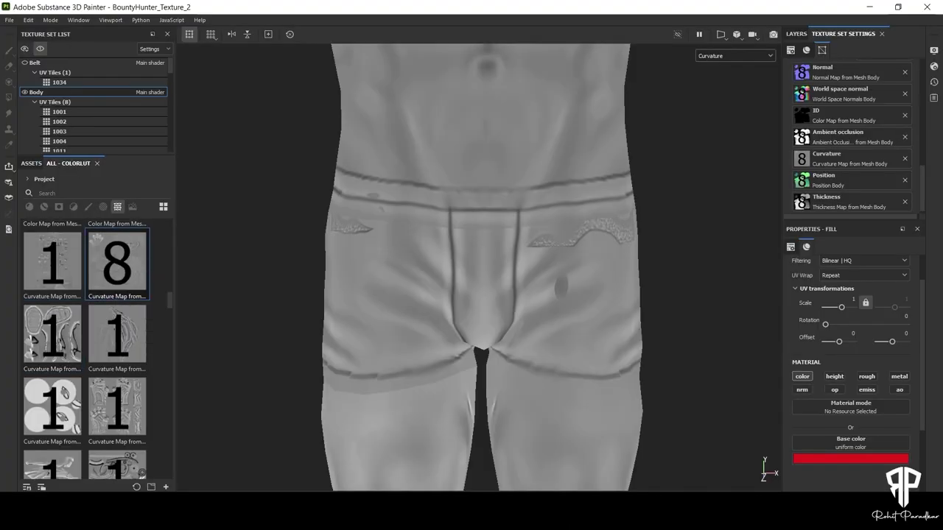
pyautogui.keyDown('alt'); pyautogui.moveTo(589, 269); pyautogui.dragTo(295, 273); pyautogui.keyUp('alt')
pyautogui.keyDown('alt'); pyautogui.moveTo(560, 272); pyautogui.dragTo(412, 280); pyautogui.keyUp('alt')
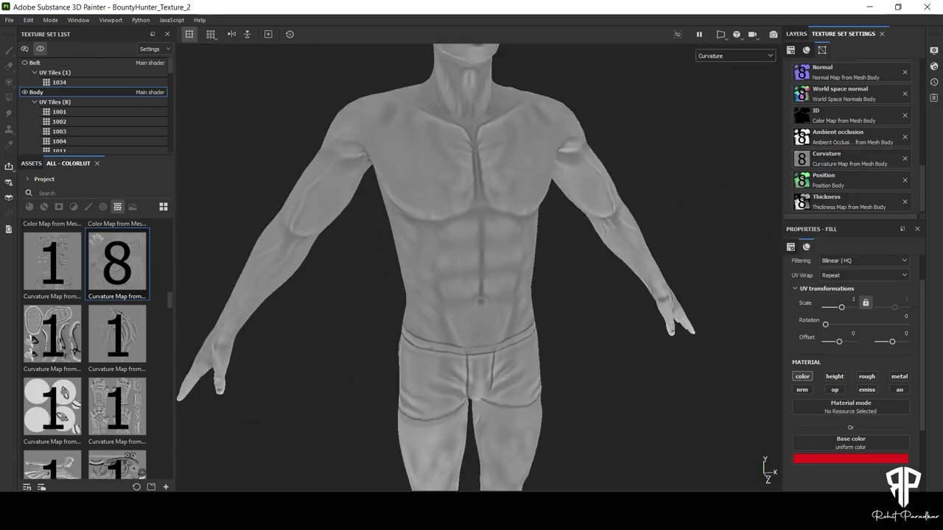
# Return the viewport to the material view, frame the face and collapse the Skin Base folder in the layer stack.
pyautogui.press('m')
pyautogui.keyDown('alt'); pyautogui.moveTo(442, 265); pyautogui.dragTo(560, 280, button='right'); pyautogui.keyUp('alt')
pyautogui.keyDown('alt'); pyautogui.moveTo(472, 147); pyautogui.dragTo(475, 442, button='middle'); pyautogui.keyUp('alt')
pyautogui.keyDown('alt'); pyautogui.moveTo(442, 295); pyautogui.dragTo(475, 269); pyautogui.keyUp('alt')
pyautogui.click(796, 34)
pyautogui.scroll(5, 850, 140)
pyautogui.click(800, 167)
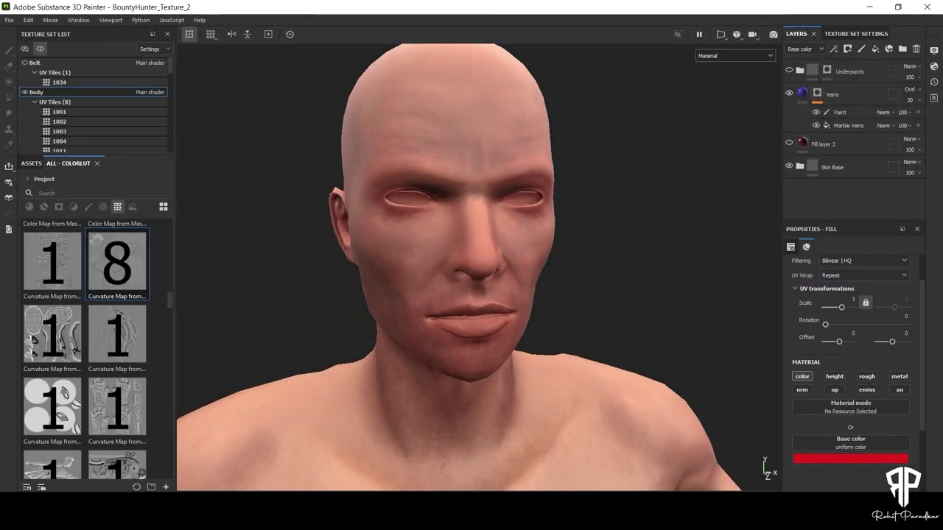
# Duplicate the Veins layer, change the copy's base color to red and select its mask.
pyautogui.click(817, 93)
pyautogui.hotkey('ctrl', 'd')
pyautogui.click(802, 93)
pyautogui.click(851, 459)
pyautogui.click(886, 358)
pyautogui.click(867, 374)
pyautogui.click(817, 93)
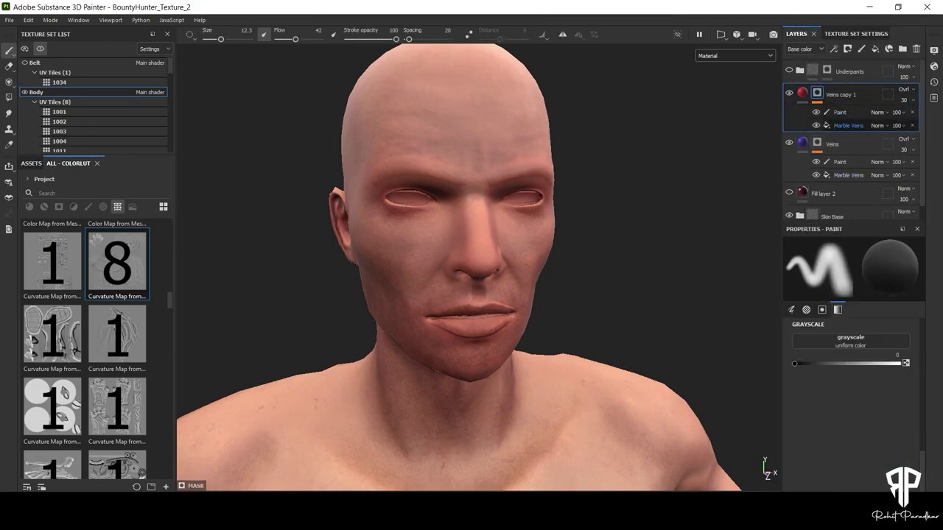
# Open the Marble Veins settings of Veins copy 1 and examine the veins on the scalp up close.
pyautogui.click(848, 125)
pyautogui.scroll(-5, 851, 368)
pyautogui.keyDown('alt'); pyautogui.moveTo(471, 251); pyautogui.dragTo(465, 313); pyautogui.keyUp('alt')
pyautogui.keyDown('alt'); pyautogui.moveTo(465, 295); pyautogui.dragTo(559, 302, button='right'); pyautogui.keyUp('alt')
pyautogui.keyDown('alt'); pyautogui.moveTo(471, 265); pyautogui.dragTo(442, 316); pyautogui.keyUp('alt')
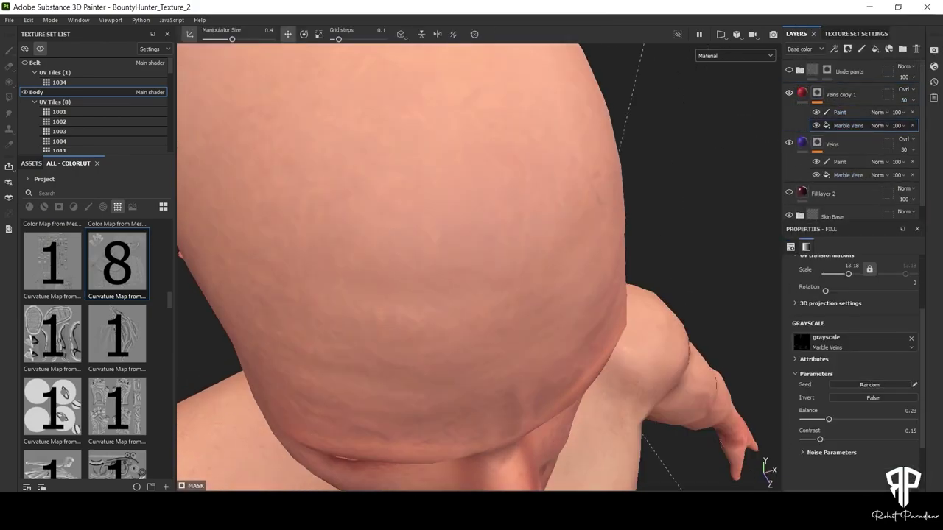
# Select the Veins copy 1 mask and examine the whole body in the Base color view.
pyautogui.click(816, 92)
pyautogui.keyDown('alt'); pyautogui.moveTo(663, 199); pyautogui.dragTo(695, 181); pyautogui.keyUp('alt')
pyautogui.keyDown('alt'); pyautogui.moveTo(694, 181); pyautogui.dragTo(603, 191, button='right'); pyautogui.keyUp('alt')
pyautogui.keyDown('alt'); pyautogui.moveTo(649, 346); pyautogui.dragTo(673, 231); pyautogui.keyUp('alt')
pyautogui.keyDown('alt'); pyautogui.moveTo(673, 231); pyautogui.dragTo(615, 234, button='right'); pyautogui.keyUp('alt')
pyautogui.keyDown('alt'); pyautogui.moveTo(614, 234); pyautogui.dragTo(701, 238); pyautogui.keyUp('alt')
pyautogui.press('c')
pyautogui.press('c')
pyautogui.press('c')
pyautogui.keyDown('alt'); pyautogui.moveTo(701, 238); pyautogui.dragTo(640, 295, button='right'); pyautogui.keyUp('alt')
pyautogui.keyDown('alt'); pyautogui.moveTo(641, 295); pyautogui.dragTo(593, 315); pyautogui.keyUp('alt')
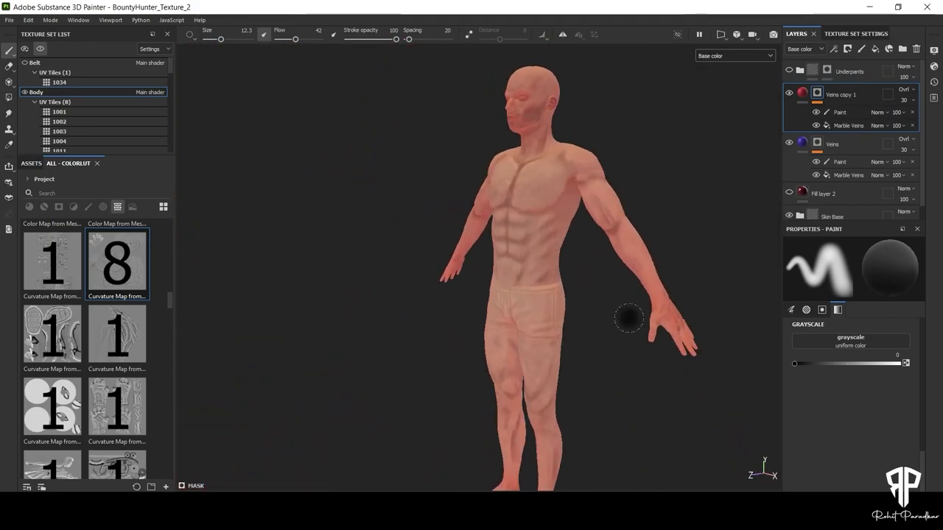
pyautogui.keyDown('alt'); pyautogui.moveTo(593, 314); pyautogui.dragTo(535, 460, button='middle'); pyautogui.keyUp('alt')
pyautogui.keyDown('alt'); pyautogui.moveTo(535, 442); pyautogui.dragTo(611, 383, button='right'); pyautogui.keyUp('alt')
pyautogui.moveTo(567, 279)
pyautogui.keyDown('alt'); pyautogui.mouseDown()
pyautogui.moveTo(661, 258)
pyautogui.moveTo(710, 259)
pyautogui.moveTo(643, 298)
pyautogui.moveTo(639, 286)
pyautogui.mouseUp(); pyautogui.keyUp('alt')
# Add a fill layer above Veins copy 1 and open the list of channels to add to the Body texture set.
pyautogui.click(802, 93)
pyautogui.click(802, 116)
pyautogui.scroll(-2, 810, 125)
pyautogui.click(827, 172)
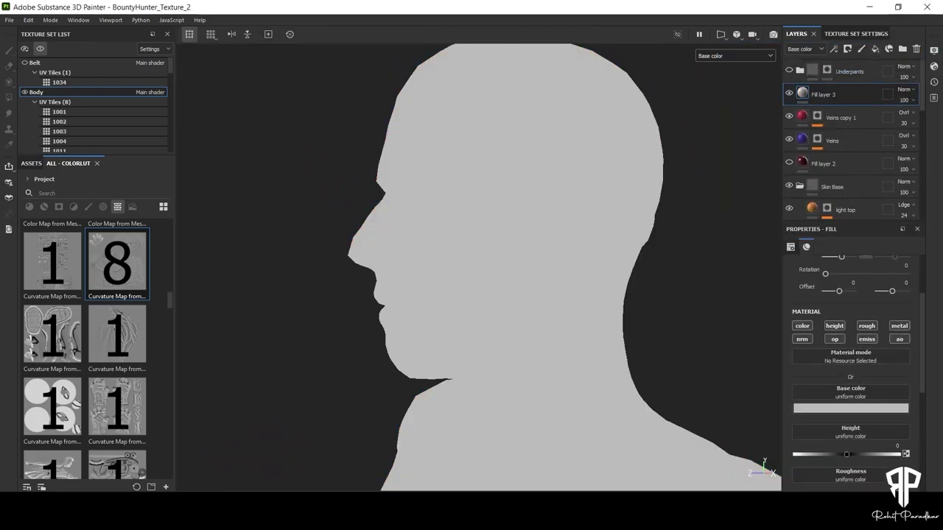
pyautogui.click(843, 34)
pyautogui.scroll(-2, 847, 133)
pyautogui.click(905, 155)
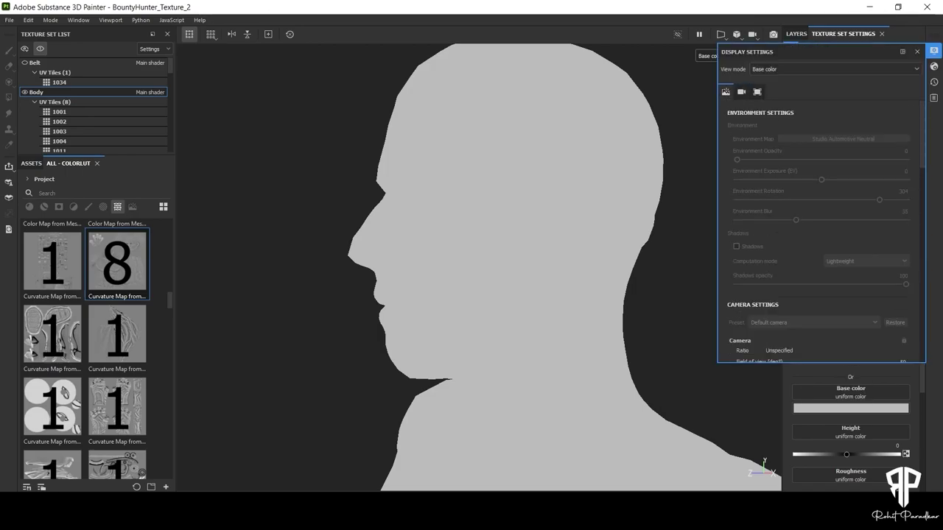
# Return to the material view, set the Main shader to pbr-metal-rough, and open the Body texture set's list of additional channels.
pyautogui.press('m')
pyautogui.click(934, 66)
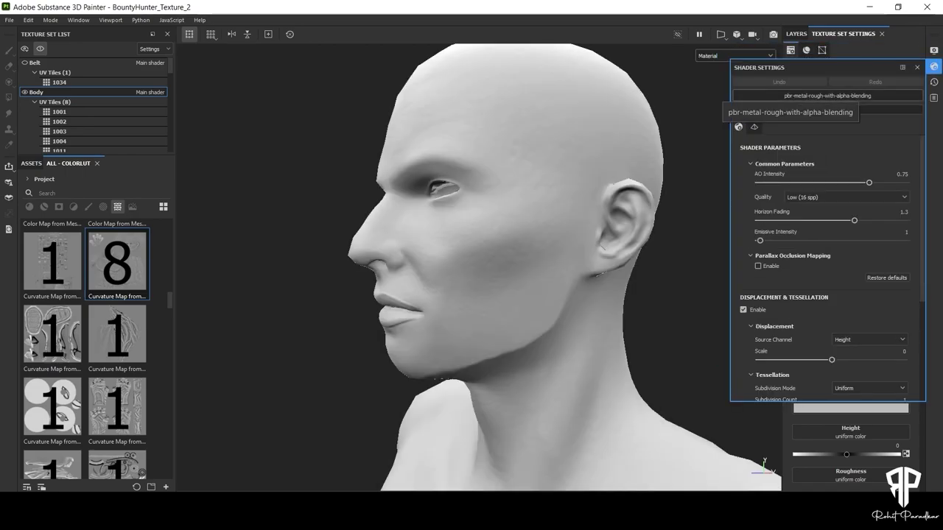
pyautogui.click(859, 95)
pyautogui.click(915, 68)
pyautogui.click(753, 126)
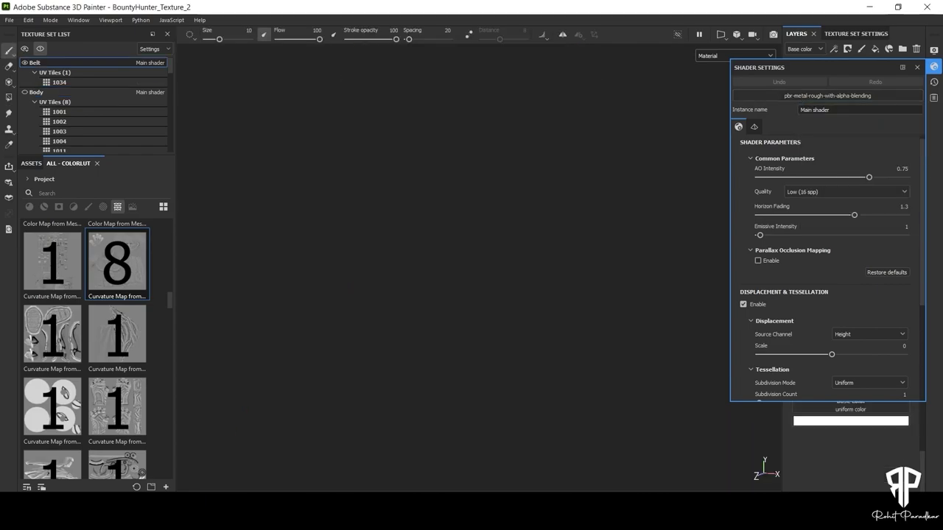
pyautogui.click(790, 95)
pyautogui.click(894, 157)
pyautogui.click(45, 92)
pyautogui.click(791, 97)
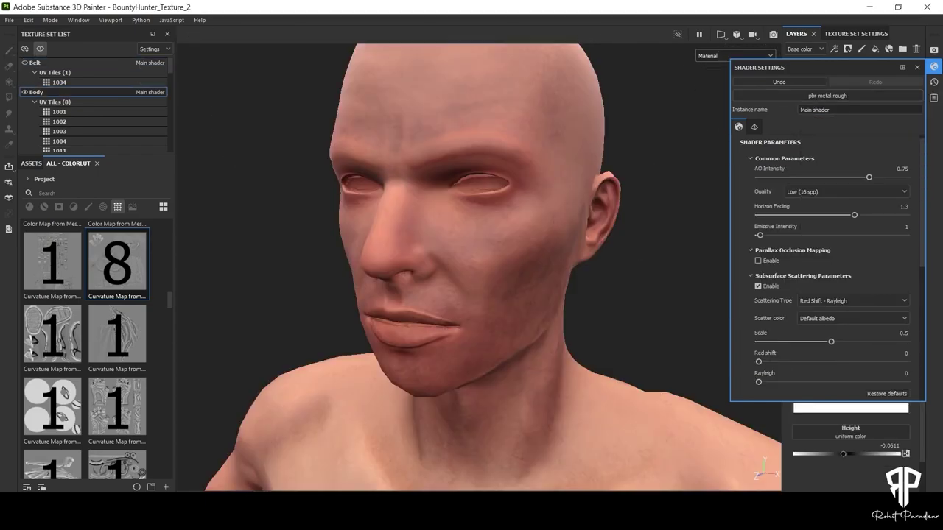
pyautogui.click(867, 186)
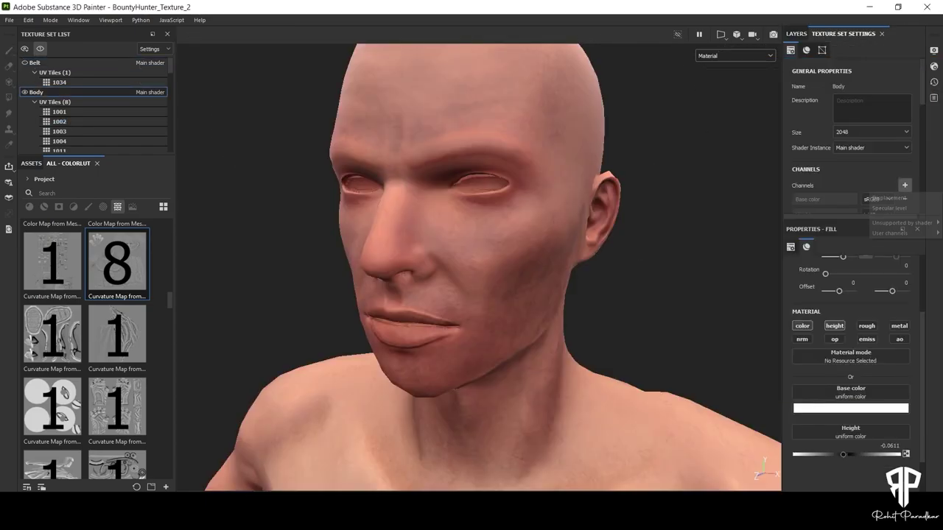
pyautogui.moveTo(902, 223)
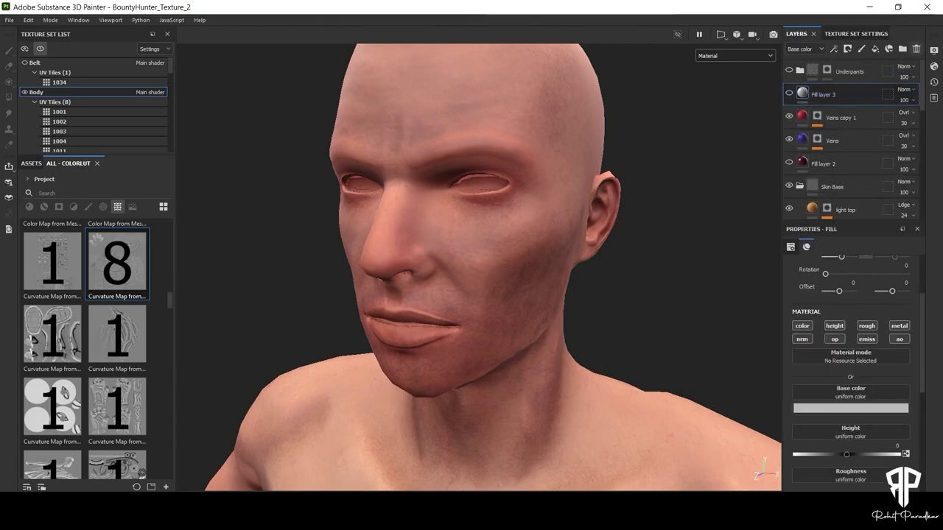
# Rename Fill layer 2 as "Blood".
pyautogui.doubleClick(826, 139)
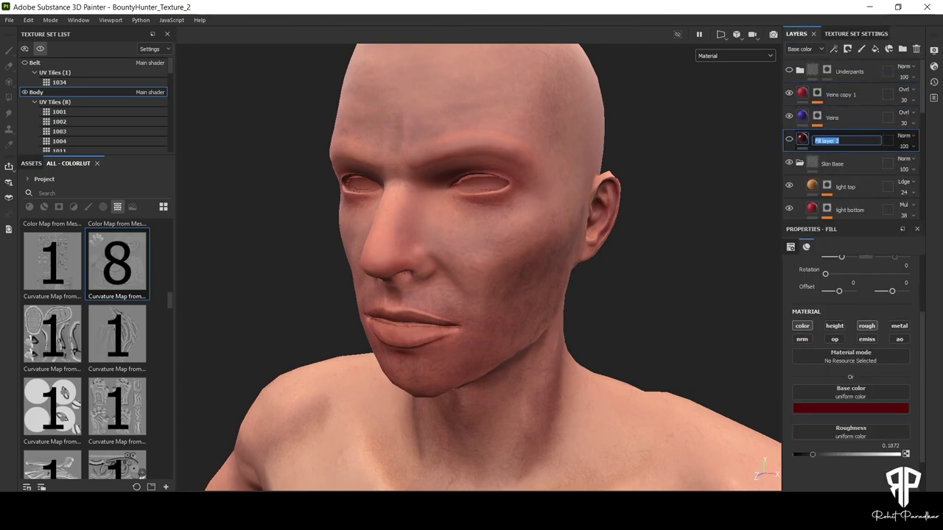
pyautogui.scroll(-10, 479, 267)
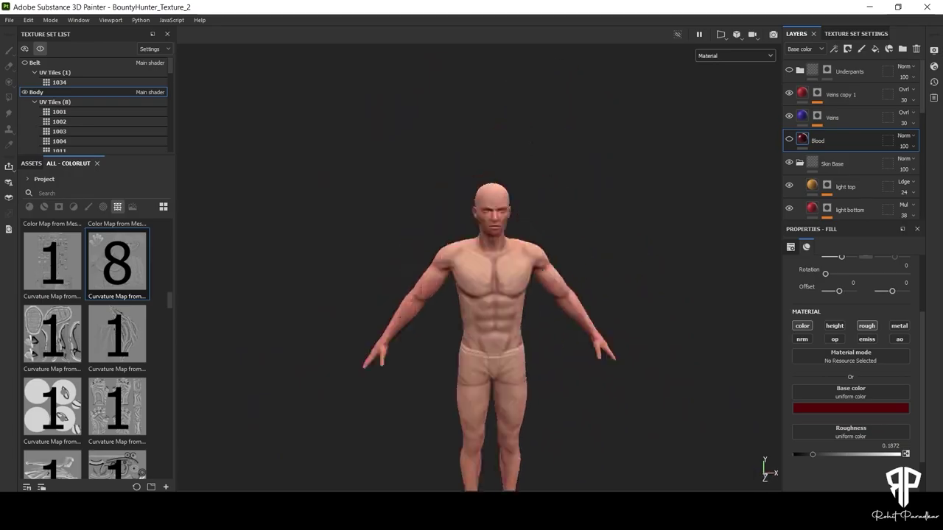
pyautogui.scroll(7, 479, 266)
pyautogui.hotkey('alt', 'Tab')
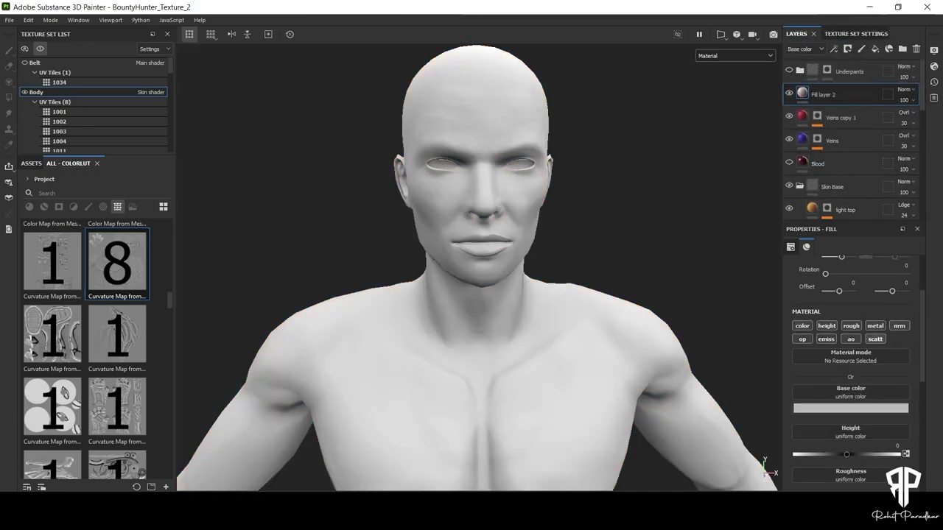
# Set the new fill layer's scattering to 1, frame the face and open the shader settings.
pyautogui.moveTo(794, 414); pyautogui.dragTo(899, 415)
pyautogui.scroll(3, 479, 221)
pyautogui.keyDown('alt'); pyautogui.moveTo(478, 244); pyautogui.dragTo(523, 258); pyautogui.keyUp('alt')
pyautogui.click(934, 67)
pyautogui.scroll(-5, 828, 257)
# Set the subsurface scattering sample count to 14 in the display settings.
pyautogui.click(934, 50)
pyautogui.scroll(-5, 821, 257)
pyautogui.moveTo(764, 262); pyautogui.dragTo(757, 261)
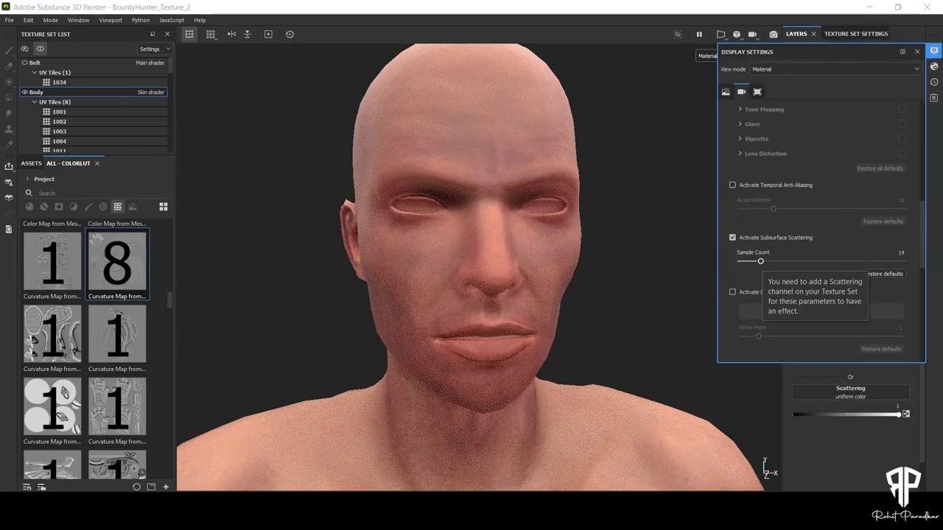
# Open the Skin shader's subsurface scattering parameters and set the scale to 0.5.
pyautogui.click(934, 66)
pyautogui.scroll(-4, 828, 280)
pyautogui.scroll(3, 827, 280)
pyautogui.moveTo(831, 312)
pyautogui.mouseDown()
pyautogui.moveTo(765, 312)
pyautogui.moveTo(832, 312)
pyautogui.mouseUp()
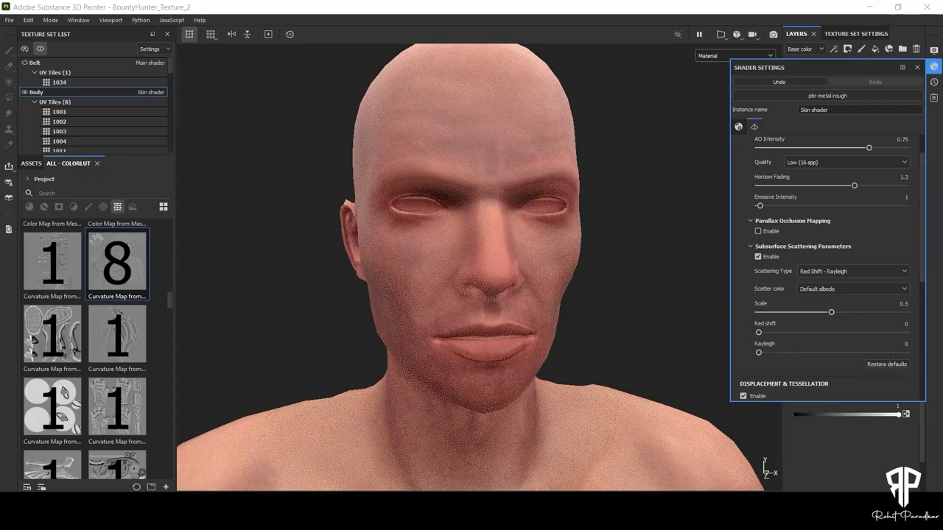
# Enable the base color on Fill layer 2 alongside scattering and pick a saturated red.
pyautogui.click(917, 67)
pyautogui.click(802, 326)
pyautogui.click(851, 410)
pyautogui.click(872, 314)
# Mask Fill layer 2 with a fill effect that uses the body mesh's thickness map.
pyautogui.rightClick(837, 94)
pyautogui.rightClick(816, 93)
pyautogui.rightClick(817, 92)
pyautogui.click(847, 188)
pyautogui.click(851, 326)
pyautogui.write('thick')
pyautogui.click(847, 378)
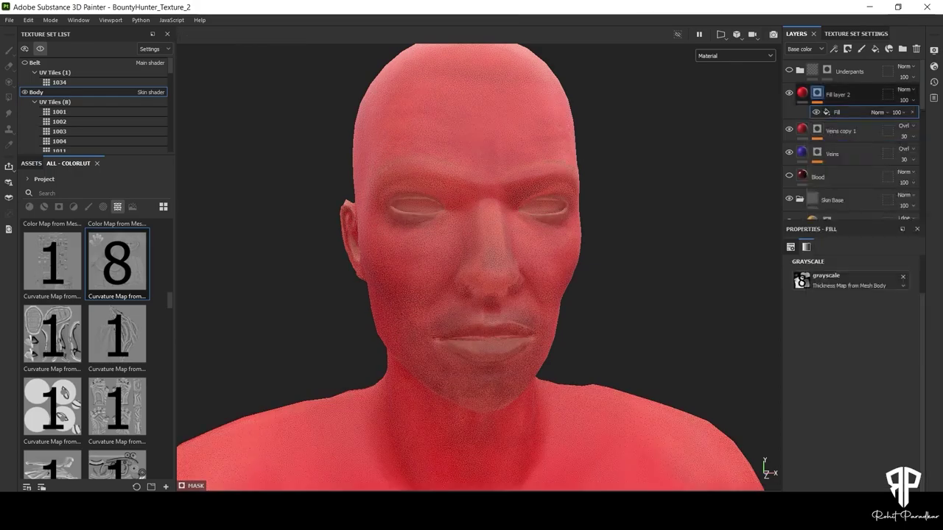
# Add a Levels effect to Fill layer 2's mask and invert it.
pyautogui.rightClick(817, 93)
pyautogui.click(847, 201)
pyautogui.click(879, 338)
pyautogui.scroll(-5, 479, 269)
pyautogui.keyDown('alt'); pyautogui.moveTo(441, 294); pyautogui.dragTo(471, 298); pyautogui.keyUp('alt')
pyautogui.scroll(6, 479, 269)
pyautogui.scroll(-3, 479, 269)
# Lower the Skin shader's subsurface scattering scale to 0.02 and toggle the scattering off and on to compare.
pyautogui.click(934, 66)
pyautogui.moveTo(831, 313); pyautogui.dragTo(762, 312)
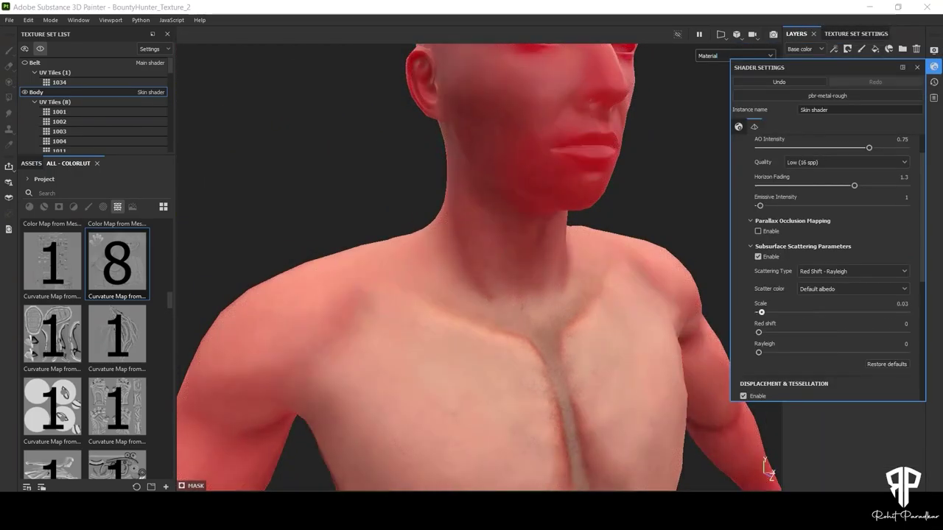
pyautogui.keyDown('alt'); pyautogui.moveTo(530, 294); pyautogui.dragTo(494, 291); pyautogui.keyUp('alt')
pyautogui.scroll(-4, 478, 269)
pyautogui.click(758, 256)
pyautogui.click(758, 256)
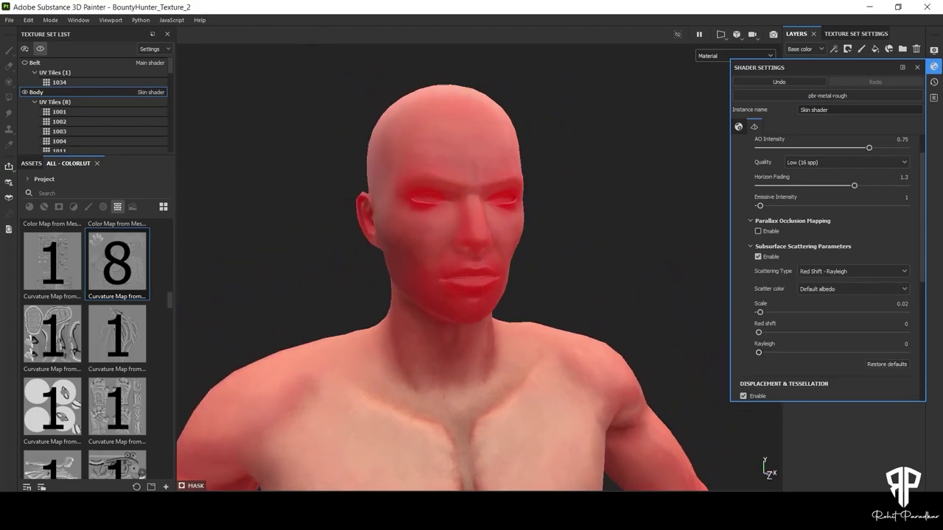
# Adjust the Levels on Fill layer 2's thickness mask and change the layer's base color to the softer red bc3232.
pyautogui.scroll(4, 457, 269)
pyautogui.click(934, 66)
pyautogui.click(855, 34)
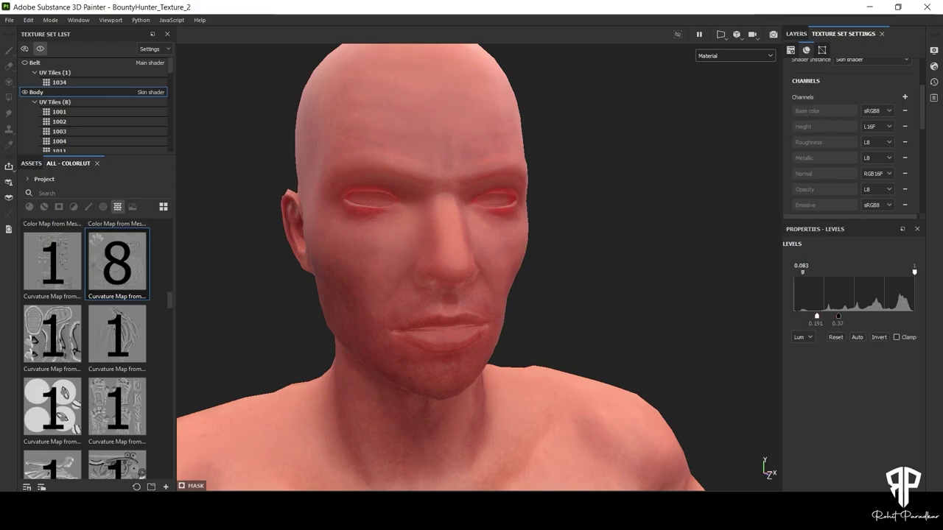
pyautogui.moveTo(793, 316); pyautogui.dragTo(802, 316)
pyautogui.scroll(-4, 442, 269)
pyautogui.keyDown('alt'); pyautogui.moveTo(479, 273); pyautogui.dragTo(434, 274); pyautogui.keyUp('alt')
pyautogui.scroll(4, 442, 269)
pyautogui.moveTo(812, 273); pyautogui.dragTo(799, 272)
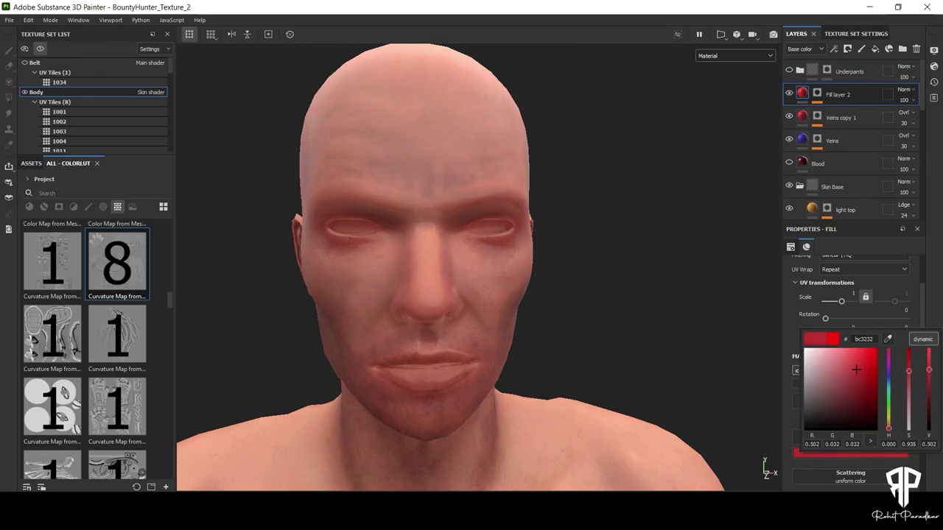
# Set Fill layer 2's opacity to 26 and open the Levels effect on its mask.
pyautogui.scroll(-4, 479, 268)
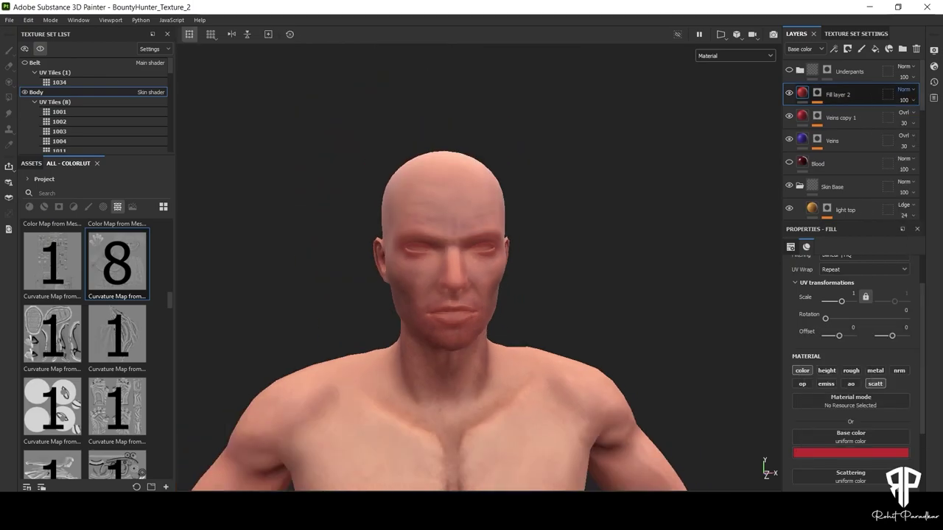
pyautogui.scroll(2, 439, 294)
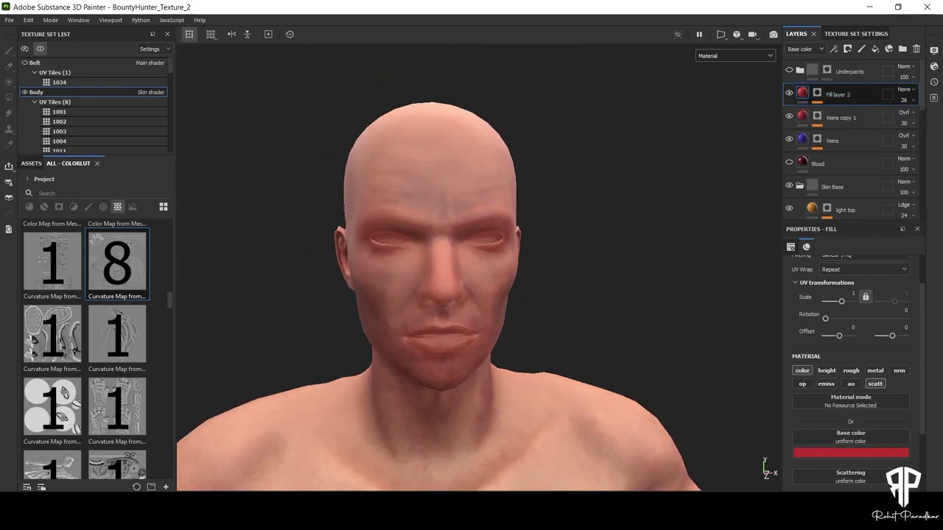
pyautogui.click(817, 102)
pyautogui.click(841, 113)
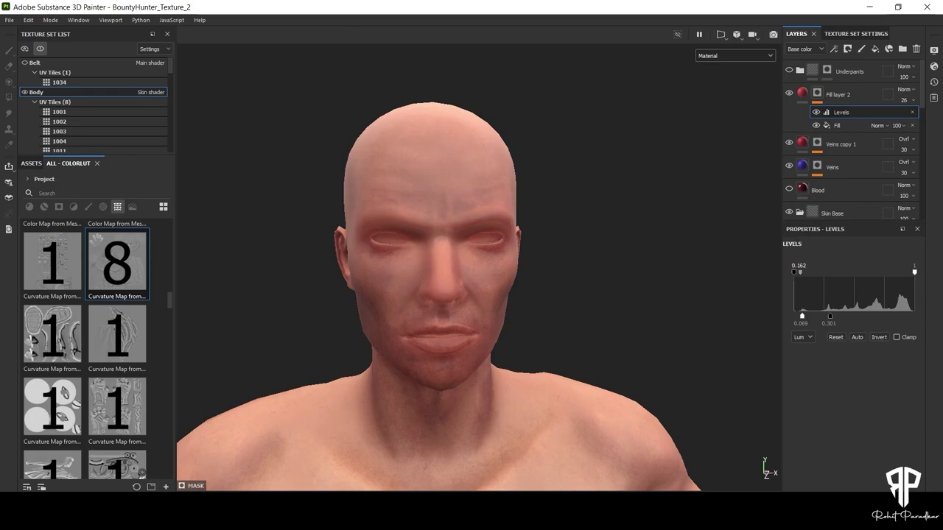
# Set the Skin shader's subsurface scattering scale to 0.01 and tune the mask's Levels to 0.057 and 0.203.
pyautogui.click(934, 66)
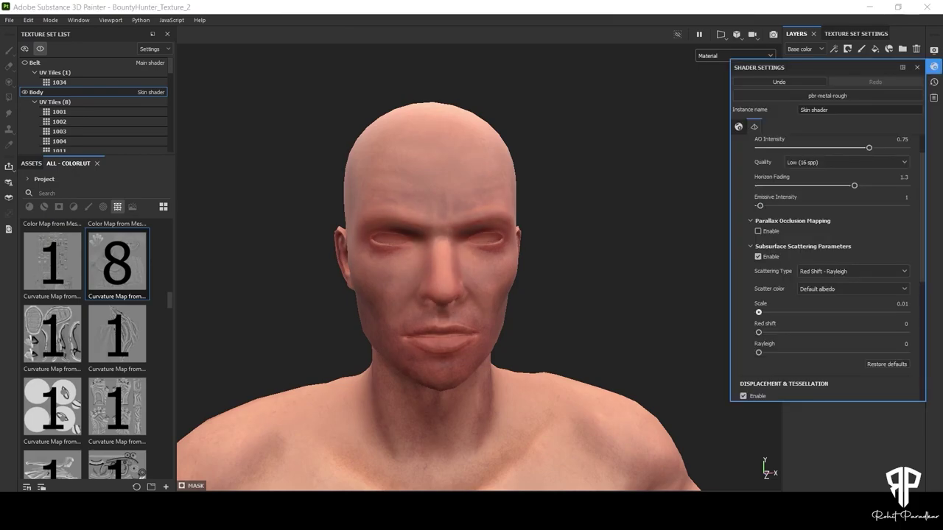
pyautogui.click(933, 67)
pyautogui.scroll(-2, 442, 279)
pyautogui.keyDown('alt'); pyautogui.moveTo(442, 294); pyautogui.dragTo(516, 294); pyautogui.keyUp('alt')
pyautogui.keyDown('alt'); pyautogui.moveTo(442, 310); pyautogui.dragTo(472, 255, button='middle'); pyautogui.keyUp('alt')
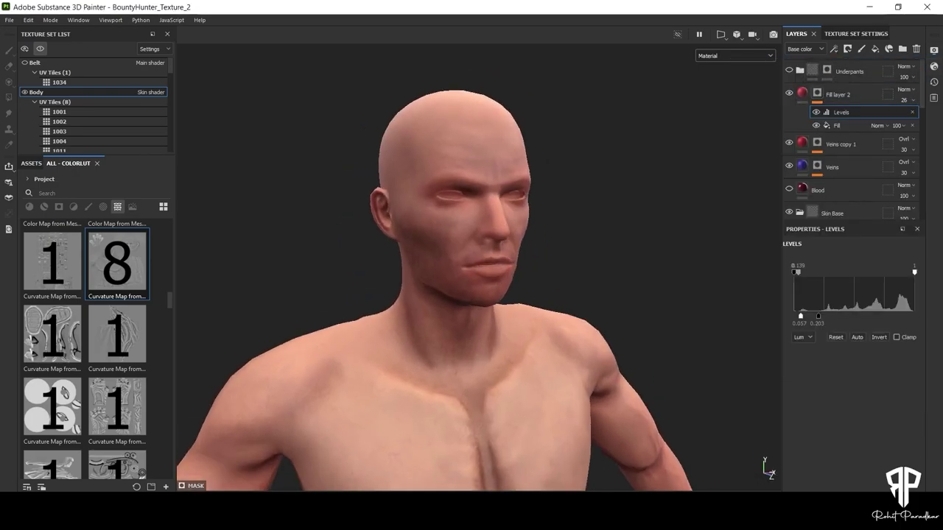
# Rename Fill layer 2 as "SSS2" and the two vein layers as "Veins Red" and "Veins Blue".
pyautogui.doubleClick(840, 95)
pyautogui.write('SSS')
pyautogui.doubleClick(841, 145)
pyautogui.write('Veins Red')
pyautogui.doubleClick(833, 167)
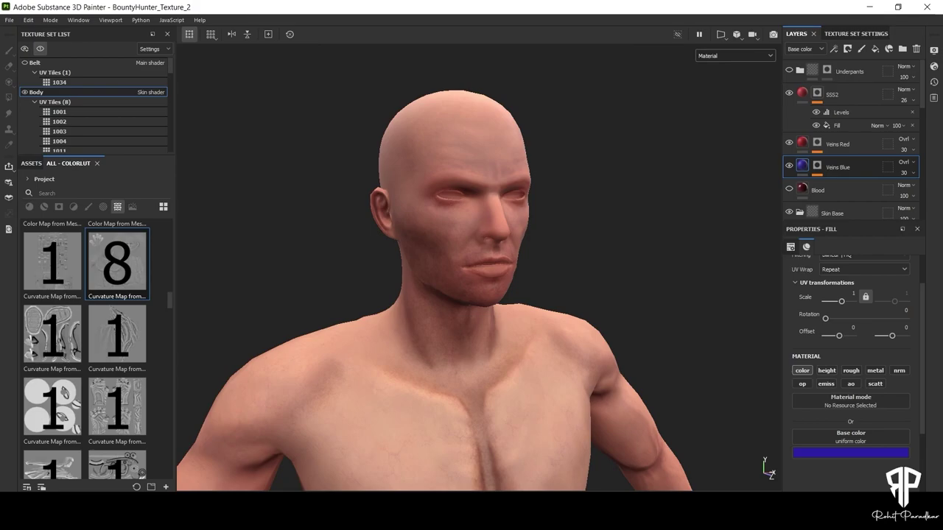
# Examine the body in the individual channel views and check the Body texture set settings.
pyautogui.press('c')
pyautogui.press('c')
pyautogui.press('c')
pyautogui.scroll(2, 464, 280)
pyautogui.click(856, 34)
pyautogui.keyDown('alt'); pyautogui.moveTo(500, 280); pyautogui.dragTo(475, 295); pyautogui.keyUp('alt')
pyautogui.scroll(-2, 850, 147)
pyautogui.click(797, 34)
# Add a roughness-only fill layer named "wrinklesroughness" at the top of the Skin Base group with roughness about 0.13.
pyautogui.scroll(-3, 846, 144)
pyautogui.click(846, 120)
pyautogui.click(875, 49)
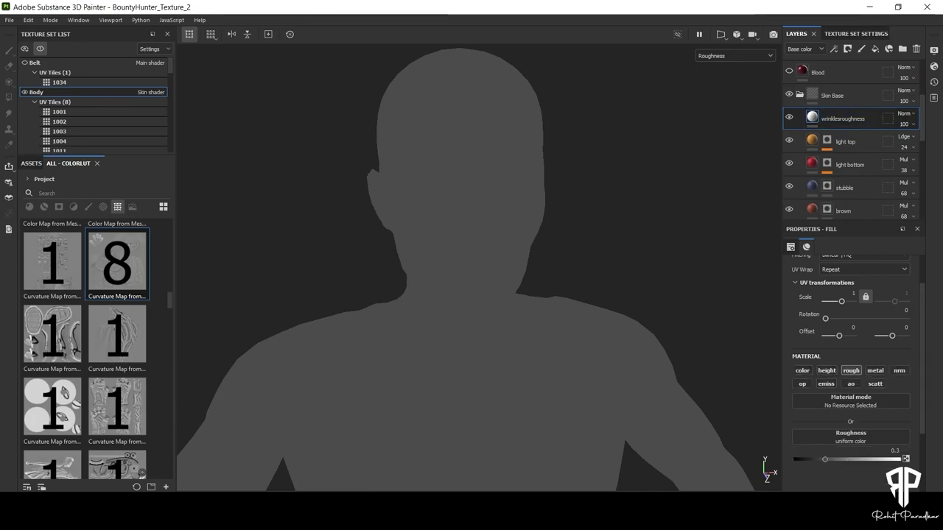
pyautogui.moveTo(825, 459); pyautogui.dragTo(810, 460)
# Give wrinklesroughness a mask with a fill effect that uses the curvature map.
pyautogui.rightClick(832, 117)
pyautogui.click(836, 138)
pyautogui.rightClick(826, 118)
pyautogui.click(826, 405)
pyautogui.click(850, 374)
pyautogui.write('carv')
pyautogui.click(891, 264)
pyautogui.keyDown('alt'); pyautogui.moveTo(472, 295); pyautogui.dragTo(482, 281); pyautogui.keyUp('alt')
# Return to the material view and raise the wrinklesroughness layer's roughness to about 0.5.
pyautogui.click(826, 117)
pyautogui.click(811, 117)
pyautogui.press('c')
pyautogui.click(735, 56)
pyautogui.click(715, 67)
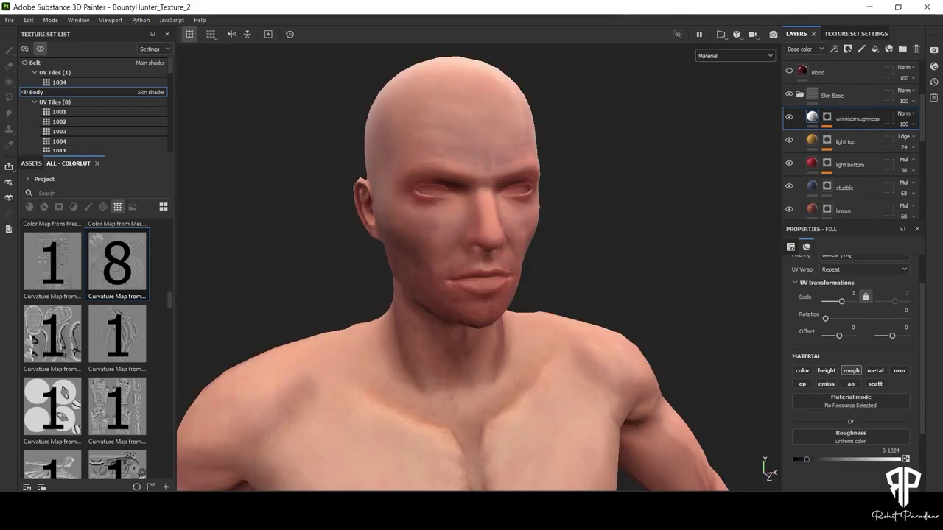
pyautogui.scroll(3, 471, 265)
pyautogui.keyDown('alt'); pyautogui.moveTo(471, 265); pyautogui.dragTo(497, 261); pyautogui.keyUp('alt')
pyautogui.moveTo(804, 460); pyautogui.dragTo(846, 460)
pyautogui.keyDown('alt'); pyautogui.moveTo(486, 265); pyautogui.dragTo(462, 258); pyautogui.keyUp('alt')
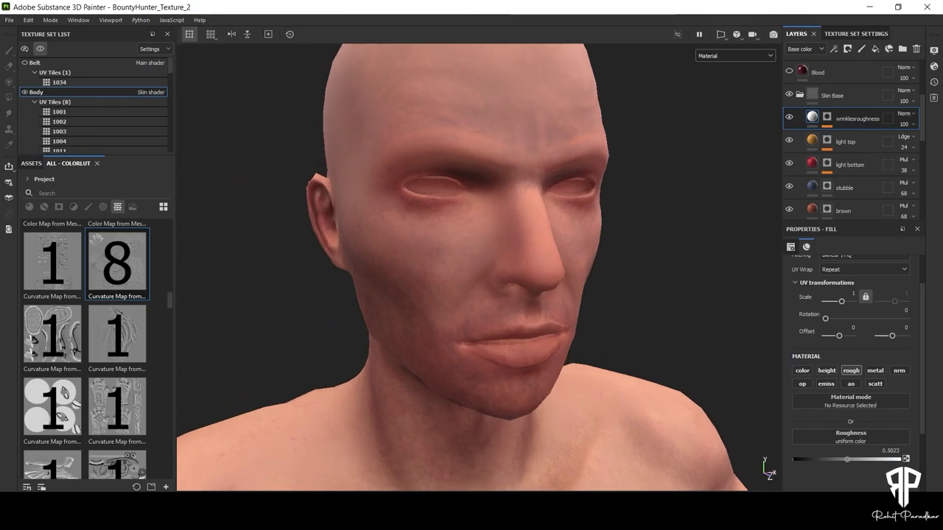
# Try another blending mode on wrinklesroughness and lower its roughness to about 0.19.
pyautogui.click(805, 49)
pyautogui.click(804, 77)
pyautogui.click(906, 114)
pyautogui.click(888, 160)
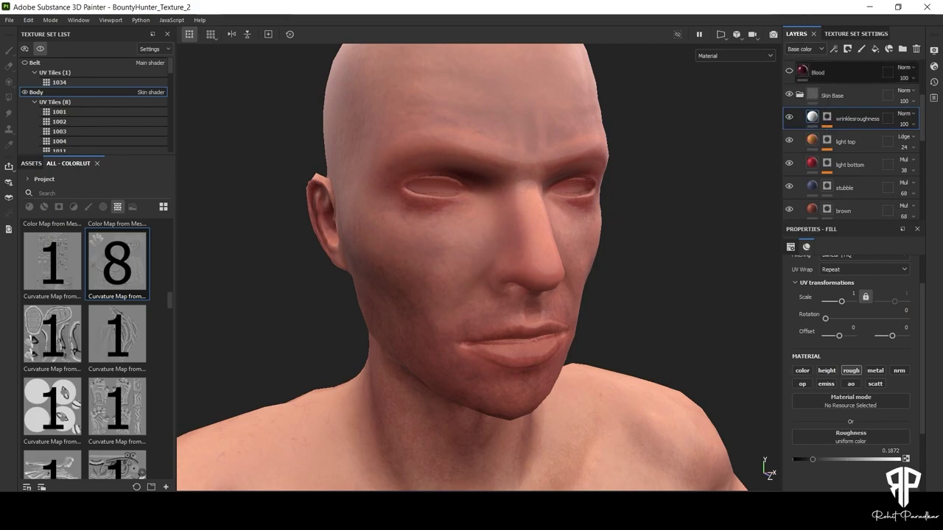
pyautogui.keyDown('alt'); pyautogui.moveTo(501, 268); pyautogui.dragTo(531, 268); pyautogui.keyUp('alt')
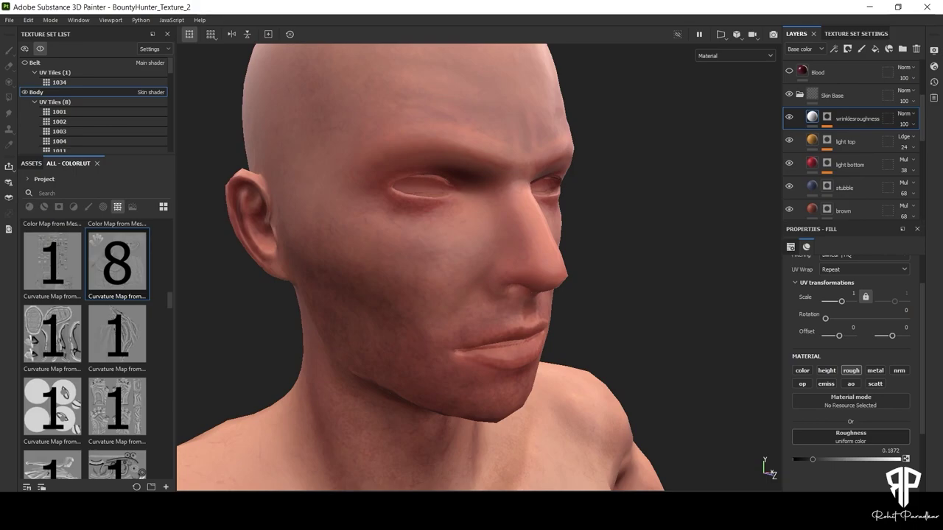
# Add a roughness-only fill layer directly below wrinklesroughness with roughness about 0.58.
pyautogui.click(875, 49)
pyautogui.moveTo(835, 118); pyautogui.dragTo(835, 151)
pyautogui.keyDown('alt'); pyautogui.click(851, 370); pyautogui.keyUp('alt')
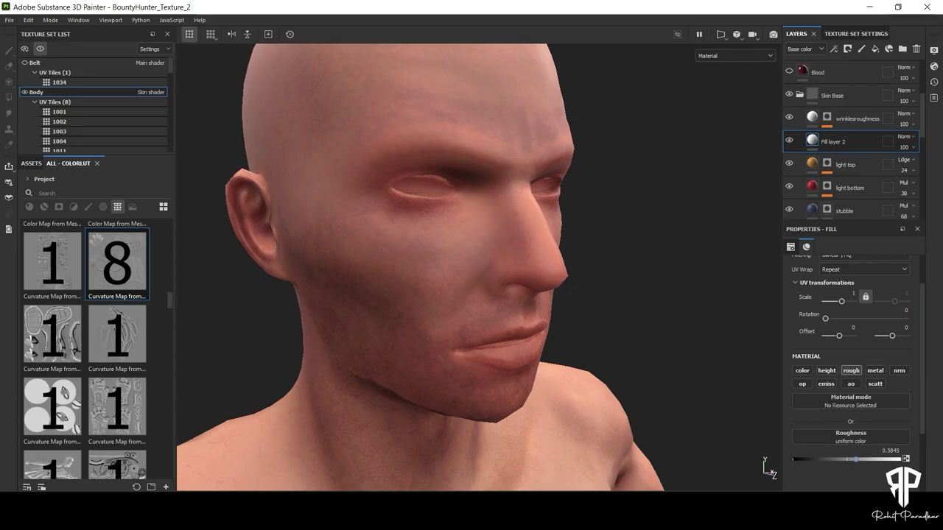
# Show the roughness channel, rename the lower fill layer as "baseroughness" and set its roughness to about 0.33.
pyautogui.click(826, 117)
pyautogui.click(811, 117)
pyautogui.press('c')
pyautogui.press('c')
pyautogui.press('c')
pyautogui.press('c')
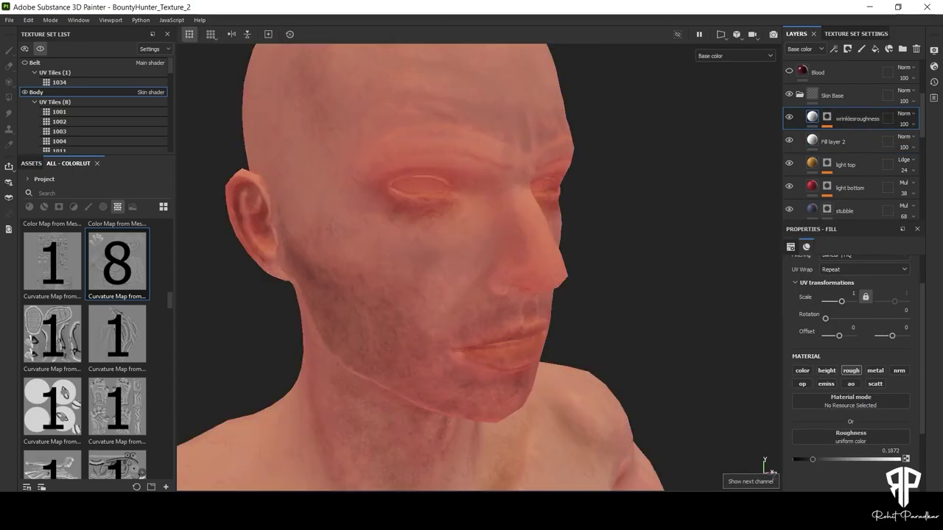
pyautogui.click(833, 141)
pyautogui.moveTo(832, 459); pyautogui.dragTo(826, 460)
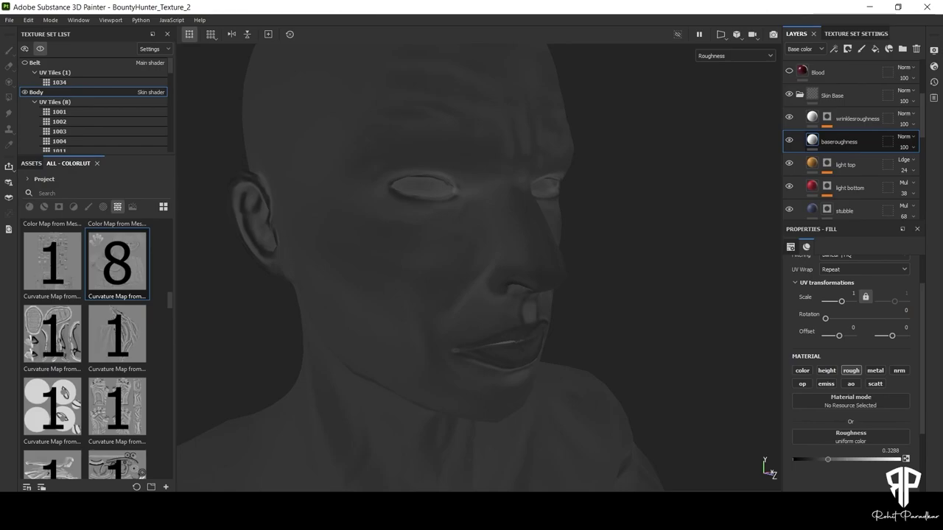
# Return to the material view and compare the face with the wrinklesroughness layer hidden and shown.
pyautogui.press('m')
pyautogui.keyDown('alt'); pyautogui.moveTo(516, 265); pyautogui.dragTo(471, 266); pyautogui.keyUp('alt')
pyautogui.keyDown('alt'); pyautogui.moveTo(471, 265); pyautogui.dragTo(515, 265, button='right'); pyautogui.keyUp('alt')
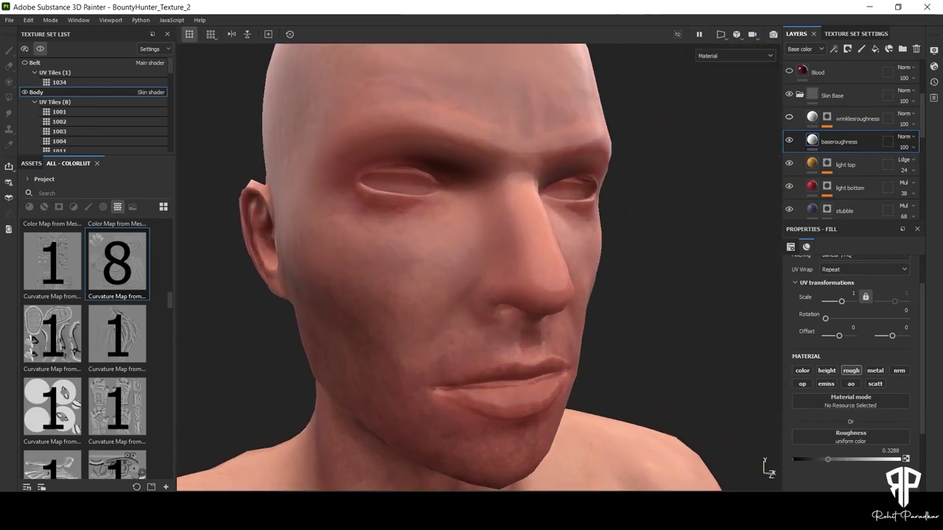
pyautogui.click(857, 118)
pyautogui.keyDown('alt'); pyautogui.moveTo(471, 295); pyautogui.dragTo(489, 302); pyautogui.keyUp('alt')
pyautogui.click(789, 117)
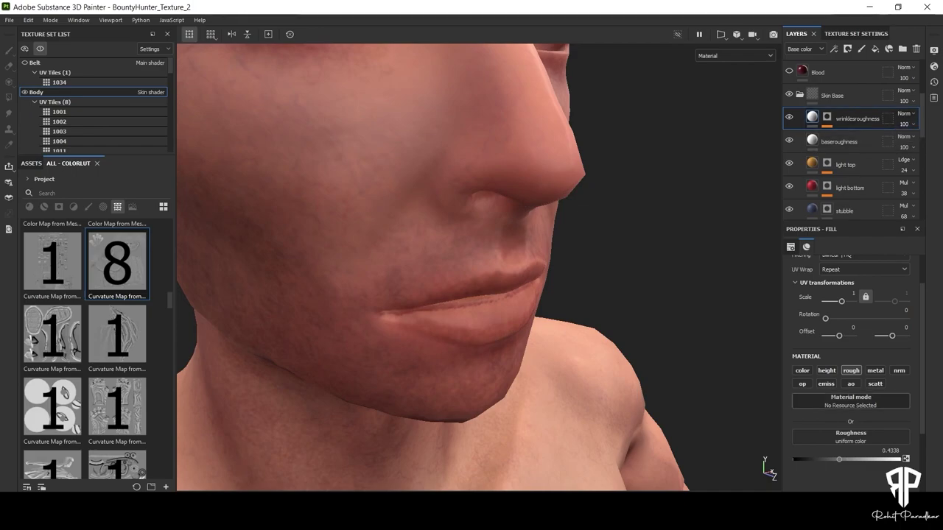
# Set the wrinklesroughness layer's roughness to about 0.67 and check it in the channel and material views.
pyautogui.moveTo(878, 459); pyautogui.dragTo(865, 459)
pyautogui.keyDown('alt'); pyautogui.moveTo(516, 265); pyautogui.dragTo(442, 265, button='right'); pyautogui.keyUp('alt')
pyautogui.press('c')
pyautogui.press('c')
pyautogui.press('c')
pyautogui.keyDown('alt'); pyautogui.moveTo(516, 266); pyautogui.dragTo(471, 273); pyautogui.keyUp('alt')
pyautogui.press('m')
pyautogui.keyDown('alt'); pyautogui.moveTo(471, 273); pyautogui.dragTo(412, 273, button='right'); pyautogui.keyUp('alt')
pyautogui.keyDown('alt'); pyautogui.moveTo(471, 272); pyautogui.dragTo(427, 276); pyautogui.keyUp('alt')
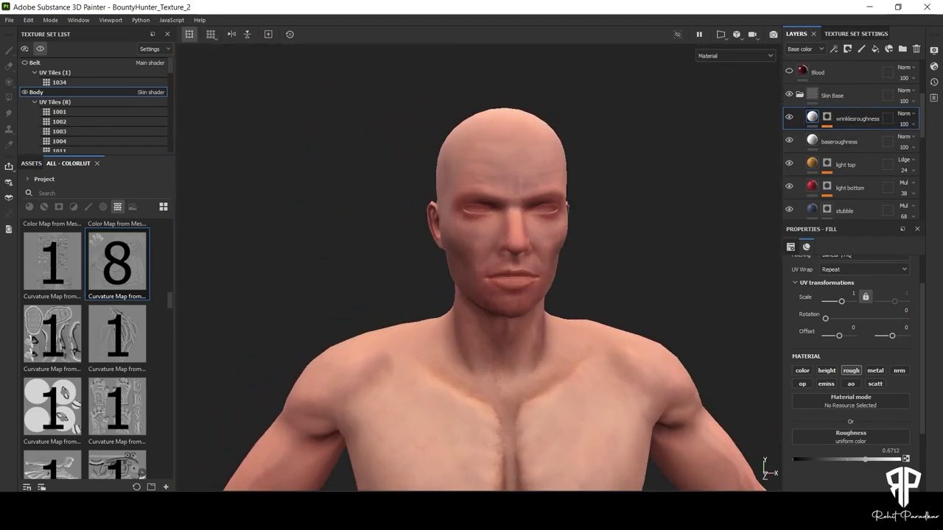
# Examine the skin material over the whole body from several sides and distances.
pyautogui.keyDown('alt'); pyautogui.moveTo(472, 265); pyautogui.dragTo(398, 265, button='right'); pyautogui.keyUp('alt')
pyautogui.keyDown('alt'); pyautogui.moveTo(471, 368); pyautogui.dragTo(471, 162, button='middle'); pyautogui.keyUp('alt')
pyautogui.keyDown('alt'); pyautogui.moveTo(442, 265); pyautogui.dragTo(545, 268); pyautogui.keyUp('alt')
pyautogui.keyDown('alt'); pyautogui.moveTo(472, 265); pyautogui.dragTo(537, 265, button='right'); pyautogui.keyUp('alt')
pyautogui.keyDown('alt'); pyautogui.moveTo(545, 265); pyautogui.dragTo(412, 265); pyautogui.keyUp('alt')
pyautogui.keyDown('alt'); pyautogui.moveTo(471, 177); pyautogui.dragTo(471, 369, button='middle'); pyautogui.keyUp('alt')
pyautogui.keyDown('alt'); pyautogui.moveTo(472, 265); pyautogui.dragTo(515, 265, button='right'); pyautogui.keyUp('alt')
pyautogui.keyDown('alt'); pyautogui.moveTo(515, 265); pyautogui.dragTo(442, 268); pyautogui.keyUp('alt')
pyautogui.keyDown('alt'); pyautogui.moveTo(441, 269); pyautogui.dragTo(413, 268, button='right'); pyautogui.keyUp('alt')
pyautogui.keyDown('alt'); pyautogui.moveTo(412, 269); pyautogui.dragTo(478, 267); pyautogui.keyUp('alt')
pyautogui.keyDown('alt'); pyautogui.moveTo(471, 221); pyautogui.dragTo(471, 291, button='middle'); pyautogui.keyUp('alt')
pyautogui.keyDown('alt'); pyautogui.moveTo(472, 269); pyautogui.dragTo(538, 269, button='right'); pyautogui.keyUp('alt')
pyautogui.scroll(3, 850, 147)
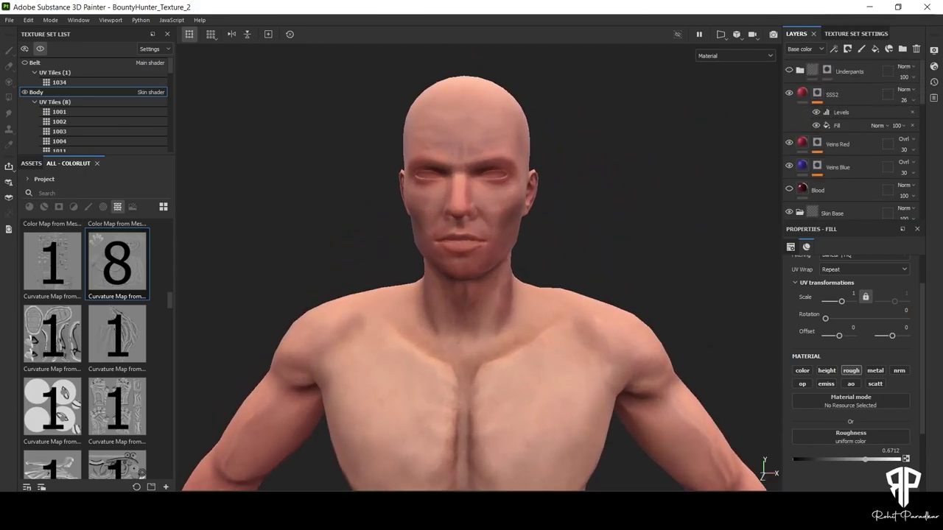
# Add a fill layer named "lipseyesRoughness" above wrinklesroughness in the Skin Base group.
pyautogui.click(847, 94)
pyautogui.scroll(-3, 850, 140)
pyautogui.click(854, 121)
pyautogui.click(875, 48)
pyautogui.doubleClick(840, 122)
pyautogui.write('lipseyesRoughness')
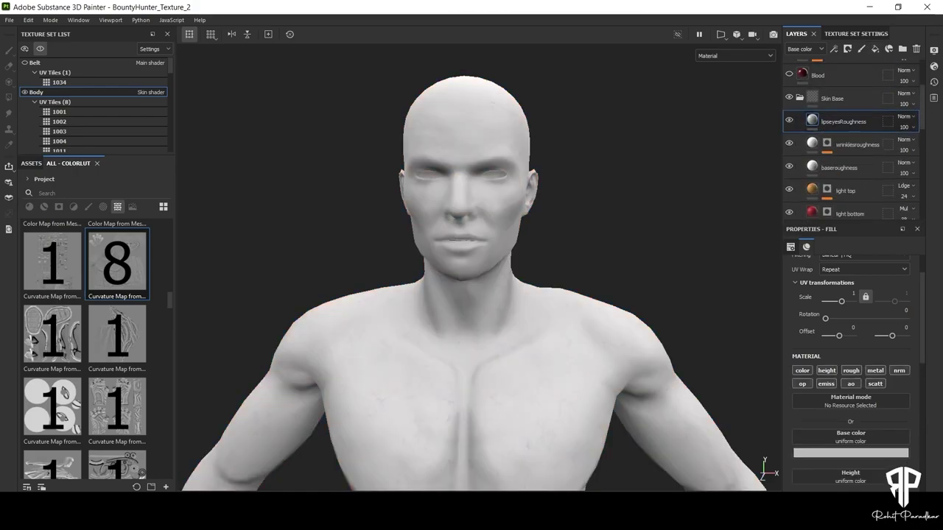
# Limit lipseyesRoughness to the roughness channel and give it a black mask.
pyautogui.keyDown('alt'); pyautogui.click(851, 370); pyautogui.keyUp('alt')
pyautogui.rightClick(843, 121)
pyautogui.click(854, 140)
# List the brushes from all libraries and choose the Dirt Spots brush for painting the mask.
pyautogui.scroll(3, 471, 235)
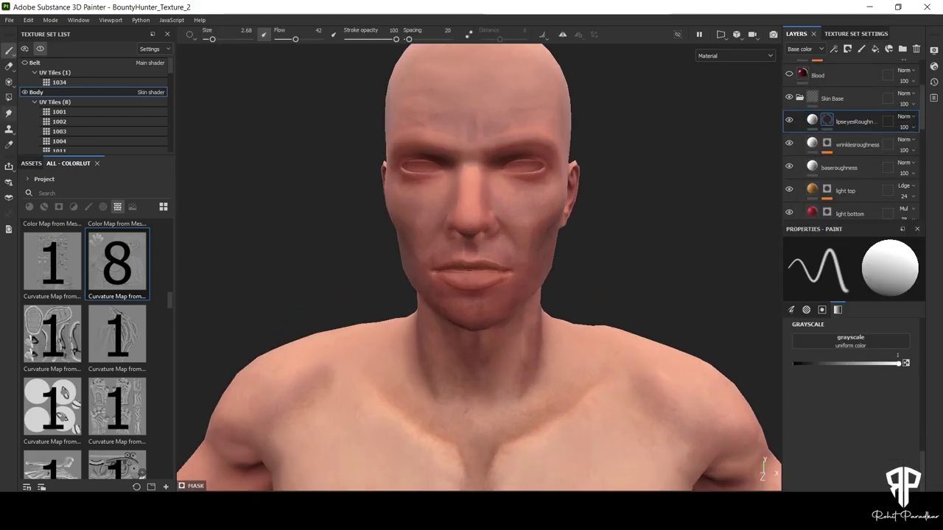
pyautogui.click(44, 179)
pyautogui.click(88, 207)
pyautogui.scroll(-8, 118, 324)
pyautogui.click(117, 397)
pyautogui.scroll(3, 715, 295)
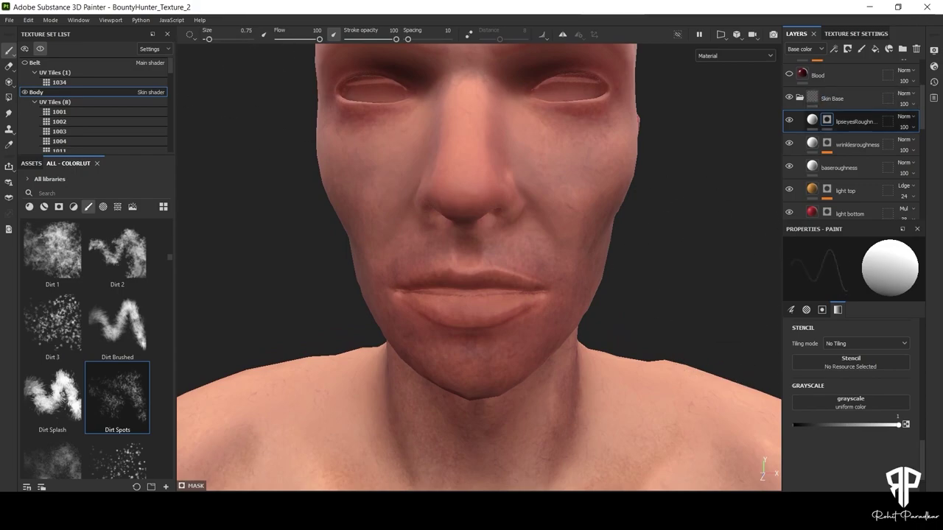
# Add a paint effect to the lipseyesRoughness mask and display the roughness channel around the mouth.
pyautogui.rightClick(826, 121)
pyautogui.click(855, 250)
pyautogui.keyDown('alt'); pyautogui.moveTo(658, 305); pyautogui.dragTo(654, 257); pyautogui.keyUp('alt')
pyautogui.scroll(2, 654, 295)
pyautogui.press('x')
pyautogui.click(735, 56)
pyautogui.click(707, 109)
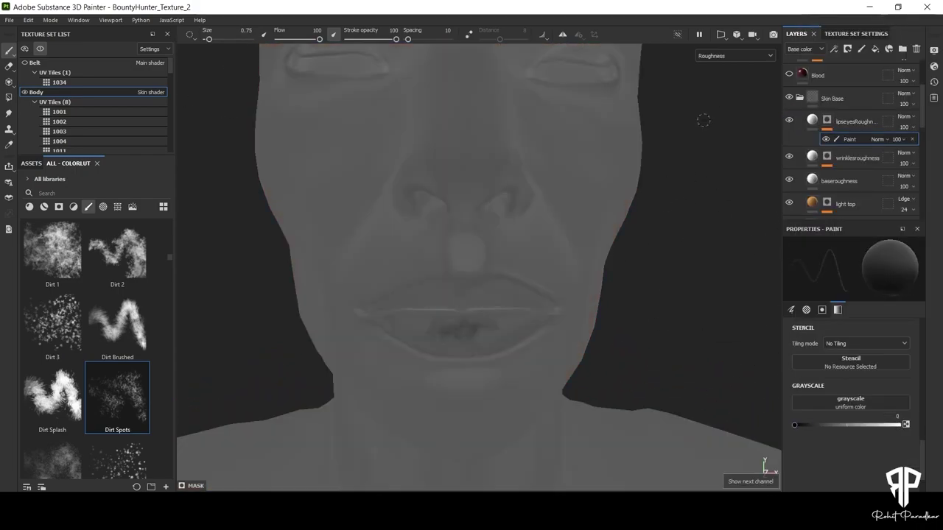
# Paint the lips and the lower rims of both eyes in white on the lipseyesRoughness mask.
pyautogui.press('x')
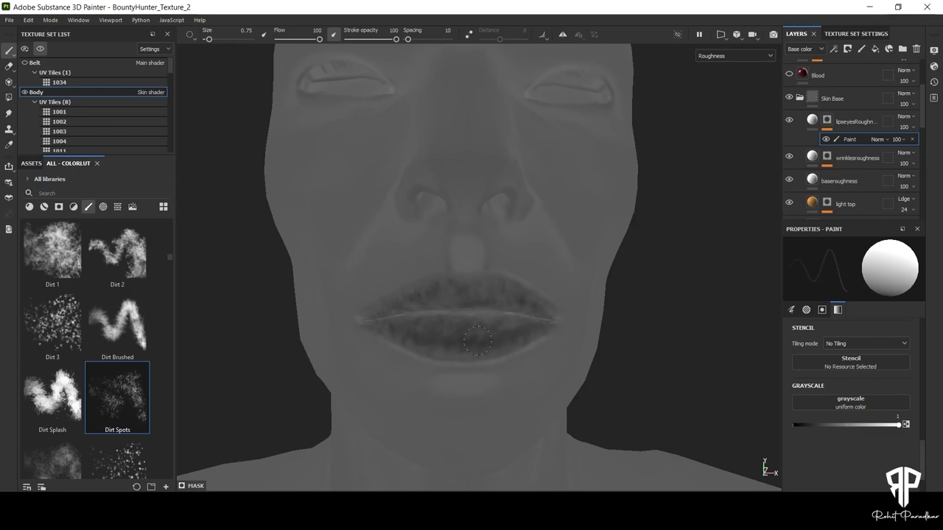
pyautogui.keyDown('alt'); pyautogui.moveTo(471, 243); pyautogui.dragTo(552, 299); pyautogui.keyUp('alt')
pyautogui.moveTo(426, 196); pyautogui.dragTo(346, 184)
pyautogui.keyDown('alt'); pyautogui.moveTo(442, 236); pyautogui.dragTo(361, 243); pyautogui.keyUp('alt')
pyautogui.moveTo(664, 182); pyautogui.dragTo(586, 189)
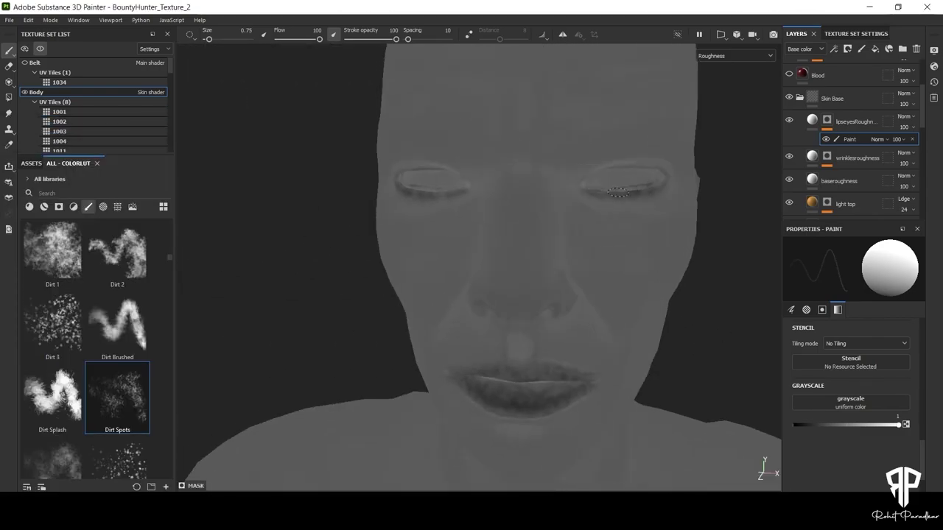
pyautogui.keyDown('alt'); pyautogui.moveTo(735, 252); pyautogui.dragTo(727, 192); pyautogui.keyUp('alt')
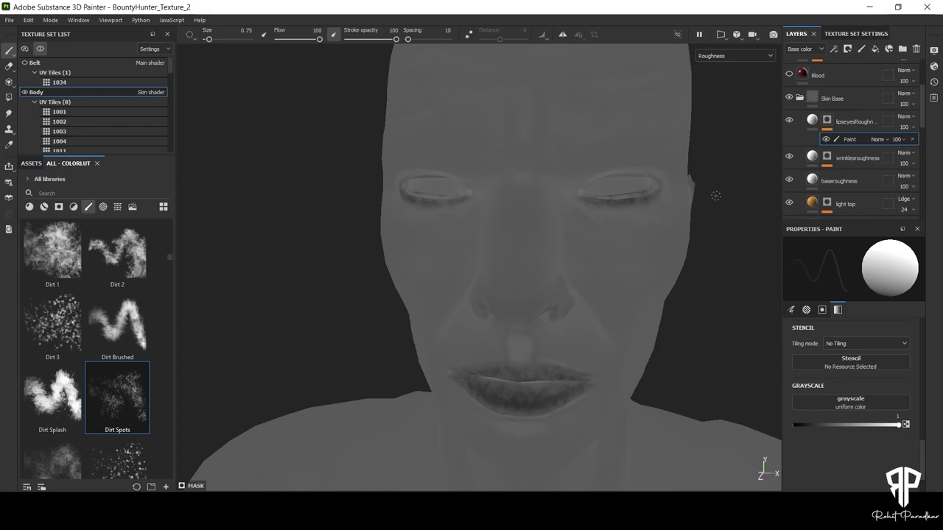
# For the roughness channel, set wrinklesroughness to Multiply and lipseyesRoughness to Overlay blending.
pyautogui.click(905, 116)
pyautogui.click(887, 170)
pyautogui.click(905, 116)
pyautogui.click(887, 266)
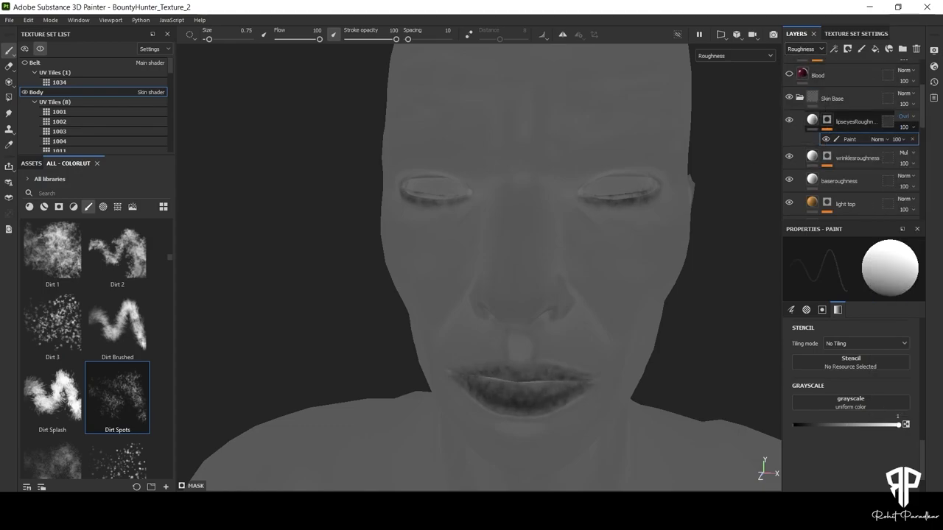
# Set the lipseyesRoughness opacity to 57 in the material view and hide the layer to compare the lips.
pyautogui.click(906, 127)
pyautogui.moveTo(918, 145); pyautogui.dragTo(917, 145)
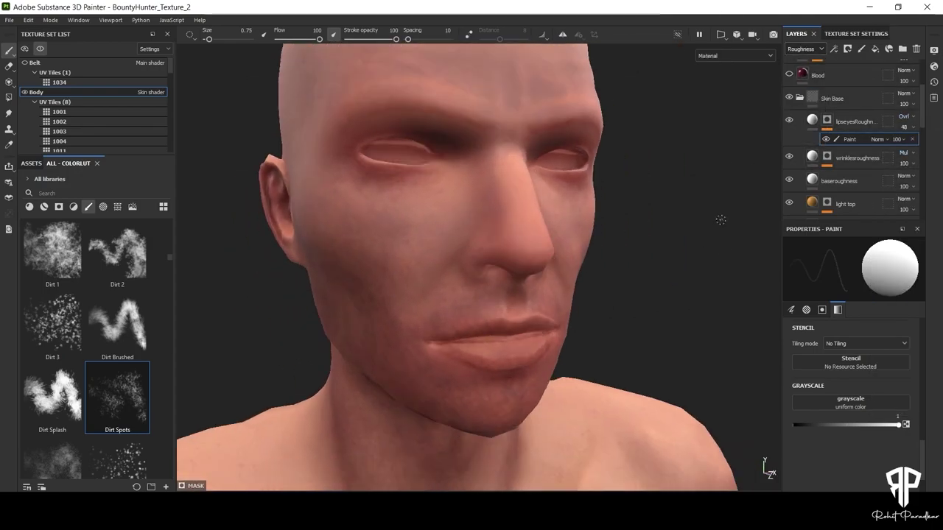
pyautogui.moveTo(904, 127); pyautogui.dragTo(910, 144)
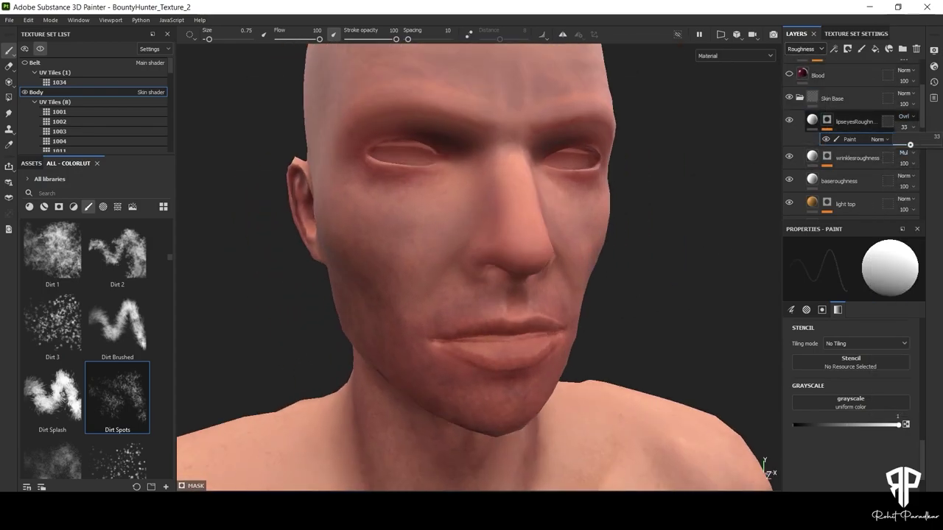
pyautogui.keyDown('alt'); pyautogui.moveTo(627, 162); pyautogui.dragTo(574, 166); pyautogui.keyUp('alt')
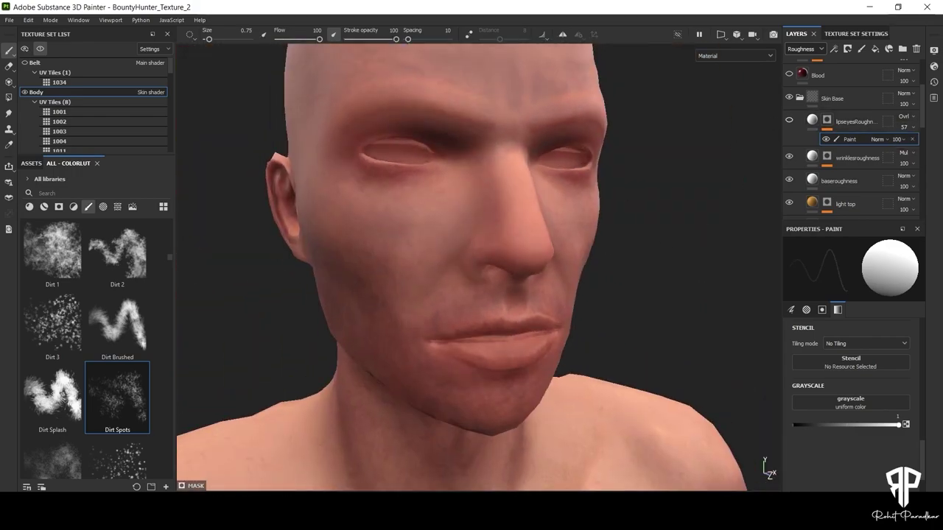
# Set the lipseyesRoughness layer to 26 opacity in the roughness channel and compare the head in roughness and material views.
pyautogui.moveTo(903, 127); pyautogui.dragTo(919, 144)
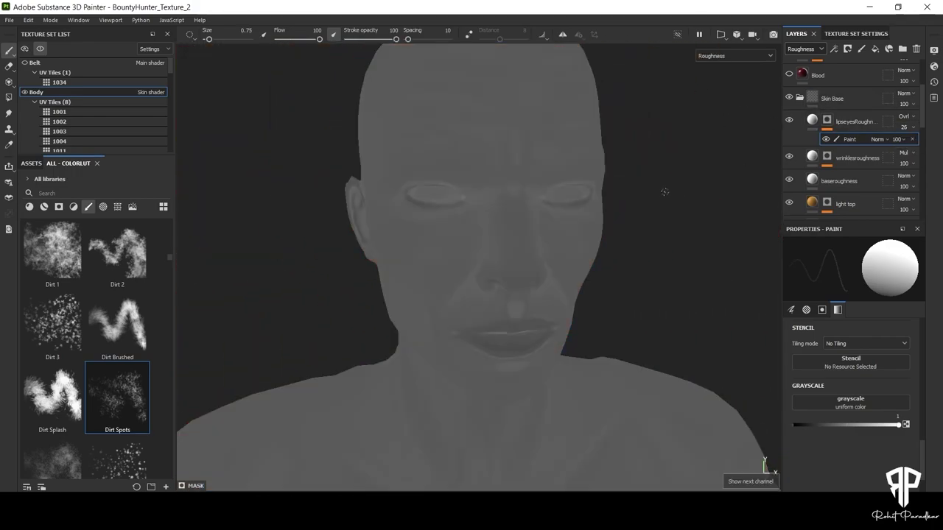
pyautogui.scroll(3, 626, 204)
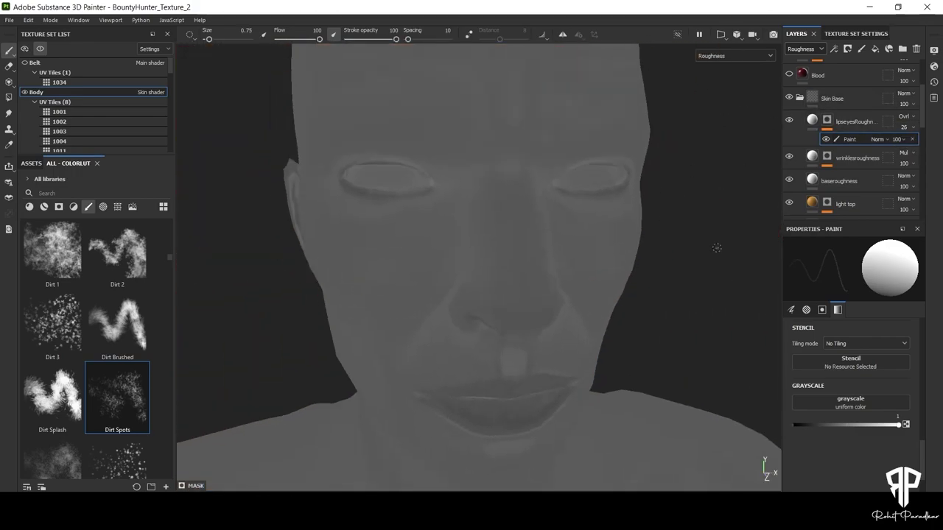
pyautogui.keyDown('alt'); pyautogui.moveTo(353, 210); pyautogui.dragTo(445, 185); pyautogui.keyUp('alt')
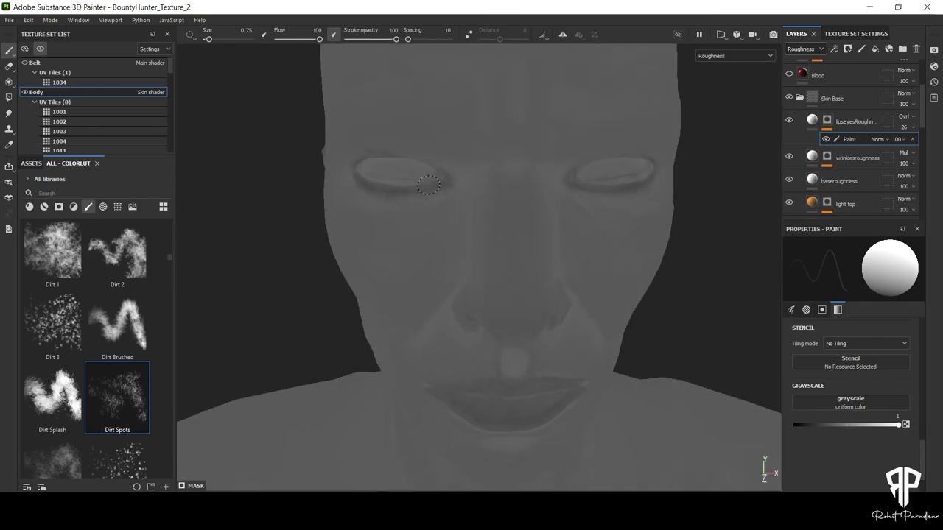
pyautogui.press('m')
pyautogui.keyDown('alt'); pyautogui.moveTo(722, 231); pyautogui.dragTo(774, 264); pyautogui.keyUp('alt')
pyautogui.scroll(-3, 685, 265)
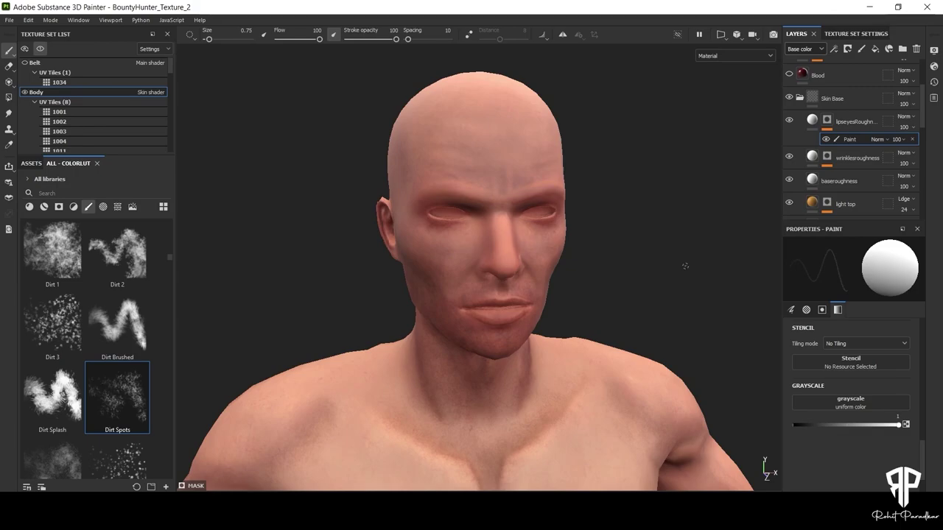
pyautogui.press('c')
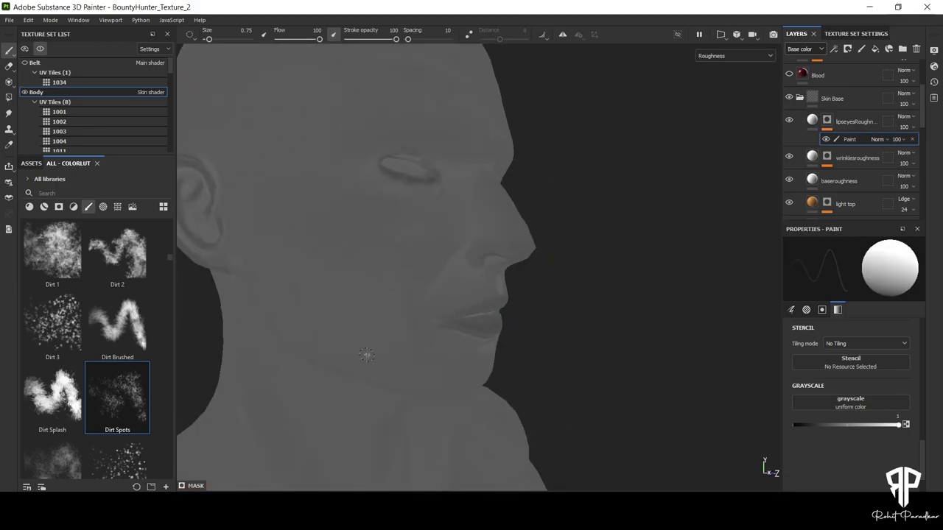
pyautogui.press('m')
pyautogui.keyDown('alt'); pyautogui.moveTo(726, 239); pyautogui.dragTo(587, 229); pyautogui.keyUp('alt')
pyautogui.scroll(-3, 587, 230)
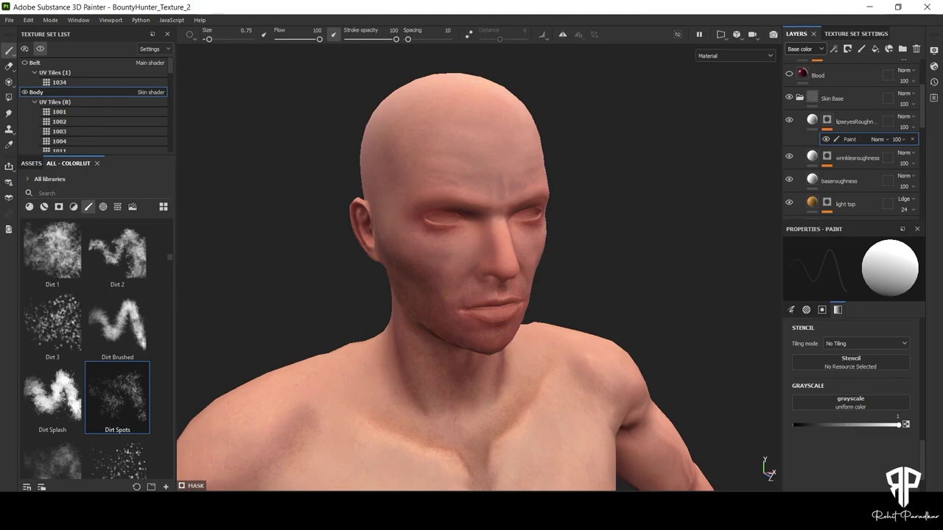
# Search the materials for skin and add Human Bumpy Skin to the body above lipseyesRoughness.
pyautogui.write('skin')
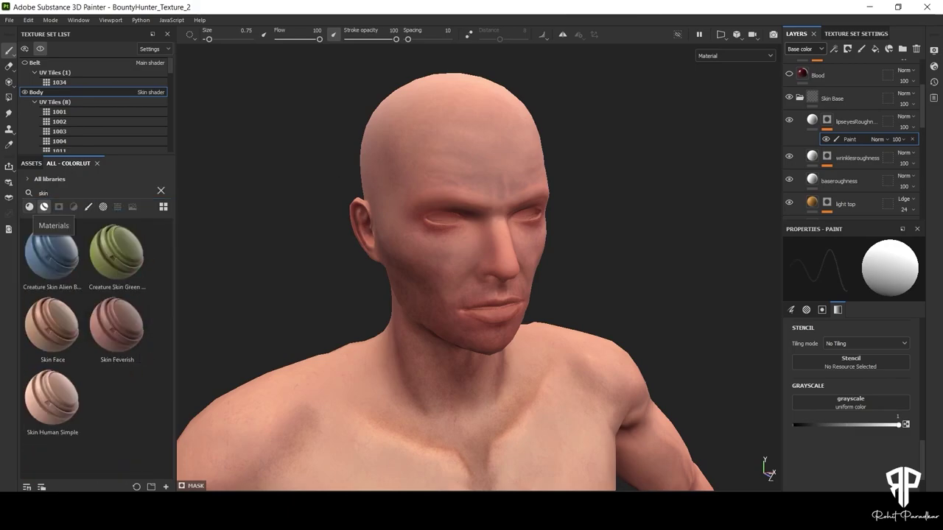
pyautogui.click(30, 206)
pyautogui.scroll(-5, 96, 346)
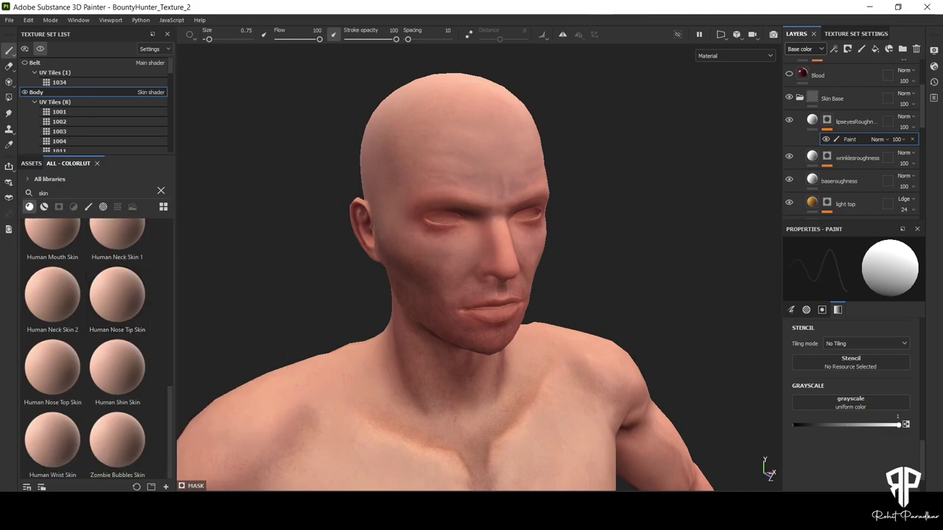
pyautogui.scroll(5, 96, 346)
pyautogui.moveTo(117, 324); pyautogui.dragTo(295, 339)
# Disable the color and height channels of the Human Bumpy Skin layer.
pyautogui.click(819, 409)
pyautogui.click(819, 410)
pyautogui.click(803, 275)
pyautogui.click(826, 275)
# Set Human Bumpy Skin to Overlay blending at 36 opacity for the base color channel.
pyautogui.click(905, 116)
pyautogui.click(902, 267)
pyautogui.click(905, 128)
pyautogui.moveTo(938, 144); pyautogui.dragTo(921, 145)
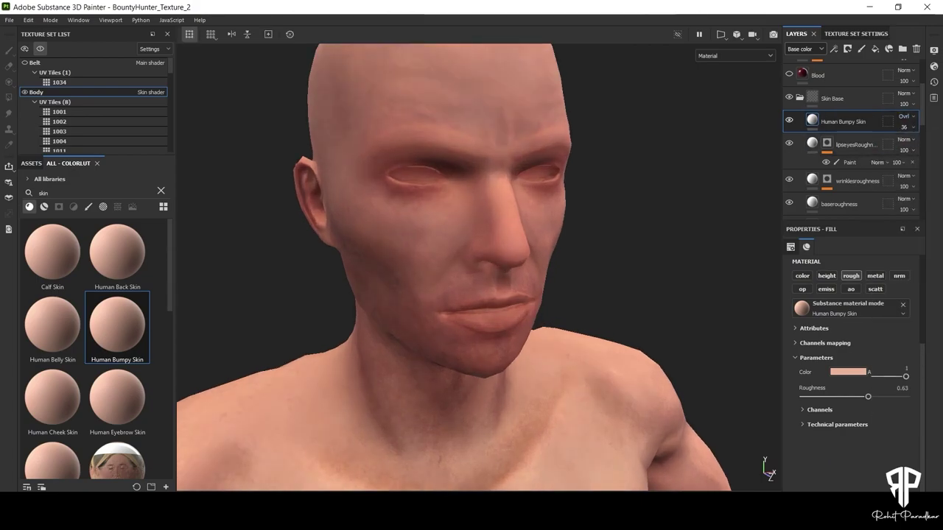
# Switch the layer stack to the roughness channel, set Human Bumpy Skin to Overlay blending and adjust its opacity.
pyautogui.click(805, 48)
pyautogui.click(805, 76)
pyautogui.click(905, 116)
pyautogui.click(902, 268)
pyautogui.click(906, 128)
pyautogui.click(905, 127)
pyautogui.moveTo(907, 145); pyautogui.dragTo(916, 143)
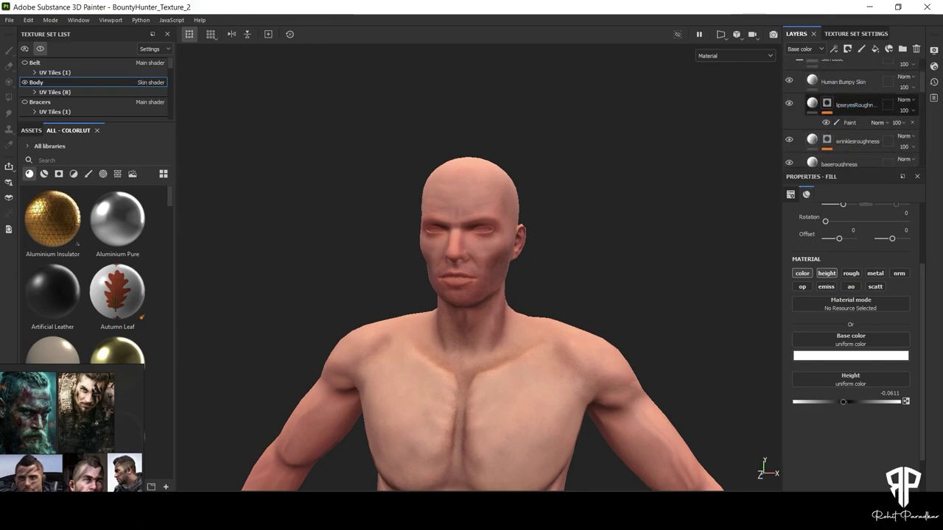
# Filter the brushes by "di" and prepare the Dirt Spots Moss brush to paint white on the stubble mask.
pyautogui.click(89, 174)
pyautogui.click(81, 160)
pyautogui.write('di')
pyautogui.scroll(-6, 66, 288)
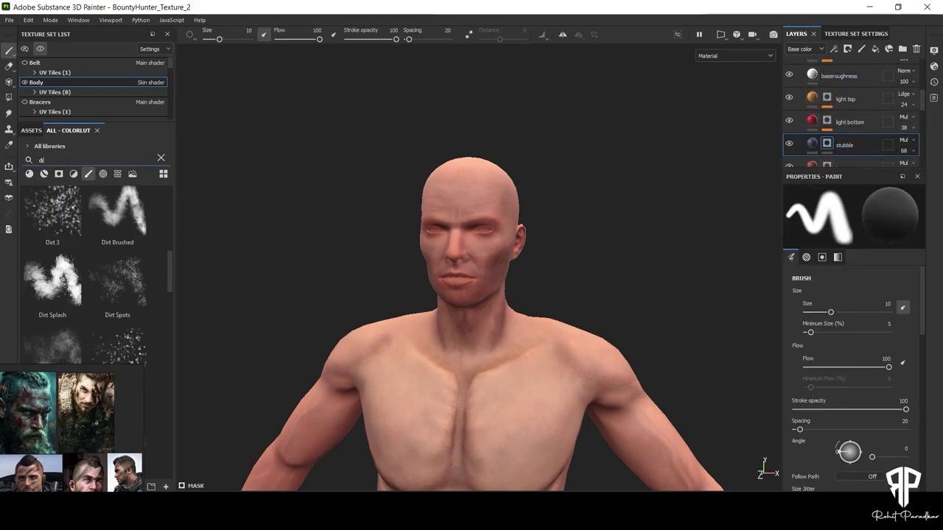
pyautogui.click(53, 293)
pyautogui.keyDown('alt'); pyautogui.moveTo(512, 190); pyautogui.dragTo(442, 193); pyautogui.keyUp('alt')
pyautogui.scroll(4, 574, 207)
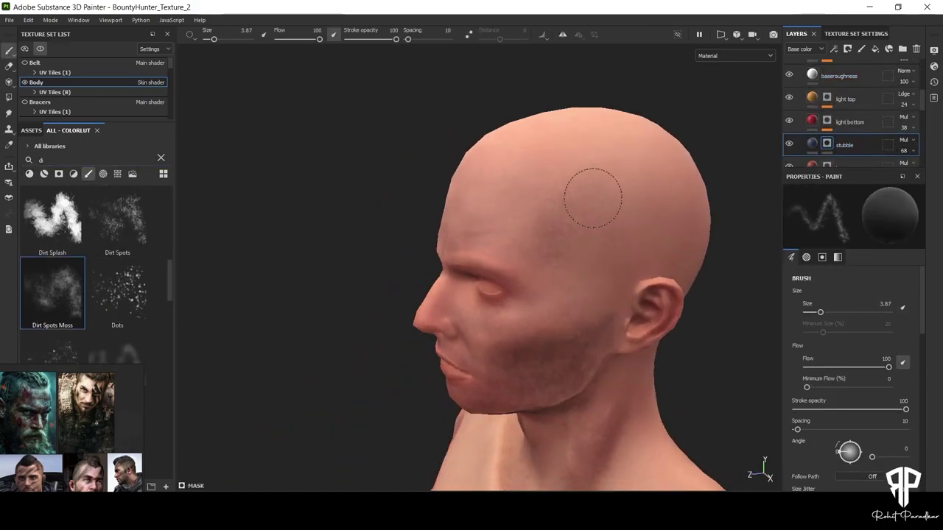
pyautogui.press('x')
# Check the scalp against the hair mesh and paint stubble along the upper hairline.
pyautogui.keyDown('alt'); pyautogui.moveTo(621, 200); pyautogui.dragTo(707, 232); pyautogui.keyUp('alt')
pyautogui.scroll(-3, 74, 92)
pyautogui.click(25, 92)
pyautogui.moveTo(611, 199)
pyautogui.keyDown('alt'); pyautogui.mouseDown()
pyautogui.moveTo(552, 157)
pyautogui.moveTo(512, 195)
pyautogui.moveTo(631, 200)
pyautogui.moveTo(440, 162)
pyautogui.mouseUp(); pyautogui.keyUp('alt')
pyautogui.moveTo(375, 92); pyautogui.dragTo(450, 66)
# Paint stubble over the left side and back of the scalp with the Dirt Spots brush at size 3.05.
pyautogui.click(117, 220)
pyautogui.moveTo(427, 152)
pyautogui.keyDown('alt'); pyautogui.mouseDown()
pyautogui.moveTo(581, 179)
pyautogui.moveTo(543, 140)
pyautogui.moveTo(464, 299)
pyautogui.mouseUp(); pyautogui.keyUp('alt')
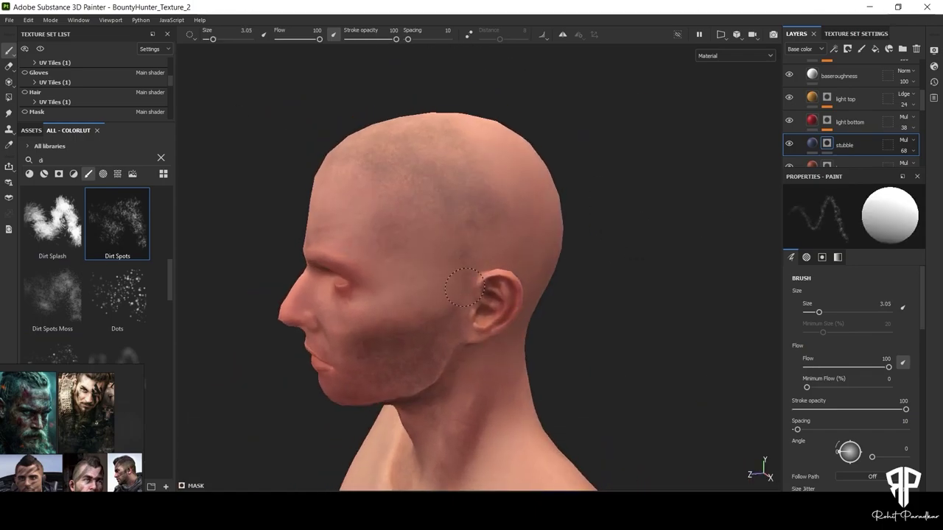
pyautogui.keyDown('alt'); pyautogui.moveTo(373, 166); pyautogui.dragTo(550, 366); pyautogui.keyUp('alt')
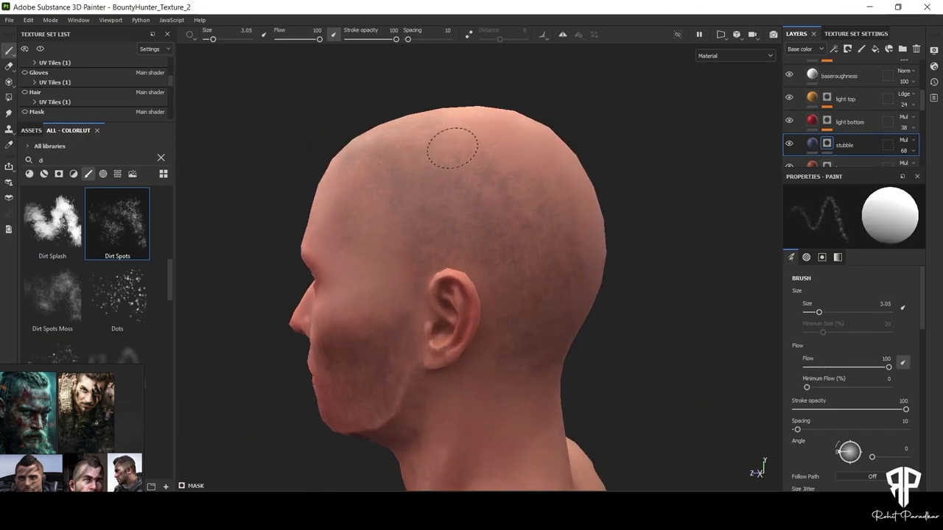
pyautogui.keyDown('alt'); pyautogui.moveTo(470, 190); pyautogui.dragTo(431, 302); pyautogui.keyUp('alt')
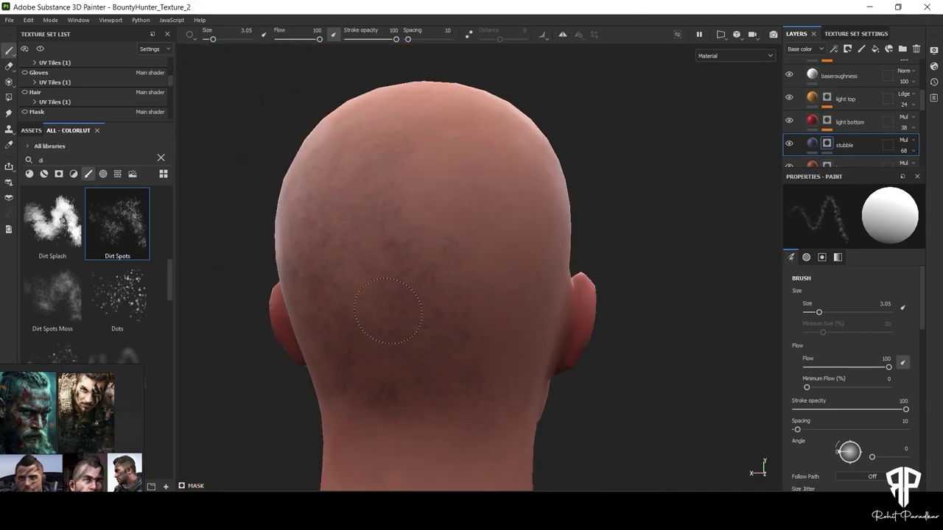
# Extend the stubble around the right side, above and behind the ear, and up to the crown.
pyautogui.moveTo(603, 377)
pyautogui.keyDown('alt'); pyautogui.mouseDown()
pyautogui.moveTo(740, 336)
pyautogui.moveTo(665, 312)
pyautogui.moveTo(341, 320)
pyautogui.moveTo(528, 182)
pyautogui.moveTo(452, 210)
pyautogui.mouseUp(); pyautogui.keyUp('alt')
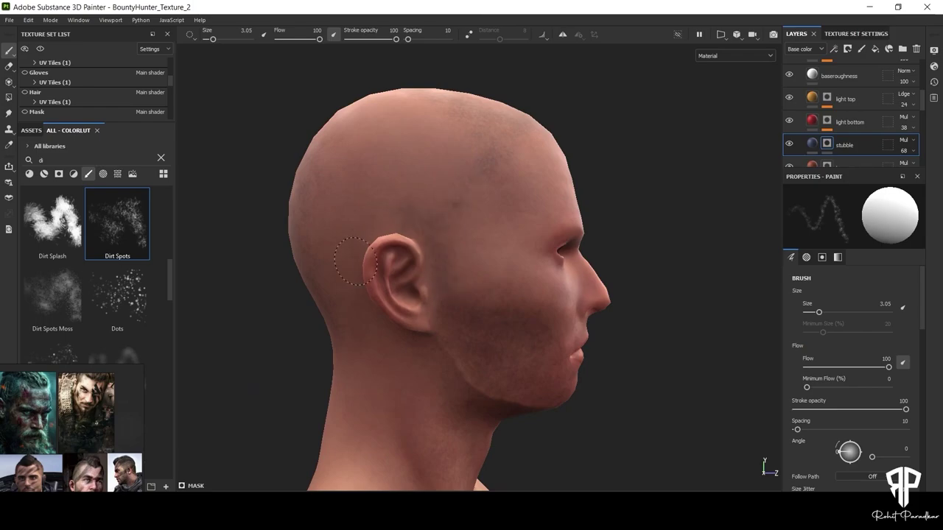
pyautogui.moveTo(377, 127)
pyautogui.keyDown('alt'); pyautogui.mouseDown()
pyautogui.moveTo(660, 237)
pyautogui.moveTo(520, 223)
pyautogui.moveTo(425, 299)
pyautogui.moveTo(634, 177)
pyautogui.moveTo(655, 148)
pyautogui.moveTo(646, 249)
pyautogui.moveTo(462, 236)
pyautogui.moveTo(453, 210)
pyautogui.moveTo(435, 294)
pyautogui.mouseUp(); pyautogui.keyUp('alt')
pyautogui.keyDown('alt'); pyautogui.moveTo(487, 204); pyautogui.dragTo(387, 208); pyautogui.keyUp('alt')
pyautogui.click(387, 208)
pyautogui.moveTo(469, 176)
pyautogui.keyDown('alt'); pyautogui.mouseDown()
pyautogui.moveTo(327, 177)
pyautogui.moveTo(343, 221)
pyautogui.mouseUp(); pyautogui.keyUp('alt')
pyautogui.moveTo(409, 181)
pyautogui.keyDown('alt'); pyautogui.mouseDown()
pyautogui.moveTo(521, 215)
pyautogui.moveTo(673, 204)
pyautogui.moveTo(281, 77)
pyautogui.mouseUp(); pyautogui.keyUp('alt')
pyautogui.keyDown('alt'); pyautogui.moveTo(484, 163); pyautogui.dragTo(609, 186); pyautogui.keyUp('alt')
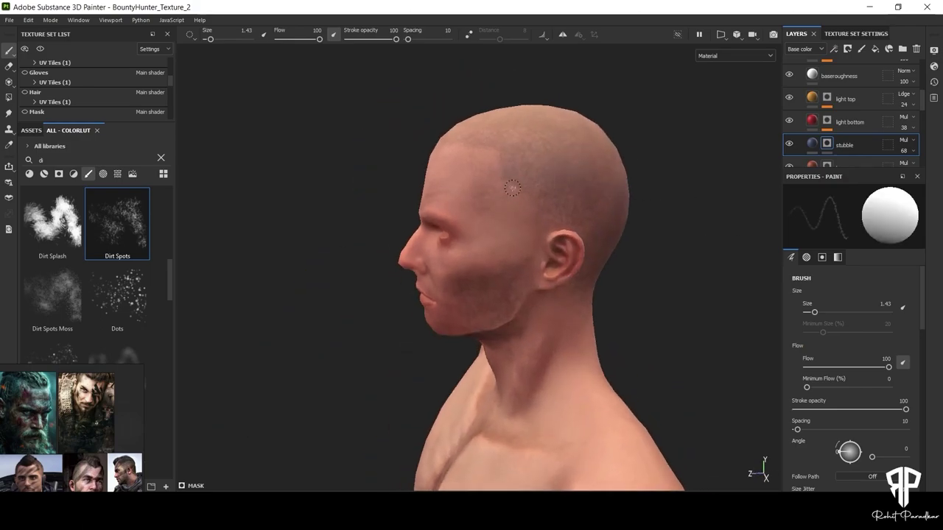
# Refine the stubble edge at the temples and forehead and compare it with the hair mesh.
pyautogui.keyDown('alt'); pyautogui.moveTo(490, 165); pyautogui.dragTo(449, 257); pyautogui.keyUp('alt')
pyautogui.moveTo(439, 295)
pyautogui.keyDown('alt'); pyautogui.mouseDown()
pyautogui.moveTo(477, 185)
pyautogui.moveTo(651, 242)
pyautogui.moveTo(368, 258)
pyautogui.moveTo(412, 147)
pyautogui.moveTo(471, 221)
pyautogui.moveTo(511, 218)
pyautogui.moveTo(530, 232)
pyautogui.moveTo(567, 221)
pyautogui.moveTo(583, 191)
pyautogui.moveTo(559, 195)
pyautogui.moveTo(593, 288)
pyautogui.moveTo(547, 312)
pyautogui.moveTo(563, 289)
pyautogui.moveTo(508, 258)
pyautogui.mouseUp(); pyautogui.keyUp('alt')
pyautogui.keyDown('ctrl'); pyautogui.moveTo(509, 257); pyautogui.dragTo(490, 258, button='right'); pyautogui.keyUp('ctrl')
pyautogui.moveTo(508, 258)
pyautogui.keyDown('alt'); pyautogui.mouseDown()
pyautogui.moveTo(516, 332)
pyautogui.moveTo(529, 232)
pyautogui.moveTo(467, 294)
pyautogui.moveTo(579, 164)
pyautogui.moveTo(551, 247)
pyautogui.moveTo(413, 243)
pyautogui.moveTo(550, 247)
pyautogui.mouseUp(); pyautogui.keyUp('alt')
pyautogui.click(25, 92)
# Add a fill layer named FacePaint above Veins Red with only the color channel enabled.
pyautogui.scroll(4, 516, 272)
pyautogui.scroll(5, 854, 120)
pyautogui.scroll(-2, 850, 120)
pyautogui.click(847, 126)
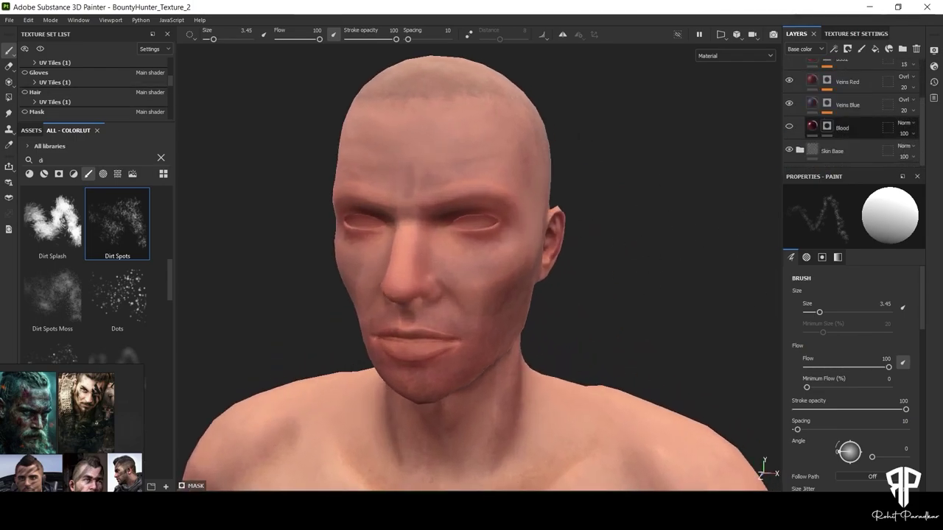
pyautogui.click(875, 49)
pyautogui.doubleClick(837, 112)
pyautogui.keyDown('alt'); pyautogui.click(802, 273); pyautogui.keyUp('alt')
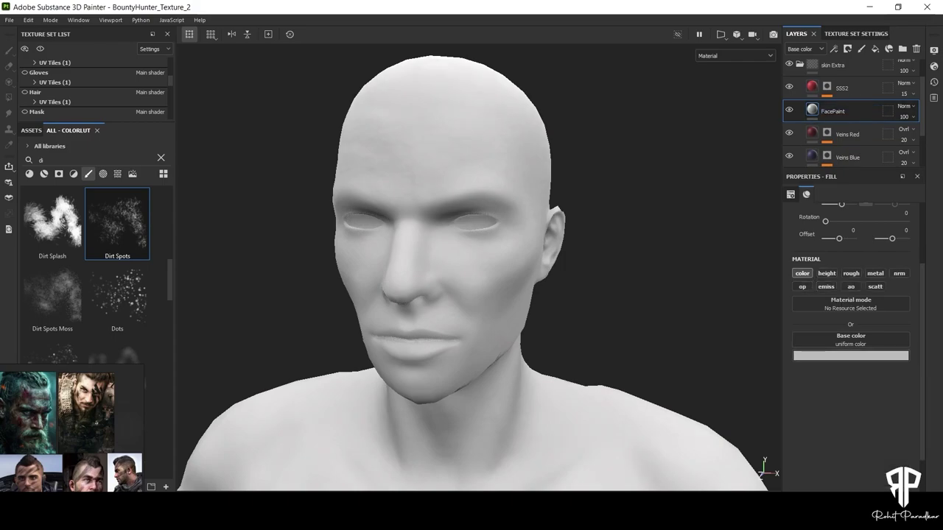
# Enable roughness on the FacePaint fill, set its base color to dark blue and its roughness to 0.4795.
pyautogui.click(850, 273)
pyautogui.click(851, 356)
pyautogui.click(886, 409)
pyautogui.click(861, 396)
pyautogui.moveTo(824, 402); pyautogui.dragTo(865, 402)
pyautogui.keyDown('alt'); pyautogui.moveTo(427, 277); pyautogui.dragTo(559, 274); pyautogui.keyUp('alt')
pyautogui.moveTo(866, 402); pyautogui.dragTo(844, 402)
pyautogui.click(851, 355)
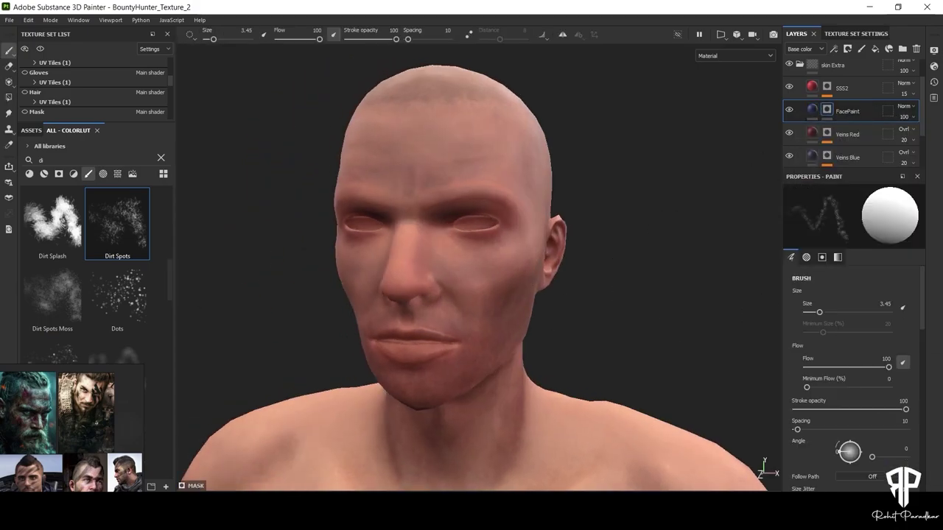
# Clear the brush filter and paint broad diagonal stripes across the left brow and cheek on the FacePaint mask at size 5.79.
pyautogui.click(160, 157)
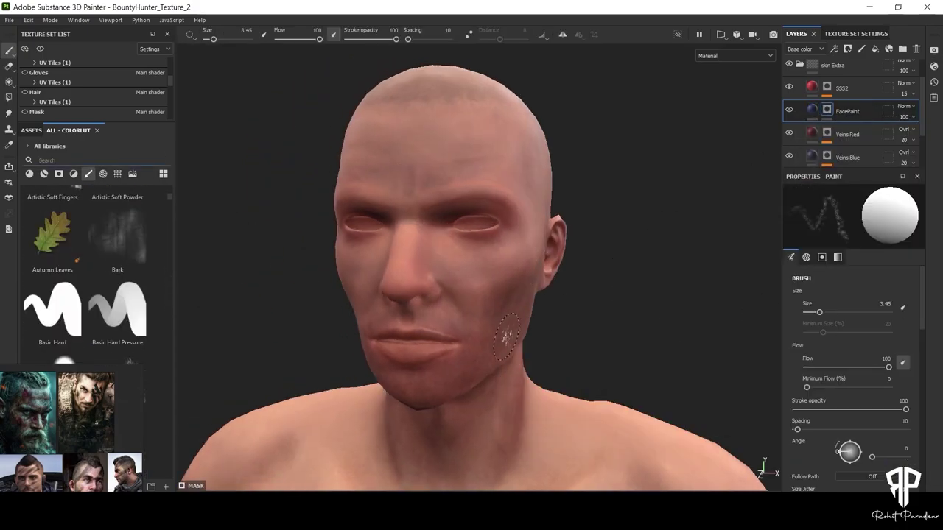
pyautogui.scroll(-5, 85, 332)
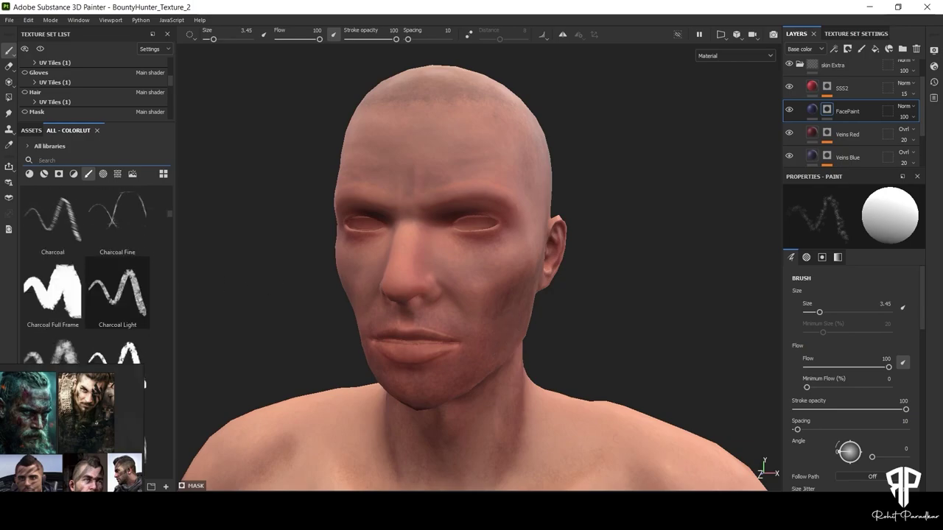
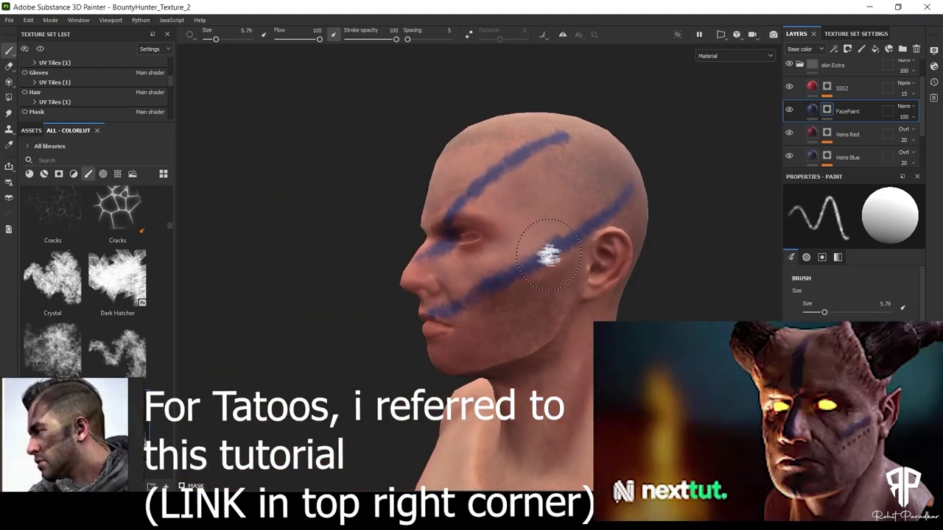
pyautogui.hotkey('ctrl', 'z')
pyautogui.moveTo(638, 199)
pyautogui.mouseDown()
pyautogui.moveTo(490, 310)
pyautogui.moveTo(466, 301)
pyautogui.mouseUp()
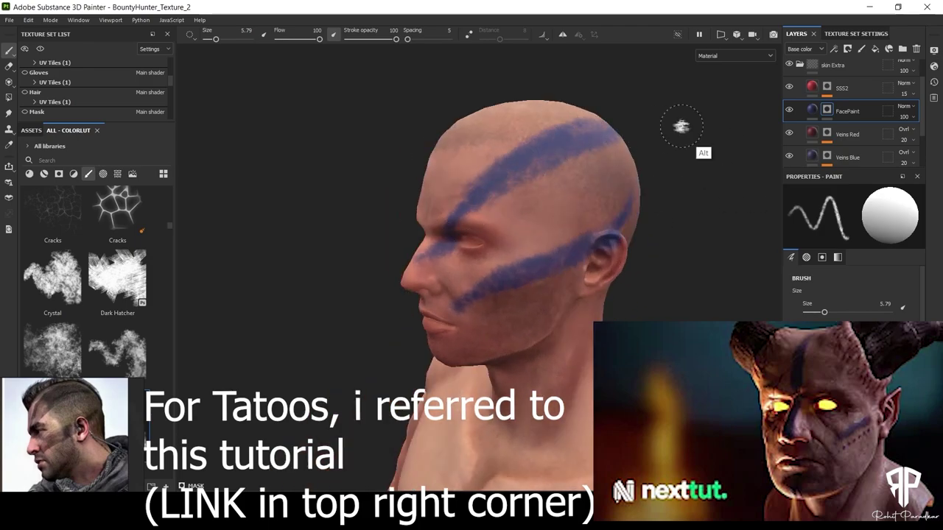
pyautogui.moveTo(680, 126)
pyautogui.keyDown('alt'); pyautogui.mouseDown()
pyautogui.moveTo(558, 285)
pyautogui.moveTo(543, 221)
pyautogui.moveTo(531, 229)
pyautogui.mouseUp(); pyautogui.keyUp('alt')
# Paint blue stripes across the right cheek and the right side of the forehead.
pyautogui.moveTo(309, 327); pyautogui.dragTo(431, 246)
pyautogui.scroll(-4, 432, 246)
pyautogui.scroll(3, 432, 246)
pyautogui.moveTo(110, 391); pyautogui.dragTo(123, 450, button='middle')
pyautogui.keyDown('alt'); pyautogui.moveTo(548, 283); pyautogui.dragTo(368, 272); pyautogui.keyUp('alt')
pyautogui.moveTo(598, 280)
pyautogui.keyDown('alt'); pyautogui.mouseDown()
pyautogui.moveTo(684, 248)
pyautogui.moveTo(572, 284)
pyautogui.moveTo(349, 306)
pyautogui.moveTo(367, 161)
pyautogui.moveTo(332, 273)
pyautogui.mouseUp(); pyautogui.keyUp('alt')
pyautogui.moveTo(381, 160); pyautogui.dragTo(385, 210)
# Toggle the hair mesh to check how the face paint stripes sit with it.
pyautogui.click(25, 92)
pyautogui.scroll(-4, 442, 258)
pyautogui.moveTo(471, 280)
pyautogui.keyDown('alt'); pyautogui.mouseDown()
pyautogui.moveTo(369, 221)
pyautogui.moveTo(243, 250)
pyautogui.moveTo(442, 243)
pyautogui.mouseUp(); pyautogui.keyUp('alt')
pyautogui.click(24, 92)
pyautogui.keyDown('alt'); pyautogui.moveTo(516, 236); pyautogui.dragTo(499, 133); pyautogui.keyUp('alt')
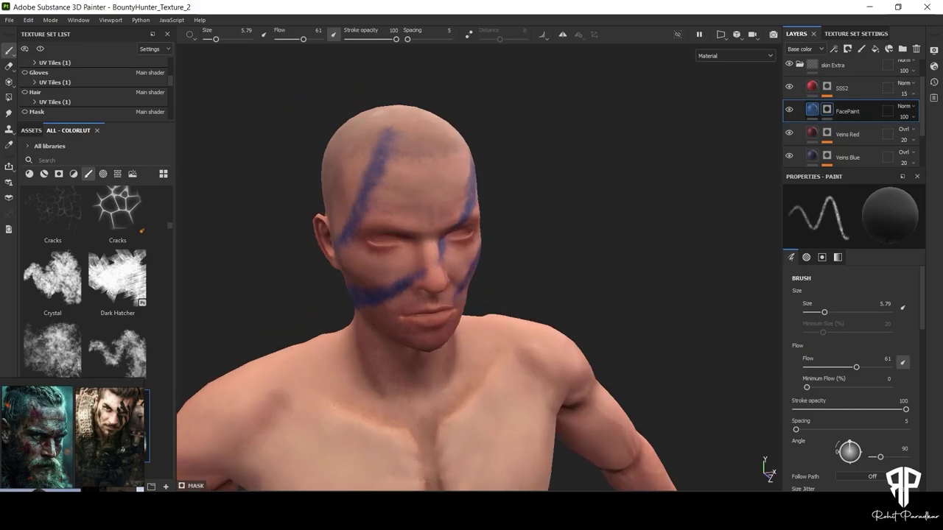
# Set the FacePaint fill's height to 0.05 and check the raised paint on both sides of the face.
pyautogui.click(811, 110)
pyautogui.scroll(-5, 851, 353)
pyautogui.scroll(4, 442, 258)
pyautogui.keyDown('alt'); pyautogui.moveTo(471, 280); pyautogui.dragTo(442, 280); pyautogui.keyUp('alt')
pyautogui.moveTo(846, 402); pyautogui.dragTo(852, 402)
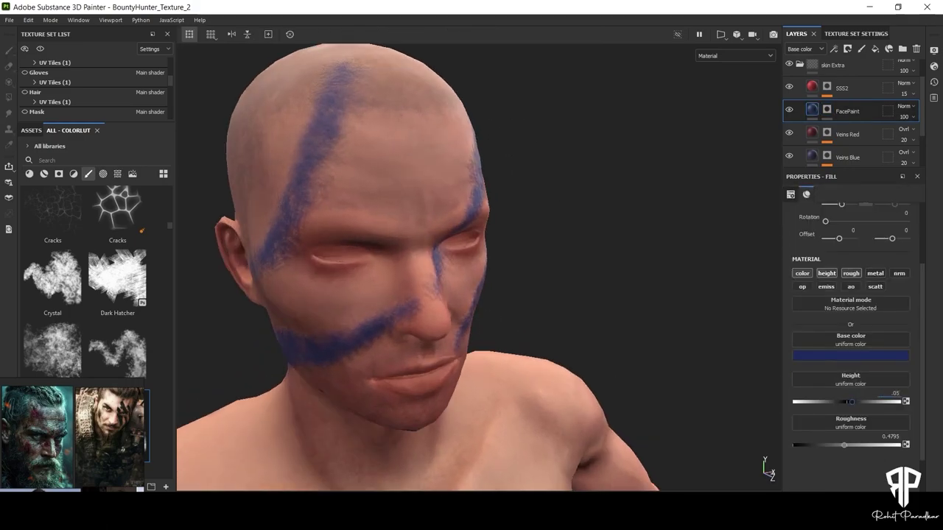
pyautogui.press('Return')
pyautogui.scroll(-3, 472, 265)
pyautogui.keyDown('alt'); pyautogui.moveTo(530, 280); pyautogui.dragTo(331, 269); pyautogui.keyUp('alt')
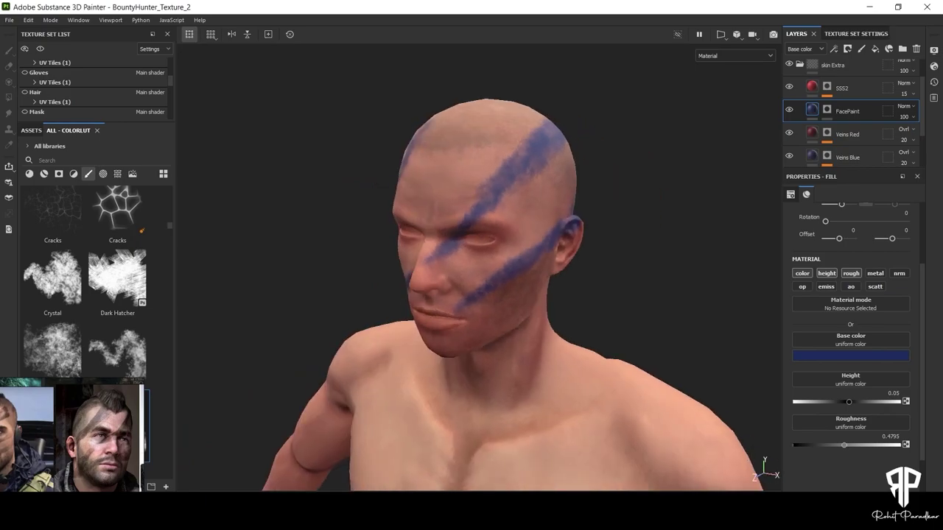
# Add a generator to the FacePaint mask and load the Dirt generator.
pyautogui.click(826, 109)
pyautogui.click(833, 49)
pyautogui.click(858, 62)
pyautogui.click(851, 210)
pyautogui.click(893, 336)
pyautogui.scroll(-3, 472, 265)
pyautogui.keyDown('alt'); pyautogui.moveTo(442, 272); pyautogui.dragTo(508, 273); pyautogui.keyUp('alt')
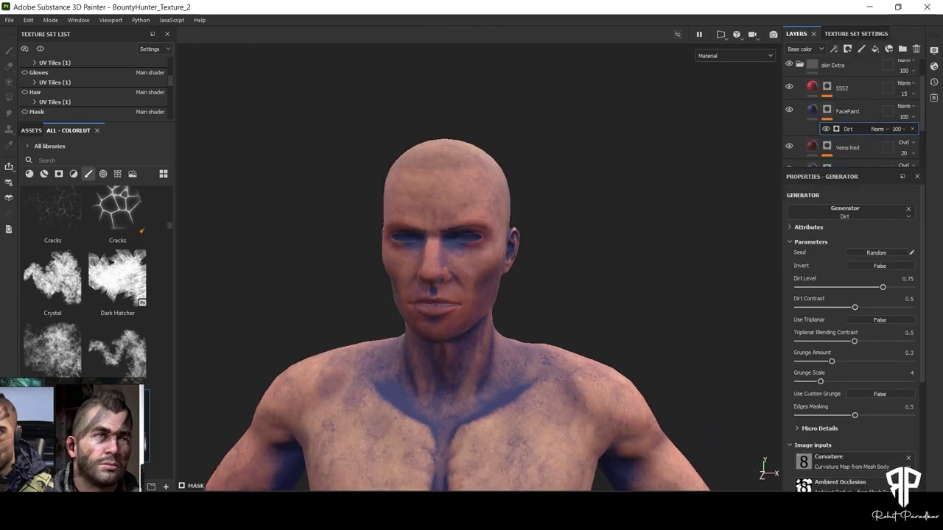
# Set the Dirt generator to Multiply blending, its Dirt Level to 0.71 and Invert to True.
pyautogui.click(878, 129)
pyautogui.click(887, 178)
pyautogui.moveTo(848, 287)
pyautogui.mouseDown()
pyautogui.moveTo(897, 287)
pyautogui.moveTo(878, 287)
pyautogui.mouseUp()
pyautogui.click(879, 266)
pyautogui.scroll(2, 457, 265)
pyautogui.moveTo(515, 272)
pyautogui.keyDown('alt'); pyautogui.mouseDown()
pyautogui.moveTo(427, 273)
pyautogui.moveTo(508, 273)
pyautogui.moveTo(511, 258)
pyautogui.mouseUp(); pyautogui.keyUp('alt')
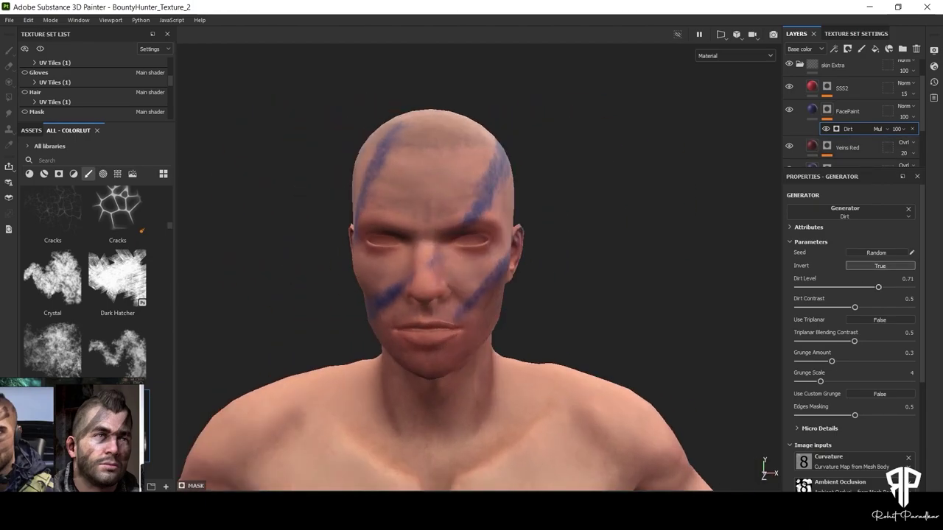
# Hide the Dirt generator and add a Grunge Concrete Cracked fill with Multiply blending to the FacePaint mask.
pyautogui.click(826, 129)
pyautogui.rightClick(826, 110)
pyautogui.click(858, 353)
pyautogui.scroll(-5, 851, 332)
pyautogui.click(850, 274)
pyautogui.write('crack')
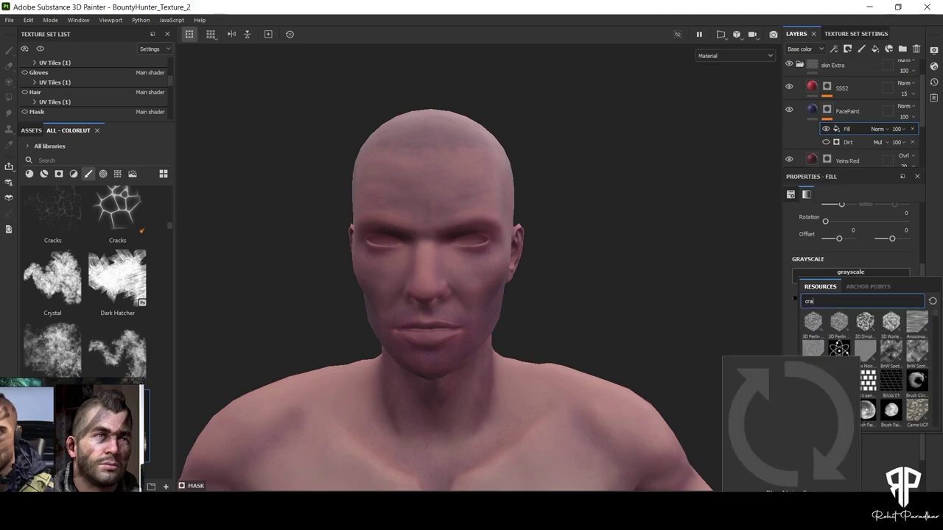
pyautogui.click(813, 323)
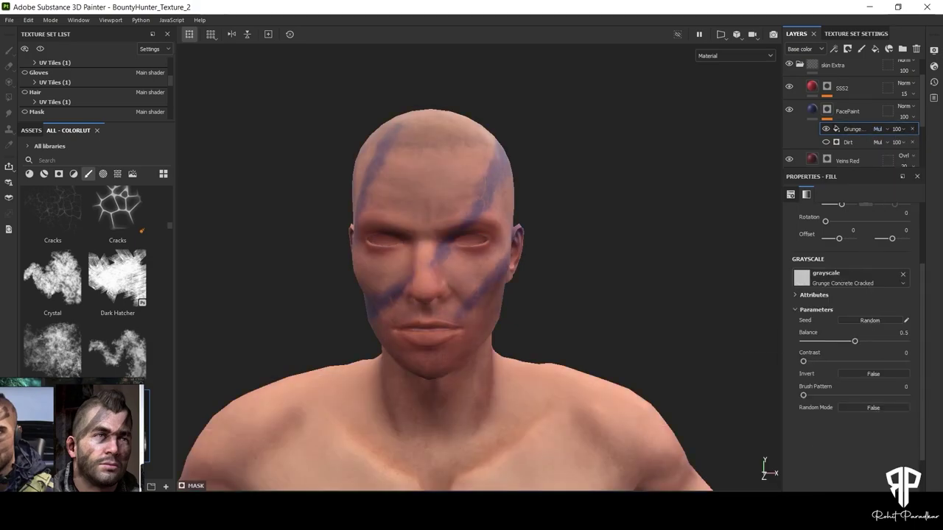
# Fine-tune the Grunge Concrete Cracked fill to break up the face paint, checking the result from several angles.
pyautogui.scroll(1, 854, 309)
pyautogui.moveTo(850, 371)
pyautogui.mouseDown()
pyautogui.moveTo(893, 371)
pyautogui.moveTo(869, 371)
pyautogui.mouseUp()
pyautogui.scroll(-2, 471, 280)
pyautogui.keyDown('alt'); pyautogui.moveTo(501, 295); pyautogui.dragTo(428, 295); pyautogui.keyUp('alt')
pyautogui.moveTo(869, 370); pyautogui.dragTo(880, 371)
pyautogui.keyDown('alt'); pyautogui.moveTo(427, 295); pyautogui.dragTo(575, 294); pyautogui.keyUp('alt')
# Move the Dirt generator above the grunge fill, re-enable it and slightly lower its Dirt Level.
pyautogui.moveTo(848, 142); pyautogui.dragTo(849, 126)
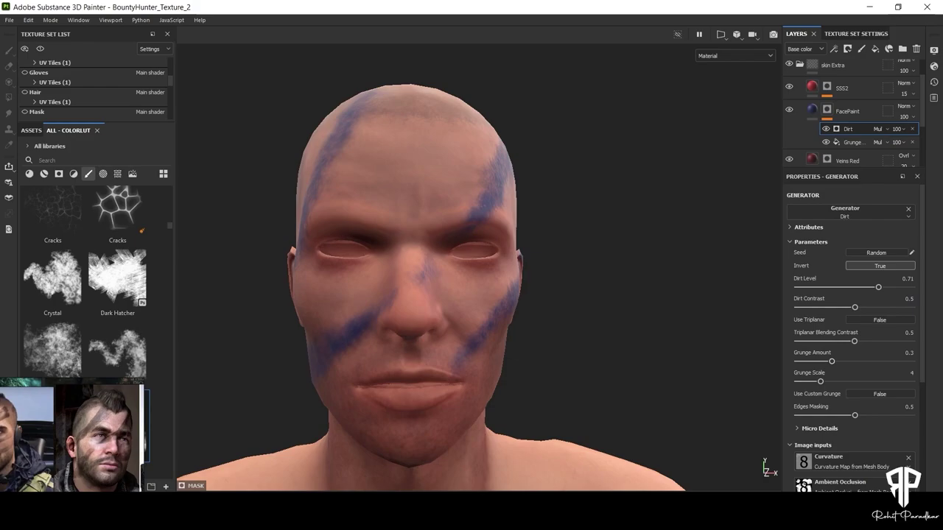
pyautogui.keyDown('alt'); pyautogui.moveTo(501, 295); pyautogui.dragTo(427, 294); pyautogui.keyUp('alt')
pyautogui.moveTo(878, 287); pyautogui.dragTo(876, 287)
pyautogui.scroll(-3, 478, 272)
pyautogui.moveTo(560, 295)
pyautogui.keyDown('alt'); pyautogui.mouseDown()
pyautogui.moveTo(457, 294)
pyautogui.moveTo(663, 294)
pyautogui.mouseUp(); pyautogui.keyUp('alt')
# Add a paint effect above the Dirt generator on the FacePaint mask.
pyautogui.click(827, 110)
pyautogui.click(833, 48)
pyautogui.click(858, 74)
pyautogui.keyDown('alt'); pyautogui.moveTo(729, 243); pyautogui.dragTo(633, 235); pyautogui.keyUp('alt')
pyautogui.scroll(3, 774, 218)
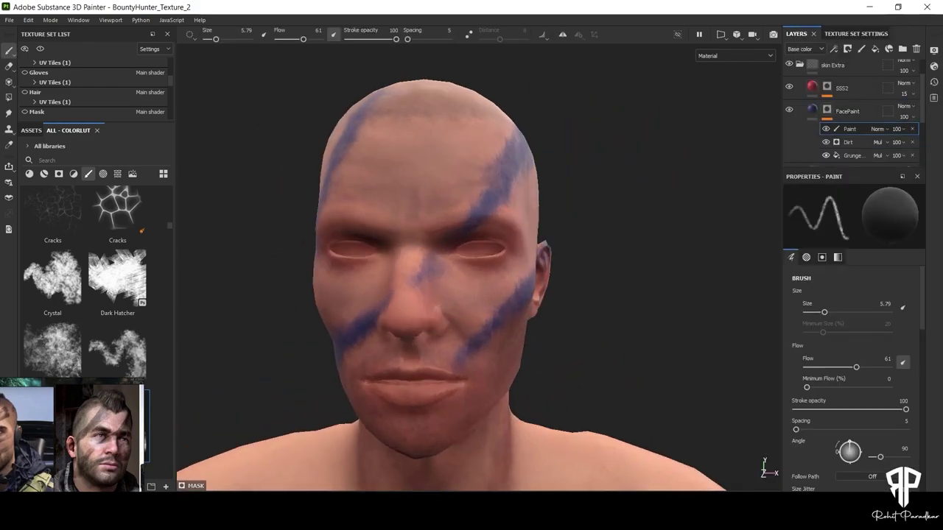
# Undo the last change on the FacePaint mask and select its paint effect.
pyautogui.click(827, 109)
pyautogui.keyDown('alt'); pyautogui.moveTo(573, 395); pyautogui.dragTo(568, 243, button='right'); pyautogui.keyUp('alt')
pyautogui.hotkey('ctrl', 'z')
pyautogui.moveTo(673, 246)
pyautogui.keyDown('alt'); pyautogui.mouseDown()
pyautogui.moveTo(744, 254)
pyautogui.moveTo(626, 246)
pyautogui.moveTo(612, 213)
pyautogui.mouseUp(); pyautogui.keyUp('alt')
pyautogui.click(849, 129)
# Filter the brushes by "dirt" and choose the Dots brush after trying Dots Erased, for painting around the right cheek stripe.
pyautogui.keyDown('alt'); pyautogui.moveTo(574, 148); pyautogui.dragTo(611, 184, button='right'); pyautogui.keyUp('alt')
pyautogui.moveTo(464, 168)
pyautogui.keyDown('alt'); pyautogui.mouseDown()
pyautogui.moveTo(495, 139)
pyautogui.moveTo(634, 148)
pyautogui.mouseUp(); pyautogui.keyUp('alt')
pyautogui.keyDown('alt'); pyautogui.moveTo(471, 279); pyautogui.dragTo(516, 310, button='right'); pyautogui.keyUp('alt')
pyautogui.click(82, 159)
pyautogui.write('dirt')
pyautogui.scroll(-5, 103, 294)
pyautogui.click(117, 225)
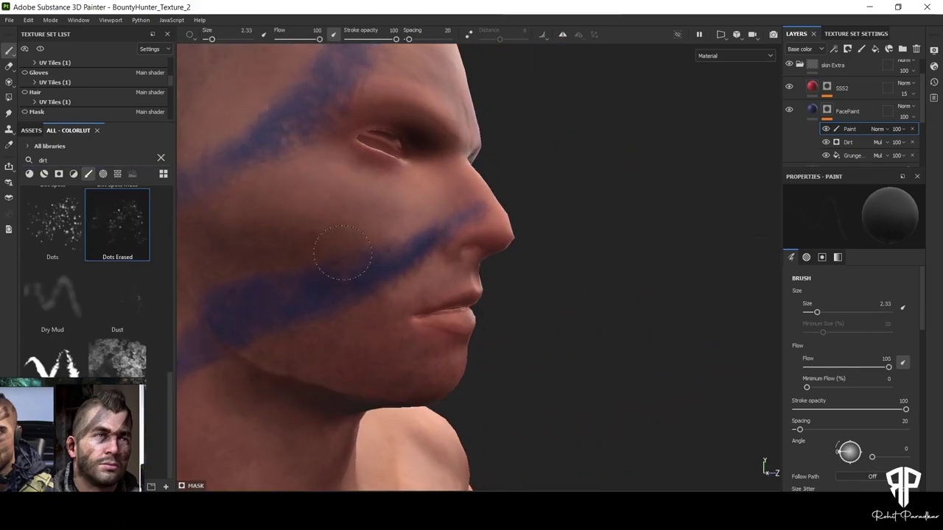
pyautogui.click(52, 225)
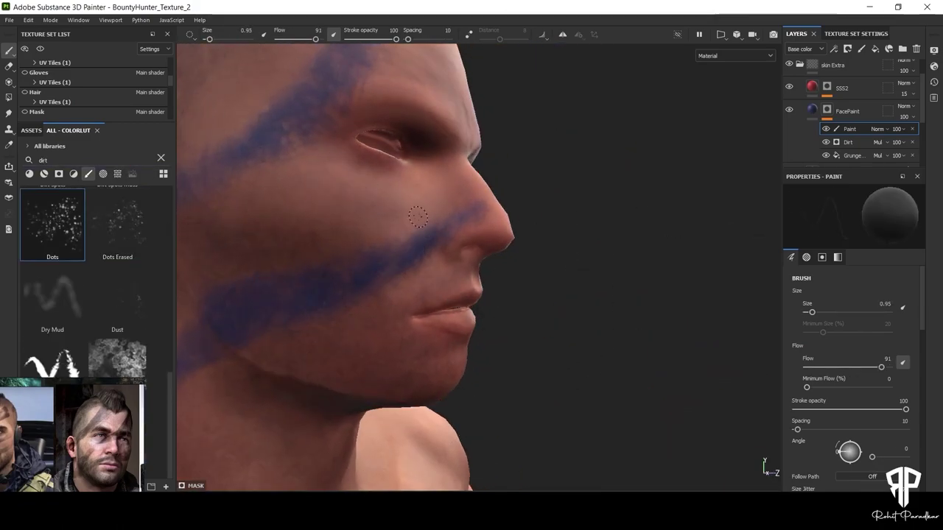
# Choose the Dry Mud brush for the FacePaint mask's paint effect.
pyautogui.keyDown('alt'); pyautogui.moveTo(359, 90); pyautogui.dragTo(295, 73, button='right'); pyautogui.keyUp('alt')
pyautogui.click(53, 298)
pyautogui.keyDown('alt'); pyautogui.moveTo(331, 368); pyautogui.dragTo(442, 398); pyautogui.keyUp('alt')
pyautogui.keyDown('alt'); pyautogui.moveTo(529, 383); pyautogui.dragTo(589, 162); pyautogui.keyUp('alt')
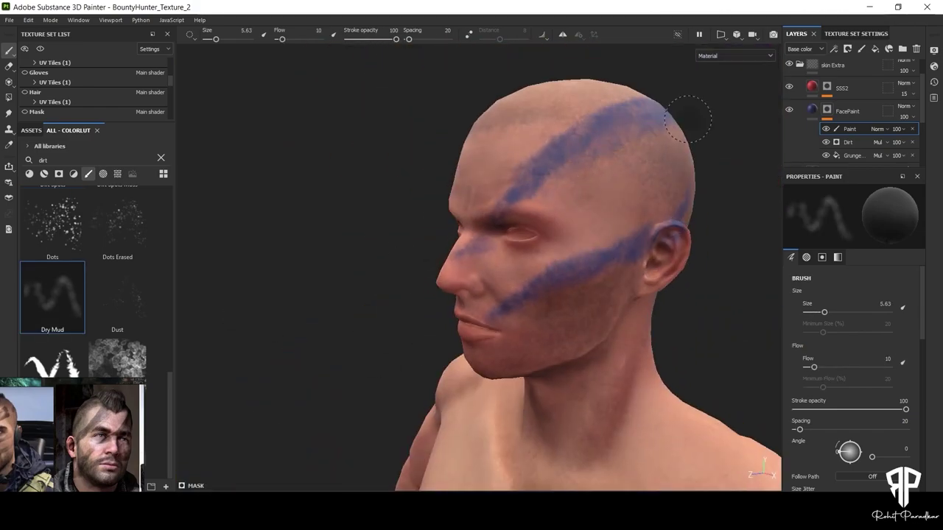
# Change the FacePaint fill's base color to near-black and check the stripes around the head.
pyautogui.click(905, 107)
pyautogui.click(886, 116)
pyautogui.click(812, 110)
pyautogui.click(850, 386)
pyautogui.moveTo(832, 460); pyautogui.dragTo(816, 484)
pyautogui.keyDown('alt'); pyautogui.moveTo(442, 294); pyautogui.dragTo(531, 295); pyautogui.keyUp('alt')
pyautogui.keyDown('alt'); pyautogui.moveTo(530, 295); pyautogui.dragTo(441, 295, button='right'); pyautogui.keyUp('alt')
pyautogui.keyDown('alt'); pyautogui.moveTo(515, 295); pyautogui.dragTo(413, 294); pyautogui.keyUp('alt')
pyautogui.scroll(-3, 76, 435)
pyautogui.keyDown('alt'); pyautogui.moveTo(442, 295); pyautogui.dragTo(523, 294, button='right'); pyautogui.keyUp('alt')
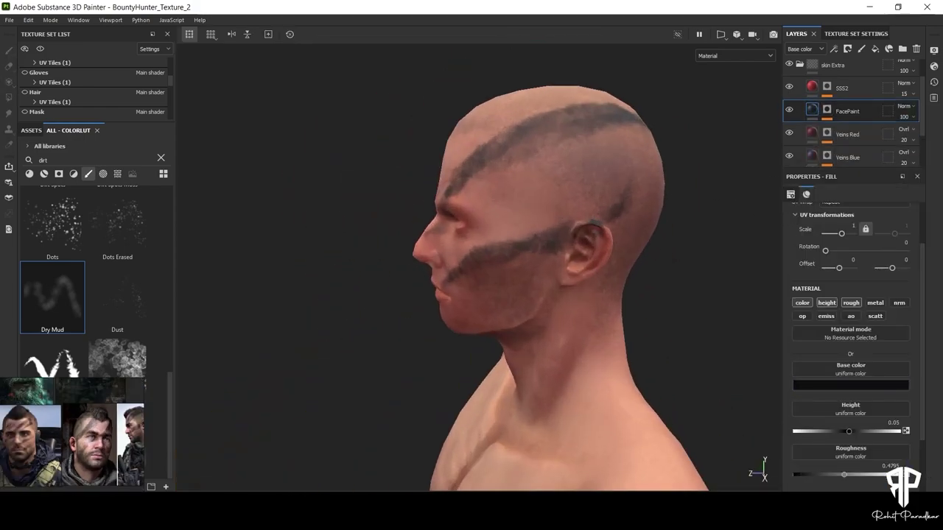
# Select the FacePaint mask's paint effect and choose the Dust brush, with only the body isolated in the view.
pyautogui.click(826, 110)
pyautogui.click(850, 129)
pyautogui.moveTo(243, 243)
pyautogui.keyDown('alt'); pyautogui.mouseDown()
pyautogui.moveTo(229, 331)
pyautogui.moveTo(287, 263)
pyautogui.mouseUp(); pyautogui.keyUp('alt')
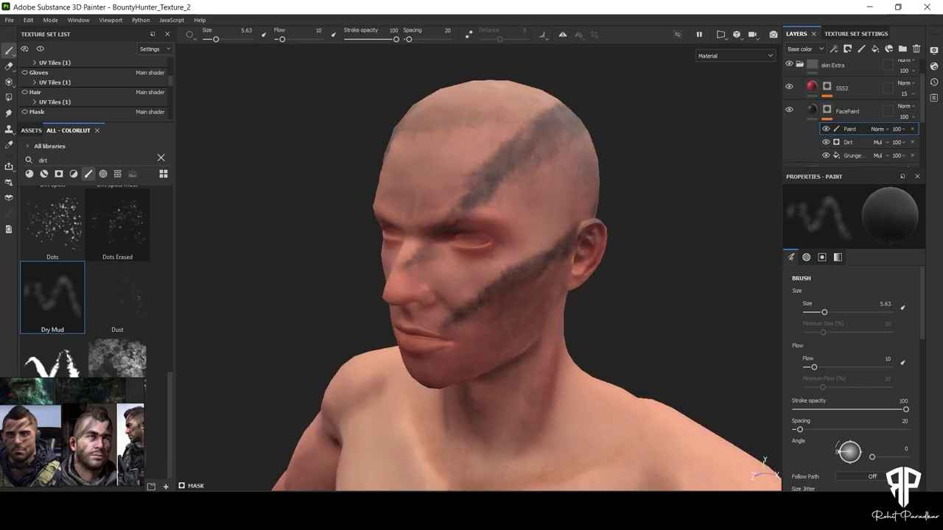
pyautogui.click(117, 297)
pyautogui.moveTo(472, 221)
pyautogui.keyDown('alt'); pyautogui.mouseDown()
pyautogui.moveTo(472, 266)
pyautogui.moveTo(669, 269)
pyautogui.moveTo(707, 229)
pyautogui.mouseUp(); pyautogui.keyUp('alt')
pyautogui.keyDown('alt'); pyautogui.moveTo(577, 310); pyautogui.dragTo(472, 295); pyautogui.keyUp('alt')
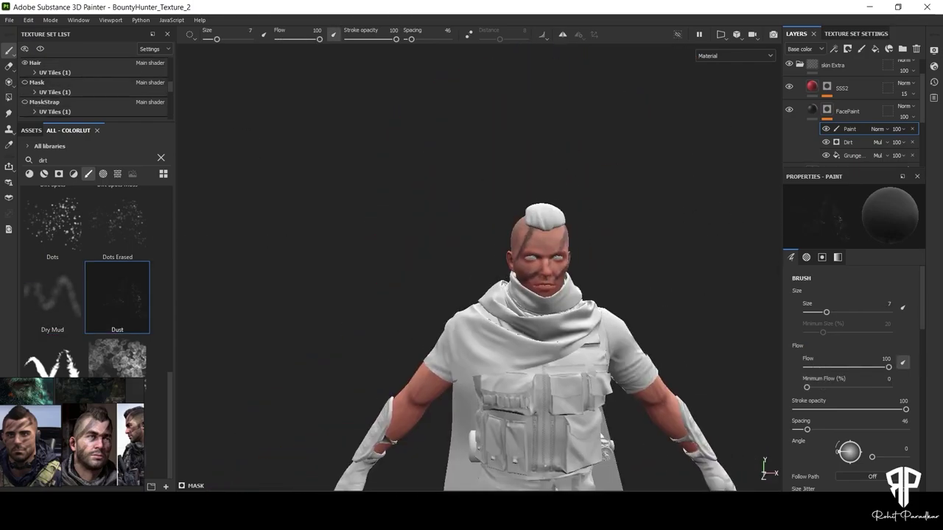
pyautogui.scroll(5, 625, 221)
pyautogui.keyDown('alt'); pyautogui.moveTo(626, 221); pyautogui.dragTo(625, 177); pyautogui.keyUp('alt')
pyautogui.scroll(-5, 626, 177)
pyautogui.scroll(5, 625, 177)
pyautogui.keyDown('alt'); pyautogui.moveTo(590, 221); pyautogui.dragTo(718, 230); pyautogui.keyUp('alt')
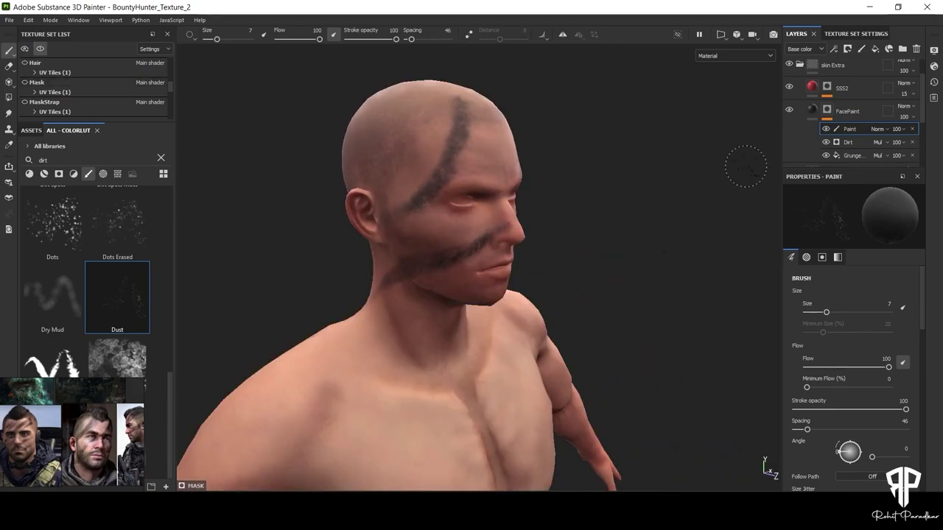
# Select the FacePaint mask and choose the Dirt Brushed brush for the face stripes.
pyautogui.click(847, 111)
pyautogui.scroll(5, 84, 280)
pyautogui.click(52, 247)
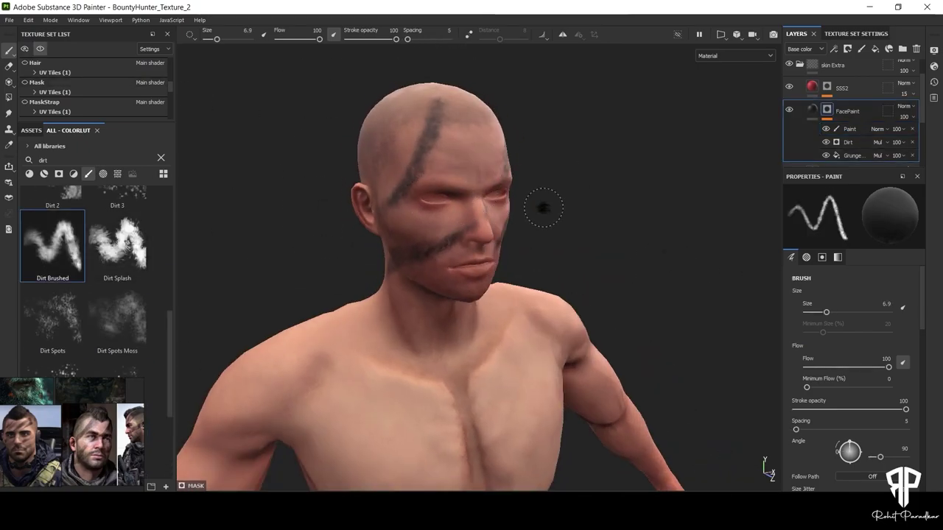
pyautogui.moveTo(455, 201)
pyautogui.keyDown('alt'); pyautogui.mouseDown()
pyautogui.moveTo(483, 190)
pyautogui.moveTo(479, 213)
pyautogui.moveTo(507, 231)
pyautogui.moveTo(636, 189)
pyautogui.moveTo(663, 221)
pyautogui.mouseUp(); pyautogui.keyUp('alt')
pyautogui.keyDown('alt'); pyautogui.moveTo(479, 221); pyautogui.dragTo(486, 173); pyautogui.keyUp('alt')
pyautogui.moveTo(469, 171)
pyautogui.keyDown('ctrl'); pyautogui.mouseDown()
pyautogui.moveTo(448, 171)
pyautogui.moveTo(560, 199)
pyautogui.moveTo(655, 244)
pyautogui.moveTo(509, 156)
pyautogui.moveTo(560, 184)
pyautogui.moveTo(719, 221)
pyautogui.moveTo(707, 229)
pyautogui.mouseUp(); pyautogui.keyUp('ctrl')
# Examine the worn stripes on the face and compare them with FacePaint's color channel off and on.
pyautogui.click(825, 156)
pyautogui.scroll(5, 471, 221)
pyautogui.keyDown('alt'); pyautogui.moveTo(560, 243); pyautogui.dragTo(589, 257); pyautogui.keyUp('alt')
pyautogui.scroll(-5, 658, 271)
pyautogui.keyDown('alt'); pyautogui.moveTo(659, 271); pyautogui.dragTo(545, 236); pyautogui.keyUp('alt')
pyautogui.scroll(6, 592, 242)
pyautogui.scroll(-10, 825, 401)
pyautogui.click(812, 109)
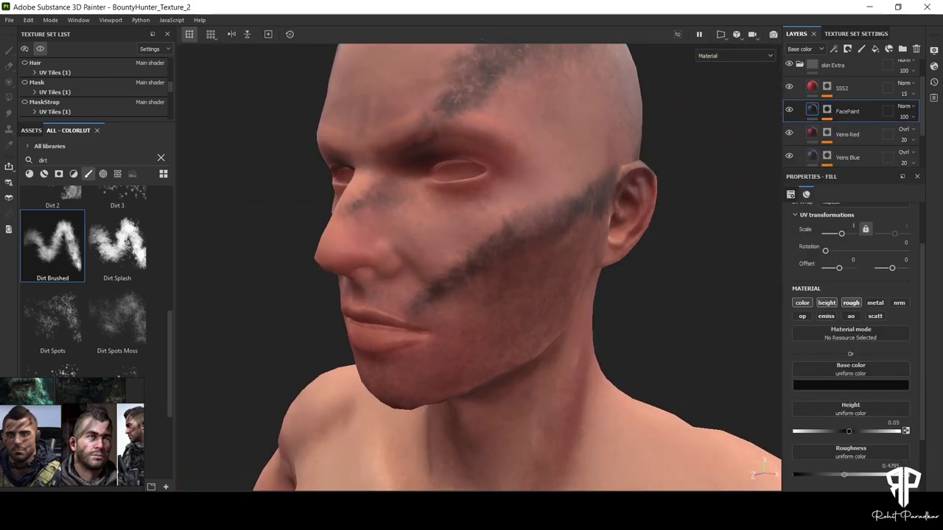
pyautogui.click(802, 303)
pyautogui.click(802, 303)
pyautogui.scroll(-6, 478, 258)
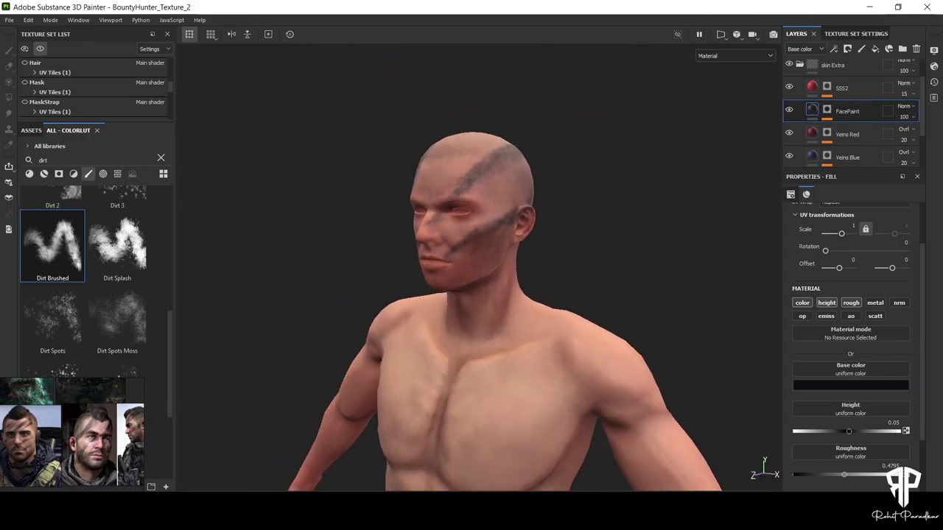
# Move the FacePaint layer out of the skin Extra folder to just above it, and collapse that folder.
pyautogui.click(799, 65)
pyautogui.click(799, 93)
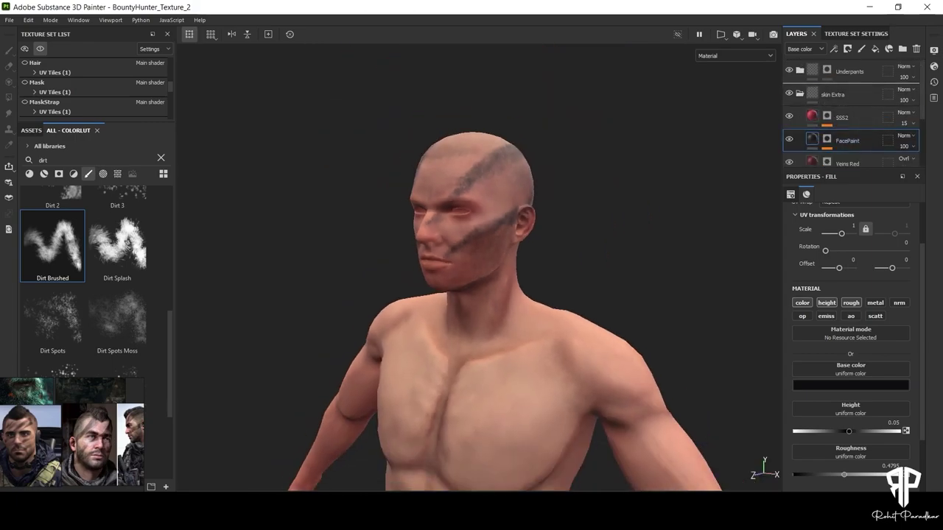
pyautogui.moveTo(847, 140); pyautogui.dragTo(840, 83)
pyautogui.click(799, 117)
# Create a new layer folder named Skin Extra 2 above the skin Extra folder.
pyautogui.click(902, 48)
pyautogui.click(837, 118)
pyautogui.scroll(6, 472, 221)
pyautogui.moveTo(838, 117)
pyautogui.mouseDown()
pyautogui.moveTo(838, 95)
pyautogui.moveTo(838, 128)
pyautogui.mouseUp()
pyautogui.click(800, 93)
pyautogui.click(799, 94)
# Place the FacePaint layer inside the Skin Extra 2 folder after toggling its visibility to compare.
pyautogui.click(789, 116)
pyautogui.click(789, 117)
pyautogui.moveTo(427, 280)
pyautogui.keyDown('alt'); pyautogui.mouseDown()
pyautogui.moveTo(516, 272)
pyautogui.moveTo(428, 287)
pyautogui.mouseUp(); pyautogui.keyUp('alt')
pyautogui.scroll(-3, 471, 257)
pyautogui.scroll(6, 471, 236)
pyautogui.moveTo(837, 118); pyautogui.dragTo(838, 84)
pyautogui.keyDown('alt'); pyautogui.moveTo(427, 288); pyautogui.dragTo(515, 272); pyautogui.keyUp('alt')
pyautogui.scroll(-6, 471, 258)
pyautogui.click(799, 94)
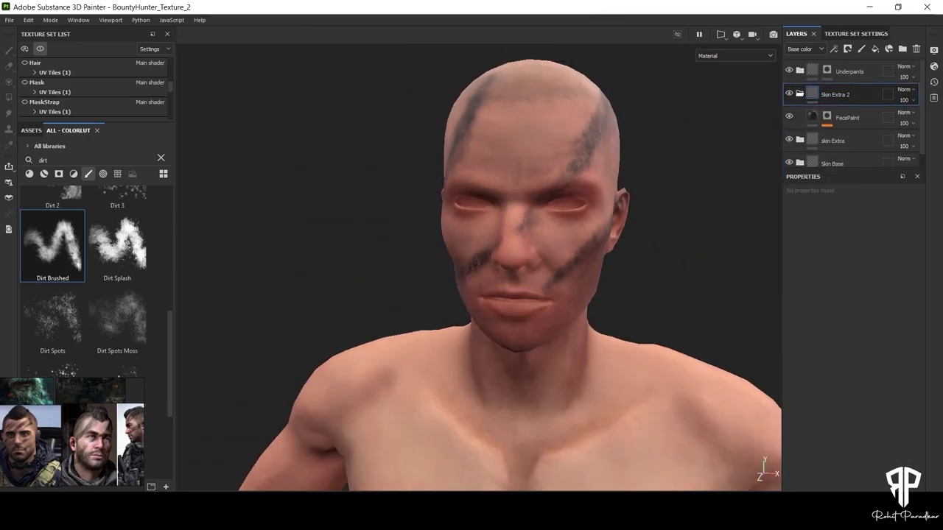
# Move the hidden Blood layer from the skin Extra folder into Skin Extra 2, above FacePaint.
pyautogui.click(799, 141)
pyautogui.click(842, 144)
pyautogui.moveTo(842, 144); pyautogui.dragTo(842, 87)
pyautogui.click(799, 144)
pyautogui.keyDown('alt'); pyautogui.moveTo(515, 272); pyautogui.dragTo(531, 276); pyautogui.keyUp('alt')
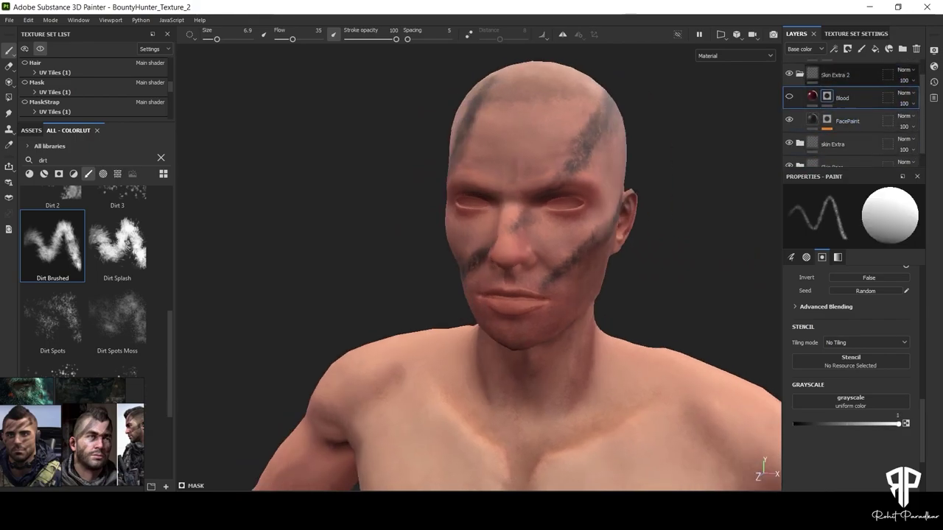
# Add a fill layer named Dirt between the Blood and FacePaint layers.
pyautogui.click(874, 49)
pyautogui.moveTo(847, 98); pyautogui.dragTo(847, 131)
pyautogui.doubleClick(847, 121)
pyautogui.write('Dirt')
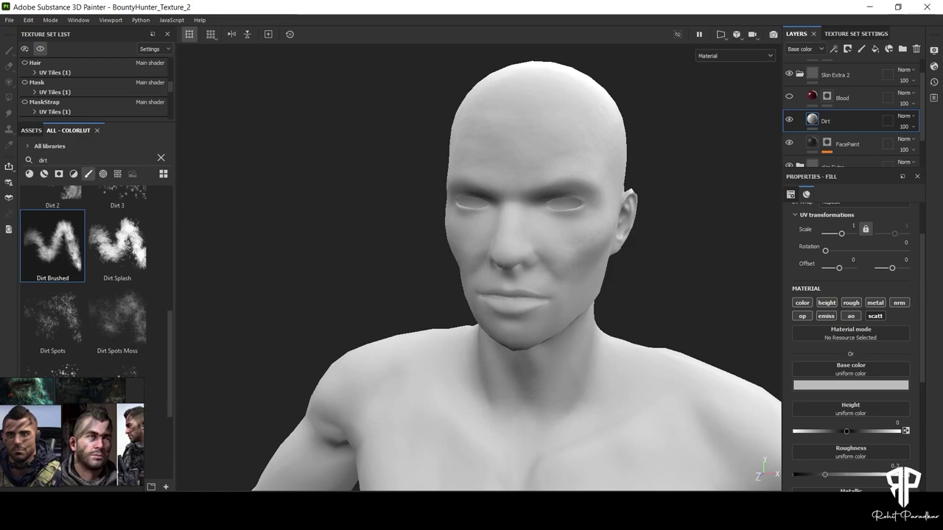
pyautogui.scroll(2, 851, 339)
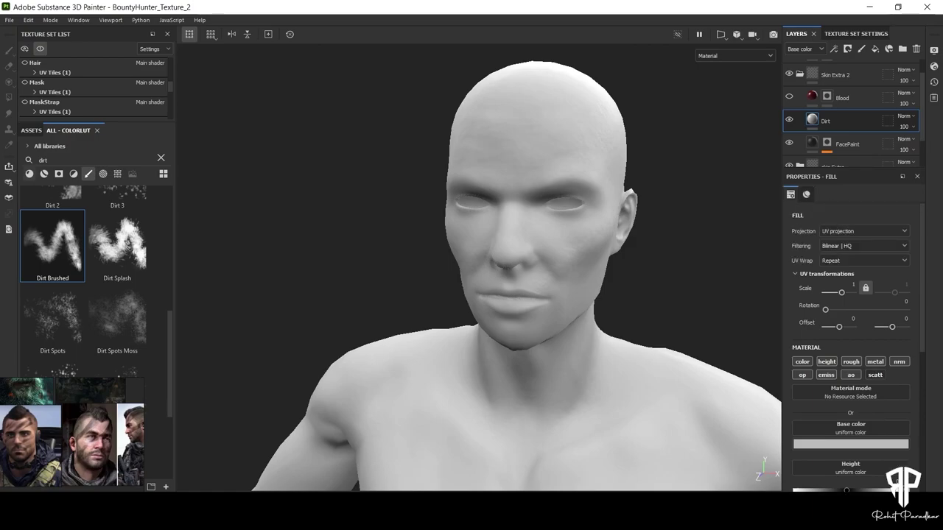
# Add the Rust Fine material as a layer below Blood and delete the plain Dirt fill layer.
pyautogui.click(29, 174)
pyautogui.click(160, 159)
pyautogui.scroll(-15, 86, 295)
pyautogui.scroll(-8, 96, 279)
pyautogui.moveTo(117, 230); pyautogui.dragTo(847, 111)
pyautogui.click(840, 144)
pyautogui.press('Delete')
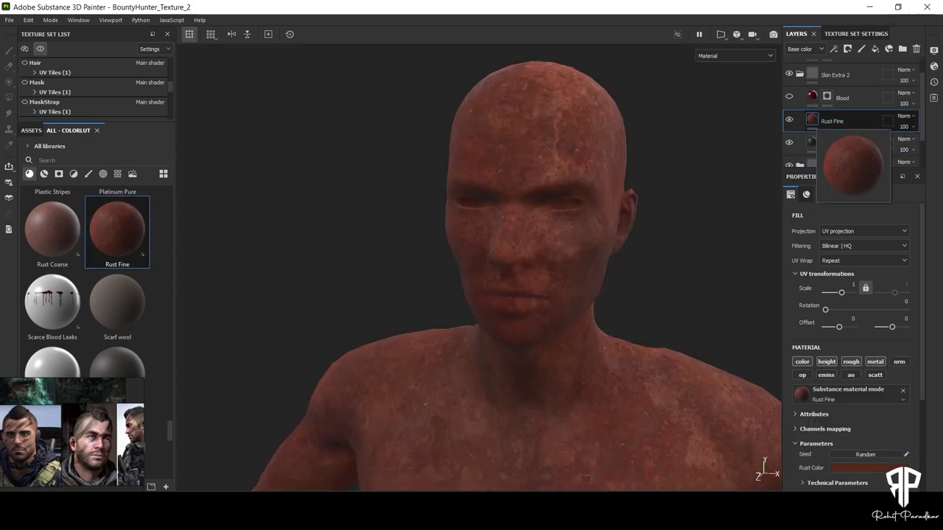
# Change the Rust Fine material's Rust Color to a darker tone.
pyautogui.scroll(-2, 850, 332)
pyautogui.click(869, 409)
pyautogui.click(859, 365)
# Add a black mask with a Dirt generator to the Rust Fine layer and set its Dirt Level to about 0.57.
pyautogui.click(847, 49)
pyautogui.click(810, 261)
pyautogui.click(825, 324)
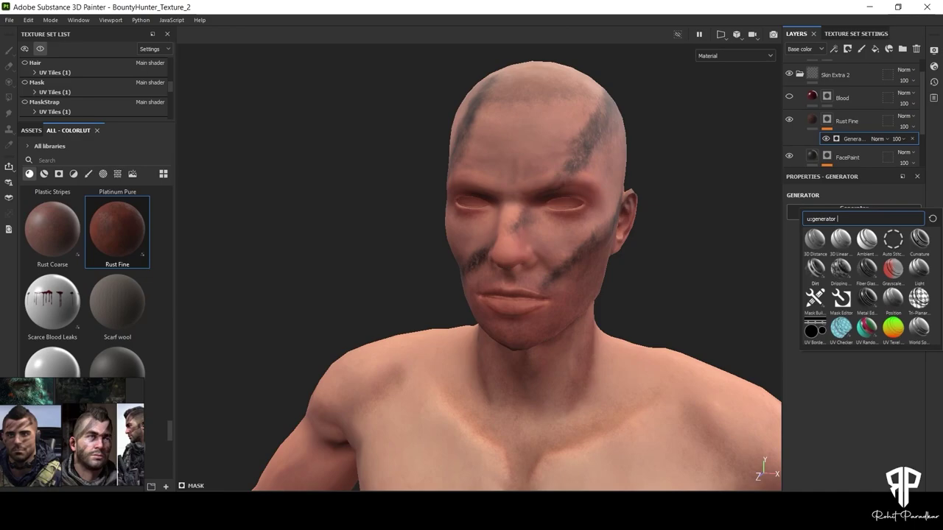
pyautogui.moveTo(882, 288); pyautogui.dragTo(862, 287)
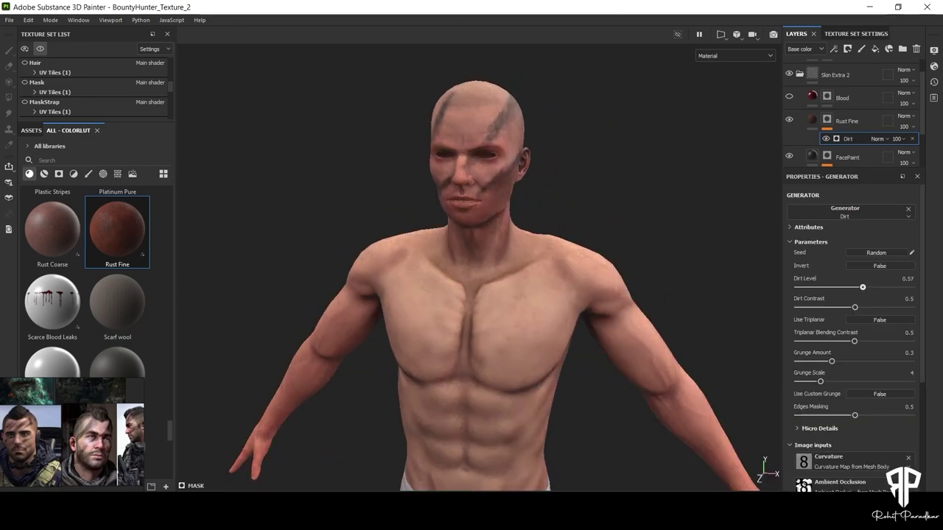
# Add a fill effect to the Rust Fine mask using the Clouds 2 texture as grayscale.
pyautogui.rightClick(826, 120)
pyautogui.click(827, 391)
pyautogui.click(865, 303)
pyautogui.write('cloud')
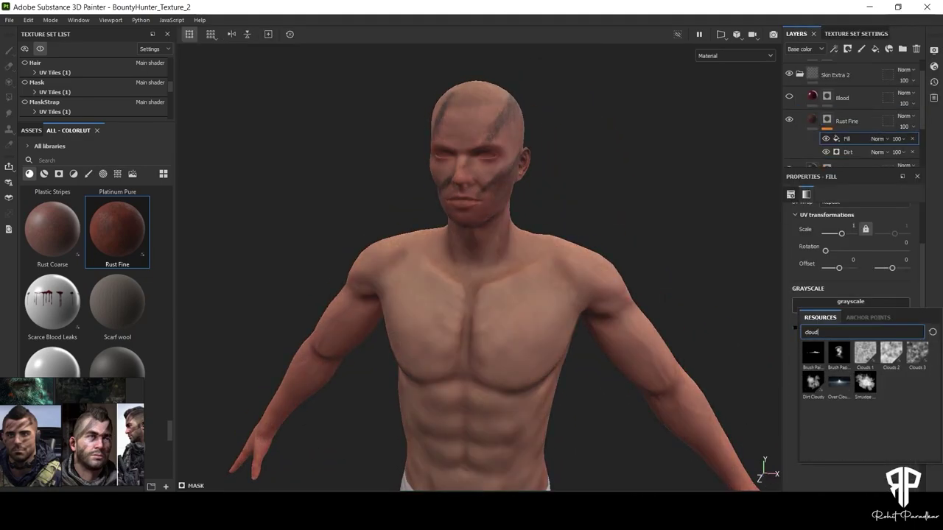
pyautogui.click(892, 354)
# Raise the Dirt generator's Dirt Level to about 0.68 with the Clouds 2 fill hidden, and show the fill again.
pyautogui.click(849, 152)
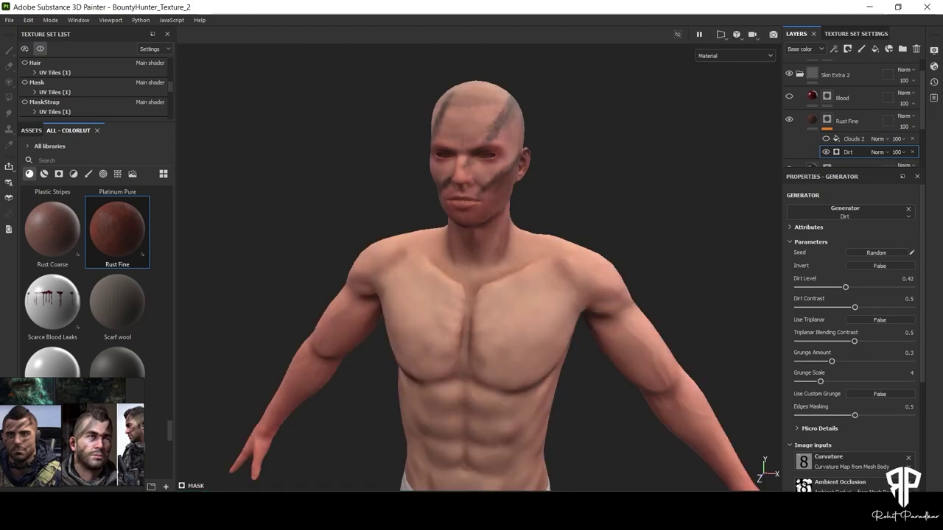
pyautogui.moveTo(878, 287); pyautogui.dragTo(872, 287)
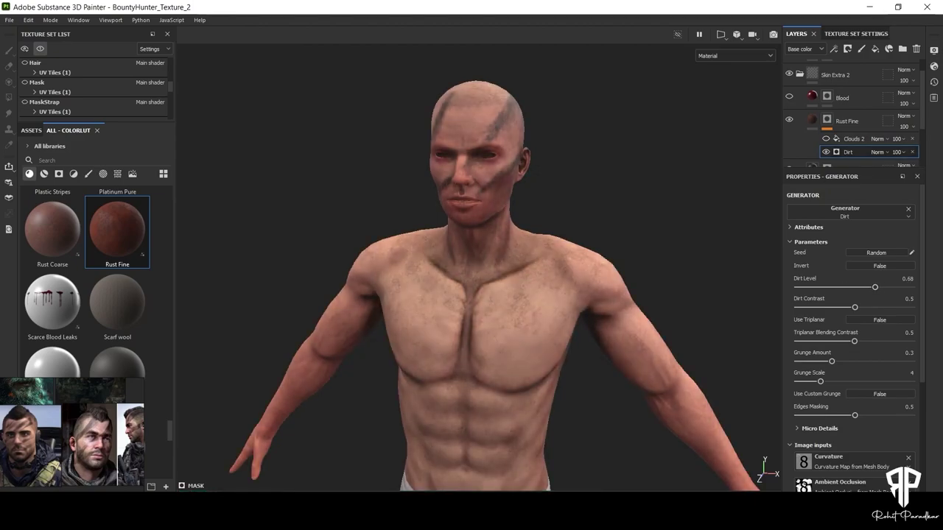
pyautogui.click(826, 138)
pyautogui.click(789, 119)
pyautogui.click(789, 119)
# Set the Clouds 2 fill to triplanar projection with a scale of 5.2 and a Balance of 0.14.
pyautogui.click(854, 138)
pyautogui.moveTo(854, 384); pyautogui.dragTo(823, 384)
pyautogui.scroll(3, 847, 324)
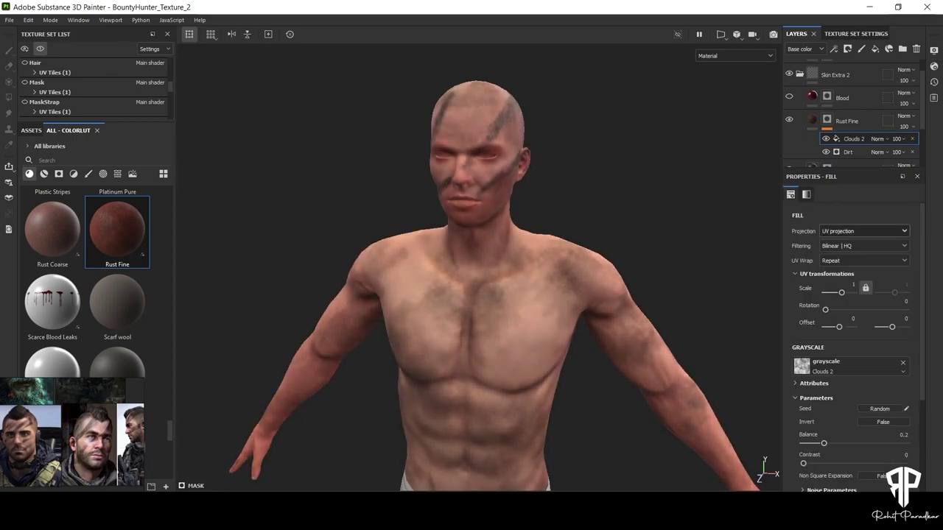
pyautogui.click(870, 231)
pyautogui.click(854, 258)
pyautogui.moveTo(844, 310); pyautogui.dragTo(846, 310)
pyautogui.moveTo(825, 455); pyautogui.dragTo(819, 455)
pyautogui.scroll(-2, 819, 450)
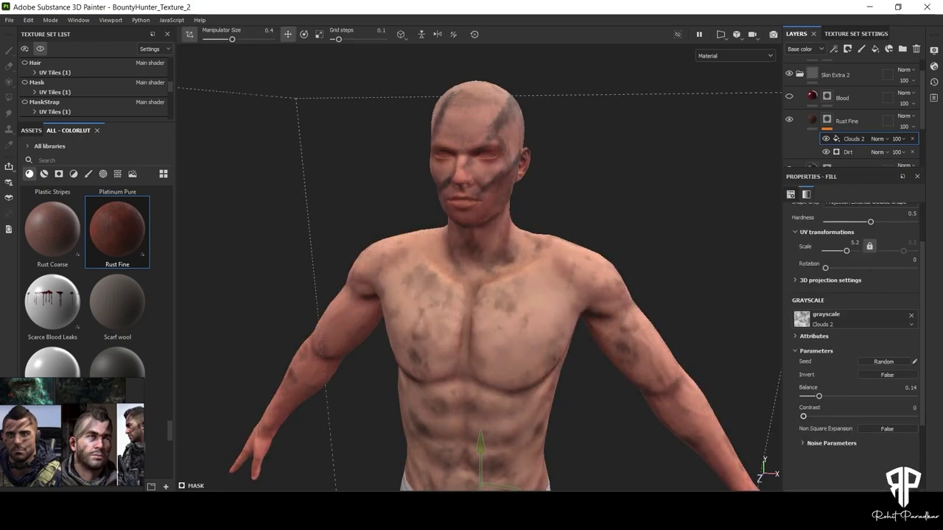
# Try a different blend mode for the Clouds 2 fill in the Rust Fine mask and return it to Normal.
pyautogui.click(878, 139)
pyautogui.click(881, 285)
pyautogui.click(877, 138)
pyautogui.click(881, 149)
# Try softening the Rust Fine mask with a Blur filter placed above the Clouds 2 fill.
pyautogui.rightClick(826, 121)
pyautogui.click(851, 435)
pyautogui.click(848, 212)
pyautogui.click(867, 304)
pyautogui.moveTo(801, 261); pyautogui.dragTo(820, 261)
pyautogui.scroll(-5, 633, 192)
pyautogui.keyDown('alt'); pyautogui.moveTo(633, 221); pyautogui.dragTo(413, 228); pyautogui.keyUp('alt')
pyautogui.scroll(5, 413, 294)
pyautogui.keyDown('alt'); pyautogui.moveTo(412, 294); pyautogui.dragTo(589, 294); pyautogui.keyUp('alt')
pyautogui.click(847, 165)
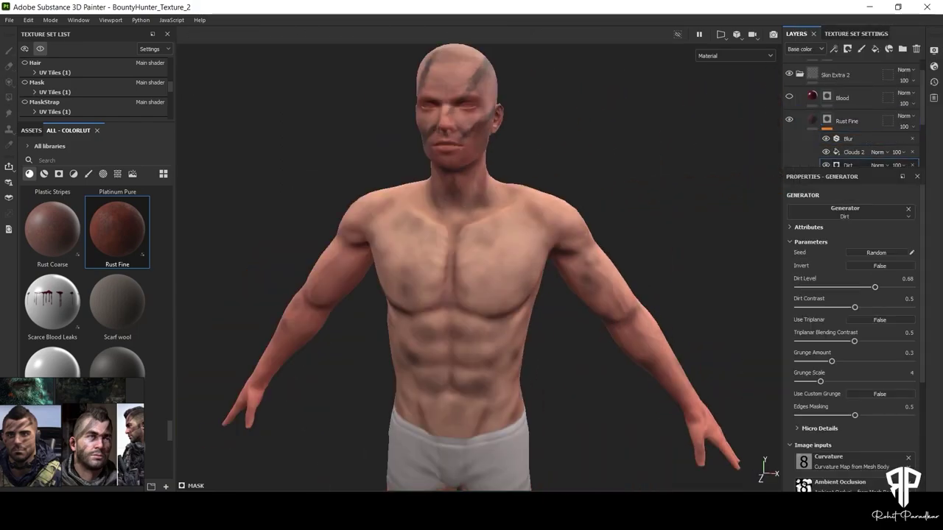
# Set the Clouds 2 fill's blend mode to Multiply and remove the Blur filter from the Rust Fine mask.
pyautogui.click(826, 151)
pyautogui.click(825, 151)
pyautogui.click(877, 152)
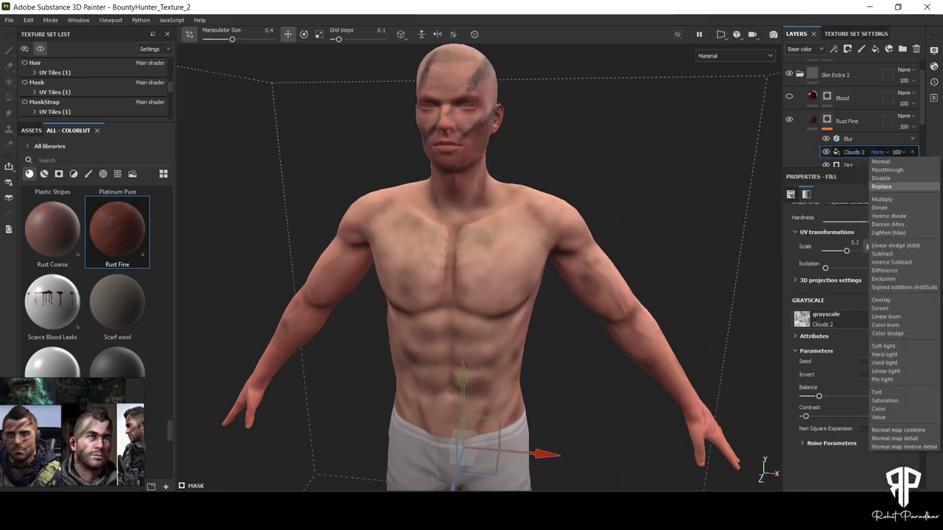
pyautogui.click(882, 186)
pyautogui.scroll(-1, 869, 140)
pyautogui.click(825, 122)
pyautogui.click(826, 123)
pyautogui.click(912, 109)
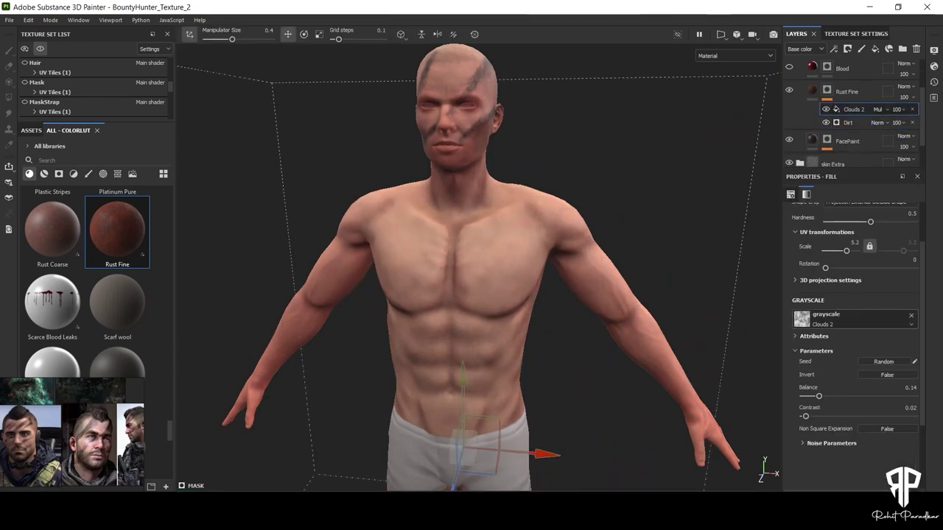
# Set the Clouds 2 balance to 0.43 and compare the skin with the Rust Fine layer hidden and shown.
pyautogui.moveTo(818, 396); pyautogui.dragTo(846, 396)
pyautogui.click(789, 89)
pyautogui.click(789, 90)
pyautogui.click(826, 90)
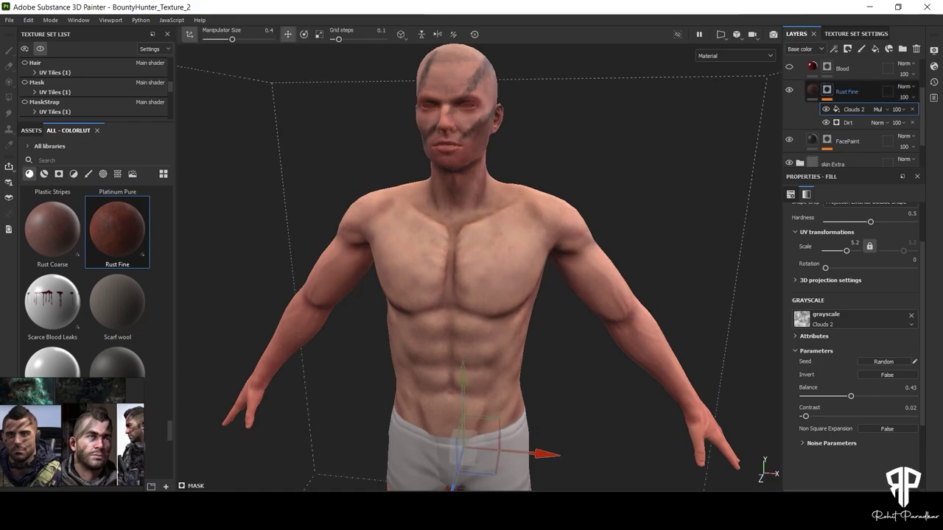
pyautogui.scroll(5, 515, 221)
pyautogui.keyDown('alt'); pyautogui.moveTo(726, 242); pyautogui.dragTo(685, 228); pyautogui.keyUp('alt')
# Lower the opacity of the Clouds 2 fill to 70 and reduce the Dirt generator's opacity in the Rust Fine mask.
pyautogui.rightClick(827, 91)
pyautogui.click(847, 94)
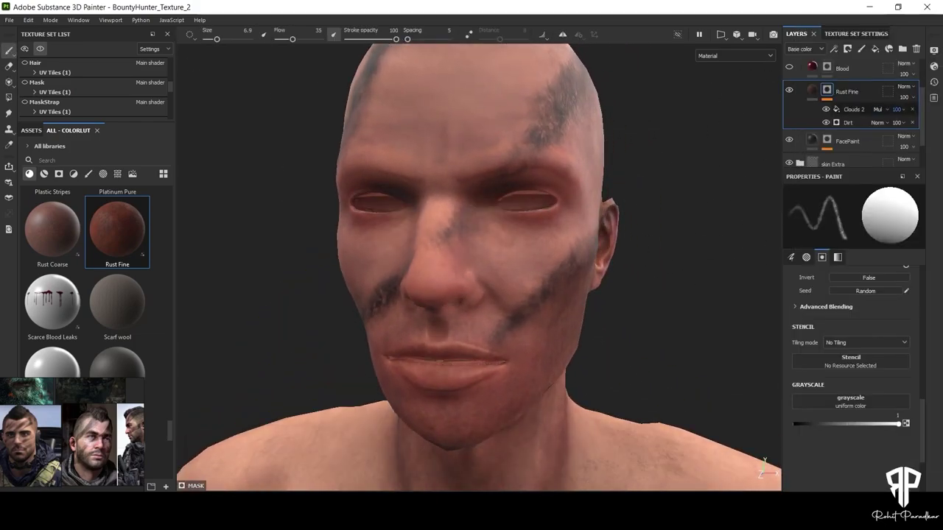
pyautogui.moveTo(920, 127); pyautogui.dragTo(922, 127)
pyautogui.click(897, 123)
pyautogui.moveTo(935, 140); pyautogui.dragTo(908, 140)
pyautogui.scroll(-5, 540, 206)
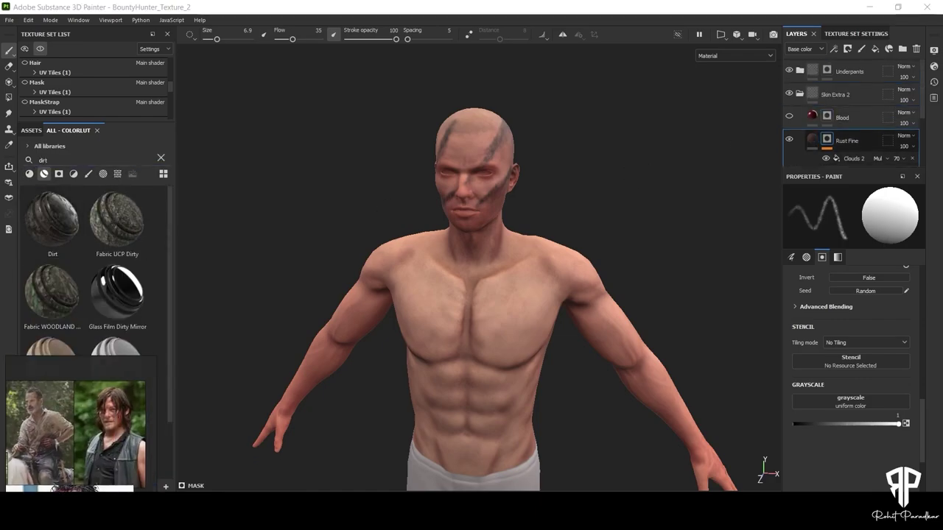
# Add the Dirt smart material directly above the Rust Fine layer and expand its folder.
pyautogui.click(847, 140)
pyautogui.moveTo(52, 221); pyautogui.dragTo(847, 127)
pyautogui.click(808, 140)
pyautogui.moveTo(851, 169); pyautogui.dragTo(851, 242)
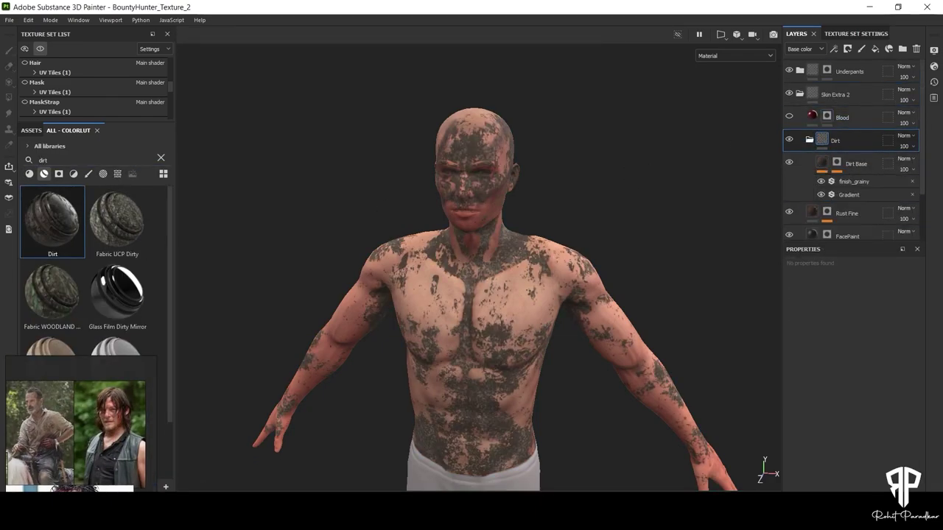
# Adjust Global Balance and turn on Global Invert in the Dirt Base layer's Mask Editor generator.
pyautogui.click(837, 162)
pyautogui.click(836, 181)
pyautogui.click(835, 182)
pyautogui.click(859, 181)
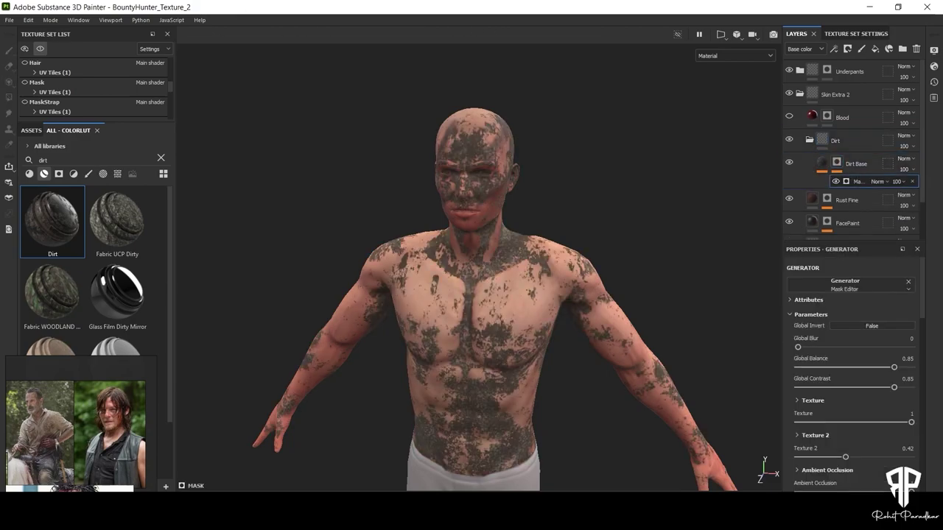
pyautogui.moveTo(876, 366); pyautogui.dragTo(904, 367)
pyautogui.click(871, 326)
pyautogui.scroll(-4, 841, 387)
pyautogui.scroll(4, 841, 388)
# Set the Dirt Base layer's blend mode to Multiply and its opacity to 74.
pyautogui.click(837, 162)
pyautogui.click(821, 162)
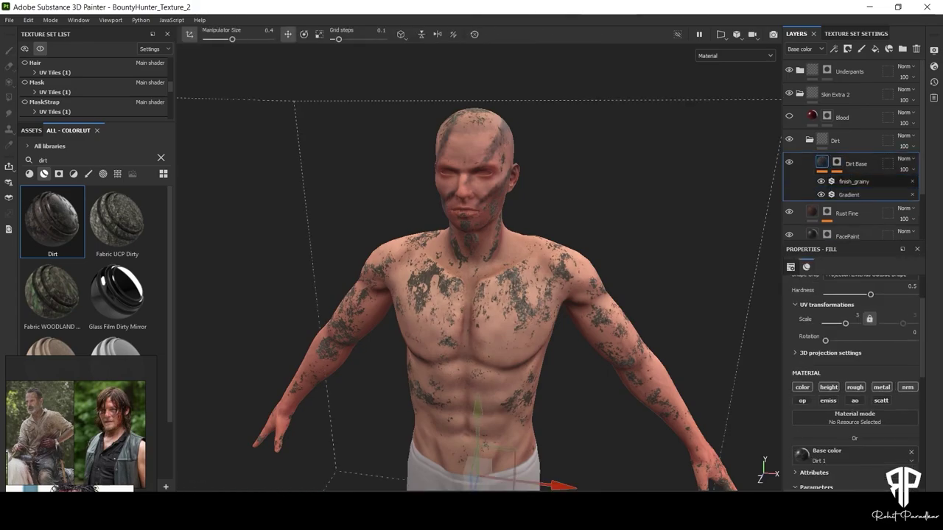
pyautogui.click(854, 182)
pyautogui.click(822, 163)
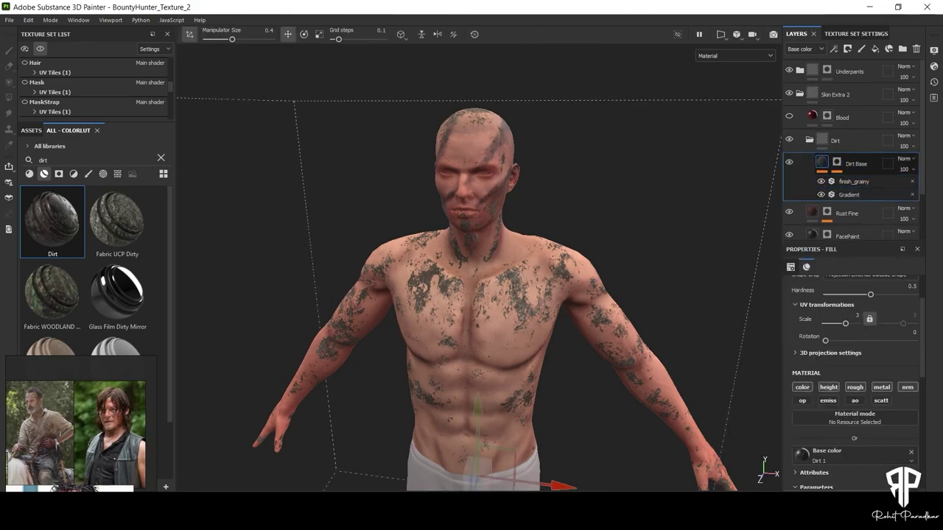
pyautogui.scroll(-5, 855, 383)
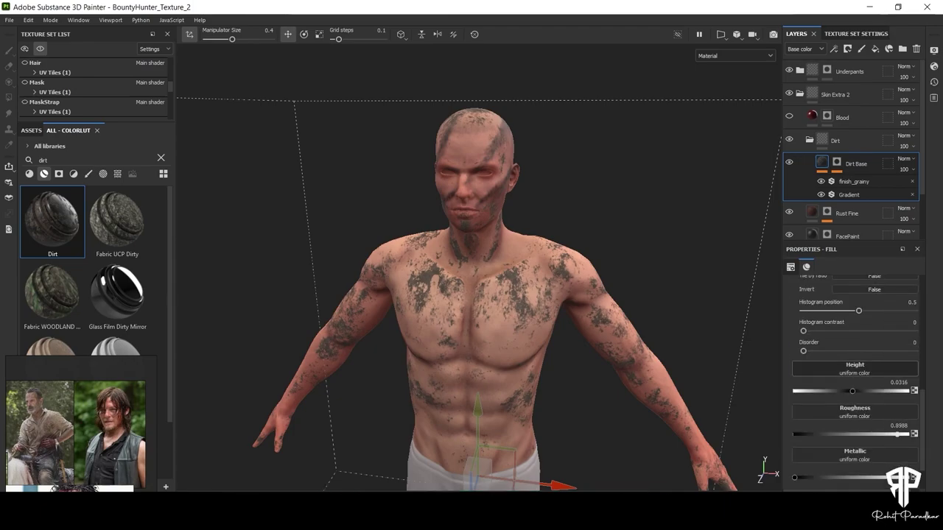
pyautogui.click(906, 159)
pyautogui.click(893, 207)
pyautogui.scroll(4, 515, 154)
pyautogui.click(912, 169)
pyautogui.moveTo(938, 187); pyautogui.dragTo(929, 187)
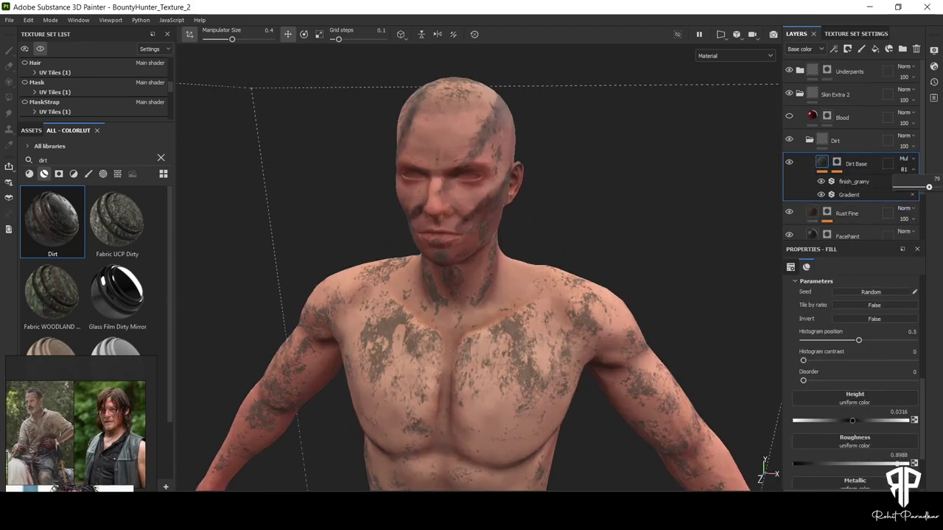
# Add a Blur filter above the Mask Editor in the Dirt Base mask to soften the dirt patches.
pyautogui.click(836, 162)
pyautogui.scroll(-5, 640, 266)
pyautogui.keyDown('alt'); pyautogui.moveTo(640, 265); pyautogui.dragTo(597, 247); pyautogui.keyUp('alt')
pyautogui.scroll(7, 851, 412)
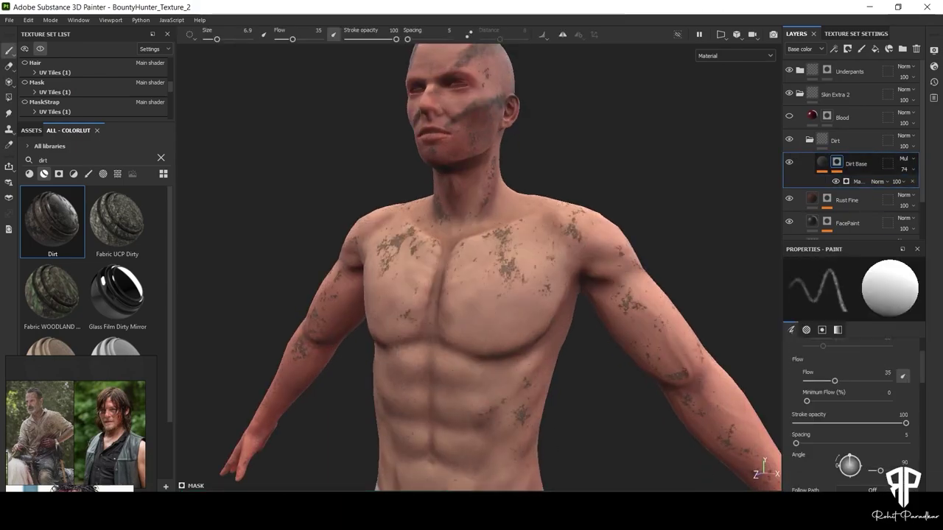
pyautogui.click(853, 281)
pyautogui.click(893, 318)
# Add a Paint effect to the Dirt Base mask and place it beneath the Blur filter.
pyautogui.rightClick(836, 162)
pyautogui.click(858, 228)
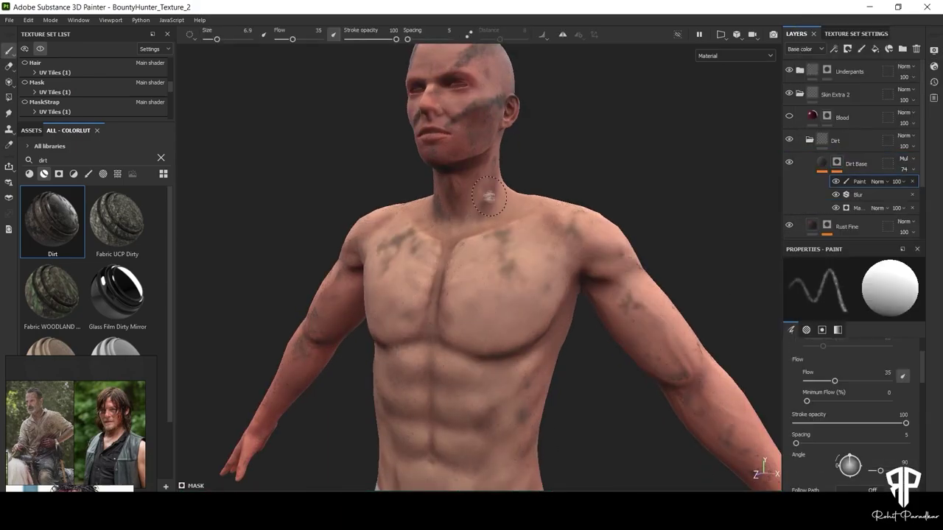
pyautogui.moveTo(859, 181); pyautogui.dragTo(860, 201)
pyautogui.moveTo(582, 147)
pyautogui.keyDown('alt'); pyautogui.mouseDown()
pyautogui.moveTo(611, 174)
pyautogui.moveTo(575, 213)
pyautogui.mouseUp(); pyautogui.keyUp('alt')
# Choose the Dirt Spots brush for the Dirt Base mask's Paint effect.
pyautogui.click(88, 174)
pyautogui.moveTo(103, 368); pyautogui.dragTo(65, 459, button='right')
pyautogui.scroll(-6, 74, 295)
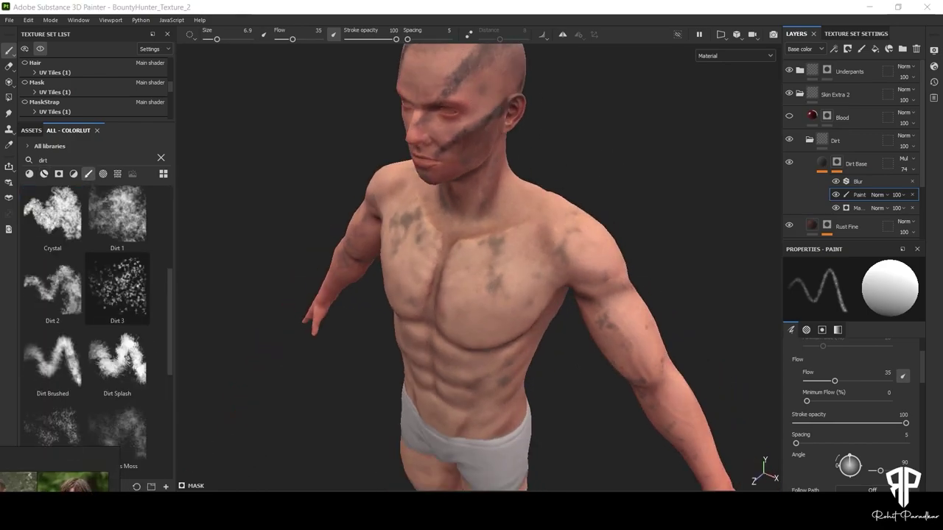
pyautogui.click(52, 224)
pyautogui.keyDown('alt'); pyautogui.moveTo(562, 165); pyautogui.dragTo(602, 279, button='middle'); pyautogui.keyUp('alt')
pyautogui.keyDown('alt'); pyautogui.moveTo(579, 391); pyautogui.dragTo(591, 449); pyautogui.keyUp('alt')
pyautogui.keyDown('alt'); pyautogui.moveTo(591, 458); pyautogui.dragTo(608, 234, button='middle'); pyautogui.keyUp('alt')
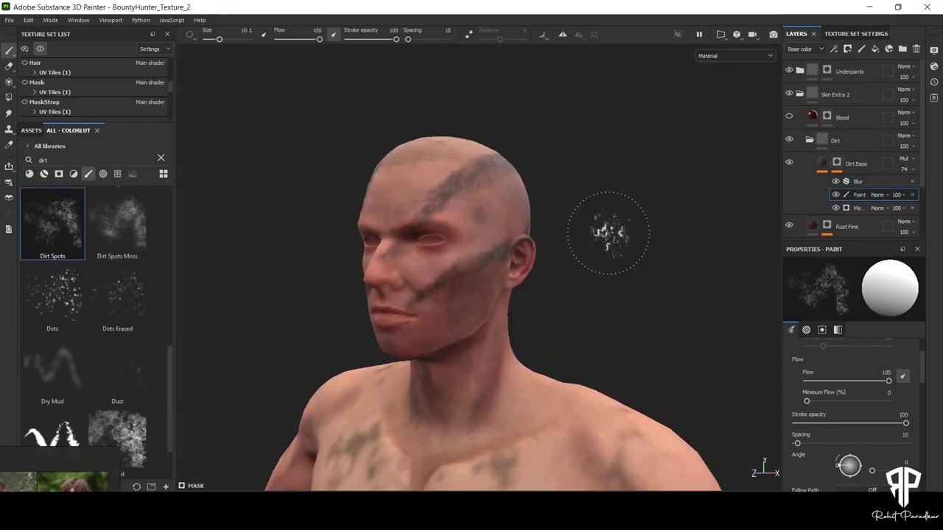
# Resize the Dirt Spots brush and touch up the dirt mask from the head and neck down to the thighs.
pyautogui.keyDown('alt'); pyautogui.moveTo(608, 233); pyautogui.dragTo(722, 243); pyautogui.keyUp('alt')
pyautogui.keyDown('ctrl'); pyautogui.moveTo(431, 264); pyautogui.dragTo(404, 263, button='right'); pyautogui.keyUp('ctrl')
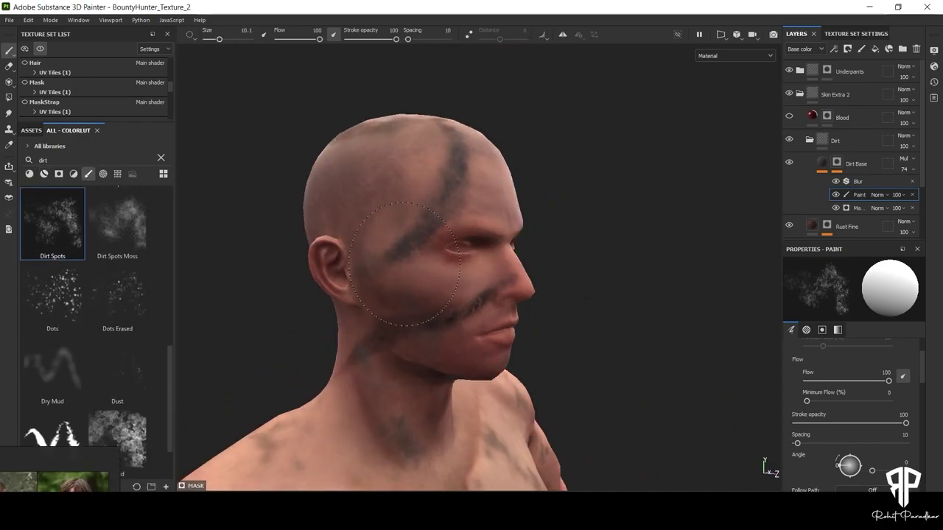
pyautogui.keyDown('alt'); pyautogui.moveTo(602, 323); pyautogui.dragTo(500, 386); pyautogui.keyUp('alt')
pyautogui.moveTo(648, 368)
pyautogui.keyDown('alt'); pyautogui.mouseDown()
pyautogui.moveTo(590, 316)
pyautogui.moveTo(762, 322)
pyautogui.moveTo(633, 383)
pyautogui.mouseUp(); pyautogui.keyUp('alt')
pyautogui.keyDown('alt'); pyautogui.moveTo(619, 442); pyautogui.dragTo(606, 257, button='middle'); pyautogui.keyUp('alt')
pyautogui.keyDown('alt'); pyautogui.moveTo(606, 257); pyautogui.dragTo(600, 206); pyautogui.keyUp('alt')
pyautogui.keyDown('alt'); pyautogui.moveTo(559, 413); pyautogui.dragTo(530, 162, button='middle'); pyautogui.keyUp('alt')
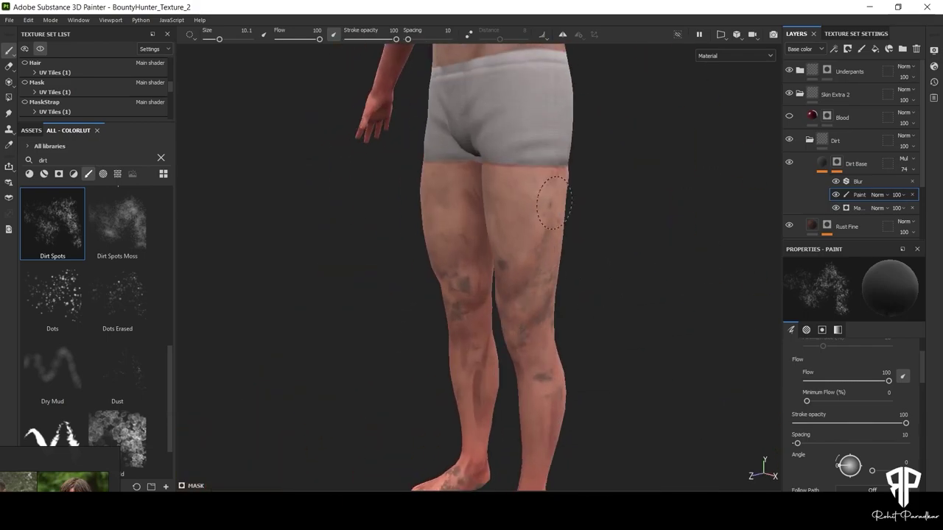
# Break up the dirt on the thighs and knees using the Dots Erased and Dirt Spots Moss brushes.
pyautogui.keyDown('alt'); pyautogui.moveTo(549, 219); pyautogui.dragTo(442, 257); pyautogui.keyUp('alt')
pyautogui.click(117, 295)
pyautogui.keyDown('alt'); pyautogui.moveTo(498, 340); pyautogui.dragTo(392, 298); pyautogui.keyUp('alt')
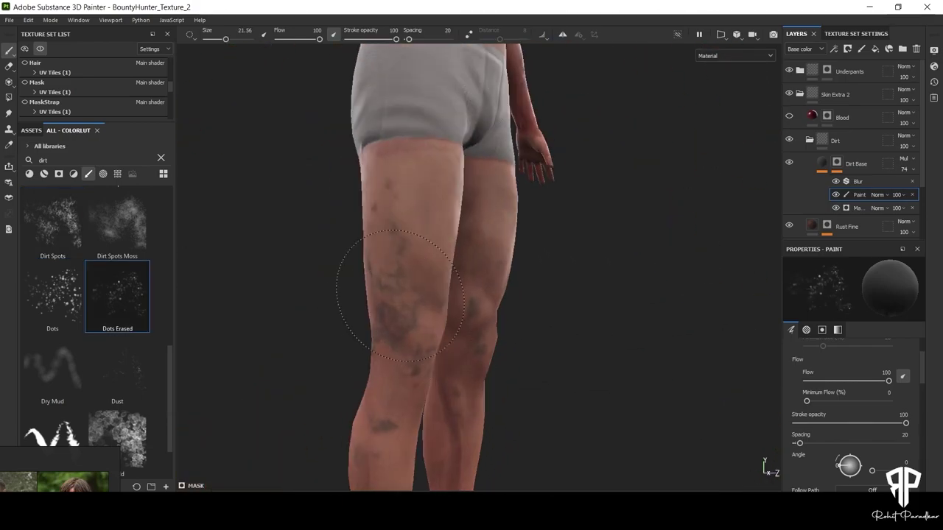
pyautogui.click(117, 221)
pyautogui.keyDown('alt'); pyautogui.moveTo(486, 297); pyautogui.dragTo(721, 385); pyautogui.keyUp('alt')
pyautogui.keyDown('alt'); pyautogui.moveTo(471, 280); pyautogui.dragTo(542, 300); pyautogui.keyUp('alt')
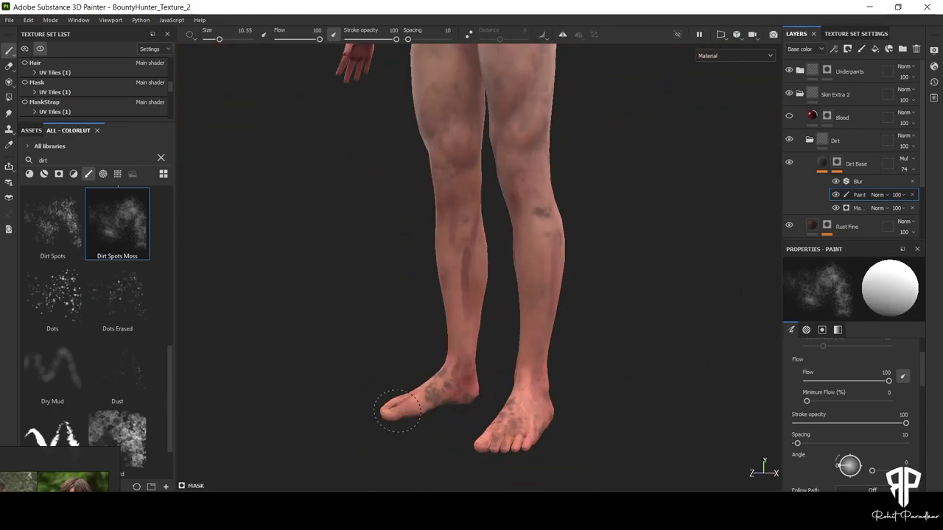
# Paint dirt spots on the feet with the Dirt Spots brush at size 12.75.
pyautogui.click(52, 221)
pyautogui.moveTo(457, 383)
pyautogui.keyDown('alt'); pyautogui.mouseDown()
pyautogui.moveTo(508, 346)
pyautogui.moveTo(480, 308)
pyautogui.mouseUp(); pyautogui.keyUp('alt')
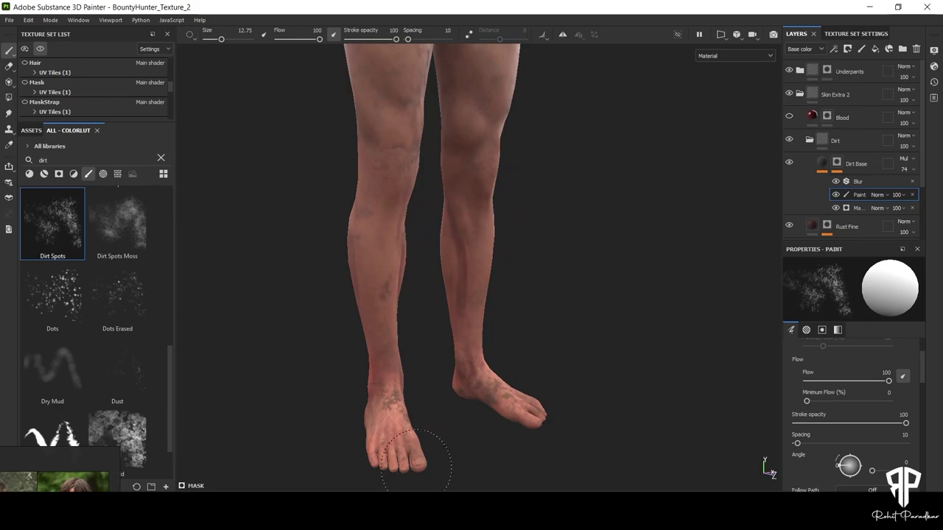
pyautogui.keyDown('alt'); pyautogui.moveTo(396, 461); pyautogui.dragTo(495, 451); pyautogui.keyUp('alt')
pyautogui.keyDown('alt'); pyautogui.moveTo(656, 267); pyautogui.dragTo(545, 294); pyautogui.keyUp('alt')
# Hide the Dirt Base mask's Blur filter and refine the body's dirt spots, alternating between adding and erasing.
pyautogui.keyDown('alt'); pyautogui.moveTo(530, 184); pyautogui.dragTo(516, 383, button='middle'); pyautogui.keyUp('alt')
pyautogui.keyDown('alt'); pyautogui.moveTo(589, 369); pyautogui.dragTo(472, 317); pyautogui.keyUp('alt')
pyautogui.moveTo(497, 267)
pyautogui.keyDown('alt'); pyautogui.mouseDown()
pyautogui.moveTo(358, 285)
pyautogui.moveTo(695, 379)
pyautogui.moveTo(543, 184)
pyautogui.moveTo(471, 162)
pyautogui.moveTo(434, 193)
pyautogui.mouseUp(); pyautogui.keyUp('alt')
pyautogui.moveTo(271, 237)
pyautogui.keyDown('alt'); pyautogui.mouseDown()
pyautogui.moveTo(484, 294)
pyautogui.moveTo(257, 430)
pyautogui.mouseUp(); pyautogui.keyUp('alt')
pyautogui.moveTo(276, 361)
pyautogui.keyDown('alt'); pyautogui.mouseDown()
pyautogui.moveTo(212, 390)
pyautogui.moveTo(485, 351)
pyautogui.moveTo(324, 332)
pyautogui.mouseUp(); pyautogui.keyUp('alt')
pyautogui.click(835, 182)
pyautogui.moveTo(486, 243)
pyautogui.keyDown('alt'); pyautogui.mouseDown(button='right')
pyautogui.moveTo(628, 220)
pyautogui.moveTo(508, 221)
pyautogui.mouseUp(button='right'); pyautogui.keyUp('alt')
pyautogui.moveTo(508, 221)
pyautogui.keyDown('alt'); pyautogui.mouseDown()
pyautogui.moveTo(600, 198)
pyautogui.moveTo(515, 221)
pyautogui.mouseUp(); pyautogui.keyUp('alt')
pyautogui.press('x')
pyautogui.press('x')
pyautogui.keyDown('alt'); pyautogui.moveTo(442, 242); pyautogui.dragTo(346, 283); pyautogui.keyUp('alt')
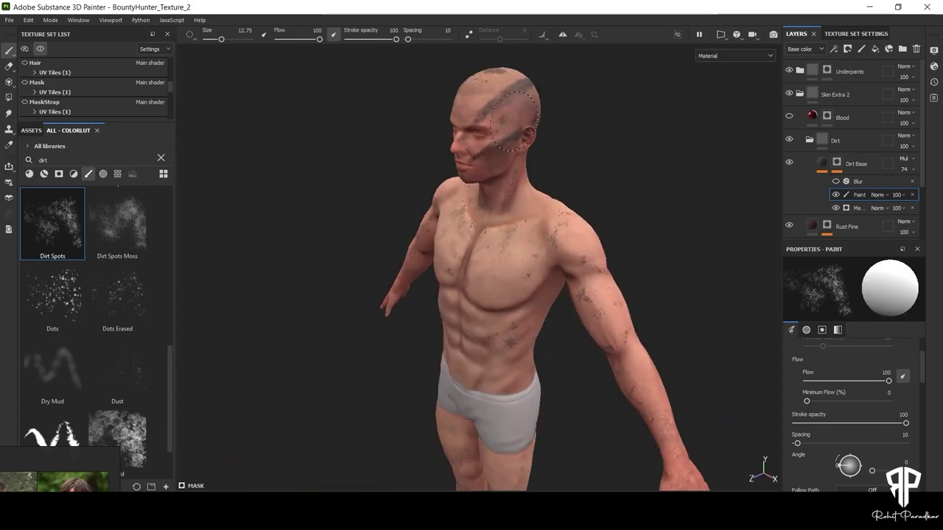
# Add more dirt spots around the head, neck and shoulders with the Dirt Spots brush.
pyautogui.keyDown('alt'); pyautogui.moveTo(471, 147); pyautogui.dragTo(416, 269, button='middle'); pyautogui.keyUp('alt')
pyautogui.keyDown('alt'); pyautogui.moveTo(368, 258); pyautogui.dragTo(450, 251, button='right'); pyautogui.keyUp('alt')
pyautogui.moveTo(418, 287)
pyautogui.keyDown('alt'); pyautogui.mouseDown()
pyautogui.moveTo(435, 362)
pyautogui.moveTo(471, 399)
pyautogui.mouseUp(); pyautogui.keyUp('alt')
pyautogui.keyDown('alt'); pyautogui.moveTo(472, 399); pyautogui.dragTo(665, 328); pyautogui.keyUp('alt')
pyautogui.keyDown('alt'); pyautogui.moveTo(665, 328); pyautogui.dragTo(656, 273, button='middle'); pyautogui.keyUp('alt')
# Try the Dry Mud brush, switch to another dirt brush and paint a stroke on the chest.
pyautogui.click(52, 369)
pyautogui.scroll(-1, 77, 392)
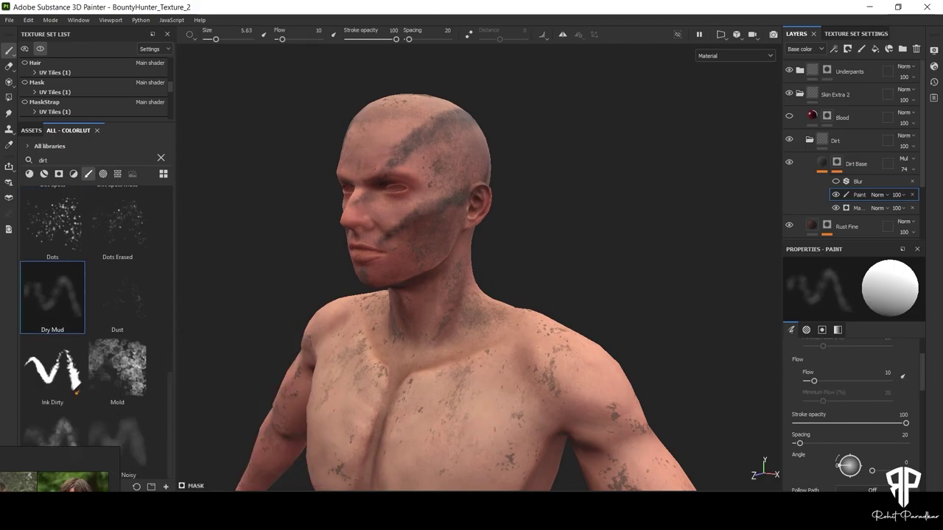
pyautogui.scroll(2, 77, 353)
pyautogui.click(52, 254)
pyautogui.keyDown('alt'); pyautogui.moveTo(516, 332); pyautogui.dragTo(457, 331, button='right'); pyautogui.keyUp('alt')
pyautogui.keyDown('alt'); pyautogui.moveTo(457, 331); pyautogui.dragTo(560, 335); pyautogui.keyUp('alt')
pyautogui.moveTo(350, 405); pyautogui.dragTo(365, 434)
# Switch to the Dirt Splash brush for adding dirt to the lower legs.
pyautogui.click(117, 221)
pyautogui.keyDown('alt'); pyautogui.moveTo(516, 410); pyautogui.dragTo(508, 125, button='middle'); pyautogui.keyUp('alt')
pyautogui.keyDown('alt'); pyautogui.moveTo(501, 310); pyautogui.dragTo(413, 295); pyautogui.keyUp('alt')
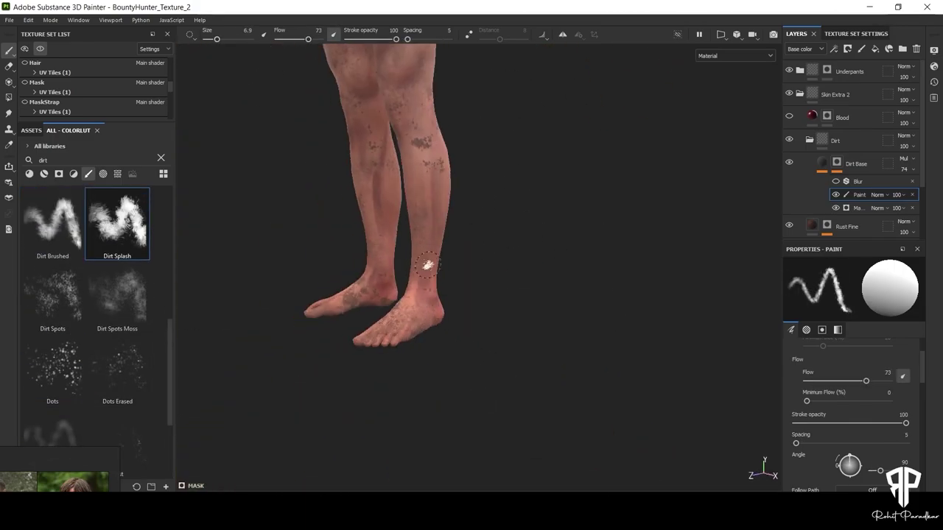
# Switch to the Dirt 1 brush and show the Dirt Base mask's Blur filter again.
pyautogui.scroll(3, 85, 310)
pyautogui.click(117, 243)
pyautogui.keyDown('alt'); pyautogui.moveTo(433, 186); pyautogui.dragTo(471, 471, button='middle'); pyautogui.keyUp('alt')
pyautogui.keyDown('alt'); pyautogui.moveTo(589, 354); pyautogui.dragTo(722, 379); pyautogui.keyUp('alt')
pyautogui.keyDown('alt'); pyautogui.moveTo(456, 369); pyautogui.dragTo(612, 363); pyautogui.keyUp('alt')
pyautogui.click(835, 181)
pyautogui.keyDown('alt'); pyautogui.moveTo(656, 189); pyautogui.dragTo(490, 213); pyautogui.keyUp('alt')
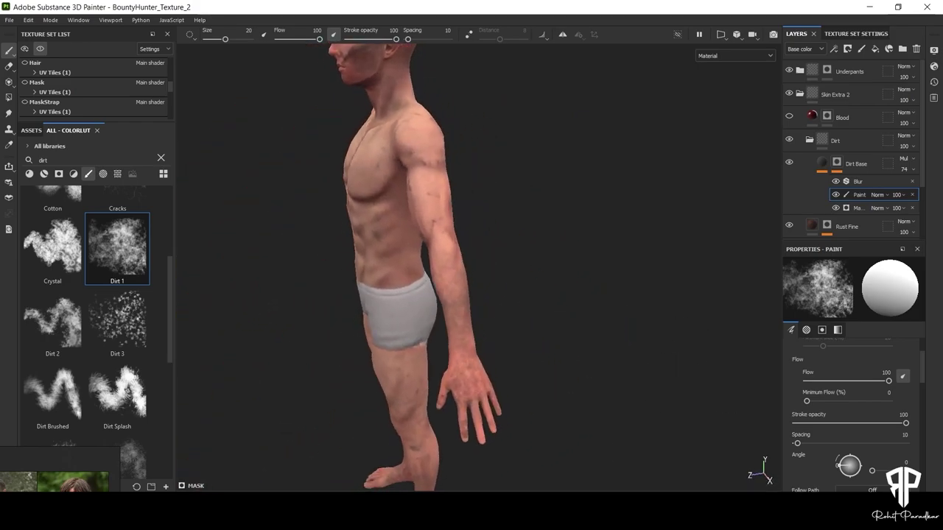
# Touch up the dirt on the arms, back and back of the head with the Dirt 1 brush, alternating adding and erasing.
pyautogui.press('x')
pyautogui.keyDown('ctrl'); pyautogui.moveTo(466, 279); pyautogui.dragTo(442, 279, button='right'); pyautogui.keyUp('ctrl')
pyautogui.moveTo(434, 319)
pyautogui.keyDown('alt'); pyautogui.mouseDown()
pyautogui.moveTo(505, 317)
pyautogui.moveTo(536, 382)
pyautogui.mouseUp(); pyautogui.keyUp('alt')
pyautogui.keyDown('alt'); pyautogui.moveTo(537, 382); pyautogui.dragTo(302, 369); pyautogui.keyUp('alt')
pyautogui.keyDown('alt'); pyautogui.moveTo(293, 320); pyautogui.dragTo(476, 173); pyautogui.keyUp('alt')
pyautogui.keyDown('alt'); pyautogui.moveTo(401, 317); pyautogui.dragTo(547, 211); pyautogui.keyUp('alt')
pyautogui.press('x')
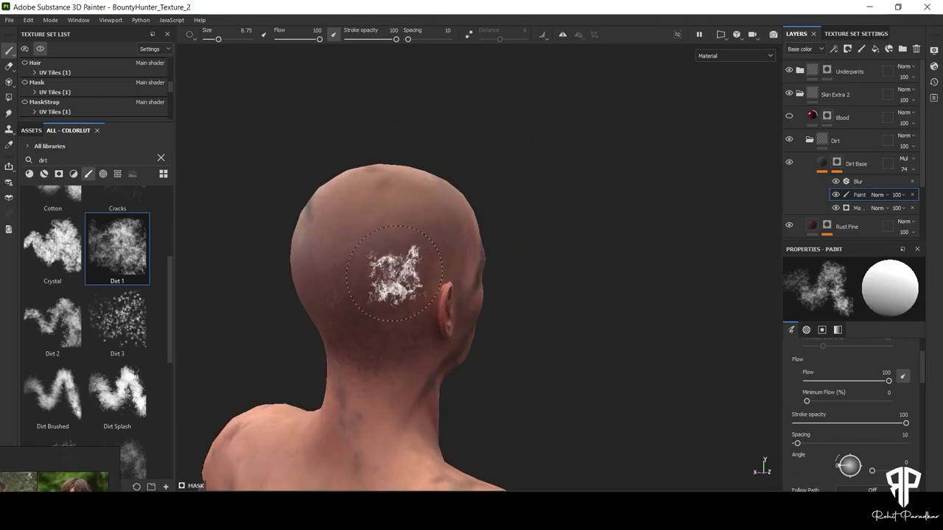
# Shrink the Dirt 1 brush to size 2.33 and erase excess dirt around the neck.
pyautogui.keyDown('alt'); pyautogui.moveTo(417, 408); pyautogui.dragTo(508, 401); pyautogui.keyUp('alt')
pyautogui.keyDown('ctrl'); pyautogui.moveTo(473, 402); pyautogui.dragTo(448, 401, button='right'); pyautogui.keyUp('ctrl')
pyautogui.keyDown('alt'); pyautogui.moveTo(638, 324); pyautogui.dragTo(777, 156); pyautogui.keyUp('alt')
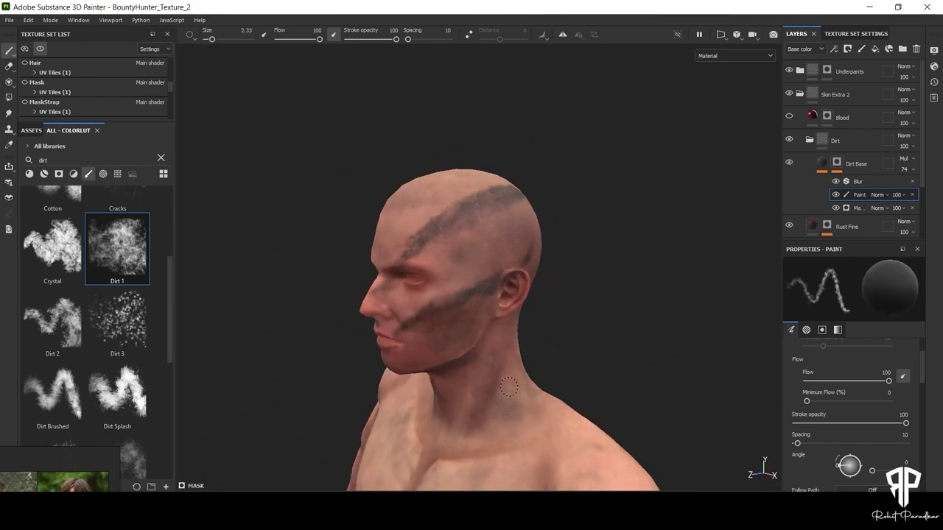
pyautogui.keyDown('alt'); pyautogui.moveTo(244, 430); pyautogui.dragTo(399, 441); pyautogui.keyUp('alt')
pyautogui.keyDown('alt'); pyautogui.moveTo(599, 331); pyautogui.dragTo(568, 202); pyautogui.keyUp('alt')
pyautogui.keyDown('alt'); pyautogui.moveTo(639, 173); pyautogui.dragTo(584, 177, button='right'); pyautogui.keyUp('alt')
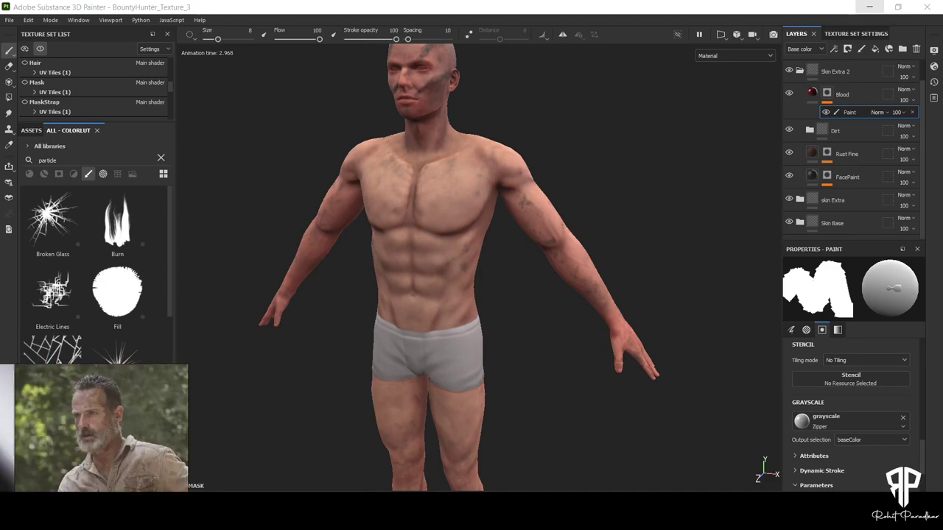
# Test the Leaks particle brush on the Blood mask and set its SpawnRateFactor to 7.64.
pyautogui.scroll(-3, 95, 272)
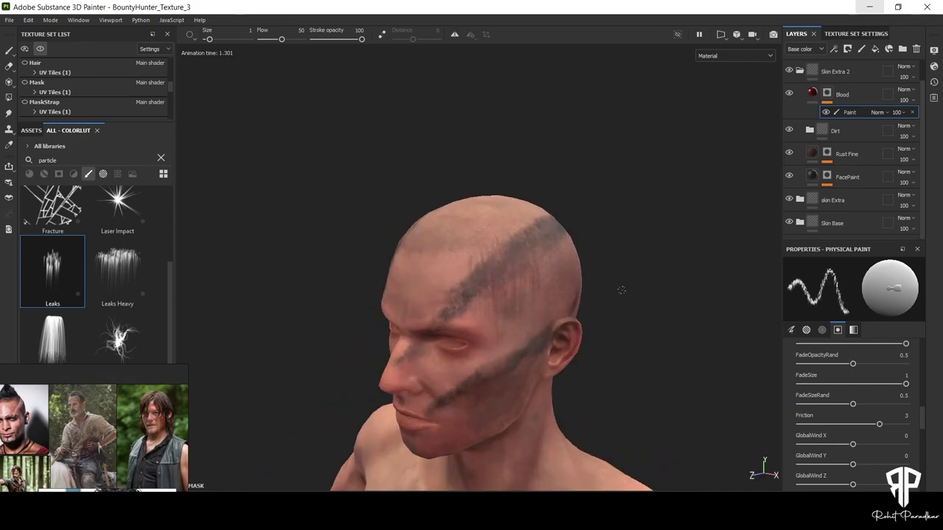
pyautogui.click(822, 329)
pyautogui.hotkey('ctrl', 'z')
pyautogui.click(503, 271)
pyautogui.keyDown('alt'); pyautogui.moveTo(646, 328); pyautogui.dragTo(611, 302); pyautogui.keyUp('alt')
pyautogui.keyDown('alt'); pyautogui.moveTo(660, 314); pyautogui.dragTo(655, 298, button='middle'); pyautogui.keyUp('alt')
pyautogui.moveTo(906, 370); pyautogui.dragTo(881, 370)
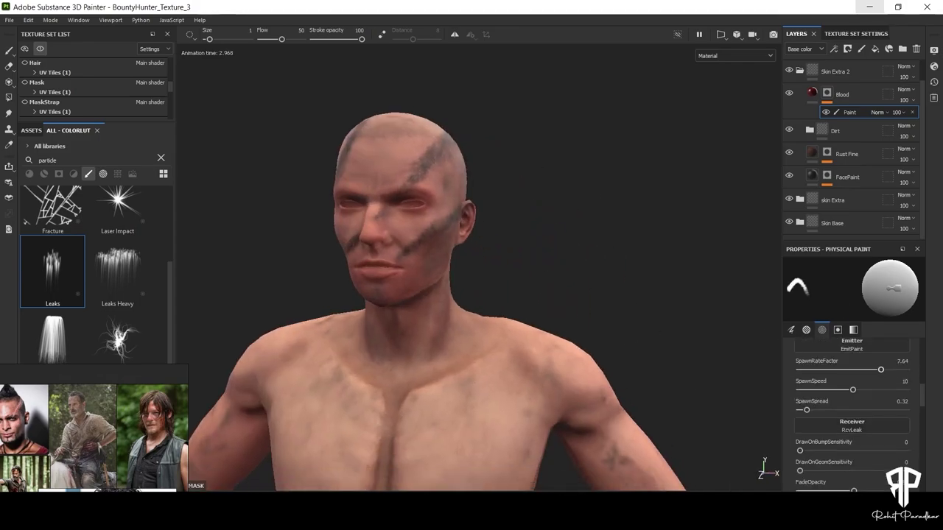
# Try a blood leak on the chest with the Leaks brush and undo it.
pyautogui.scroll(3, 439, 133)
pyautogui.moveTo(527, 147)
pyautogui.keyDown('alt'); pyautogui.mouseDown()
pyautogui.moveTo(451, 140)
pyautogui.moveTo(461, 143)
pyautogui.moveTo(508, 106)
pyautogui.moveTo(466, 138)
pyautogui.mouseUp(); pyautogui.keyUp('alt')
pyautogui.scroll(-4, 435, 114)
pyautogui.scroll(-2, 852, 420)
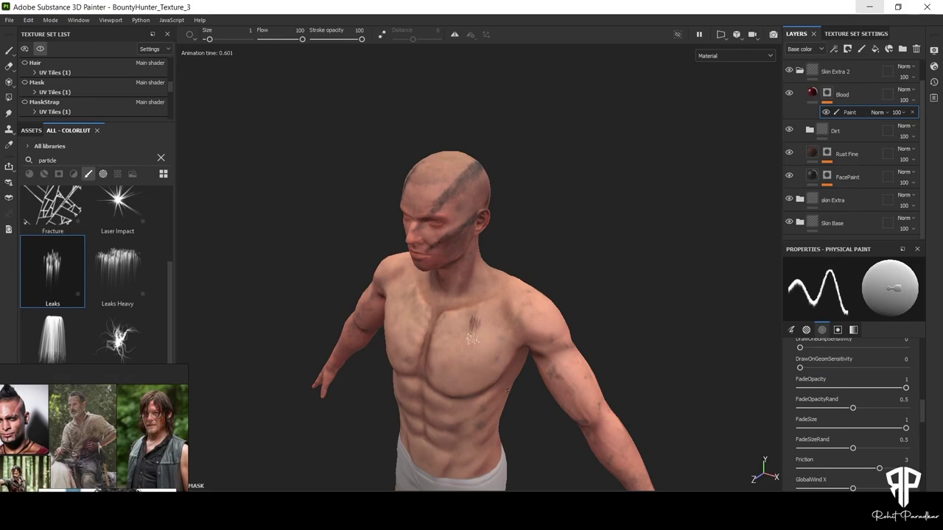
pyautogui.scroll(5, 475, 332)
pyautogui.click(480, 277)
pyautogui.hotkey('ctrl', 'z')
# Paint blood leaks on the side of the abdomen, arm and hand with the Leaks Heavy brush at flow 65.
pyautogui.scroll(-5, 479, 294)
pyautogui.keyDown('alt'); pyautogui.moveTo(501, 317); pyautogui.dragTo(354, 140, button='middle'); pyautogui.keyUp('alt')
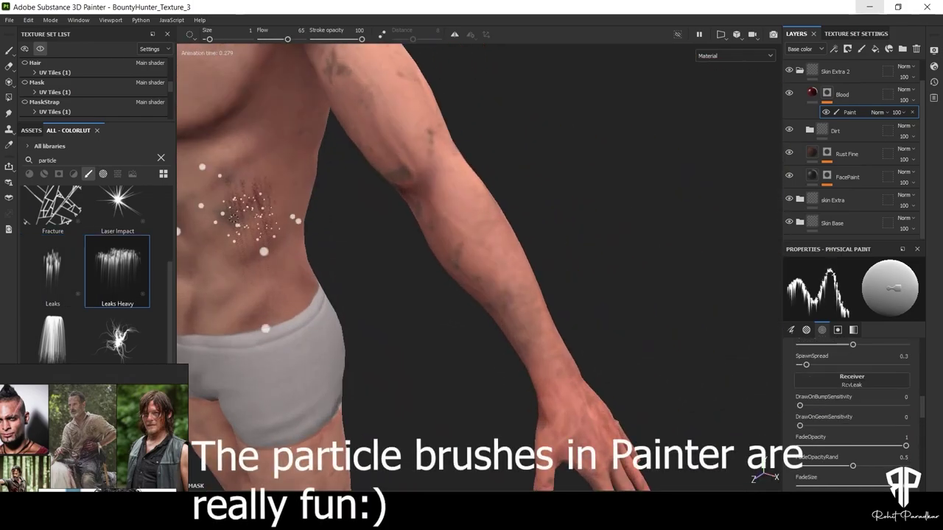
pyautogui.scroll(-2, 419, 297)
pyautogui.moveTo(419, 297)
pyautogui.keyDown('alt'); pyautogui.mouseDown()
pyautogui.moveTo(543, 267)
pyautogui.moveTo(515, 269)
pyautogui.moveTo(414, 137)
pyautogui.moveTo(619, 143)
pyautogui.mouseUp(); pyautogui.keyUp('alt')
pyautogui.click(474, 265)
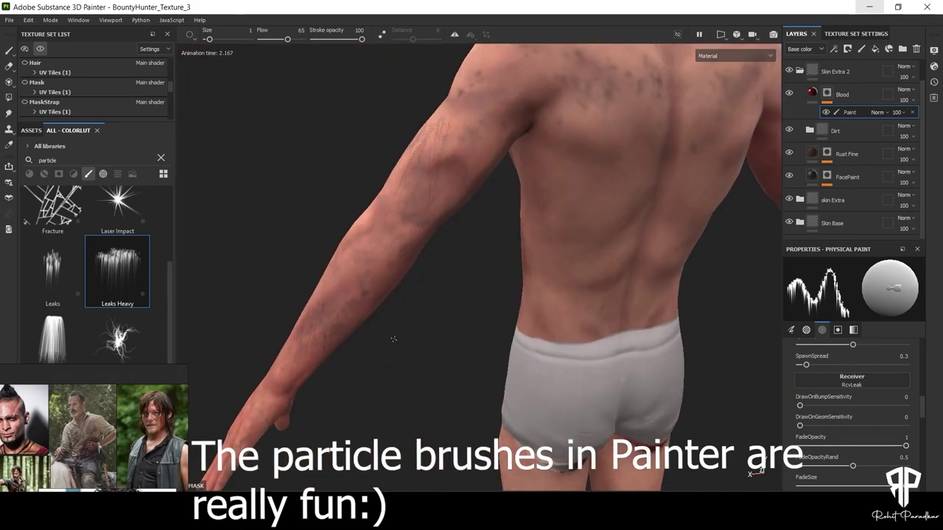
pyautogui.scroll(-2, 413, 295)
pyautogui.keyDown('alt'); pyautogui.moveTo(412, 294); pyautogui.dragTo(578, 299); pyautogui.keyUp('alt')
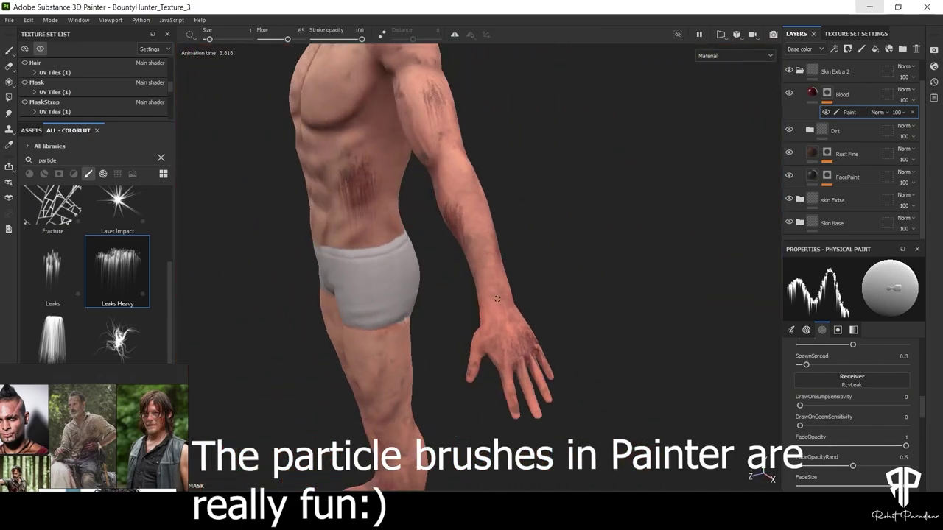
# Choose the Liquid Stream particle brush at size 2 and flow 50 for the Blood mask.
pyautogui.keyDown('alt'); pyautogui.moveTo(369, 295); pyautogui.dragTo(471, 295); pyautogui.keyUp('alt')
pyautogui.scroll(2, 412, 309)
pyautogui.click(406, 358)
pyautogui.scroll(-3, 407, 357)
pyautogui.keyDown('alt'); pyautogui.moveTo(560, 331); pyautogui.dragTo(296, 319); pyautogui.keyUp('alt')
pyautogui.scroll(2, 353, 324)
pyautogui.scroll(-5, 88, 295)
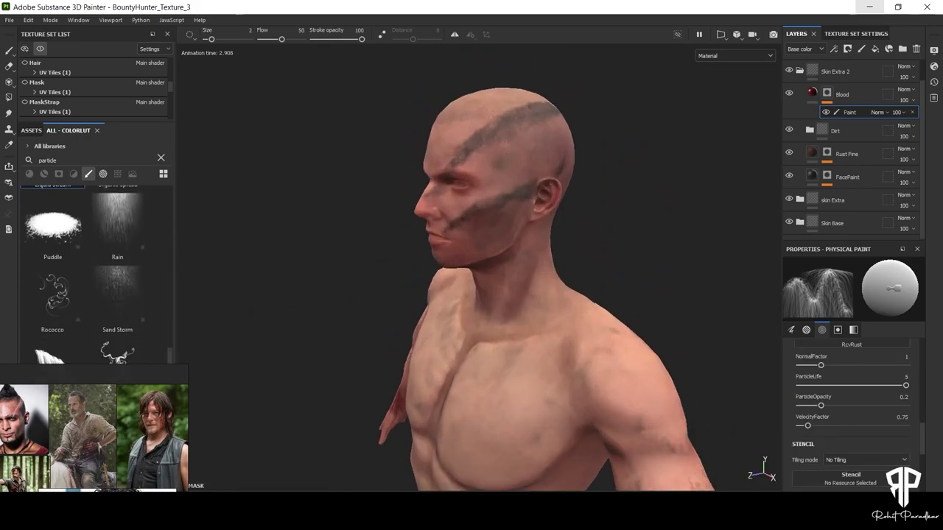
# Try the Splat particle brush on the upper back with SpawnRateFactor set to 0.79.
pyautogui.click(53, 369)
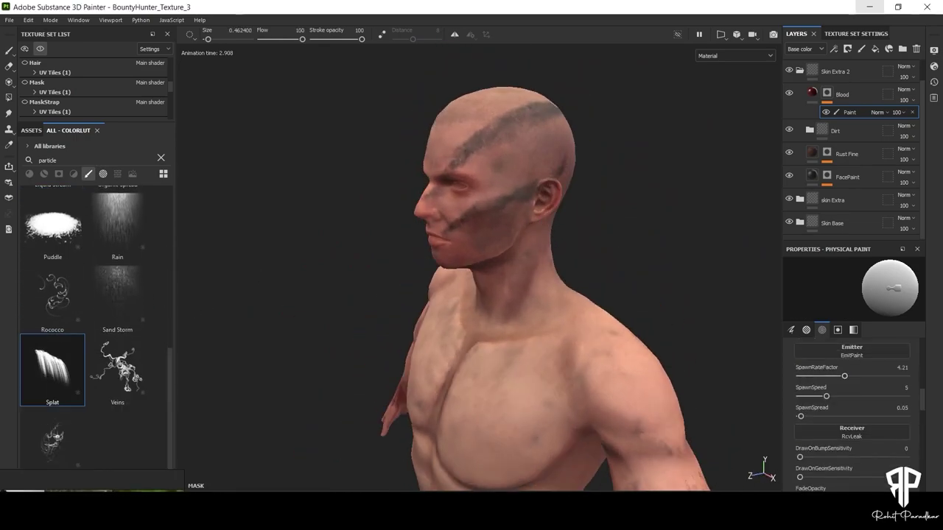
pyautogui.scroll(-3, 852, 413)
pyautogui.keyDown('alt'); pyautogui.moveTo(545, 226); pyautogui.dragTo(376, 229); pyautogui.keyUp('alt')
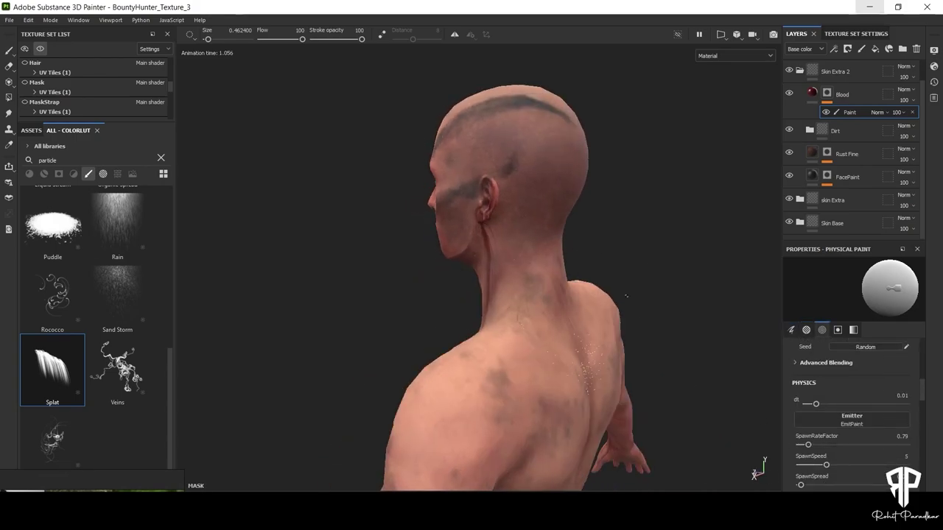
# Paint blood leaks from around the ear down the neck using the Leaks brush at size 1, flow 50 and SpawnSpread 0.32.
pyautogui.scroll(3, 89, 324)
pyautogui.keyDown('alt'); pyautogui.moveTo(544, 274); pyautogui.dragTo(656, 271); pyautogui.keyUp('alt')
pyautogui.scroll(5, 656, 271)
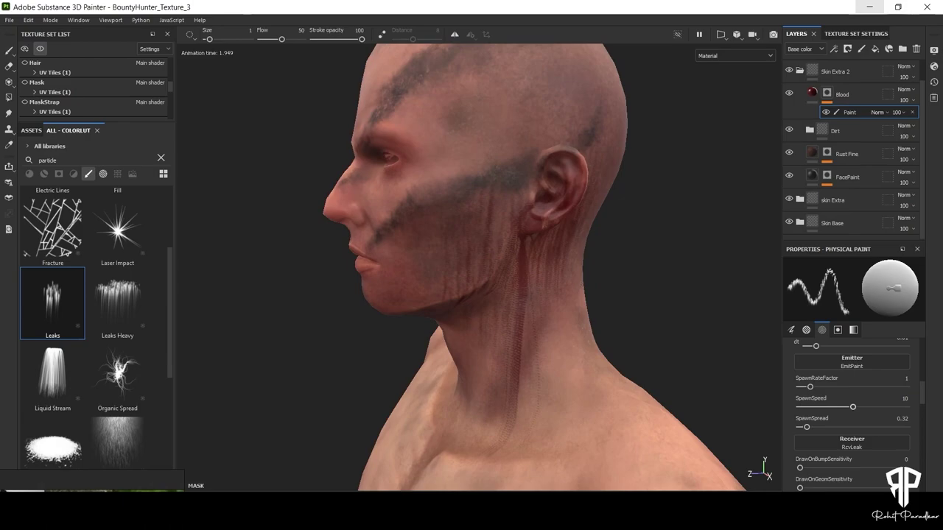
pyautogui.scroll(-4, 547, 310)
pyautogui.moveTo(547, 258)
pyautogui.keyDown('alt'); pyautogui.mouseDown()
pyautogui.moveTo(618, 202)
pyautogui.moveTo(729, 202)
pyautogui.mouseUp(); pyautogui.keyUp('alt')
pyautogui.moveTo(501, 195); pyautogui.dragTo(446, 96)
pyautogui.scroll(-2, 472, 191)
# Reduce the Leaks brush's SpawnSpread to 0.12 and paint more blood leaks across the upper body and arm.
pyautogui.keyDown('alt'); pyautogui.moveTo(662, 199); pyautogui.dragTo(464, 200); pyautogui.keyUp('alt')
pyautogui.scroll(3, 627, 280)
pyautogui.scroll(-1, 627, 280)
pyautogui.keyDown('alt'); pyautogui.moveTo(516, 294); pyautogui.dragTo(508, 140, button='middle'); pyautogui.keyUp('alt')
pyautogui.keyDown('alt'); pyautogui.moveTo(287, 133); pyautogui.dragTo(376, 127); pyautogui.keyUp('alt')
pyautogui.scroll(-3, 376, 127)
pyautogui.keyDown('alt'); pyautogui.moveTo(611, 243); pyautogui.dragTo(523, 247); pyautogui.keyUp('alt')
pyautogui.scroll(2, 523, 247)
pyautogui.moveTo(542, 145); pyautogui.dragTo(548, 162)
pyautogui.keyDown('alt'); pyautogui.moveTo(548, 221); pyautogui.dragTo(626, 221); pyautogui.keyUp('alt')
pyautogui.moveTo(629, 234)
pyautogui.mouseDown()
pyautogui.moveTo(639, 243)
pyautogui.moveTo(465, 261)
pyautogui.mouseUp()
pyautogui.moveTo(353, 239); pyautogui.dragTo(349, 269)
pyautogui.moveTo(508, 257)
pyautogui.keyDown('alt'); pyautogui.mouseDown()
pyautogui.moveTo(376, 258)
pyautogui.moveTo(446, 259)
pyautogui.mouseUp(); pyautogui.keyUp('alt')
pyautogui.keyDown('alt'); pyautogui.moveTo(442, 397); pyautogui.dragTo(442, 235, button='middle'); pyautogui.keyUp('alt')
pyautogui.moveTo(381, 401); pyautogui.dragTo(400, 409)
pyautogui.keyDown('alt'); pyautogui.moveTo(508, 374); pyautogui.dragTo(565, 386); pyautogui.keyUp('alt')
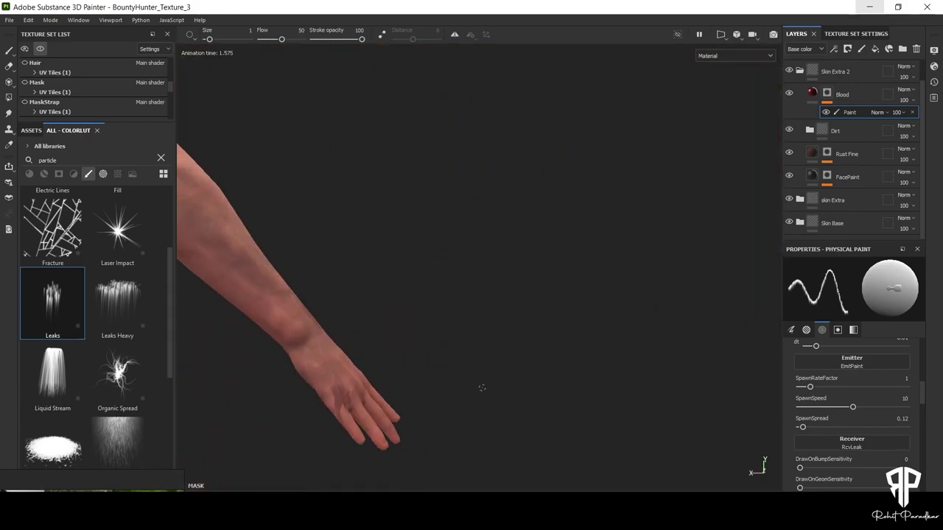
# Paint blood leaks over the back of the hand and wrist with the Leaks brush.
pyautogui.moveTo(456, 324)
pyautogui.keyDown('alt'); pyautogui.mouseDown()
pyautogui.moveTo(611, 331)
pyautogui.moveTo(508, 332)
pyautogui.mouseUp(); pyautogui.keyUp('alt')
pyautogui.moveTo(557, 379)
pyautogui.mouseDown()
pyautogui.moveTo(569, 405)
pyautogui.moveTo(560, 394)
pyautogui.mouseUp()
pyautogui.moveTo(512, 355); pyautogui.dragTo(500, 375)
pyautogui.keyDown('alt'); pyautogui.moveTo(424, 336); pyautogui.dragTo(633, 331); pyautogui.keyUp('alt')
pyautogui.moveTo(548, 340)
pyautogui.mouseDown()
pyautogui.moveTo(554, 313)
pyautogui.moveTo(530, 316)
pyautogui.moveTo(648, 327)
pyautogui.mouseUp()
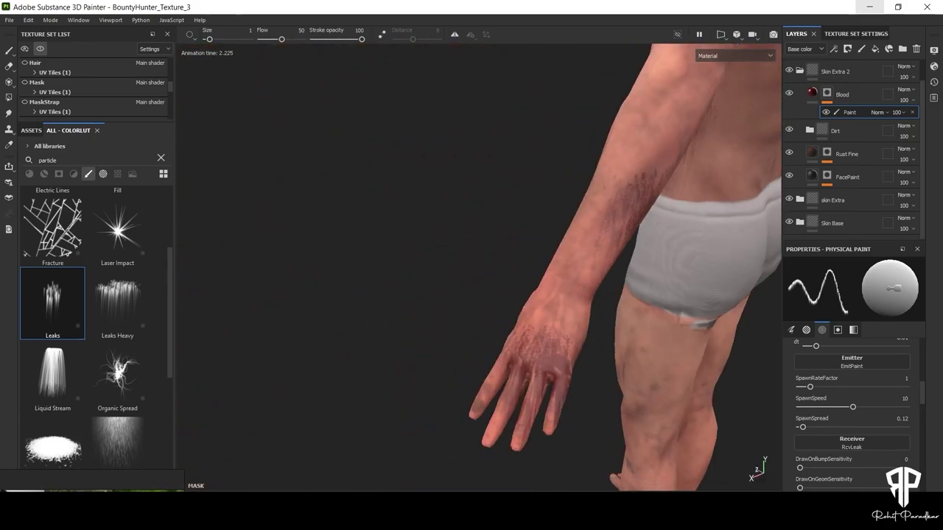
# Choose the Burn particle brush at size 2 for the Blood mask.
pyautogui.keyDown('alt'); pyautogui.moveTo(516, 309); pyautogui.dragTo(648, 317); pyautogui.keyUp('alt')
pyautogui.keyDown('alt'); pyautogui.moveTo(590, 309); pyautogui.dragTo(516, 309, button='right'); pyautogui.keyUp('alt')
pyautogui.keyDown('alt'); pyautogui.moveTo(486, 192); pyautogui.dragTo(490, 295, button='middle'); pyautogui.keyUp('alt')
pyautogui.keyDown('alt'); pyautogui.moveTo(489, 295); pyautogui.dragTo(545, 294, button='right'); pyautogui.keyUp('alt')
pyautogui.scroll(2, 110, 295)
pyautogui.click(117, 223)
pyautogui.keyDown('alt'); pyautogui.moveTo(560, 398); pyautogui.dragTo(531, 398, button='right'); pyautogui.keyUp('alt')
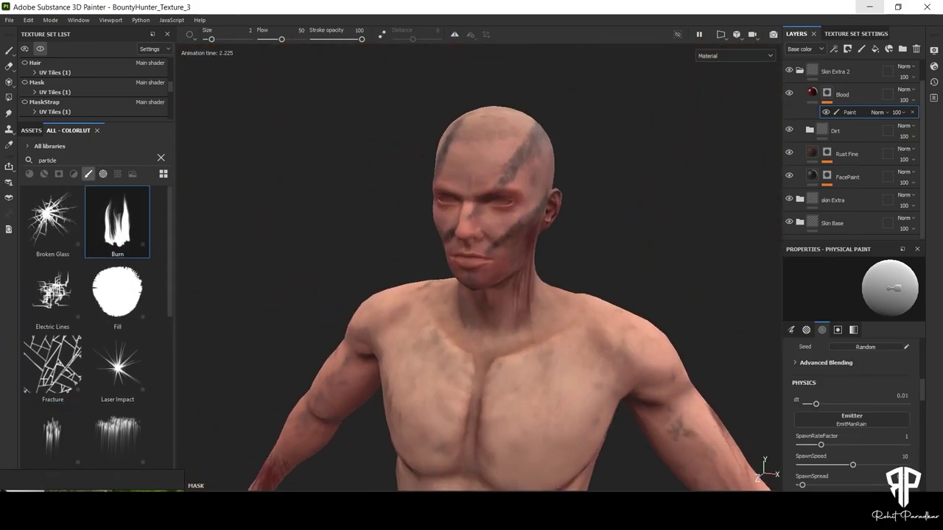
# Clear the brush search and run the Rain particle brush over the head, chest and arms at flow 25.
pyautogui.doubleClick(48, 160)
pyautogui.write('scrr')
pyautogui.press('BackSpace')
pyautogui.press('BackSpace')
pyautogui.scroll(10, 86, 331)
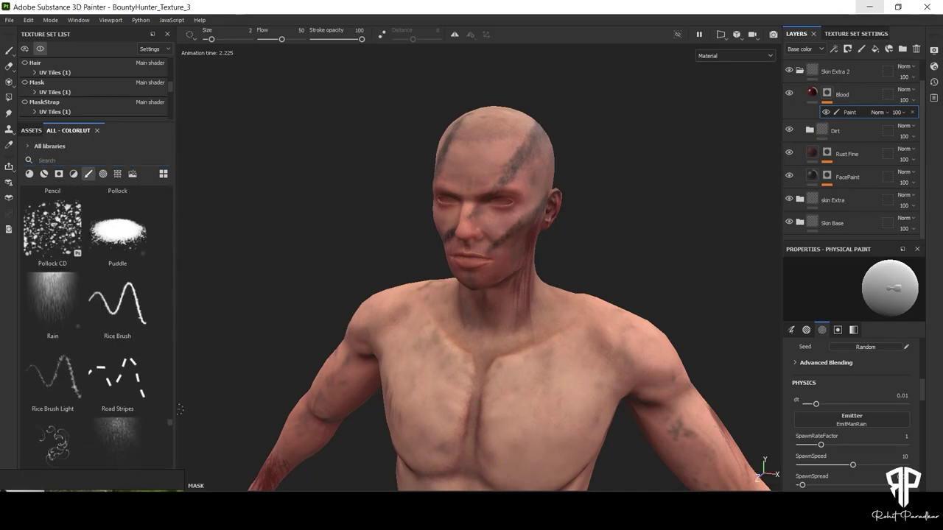
pyautogui.click(52, 302)
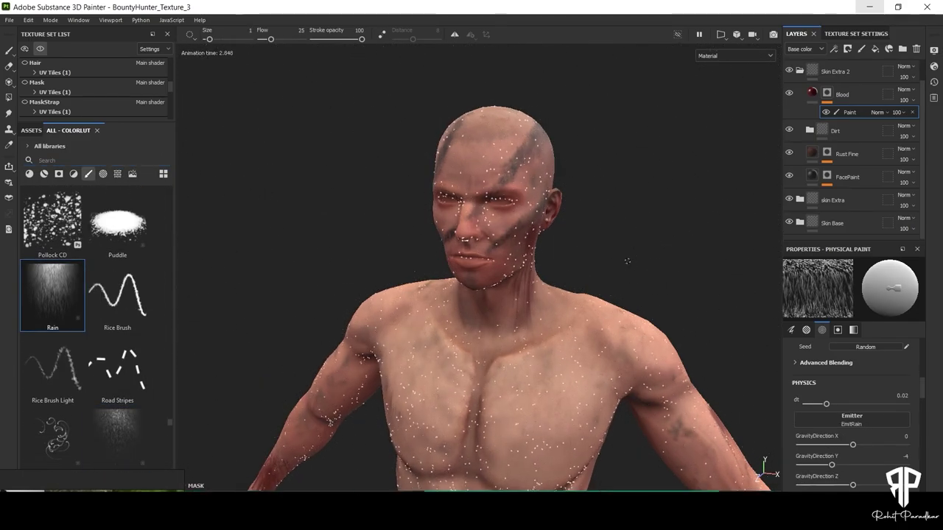
pyautogui.keyDown('alt'); pyautogui.moveTo(628, 261); pyautogui.dragTo(526, 137, button='middle'); pyautogui.keyUp('alt')
pyautogui.keyDown('alt'); pyautogui.moveTo(525, 137); pyautogui.dragTo(568, 239); pyautogui.keyUp('alt')
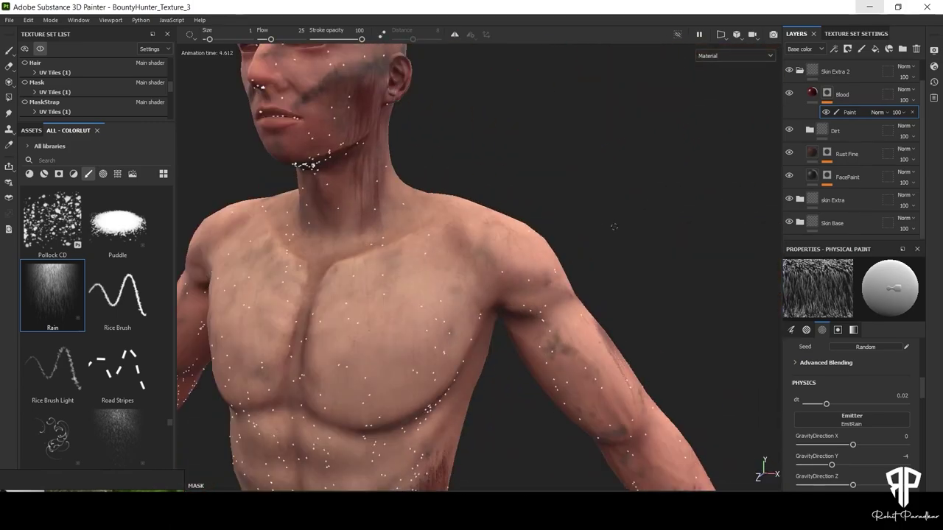
pyautogui.keyDown('alt'); pyautogui.moveTo(510, 162); pyautogui.dragTo(441, 235, button='right'); pyautogui.keyUp('alt')
# Audition the Puddle, Pollock CD and Rice Brush presets for the Blood mask.
pyautogui.click(118, 222)
pyautogui.click(52, 222)
pyautogui.click(117, 296)
pyautogui.moveTo(383, 221)
pyautogui.keyDown('alt'); pyautogui.mouseDown()
pyautogui.moveTo(508, 228)
pyautogui.moveTo(397, 235)
pyautogui.mouseUp(); pyautogui.keyUp('alt')
pyautogui.keyDown('alt'); pyautogui.moveTo(398, 236); pyautogui.dragTo(182, 421, button='right'); pyautogui.keyUp('alt')
pyautogui.scroll(5, 118, 331)
pyautogui.scroll(10, 85, 328)
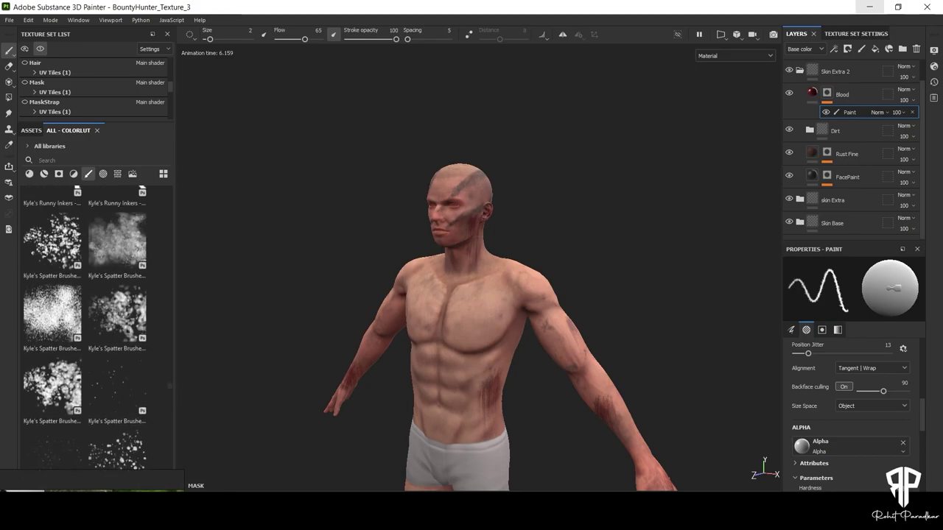
# Stamp a branching blood crack near the armpit with a vein-like Kyle's Concept brush at size 7.46.
pyautogui.scroll(10, 85, 328)
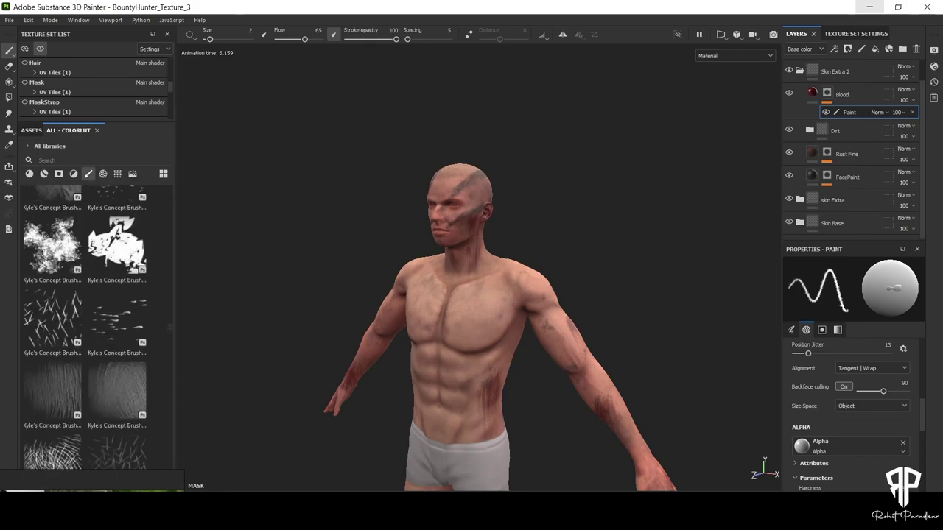
pyautogui.click(52, 352)
pyautogui.scroll(5, 471, 336)
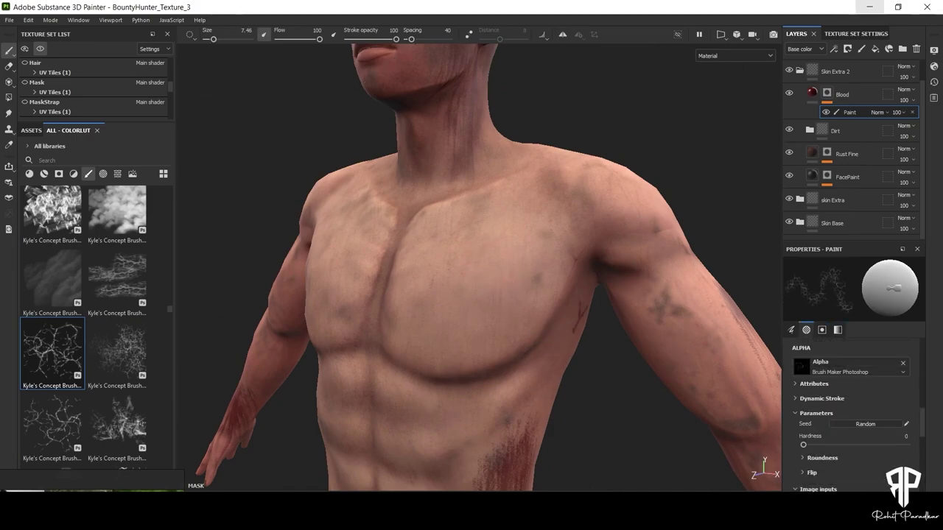
# Search the brushes for "scratc" and choose Scratches 4.
pyautogui.scroll(15, 86, 328)
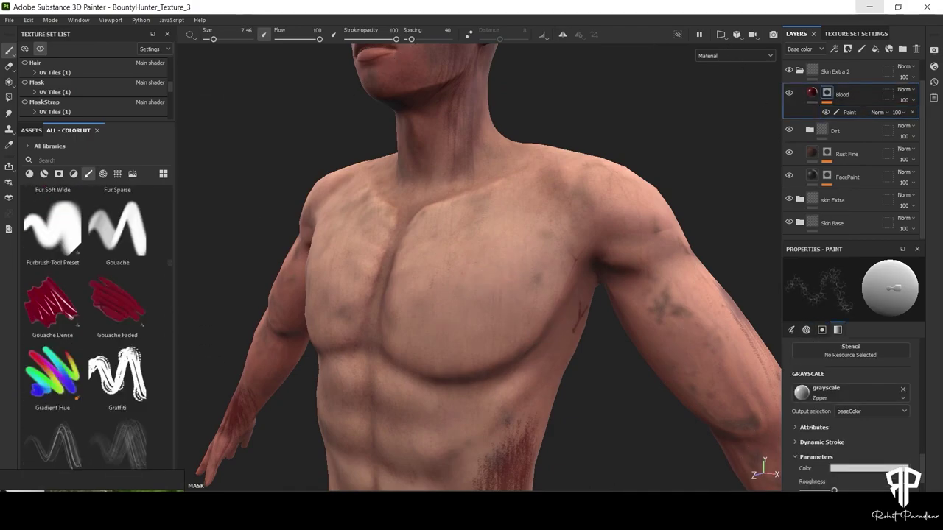
pyautogui.write('scratc')
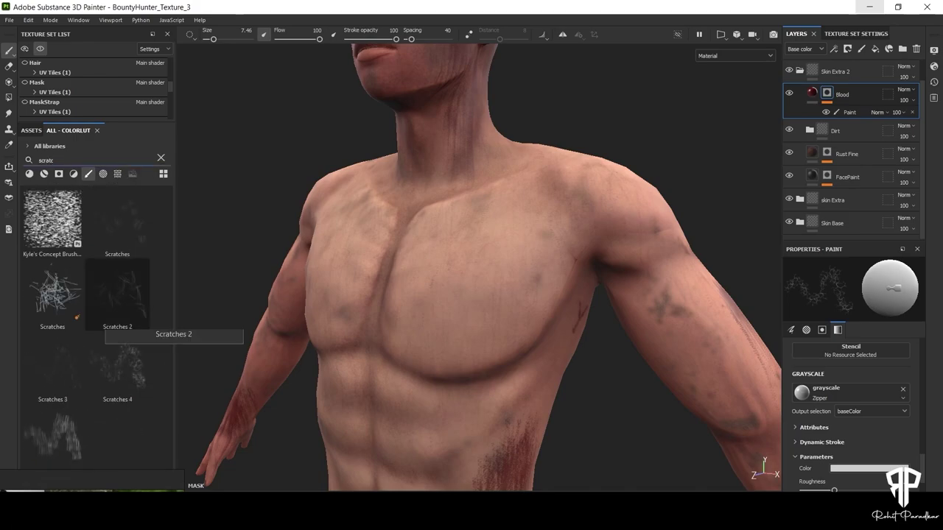
pyautogui.click(117, 366)
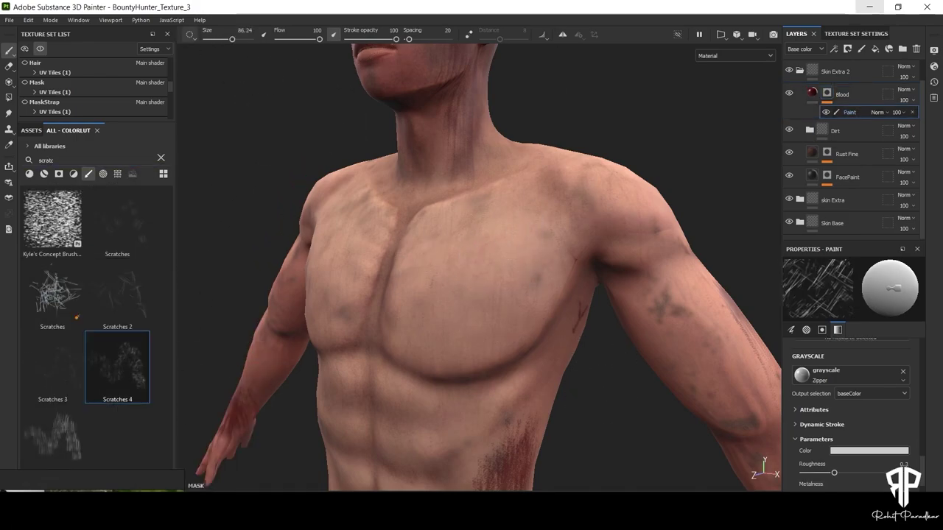
pyautogui.keyDown('alt'); pyautogui.moveTo(583, 400); pyautogui.dragTo(520, 273, button='middle'); pyautogui.keyUp('alt')
pyautogui.keyDown('alt'); pyautogui.moveTo(574, 274); pyautogui.dragTo(520, 252); pyautogui.keyUp('alt')
# Try a dab of the Scratches 2 brush at size 10 and flow 63 on the head and undo it.
pyautogui.click(117, 293)
pyautogui.moveTo(471, 315)
pyautogui.keyDown('alt'); pyautogui.mouseDown()
pyautogui.moveTo(562, 213)
pyautogui.moveTo(633, 234)
pyautogui.mouseUp(); pyautogui.keyUp('alt')
pyautogui.keyDown('alt'); pyautogui.moveTo(413, 191); pyautogui.dragTo(494, 348, button='middle'); pyautogui.keyUp('alt')
pyautogui.keyDown('alt'); pyautogui.moveTo(604, 354); pyautogui.dragTo(515, 361); pyautogui.keyUp('alt')
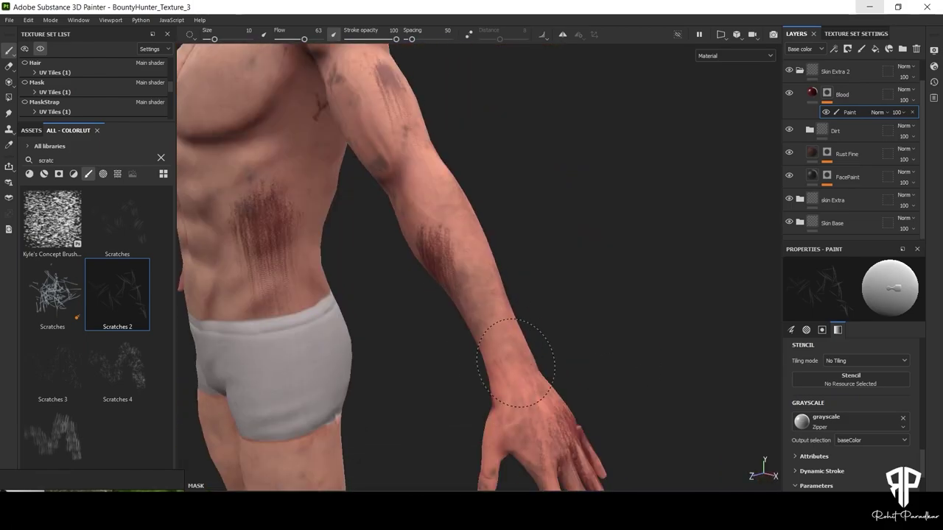
pyautogui.keyDown('alt'); pyautogui.moveTo(516, 362); pyautogui.dragTo(560, 295, button='right'); pyautogui.keyUp('alt')
pyautogui.keyDown('alt'); pyautogui.moveTo(433, 141); pyautogui.dragTo(449, 295, button='right'); pyautogui.keyUp('alt')
pyautogui.keyDown('alt'); pyautogui.moveTo(448, 162); pyautogui.dragTo(501, 368, button='middle'); pyautogui.keyUp('alt')
pyautogui.moveTo(501, 317)
pyautogui.keyDown('alt'); pyautogui.mouseDown()
pyautogui.moveTo(412, 287)
pyautogui.moveTo(566, 309)
pyautogui.moveTo(341, 362)
pyautogui.moveTo(423, 360)
pyautogui.mouseUp(); pyautogui.keyUp('alt')
pyautogui.click(270, 232)
pyautogui.hotkey('ctrl', 'z')
# Switch to the Scratches brush at size 7.46 for the face.
pyautogui.keyDown('alt'); pyautogui.moveTo(280, 243); pyautogui.dragTo(346, 228); pyautogui.keyUp('alt')
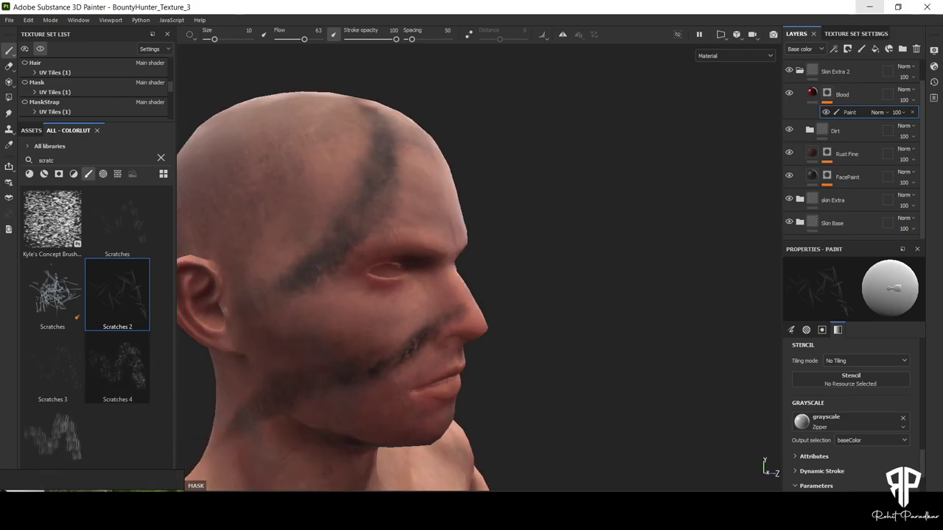
pyautogui.click(53, 296)
pyautogui.keyDown('alt'); pyautogui.moveTo(320, 174); pyautogui.dragTo(350, 218); pyautogui.keyUp('alt')
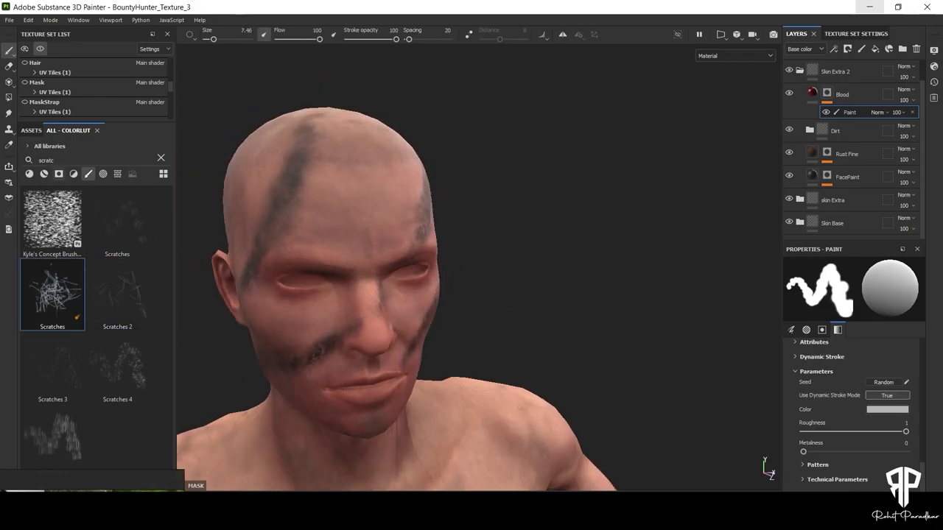
# Search the brushes for "dirt", compare Dots with Dots Erased, and choose Dots Erased at grayscale 0.5.
pyautogui.click(160, 158)
pyautogui.write('dirt')
pyautogui.scroll(-5, 117, 353)
pyautogui.click(117, 354)
pyautogui.scroll(5, 355, 221)
pyautogui.click(54, 354)
pyautogui.keyDown('ctrl'); pyautogui.moveTo(325, 221); pyautogui.dragTo(383, 221, button='right'); pyautogui.keyUp('ctrl')
pyautogui.click(117, 354)
pyautogui.scroll(-4, 381, 220)
pyautogui.keyDown('alt'); pyautogui.moveTo(427, 235); pyautogui.dragTo(317, 214); pyautogui.keyUp('alt')
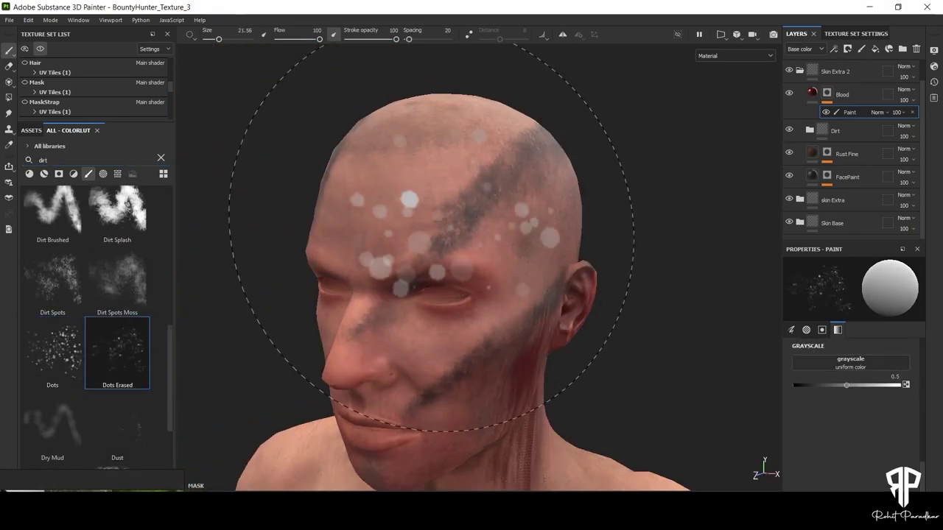
# Set the Dots Erased brush to size 4.9 and break up the blood leaks on the abdomen and arm.
pyautogui.keyDown('ctrl'); pyautogui.moveTo(431, 223); pyautogui.dragTo(368, 223, button='right'); pyautogui.keyUp('ctrl')
pyautogui.keyDown('alt'); pyautogui.moveTo(432, 223); pyautogui.dragTo(346, 229); pyautogui.keyUp('alt')
pyautogui.keyDown('alt'); pyautogui.moveTo(472, 413); pyautogui.dragTo(354, 147, button='middle'); pyautogui.keyUp('alt')
pyautogui.scroll(-4, 412, 295)
pyautogui.moveTo(413, 397)
pyautogui.keyDown('alt'); pyautogui.mouseDown(button='middle')
pyautogui.moveTo(412, 191)
pyautogui.moveTo(372, 236)
pyautogui.mouseUp(button='middle'); pyautogui.keyUp('alt')
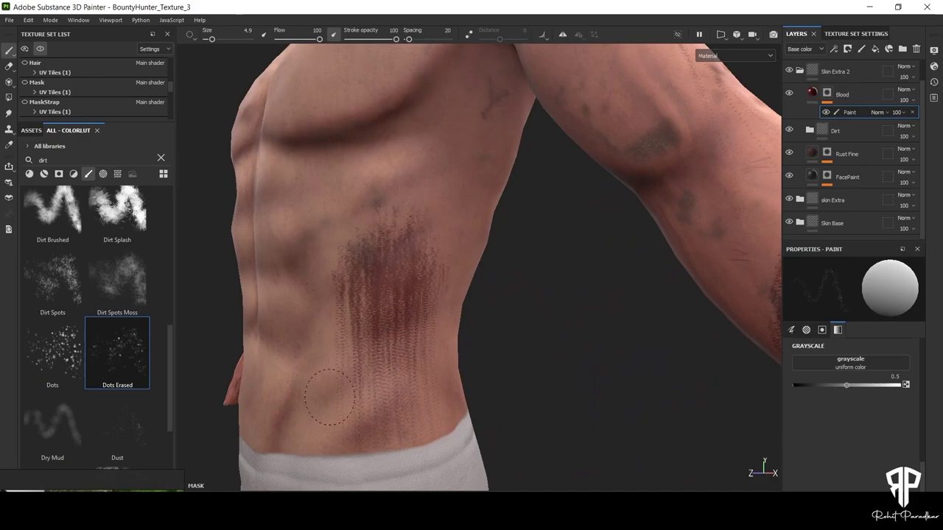
pyautogui.scroll(-3, 319, 382)
pyautogui.keyDown('alt'); pyautogui.moveTo(651, 304); pyautogui.dragTo(508, 250, button='middle'); pyautogui.keyUp('alt')
pyautogui.keyDown('alt'); pyautogui.moveTo(604, 383); pyautogui.dragTo(509, 251, button='middle'); pyautogui.keyUp('alt')
pyautogui.keyDown('alt'); pyautogui.moveTo(435, 247); pyautogui.dragTo(508, 277); pyautogui.keyUp('alt')
pyautogui.rightClick(526, 271)
# Stroke the Dots Erased brush diagonally across the blood streaks on the outer chest.
pyautogui.moveTo(604, 391)
pyautogui.keyDown('alt'); pyautogui.mouseDown()
pyautogui.moveTo(472, 412)
pyautogui.moveTo(339, 354)
pyautogui.mouseUp(); pyautogui.keyUp('alt')
pyautogui.moveTo(516, 324)
pyautogui.keyDown('alt'); pyautogui.mouseDown()
pyautogui.moveTo(383, 316)
pyautogui.moveTo(258, 295)
pyautogui.mouseUp(); pyautogui.keyUp('alt')
pyautogui.scroll(5, 471, 243)
pyautogui.keyDown('alt'); pyautogui.moveTo(508, 191); pyautogui.dragTo(471, 294, button='middle'); pyautogui.keyUp('alt')
pyautogui.moveTo(401, 257); pyautogui.dragTo(483, 339)
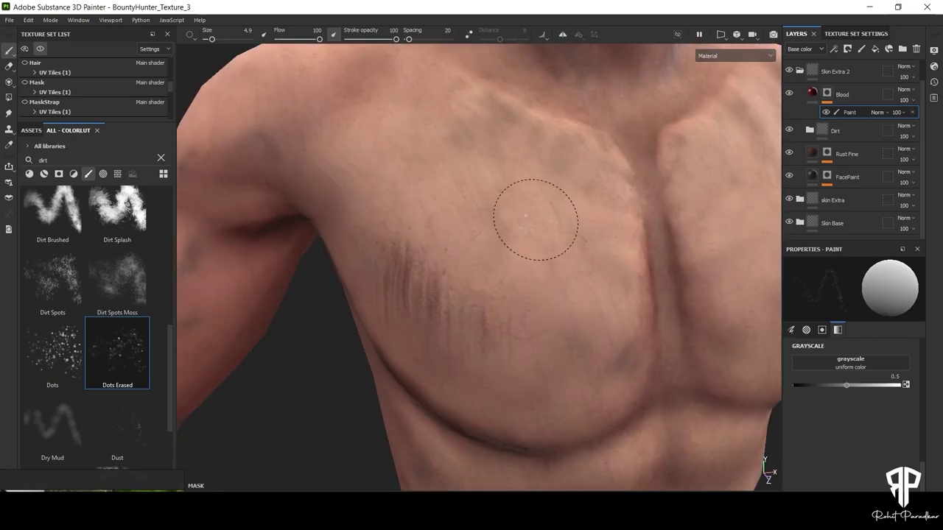
pyautogui.keyDown('alt'); pyautogui.moveTo(482, 294); pyautogui.dragTo(505, 283); pyautogui.keyUp('alt')
# Soften the chest blood using the Dirt Spots Moss brush at size 10.55 and grayscale 0.
pyautogui.click(117, 280)
pyautogui.scroll(-4, 510, 181)
pyautogui.keyDown('alt'); pyautogui.moveTo(510, 181); pyautogui.dragTo(471, 193); pyautogui.keyUp('alt')
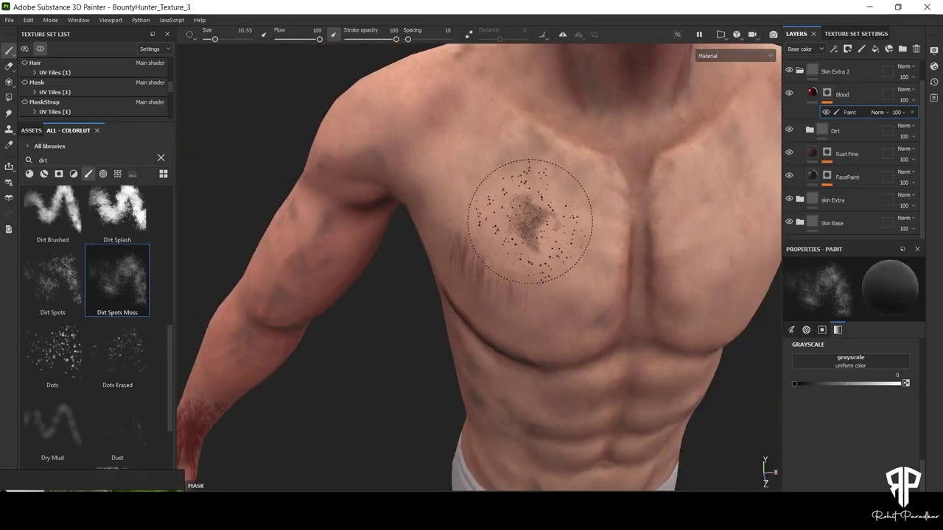
pyautogui.moveTo(601, 253)
pyautogui.keyDown('alt'); pyautogui.mouseDown()
pyautogui.moveTo(467, 295)
pyautogui.moveTo(611, 152)
pyautogui.moveTo(296, 313)
pyautogui.moveTo(236, 254)
pyautogui.moveTo(393, 304)
pyautogui.mouseUp(); pyautogui.keyUp('alt')
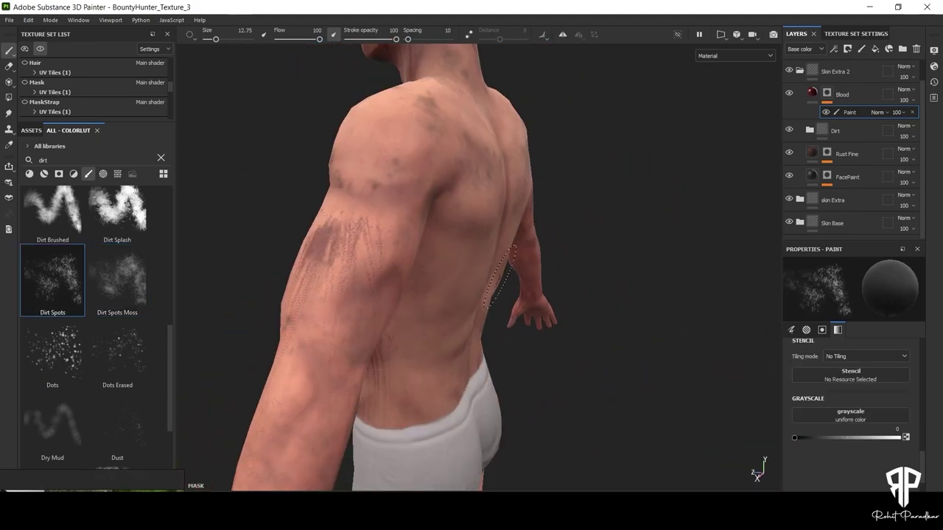
# Break up the blood on the upper arm and back with the Dirt Spots and Dirt Spots Moss brushes.
pyautogui.keyDown('alt'); pyautogui.moveTo(439, 271); pyautogui.dragTo(363, 340); pyautogui.keyUp('alt')
pyautogui.keyDown('alt'); pyautogui.moveTo(397, 140); pyautogui.dragTo(305, 389); pyautogui.keyUp('alt')
pyautogui.click(117, 280)
pyautogui.moveTo(331, 316)
pyautogui.keyDown('alt'); pyautogui.mouseDown()
pyautogui.moveTo(499, 358)
pyautogui.moveTo(339, 300)
pyautogui.mouseUp(); pyautogui.keyUp('alt')
# Inspect the body in the Base color and Normal channel views.
pyautogui.keyDown('alt'); pyautogui.moveTo(309, 333); pyautogui.dragTo(803, 210); pyautogui.keyUp('alt')
pyautogui.press('c')
pyautogui.press('c')
pyautogui.press('c')
pyautogui.press('c')
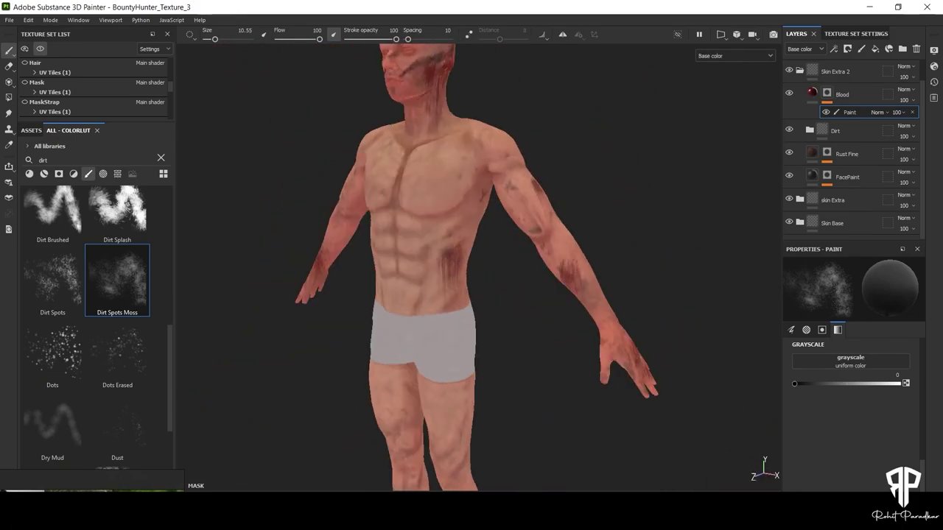
pyautogui.scroll(5, 629, 158)
pyautogui.click(735, 56)
pyautogui.click(717, 137)
pyautogui.keyDown('alt'); pyautogui.moveTo(545, 235); pyautogui.dragTo(624, 238); pyautogui.keyUp('alt')
pyautogui.scroll(4, 624, 238)
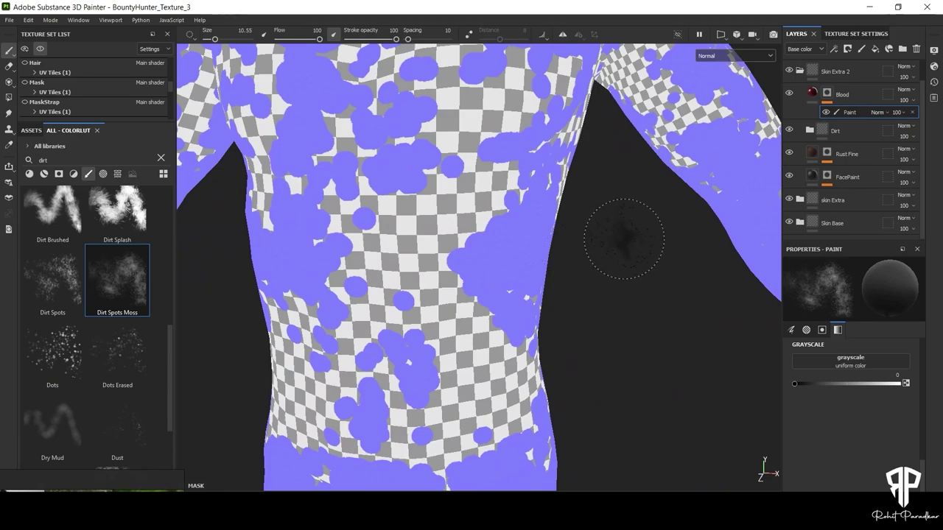
pyautogui.scroll(-3, 719, 77)
pyautogui.scroll(1, 790, 117)
# Toggle the visibility of the Blood layer and the Dirt folder to compare their effect on the skin.
pyautogui.click(789, 116)
pyautogui.scroll(-3, 726, 141)
pyautogui.keyDown('alt'); pyautogui.moveTo(726, 141); pyautogui.dragTo(713, 159); pyautogui.keyUp('alt')
pyautogui.click(789, 153)
pyautogui.click(789, 153)
pyautogui.click(788, 153)
# Compare further single-channel views of the body and return to the Material view.
pyautogui.click(735, 56)
pyautogui.click(718, 78)
pyautogui.click(736, 56)
pyautogui.scroll(-3, 718, 137)
pyautogui.click(711, 88)
pyautogui.click(735, 56)
pyautogui.click(718, 78)
pyautogui.scroll(4, 692, 191)
# Enlarge the Dirt Spots Moss brush to size 18.35 and work it over the arms and thighs.
pyautogui.moveTo(729, 228)
pyautogui.keyDown('alt'); pyautogui.mouseDown()
pyautogui.moveTo(653, 242)
pyautogui.moveTo(277, 154)
pyautogui.moveTo(562, 198)
pyautogui.mouseUp(); pyautogui.keyUp('alt')
pyautogui.scroll(-2, 562, 198)
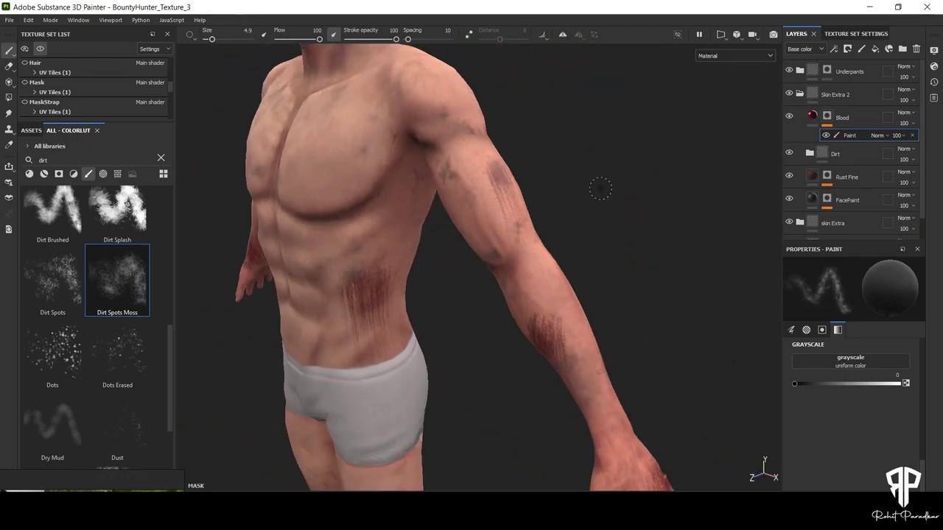
pyautogui.keyDown('ctrl'); pyautogui.moveTo(562, 198); pyautogui.dragTo(590, 199, button='right'); pyautogui.keyUp('ctrl')
pyautogui.scroll(-2, 457, 111)
pyautogui.keyDown('alt'); pyautogui.moveTo(457, 81); pyautogui.dragTo(564, 90); pyautogui.keyUp('alt')
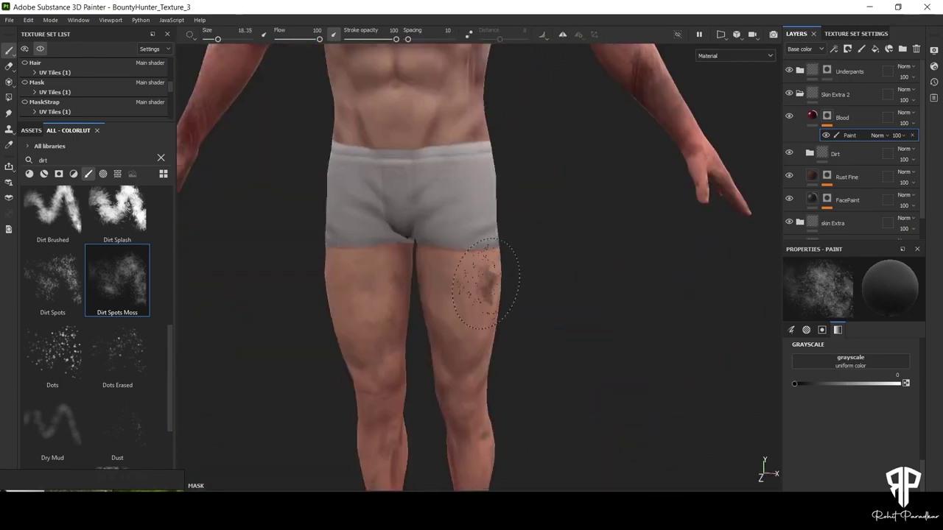
pyautogui.keyDown('alt'); pyautogui.moveTo(564, 177); pyautogui.dragTo(530, 96, button='middle'); pyautogui.keyUp('alt')
pyautogui.scroll(4, 530, 95)
pyautogui.scroll(-4, 472, 243)
# Search the brushes for "spla" and choose the Splat particle brush at size 2.88 for the legs.
pyautogui.doubleClick(42, 160)
pyautogui.write('spla')
pyautogui.scroll(-5, 85, 331)
pyautogui.click(53, 298)
pyautogui.scroll(4, 471, 243)
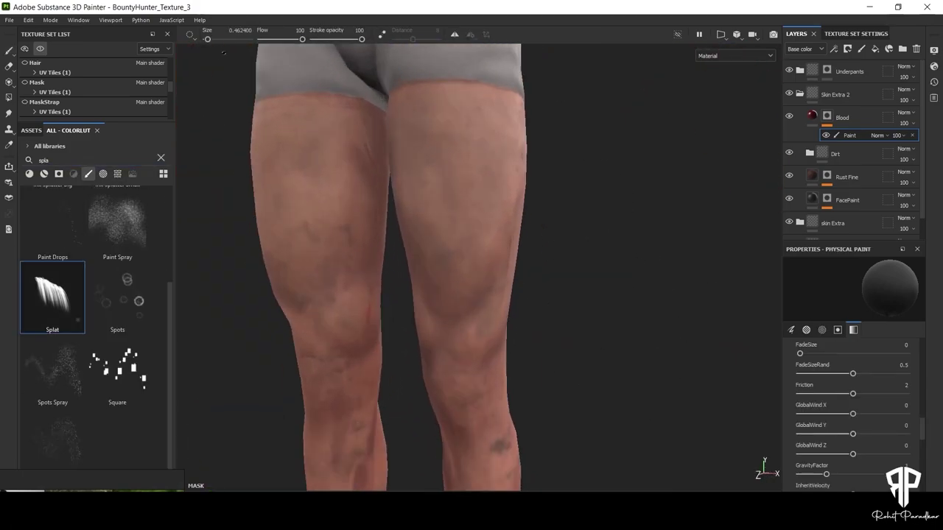
pyautogui.scroll(2, 84, 331)
# Search the brushes for "particl", choose the Leaks particle brush at size 1, and release blood drips on the front of the thigh.
pyautogui.doubleClick(43, 160)
pyautogui.write('particl')
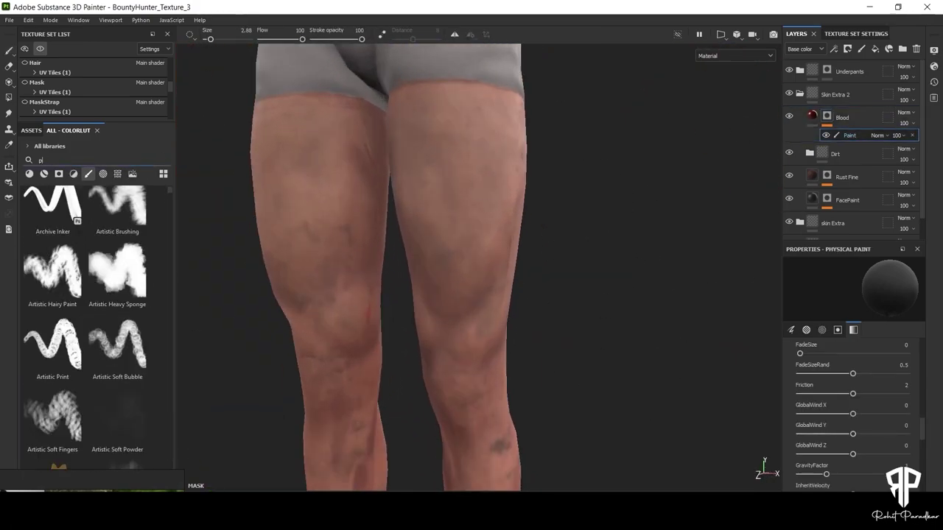
pyautogui.scroll(-1, 85, 331)
pyautogui.click(52, 418)
pyautogui.click(455, 165)
pyautogui.keyDown('alt'); pyautogui.moveTo(563, 260); pyautogui.dragTo(508, 251); pyautogui.keyUp('alt')
pyautogui.click(492, 191)
# Try a Leaks blood burst on the lower leg.
pyautogui.keyDown('alt'); pyautogui.moveTo(442, 258); pyautogui.dragTo(545, 258); pyautogui.keyUp('alt')
pyautogui.keyDown('alt'); pyautogui.moveTo(456, 339); pyautogui.dragTo(427, 214, button='middle'); pyautogui.keyUp('alt')
pyautogui.click(381, 325)
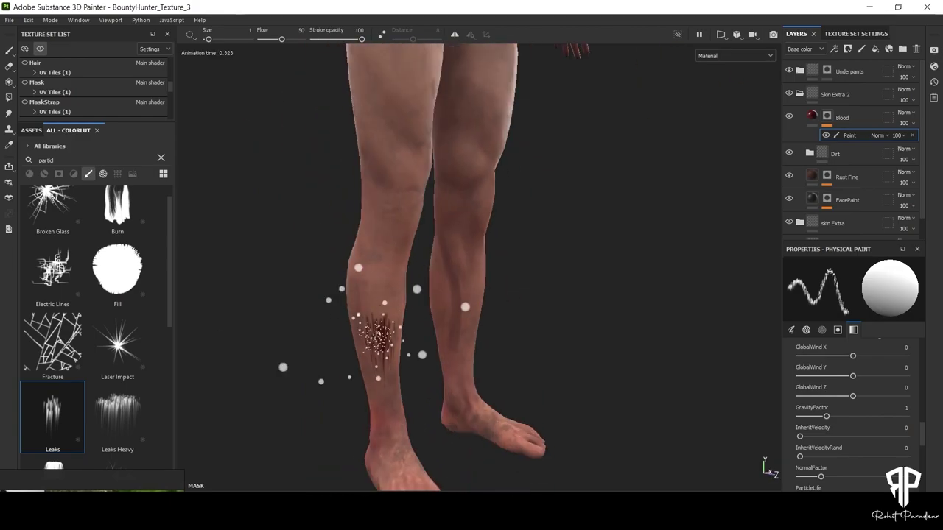
pyautogui.hotkey('ctrl', 'z')
# Choose the Splat particle brush and spray more blood on the upper thigh.
pyautogui.keyDown('alt'); pyautogui.moveTo(383, 331); pyautogui.dragTo(418, 334); pyautogui.keyUp('alt')
pyautogui.scroll(-4, 365, 330)
pyautogui.keyDown('alt'); pyautogui.moveTo(634, 295); pyautogui.dragTo(545, 299); pyautogui.keyUp('alt')
pyautogui.scroll(1, 570, 309)
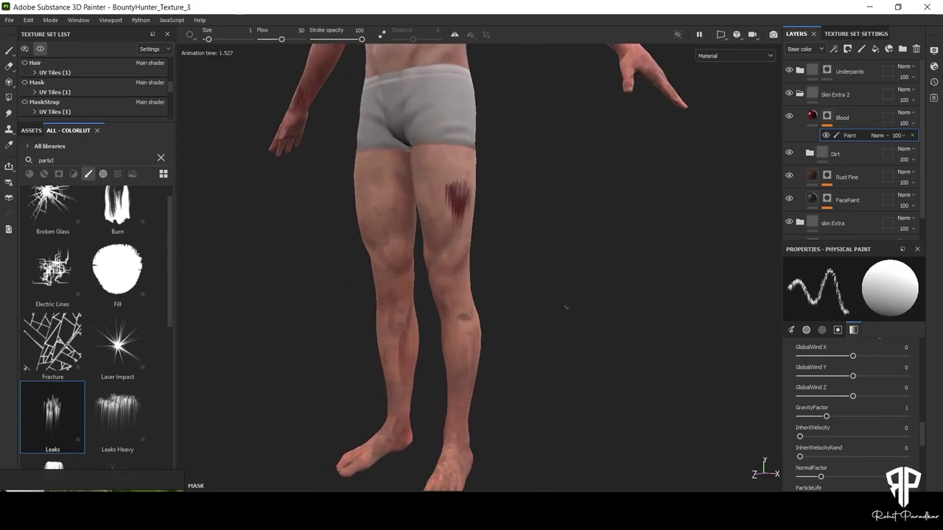
pyautogui.scroll(-5, 84, 331)
pyautogui.click(52, 370)
pyautogui.click(458, 185)
# Undo the Splat burst tried on the upper back and run Leaks Heavy blood streaks there instead.
pyautogui.scroll(-2, 631, 259)
pyautogui.moveTo(568, 259)
pyautogui.keyDown('alt'); pyautogui.mouseDown()
pyautogui.moveTo(631, 259)
pyautogui.moveTo(413, 260)
pyautogui.mouseUp(); pyautogui.keyUp('alt')
pyautogui.scroll(-1, 631, 259)
pyautogui.keyDown('alt'); pyautogui.moveTo(472, 184); pyautogui.dragTo(486, 309, button='middle'); pyautogui.keyUp('alt')
pyautogui.scroll(3, 493, 257)
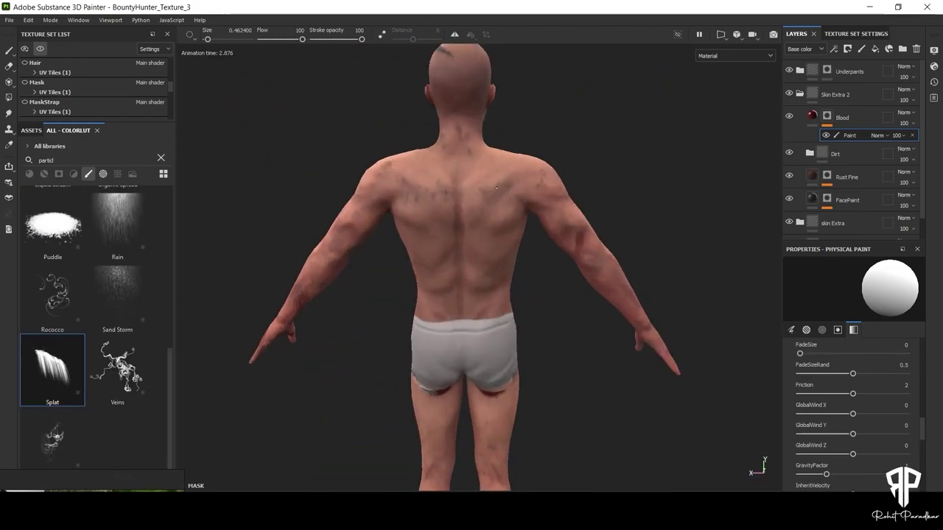
pyautogui.click(493, 202)
pyautogui.hotkey('ctrl', 'z')
pyautogui.scroll(-1, 547, 258)
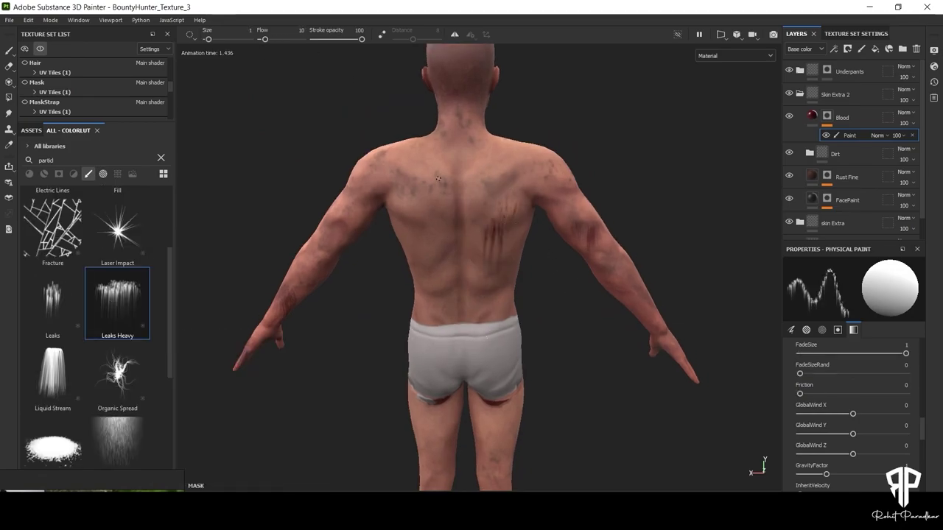
# Run Leaks Heavy blood streaks down the front of the thigh.
pyautogui.keyDown('alt'); pyautogui.moveTo(438, 221); pyautogui.dragTo(549, 221); pyautogui.keyUp('alt')
pyautogui.keyDown('alt'); pyautogui.moveTo(549, 331); pyautogui.dragTo(548, 199, button='middle'); pyautogui.keyUp('alt')
pyautogui.click(446, 313)
pyautogui.moveTo(472, 295)
pyautogui.keyDown('alt'); pyautogui.mouseDown()
pyautogui.moveTo(556, 294)
pyautogui.moveTo(254, 92)
pyautogui.mouseUp(); pyautogui.keyUp('alt')
# Clear the brush search and roughen the top edge of the thigh blood with the Dirt 1 brush at size 9.46.
pyautogui.click(161, 158)
pyautogui.scroll(-6, 84, 309)
pyautogui.click(52, 268)
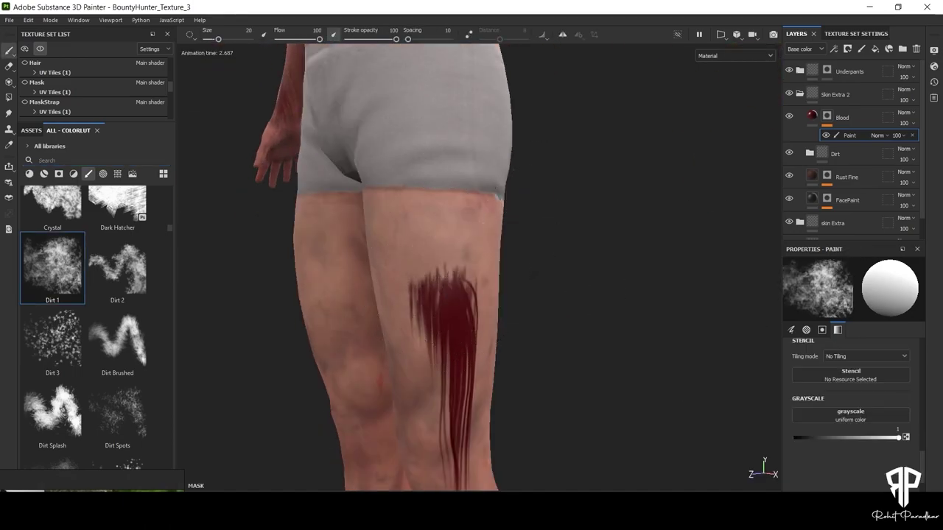
pyautogui.keyDown('alt'); pyautogui.moveTo(450, 228); pyautogui.dragTo(480, 120, button='right'); pyautogui.keyUp('alt')
pyautogui.click(445, 195)
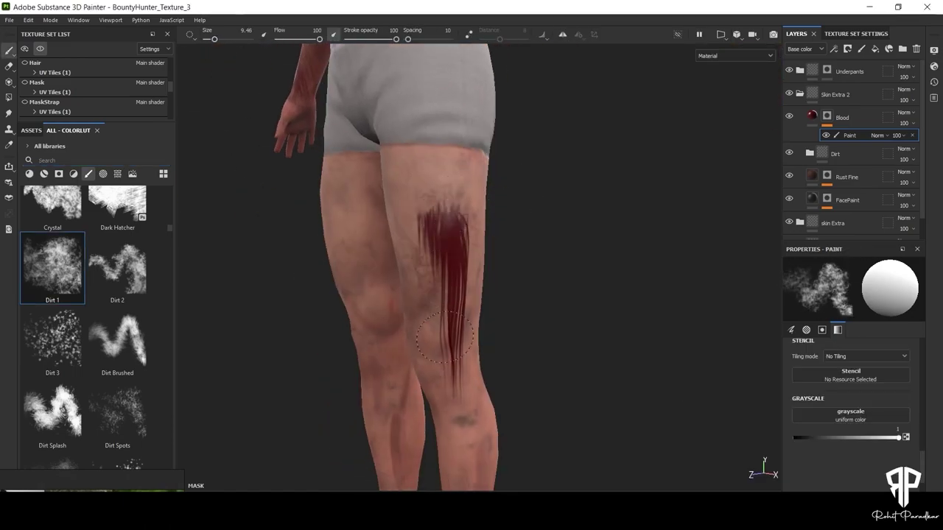
# Break up the thigh blood using the Dirt Spots Moss brush at size 10.35, flow 48 and grayscale 0.
pyautogui.moveTo(523, 331)
pyautogui.keyDown('alt'); pyautogui.mouseDown()
pyautogui.moveTo(520, 316)
pyautogui.moveTo(670, 316)
pyautogui.mouseUp(); pyautogui.keyUp('alt')
pyautogui.scroll(-2, 70, 339)
pyautogui.click(53, 338)
pyautogui.moveTo(406, 243)
pyautogui.keyDown('alt'); pyautogui.mouseDown(button='right')
pyautogui.moveTo(406, 320)
pyautogui.moveTo(412, 250)
pyautogui.mouseUp(button='right'); pyautogui.keyUp('alt')
pyautogui.keyDown('alt'); pyautogui.moveTo(662, 265); pyautogui.dragTo(519, 263); pyautogui.keyUp('alt')
pyautogui.moveTo(458, 257); pyautogui.dragTo(450, 292)
pyautogui.keyDown('alt'); pyautogui.moveTo(450, 273); pyautogui.dragTo(285, 265, button='right'); pyautogui.keyUp('alt')
pyautogui.keyDown('alt'); pyautogui.moveTo(294, 228); pyautogui.dragTo(300, 460, button='middle'); pyautogui.keyUp('alt')
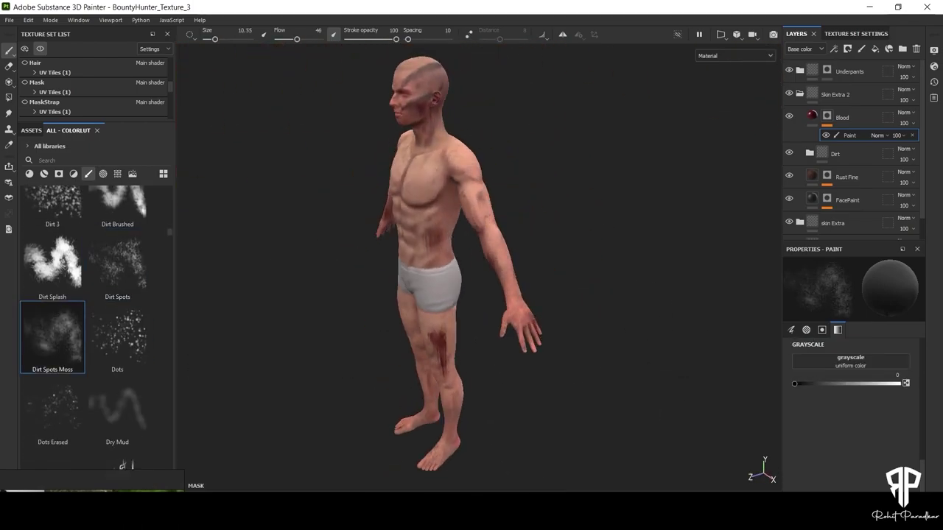
# Choose the Leaks Heavy brush and run blood streaks down the side of the torso.
pyautogui.keyDown('alt'); pyautogui.moveTo(309, 368); pyautogui.dragTo(435, 360, button='right'); pyautogui.keyUp('alt')
pyautogui.scroll(-20, 117, 389)
pyautogui.scroll(20, 117, 368)
pyautogui.click(117, 434)
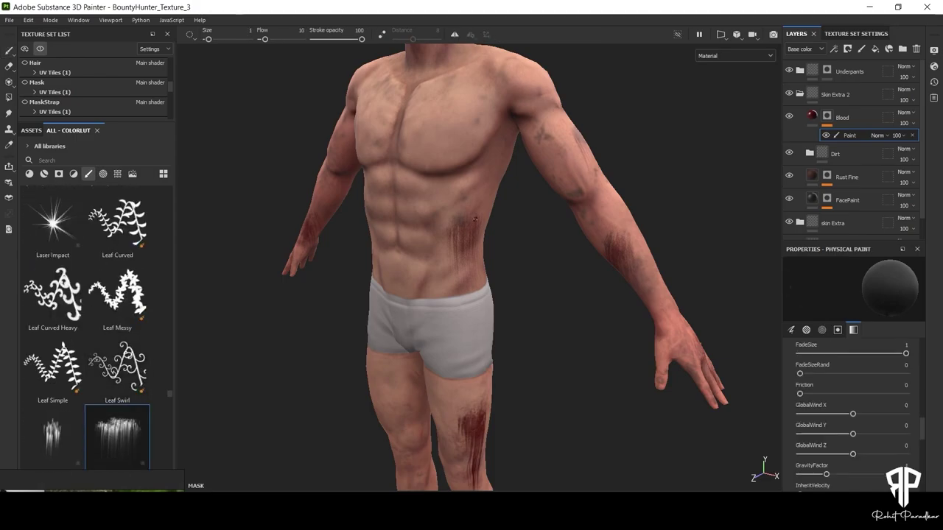
pyautogui.keyDown('alt'); pyautogui.moveTo(648, 264); pyautogui.dragTo(604, 267); pyautogui.keyUp('alt')
pyautogui.scroll(20, 117, 313)
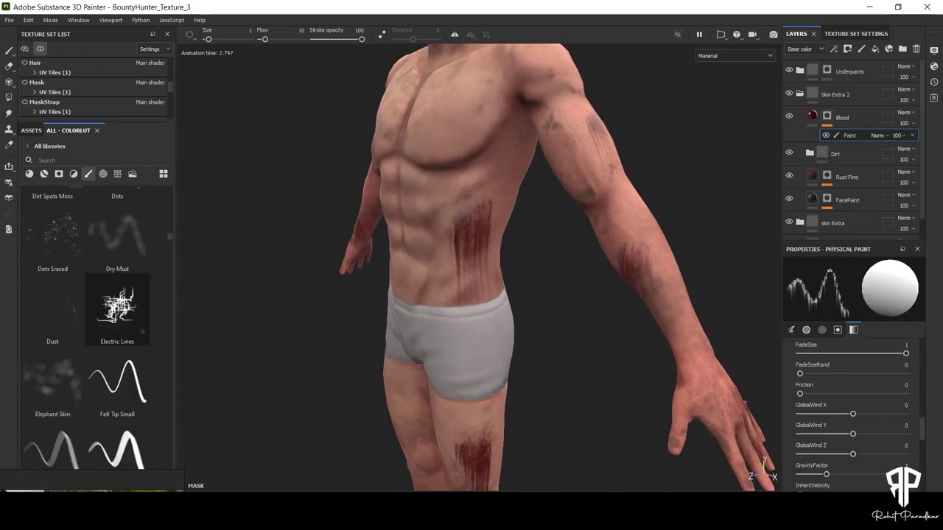
# Choose the Dirt Spots Moss brush at size 4.17 for working on the head and neck.
pyautogui.click(53, 388)
pyautogui.keyDown('alt'); pyautogui.moveTo(451, 230); pyautogui.dragTo(508, 234); pyautogui.keyUp('alt')
pyautogui.keyDown('alt'); pyautogui.moveTo(739, 253); pyautogui.dragTo(574, 254, button='right'); pyautogui.keyUp('alt')
pyautogui.keyDown('alt'); pyautogui.moveTo(575, 254); pyautogui.dragTo(604, 251); pyautogui.keyUp('alt')
pyautogui.keyDown('alt'); pyautogui.moveTo(545, 191); pyautogui.dragTo(582, 280, button='middle'); pyautogui.keyUp('alt')
pyautogui.keyDown('alt'); pyautogui.moveTo(457, 236); pyautogui.dragTo(663, 215, button='right'); pyautogui.keyUp('alt')
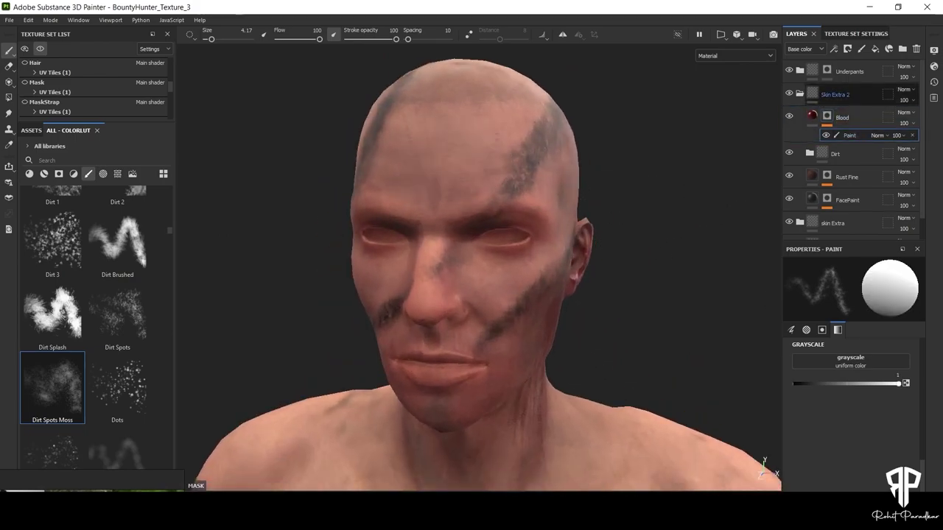
# Add a fill layer named Blood 2 above the Blood layer.
pyautogui.click(875, 49)
pyautogui.doubleClick(842, 118)
pyautogui.write('Blood 2')
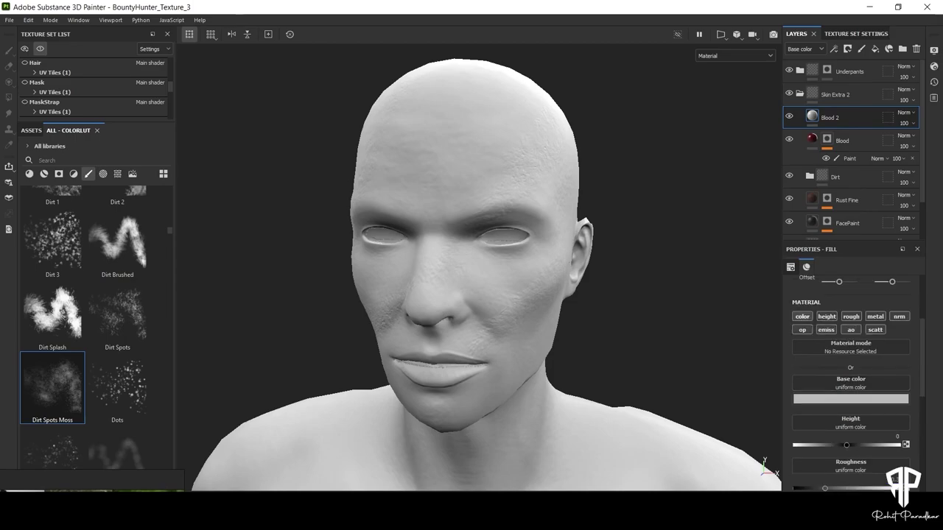
# Give the Blood 2 layer a red base color and a black mask.
pyautogui.click(851, 398)
pyautogui.click(868, 427)
pyautogui.rightClick(830, 118)
pyautogui.click(862, 133)
pyautogui.click(813, 117)
pyautogui.click(851, 398)
pyautogui.click(865, 444)
pyautogui.click(826, 116)
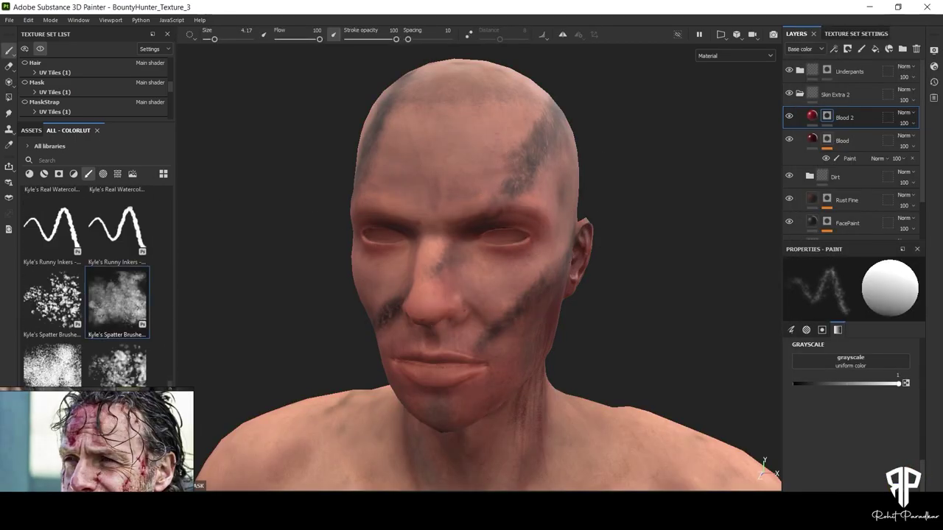
# Paint spattered red blood over the side of the forehead on the Blood 2 mask.
pyautogui.hotkey('ctrl', 'z')
pyautogui.keyDown('alt'); pyautogui.moveTo(597, 186); pyautogui.dragTo(678, 193); pyautogui.keyUp('alt')
pyautogui.keyDown('ctrl'); pyautogui.moveTo(421, 232); pyautogui.dragTo(392, 233, button='right'); pyautogui.keyUp('ctrl')
pyautogui.scroll(-2, 86, 294)
pyautogui.click(246, 129)
pyautogui.keyDown('alt'); pyautogui.moveTo(353, 128); pyautogui.dragTo(508, 133); pyautogui.keyUp('alt')
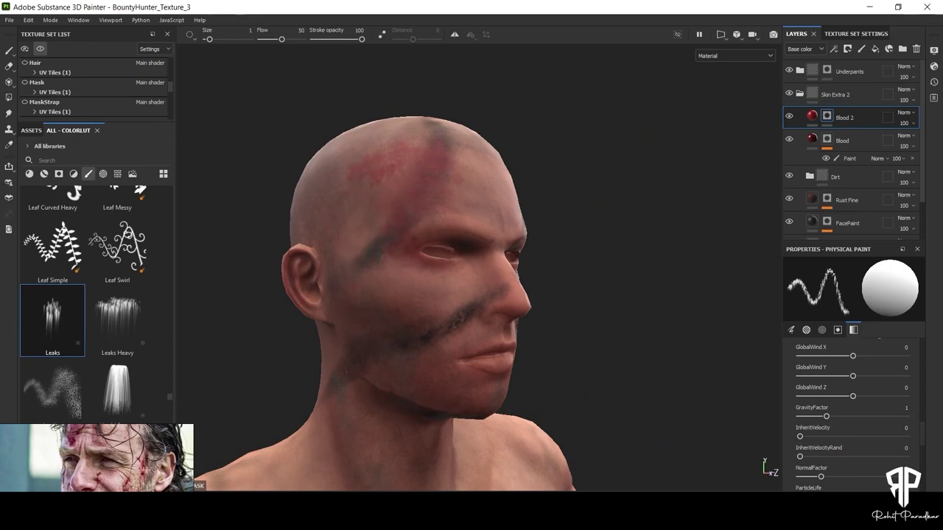
# Try the Leaks particle brush on the forehead blood.
pyautogui.scroll(5, 854, 413)
pyautogui.keyDown('alt'); pyautogui.moveTo(558, 296); pyautogui.dragTo(565, 286); pyautogui.keyUp('alt')
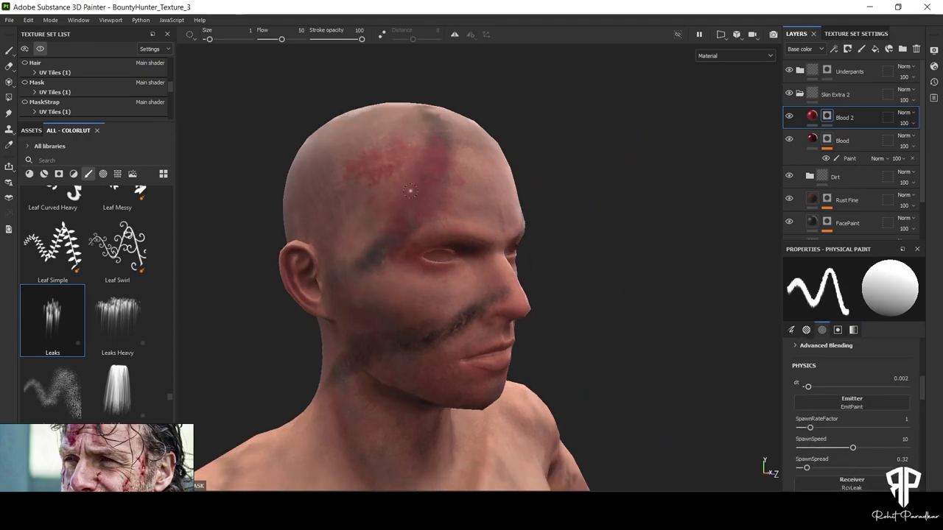
pyautogui.hotkey('ctrl', 'z')
# Set the Blood 2 layer's blending mode to Multiply.
pyautogui.click(906, 113)
pyautogui.keyDown('alt'); pyautogui.moveTo(568, 248); pyautogui.dragTo(559, 283); pyautogui.keyUp('alt')
pyautogui.click(893, 160)
# Search the brushes for "dirt", choose Dirt Spots at size 2.68, and dab blood on the bridge of the nose.
pyautogui.click(81, 160)
pyautogui.write('dirt')
pyautogui.scroll(2, 95, 294)
pyautogui.click(53, 271)
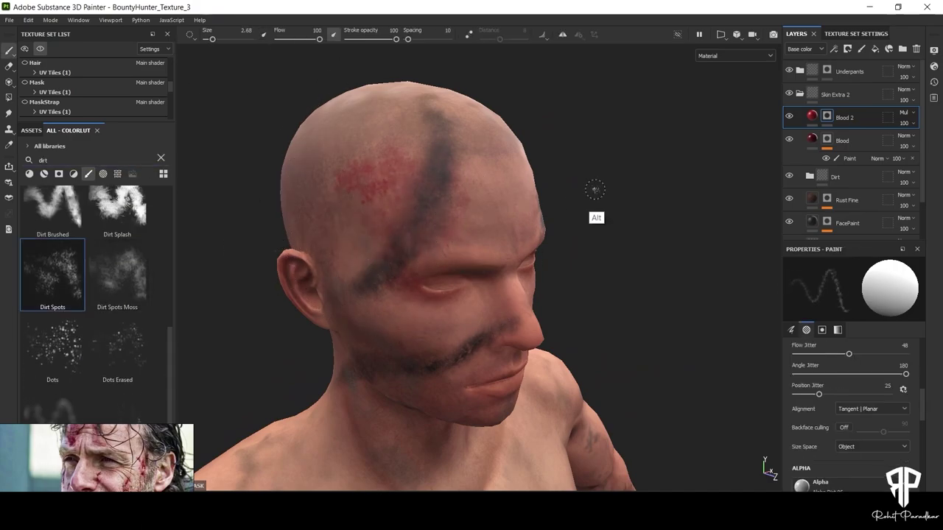
pyautogui.keyDown('alt'); pyautogui.moveTo(569, 197); pyautogui.dragTo(516, 210); pyautogui.keyUp('alt')
pyautogui.moveTo(508, 288); pyautogui.dragTo(517, 301)
# Clear the brush search, choose the Dirt Brushed brush, and paint thin bloody cuts on the nose, brow and cheek.
pyautogui.keyDown('alt'); pyautogui.moveTo(635, 294); pyautogui.dragTo(575, 288); pyautogui.keyUp('alt')
pyautogui.keyDown('alt'); pyautogui.moveTo(648, 280); pyautogui.dragTo(582, 267); pyautogui.keyUp('alt')
pyautogui.click(161, 159)
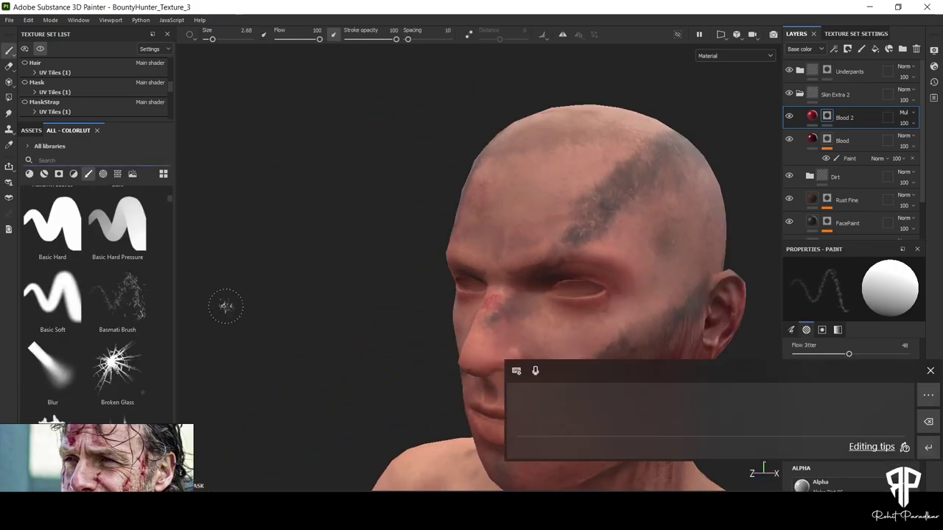
pyautogui.scroll(-3, 96, 294)
pyautogui.click(117, 268)
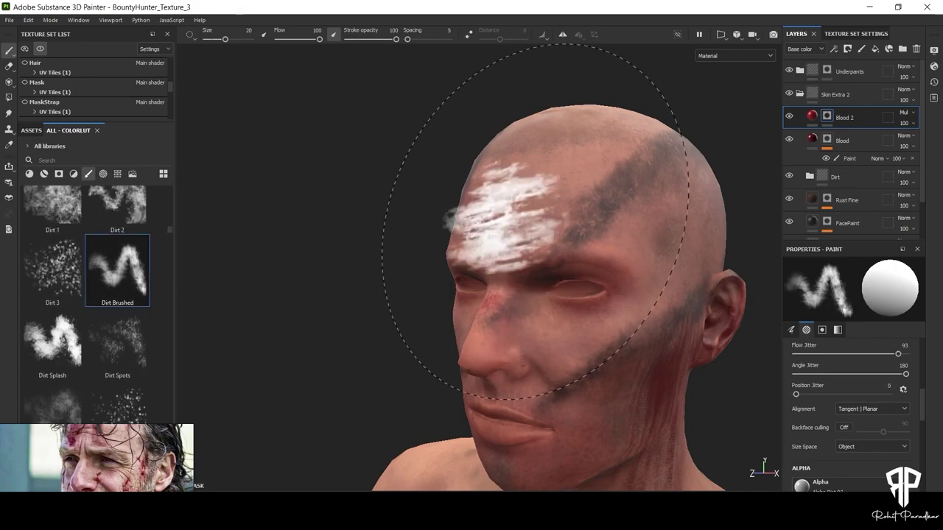
pyautogui.keyDown('alt'); pyautogui.moveTo(426, 307); pyautogui.dragTo(270, 188); pyautogui.keyUp('alt')
pyautogui.keyDown('alt'); pyautogui.moveTo(521, 299); pyautogui.dragTo(758, 270); pyautogui.keyUp('alt')
pyautogui.moveTo(628, 237)
pyautogui.mouseDown()
pyautogui.moveTo(600, 269)
pyautogui.moveTo(715, 316)
pyautogui.mouseUp()
pyautogui.moveTo(517, 292); pyautogui.dragTo(486, 304)
pyautogui.keyDown('alt'); pyautogui.moveTo(486, 304); pyautogui.dragTo(608, 215); pyautogui.keyUp('alt')
pyautogui.keyDown('alt'); pyautogui.moveTo(450, 279); pyautogui.dragTo(360, 316); pyautogui.keyUp('alt')
# Darken Blood 2's base color to a deeper red and choose the Dirt Spots brush for its mask.
pyautogui.scroll(-3, 442, 295)
pyautogui.click(812, 116)
pyautogui.click(851, 399)
pyautogui.scroll(4, 501, 294)
pyautogui.click(118, 342)
pyautogui.moveTo(574, 295)
pyautogui.keyDown('alt'); pyautogui.mouseDown()
pyautogui.moveTo(501, 294)
pyautogui.moveTo(550, 343)
pyautogui.moveTo(619, 324)
pyautogui.moveTo(522, 299)
pyautogui.moveTo(626, 342)
pyautogui.mouseUp(); pyautogui.keyUp('alt')
pyautogui.click(827, 117)
pyautogui.scroll(-2, 572, 227)
pyautogui.click(812, 116)
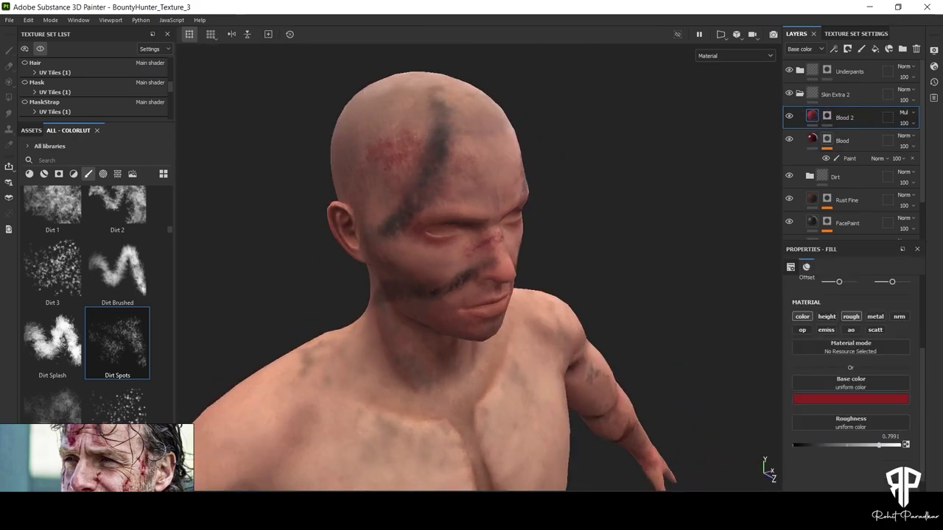
# Set Blood 2's roughness to 0.21, checking it in a single-channel view and in the Material view.
pyautogui.keyDown('alt'); pyautogui.moveTo(471, 295); pyautogui.dragTo(559, 265); pyautogui.keyUp('alt')
pyautogui.click(735, 56)
pyautogui.click(718, 116)
pyautogui.moveTo(879, 445); pyautogui.dragTo(794, 445)
pyautogui.click(735, 56)
pyautogui.click(713, 78)
pyautogui.moveTo(516, 295)
pyautogui.keyDown('alt'); pyautogui.mouseDown()
pyautogui.moveTo(442, 309)
pyautogui.moveTo(516, 295)
pyautogui.mouseUp(); pyautogui.keyUp('alt')
pyautogui.moveTo(794, 445); pyautogui.dragTo(814, 445)
# Lower Blood 2's roughness slightly further to make the facial blood glossier.
pyautogui.keyDown('alt'); pyautogui.moveTo(457, 295); pyautogui.dragTo(500, 287); pyautogui.keyUp('alt')
pyautogui.scroll(3, 472, 294)
pyautogui.scroll(-4, 471, 295)
pyautogui.keyDown('alt'); pyautogui.moveTo(589, 295); pyautogui.dragTo(383, 302); pyautogui.keyUp('alt')
pyautogui.scroll(3, 471, 295)
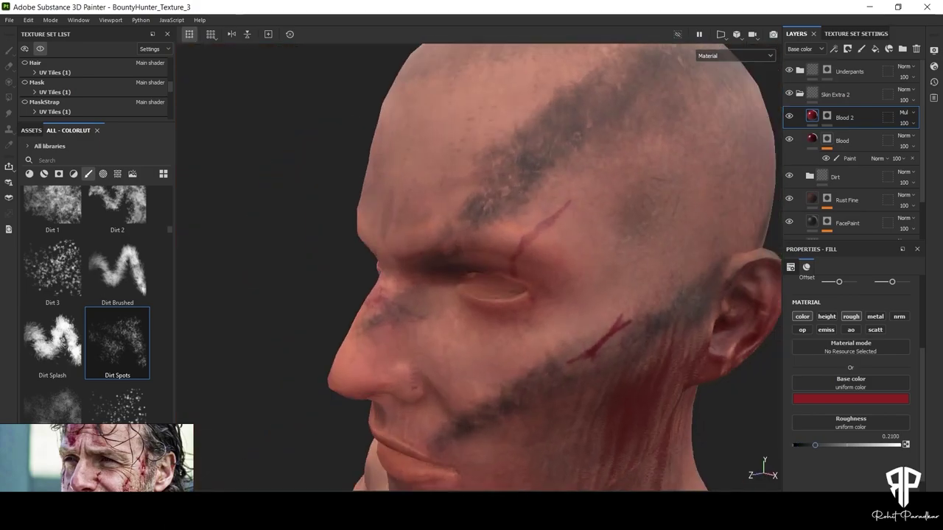
pyautogui.moveTo(815, 445); pyautogui.dragTo(805, 444)
# Refine the facial cuts on the Blood 2 mask with the Dirt Brushed brush, swapping to black to trim them.
pyautogui.keyDown('alt'); pyautogui.moveTo(471, 295); pyautogui.dragTo(560, 310); pyautogui.keyUp('alt')
pyautogui.scroll(-3, 471, 280)
pyautogui.click(117, 271)
pyautogui.click(826, 115)
pyautogui.moveTo(501, 235)
pyautogui.keyDown('alt'); pyautogui.mouseDown()
pyautogui.moveTo(457, 228)
pyautogui.moveTo(518, 273)
pyautogui.moveTo(542, 305)
pyautogui.moveTo(530, 354)
pyautogui.moveTo(501, 309)
pyautogui.moveTo(290, 319)
pyautogui.mouseUp(); pyautogui.keyUp('alt')
pyautogui.press('x')
pyautogui.scroll(-6, 472, 280)
pyautogui.moveTo(589, 295)
pyautogui.keyDown('alt'); pyautogui.mouseDown()
pyautogui.moveTo(471, 295)
pyautogui.moveTo(613, 295)
pyautogui.mouseUp(); pyautogui.keyUp('alt')
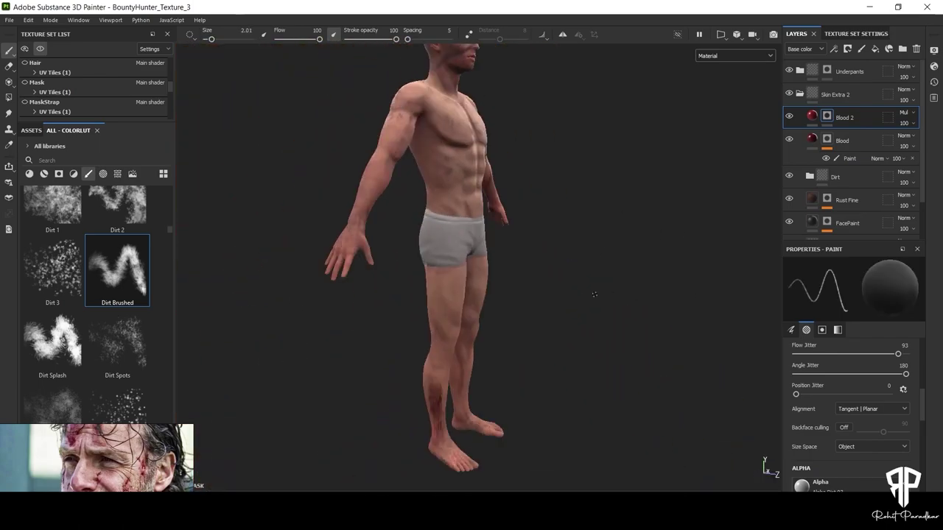
# Show the full outfit on the character for review and isolate the Body texture set again.
pyautogui.keyDown('alt'); pyautogui.moveTo(612, 295); pyautogui.dragTo(613, 412, button='middle'); pyautogui.keyUp('alt')
pyautogui.keyDown('alt'); pyautogui.moveTo(613, 413); pyautogui.dragTo(472, 398); pyautogui.keyUp('alt')
pyautogui.scroll(-5, 104, 458)
pyautogui.keyDown('alt'); pyautogui.moveTo(395, 390); pyautogui.dragTo(399, 354, button='middle'); pyautogui.keyUp('alt')
pyautogui.moveTo(95, 122); pyautogui.dragTo(96, 335)
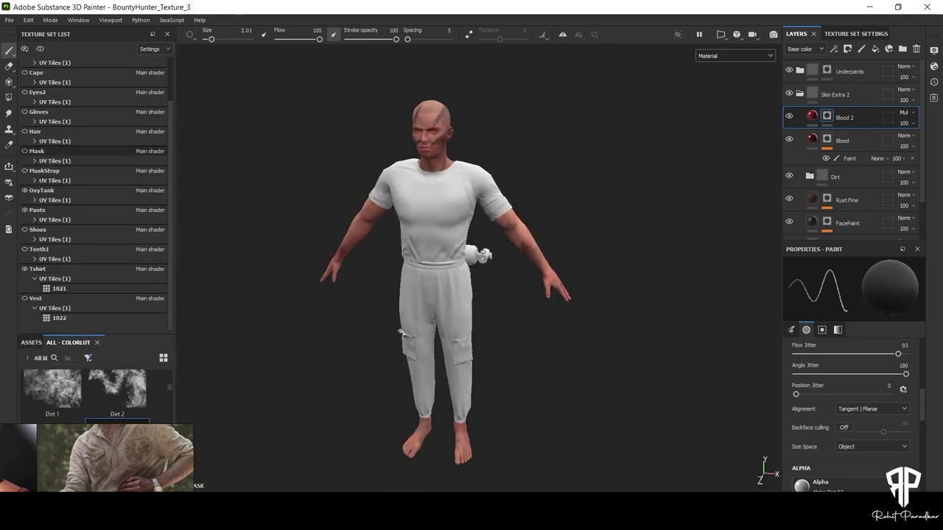
pyautogui.scroll(2, 81, 221)
pyautogui.click(24, 63)
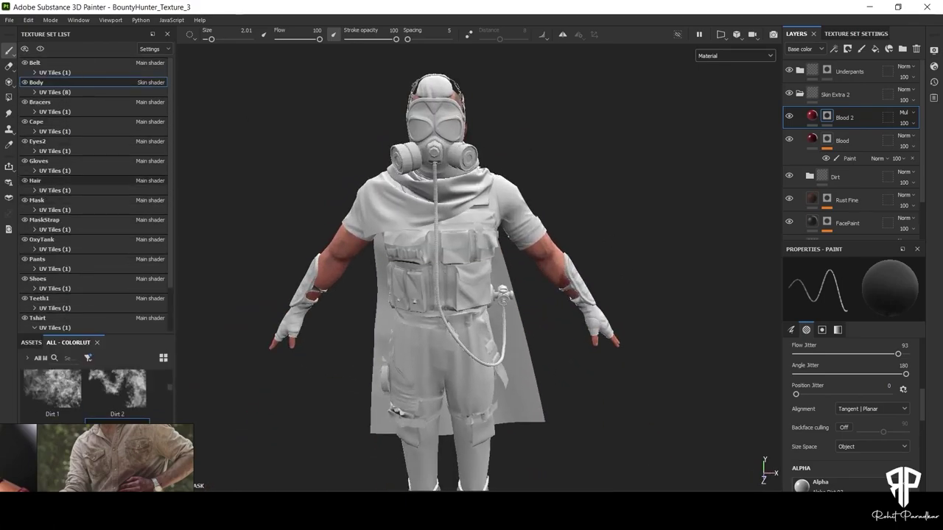
pyautogui.keyDown('alt'); pyautogui.moveTo(294, 276); pyautogui.dragTo(424, 265); pyautogui.keyUp('alt')
pyautogui.scroll(3, 423, 266)
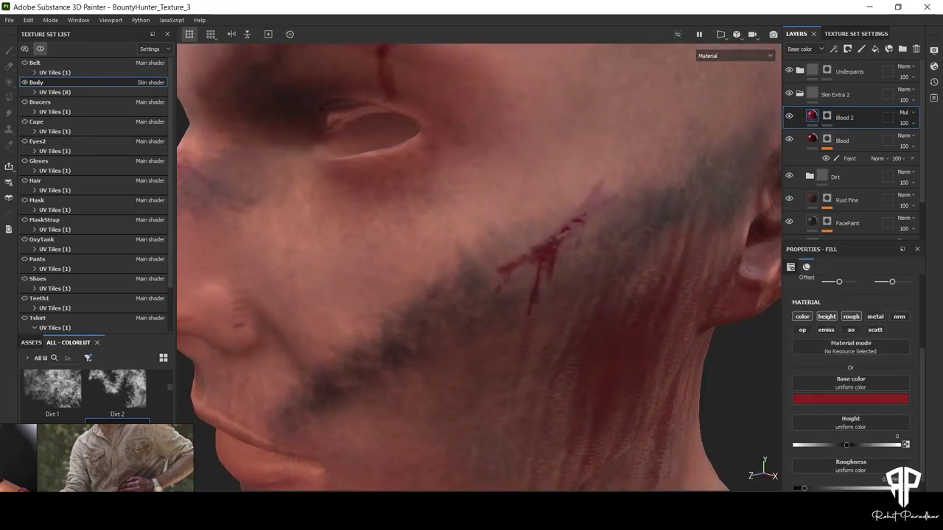
# Add a paint layer with only height active at -0.3333 and carve the cheek cut at brush size 0.29.
pyautogui.rightClick(827, 116)
pyautogui.click(831, 378)
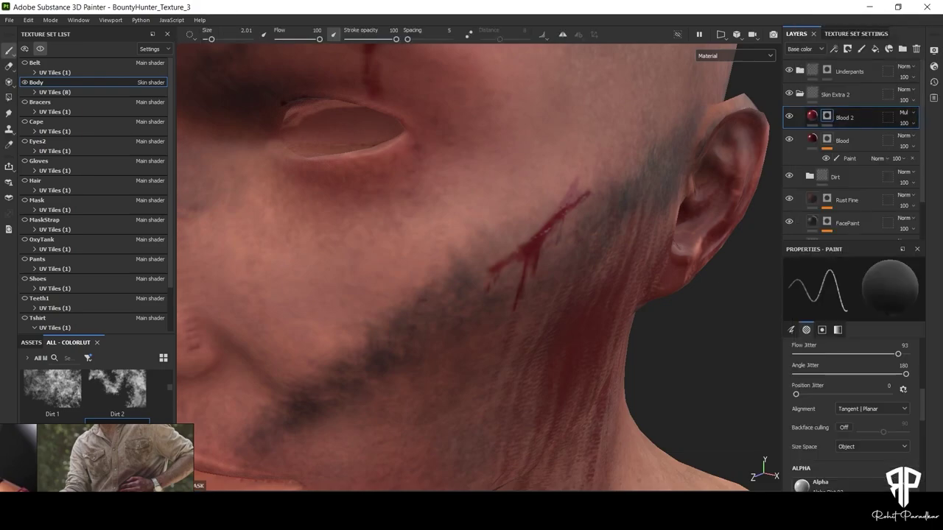
pyautogui.click(861, 49)
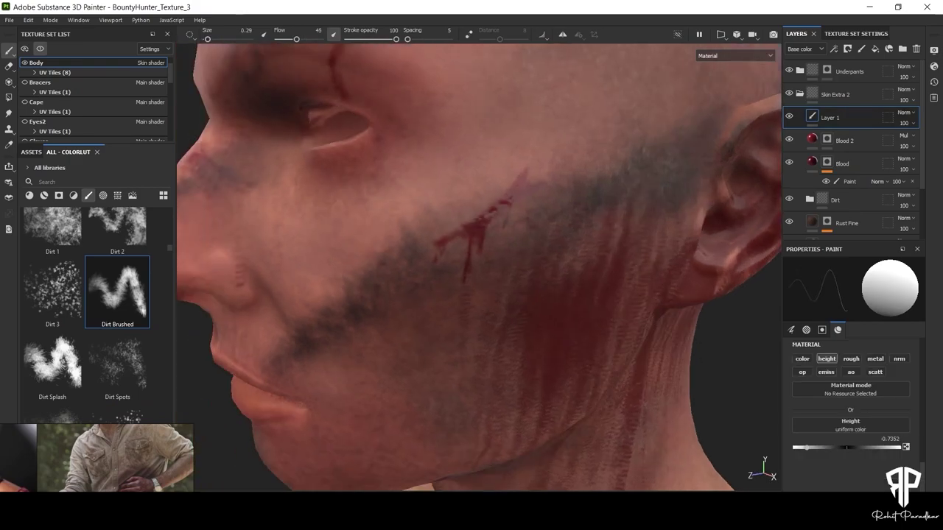
pyautogui.keyDown('alt'); pyautogui.moveTo(726, 338); pyautogui.dragTo(459, 189); pyautogui.keyUp('alt')
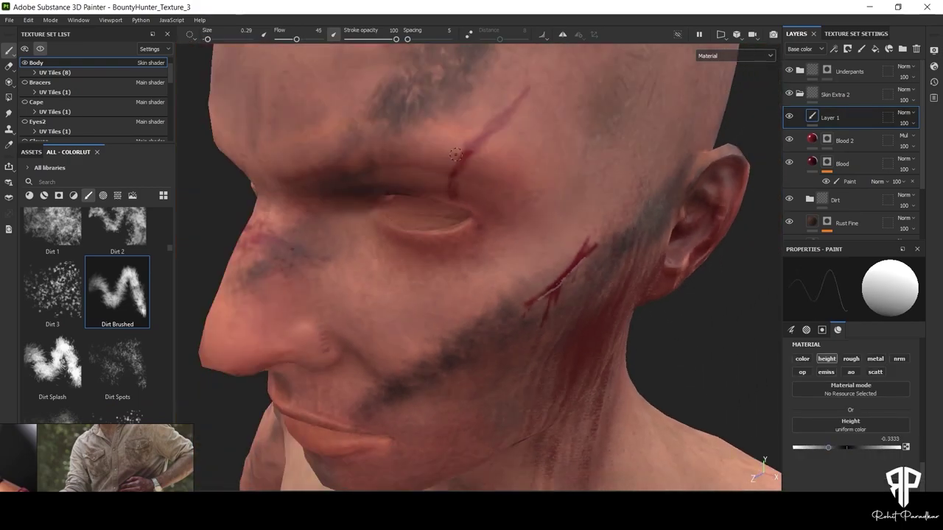
# Carve the brow cut on the height layer, naming it Wound Cuts Height and placing it below Blood 2.
pyautogui.keyDown('alt'); pyautogui.moveTo(521, 201); pyautogui.dragTo(589, 123); pyautogui.keyUp('alt')
pyautogui.scroll(3, 536, 255)
pyautogui.keyDown('alt'); pyautogui.moveTo(590, 236); pyautogui.dragTo(507, 153, button='middle'); pyautogui.keyUp('alt')
pyautogui.keyDown('alt'); pyautogui.moveTo(507, 154); pyautogui.dragTo(626, 332); pyautogui.keyUp('alt')
pyautogui.scroll(-3, 516, 324)
pyautogui.scroll(-3, 626, 331)
pyautogui.keyDown('alt'); pyautogui.moveTo(662, 353); pyautogui.dragTo(692, 214, button='middle'); pyautogui.keyUp('alt')
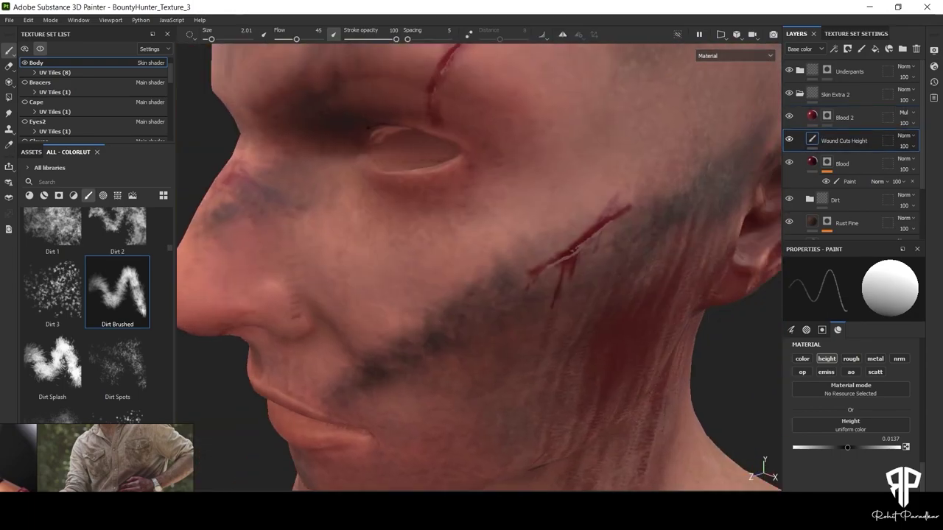
# Carve shallow cuts on the nose bridge and upper lip with a weaker negative height.
pyautogui.scroll(-4, 573, 252)
pyautogui.keyDown('alt'); pyautogui.moveTo(530, 243); pyautogui.dragTo(614, 229); pyautogui.keyUp('alt')
pyautogui.scroll(4, 474, 327)
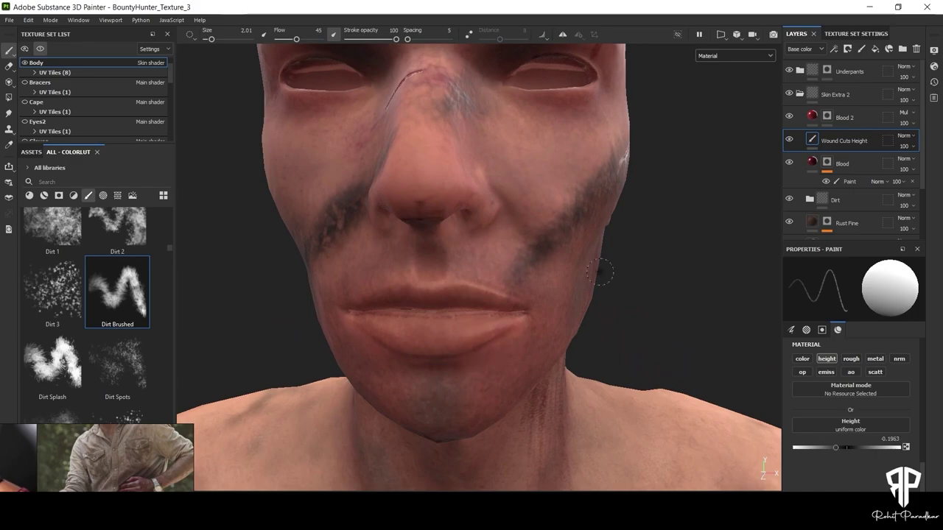
pyautogui.moveTo(835, 448); pyautogui.dragTo(840, 448)
pyautogui.keyDown('alt'); pyautogui.moveTo(611, 295); pyautogui.dragTo(602, 296); pyautogui.keyUp('alt')
pyautogui.keyDown('alt'); pyautogui.moveTo(504, 264); pyautogui.dragTo(464, 265); pyautogui.keyUp('alt')
# Paint blood into the upper lip cut on the Blood 2 mask at brush size 0.18.
pyautogui.click(826, 116)
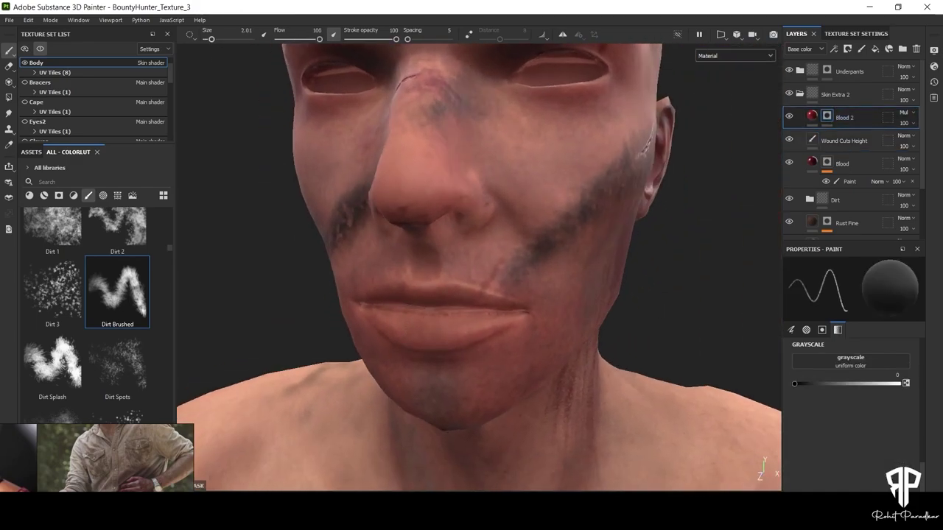
pyautogui.scroll(-4, 691, 326)
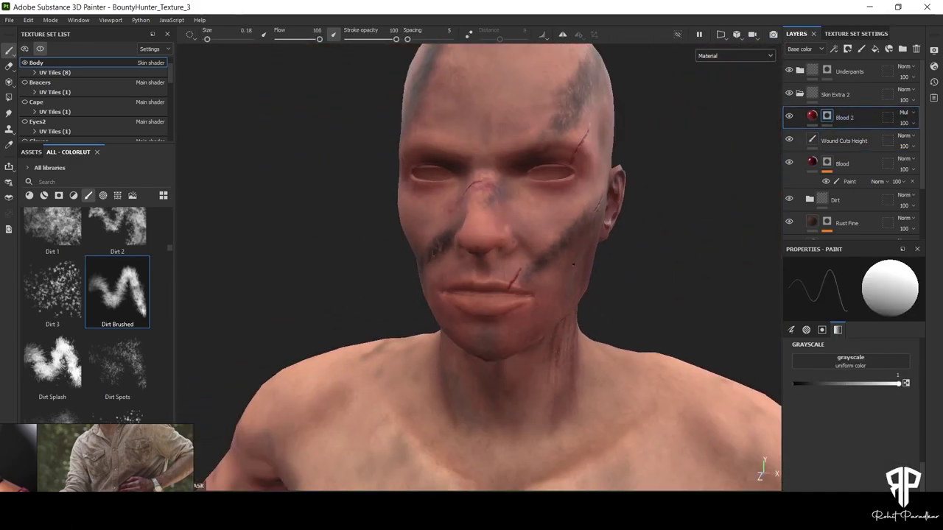
pyautogui.keyDown('alt'); pyautogui.moveTo(691, 326); pyautogui.dragTo(724, 318); pyautogui.keyUp('alt')
pyautogui.scroll(3, 724, 319)
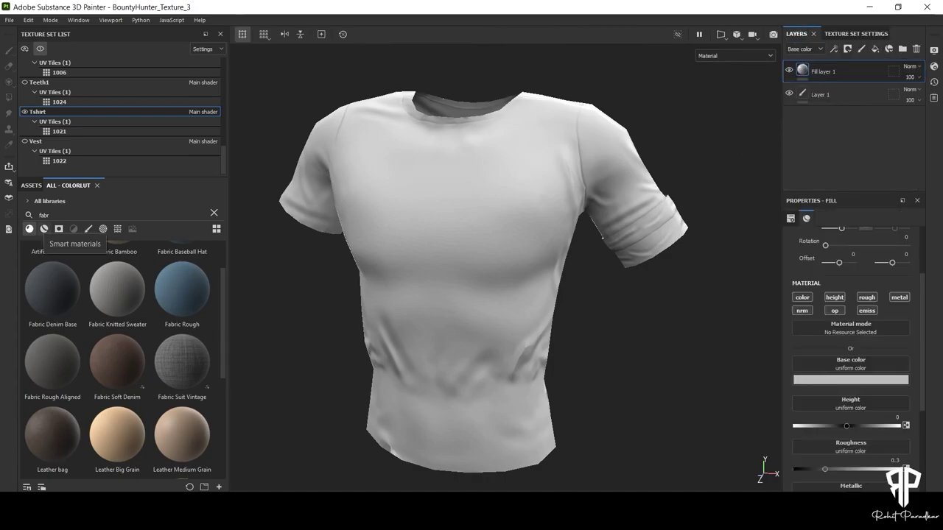
# Apply the Fabric Linen Creased smart material to the T-shirt and expand its layers.
pyautogui.moveTo(182, 289); pyautogui.dragTo(471, 265)
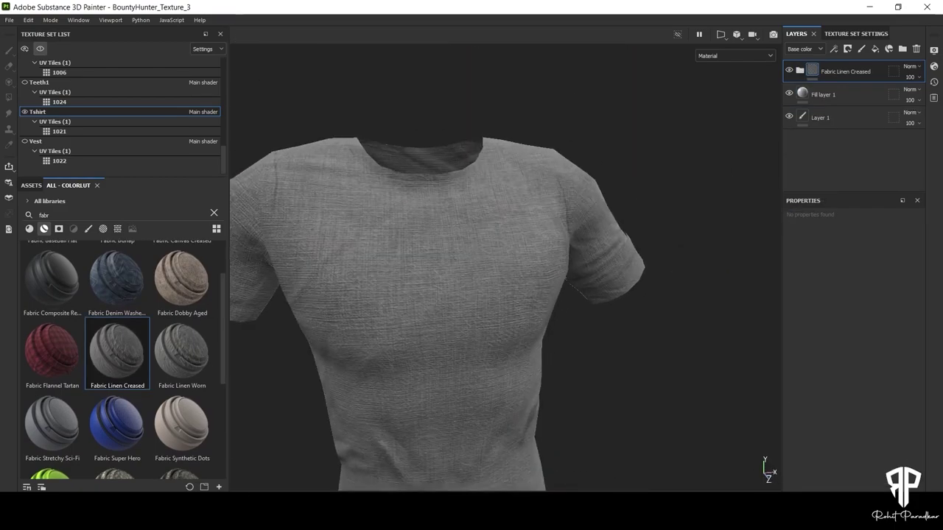
pyautogui.click(789, 143)
pyautogui.scroll(-2, 847, 133)
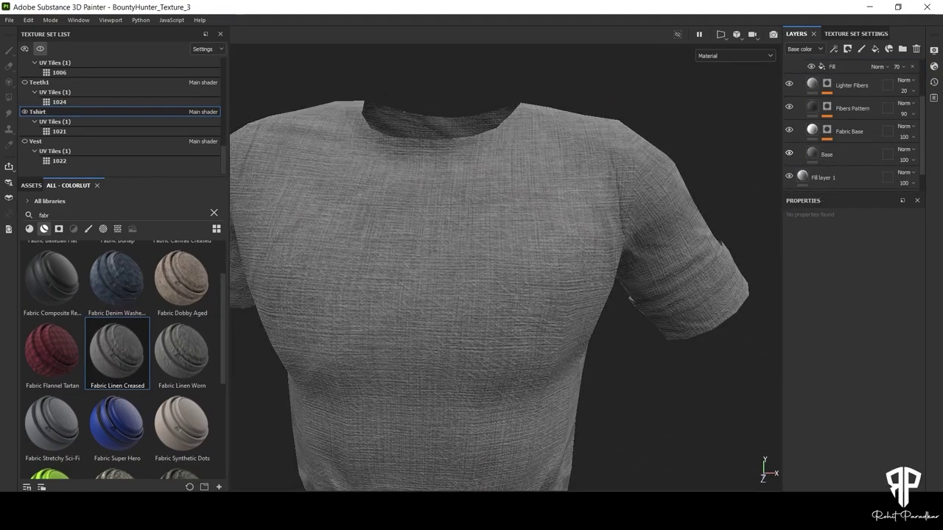
# Move Fill layer 1 above the Fabric Linen Creased group and hide it.
pyautogui.click(824, 178)
pyautogui.moveTo(823, 178); pyautogui.dragTo(832, 63)
pyautogui.click(789, 69)
pyautogui.scroll(-2, 853, 131)
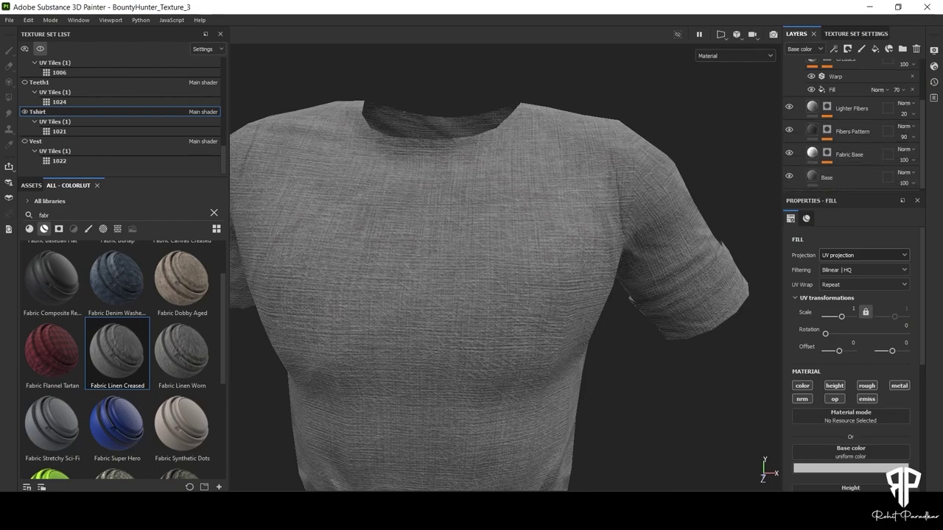
# Colour the linen material's Base layer brown and adjust the shade against the character's skin.
pyautogui.click(827, 177)
pyautogui.scroll(-2, 851, 409)
pyautogui.click(851, 409)
pyautogui.click(856, 348)
pyautogui.click(845, 349)
pyautogui.keyDown('alt'); pyautogui.moveTo(508, 295); pyautogui.dragTo(471, 294); pyautogui.keyUp('alt')
pyautogui.scroll(-5, 493, 294)
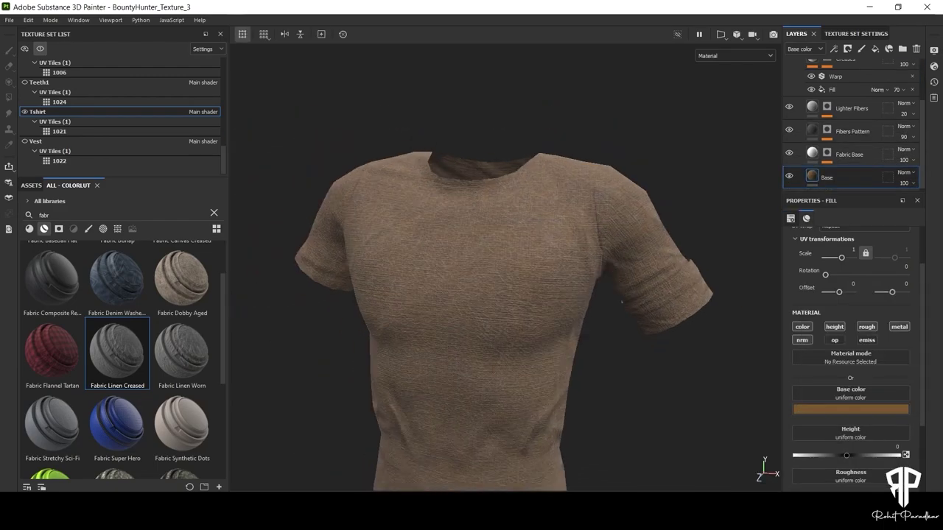
pyautogui.click(850, 409)
pyautogui.click(845, 347)
pyautogui.scroll(1, 120, 110)
pyautogui.scroll(-3, 122, 118)
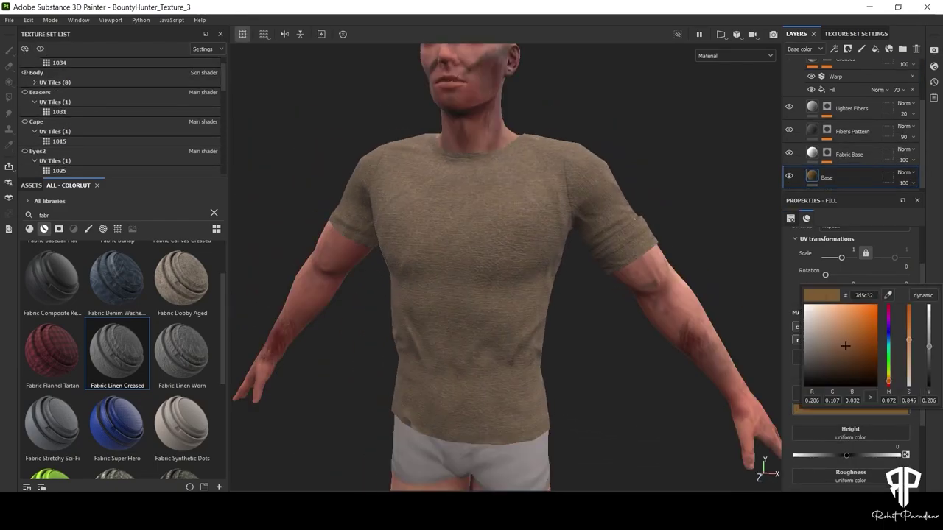
pyautogui.click(863, 358)
# Recolour the Fibers Pattern and Lighter Fibers layers to blend with the brown base.
pyautogui.click(853, 131)
pyautogui.click(851, 409)
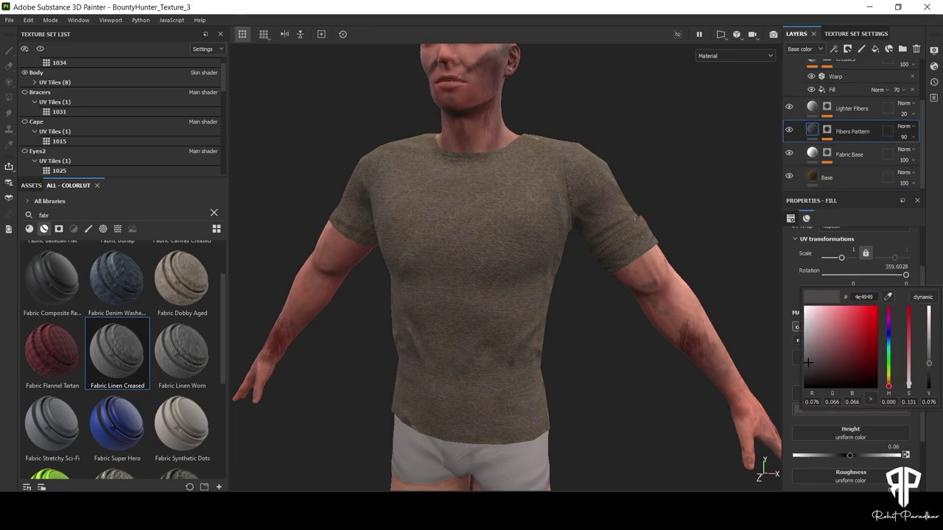
pyautogui.click(852, 108)
pyautogui.click(851, 409)
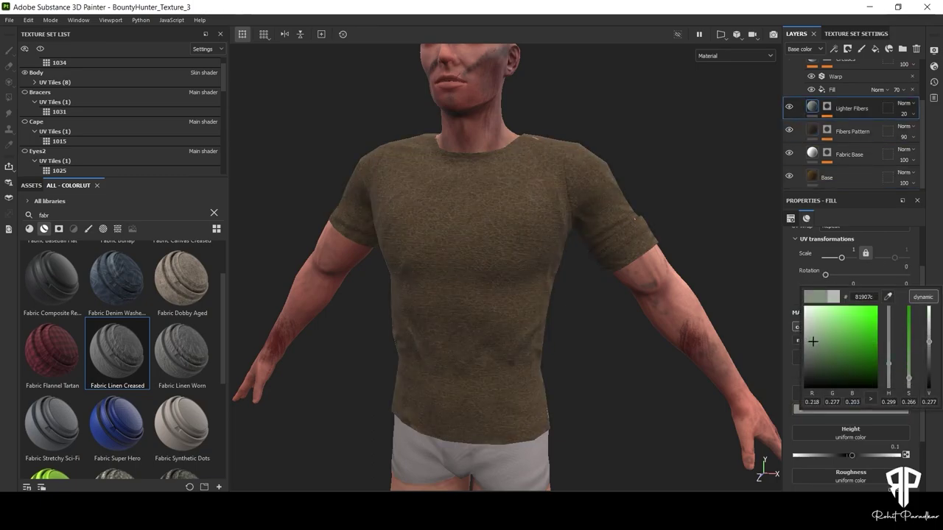
pyautogui.moveTo(824, 353); pyautogui.dragTo(823, 348)
# Darken the Base layer's colour to brown 4c3820 and hide the body to isolate the T-shirt.
pyautogui.click(827, 178)
pyautogui.click(850, 408)
pyautogui.click(842, 361)
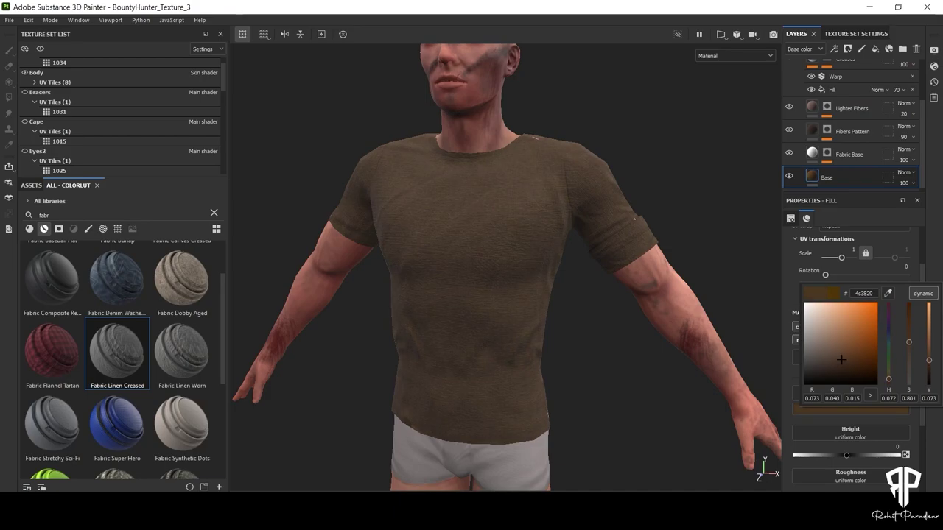
pyautogui.scroll(-3, 505, 266)
pyautogui.keyDown('alt'); pyautogui.moveTo(589, 331); pyautogui.dragTo(560, 331); pyautogui.keyUp('alt')
pyautogui.click(25, 73)
pyautogui.scroll(3, 505, 267)
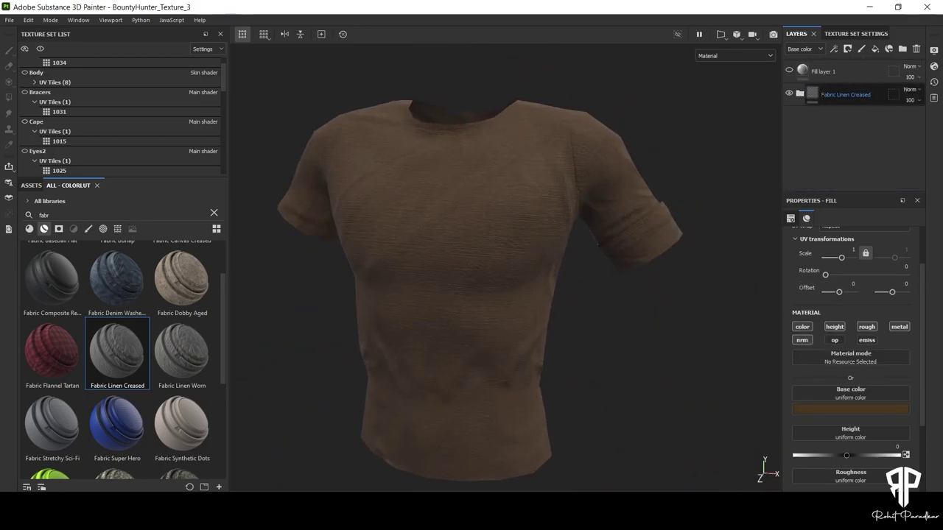
# Rename the linen material group as Base Fabric Linen Creased.
pyautogui.doubleClick(828, 94)
pyautogui.click(826, 94)
pyautogui.write('B')
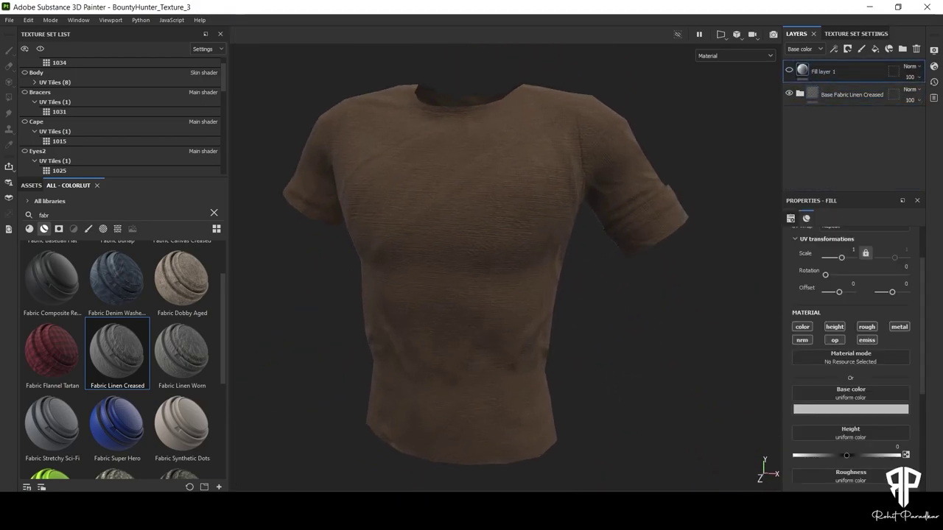
# Apply the Dust smart material above the linen group in place of Fill layer 1 and expand it.
pyautogui.click(214, 212)
pyautogui.scroll(-5, 121, 361)
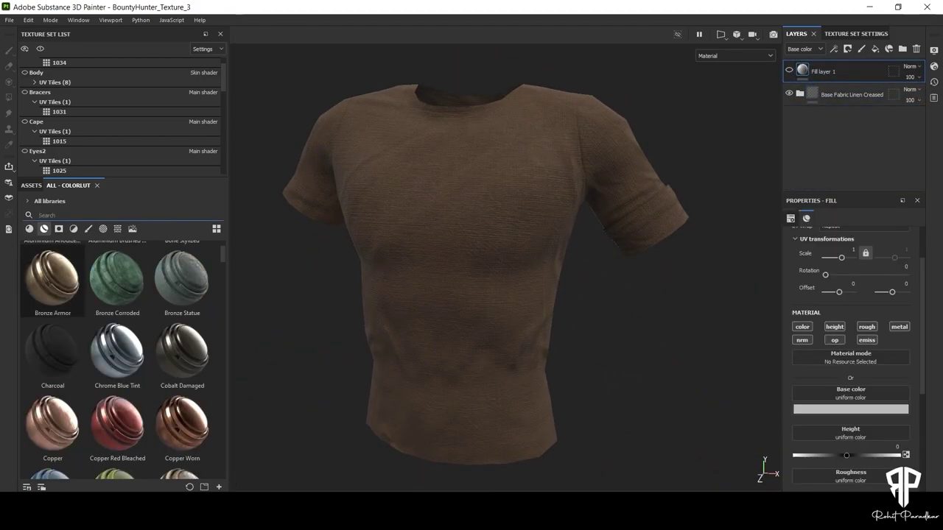
pyautogui.moveTo(182, 416); pyautogui.dragTo(847, 74)
pyautogui.click(799, 71)
# Change the Dust Base layer's base colour to a darker brown.
pyautogui.click(847, 118)
pyautogui.scroll(-5, 851, 353)
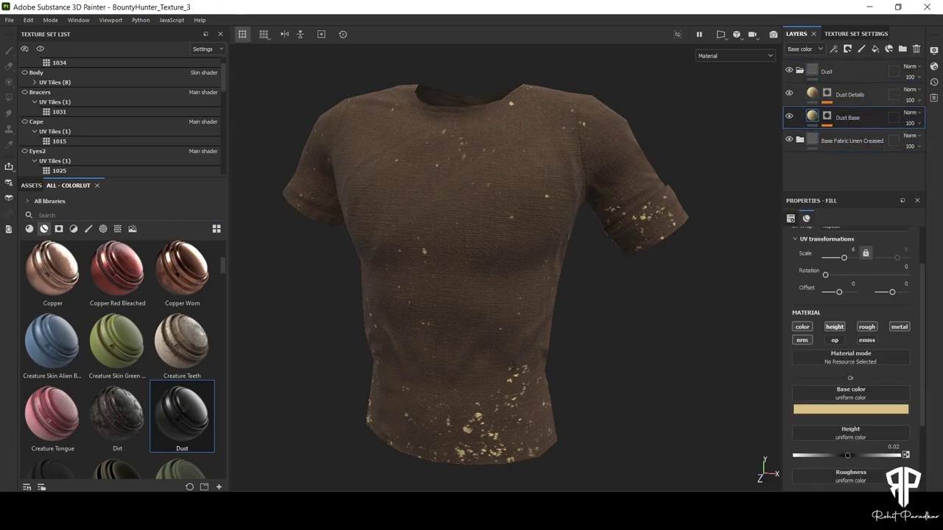
pyautogui.click(851, 410)
pyautogui.click(837, 352)
# Adjust the Mask Editor settings on the Dust Details layer's mask.
pyautogui.click(826, 93)
pyautogui.click(788, 93)
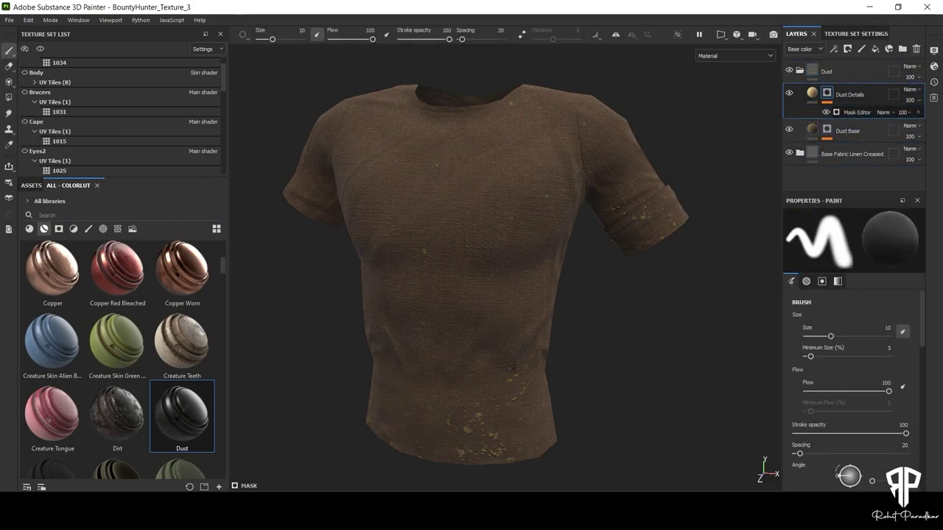
pyautogui.click(856, 113)
pyautogui.moveTo(878, 319); pyautogui.dragTo(896, 319)
# Adjust the Dirt 1 fill in the Dust Base mask and try inverting it.
pyautogui.click(827, 129)
pyautogui.click(850, 149)
pyautogui.scroll(-2, 851, 353)
pyautogui.scroll(2, 850, 354)
pyautogui.moveTo(845, 333); pyautogui.dragTo(845, 333)
pyautogui.scroll(-2, 850, 354)
pyautogui.click(874, 382)
pyautogui.click(874, 382)
# Sample the Dust Base layer's colour as the base colour of the Dust Details layer.
pyautogui.click(826, 129)
pyautogui.moveTo(295, 302)
pyautogui.keyDown('alt'); pyautogui.mouseDown()
pyautogui.moveTo(356, 312)
pyautogui.moveTo(295, 302)
pyautogui.mouseUp(); pyautogui.keyUp('alt')
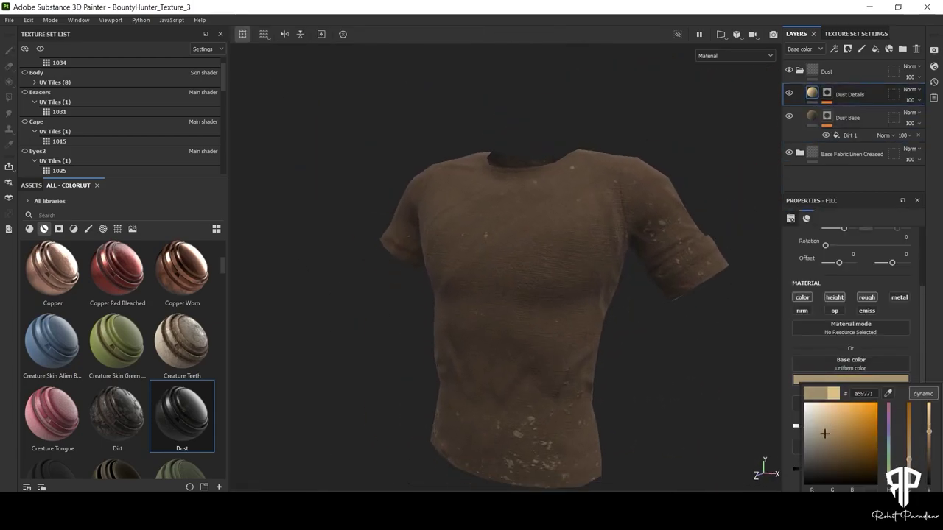
pyautogui.moveTo(887, 394); pyautogui.dragTo(813, 116)
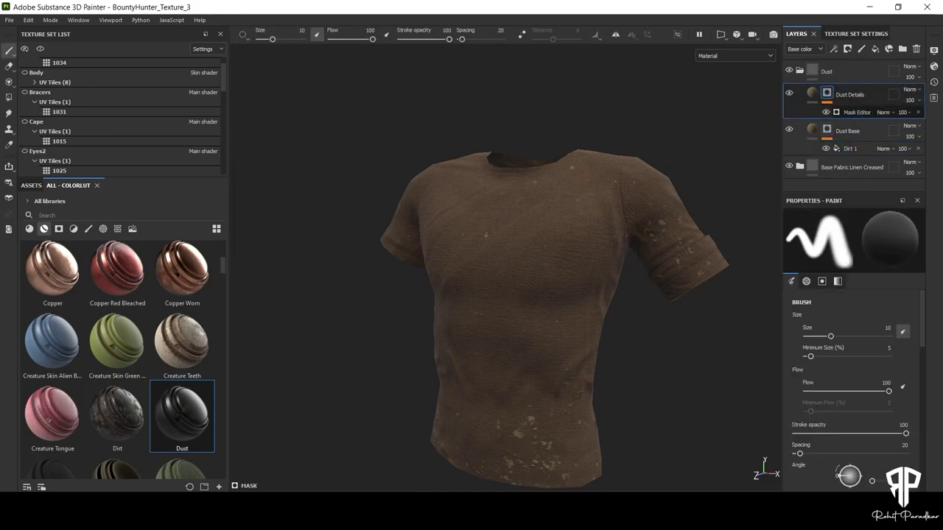
# Add the Rust Fine material on top with a Dirt-generator mask and set its rust colour to dark brown 3a2721.
pyautogui.click(29, 229)
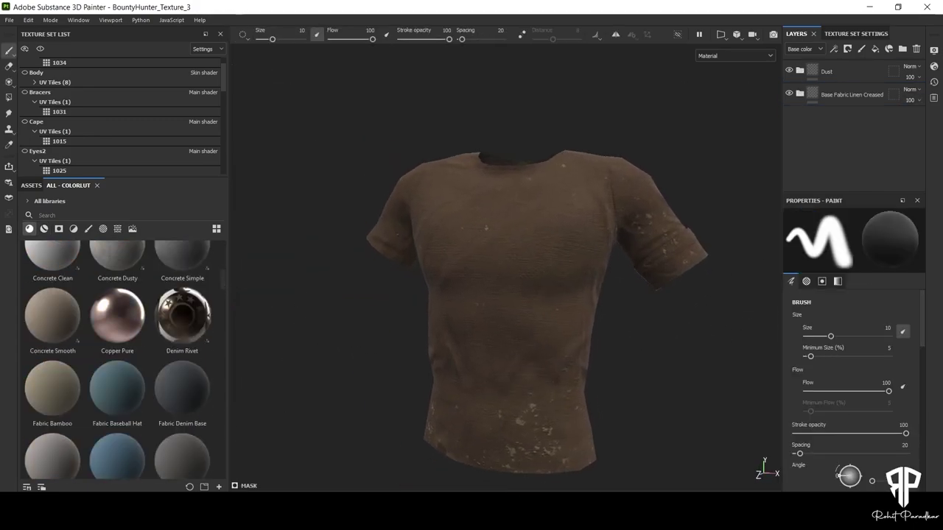
pyautogui.click(118, 215)
pyautogui.write('ru')
pyautogui.moveTo(52, 295); pyautogui.dragTo(836, 66)
pyautogui.rightClick(837, 72)
pyautogui.click(845, 235)
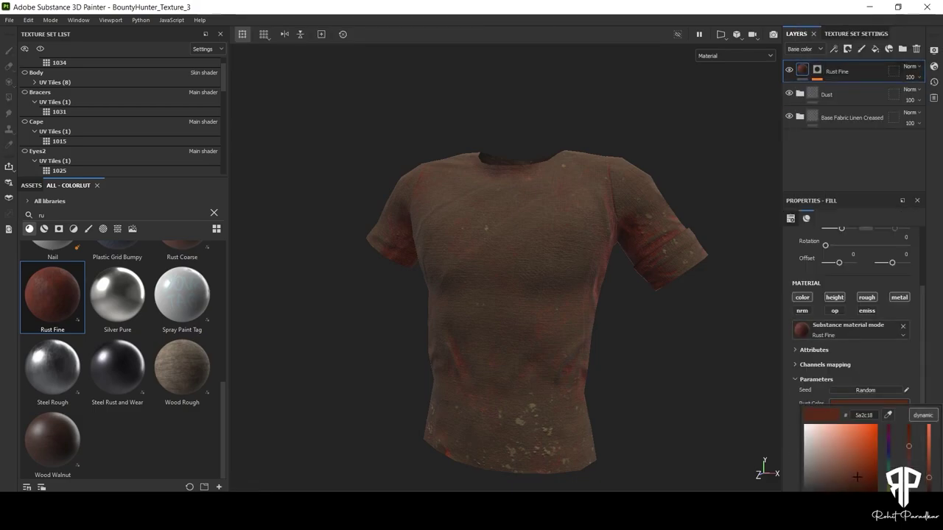
pyautogui.click(856, 478)
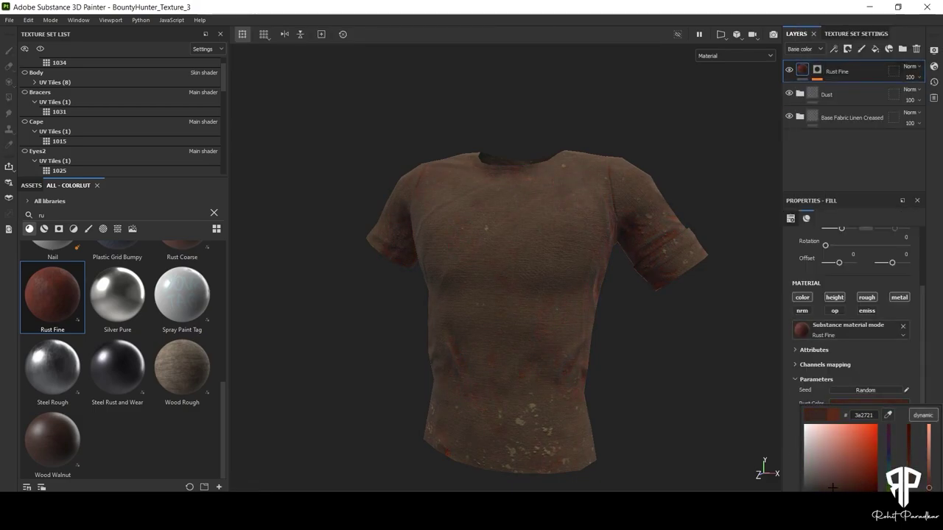
# Add a Blur filter with an intensity of 1.45 to the Rust Fine mask.
pyautogui.rightClick(817, 69)
pyautogui.click(826, 432)
pyautogui.click(847, 235)
pyautogui.click(867, 321)
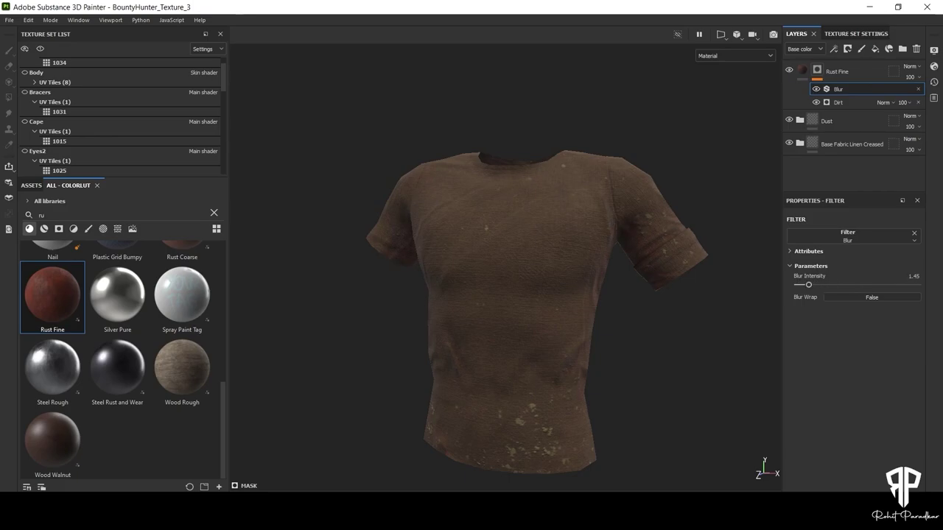
pyautogui.keyDown('alt'); pyautogui.moveTo(574, 294); pyautogui.dragTo(479, 287); pyautogui.keyUp('alt')
# Add a Paint effect above the Dirt generator in the Rust Fine mask and choose the Dots Erased brush.
pyautogui.click(847, 102)
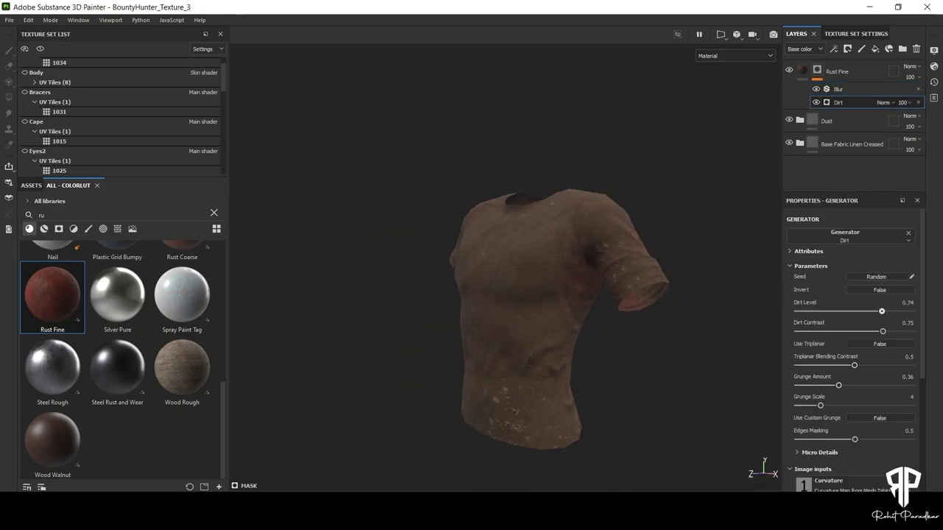
pyautogui.rightClick(817, 70)
pyautogui.click(832, 387)
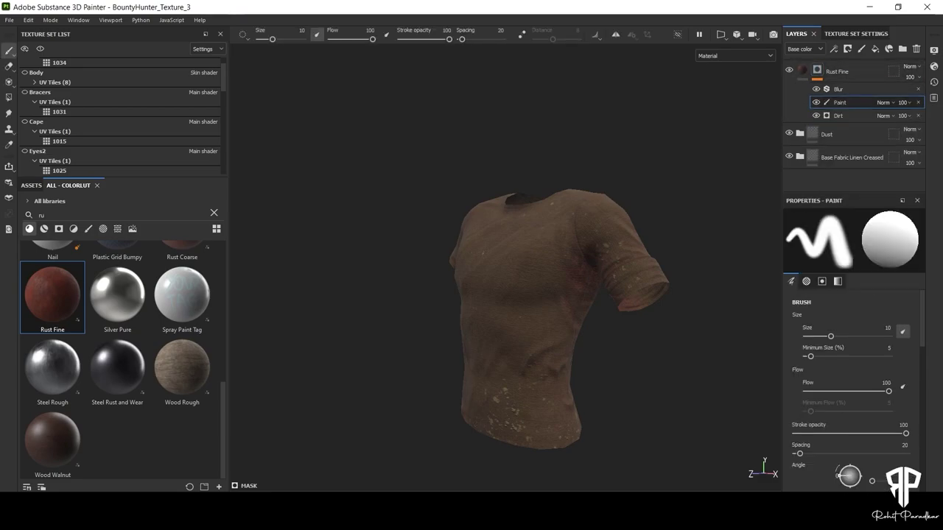
pyautogui.scroll(4, 545, 299)
pyautogui.click(88, 229)
pyautogui.scroll(-4, 118, 353)
pyautogui.doubleClick(42, 215)
pyautogui.write('dir')
pyautogui.click(52, 296)
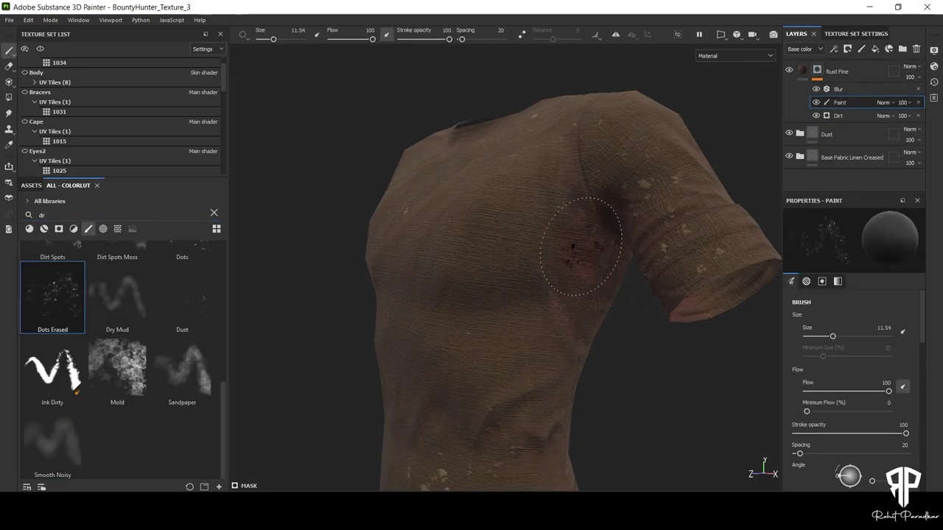
# Touch up the Rust Fine mask around the underarm, front and back using the Dirt Spots Moss brush.
pyautogui.scroll(5, 582, 248)
pyautogui.click(117, 251)
pyautogui.scroll(-4, 555, 227)
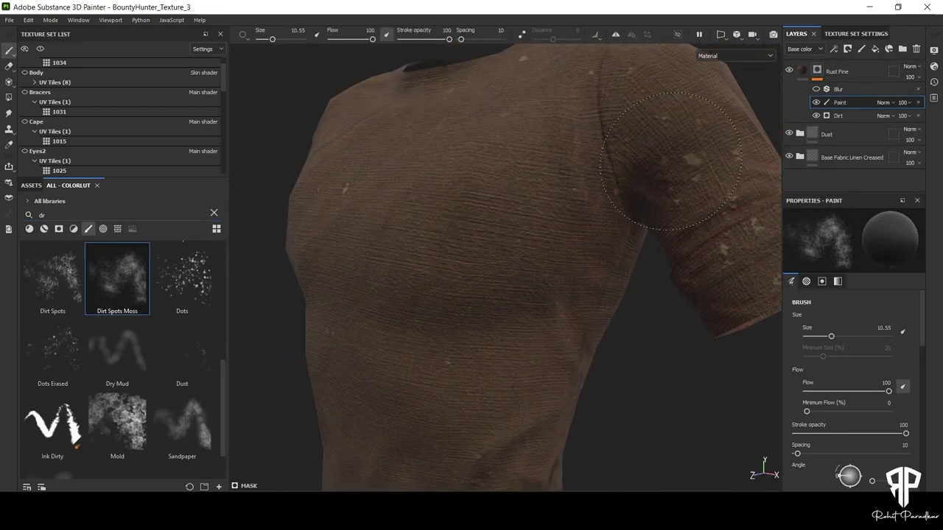
pyautogui.keyDown('alt'); pyautogui.moveTo(545, 295); pyautogui.dragTo(673, 368); pyautogui.keyUp('alt')
pyautogui.moveTo(412, 184)
pyautogui.keyDown('alt'); pyautogui.mouseDown()
pyautogui.moveTo(469, 252)
pyautogui.moveTo(381, 204)
pyautogui.moveTo(508, 269)
pyautogui.mouseUp(); pyautogui.keyUp('alt')
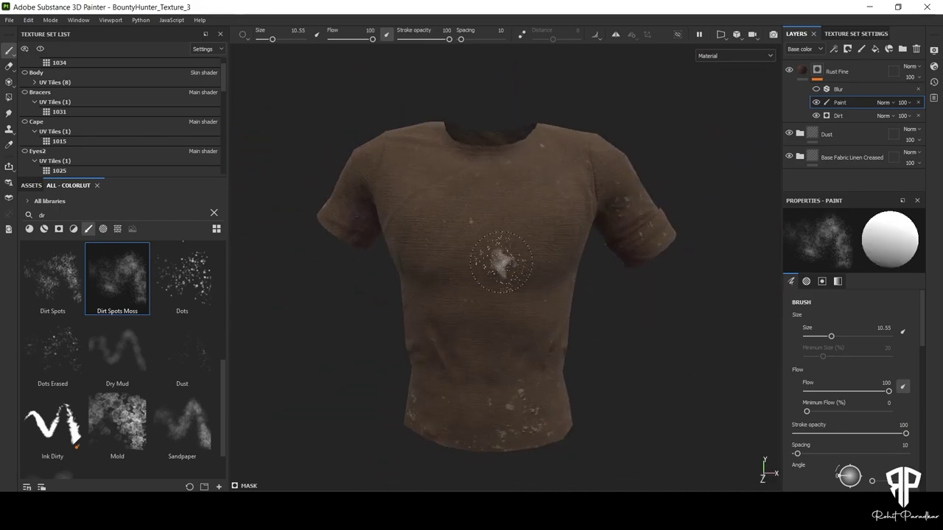
pyautogui.keyDown('alt'); pyautogui.moveTo(644, 328); pyautogui.dragTo(508, 315); pyautogui.keyUp('alt')
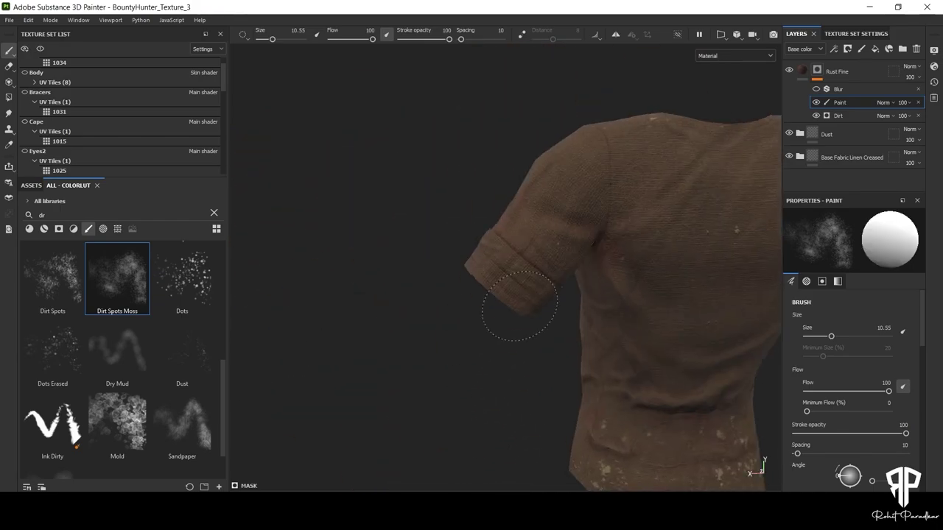
pyautogui.moveTo(653, 273)
pyautogui.keyDown('alt'); pyautogui.mouseDown()
pyautogui.moveTo(724, 332)
pyautogui.moveTo(751, 324)
pyautogui.mouseUp(); pyautogui.keyUp('alt')
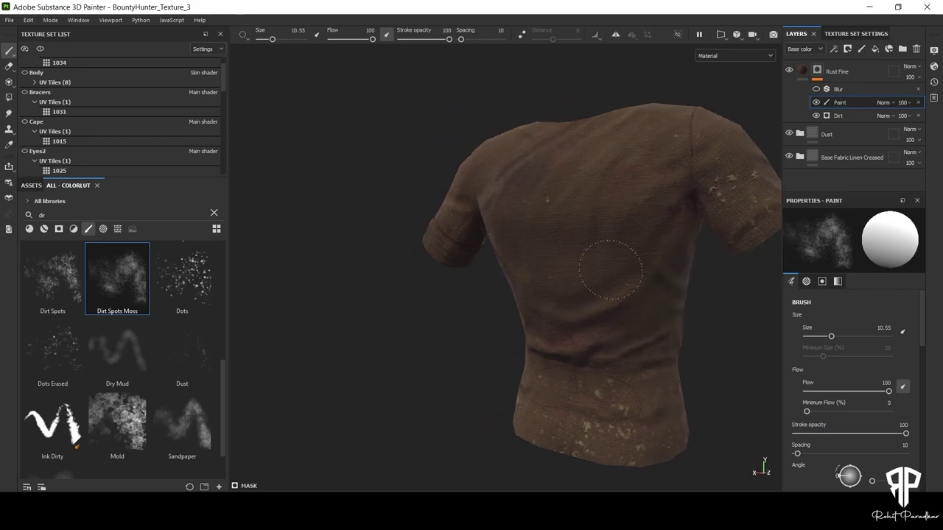
pyautogui.keyDown('alt'); pyautogui.moveTo(574, 253); pyautogui.dragTo(648, 353); pyautogui.keyUp('alt')
# Try painting rust staining on the lower shirt with the Dirt Brushed brush.
pyautogui.moveTo(223, 412); pyautogui.dragTo(223, 345)
pyautogui.click(118, 372)
pyautogui.moveTo(550, 157)
pyautogui.keyDown('alt'); pyautogui.mouseDown()
pyautogui.moveTo(480, 269)
pyautogui.moveTo(563, 144)
pyautogui.mouseUp(); pyautogui.keyUp('alt')
pyautogui.scroll(3, 519, 208)
pyautogui.moveTo(519, 207)
pyautogui.keyDown('alt'); pyautogui.mouseDown()
pyautogui.moveTo(670, 153)
pyautogui.moveTo(662, 181)
pyautogui.mouseUp(); pyautogui.keyUp('alt')
pyautogui.moveTo(473, 384)
pyautogui.mouseDown()
pyautogui.moveTo(442, 394)
pyautogui.moveTo(545, 295)
pyautogui.moveTo(567, 324)
pyautogui.mouseUp()
pyautogui.hotkey('ctrl', 'z')
# Switch to the Dirt 1 brush and test rust staining across the lower shirt.
pyautogui.click(118, 298)
pyautogui.moveTo(619, 391)
pyautogui.mouseDown()
pyautogui.moveTo(648, 413)
pyautogui.moveTo(545, 354)
pyautogui.moveTo(441, 317)
pyautogui.mouseUp()
pyautogui.hotkey('ctrl', 'z')
pyautogui.keyDown('alt'); pyautogui.moveTo(383, 280); pyautogui.dragTo(590, 353); pyautogui.keyUp('alt')
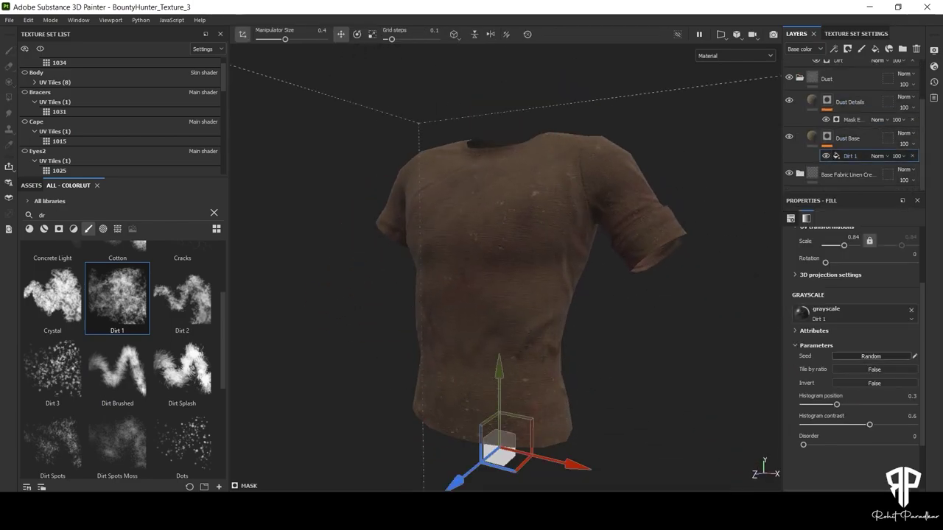
# Fine-tune the scale of the Dirt 1 fill in the Dust Base mask to redistribute the dust specks.
pyautogui.click(827, 137)
pyautogui.click(850, 156)
pyautogui.scroll(1, 854, 353)
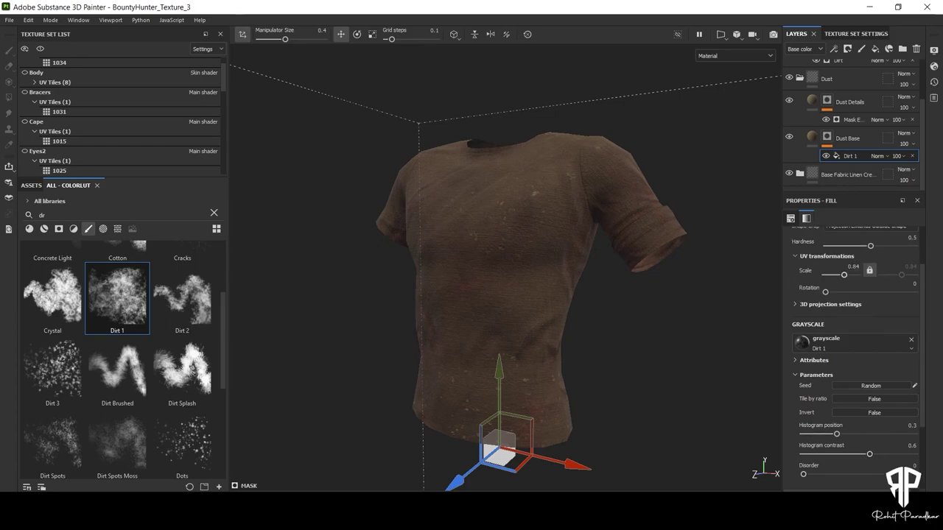
pyautogui.click(874, 412)
pyautogui.moveTo(844, 275); pyautogui.dragTo(845, 275)
pyautogui.click(874, 413)
pyautogui.keyDown('alt'); pyautogui.moveTo(508, 250); pyautogui.dragTo(505, 295); pyautogui.keyUp('alt')
pyautogui.click(827, 137)
pyautogui.scroll(4, 854, 375)
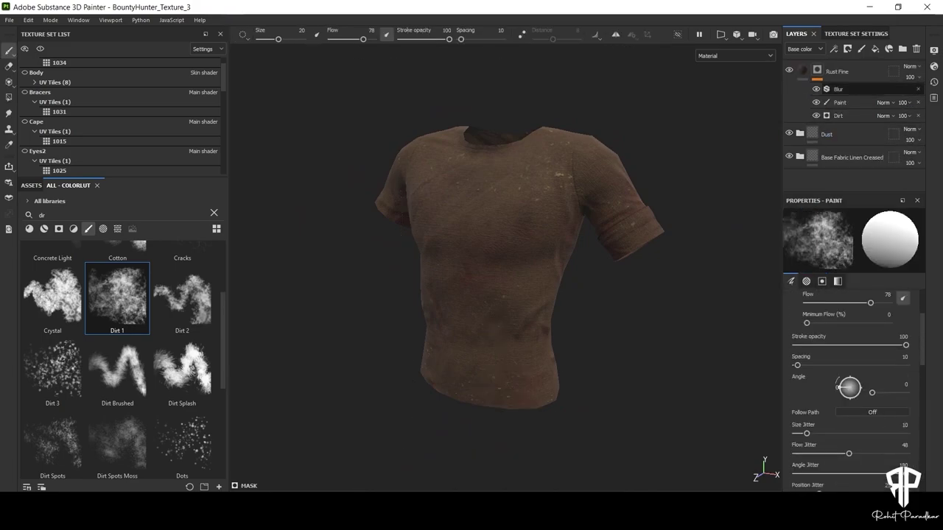
# Select the Blur filter in the Rust Fine mask and examine the staining on the shirt.
pyautogui.click(838, 90)
pyautogui.scroll(5, 508, 250)
pyautogui.scroll(-3, 508, 250)
pyautogui.moveTo(663, 324)
pyautogui.keyDown('alt'); pyautogui.mouseDown()
pyautogui.moveTo(568, 332)
pyautogui.moveTo(673, 324)
pyautogui.mouseUp(); pyautogui.keyUp('alt')
pyautogui.scroll(-3, 508, 251)
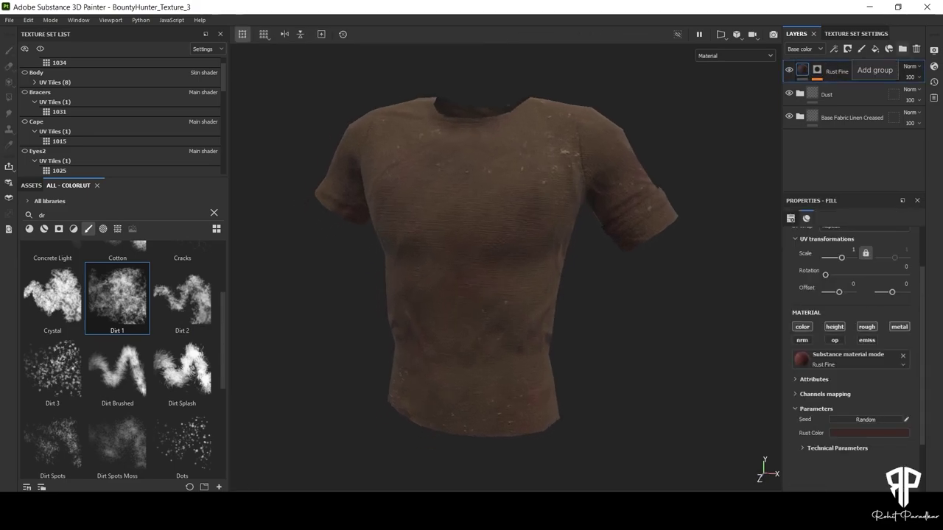
# Add a fill layer named blood on top and set its base colour to dark red.
pyautogui.click(875, 49)
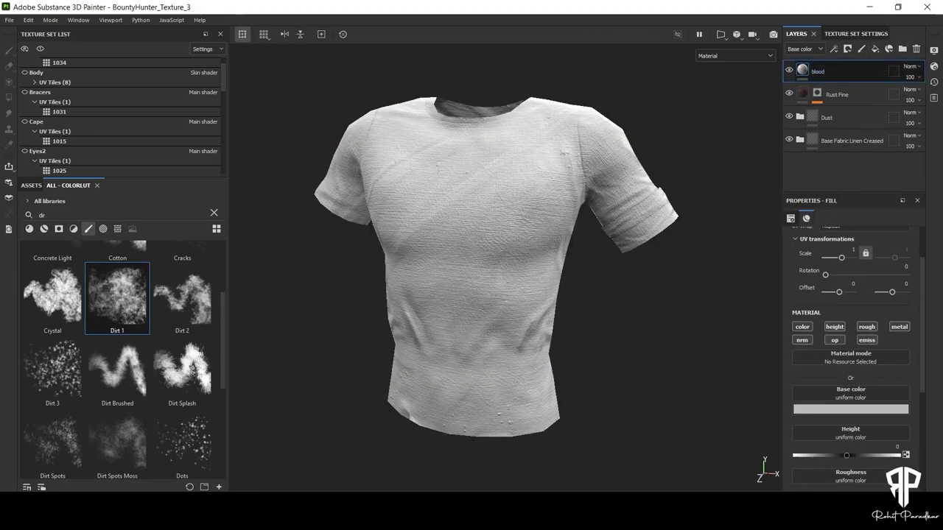
pyautogui.click(851, 410)
pyautogui.click(858, 355)
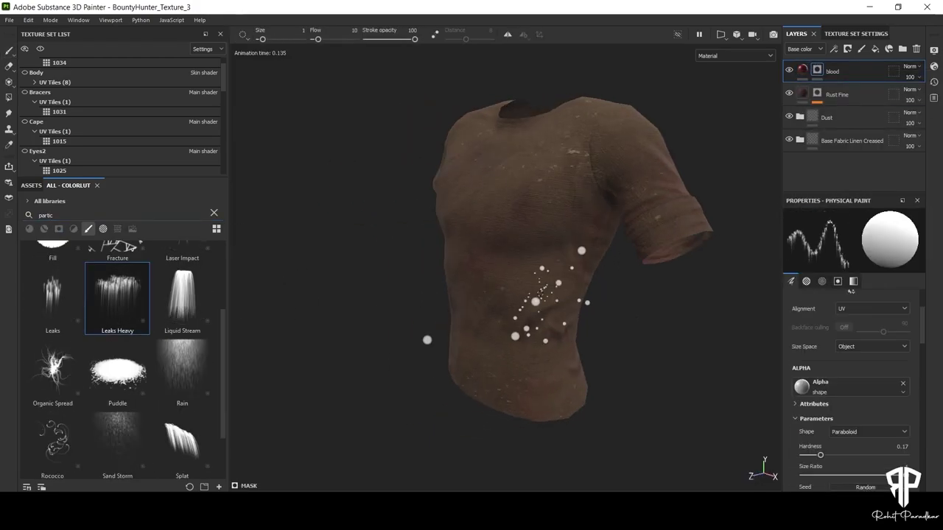
# Paint blood drips on the shirt's waist, side and neckline in the blood mask using the Leaks and Leaks Heavy brushes.
pyautogui.keyDown('alt'); pyautogui.moveTo(472, 295); pyautogui.dragTo(515, 295); pyautogui.keyUp('alt')
pyautogui.moveTo(543, 320); pyautogui.dragTo(525, 352)
pyautogui.keyDown('alt'); pyautogui.moveTo(471, 295); pyautogui.dragTo(545, 295); pyautogui.keyUp('alt')
pyautogui.click(24, 73)
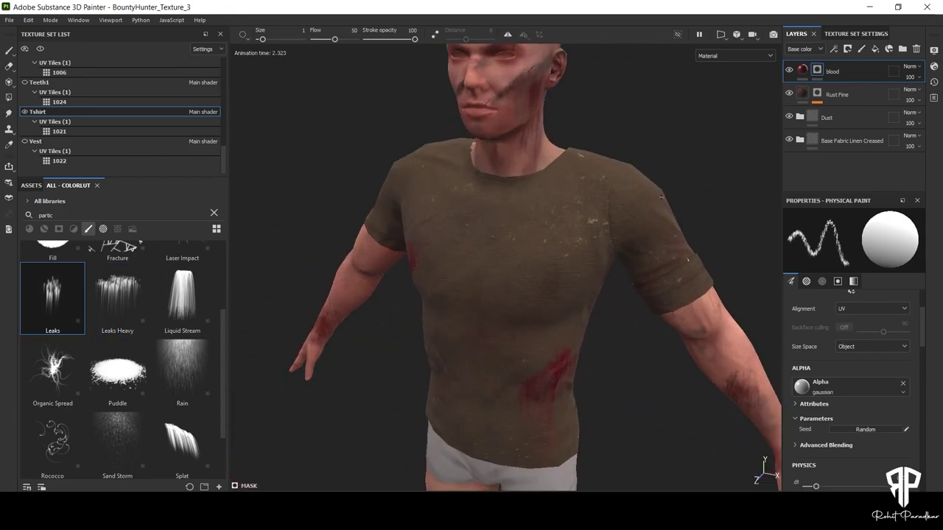
pyautogui.click(117, 295)
pyautogui.press('f')
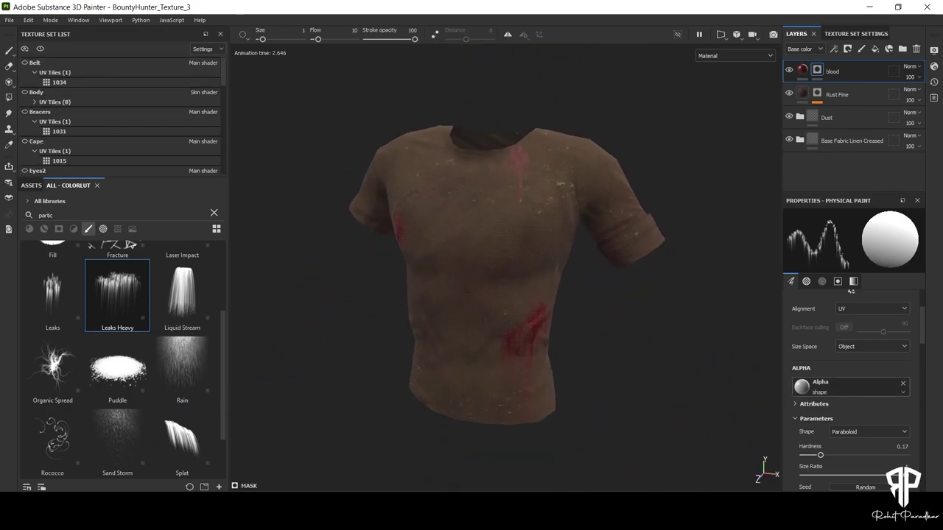
# Set the blood layer's roughness to 0.4475 and check its shine on the shirt.
pyautogui.click(802, 70)
pyautogui.scroll(-1, 851, 368)
pyautogui.scroll(5, 515, 324)
pyautogui.keyDown('alt'); pyautogui.moveTo(471, 295); pyautogui.dragTo(508, 294); pyautogui.keyUp('alt')
pyautogui.moveTo(825, 439)
pyautogui.mouseDown()
pyautogui.moveTo(873, 440)
pyautogui.moveTo(842, 440)
pyautogui.mouseUp()
pyautogui.scroll(-5, 508, 295)
pyautogui.keyDown('alt'); pyautogui.moveTo(442, 280); pyautogui.dragTo(589, 280); pyautogui.keyUp('alt')
pyautogui.scroll(-5, 508, 280)
pyautogui.keyDown('alt'); pyautogui.moveTo(442, 280); pyautogui.dragTo(559, 280); pyautogui.keyUp('alt')
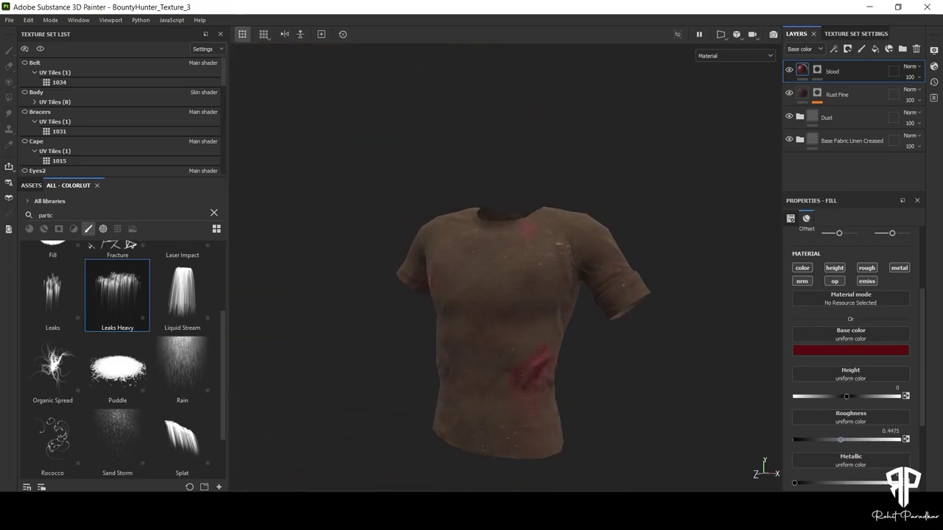
# Add a Paint effect to the blood layer's mask and choose the Dirt 1 brush for the waist stain.
pyautogui.scroll(1, 508, 294)
pyautogui.doubleClick(46, 215)
pyautogui.write('dr')
pyautogui.click(117, 296)
pyautogui.rightClick(816, 71)
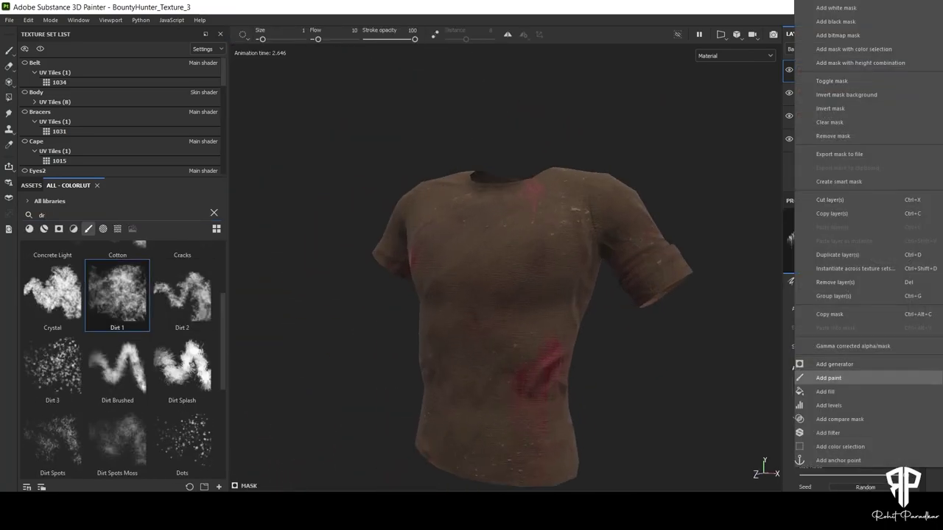
pyautogui.click(830, 378)
pyautogui.click(117, 296)
pyautogui.scroll(3, 510, 277)
pyautogui.keyDown('alt'); pyautogui.moveTo(545, 294); pyautogui.dragTo(527, 295); pyautogui.keyUp('alt')
pyautogui.keyDown('alt'); pyautogui.moveTo(552, 361); pyautogui.dragTo(533, 290, button='middle'); pyautogui.keyUp('alt')
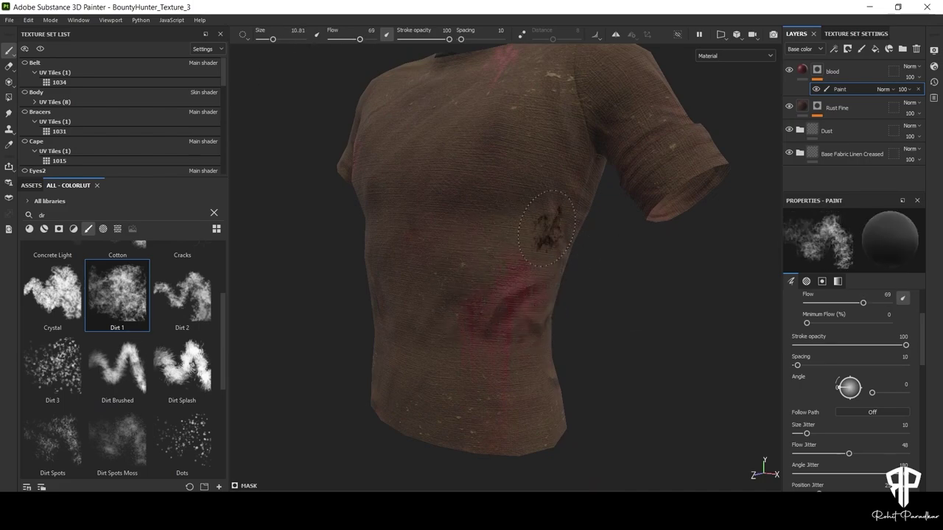
# Break up the blood stains around the shirt's sides and waist with the Dirt 1 brush in the blood mask.
pyautogui.keyDown('alt'); pyautogui.moveTo(569, 216); pyautogui.dragTo(540, 148); pyautogui.keyUp('alt')
pyautogui.keyDown('alt'); pyautogui.moveTo(503, 270); pyautogui.dragTo(319, 337); pyautogui.keyUp('alt')
pyautogui.keyDown('alt'); pyautogui.moveTo(319, 337); pyautogui.dragTo(343, 272, button='middle'); pyautogui.keyUp('alt')
pyautogui.press('x')
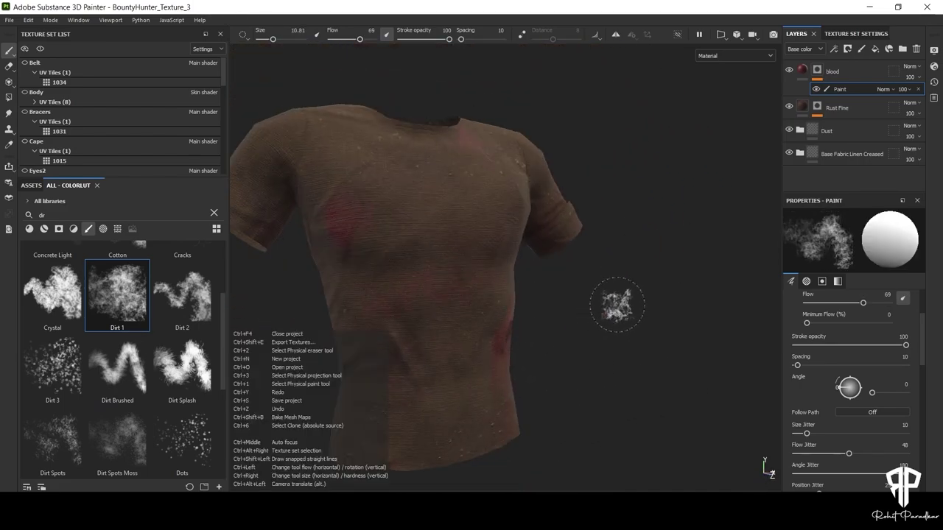
pyautogui.moveTo(617, 304)
pyautogui.keyDown('alt'); pyautogui.mouseDown()
pyautogui.moveTo(666, 298)
pyautogui.moveTo(643, 312)
pyautogui.mouseUp(); pyautogui.keyUp('alt')
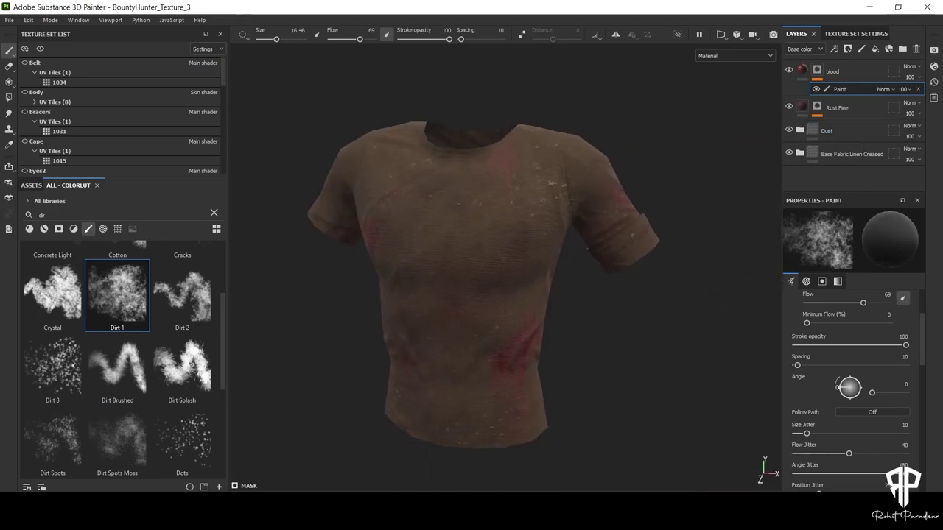
pyautogui.scroll(1, 620, 302)
# Add a fill layer above the Dust group and name it Red Cloth.
pyautogui.click(839, 131)
pyautogui.click(875, 48)
pyautogui.write('Red Cloth')
pyautogui.press('Return')
# Isolate the base colour channel and add a Paint effect to the Dust Base layer's mask.
pyautogui.press('c')
pyautogui.press('c')
pyautogui.press('c')
pyautogui.press('c')
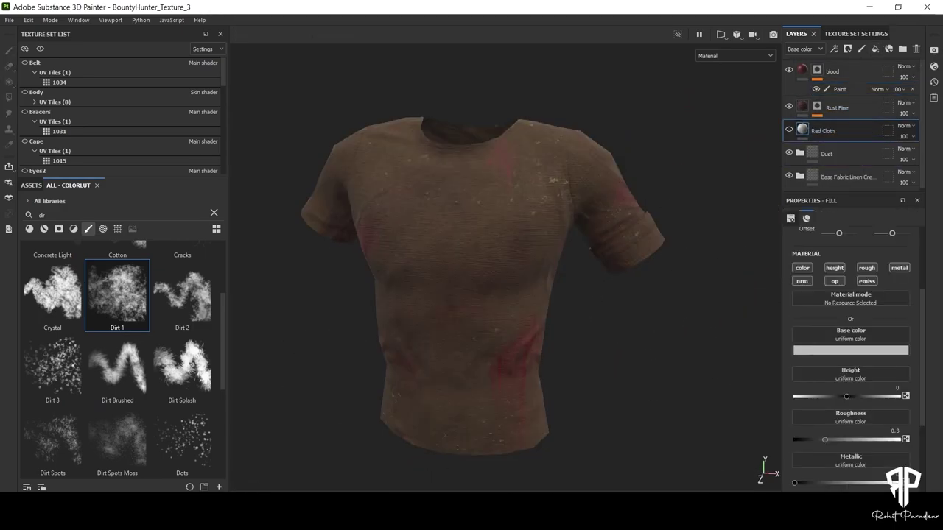
pyautogui.press('c')
pyautogui.scroll(-2, 486, 284)
pyautogui.keyDown('alt'); pyautogui.moveTo(619, 302); pyautogui.dragTo(501, 302); pyautogui.keyUp('alt')
pyautogui.click(826, 156)
pyautogui.rightClick(826, 138)
pyautogui.click(829, 379)
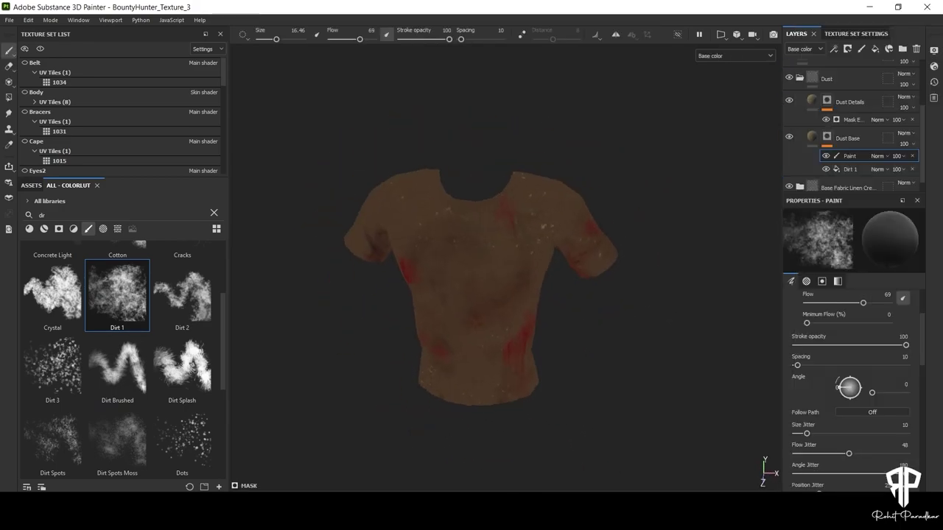
pyautogui.keyDown('alt'); pyautogui.click(826, 138); pyautogui.keyUp('alt')
pyautogui.click(739, 56)
pyautogui.click(739, 100)
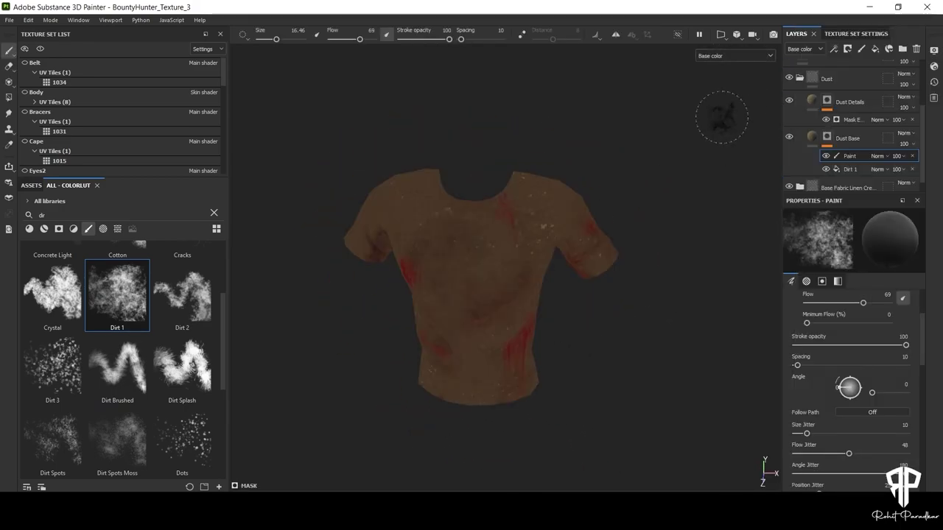
# Paint extra dust over the shirt's front and side with dirt brushes in the Dust Base mask.
pyautogui.scroll(-2, 122, 361)
pyautogui.click(182, 381)
pyautogui.click(53, 309)
pyautogui.keyDown('alt'); pyautogui.moveTo(637, 304); pyautogui.dragTo(715, 316); pyautogui.keyUp('alt')
pyautogui.keyDown('alt'); pyautogui.moveTo(608, 322); pyautogui.dragTo(709, 324); pyautogui.keyUp('alt')
pyautogui.moveTo(623, 217)
pyautogui.keyDown('alt'); pyautogui.mouseDown()
pyautogui.moveTo(643, 449)
pyautogui.moveTo(751, 467)
pyautogui.moveTo(526, 295)
pyautogui.moveTo(561, 355)
pyautogui.moveTo(515, 345)
pyautogui.mouseUp(); pyautogui.keyUp('alt')
# Choose a splatter brush, set its size to 21.23, and paint dust specks on the shirt's back.
pyautogui.click(213, 214)
pyautogui.moveTo(222, 254); pyautogui.dragTo(222, 275)
pyautogui.scroll(-20, 118, 361)
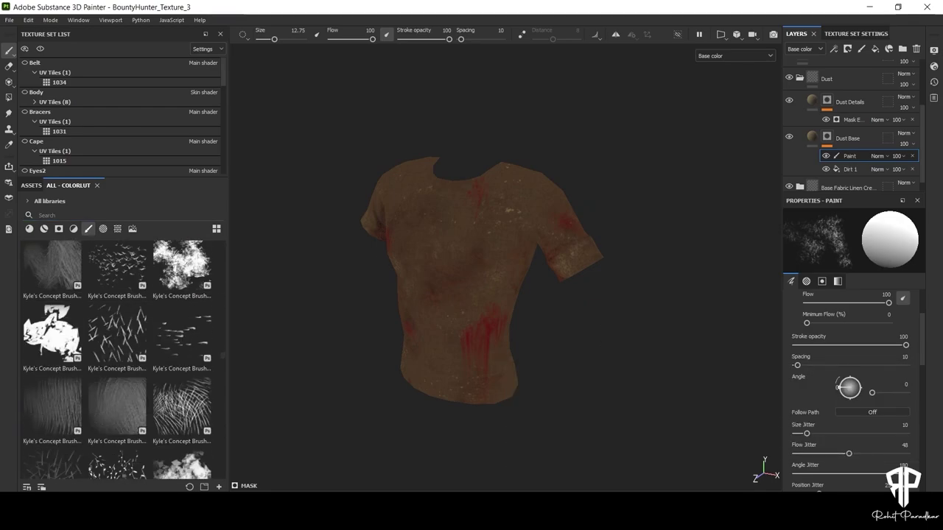
pyautogui.scroll(-5, 117, 361)
pyautogui.click(278, 39)
pyautogui.moveTo(563, 368)
pyautogui.keyDown('alt'); pyautogui.mouseDown()
pyautogui.moveTo(507, 383)
pyautogui.moveTo(445, 287)
pyautogui.mouseUp(); pyautogui.keyUp('alt')
pyautogui.keyDown('alt'); pyautogui.moveTo(557, 287); pyautogui.dragTo(605, 264); pyautogui.keyUp('alt')
# Search the brushes for "particle", apply a particle brush to the shirt's front, and return to the material view.
pyautogui.moveTo(223, 395); pyautogui.dragTo(222, 425)
pyautogui.scroll(-20, 118, 361)
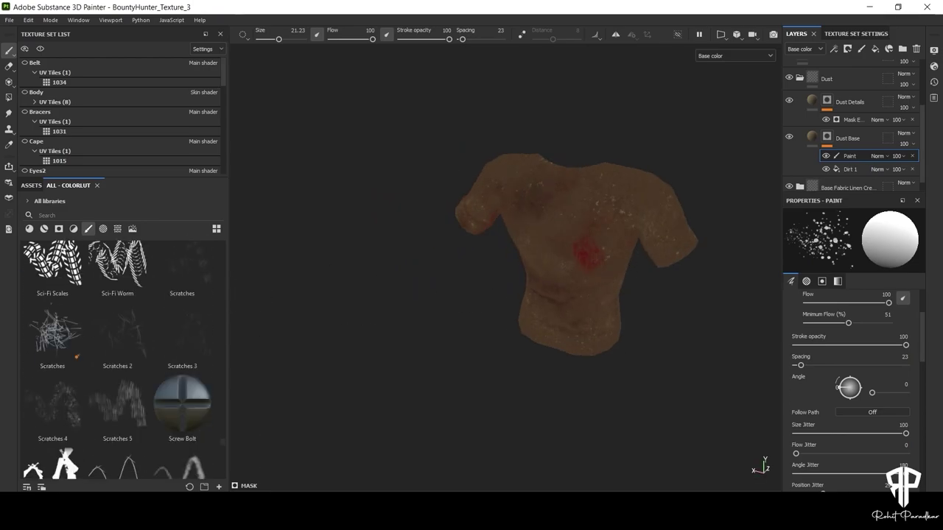
pyautogui.scroll(10, 118, 361)
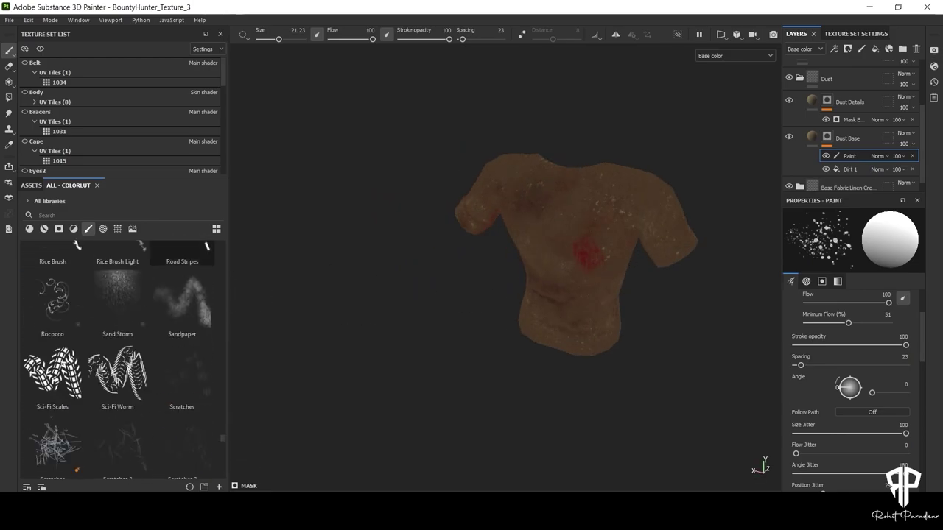
pyautogui.click(111, 215)
pyautogui.write('particle')
pyautogui.scroll(-5, 117, 360)
pyautogui.click(117, 368)
pyautogui.keyDown('alt'); pyautogui.moveTo(442, 309); pyautogui.dragTo(670, 303); pyautogui.keyUp('alt')
pyautogui.click(487, 295)
pyautogui.moveTo(540, 367)
pyautogui.keyDown('alt'); pyautogui.mouseDown()
pyautogui.moveTo(636, 380)
pyautogui.moveTo(542, 367)
pyautogui.mouseUp(); pyautogui.keyUp('alt')
pyautogui.click(213, 214)
pyautogui.press('m')
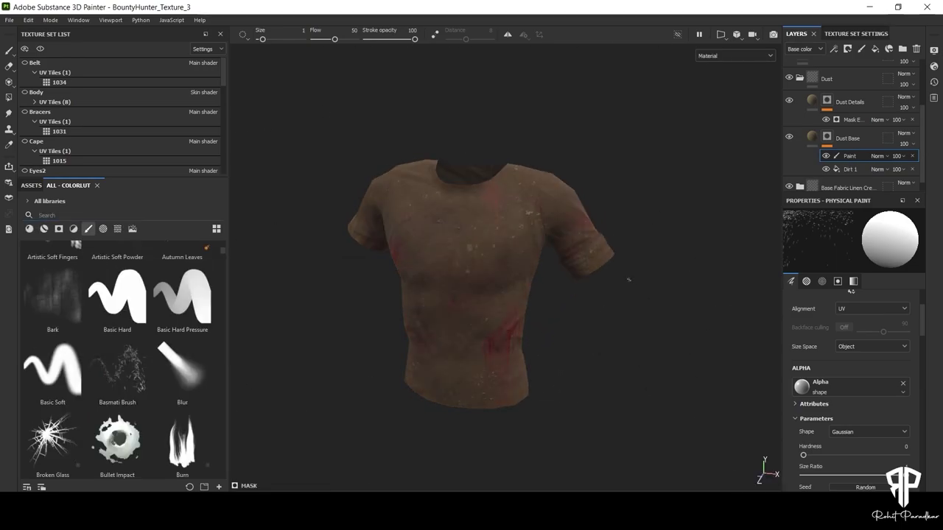
# Collapse the Dust group, move the Red Cloth layer beneath it and make that layer visible.
pyautogui.scroll(4, 538, 324)
pyautogui.keyDown('alt'); pyautogui.moveTo(610, 319); pyautogui.dragTo(523, 346); pyautogui.keyUp('alt')
pyautogui.scroll(-4, 522, 347)
pyautogui.click(799, 78)
pyautogui.moveTo(829, 128); pyautogui.dragTo(828, 162)
pyautogui.click(789, 151)
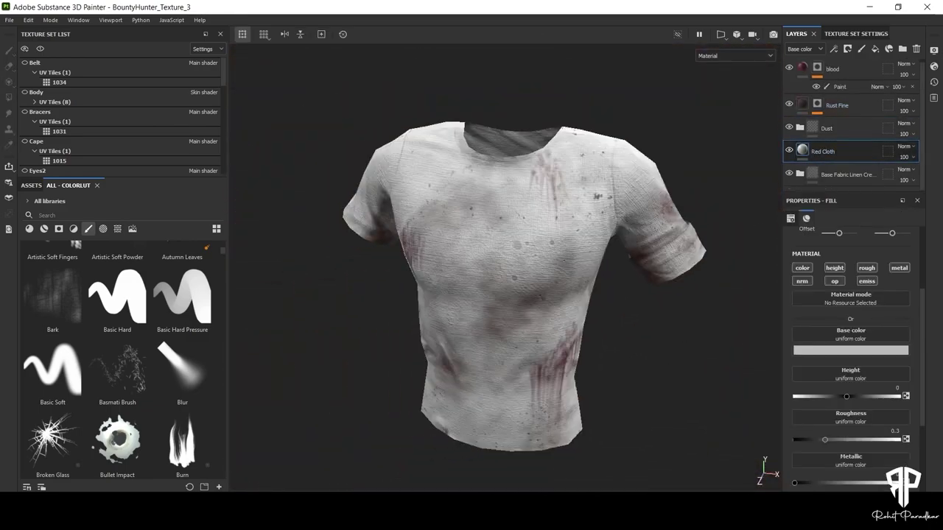
# Try a base colour on the Red Cloth layer, and delete the layer.
pyautogui.click(851, 350)
pyautogui.click(863, 379)
pyautogui.rightClick(809, 151)
pyautogui.press('Escape')
pyautogui.click(916, 49)
# Apply the Fabric Dobby Aged smart material to the shirt and move its group below the Dust group.
pyautogui.click(44, 228)
pyautogui.scroll(-5, 147, 354)
pyautogui.moveTo(182, 339); pyautogui.dragTo(515, 280)
pyautogui.scroll(3, 516, 280)
pyautogui.keyDown('alt'); pyautogui.moveTo(515, 280); pyautogui.dragTo(486, 277); pyautogui.keyUp('alt')
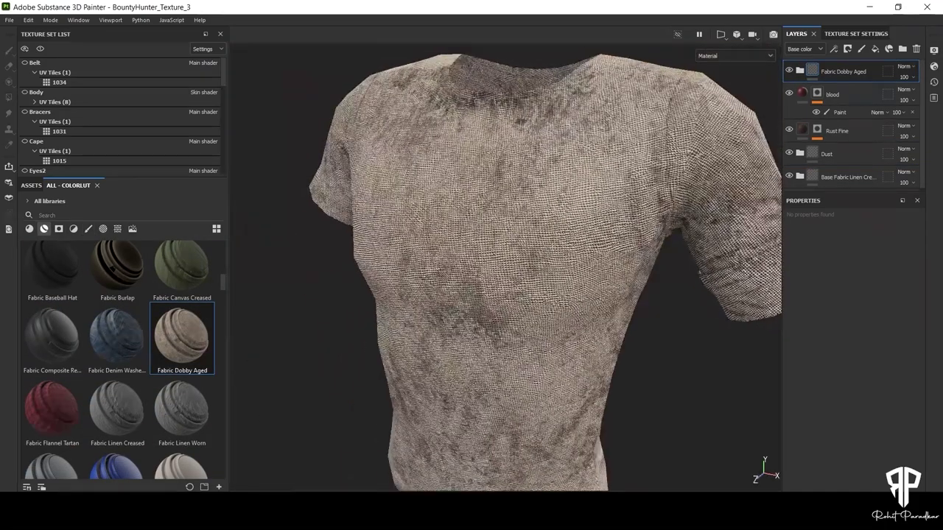
pyautogui.moveTo(843, 71); pyautogui.dragTo(847, 164)
pyautogui.keyDown('alt'); pyautogui.moveTo(663, 279); pyautogui.dragTo(501, 269, button='middle'); pyautogui.keyUp('alt')
pyautogui.scroll(3, 604, 273)
# Expand the Fabric Dobby Aged group and set its Base Color layer to a deep red.
pyautogui.click(799, 153)
pyautogui.scroll(-4, 847, 140)
pyautogui.click(833, 151)
pyautogui.click(851, 351)
pyautogui.moveTo(819, 390); pyautogui.dragTo(860, 387)
# Set the Fibers layer's base colour to dark red 851a1a.
pyautogui.click(837, 115)
pyautogui.scroll(-4, 851, 368)
pyautogui.click(842, 92)
pyautogui.click(851, 330)
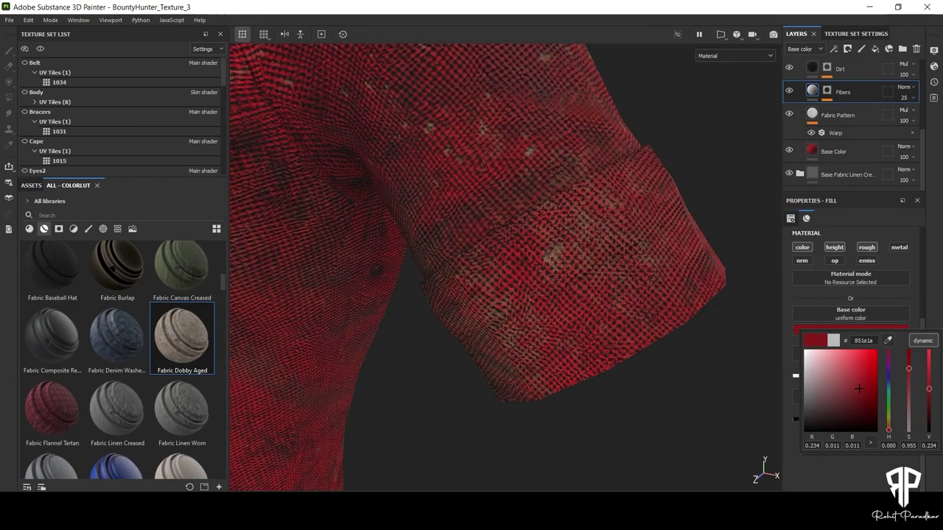
pyautogui.scroll(5, 847, 118)
pyautogui.click(847, 152)
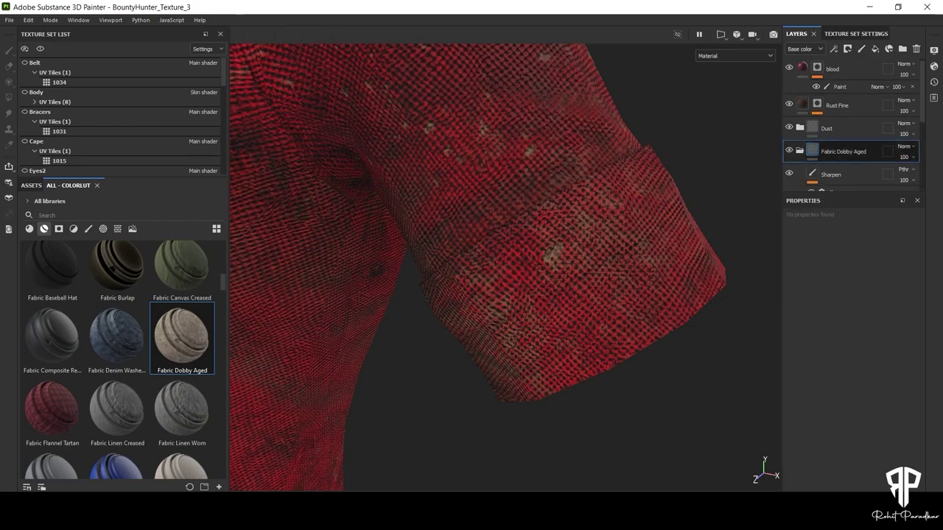
# Change the Fabric Pattern layer's projection and raise its scale to give the red cloth a finer weave.
pyautogui.scroll(-4, 847, 140)
pyautogui.click(789, 138)
pyautogui.click(788, 138)
pyautogui.click(838, 138)
pyautogui.click(870, 234)
pyautogui.click(854, 266)
pyautogui.moveTo(851, 313); pyautogui.dragTo(855, 313)
# Adjust the Mask Editor settings on the Fibers layer's mask.
pyautogui.scroll(-5, 851, 390)
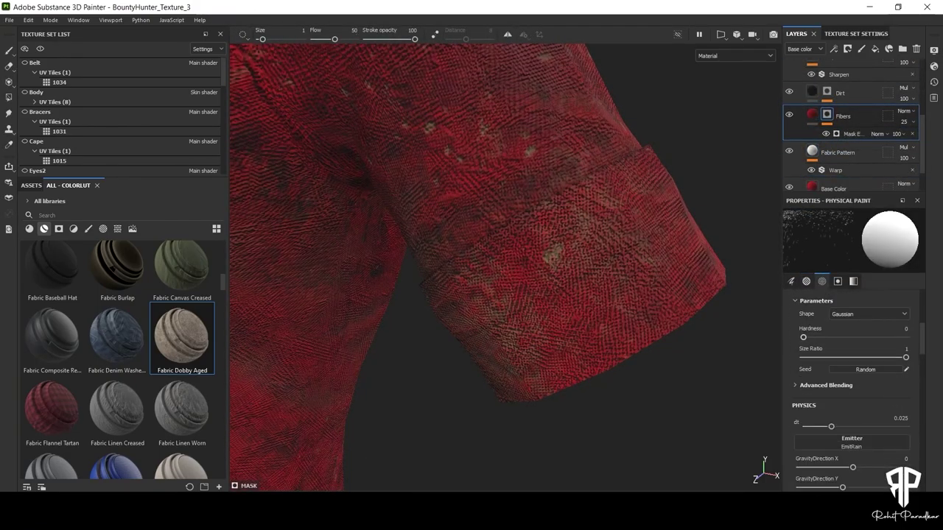
pyautogui.scroll(-4, 675, 307)
pyautogui.scroll(1, 851, 391)
pyautogui.scroll(4, 705, 361)
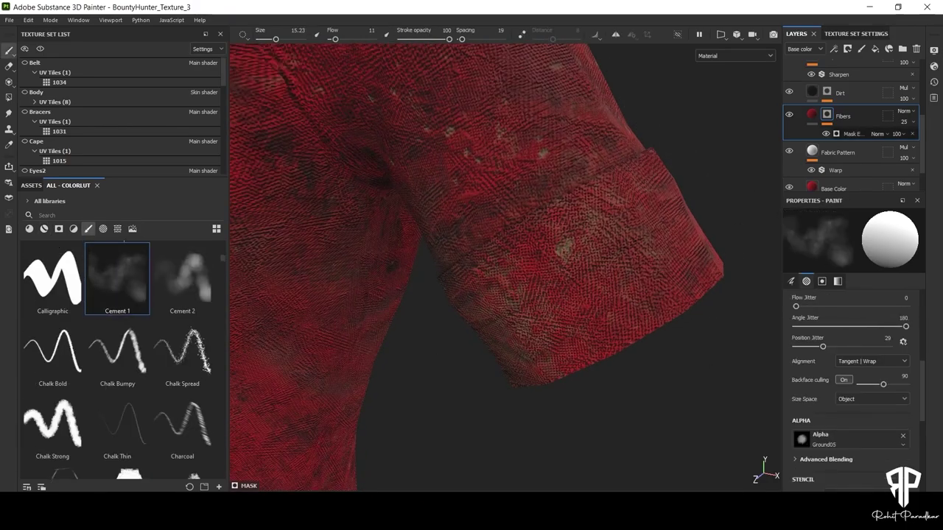
pyautogui.click(853, 134)
pyautogui.moveTo(871, 319)
pyautogui.mouseDown()
pyautogui.moveTo(892, 318)
pyautogui.moveTo(865, 318)
pyautogui.mouseUp()
pyautogui.scroll(-1, 854, 324)
pyautogui.scroll(-1, 832, 363)
pyautogui.scroll(2, 847, 118)
# Add a black mask to the Fabric Dobby Aged group and reveal the red cloth on the rolled sleeve cuff with Polygon Fill.
pyautogui.click(800, 92)
pyautogui.rightClick(847, 151)
pyautogui.click(854, 168)
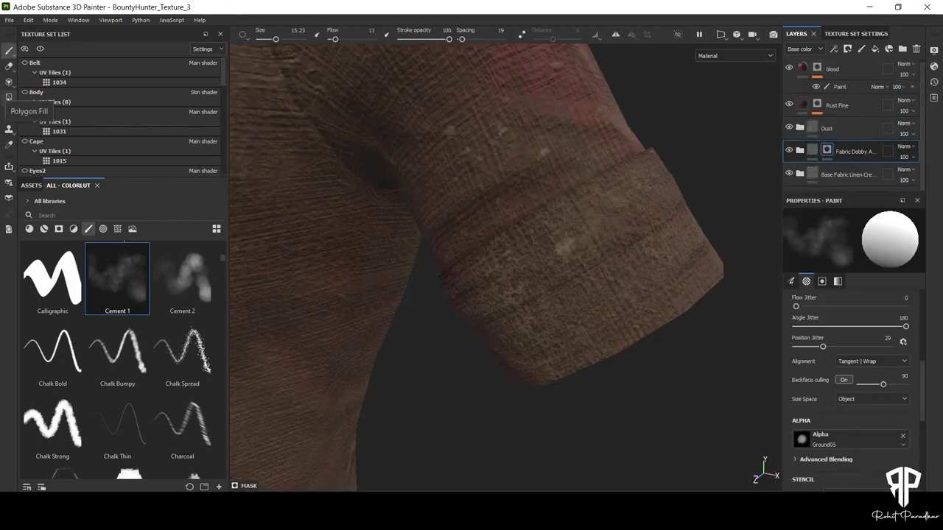
pyautogui.click(9, 98)
pyautogui.click(589, 280)
pyautogui.scroll(-6, 589, 326)
pyautogui.click(9, 50)
pyautogui.scroll(6, 604, 331)
pyautogui.scroll(-5, 678, 366)
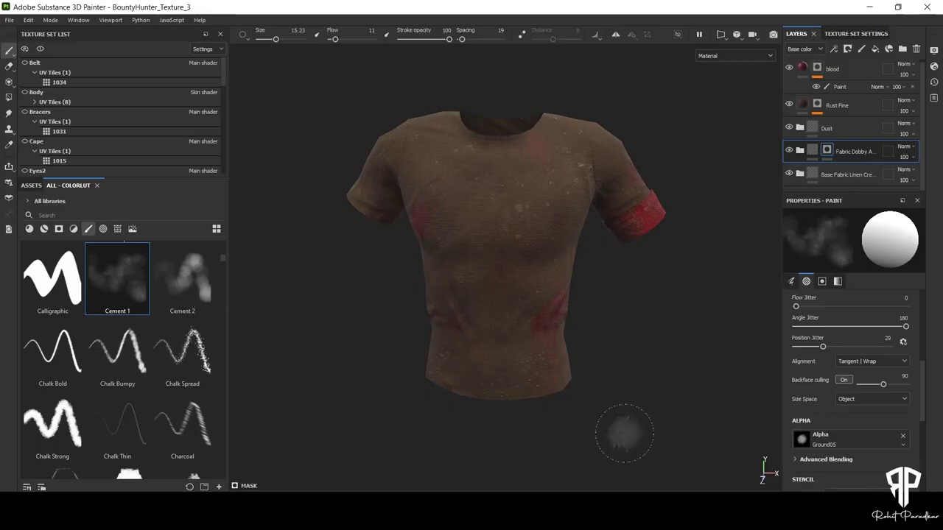
pyautogui.scroll(3, 624, 434)
pyautogui.keyDown('alt'); pyautogui.moveTo(624, 434); pyautogui.dragTo(639, 371); pyautogui.keyUp('alt')
pyautogui.scroll(-3, 580, 323)
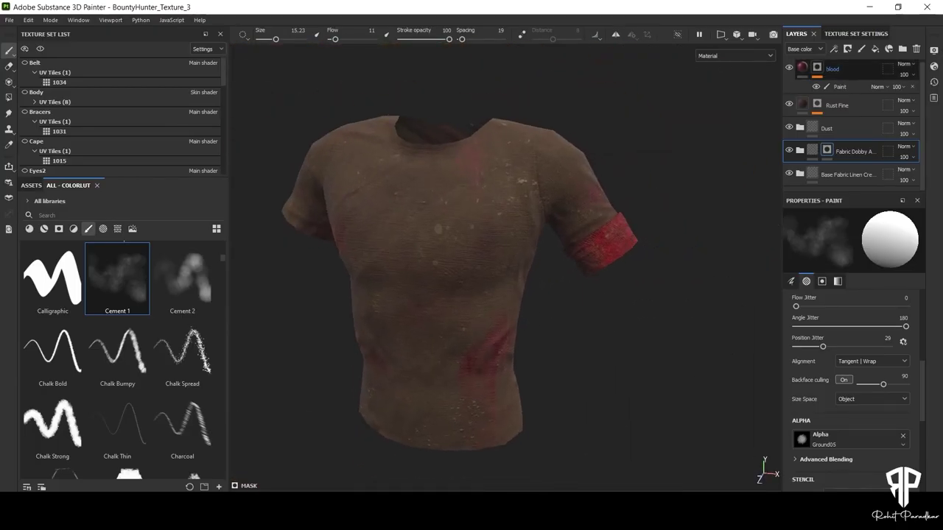
# Add a fill layer named Torn Fabric with a black mask on top, and open the shader and texture set settings.
pyautogui.click(875, 49)
pyautogui.click(933, 51)
pyautogui.click(934, 66)
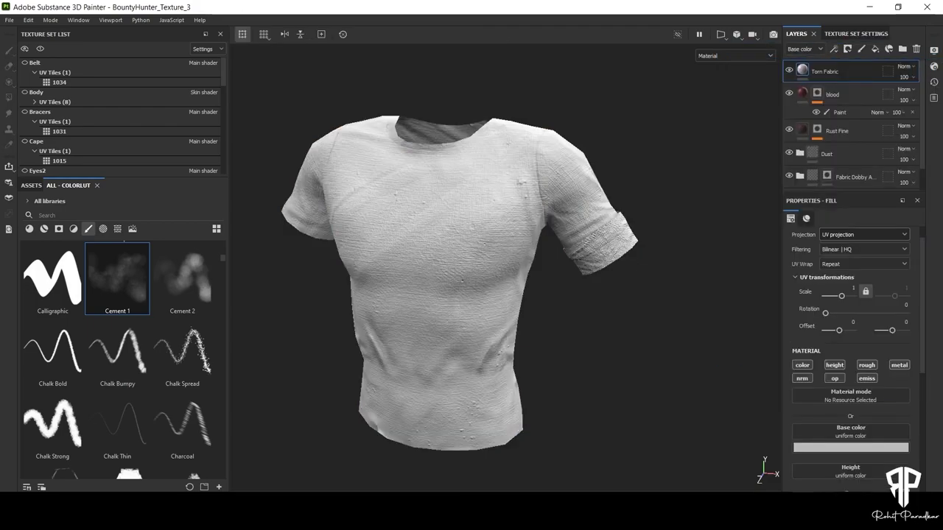
pyautogui.click(856, 33)
pyautogui.scroll(1, 852, 138)
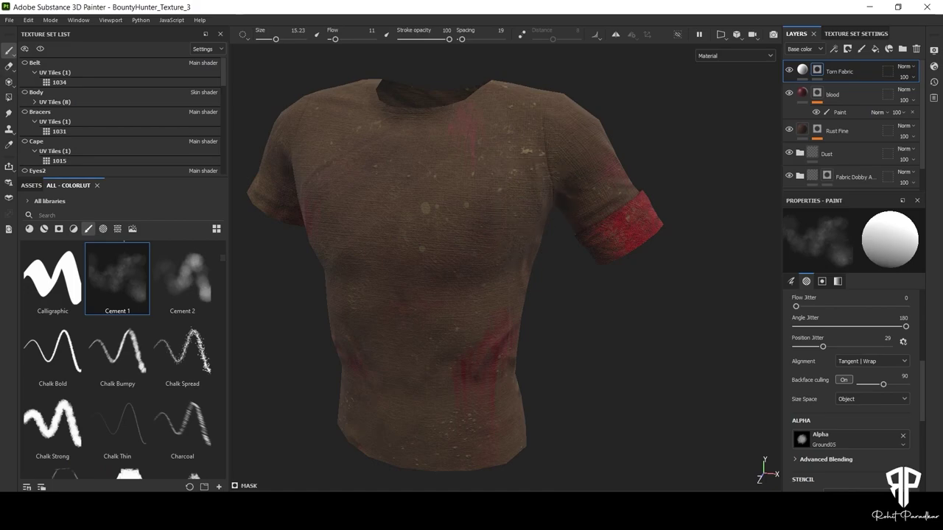
# Choose the Dirt Brushed brush and paint a stroke on the shirt's chest in the Torn Fabric mask.
pyautogui.scroll(-10, 118, 331)
pyautogui.click(53, 313)
pyautogui.press('x')
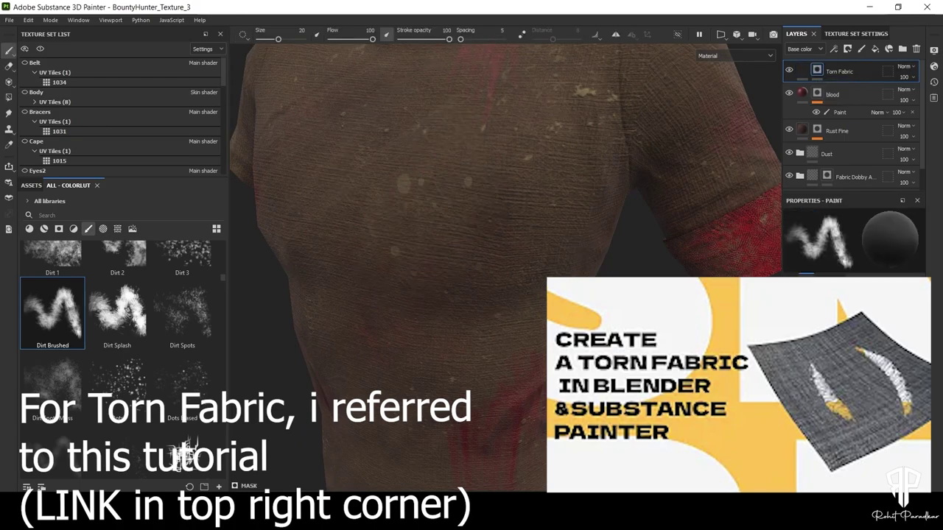
pyautogui.moveTo(442, 170); pyautogui.dragTo(469, 184)
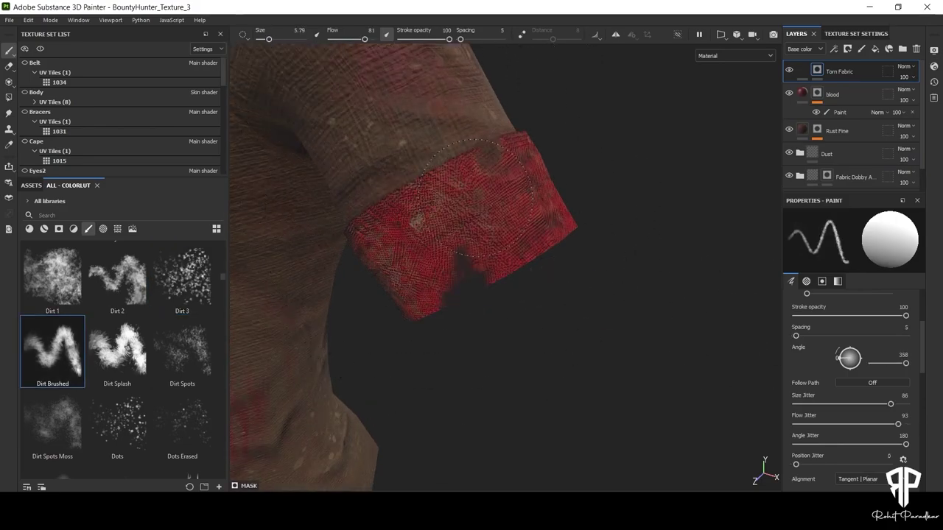
# Shape the tear at the red cuff's edge by alternately painting and erasing in the Torn Fabric mask.
pyautogui.keyDown('alt'); pyautogui.moveTo(479, 195); pyautogui.dragTo(532, 311); pyautogui.keyUp('alt')
pyautogui.moveTo(590, 383)
pyautogui.keyDown('alt'); pyautogui.mouseDown()
pyautogui.moveTo(582, 346)
pyautogui.moveTo(531, 317)
pyautogui.mouseUp(); pyautogui.keyUp('alt')
pyautogui.keyDown('alt'); pyautogui.moveTo(531, 316); pyautogui.dragTo(626, 372, button='right'); pyautogui.keyUp('alt')
pyautogui.moveTo(548, 354)
pyautogui.keyDown('alt'); pyautogui.mouseDown()
pyautogui.moveTo(479, 310)
pyautogui.moveTo(560, 280)
pyautogui.moveTo(515, 294)
pyautogui.mouseUp(); pyautogui.keyUp('alt')
pyautogui.moveTo(572, 159)
pyautogui.mouseDown()
pyautogui.moveTo(574, 203)
pyautogui.moveTo(413, 294)
pyautogui.mouseUp()
pyautogui.press('x')
pyautogui.moveTo(404, 299)
pyautogui.mouseDown()
pyautogui.moveTo(408, 350)
pyautogui.moveTo(560, 295)
pyautogui.mouseUp()
pyautogui.moveTo(570, 188); pyautogui.dragTo(574, 221)
pyautogui.press('x')
pyautogui.keyDown('alt'); pyautogui.moveTo(593, 381); pyautogui.dragTo(624, 347); pyautogui.keyUp('alt')
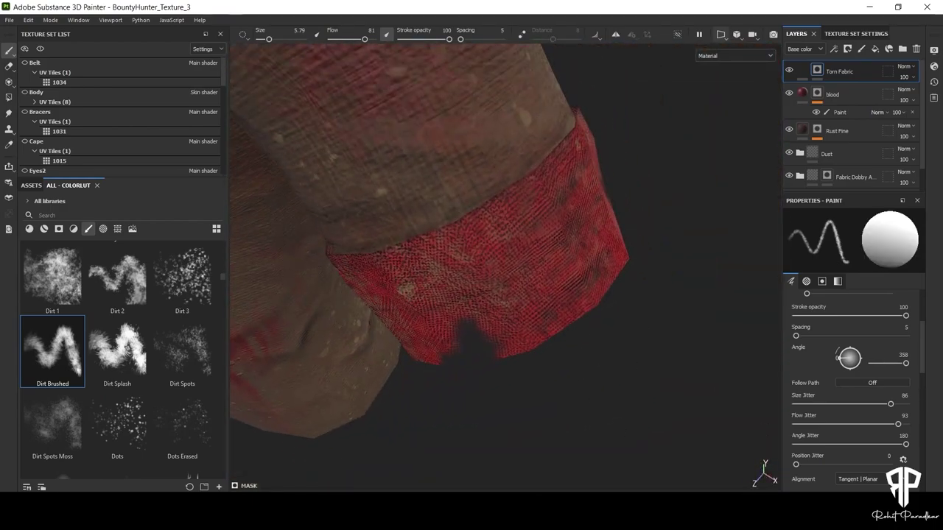
# Add further tears to the red cuff using the combined 3D and 2D views, and return to the 3D view.
pyautogui.press('F1')
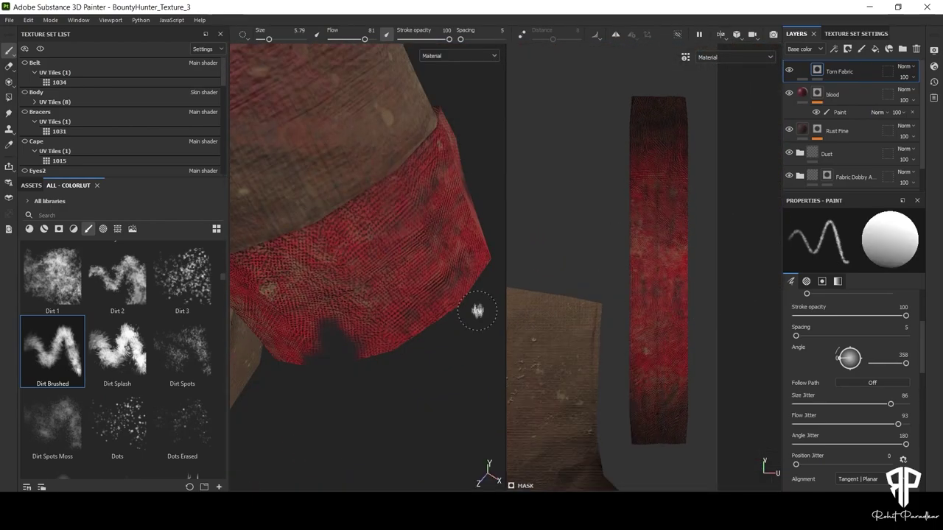
pyautogui.scroll(3, 683, 216)
pyautogui.moveTo(442, 283)
pyautogui.keyDown('alt'); pyautogui.mouseDown()
pyautogui.moveTo(453, 267)
pyautogui.moveTo(556, 246)
pyautogui.mouseUp(); pyautogui.keyUp('alt')
pyautogui.keyDown('alt'); pyautogui.moveTo(432, 229); pyautogui.dragTo(457, 287); pyautogui.keyUp('alt')
pyautogui.scroll(-4, 457, 287)
pyautogui.press('F2')
pyautogui.keyDown('alt'); pyautogui.moveTo(461, 328); pyautogui.dragTo(499, 242, button='middle'); pyautogui.keyUp('alt')
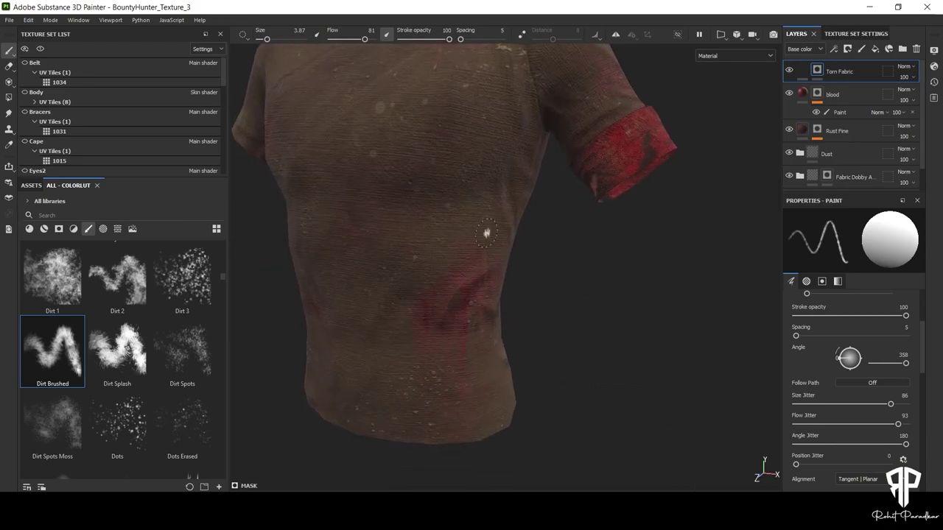
# Set the brush angle to 30 and paint narrow tears on the shirt's torso while viewing the opacity channel.
pyautogui.keyDown('alt'); pyautogui.moveTo(499, 242); pyautogui.dragTo(420, 312, button='right'); pyautogui.keyUp('alt')
pyautogui.keyDown('ctrl'); pyautogui.moveTo(419, 311); pyautogui.dragTo(419, 302); pyautogui.keyUp('ctrl')
pyautogui.moveTo(419, 312)
pyautogui.keyDown('ctrl'); pyautogui.mouseDown(button='right')
pyautogui.moveTo(442, 311)
pyautogui.moveTo(439, 248)
pyautogui.mouseUp(button='right'); pyautogui.keyUp('ctrl')
pyautogui.keyDown('alt'); pyautogui.moveTo(439, 251); pyautogui.dragTo(531, 286); pyautogui.keyUp('alt')
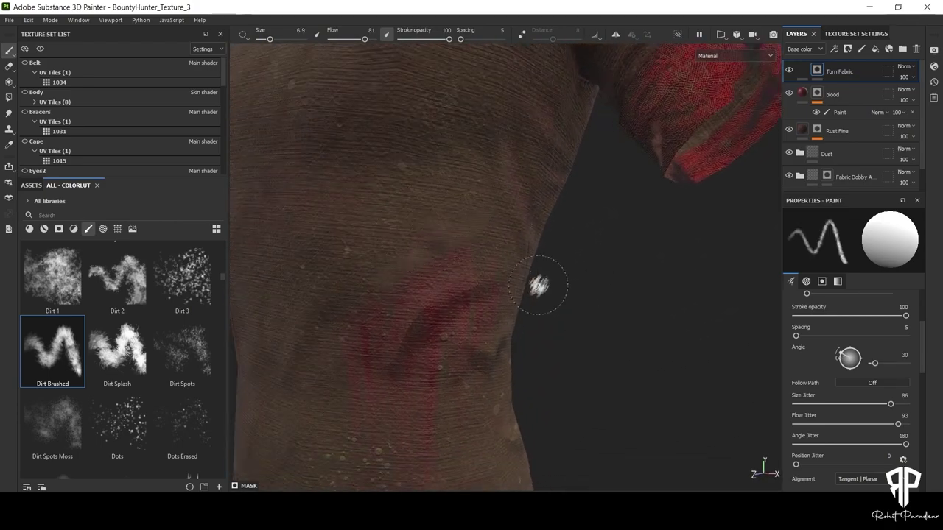
pyautogui.keyDown('alt'); pyautogui.moveTo(396, 275); pyautogui.dragTo(659, 110, button='right'); pyautogui.keyUp('alt')
pyautogui.press('c')
pyautogui.moveTo(659, 110)
pyautogui.keyDown('alt'); pyautogui.mouseDown()
pyautogui.moveTo(653, 282)
pyautogui.moveTo(681, 277)
pyautogui.moveTo(455, 141)
pyautogui.mouseUp(); pyautogui.keyUp('alt')
pyautogui.moveTo(455, 142); pyautogui.dragTo(480, 158)
pyautogui.keyDown('alt'); pyautogui.moveTo(426, 116); pyautogui.dragTo(470, 284); pyautogui.keyUp('alt')
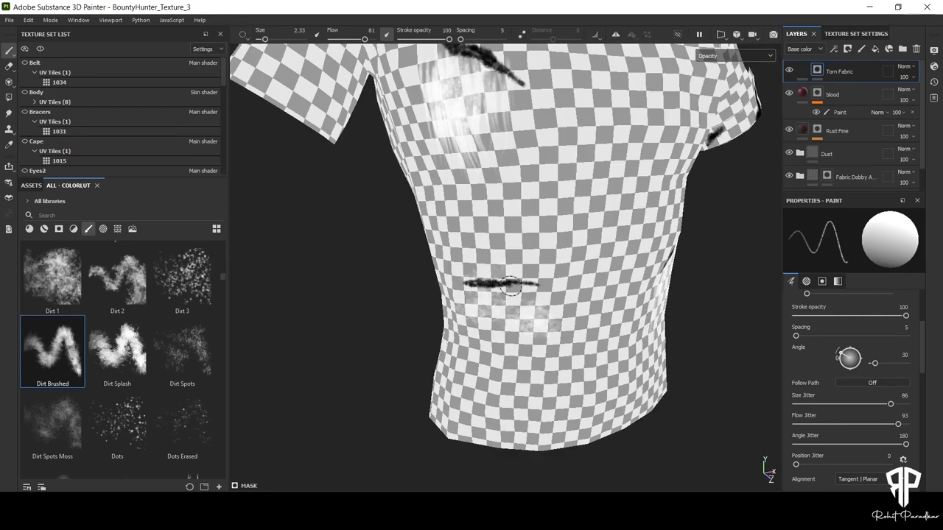
# Return to the material view, set the brush to size 5.79 and flow 58, and work tears around the neckline.
pyautogui.press('m')
pyautogui.keyDown('alt'); pyautogui.moveTo(513, 268); pyautogui.dragTo(515, 287); pyautogui.keyUp('alt')
pyautogui.keyDown('alt'); pyautogui.moveTo(515, 287); pyautogui.dragTo(457, 280, button='right'); pyautogui.keyUp('alt')
pyautogui.keyDown('alt'); pyautogui.moveTo(530, 273); pyautogui.dragTo(597, 280, button='right'); pyautogui.keyUp('alt')
pyautogui.keyDown('alt'); pyautogui.moveTo(597, 280); pyautogui.dragTo(584, 201); pyautogui.keyUp('alt')
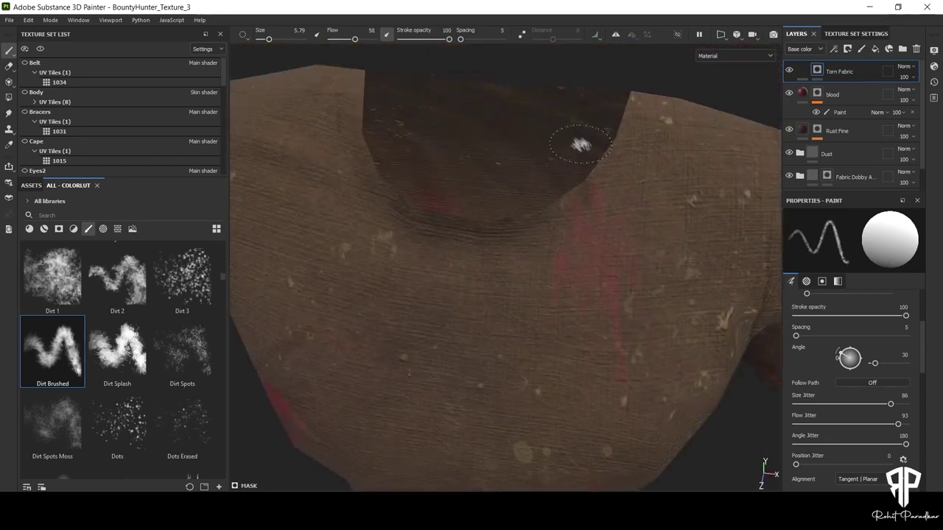
pyautogui.keyDown('alt'); pyautogui.moveTo(584, 202); pyautogui.dragTo(508, 220, button='right'); pyautogui.keyUp('alt')
pyautogui.keyDown('alt'); pyautogui.moveTo(442, 243); pyautogui.dragTo(531, 250); pyautogui.keyUp('alt')
pyautogui.moveTo(372, 344)
pyautogui.keyDown('alt'); pyautogui.mouseDown()
pyautogui.moveTo(352, 372)
pyautogui.moveTo(600, 374)
pyautogui.mouseUp(); pyautogui.keyUp('alt')
pyautogui.keyDown('alt'); pyautogui.moveTo(674, 221); pyautogui.dragTo(570, 179); pyautogui.keyUp('alt')
# Set the brush angle to 152 and paint a tear into the shirt's front hem.
pyautogui.moveTo(570, 179)
pyautogui.keyDown('ctrl'); pyautogui.mouseDown()
pyautogui.moveTo(692, 319)
pyautogui.moveTo(404, 236)
pyautogui.mouseUp(); pyautogui.keyUp('ctrl')
pyautogui.moveTo(716, 403)
pyautogui.keyDown('alt'); pyautogui.mouseDown()
pyautogui.moveTo(675, 391)
pyautogui.moveTo(633, 360)
pyautogui.mouseUp(); pyautogui.keyUp('alt')
pyautogui.keyDown('alt'); pyautogui.moveTo(385, 214); pyautogui.dragTo(317, 229, button='right'); pyautogui.keyUp('alt')
pyautogui.keyDown('alt'); pyautogui.moveTo(747, 343); pyautogui.dragTo(725, 280); pyautogui.keyUp('alt')
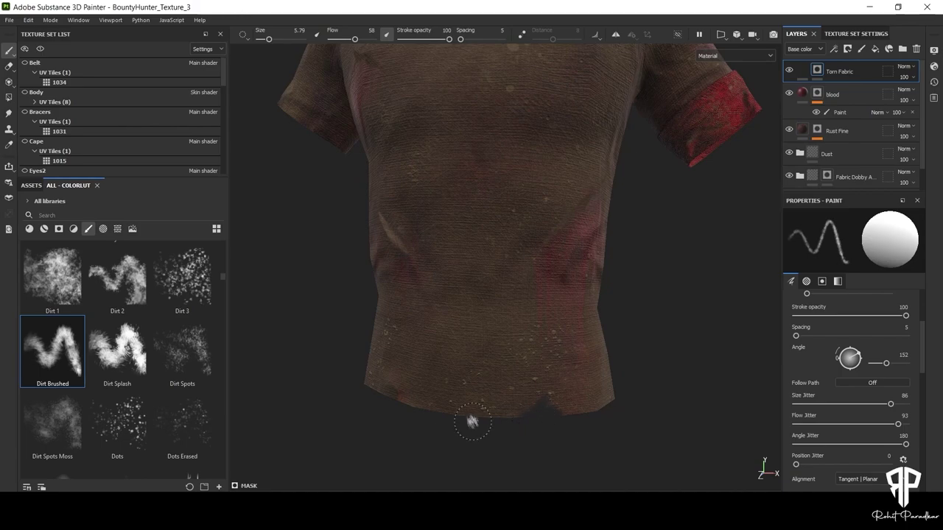
# Paint torn notches along the shirt's front and side hem, with the brush's stroke opacity lowered to 65.
pyautogui.moveTo(451, 413)
pyautogui.keyDown('alt'); pyautogui.mouseDown()
pyautogui.moveTo(609, 446)
pyautogui.moveTo(448, 396)
pyautogui.mouseUp(); pyautogui.keyUp('alt')
pyautogui.keyDown('alt'); pyautogui.moveTo(530, 401); pyautogui.dragTo(635, 427, button='right'); pyautogui.keyUp('alt')
pyautogui.keyDown('alt'); pyautogui.moveTo(636, 428); pyautogui.dragTo(644, 310, button='middle'); pyautogui.keyUp('alt')
pyautogui.keyDown('alt'); pyautogui.moveTo(456, 394); pyautogui.dragTo(580, 401); pyautogui.keyUp('alt')
pyautogui.moveTo(484, 380)
pyautogui.keyDown('alt'); pyautogui.mouseDown()
pyautogui.moveTo(406, 363)
pyautogui.moveTo(311, 421)
pyautogui.moveTo(589, 398)
pyautogui.moveTo(694, 375)
pyautogui.moveTo(595, 320)
pyautogui.moveTo(552, 316)
pyautogui.mouseUp(); pyautogui.keyUp('alt')
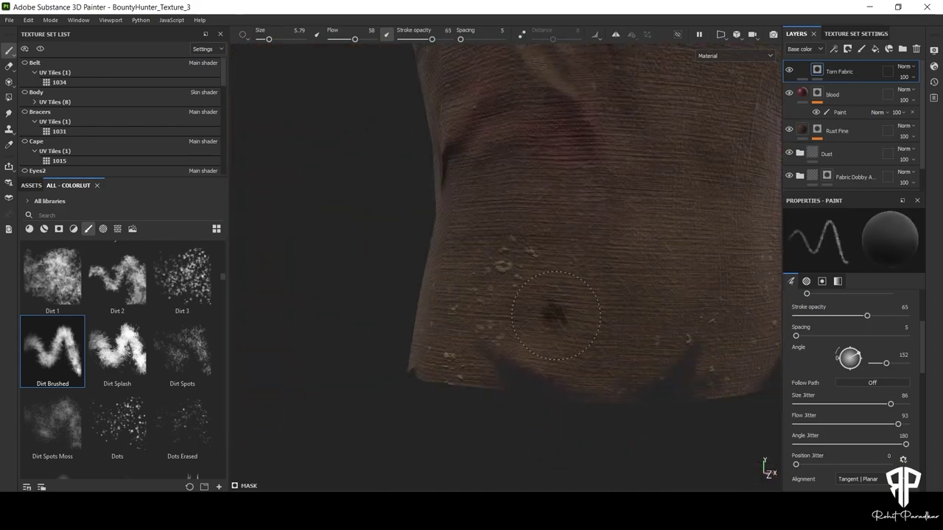
pyautogui.keyDown('alt'); pyautogui.moveTo(691, 329); pyautogui.dragTo(501, 412); pyautogui.keyUp('alt')
pyautogui.scroll(-1, 509, 401)
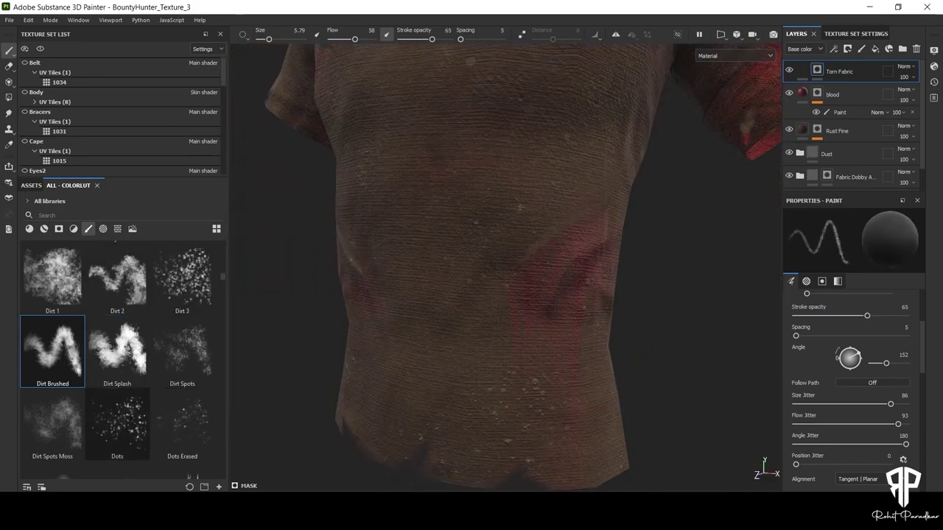
# Choose the Charcoal Natural brush at size 0.42 and paint frayed threads into the front hem tears.
pyautogui.click(182, 279)
pyautogui.scroll(5, 182, 284)
pyautogui.click(182, 299)
pyautogui.click(118, 368)
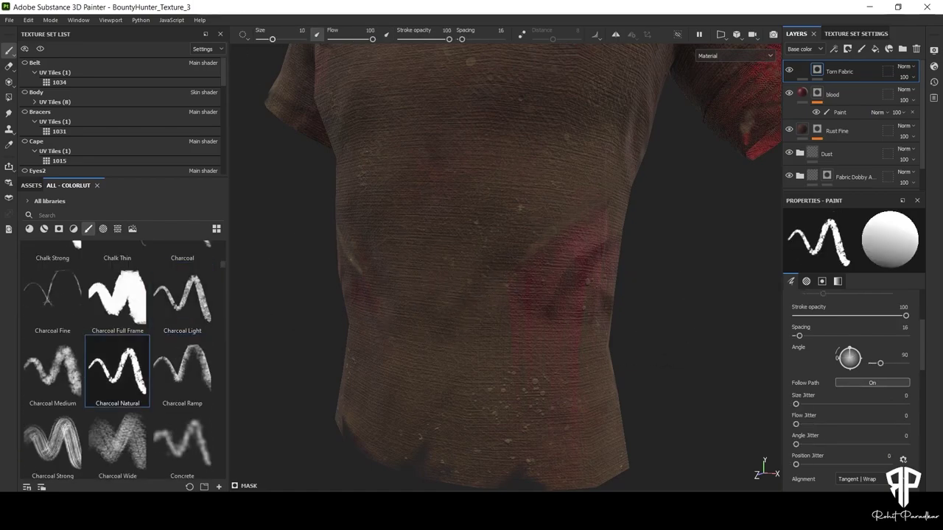
pyautogui.scroll(5, 394, 358)
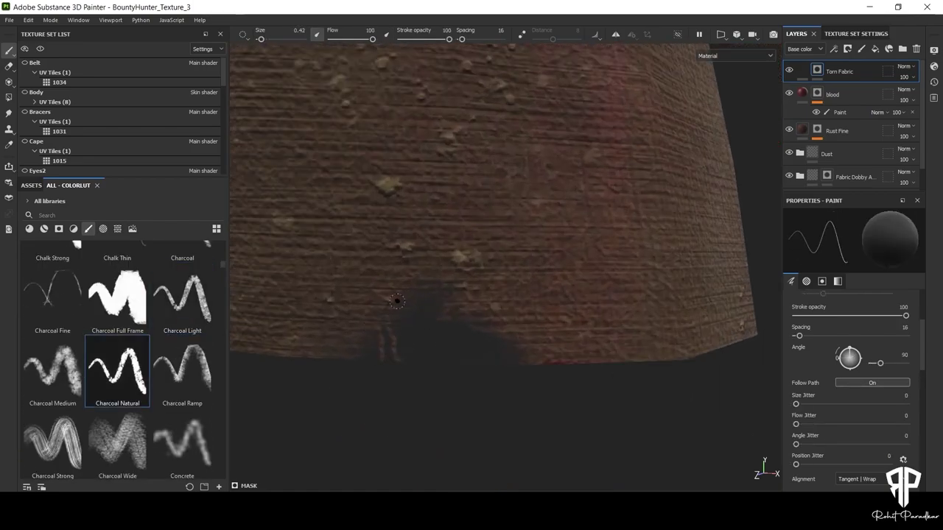
pyautogui.keyDown('alt'); pyautogui.moveTo(491, 340); pyautogui.dragTo(539, 269); pyautogui.keyUp('alt')
pyautogui.keyDown('alt'); pyautogui.moveTo(520, 318); pyautogui.dragTo(443, 334); pyautogui.keyUp('alt')
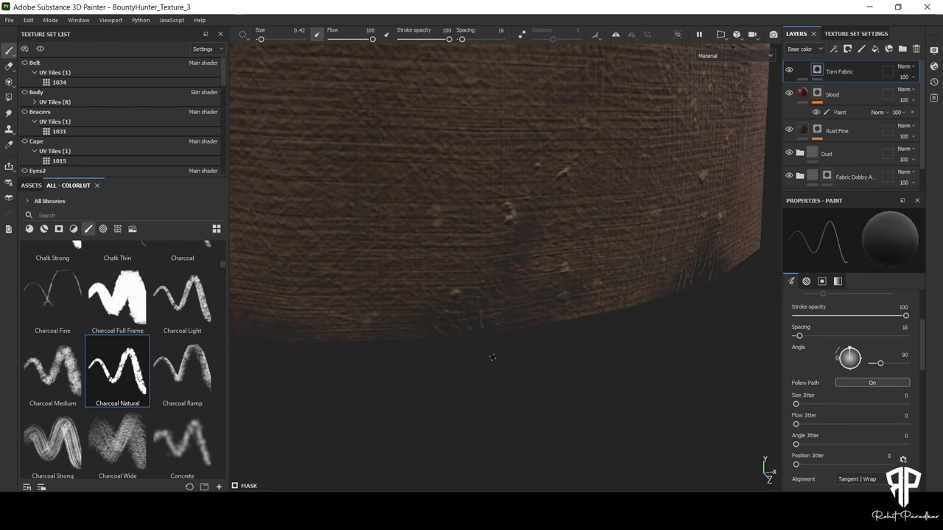
# Add frayed threads to the remaining tears around the shirt's side hem, alternating between hiding and restoring fabric in the mask.
pyautogui.keyDown('alt'); pyautogui.moveTo(484, 357); pyautogui.dragTo(467, 276); pyautogui.keyUp('alt')
pyautogui.keyDown('alt'); pyautogui.moveTo(518, 292); pyautogui.dragTo(670, 341); pyautogui.keyUp('alt')
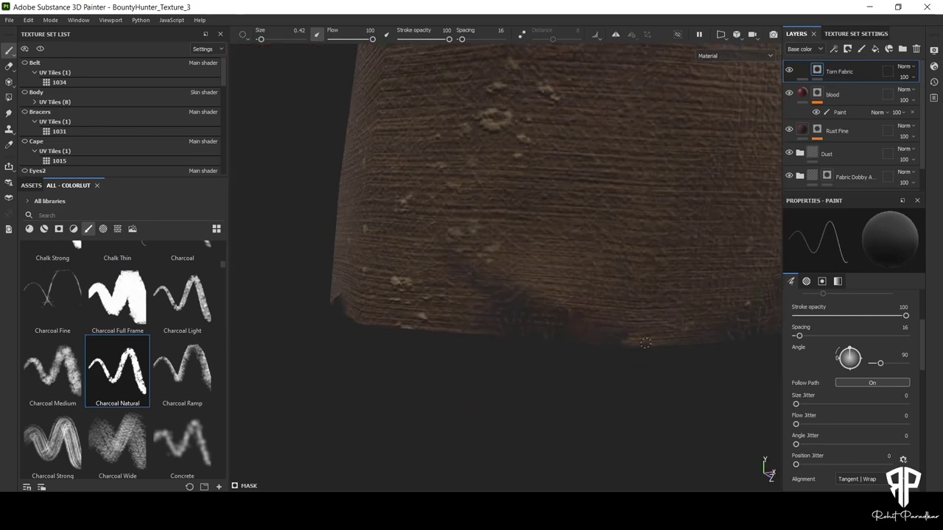
pyautogui.keyDown('alt'); pyautogui.moveTo(571, 339); pyautogui.dragTo(477, 312); pyautogui.keyUp('alt')
pyautogui.press('x')
pyautogui.moveTo(500, 367)
pyautogui.keyDown('alt'); pyautogui.mouseDown()
pyautogui.moveTo(487, 347)
pyautogui.moveTo(591, 396)
pyautogui.moveTo(611, 390)
pyautogui.mouseUp(); pyautogui.keyUp('alt')
pyautogui.press('x')
pyautogui.moveTo(548, 351); pyautogui.dragTo(541, 251)
pyautogui.keyDown('alt'); pyautogui.moveTo(634, 383); pyautogui.dragTo(468, 295); pyautogui.keyUp('alt')
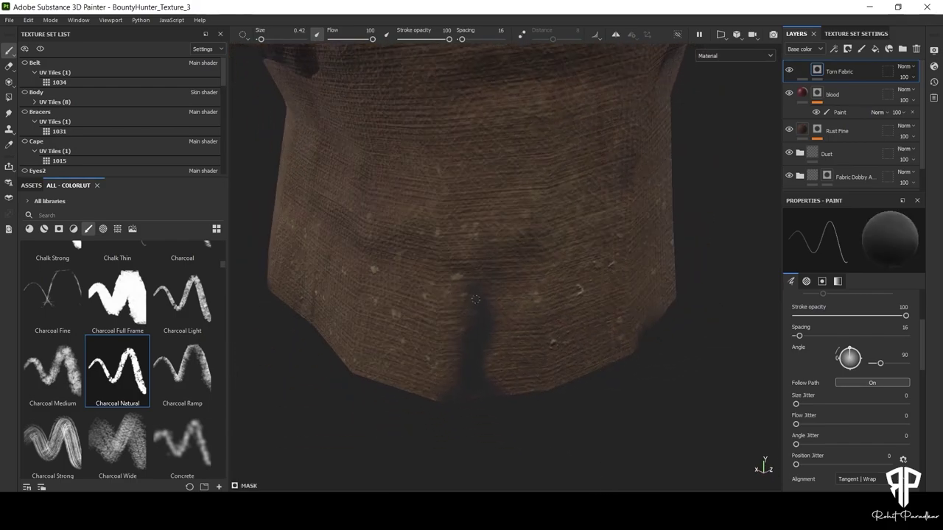
# Draw fine loose threads across the tall tear in the back hem and fray the smaller notch beside it.
pyautogui.moveTo(487, 329)
pyautogui.keyDown('alt'); pyautogui.mouseDown()
pyautogui.moveTo(506, 432)
pyautogui.moveTo(489, 298)
pyautogui.mouseUp(); pyautogui.keyUp('alt')
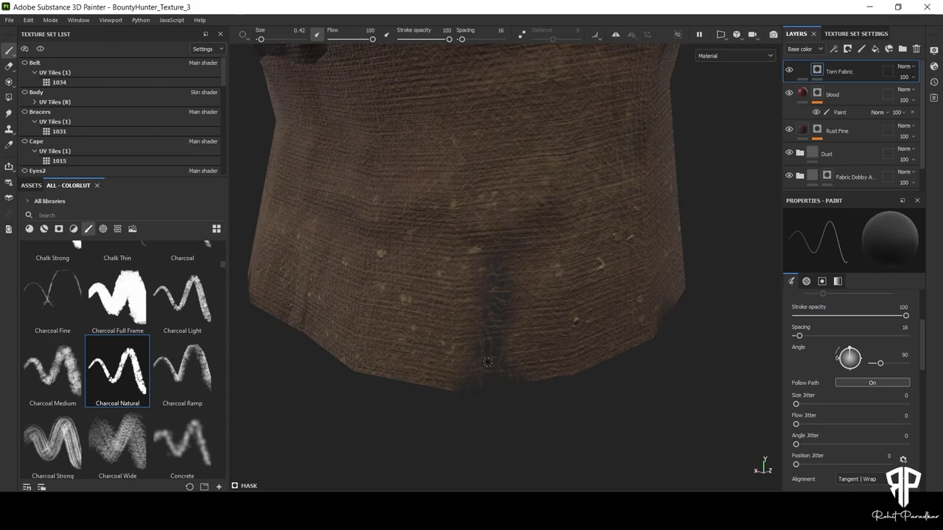
pyautogui.keyDown('alt'); pyautogui.moveTo(490, 342); pyautogui.dragTo(497, 365); pyautogui.keyUp('alt')
pyautogui.keyDown('alt'); pyautogui.moveTo(524, 448); pyautogui.dragTo(416, 355); pyautogui.keyUp('alt')
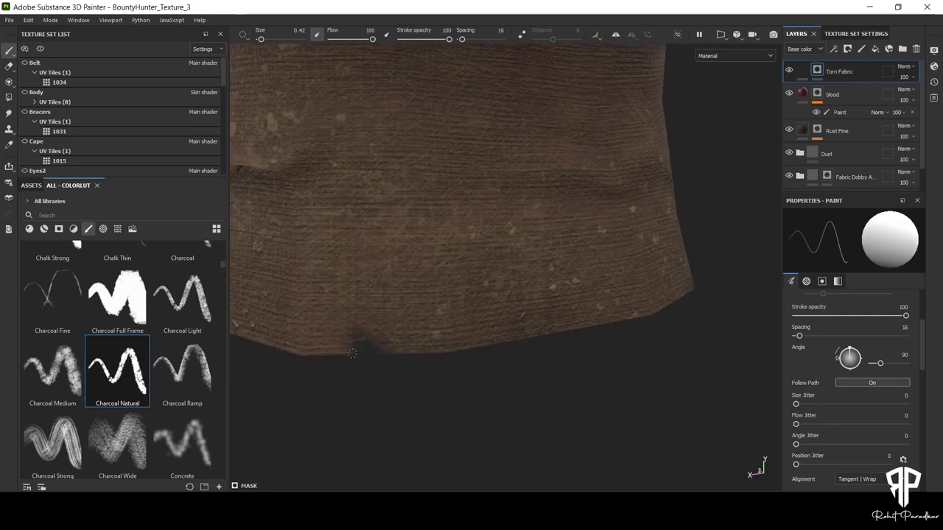
pyautogui.keyDown('alt'); pyautogui.moveTo(399, 396); pyautogui.dragTo(354, 368, button='right'); pyautogui.keyUp('alt')
pyautogui.keyDown('alt'); pyautogui.moveTo(472, 346); pyautogui.dragTo(353, 339); pyautogui.keyUp('alt')
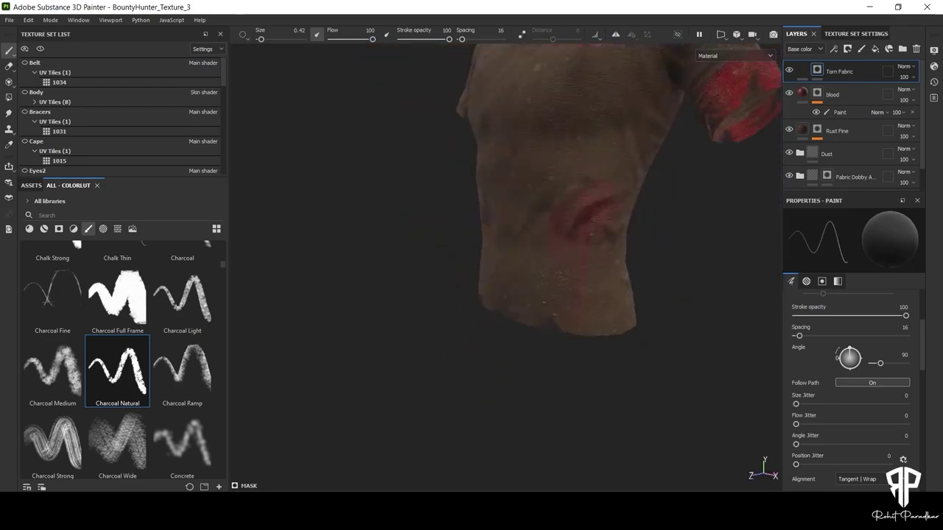
# Show the opacity channel and draw thin threads across the narrow tears on the shirt's torso.
pyautogui.keyDown('alt'); pyautogui.moveTo(525, 244); pyautogui.dragTo(594, 324, button='right'); pyautogui.keyUp('alt')
pyautogui.keyDown('alt'); pyautogui.moveTo(574, 310); pyautogui.dragTo(527, 293); pyautogui.keyUp('alt')
pyautogui.press('c')
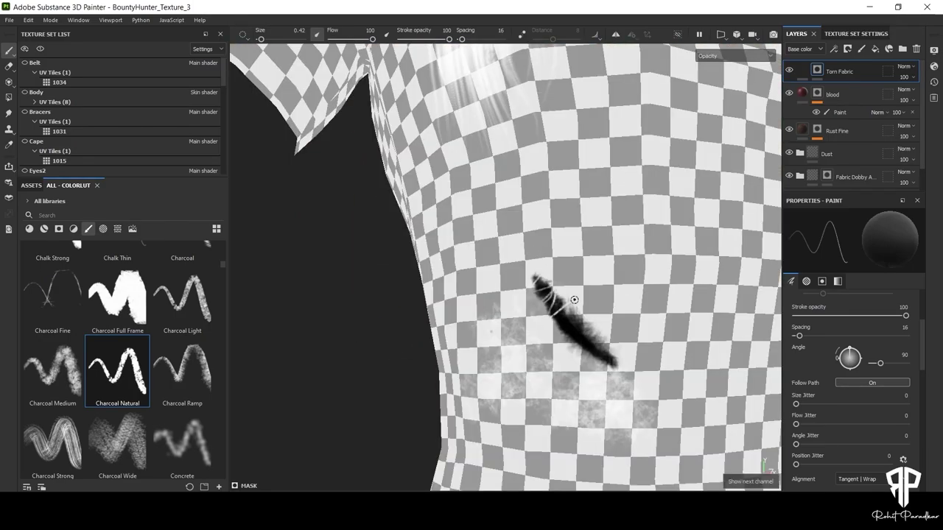
pyautogui.moveTo(413, 294)
pyautogui.keyDown('alt'); pyautogui.mouseDown()
pyautogui.moveTo(374, 282)
pyautogui.moveTo(562, 280)
pyautogui.mouseUp(); pyautogui.keyUp('alt')
pyautogui.keyDown('alt'); pyautogui.moveTo(562, 280); pyautogui.dragTo(589, 291, button='right'); pyautogui.keyUp('alt')
# Refine the diagonal waist tear with the Dirt Brushed brush at size 2.01, flow 66 and stroke opacity 74.
pyautogui.press('x')
pyautogui.scroll(-5, 117, 361)
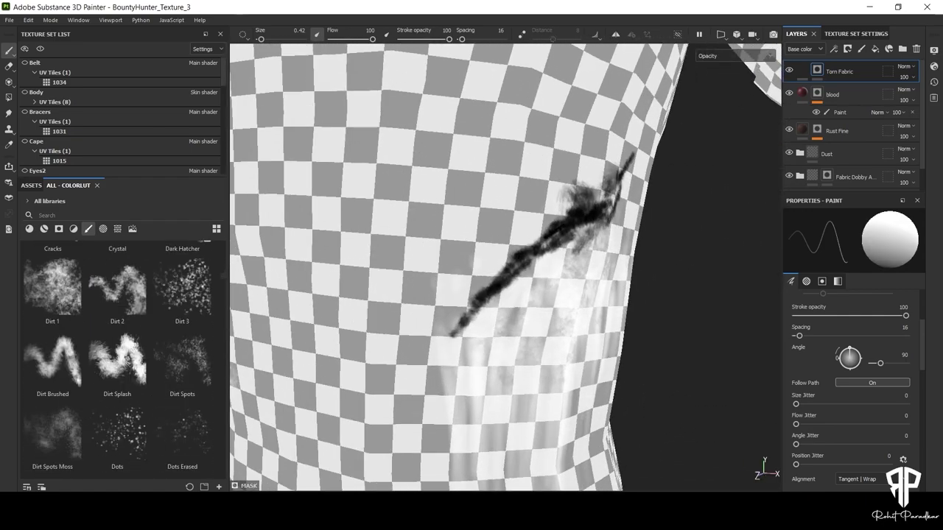
pyautogui.click(52, 359)
pyautogui.keyDown('ctrl'); pyautogui.moveTo(484, 135); pyautogui.dragTo(465, 135); pyautogui.keyUp('ctrl')
pyautogui.keyDown('alt'); pyautogui.moveTo(490, 258); pyautogui.dragTo(518, 266); pyautogui.keyUp('alt')
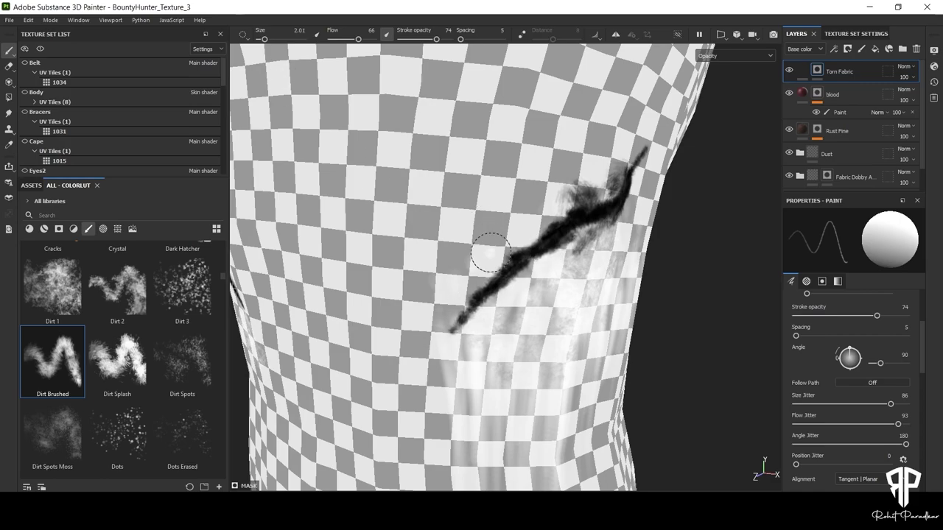
# Switch to the Charcoal Natural brush at size 0.29 and draw threads across the diagonal waist tear.
pyautogui.scroll(5, 117, 309)
pyautogui.click(117, 290)
pyautogui.press('x')
pyautogui.keyDown('ctrl'); pyautogui.moveTo(459, 282); pyautogui.dragTo(431, 282, button='right'); pyautogui.keyUp('ctrl')
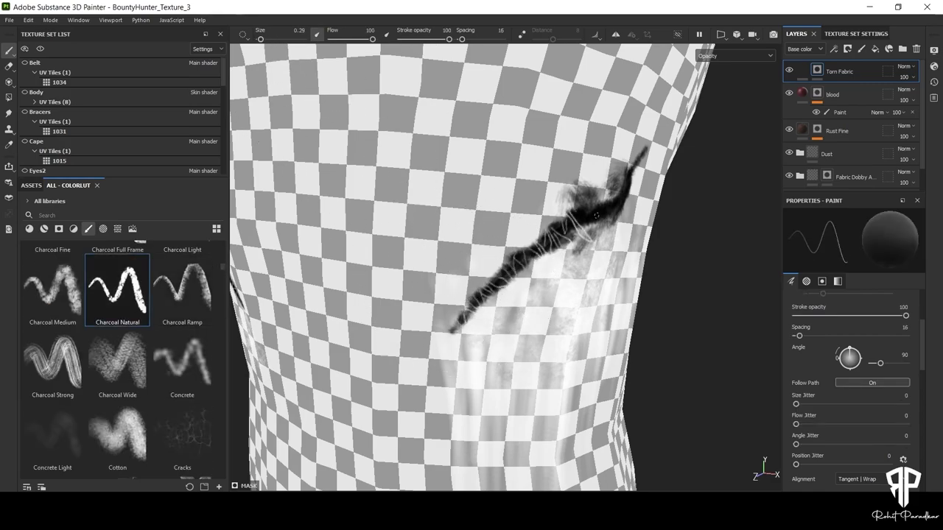
pyautogui.keyDown('alt'); pyautogui.moveTo(580, 214); pyautogui.dragTo(585, 229); pyautogui.keyUp('alt')
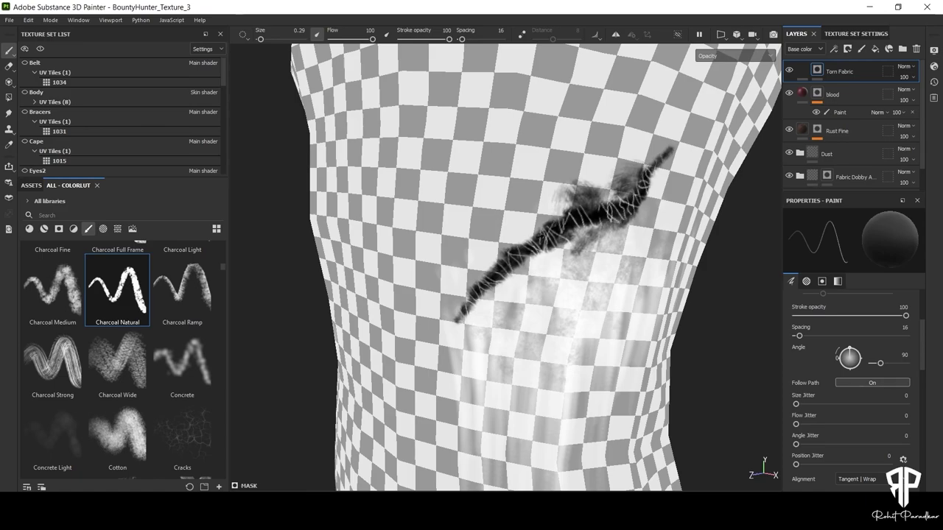
# Return to the material view and make the Body texture set visible beneath the torn shirt.
pyautogui.press('m')
pyautogui.keyDown('alt'); pyautogui.moveTo(589, 213); pyautogui.dragTo(626, 221, button='right'); pyautogui.keyUp('alt')
pyautogui.keyDown('alt'); pyautogui.moveTo(626, 221); pyautogui.dragTo(641, 228); pyautogui.keyUp('alt')
pyautogui.keyDown('alt'); pyautogui.moveTo(640, 229); pyautogui.dragTo(442, 250, button='right'); pyautogui.keyUp('alt')
pyautogui.click(24, 93)
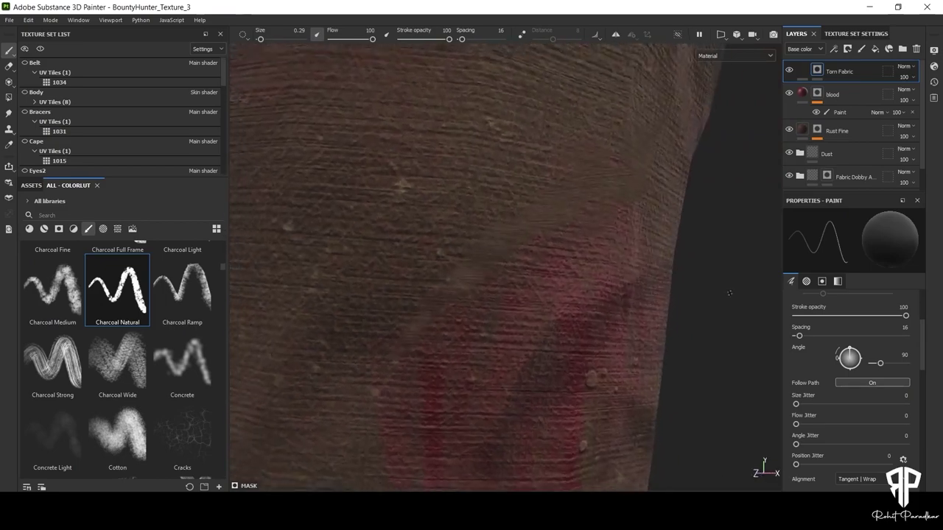
pyautogui.moveTo(442, 250)
pyautogui.keyDown('alt'); pyautogui.mouseDown()
pyautogui.moveTo(559, 273)
pyautogui.moveTo(471, 254)
pyautogui.mouseUp(); pyautogui.keyUp('alt')
pyautogui.keyDown('alt'); pyautogui.moveTo(472, 254); pyautogui.dragTo(516, 255, button='right'); pyautogui.keyUp('alt')
pyautogui.scroll(-4, 118, 361)
pyautogui.scroll(-2, 118, 361)
pyautogui.click(53, 320)
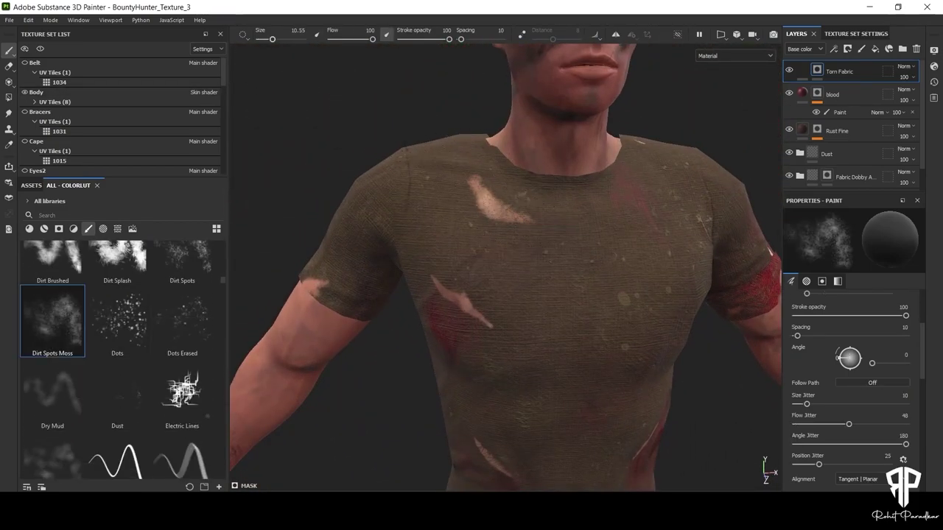
pyautogui.click(265, 39)
pyautogui.moveTo(481, 181)
pyautogui.keyDown('alt'); pyautogui.mouseDown()
pyautogui.moveTo(479, 209)
pyautogui.moveTo(519, 206)
pyautogui.moveTo(552, 232)
pyautogui.mouseUp(); pyautogui.keyUp('alt')
pyautogui.keyDown('alt'); pyautogui.moveTo(549, 315); pyautogui.dragTo(654, 308); pyautogui.keyUp('alt')
pyautogui.scroll(-3, 121, 118)
# Set the Charcoal Natural brush to size 0.75 and paint thicker threads across the diagonal tear above the bloodstain.
pyautogui.scroll(5, 118, 361)
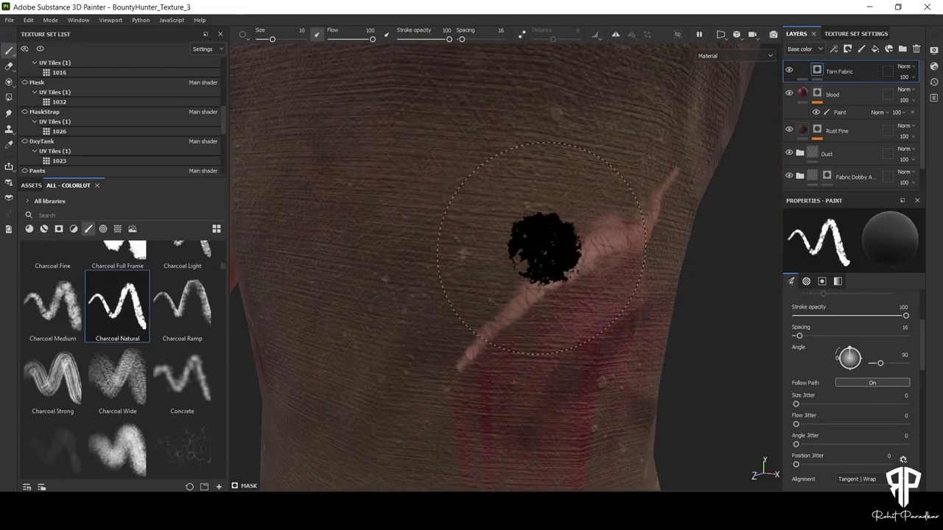
pyautogui.scroll(2, 612, 361)
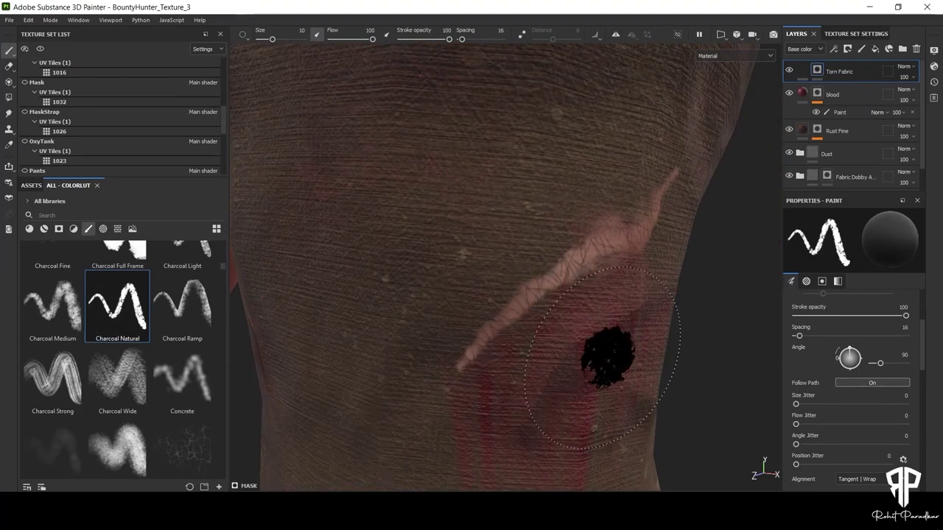
pyautogui.press('x')
pyautogui.keyDown('ctrl'); pyautogui.moveTo(613, 362); pyautogui.dragTo(545, 362, button='right'); pyautogui.keyUp('ctrl')
pyautogui.scroll(4, 569, 350)
pyautogui.press('x')
pyautogui.moveTo(459, 247); pyautogui.dragTo(474, 278)
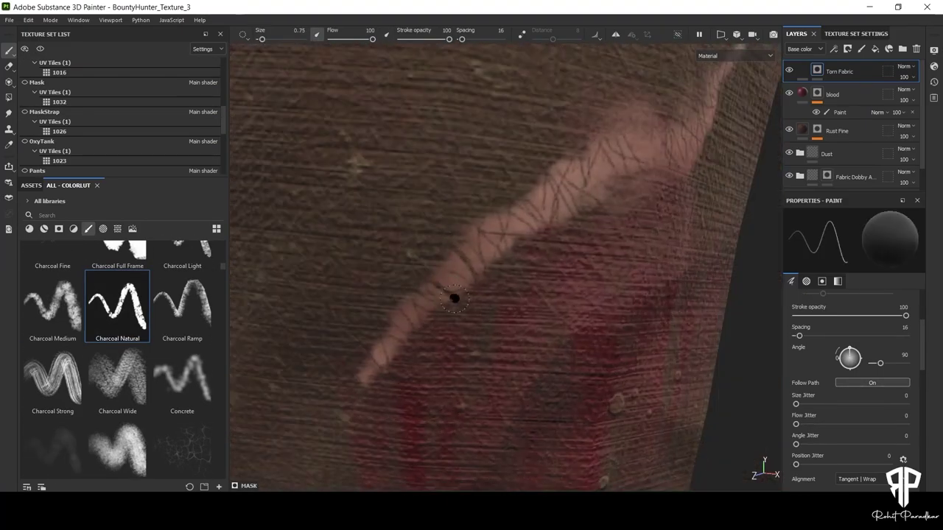
pyautogui.keyDown('alt'); pyautogui.moveTo(626, 231); pyautogui.dragTo(634, 134); pyautogui.keyUp('alt')
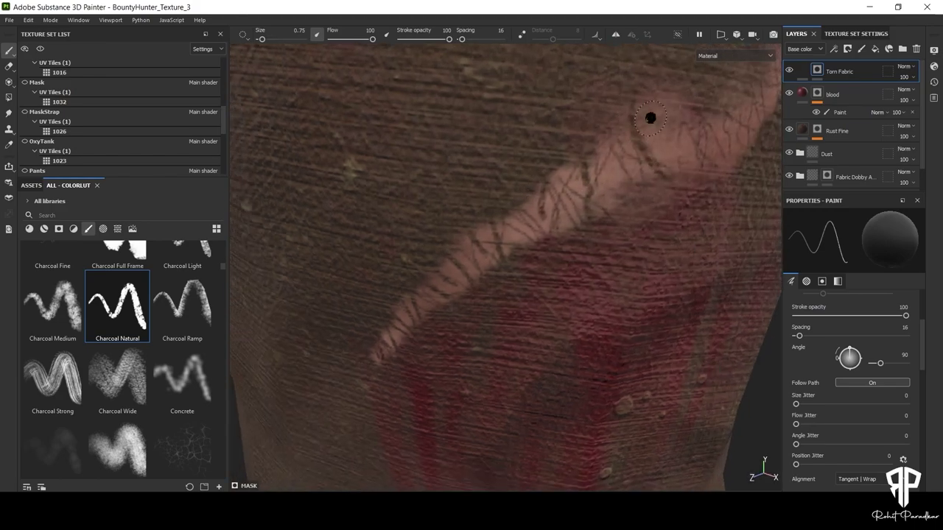
pyautogui.keyDown('alt'); pyautogui.moveTo(711, 101); pyautogui.dragTo(772, 230); pyautogui.keyUp('alt')
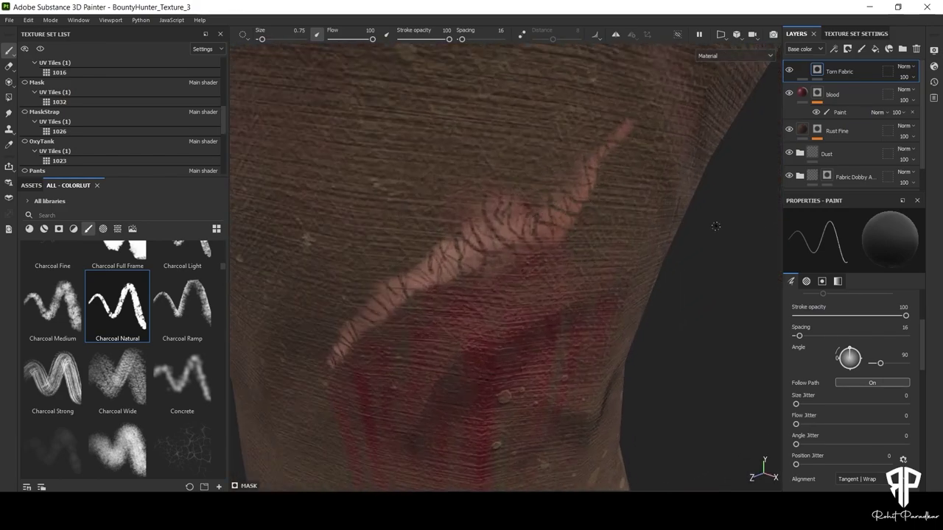
# Roughen the edges of the front hem tears with the Dirt 1 brush at size 0.75.
pyautogui.scroll(-4, 641, 213)
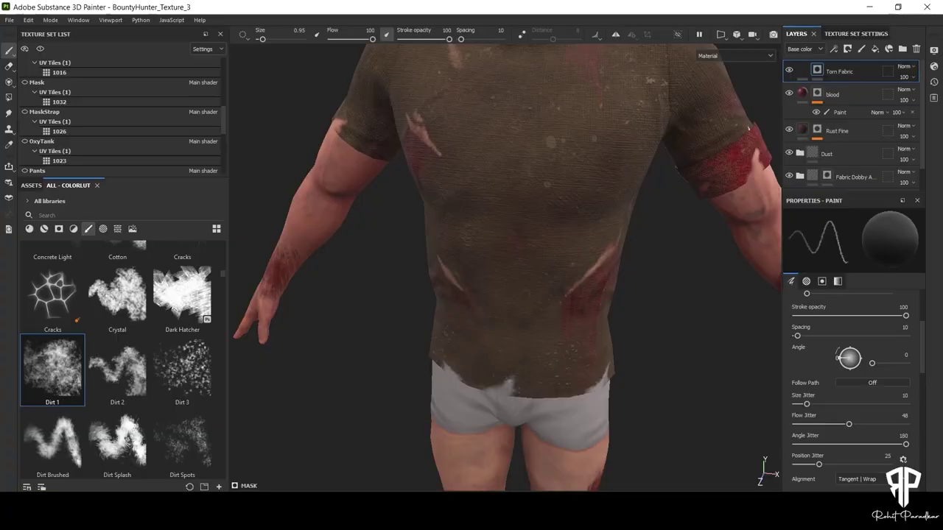
pyautogui.scroll(4, 567, 281)
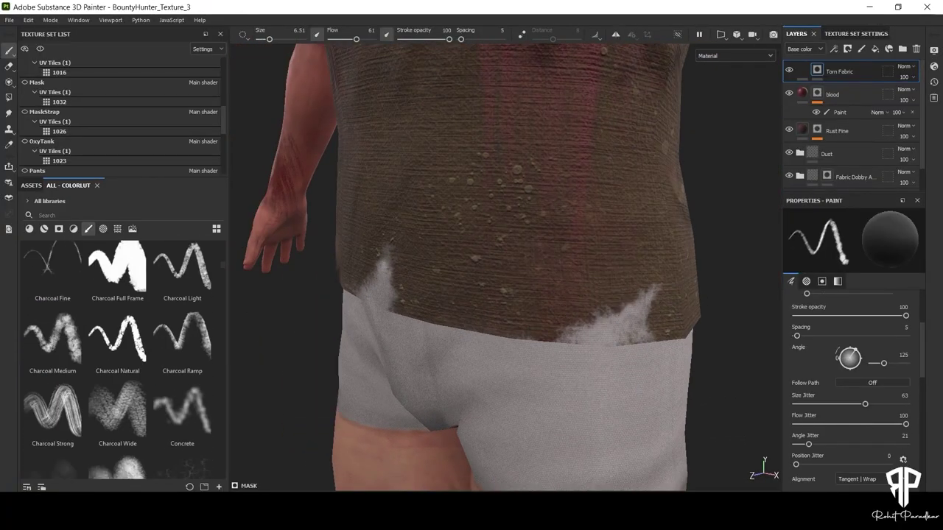
pyautogui.click(117, 321)
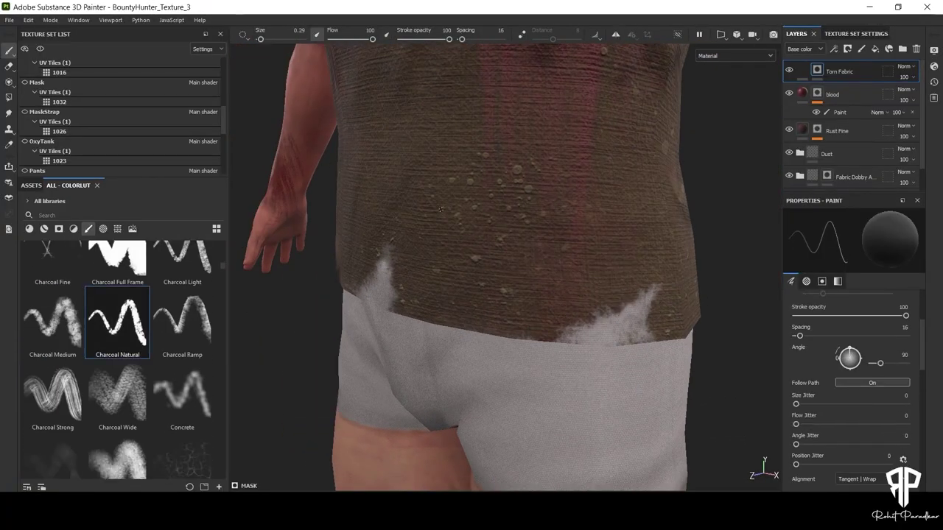
pyautogui.scroll(3, 458, 336)
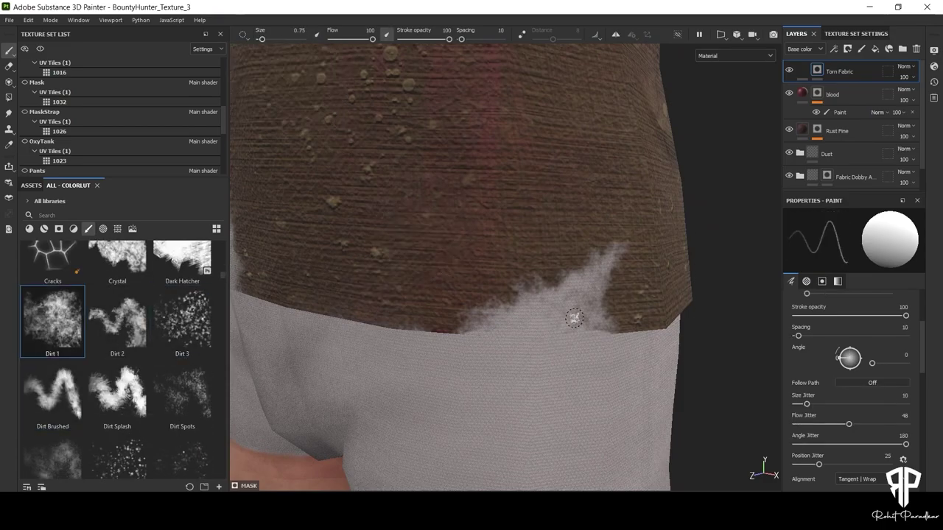
pyautogui.keyDown('alt'); pyautogui.moveTo(567, 337); pyautogui.dragTo(604, 264); pyautogui.keyUp('alt')
pyautogui.keyDown('alt'); pyautogui.moveTo(375, 305); pyautogui.dragTo(346, 294); pyautogui.keyUp('alt')
pyautogui.moveTo(404, 278)
pyautogui.keyDown('alt'); pyautogui.mouseDown()
pyautogui.moveTo(318, 266)
pyautogui.moveTo(523, 341)
pyautogui.moveTo(626, 350)
pyautogui.mouseUp(); pyautogui.keyUp('alt')
# Switch back to the Charcoal Natural brush at size 0.42 and fray the hem tear below the bloodstain.
pyautogui.scroll(3, 118, 339)
pyautogui.click(118, 339)
pyautogui.press('x')
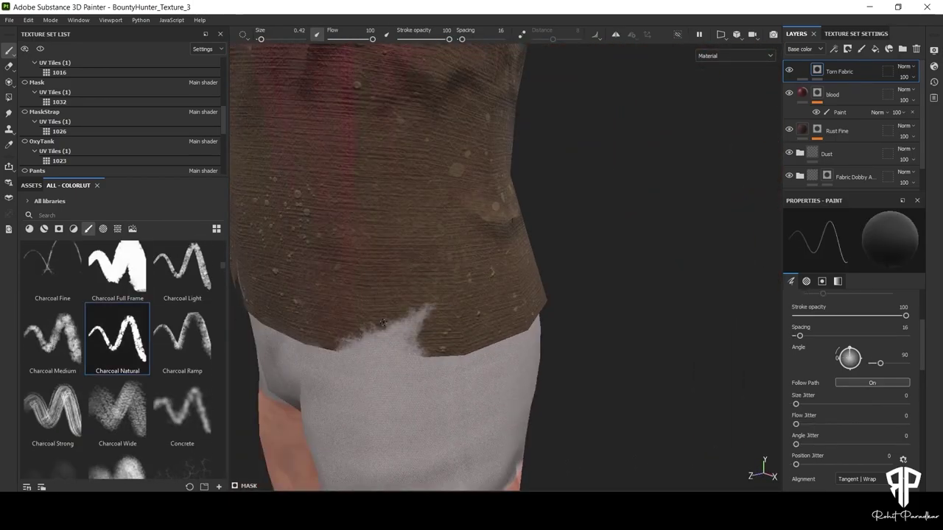
pyautogui.scroll(3, 413, 302)
pyautogui.moveTo(413, 299); pyautogui.dragTo(411, 277)
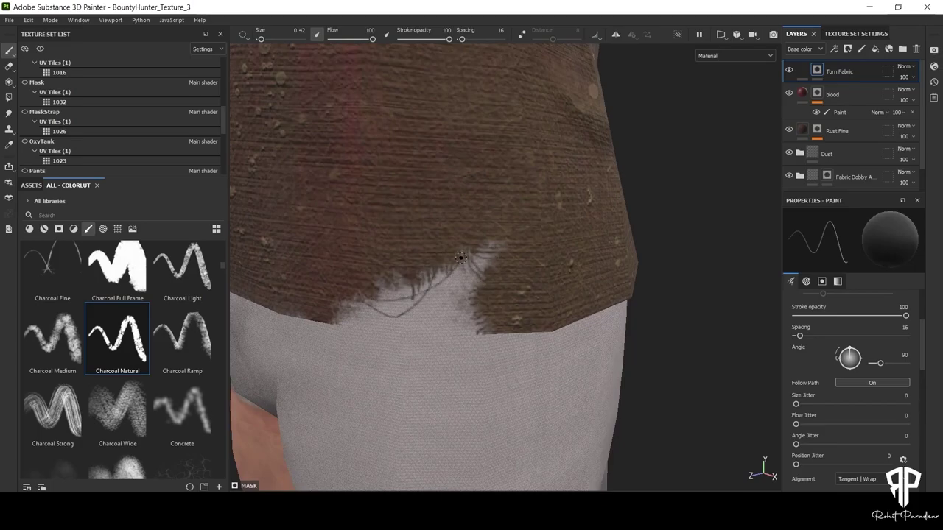
# Paint short hanging threads along the edges of the other tears in the shirt's front hem.
pyautogui.scroll(-4, 471, 287)
pyautogui.moveTo(476, 272)
pyautogui.mouseDown()
pyautogui.moveTo(421, 286)
pyautogui.moveTo(508, 295)
pyautogui.mouseUp()
pyautogui.keyDown('alt'); pyautogui.moveTo(412, 295); pyautogui.dragTo(509, 295); pyautogui.keyUp('alt')
pyautogui.scroll(4, 471, 287)
pyautogui.moveTo(466, 297); pyautogui.dragTo(462, 318)
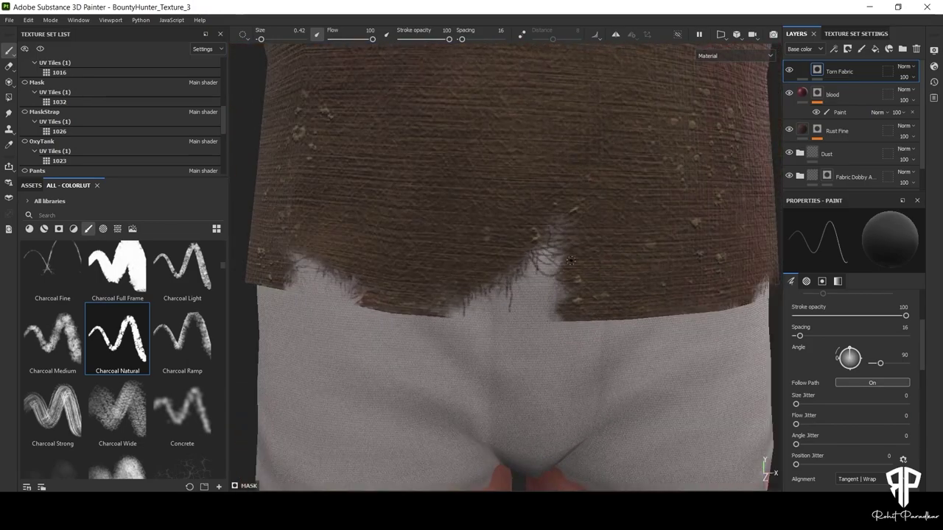
pyautogui.keyDown('alt'); pyautogui.moveTo(324, 291); pyautogui.dragTo(437, 286); pyautogui.keyUp('alt')
pyautogui.press('x')
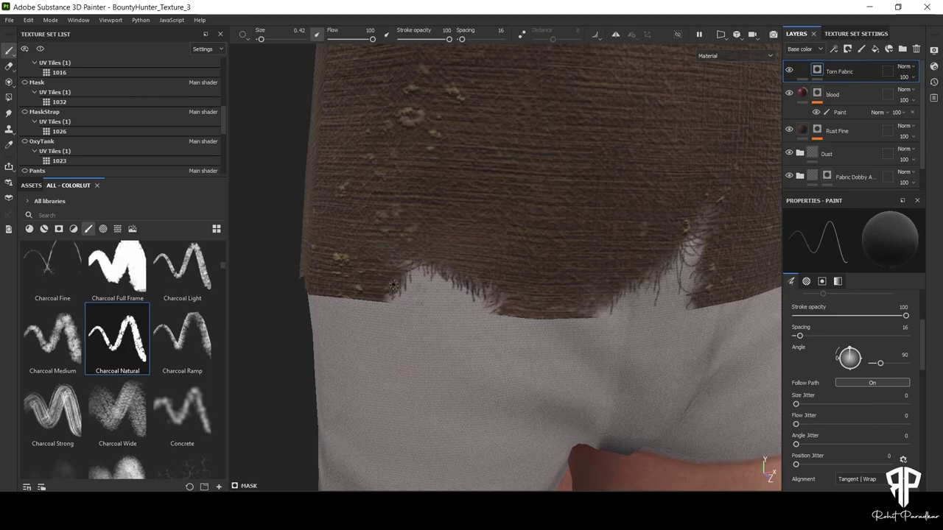
# Draw loose threads along the edge of the small tear in the shirt's side hem.
pyautogui.keyDown('alt'); pyautogui.moveTo(459, 292); pyautogui.dragTo(582, 287); pyautogui.keyUp('alt')
pyautogui.moveTo(442, 232); pyautogui.dragTo(483, 241)
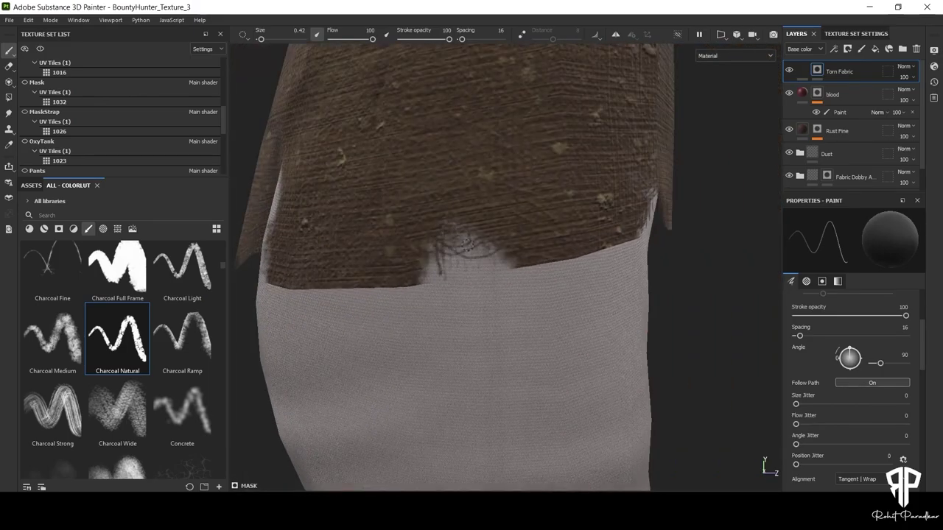
pyautogui.moveTo(429, 262); pyautogui.dragTo(426, 277)
pyautogui.keyDown('alt'); pyautogui.moveTo(484, 263); pyautogui.dragTo(516, 242); pyautogui.keyUp('alt')
# Paint frayed edges and connecting threads along the tall tear in the shirt's back hem.
pyautogui.scroll(3, 516, 243)
pyautogui.moveTo(500, 324); pyautogui.dragTo(521, 171)
pyautogui.moveTo(510, 176); pyautogui.dragTo(532, 169)
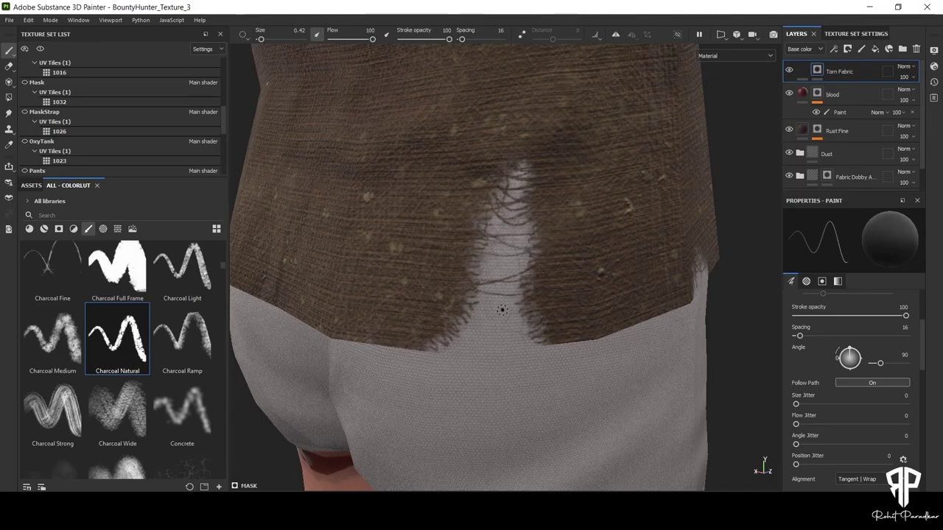
# Paint short loose threads along the edge of the small tear in the shirt's back hem.
pyautogui.scroll(-3, 498, 309)
pyautogui.scroll(2, 638, 222)
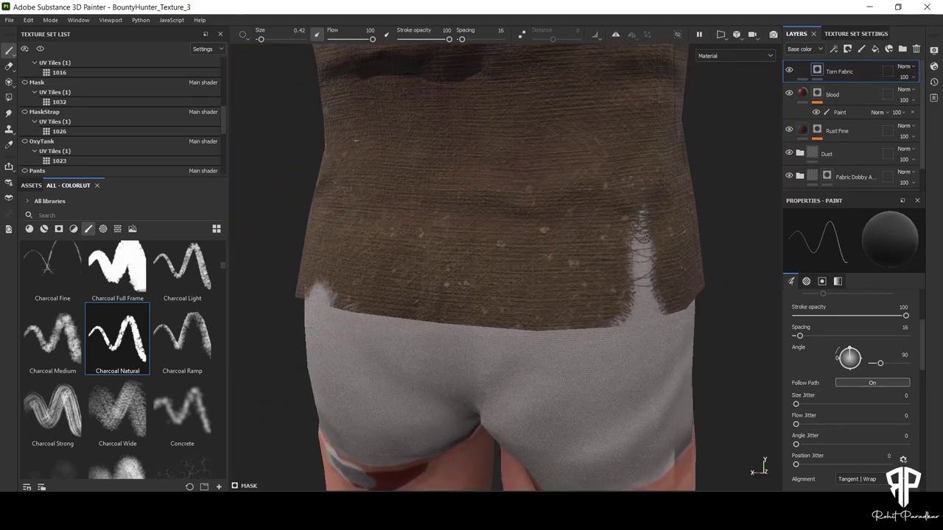
pyautogui.scroll(1, 698, 289)
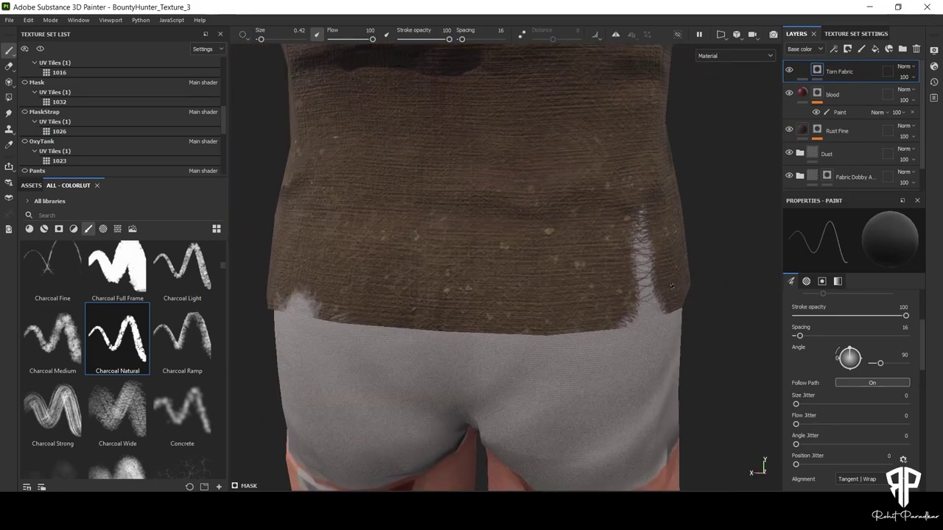
pyautogui.keyDown('alt'); pyautogui.moveTo(637, 292); pyautogui.dragTo(493, 260); pyautogui.keyUp('alt')
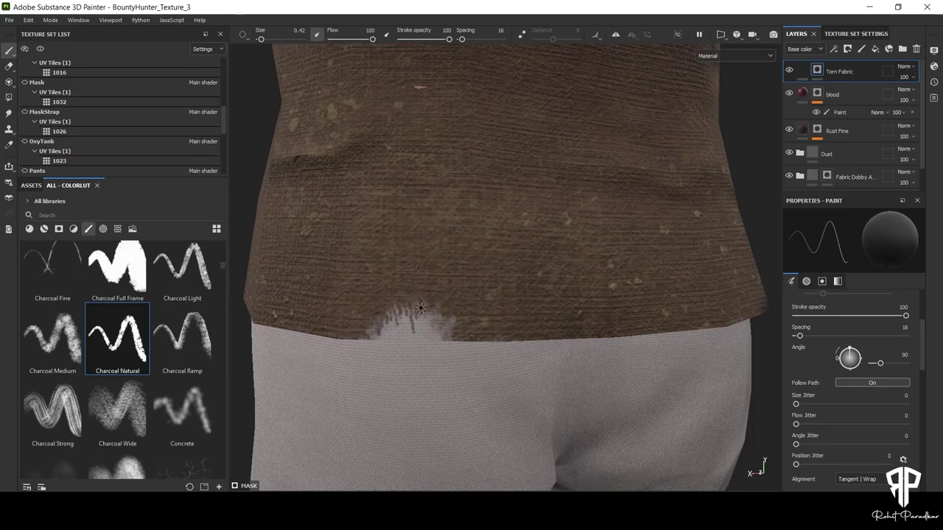
# Fray the edges of the diagonal belly tear and the long tear above the side bloodstain with short threads.
pyautogui.scroll(-3, 453, 333)
pyautogui.keyDown('alt'); pyautogui.moveTo(574, 317); pyautogui.dragTo(338, 295); pyautogui.keyUp('alt')
pyautogui.scroll(3, 471, 221)
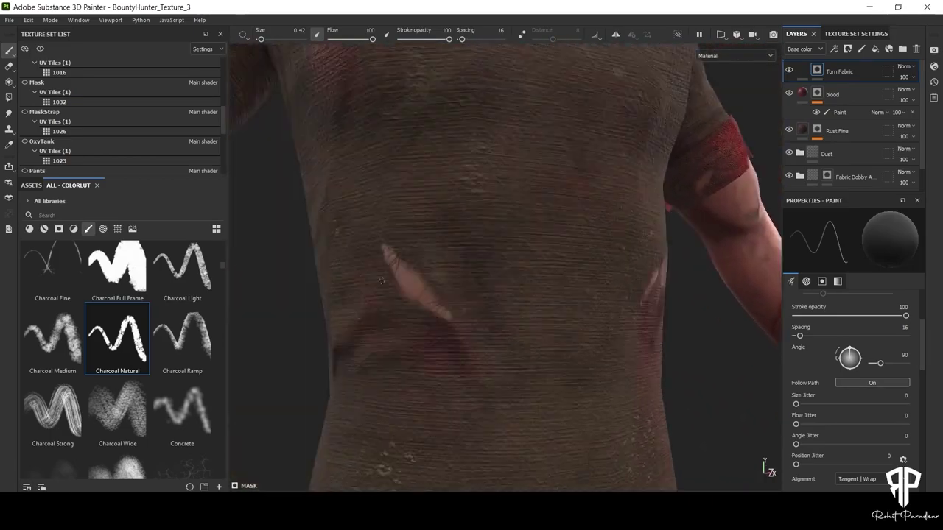
pyautogui.keyDown('alt'); pyautogui.moveTo(589, 288); pyautogui.dragTo(441, 279); pyautogui.keyUp('alt')
pyautogui.moveTo(468, 307)
pyautogui.keyDown('alt'); pyautogui.mouseDown()
pyautogui.moveTo(621, 301)
pyautogui.moveTo(591, 249)
pyautogui.mouseUp(); pyautogui.keyUp('alt')
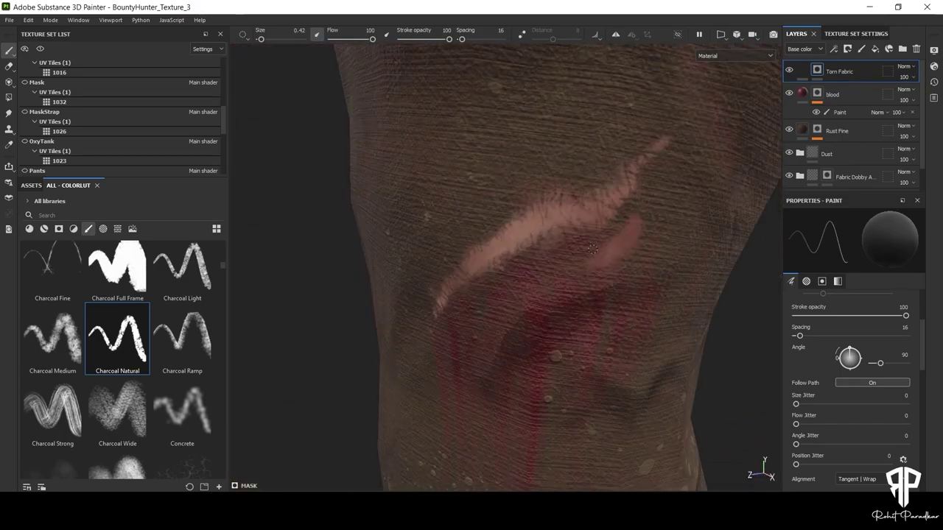
# Paint short frayed threads along the edges of the chest tear above the bloodstain.
pyautogui.scroll(-4, 602, 258)
pyautogui.scroll(5, 416, 186)
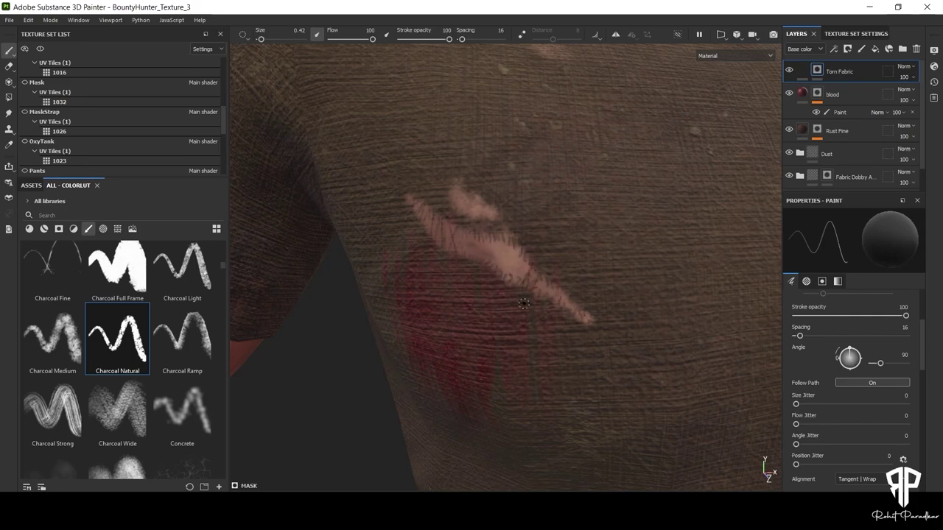
pyautogui.keyDown('alt'); pyautogui.moveTo(574, 200); pyautogui.dragTo(516, 206); pyautogui.keyUp('alt')
# Reshape the collarbone tear and wear a ragged notch into the neckline with the Dirt Brushed and Dirt 1 brushes.
pyautogui.scroll(-5, 515, 221)
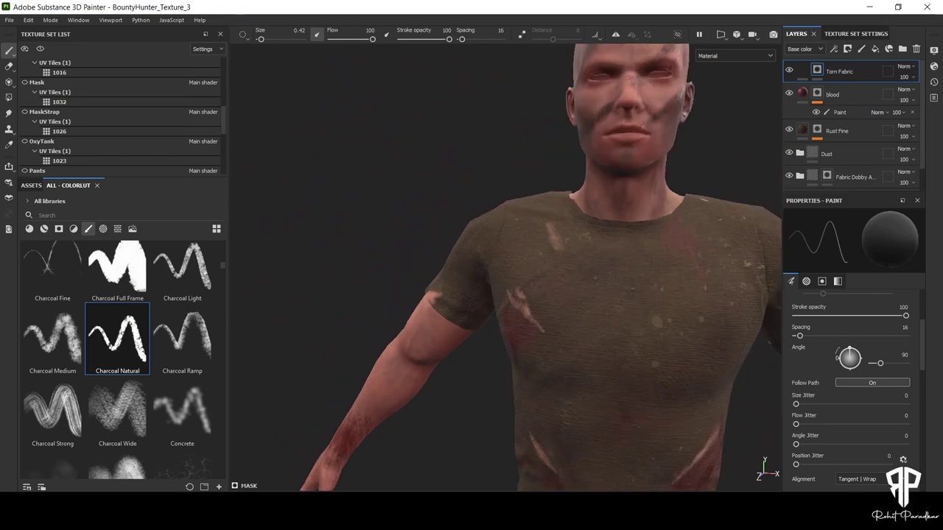
pyautogui.scroll(3, 486, 258)
pyautogui.press('x')
pyautogui.moveTo(583, 192)
pyautogui.mouseDown()
pyautogui.moveTo(590, 229)
pyautogui.moveTo(588, 202)
pyautogui.mouseUp()
pyautogui.hotkey('ctrl', 'z')
pyautogui.scroll(-2, 118, 353)
pyautogui.scroll(-2, 118, 361)
pyautogui.click(52, 440)
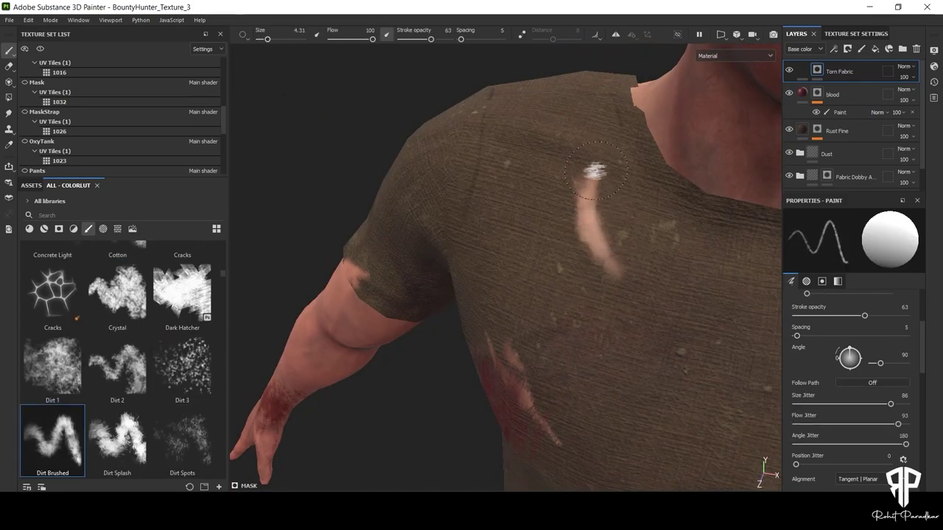
pyautogui.click(52, 366)
pyautogui.moveTo(600, 302)
pyautogui.keyDown('alt'); pyautogui.mouseDown()
pyautogui.moveTo(575, 313)
pyautogui.moveTo(579, 305)
pyautogui.mouseUp(); pyautogui.keyUp('alt')
pyautogui.press('x')
pyautogui.moveTo(707, 191)
pyautogui.keyDown('alt'); pyautogui.mouseDown()
pyautogui.moveTo(631, 190)
pyautogui.moveTo(662, 174)
pyautogui.mouseUp(); pyautogui.keyUp('alt')
pyautogui.moveTo(662, 175)
pyautogui.keyDown('alt'); pyautogui.mouseDown()
pyautogui.moveTo(436, 205)
pyautogui.moveTo(472, 170)
pyautogui.moveTo(234, 280)
pyautogui.mouseUp(); pyautogui.keyUp('alt')
# Return to the Charcoal Natural brush at size 0.18 and fray the collarbone tear with fine threads.
pyautogui.scroll(5, 117, 276)
pyautogui.scroll(5, 118, 276)
pyautogui.click(117, 276)
pyautogui.scroll(-5, 118, 368)
pyautogui.click(118, 383)
pyautogui.press('x')
pyautogui.keyDown('ctrl'); pyautogui.moveTo(464, 291); pyautogui.dragTo(444, 291, button='right'); pyautogui.keyUp('ctrl')
pyautogui.keyDown('alt'); pyautogui.moveTo(444, 290); pyautogui.dragTo(545, 284); pyautogui.keyUp('alt')
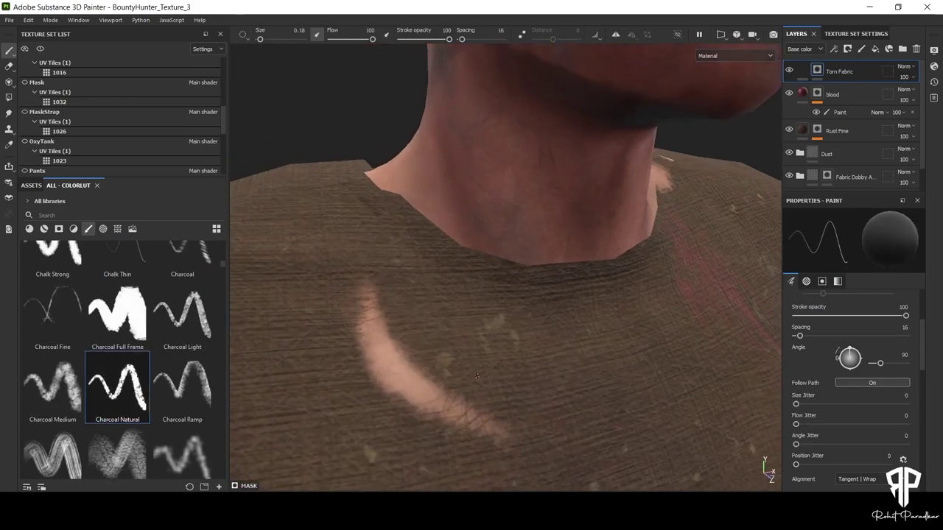
# Fray the neckline notch and draw crisscrossing fine threads over the round hole in the shirt's upper back.
pyautogui.keyDown('alt'); pyautogui.moveTo(442, 365); pyautogui.dragTo(537, 281); pyautogui.keyUp('alt')
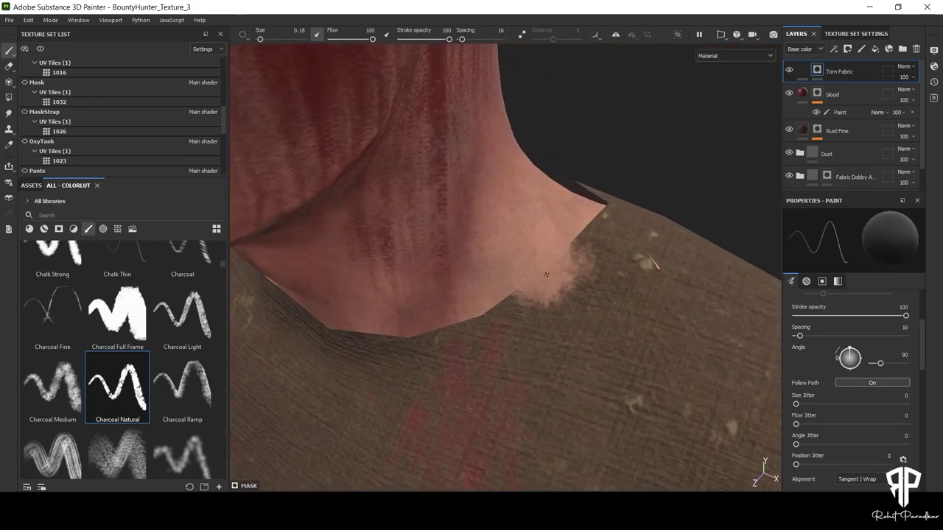
pyautogui.keyDown('alt'); pyautogui.moveTo(566, 289); pyautogui.dragTo(643, 300); pyautogui.keyUp('alt')
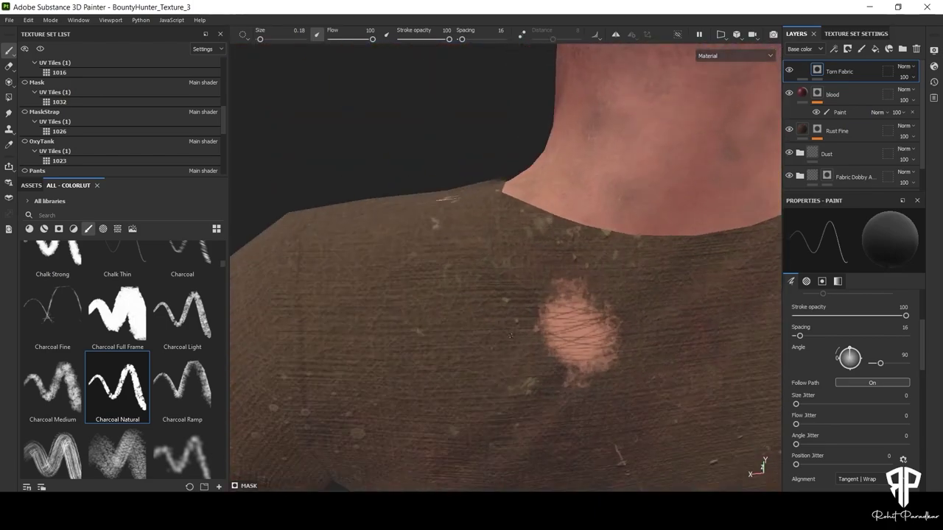
pyautogui.scroll(-6, 554, 326)
# Fray the edges of the tear in the front hem of the right sleeve.
pyautogui.keyDown('alt'); pyautogui.moveTo(555, 325); pyautogui.dragTo(487, 380); pyautogui.keyUp('alt')
pyautogui.scroll(3, 487, 381)
pyautogui.scroll(-5, 508, 440)
pyautogui.keyDown('alt'); pyautogui.moveTo(508, 440); pyautogui.dragTo(524, 298); pyautogui.keyUp('alt')
pyautogui.scroll(6, 561, 371)
pyautogui.press('x')
pyautogui.keyDown('alt'); pyautogui.moveTo(519, 360); pyautogui.dragTo(590, 354); pyautogui.keyUp('alt')
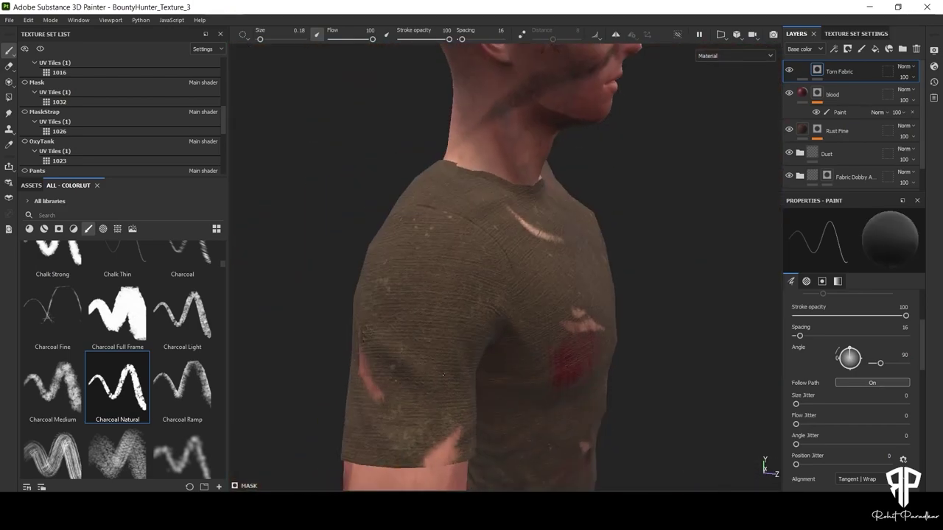
pyautogui.scroll(5, 502, 395)
pyautogui.press('x')
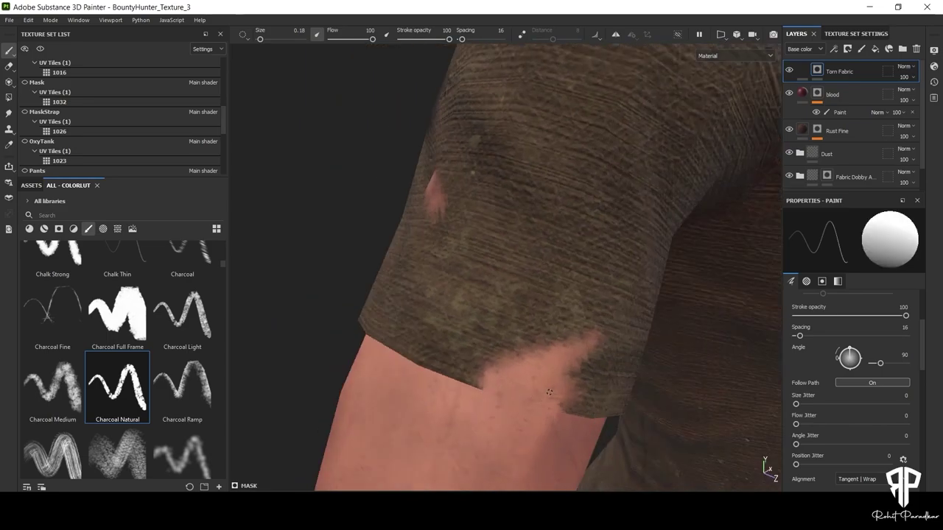
# Draw fine threads across the hem tear and the long diagonal tear at the back of the right sleeve.
pyautogui.keyDown('alt'); pyautogui.moveTo(559, 428); pyautogui.dragTo(486, 295); pyautogui.keyUp('alt')
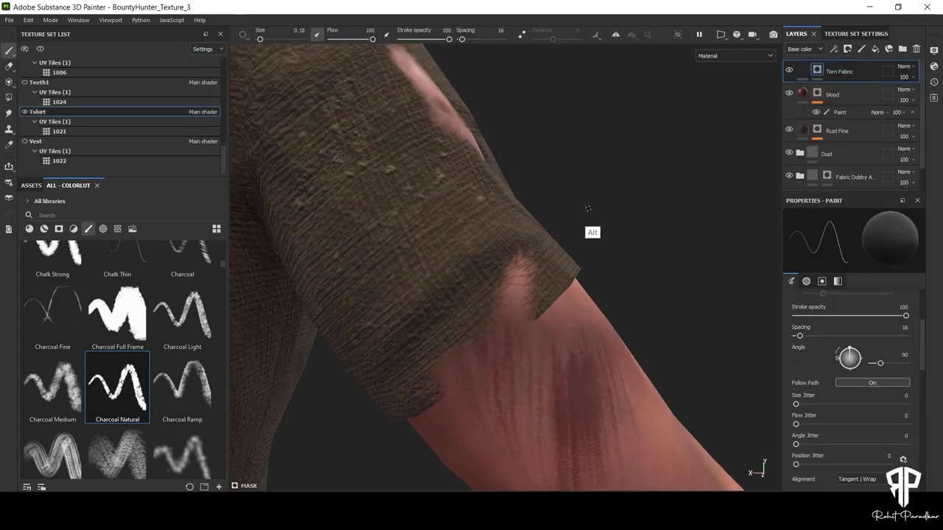
pyautogui.keyDown('alt'); pyautogui.moveTo(440, 355); pyautogui.dragTo(449, 325); pyautogui.keyUp('alt')
pyautogui.keyDown('alt'); pyautogui.moveTo(563, 265); pyautogui.dragTo(478, 150); pyautogui.keyUp('alt')
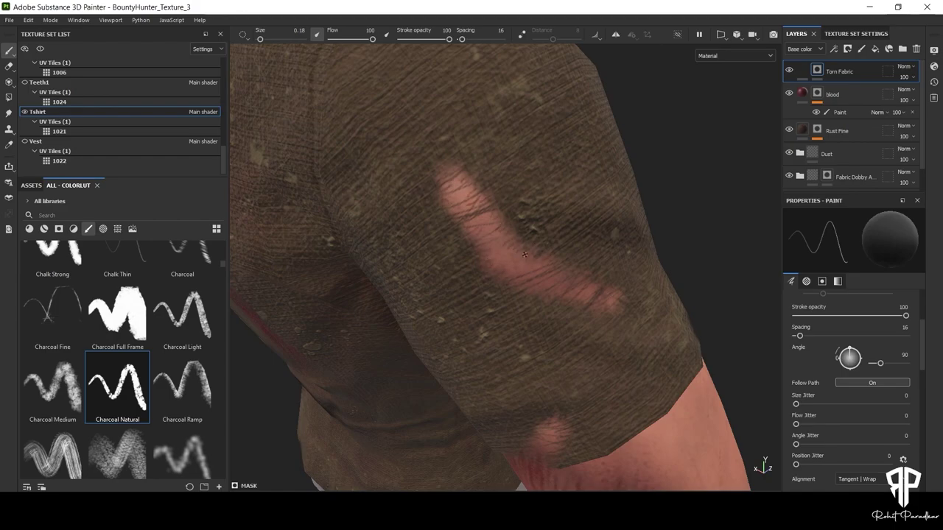
# Draw loose connecting threads across the hem tear in the front of the red cloth cuff.
pyautogui.keyDown('alt'); pyautogui.moveTo(538, 254); pyautogui.dragTo(567, 235); pyautogui.keyUp('alt')
pyautogui.scroll(-6, 549, 237)
pyautogui.scroll(6, 567, 236)
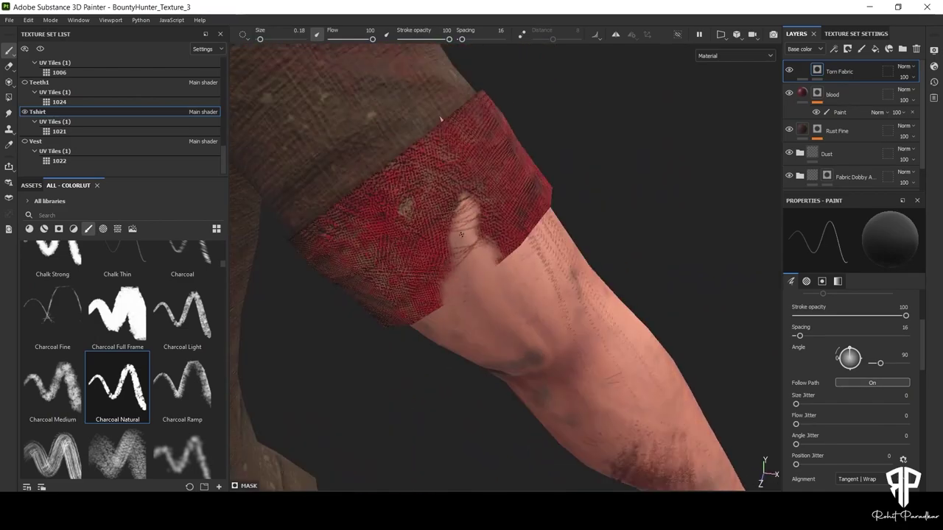
pyautogui.keyDown('alt'); pyautogui.moveTo(440, 118); pyautogui.dragTo(443, 283); pyautogui.keyUp('alt')
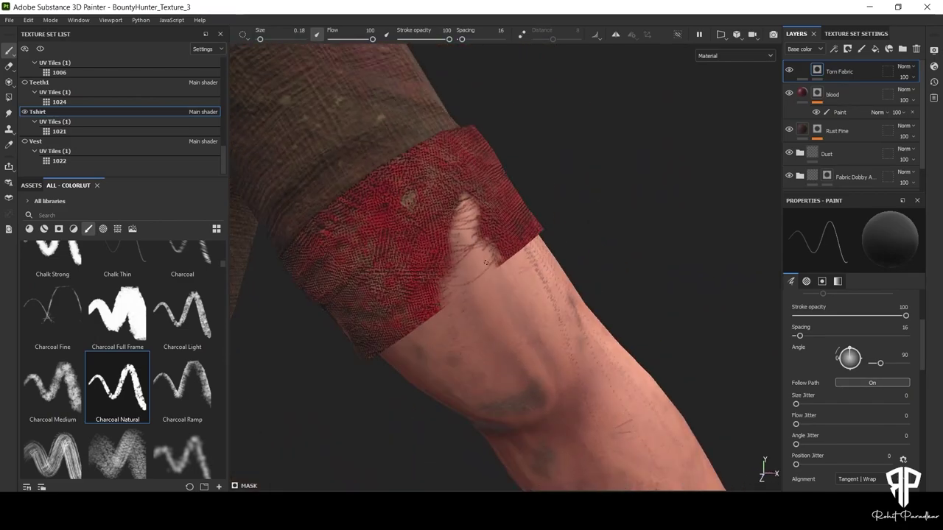
# Paint fine threads across the diagonal tear in the back of the red cloth cuff.
pyautogui.keyDown('alt'); pyautogui.moveTo(505, 227); pyautogui.dragTo(634, 243); pyautogui.keyUp('alt')
pyautogui.moveTo(664, 398); pyautogui.dragTo(569, 242)
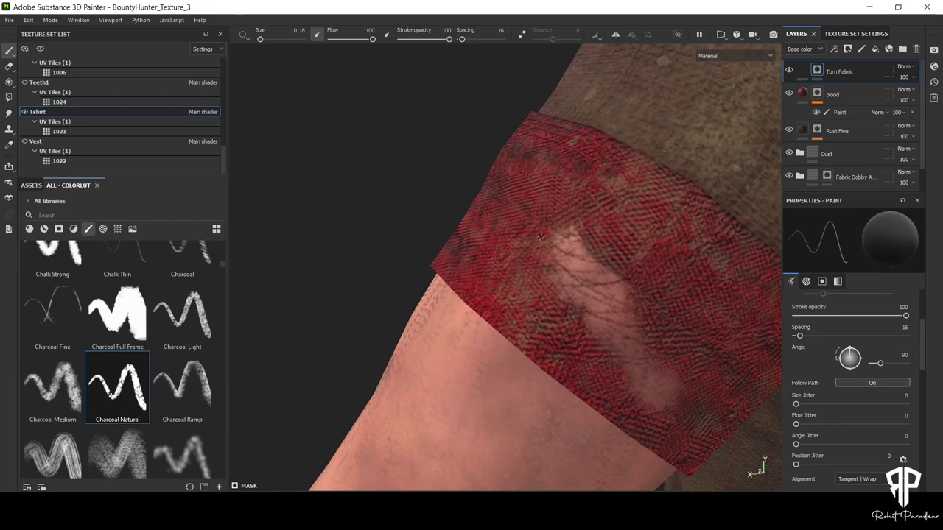
pyautogui.scroll(-3, 650, 366)
pyautogui.keyDown('alt'); pyautogui.moveTo(641, 324); pyautogui.dragTo(551, 253); pyautogui.keyUp('alt')
pyautogui.scroll(-5, 562, 284)
pyautogui.keyDown('alt'); pyautogui.moveTo(562, 284); pyautogui.dragTo(560, 258); pyautogui.keyUp('alt')
pyautogui.scroll(5, 508, 258)
pyautogui.moveTo(482, 316); pyautogui.dragTo(507, 254)
pyautogui.scroll(-5, 462, 307)
pyautogui.keyDown('alt'); pyautogui.moveTo(463, 307); pyautogui.dragTo(368, 316); pyautogui.keyUp('alt')
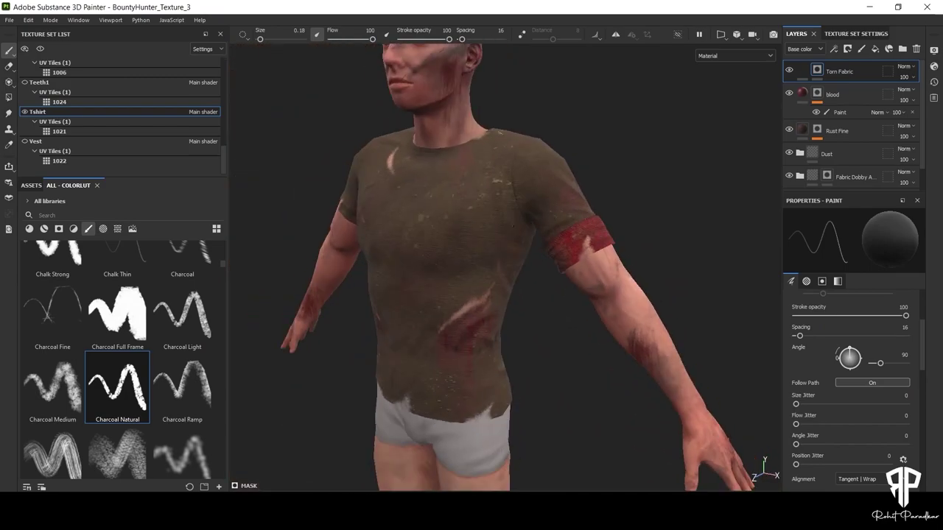
# Drip blood around the hem tear at the back of the right sleeve with the Leaks particle brush on the blood layer's mask.
pyautogui.write('parti')
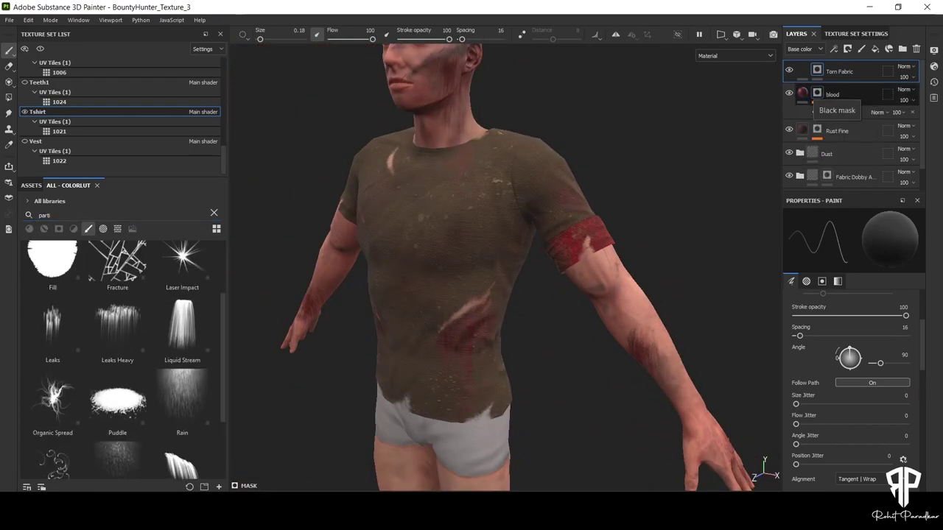
pyautogui.click(817, 94)
pyautogui.click(52, 329)
pyautogui.keyDown('alt'); pyautogui.moveTo(599, 270); pyautogui.dragTo(670, 297); pyautogui.keyUp('alt')
pyautogui.scroll(5, 556, 295)
pyautogui.click(536, 279)
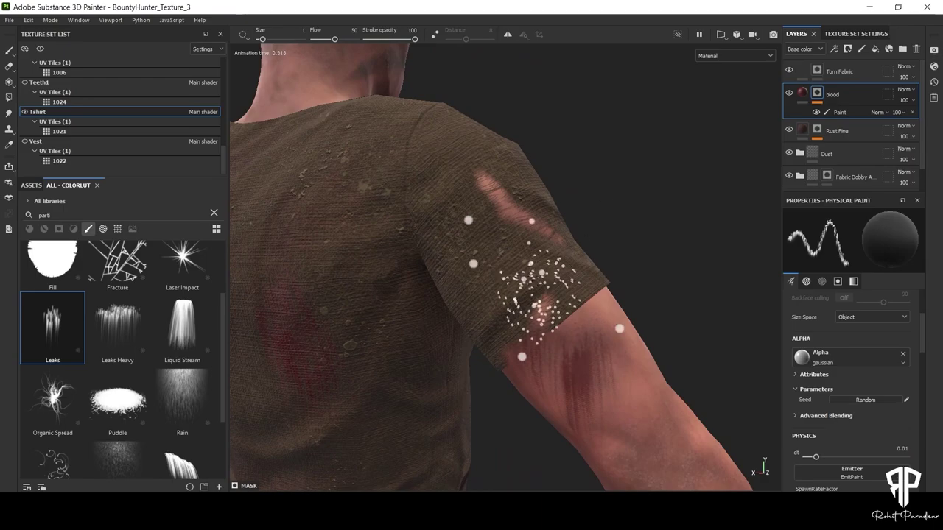
pyautogui.press('x')
pyautogui.click(532, 276)
pyautogui.scroll(-3, 646, 277)
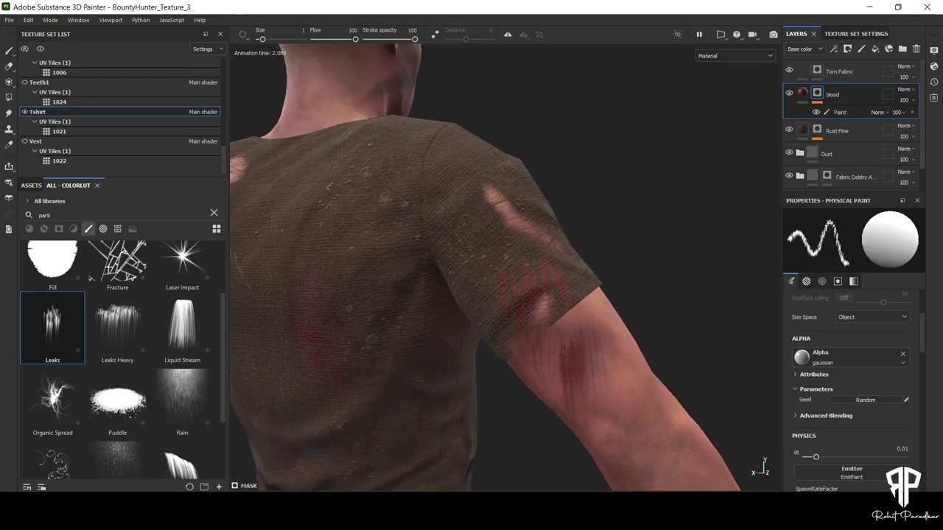
# Compare the skin with and without the Body texture set's Blood layer, leaving the layer shown.
pyautogui.keyDown('alt'); pyautogui.moveTo(648, 278); pyautogui.dragTo(578, 282); pyautogui.keyUp('alt')
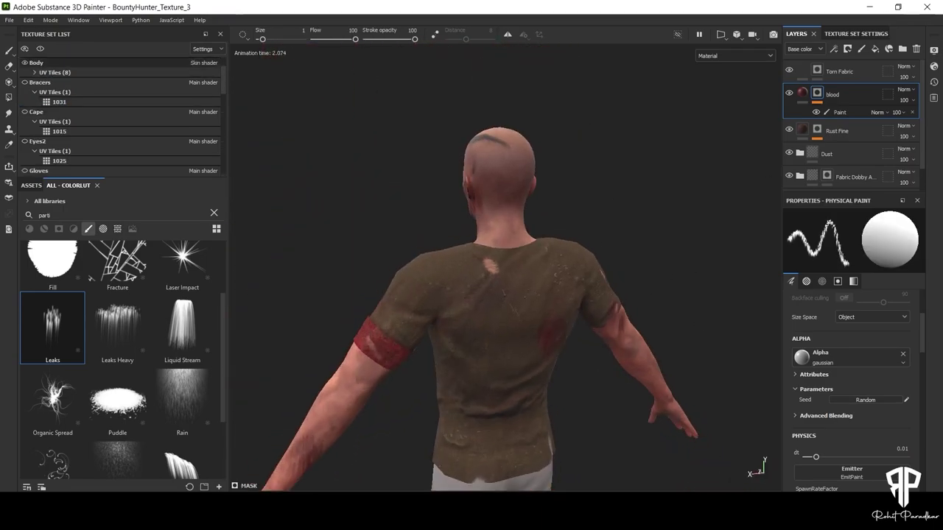
pyautogui.keyDown('alt'); pyautogui.moveTo(423, 239); pyautogui.dragTo(602, 233); pyautogui.keyUp('alt')
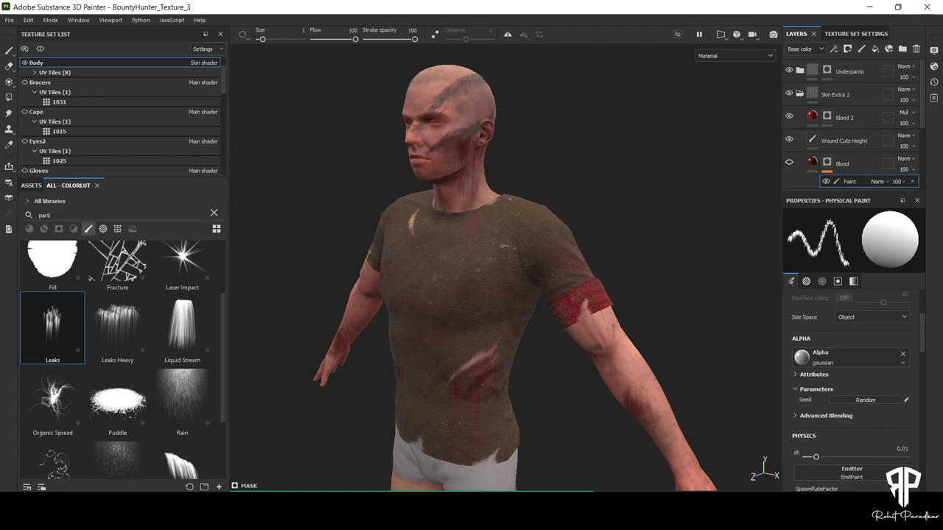
pyautogui.rightClick(789, 162)
pyautogui.click(789, 162)
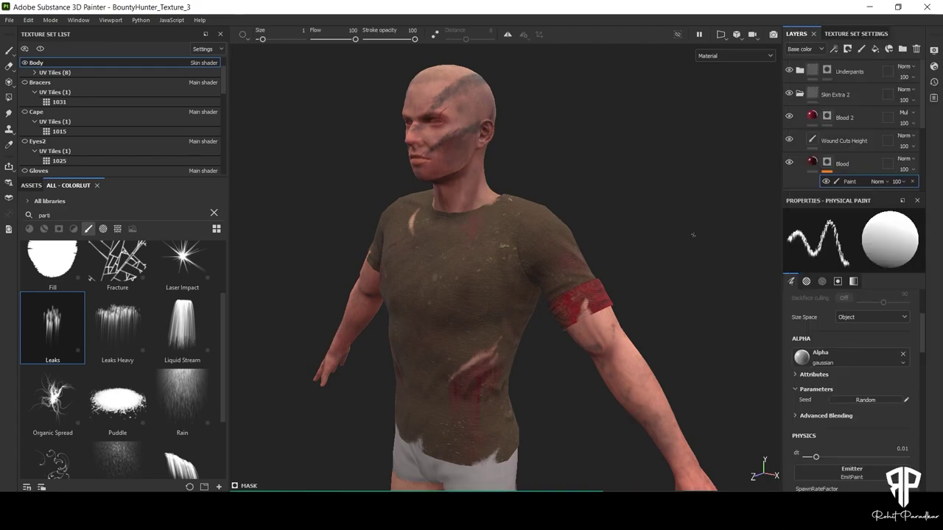
pyautogui.keyDown('alt'); pyautogui.moveTo(693, 235); pyautogui.dragTo(665, 301, button='right'); pyautogui.keyUp('alt')
pyautogui.keyDown('alt'); pyautogui.moveTo(665, 302); pyautogui.dragTo(670, 159, button='middle'); pyautogui.keyUp('alt')
pyautogui.scroll(-3, 553, 272)
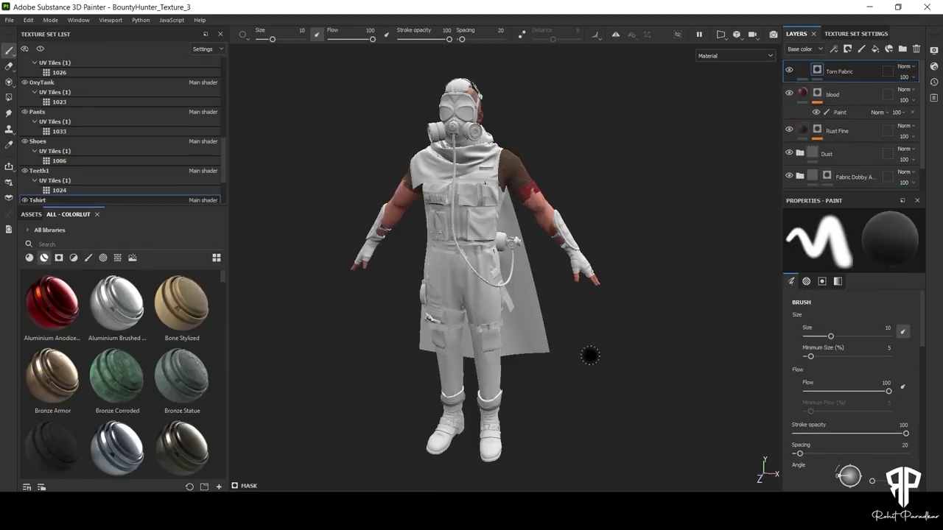
# Isolate the T-shirt and show the Pants texture set alongside it, framed in the view.
pyautogui.click(40, 48)
pyautogui.scroll(-2, 44, 133)
pyautogui.scroll(1, 29, 96)
pyautogui.click(24, 82)
pyautogui.scroll(4, 464, 265)
pyautogui.press('f')
# Find the Fabric WOODLAND Dirty smart material and apply it to the pants.
pyautogui.scroll(-7, 182, 304)
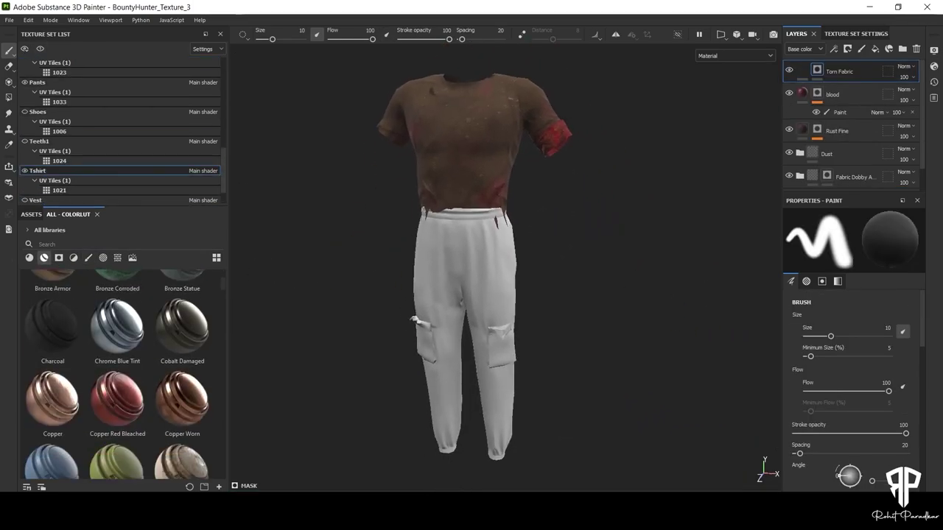
pyautogui.scroll(-1, 148, 368)
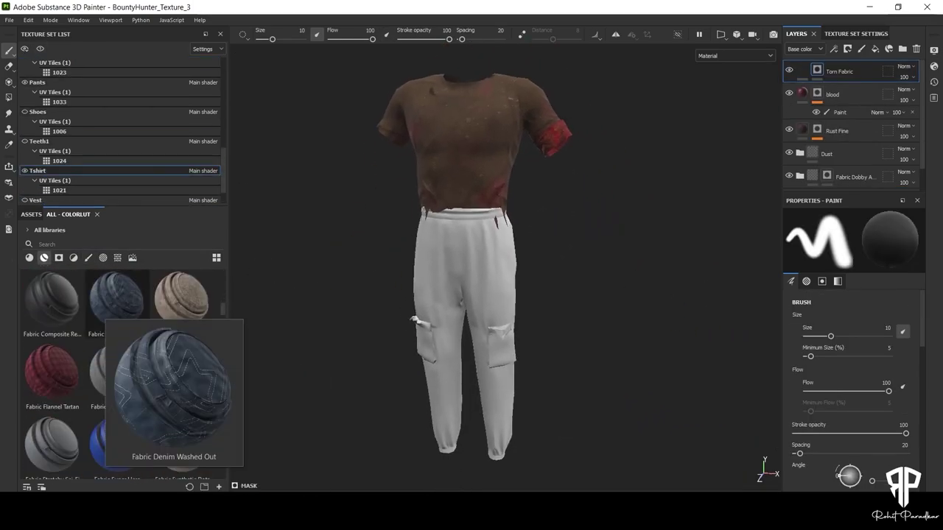
pyautogui.scroll(-6, 176, 346)
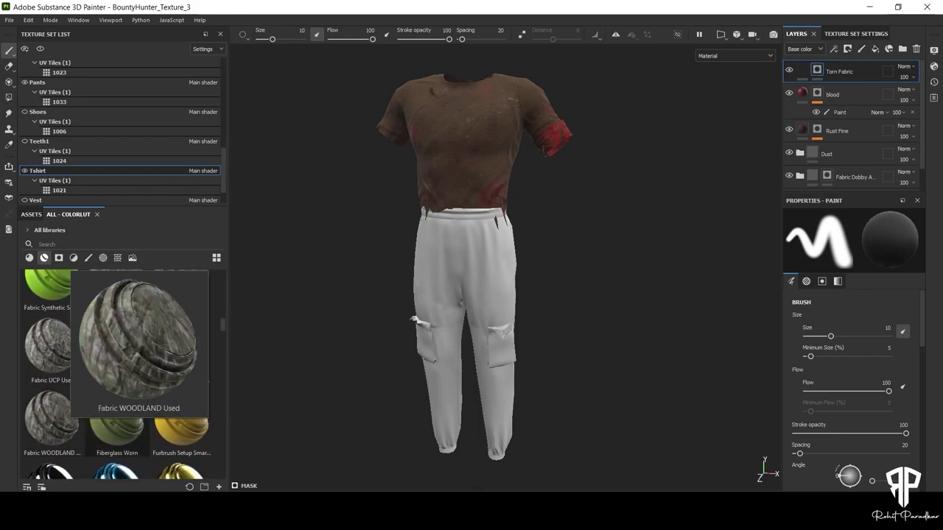
pyautogui.moveTo(180, 346); pyautogui.dragTo(464, 317)
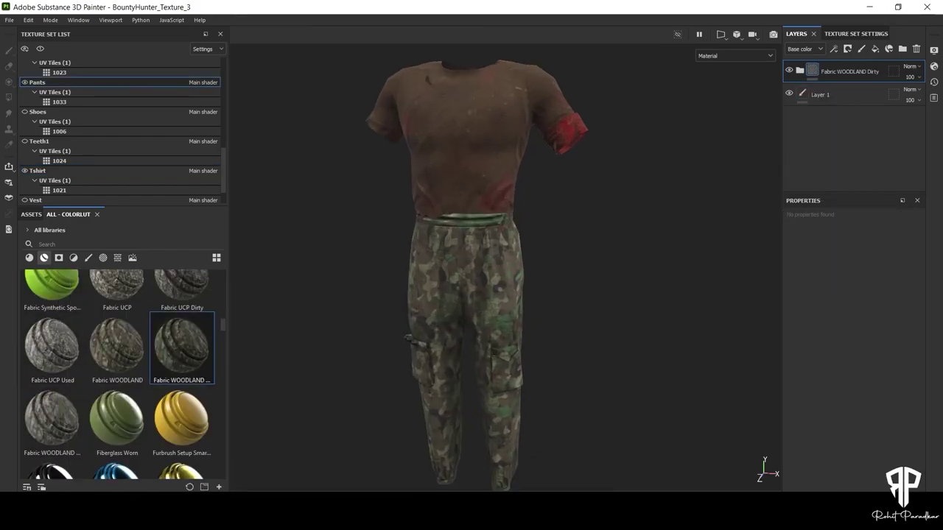
# Select the Fabric WOODLAND fill inside the pants' material folder and hide the T-shirt.
pyautogui.scroll(3, 475, 306)
pyautogui.click(800, 71)
pyautogui.click(844, 141)
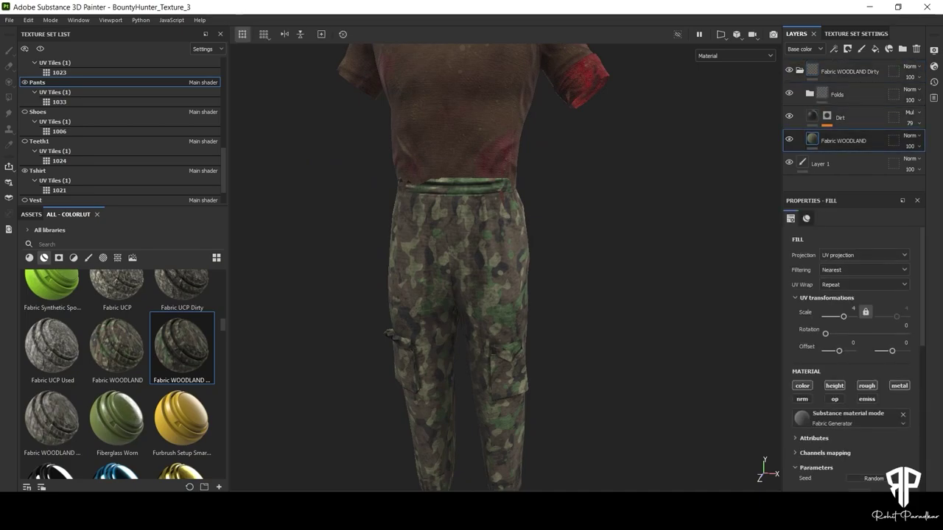
pyautogui.scroll(-3, 854, 368)
pyautogui.click(858, 374)
pyautogui.click(25, 171)
pyautogui.click(856, 34)
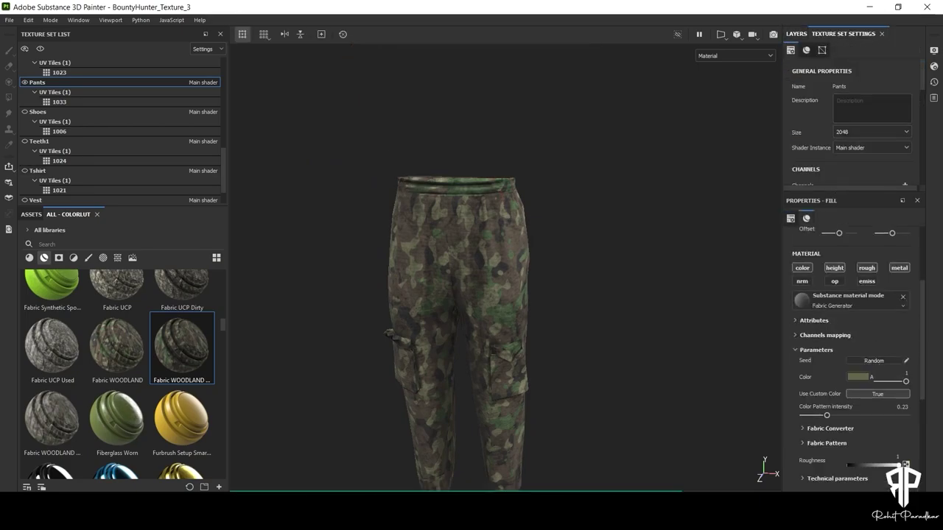
pyautogui.click(796, 34)
# Mute the Pattern WOODLAND camouflage colors to dull brown, grayish olive and khaki.
pyautogui.scroll(-5, 853, 354)
pyautogui.click(853, 387)
pyautogui.click(853, 407)
pyautogui.moveTo(821, 342)
pyautogui.mouseDown()
pyautogui.moveTo(814, 354)
pyautogui.moveTo(813, 322)
pyautogui.moveTo(813, 351)
pyautogui.mouseUp()
pyautogui.click(923, 293)
pyautogui.moveTo(888, 360); pyautogui.dragTo(888, 369)
pyautogui.moveTo(812, 351); pyautogui.dragTo(888, 372)
pyautogui.moveTo(818, 359); pyautogui.dragTo(814, 351)
pyautogui.scroll(-4, 505, 268)
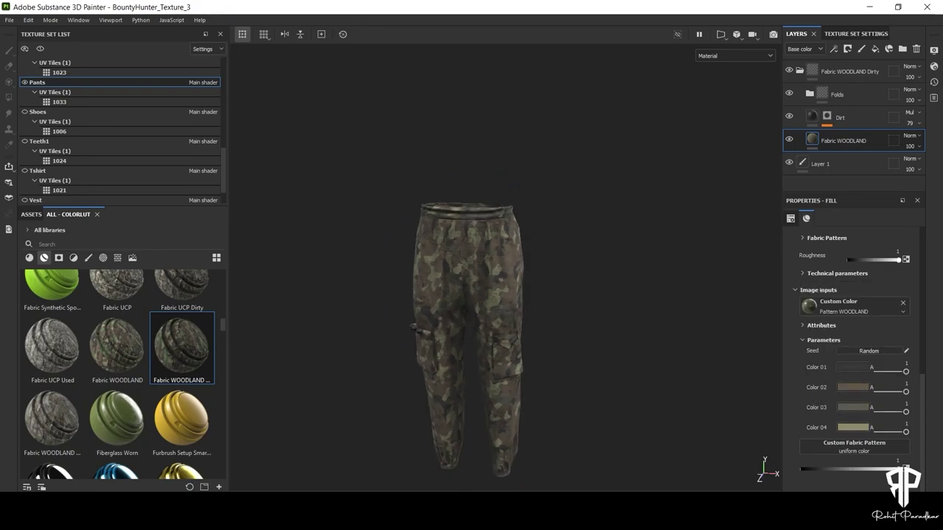
# Hide the Fabric WOODLAND Dirty group and add the Fabric Denim Base material above it on the pants.
pyautogui.keyDown('alt'); pyautogui.moveTo(471, 317); pyautogui.dragTo(490, 298); pyautogui.keyUp('alt')
pyautogui.keyDown('alt'); pyautogui.moveTo(479, 339); pyautogui.dragTo(486, 265, button='middle'); pyautogui.keyUp('alt')
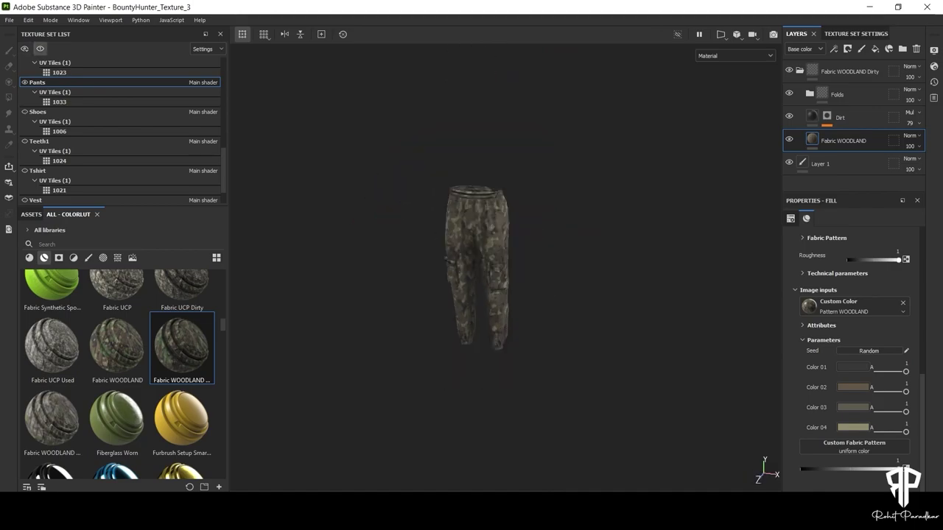
pyautogui.click(30, 258)
pyautogui.scroll(-15, 122, 374)
pyautogui.scroll(15, 122, 374)
pyautogui.scroll(-1, 118, 376)
pyautogui.moveTo(182, 310); pyautogui.dragTo(847, 72)
pyautogui.scroll(5, 471, 272)
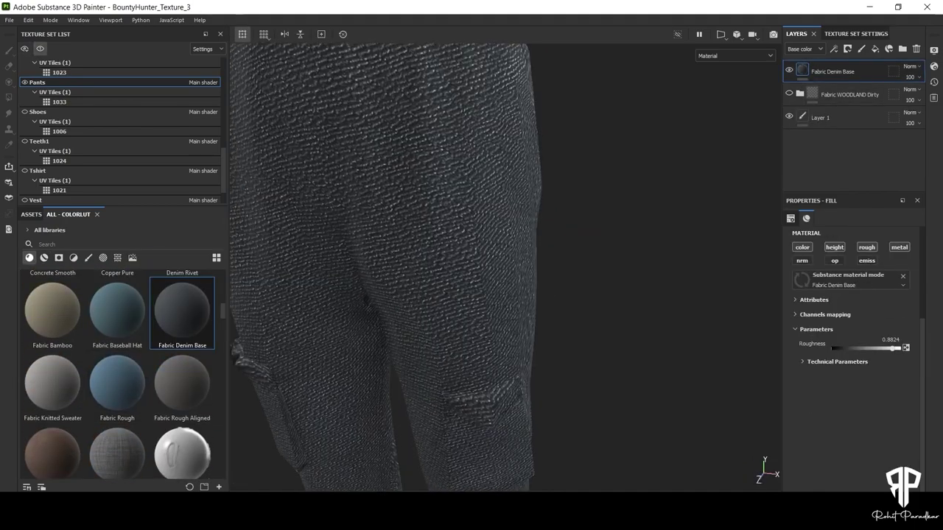
# Keep the Fabric Denim Base in UV projection after trying another projection, and set its UV scale to 10.08.
pyautogui.scroll(5, 855, 353)
pyautogui.moveTo(830, 318); pyautogui.dragTo(842, 318)
pyautogui.click(870, 255)
pyautogui.click(852, 284)
pyautogui.keyDown('alt'); pyautogui.moveTo(515, 273); pyautogui.dragTo(590, 272); pyautogui.keyUp('alt')
pyautogui.scroll(-4, 508, 272)
pyautogui.click(870, 254)
pyautogui.click(841, 277)
pyautogui.scroll(5, 508, 272)
pyautogui.moveTo(844, 316); pyautogui.dragTo(845, 316)
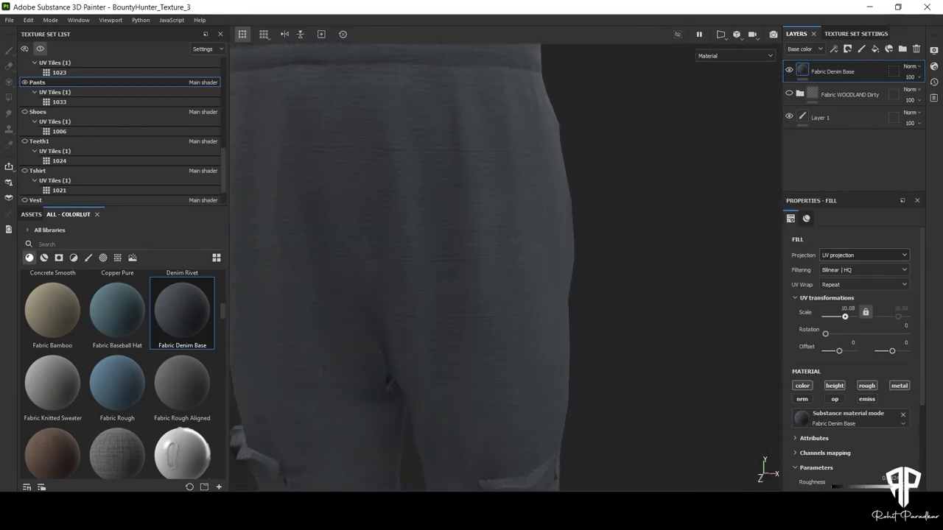
pyautogui.scroll(-5, 537, 236)
pyautogui.scroll(-3, 827, 364)
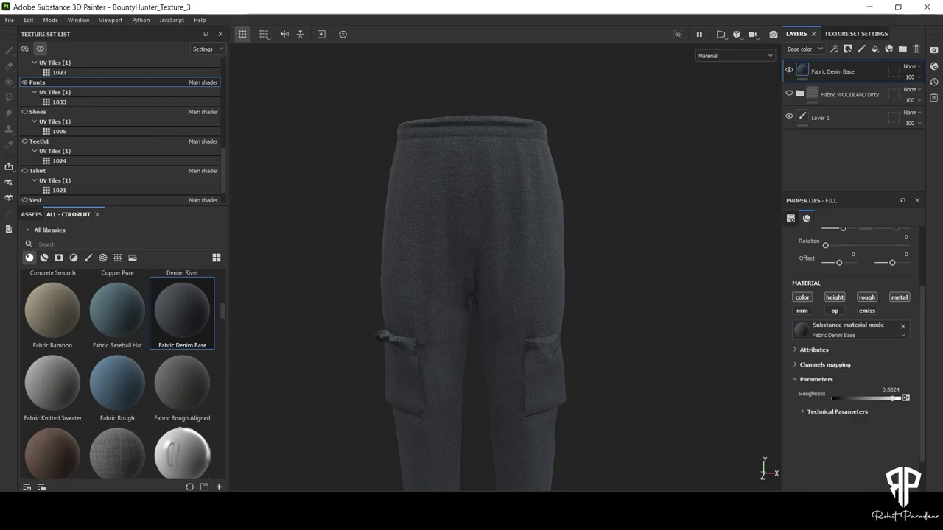
pyautogui.scroll(-1, 847, 332)
pyautogui.rightClick(803, 71)
pyautogui.click(825, 21)
pyautogui.rightClick(817, 71)
pyautogui.click(829, 391)
pyautogui.press('Delete')
pyautogui.rightClick(816, 72)
pyautogui.click(829, 378)
pyautogui.rightClick(817, 71)
pyautogui.click(831, 134)
pyautogui.rightClick(802, 71)
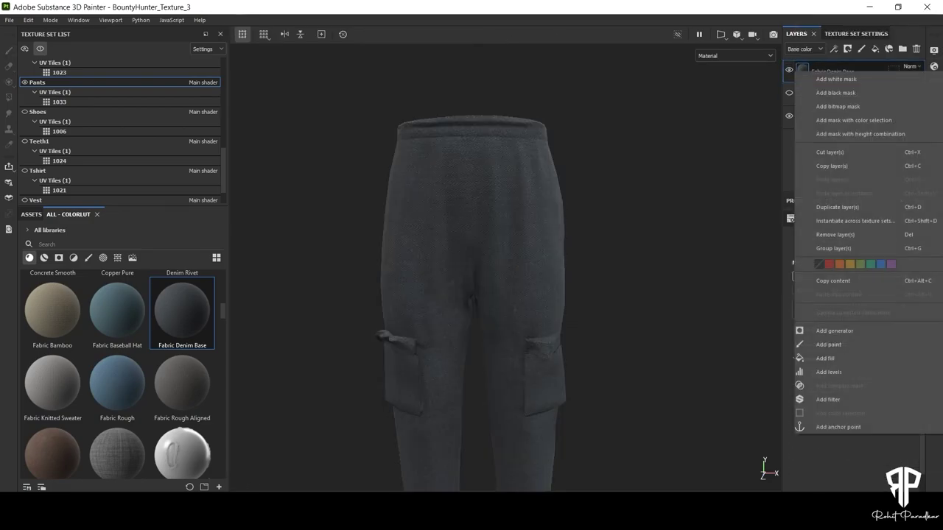
pyautogui.press('Escape')
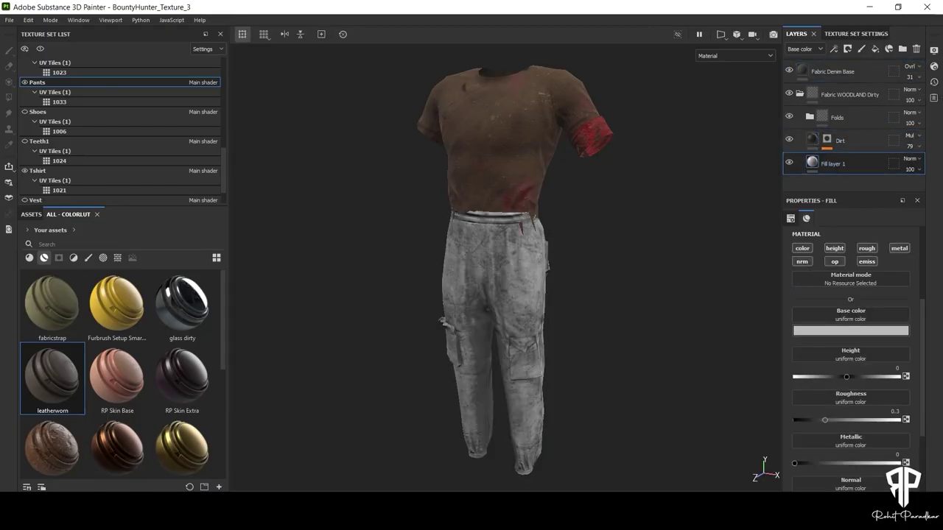
# Change the base color of the pants' Fill layer 1 to brown.
pyautogui.click(851, 331)
pyautogui.moveTo(847, 412); pyautogui.dragTo(834, 387)
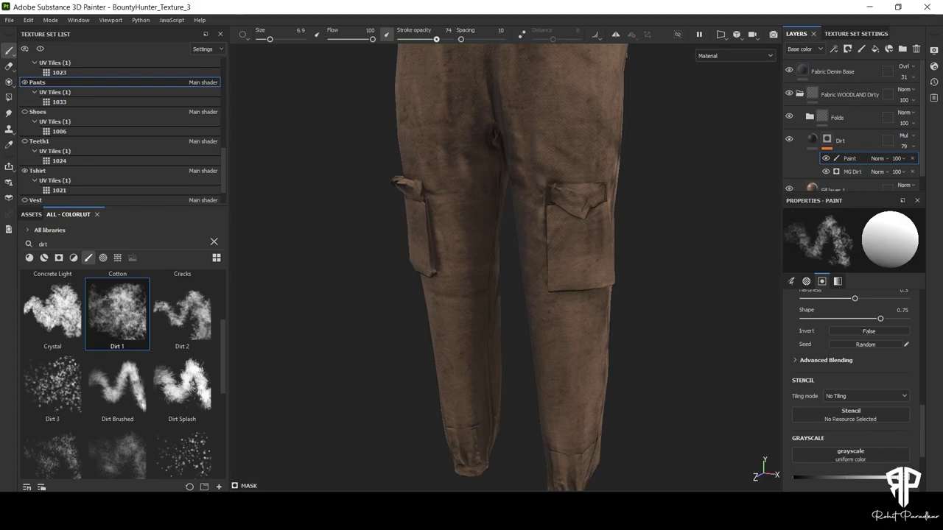
# Paint scattered dirt spots around the pants in the Dirt layer's mask, using a speckled dirt brush.
pyautogui.press('x')
pyautogui.moveTo(560, 346)
pyautogui.keyDown('alt'); pyautogui.mouseDown()
pyautogui.moveTo(389, 354)
pyautogui.moveTo(265, 342)
pyautogui.mouseUp(); pyautogui.keyUp('alt')
pyautogui.scroll(-4, 542, 337)
pyautogui.keyDown('alt'); pyautogui.moveTo(543, 336); pyautogui.dragTo(667, 265); pyautogui.keyUp('alt')
pyautogui.keyDown('alt'); pyautogui.moveTo(574, 272); pyautogui.dragTo(663, 273); pyautogui.keyUp('alt')
pyautogui.moveTo(670, 272)
pyautogui.keyDown('alt'); pyautogui.mouseDown(button='middle')
pyautogui.moveTo(681, 360)
pyautogui.moveTo(686, 257)
pyautogui.mouseUp(button='middle'); pyautogui.keyUp('alt')
pyautogui.press('x')
pyautogui.keyDown('alt'); pyautogui.moveTo(578, 332); pyautogui.dragTo(551, 358); pyautogui.keyUp('alt')
pyautogui.moveTo(464, 335)
pyautogui.keyDown('alt'); pyautogui.mouseDown()
pyautogui.moveTo(522, 341)
pyautogui.moveTo(584, 315)
pyautogui.moveTo(515, 280)
pyautogui.moveTo(637, 158)
pyautogui.moveTo(660, 200)
pyautogui.mouseUp(); pyautogui.keyUp('alt')
pyautogui.scroll(-2, 118, 368)
pyautogui.click(182, 330)
pyautogui.moveTo(543, 242)
pyautogui.keyDown('alt'); pyautogui.mouseDown()
pyautogui.moveTo(415, 337)
pyautogui.moveTo(604, 333)
pyautogui.moveTo(478, 346)
pyautogui.moveTo(567, 324)
pyautogui.mouseUp(); pyautogui.keyUp('alt')
# Search the materials for "rus", load Rust Coarse into the brush's grayscale, and collapse the Fabric WOODLAND Dirty folder.
pyautogui.click(29, 257)
pyautogui.click(213, 242)
pyautogui.click(110, 244)
pyautogui.write('rus')
pyautogui.click(182, 368)
pyautogui.click(799, 94)
# Enable the normal channel on the Fabric Denim Base layer and set its roughness to 0.8936.
pyautogui.scroll(5, 456, 172)
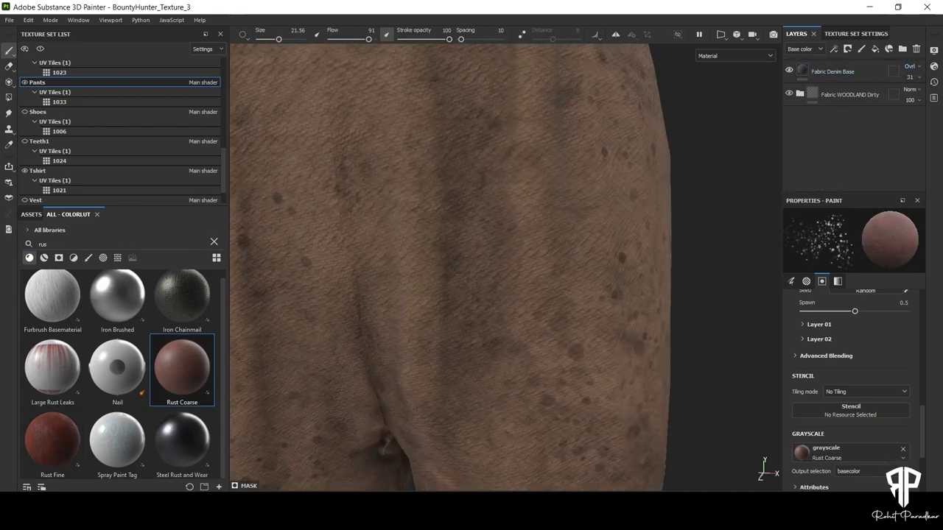
pyautogui.click(832, 71)
pyautogui.click(802, 248)
pyautogui.click(802, 249)
pyautogui.click(802, 262)
pyautogui.scroll(-5, 434, 192)
pyautogui.scroll(4, 442, 191)
pyautogui.moveTo(892, 350); pyautogui.dragTo(893, 350)
pyautogui.scroll(2, 802, 261)
pyautogui.scroll(-2, 449, 235)
# Try rotating the Fabric Denim Base texture and return its rotation to 0.
pyautogui.moveTo(825, 285); pyautogui.dragTo(850, 285)
pyautogui.scroll(-2, 464, 249)
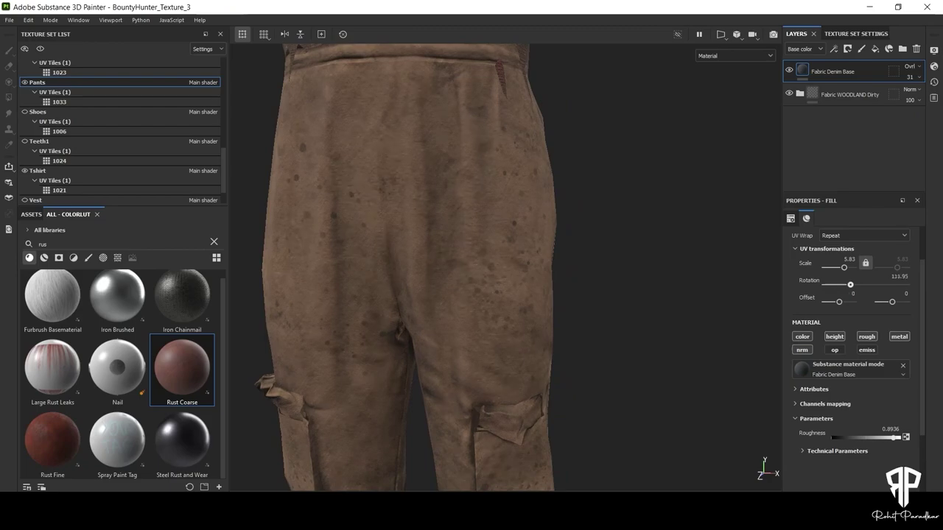
pyautogui.scroll(-3, 441, 250)
pyautogui.keyDown('alt'); pyautogui.moveTo(501, 258); pyautogui.dragTo(442, 258); pyautogui.keyUp('alt')
pyautogui.moveTo(839, 285); pyautogui.dragTo(825, 285)
pyautogui.scroll(-3, 457, 258)
pyautogui.keyDown('alt'); pyautogui.moveTo(516, 258); pyautogui.dragTo(442, 258); pyautogui.keyUp('alt')
pyautogui.scroll(8, 508, 250)
pyautogui.scroll(-4, 508, 258)
# Examine the pants' mesh maps, including ambient occlusion and curvature, on the model and its UV layout side by side.
pyautogui.press('F1')
pyautogui.scroll(-3, 649, 266)
pyautogui.keyDown('alt'); pyautogui.moveTo(729, 335); pyautogui.dragTo(593, 335, button='middle'); pyautogui.keyUp('alt')
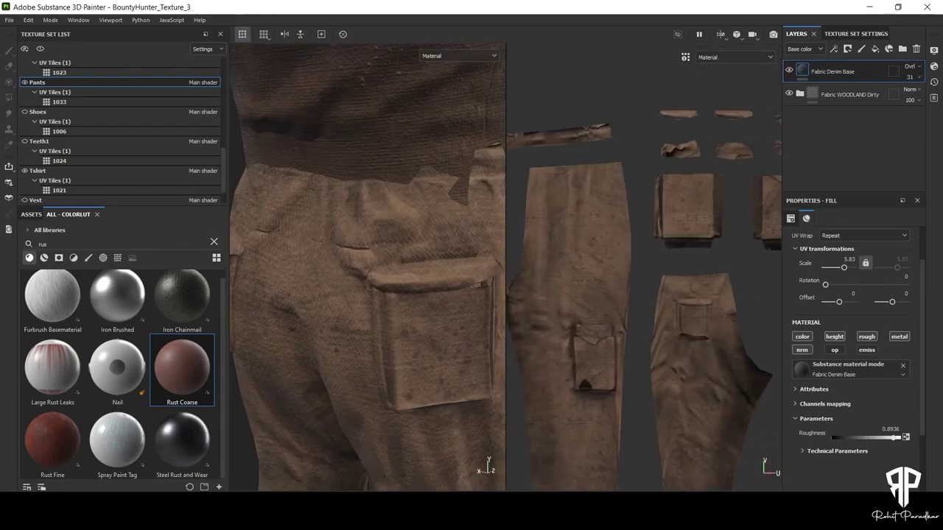
pyautogui.scroll(-4, 648, 280)
pyautogui.press('c')
pyautogui.press('c')
pyautogui.press('c')
pyautogui.press('c')
pyautogui.press('c')
pyautogui.press('c')
pyautogui.press('c')
pyautogui.press('c')
pyautogui.press('c')
pyautogui.press('c')
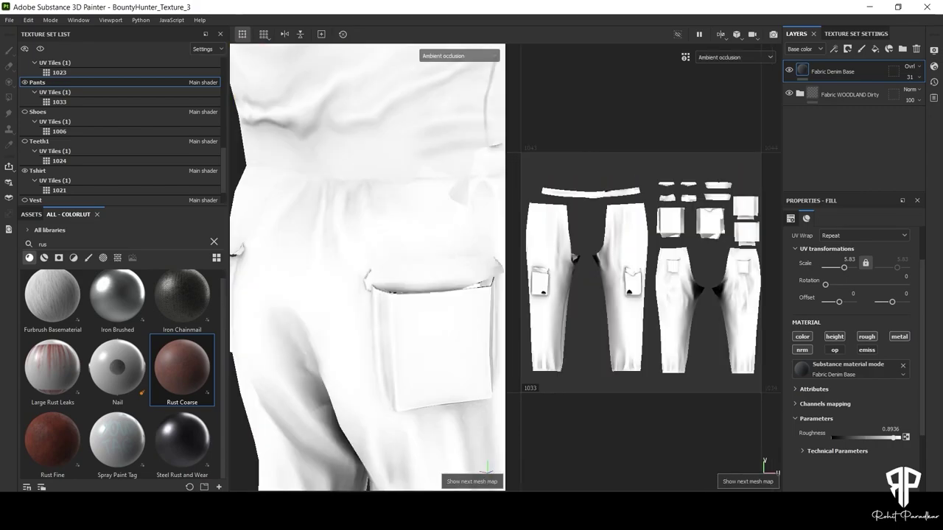
pyautogui.scroll(-3, 361, 287)
pyautogui.press('b')
pyautogui.scroll(8, 541, 357)
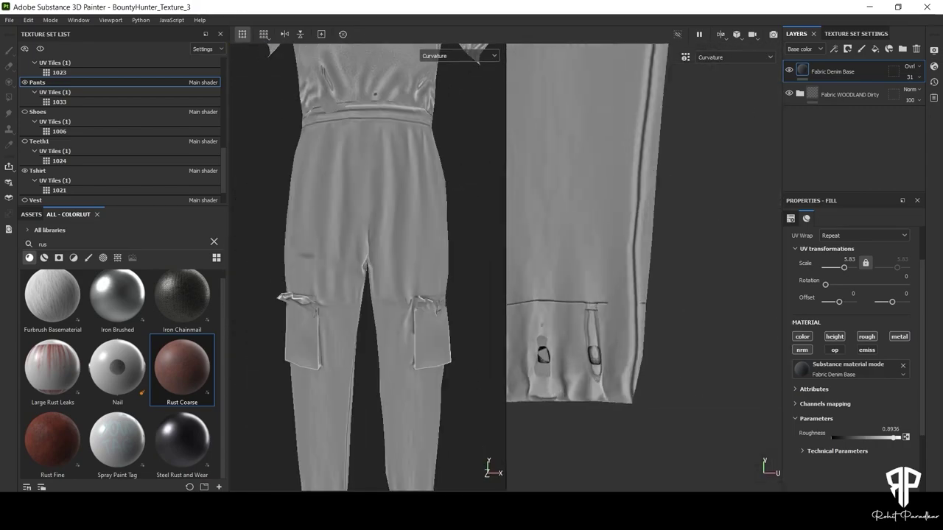
pyautogui.scroll(-5, 541, 358)
pyautogui.press('b')
pyautogui.press('m')
pyautogui.scroll(-3, 361, 266)
pyautogui.keyDown('alt'); pyautogui.moveTo(361, 199); pyautogui.dragTo(361, 331, button='middle'); pyautogui.keyUp('alt')
pyautogui.scroll(5, 361, 265)
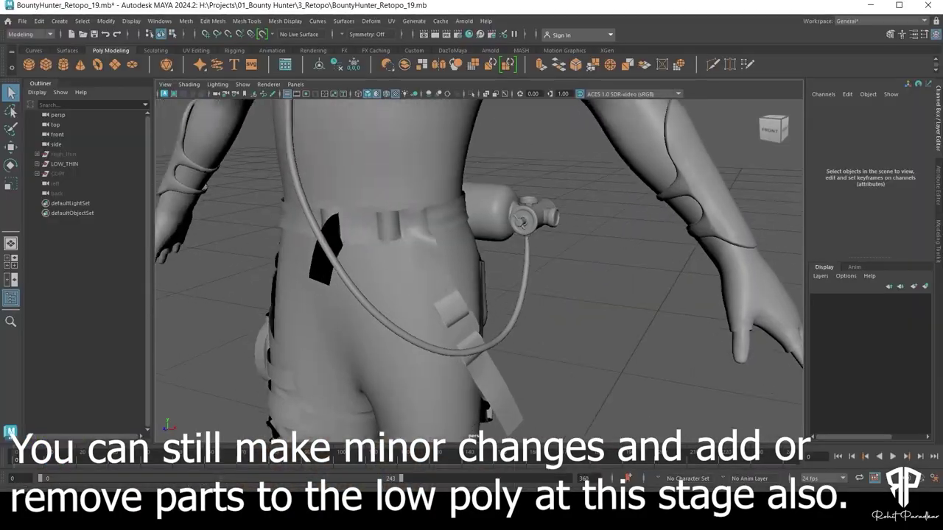
# Switch to Maya, adjust the vertices along the lower hem of Tshirt_LOW, and hide Gloves_LOW.
pyautogui.rightClick(479, 224)
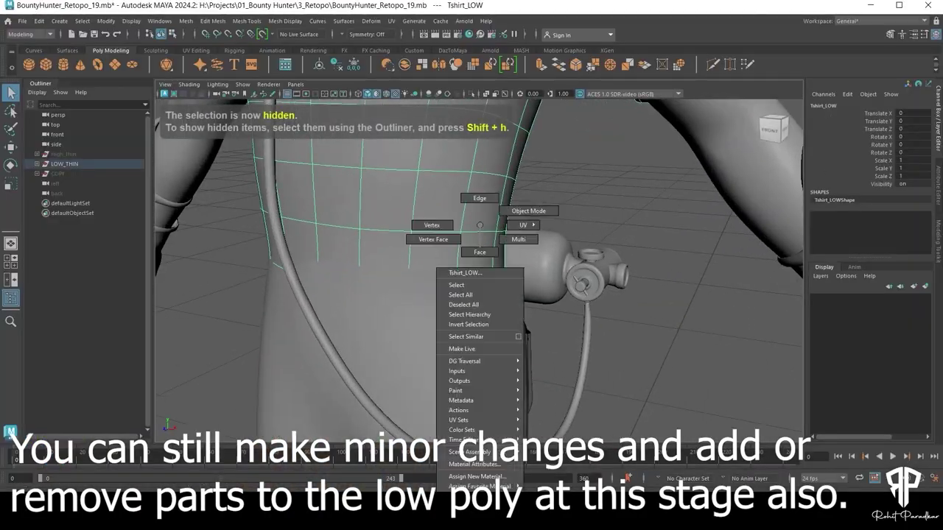
pyautogui.moveTo(480, 225); pyautogui.dragTo(432, 226, button='right')
pyautogui.click(492, 284)
pyautogui.press('w')
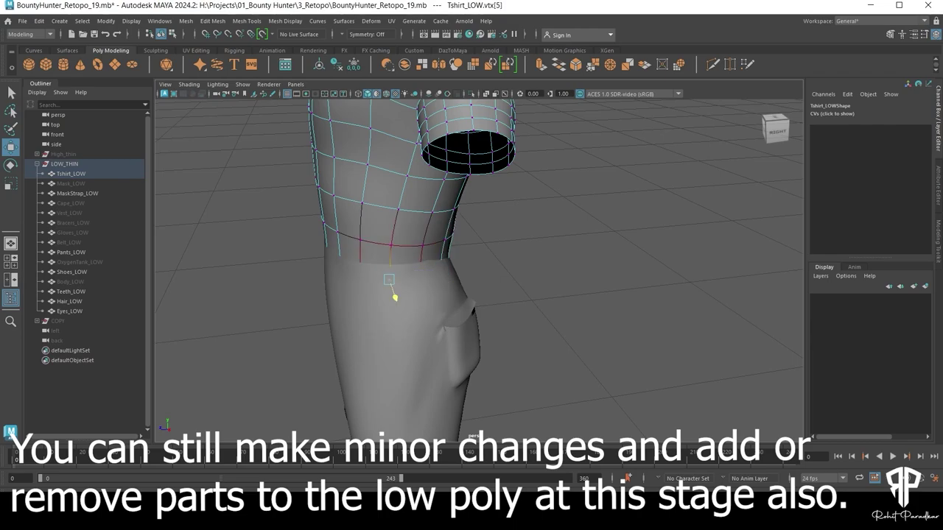
pyautogui.click(564, 242)
pyautogui.click(545, 316)
pyautogui.click(496, 364)
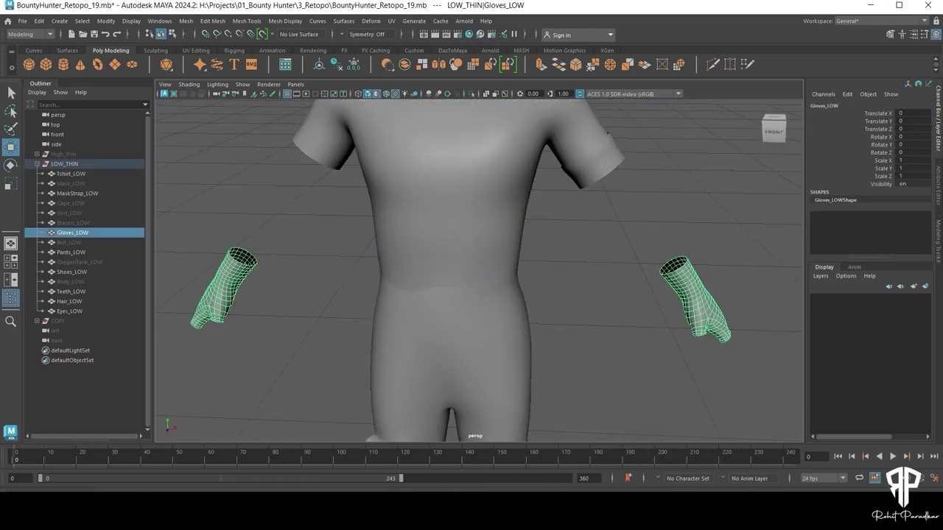
pyautogui.hotkey('ctrl', 'h')
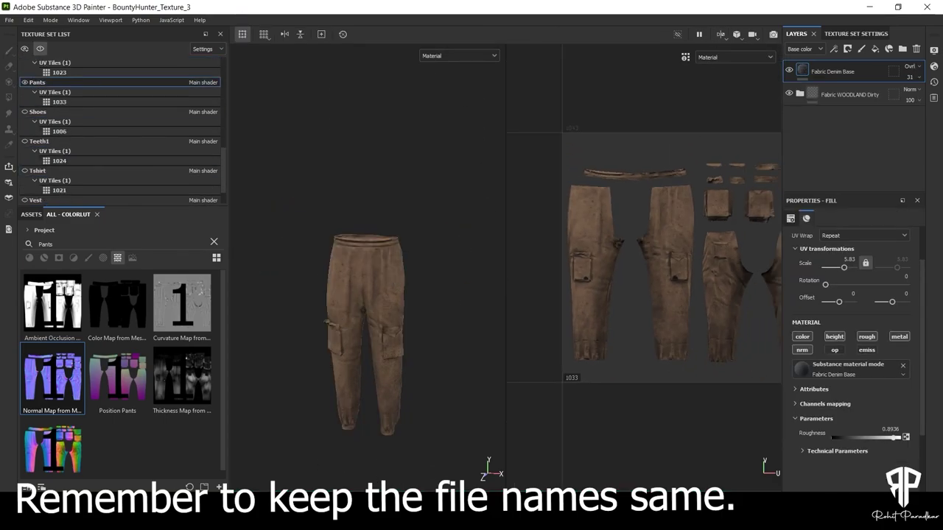
# Switch to Substance 3D Painter, inspect the pants, and change the visibility of the T-shirt and two other texture sets.
pyautogui.scroll(5, 369, 265)
pyautogui.scroll(-5, 368, 265)
pyautogui.moveTo(353, 280)
pyautogui.keyDown('alt'); pyautogui.mouseDown()
pyautogui.moveTo(398, 257)
pyautogui.moveTo(338, 273)
pyautogui.mouseUp(); pyautogui.keyUp('alt')
pyautogui.scroll(-3, 117, 133)
pyautogui.click(25, 170)
pyautogui.scroll(5, 369, 265)
pyautogui.scroll(-5, 368, 265)
pyautogui.scroll(10, 118, 133)
pyautogui.click(25, 62)
pyautogui.click(24, 92)
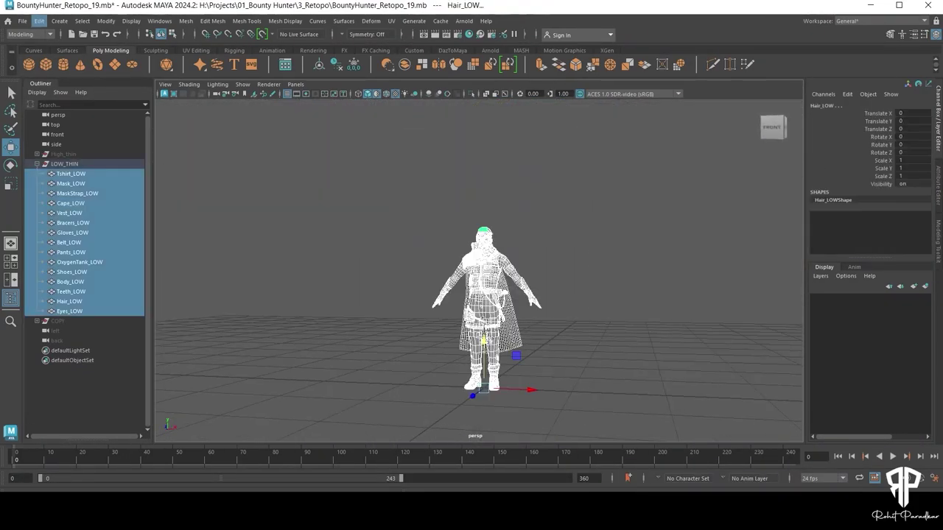
pyautogui.click(23, 20)
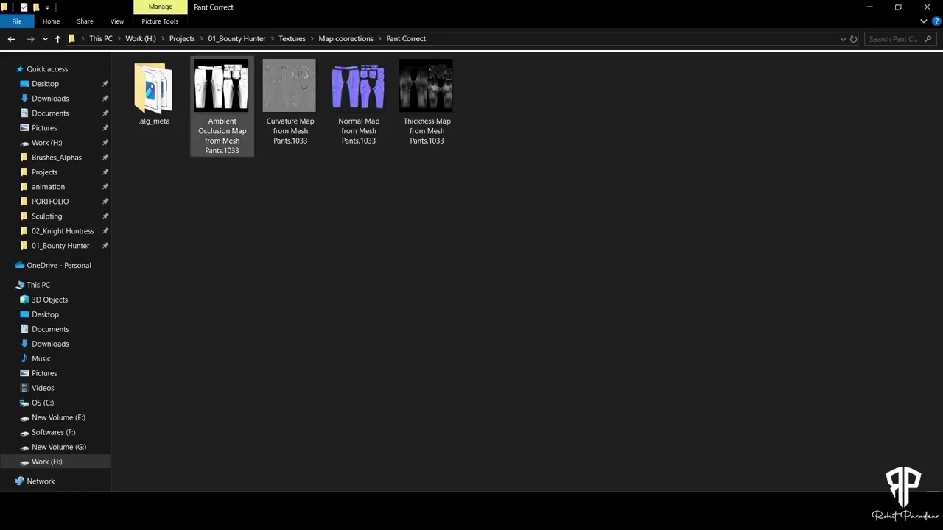
# Open the pants' ambient occlusion, curvature, normal and thickness maps from the Pant Correct folder in Photoshop.
pyautogui.rightClick(224, 93)
pyautogui.click(579, 364)
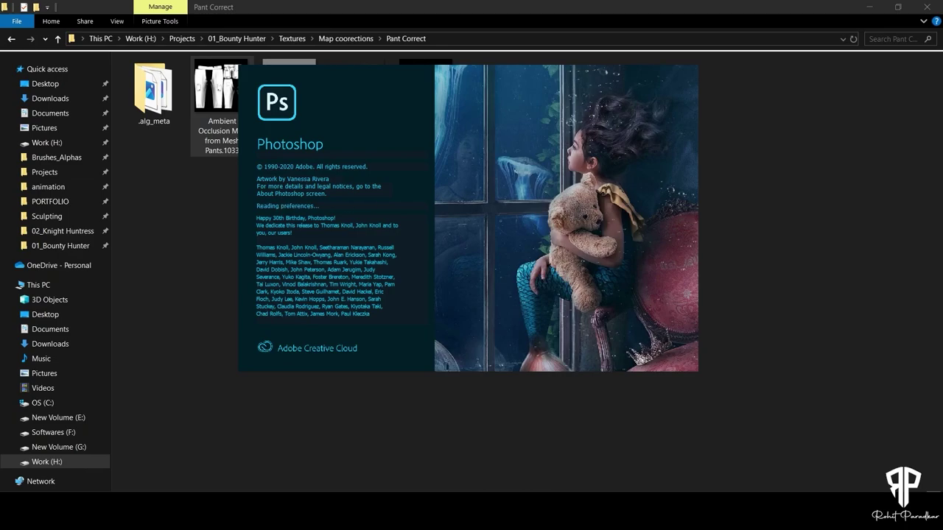
pyautogui.moveTo(427, 88); pyautogui.dragTo(527, 459)
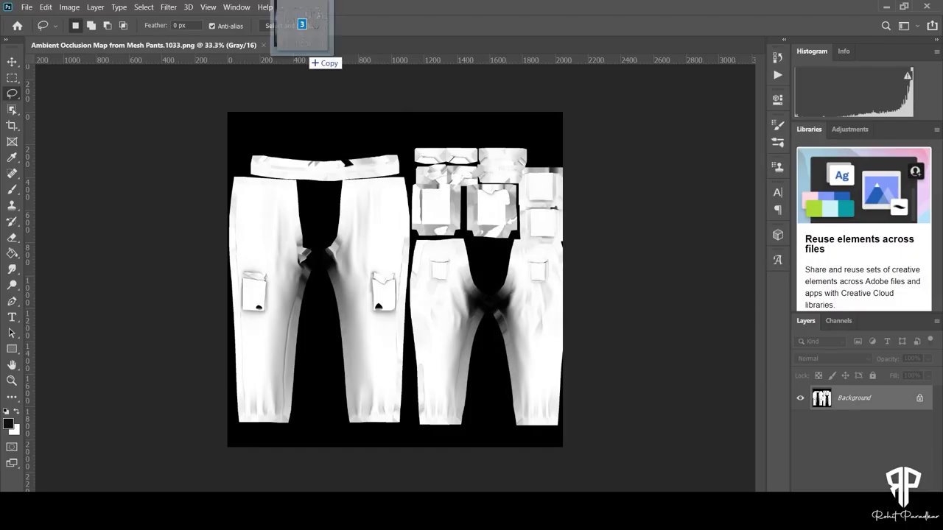
pyautogui.moveTo(302, 25); pyautogui.dragTo(291, 310)
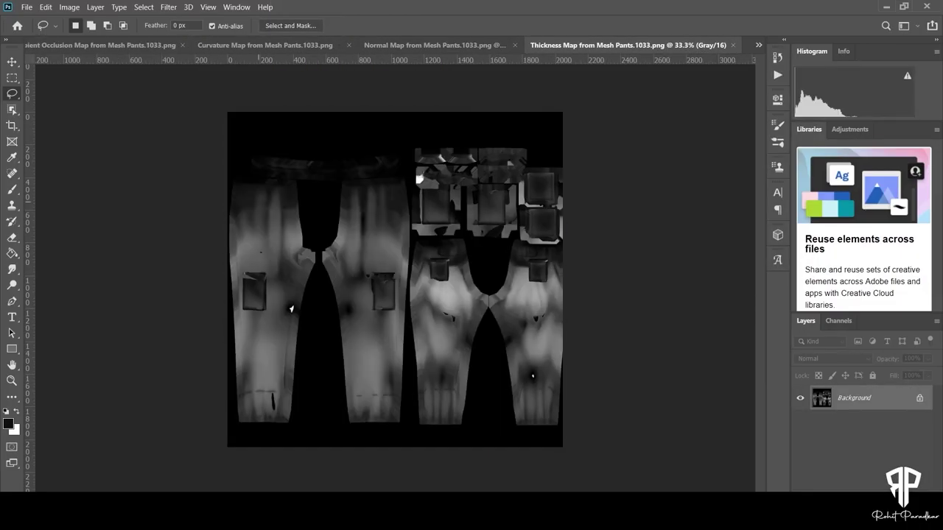
# Cover the artifacts on and beside the first front panel's cargo pocket in the thickness map with copied lasso patches.
pyautogui.keyDown('alt'); pyautogui.scroll(4, 258, 253); pyautogui.keyUp('alt')
pyautogui.moveTo(140, 274); pyautogui.dragTo(141, 277)
pyautogui.press('Return')
pyautogui.hotkey('ctrl', 'e')
pyautogui.hotkey('ctrl', 'd')
pyautogui.moveTo(321, 442); pyautogui.dragTo(342, 265)
pyautogui.moveTo(342, 365); pyautogui.dragTo(353, 266)
pyautogui.moveTo(380, 308); pyautogui.dragTo(382, 311)
pyautogui.press('Return')
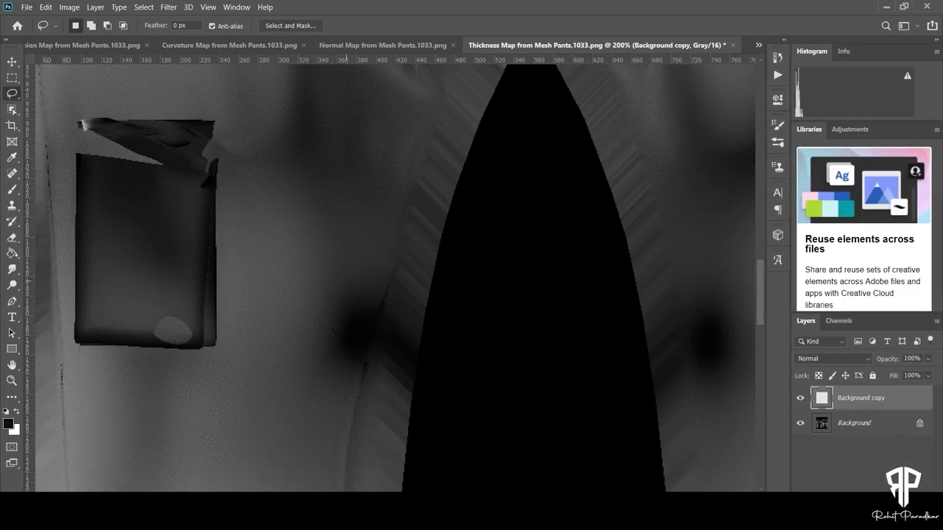
pyautogui.moveTo(194, 342); pyautogui.dragTo(177, 313)
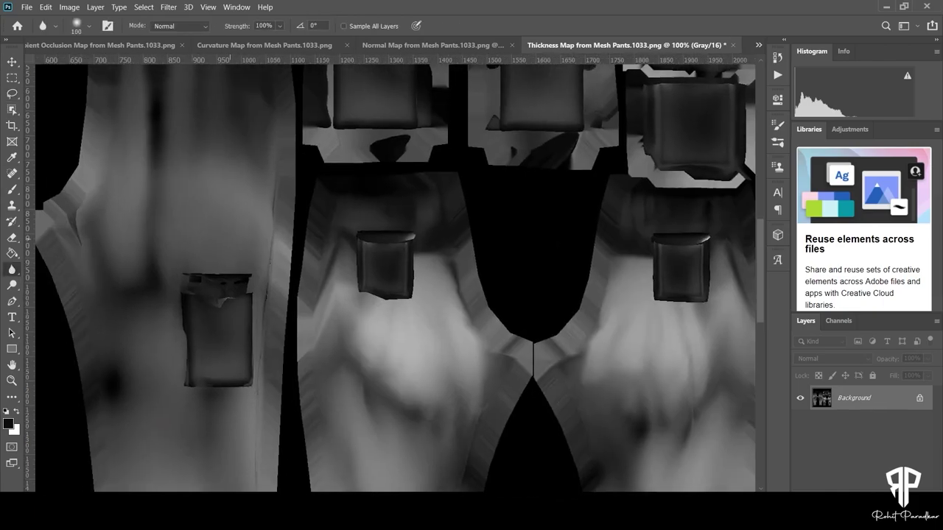
# Make a Magic Wand selection with tolerance 32 around the pants pieces in the thickness map to isolate their edges.
pyautogui.keyDown('alt'); pyautogui.scroll(3, 278, 221); pyautogui.keyUp('alt')
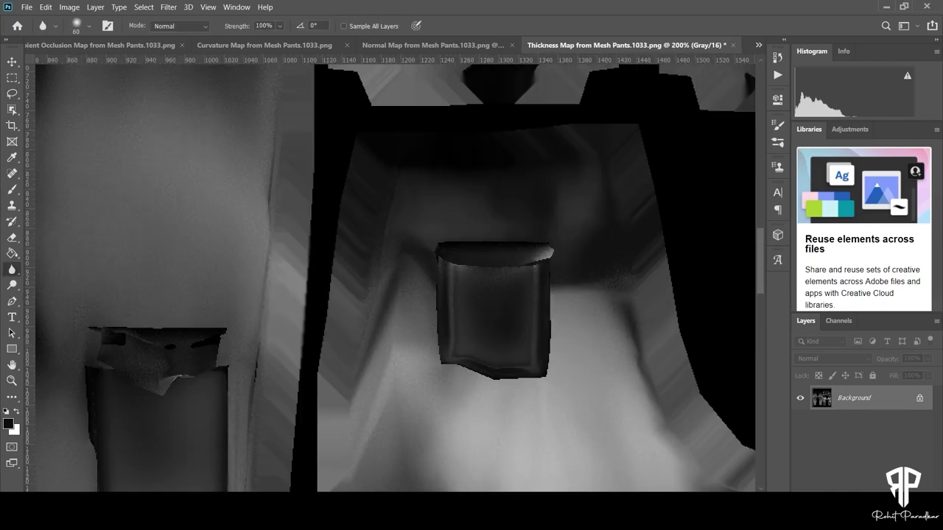
pyautogui.hotkey('ctrl', '-')
pyautogui.hotkey('ctrl', '-')
pyautogui.click(11, 79)
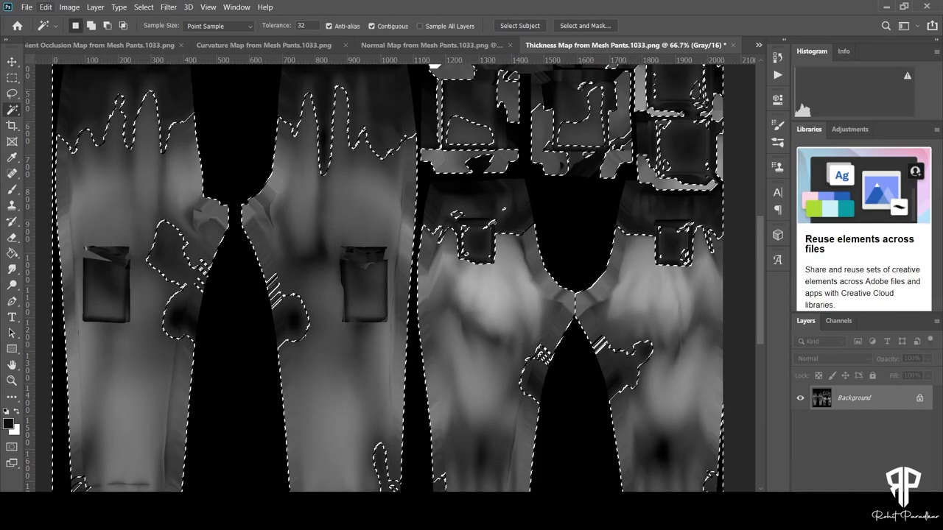
pyautogui.click(46, 6)
pyautogui.click(63, 211)
pyautogui.press('Return')
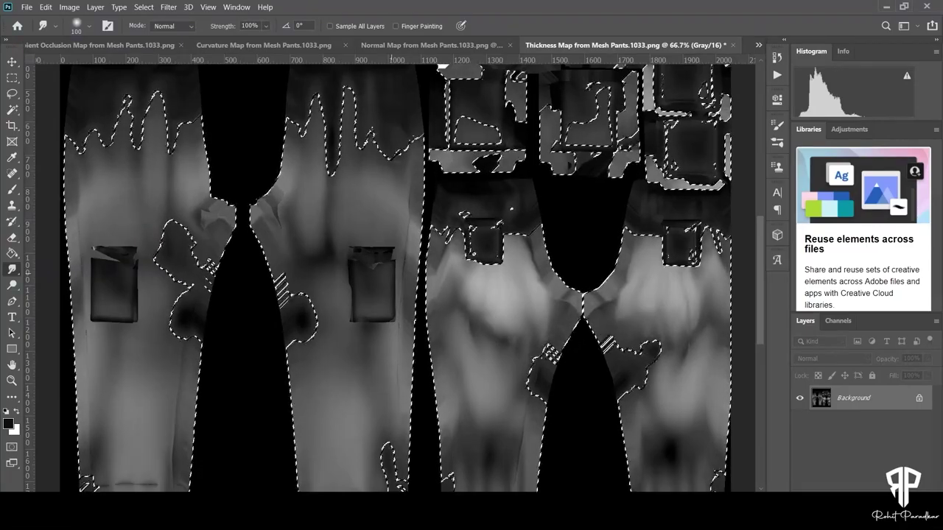
# Smudge the outer edge of the thickness map's second front panel with a size 45 brush to smooth its streaks.
pyautogui.hotkey('ctrl', '+')
pyautogui.hotkey('ctrl', '+')
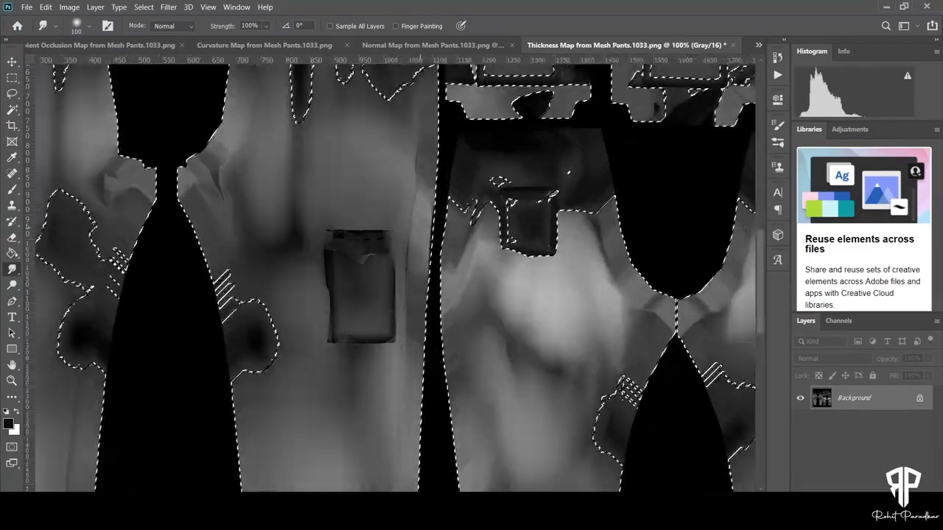
pyautogui.moveTo(412, 133); pyautogui.dragTo(400, 469)
pyautogui.press('[')
pyautogui.press('[')
pyautogui.press('[')
pyautogui.press('[')
pyautogui.press('[')
pyautogui.press('[')
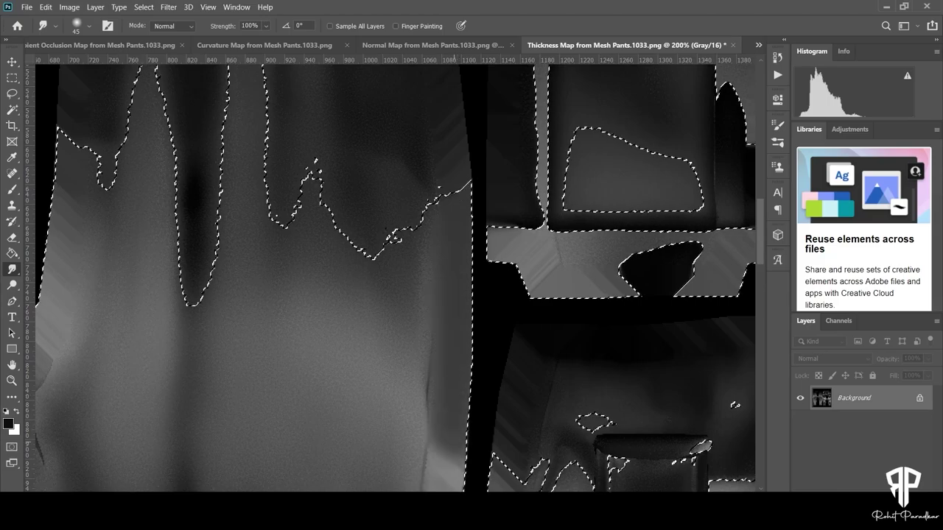
pyautogui.moveTo(455, 444); pyautogui.dragTo(500, 204)
pyautogui.moveTo(477, 346); pyautogui.dragTo(485, 157)
pyautogui.moveTo(482, 374); pyautogui.dragTo(482, 190)
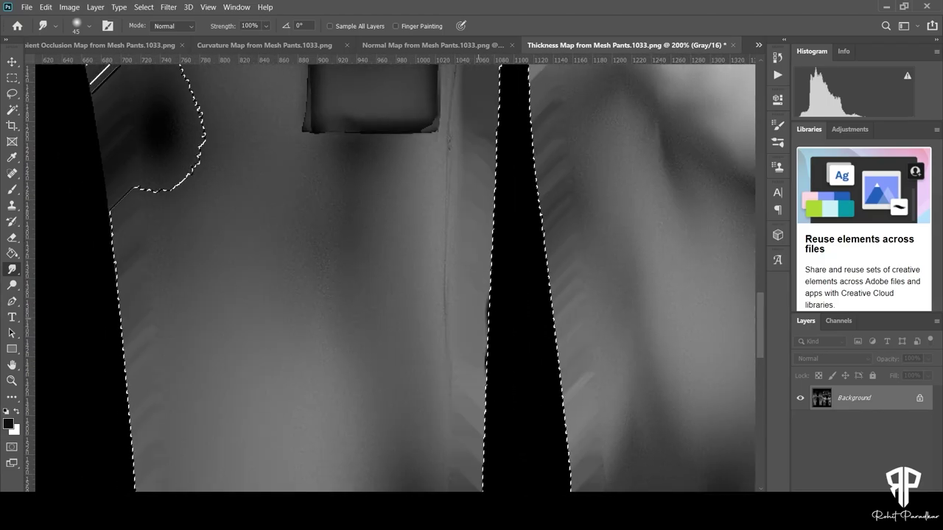
pyautogui.moveTo(472, 353); pyautogui.dragTo(474, 227)
# Smudge the inner edge of the second front panel's lower leg to smooth out the streaks.
pyautogui.moveTo(359, 381); pyautogui.dragTo(469, 122)
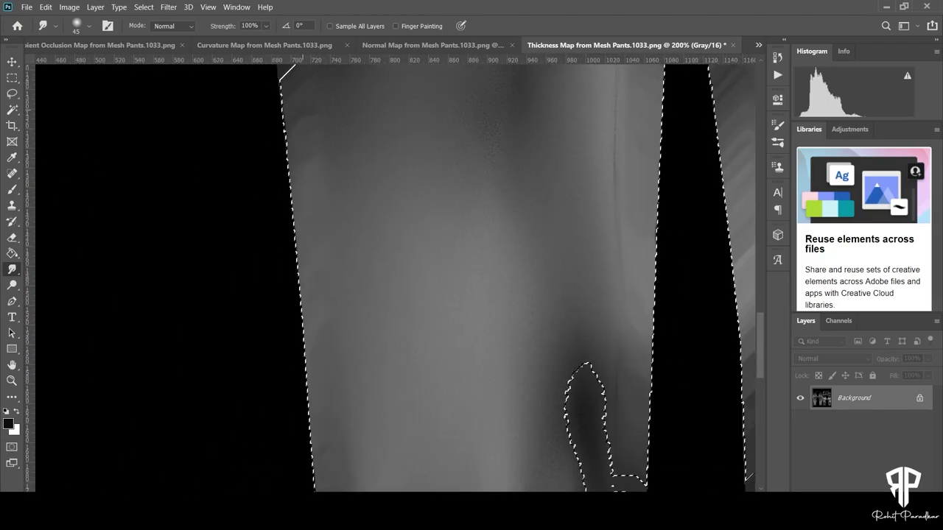
pyautogui.moveTo(303, 117); pyautogui.dragTo(328, 383)
pyautogui.moveTo(270, 102); pyautogui.dragTo(287, 290)
pyautogui.scroll(5, 390, 279)
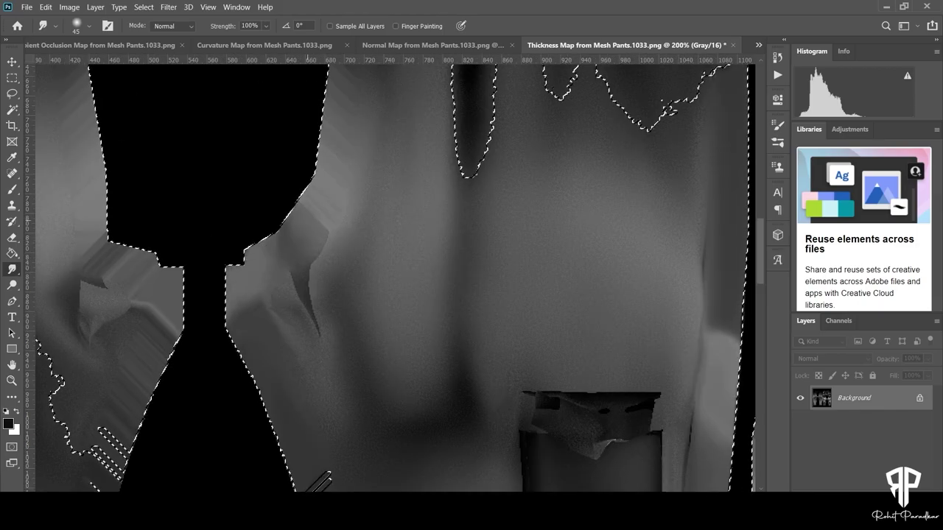
# Smudge the streaks around the crotch and along the leg edges of the first front panel in the thickness map.
pyautogui.scroll(6, 390, 280)
pyautogui.hscroll(-8, 391, 280)
pyautogui.scroll(-15, 390, 279)
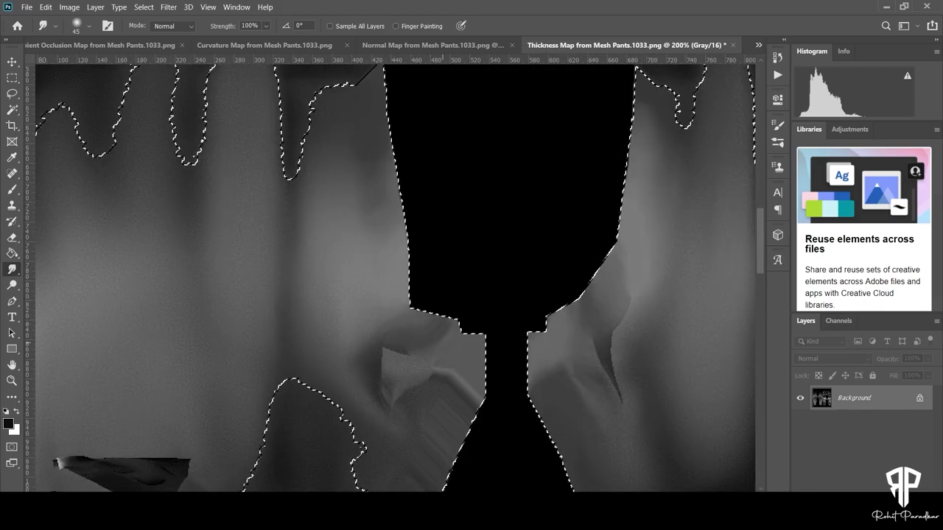
pyautogui.hscroll(-3, 390, 280)
pyautogui.scroll(-12, 391, 280)
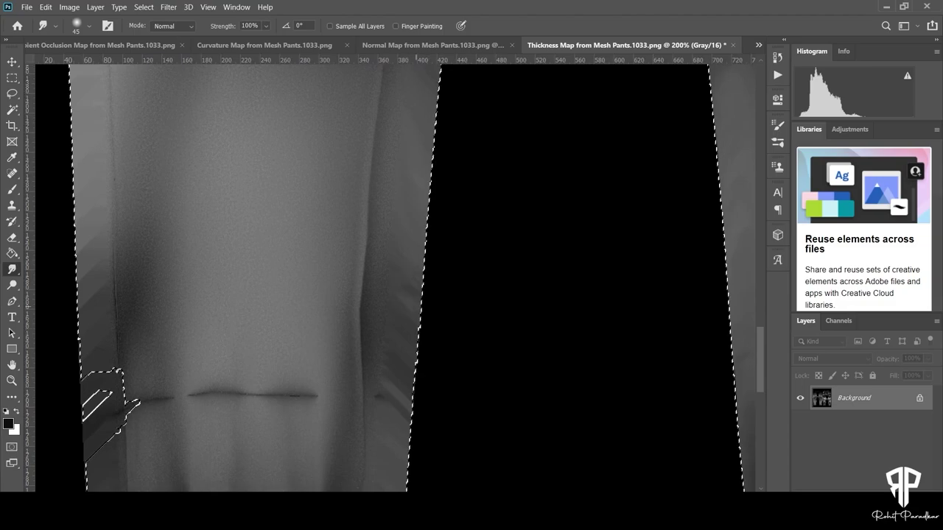
pyautogui.hscroll(-6, 390, 280)
pyautogui.scroll(6, 390, 280)
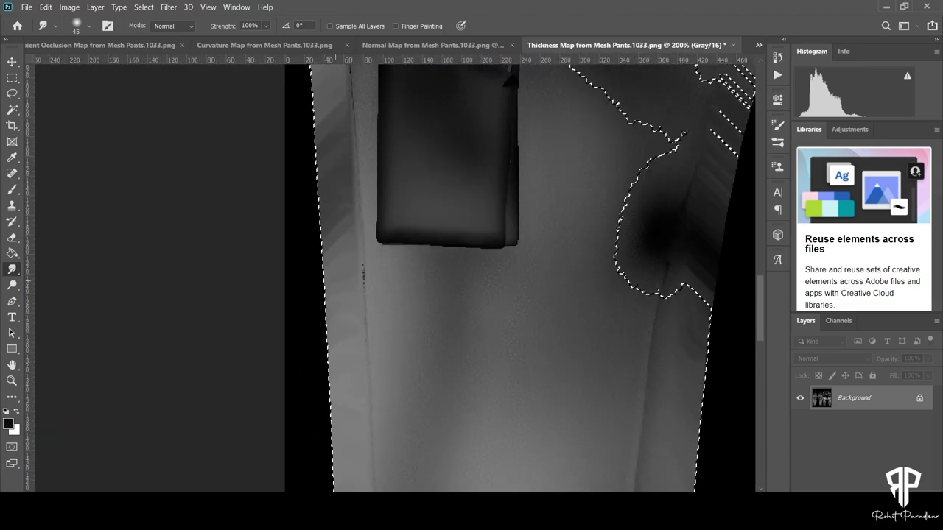
# Smudge the streaks around the crotch and down the inner leg edge of the second back panel in the thickness map.
pyautogui.scroll(6, 346, 287)
pyautogui.hscroll(15, 346, 288)
pyautogui.scroll(-10, 350, 291)
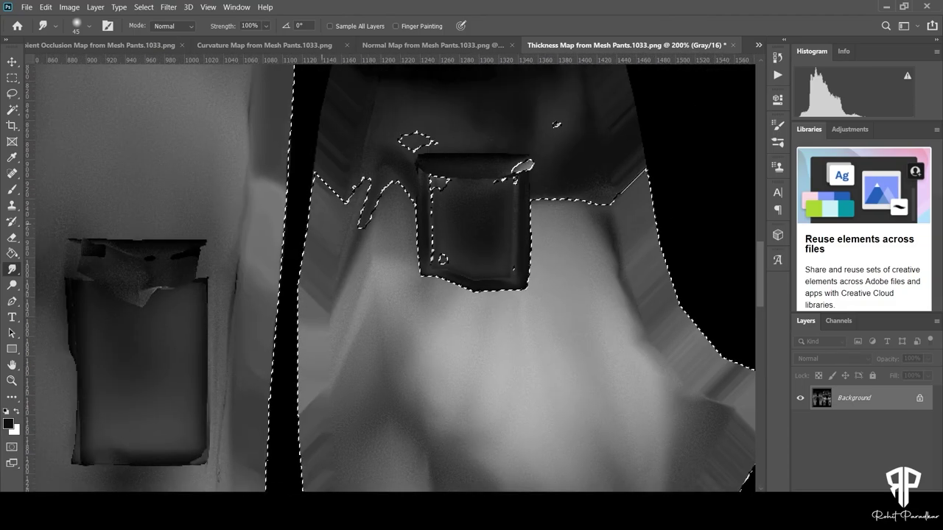
pyautogui.scroll(-10, 390, 279)
pyautogui.hscroll(4, 391, 280)
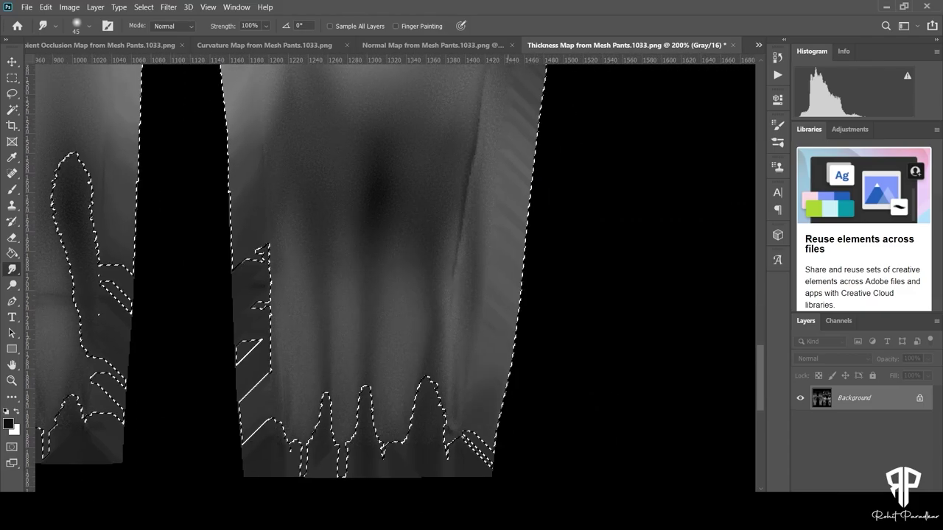
pyautogui.scroll(10, 390, 279)
pyautogui.hscroll(4, 391, 280)
pyautogui.moveTo(435, 116); pyautogui.dragTo(324, 291)
pyautogui.moveTo(449, 316); pyautogui.dragTo(436, 144)
pyautogui.moveTo(488, 486); pyautogui.dragTo(451, 249)
pyautogui.scroll(-8, 390, 280)
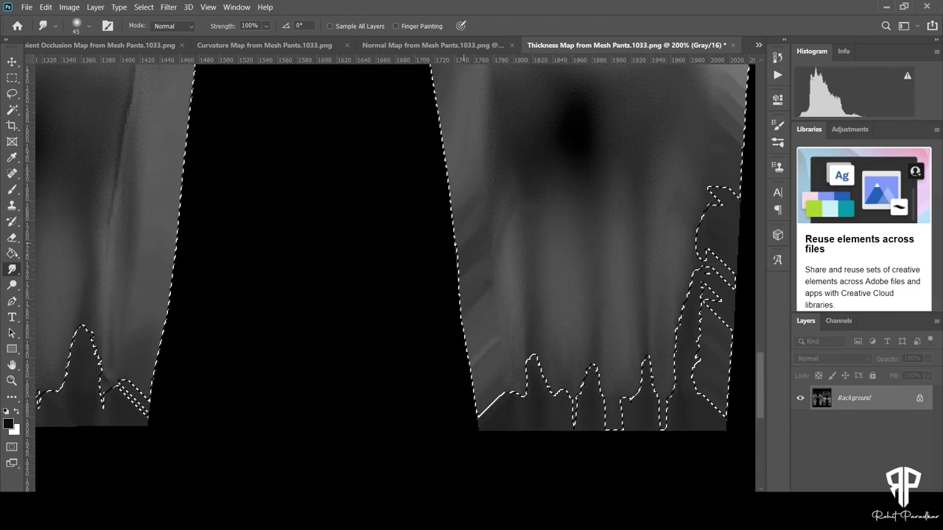
# Lasso the dark horizontal crease across the first front panel's lower leg in the thickness map.
pyautogui.scroll(8, 391, 280)
pyautogui.hscroll(3, 390, 280)
pyautogui.keyDown('alt'); pyautogui.scroll(-3, 390, 280); pyautogui.keyUp('alt')
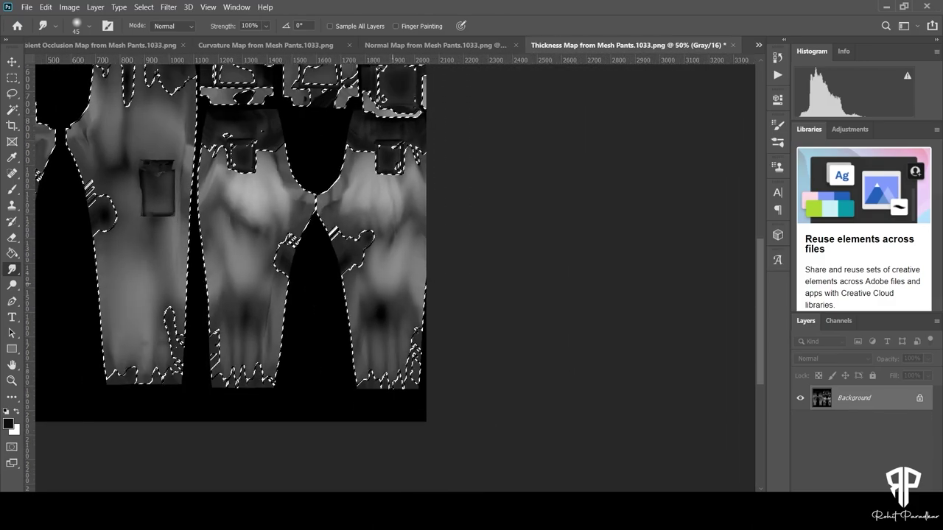
pyautogui.keyDown('alt'); pyautogui.scroll(3, 221, 295); pyautogui.keyUp('alt')
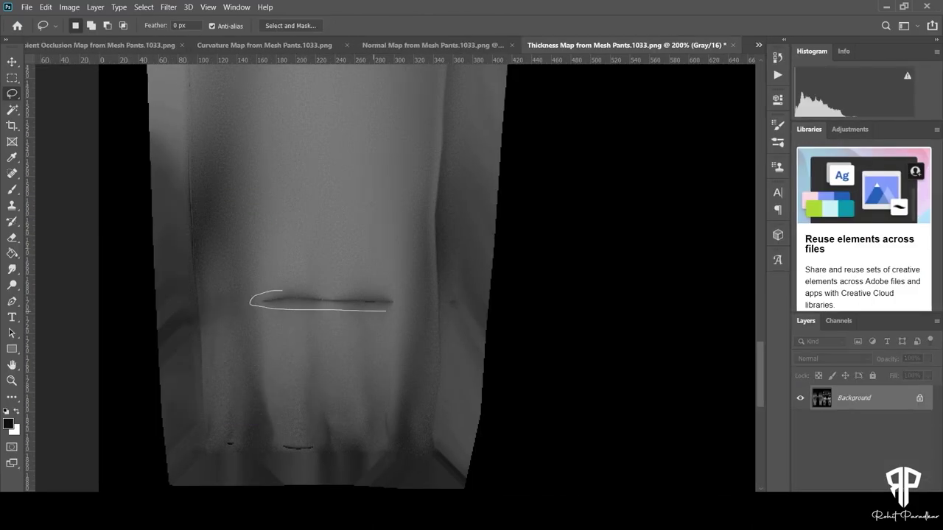
pyautogui.moveTo(386, 310); pyautogui.dragTo(282, 291)
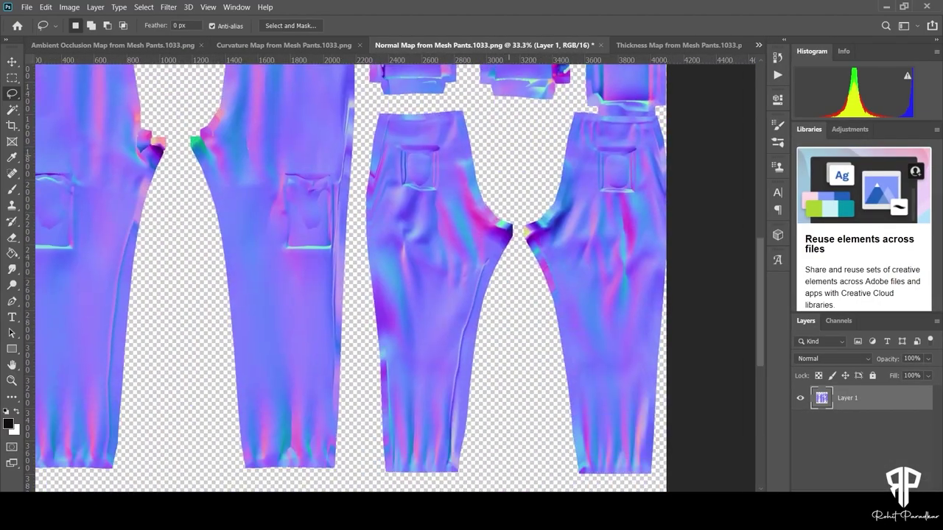
# Close the pants' normal map document and let its save complete.
pyautogui.hotkey('ctrl', 'w')
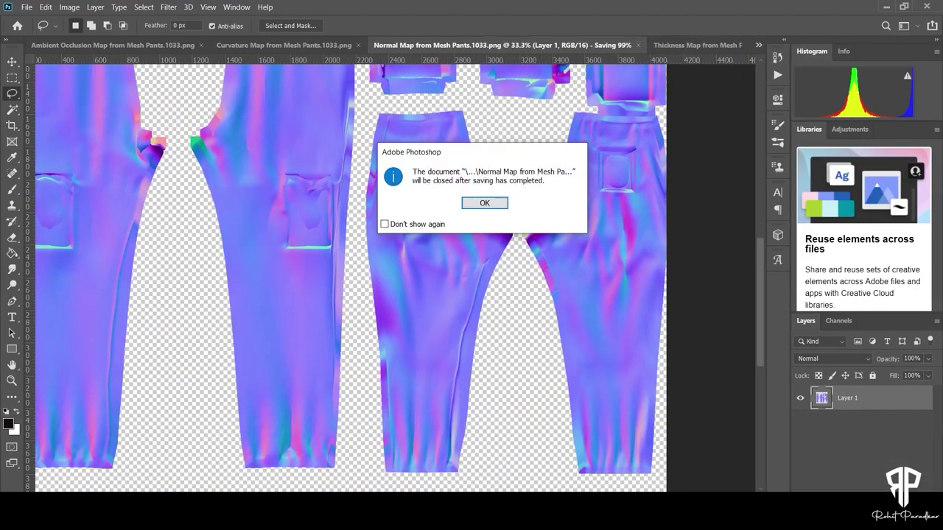
pyautogui.press('Return')
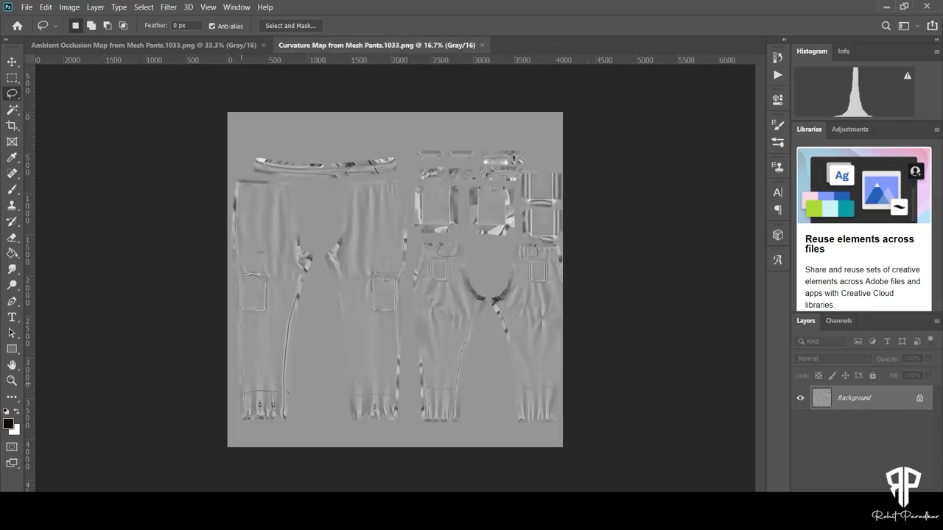
# Lasso the dark seam line above the first leg's cuff in the curvature map to remove it, and save the map.
pyautogui.keyDown('alt'); pyautogui.scroll(4, 264, 434); pyautogui.keyUp('alt')
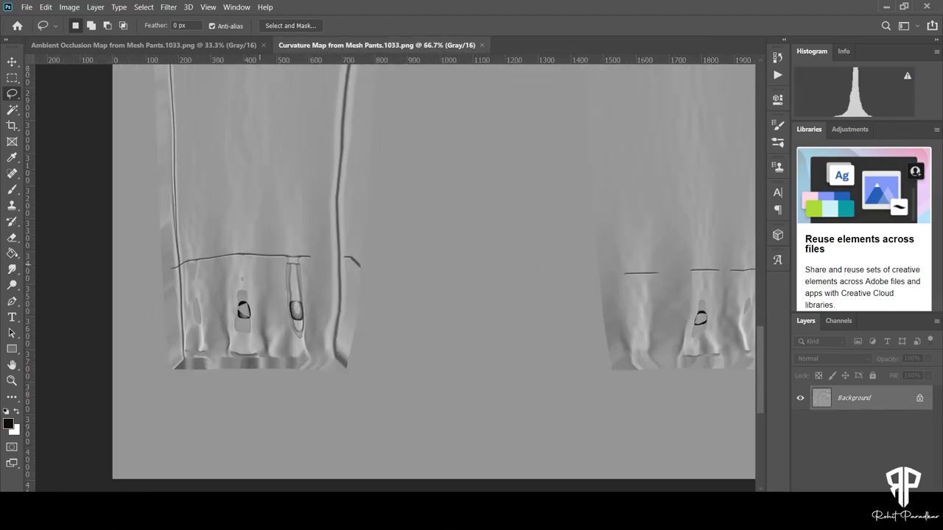
pyautogui.moveTo(203, 272); pyautogui.dragTo(324, 271)
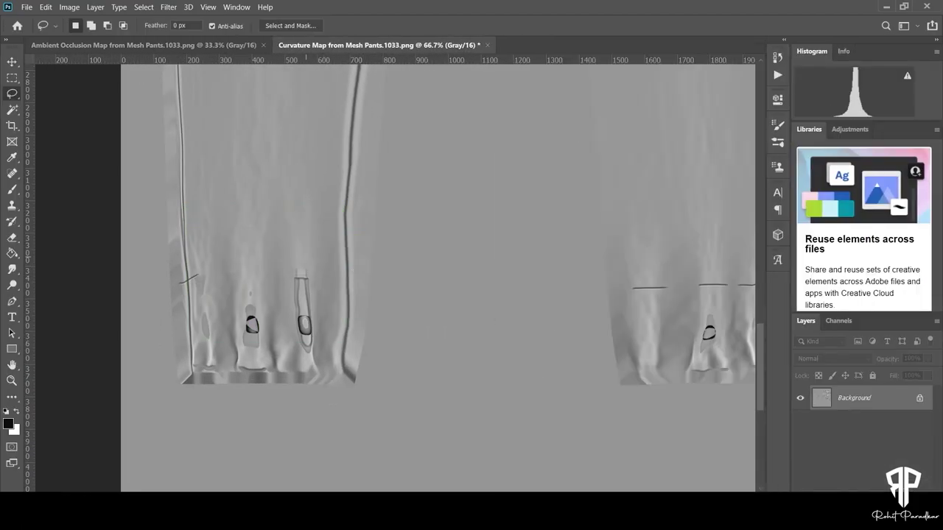
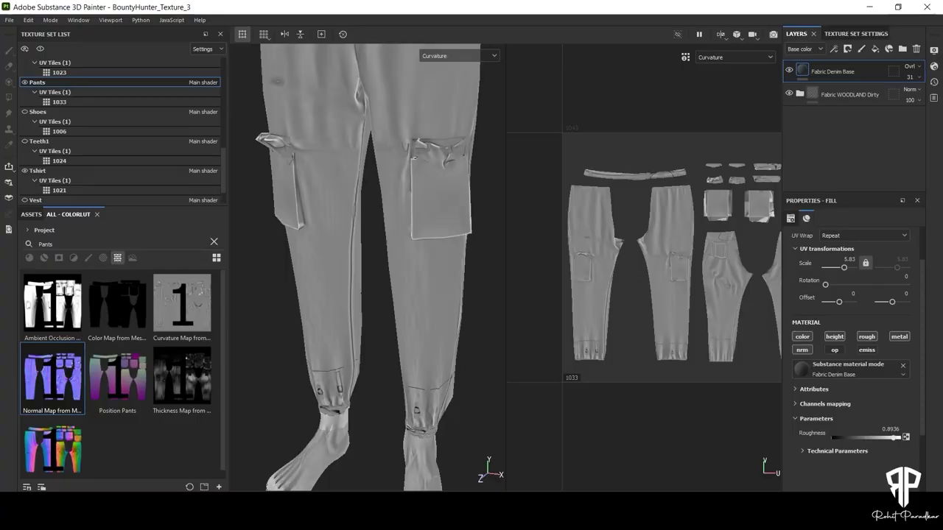
pyautogui.scroll(-3, 369, 265)
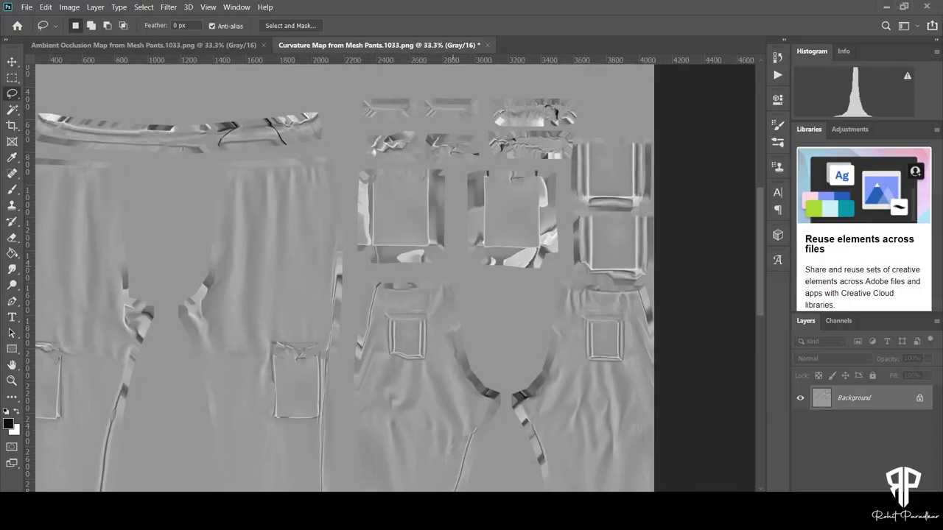
pyautogui.hotkey('ctrl', '-')
pyautogui.hotkey('ctrl', '-')
pyautogui.hotkey('ctrl', 's')
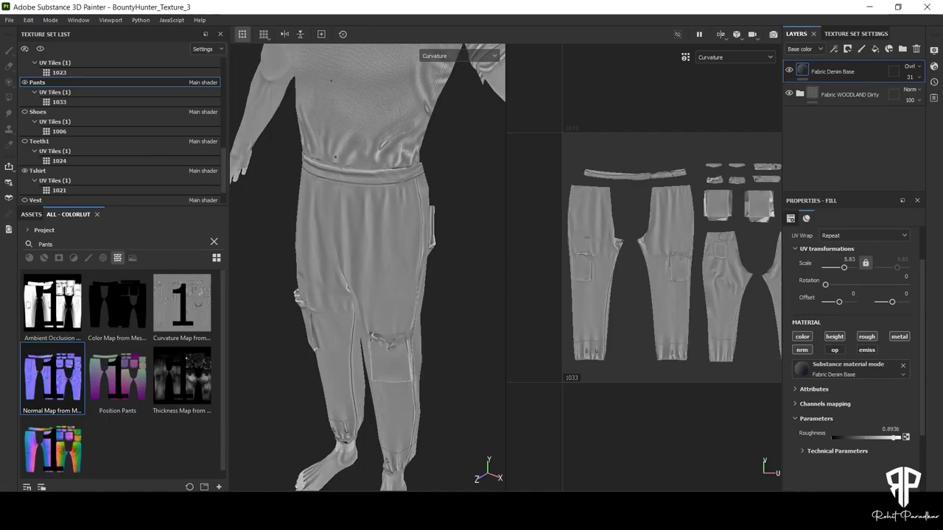
# Switch to Substance 3D Painter and cycle through the baked mesh maps of the pants and T-shirt.
pyautogui.press('b')
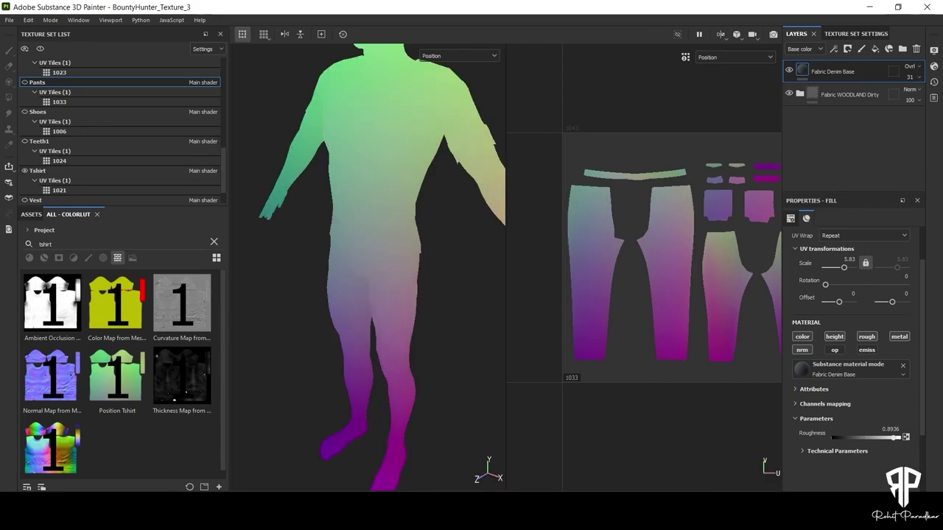
pyautogui.press('b')
pyautogui.press('b')
pyautogui.scroll(-5, 655, 308)
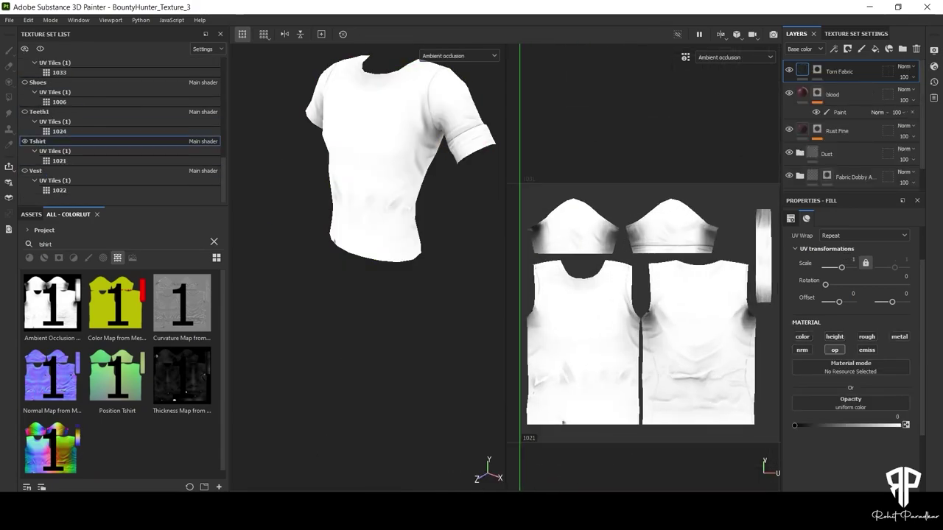
pyautogui.press('b')
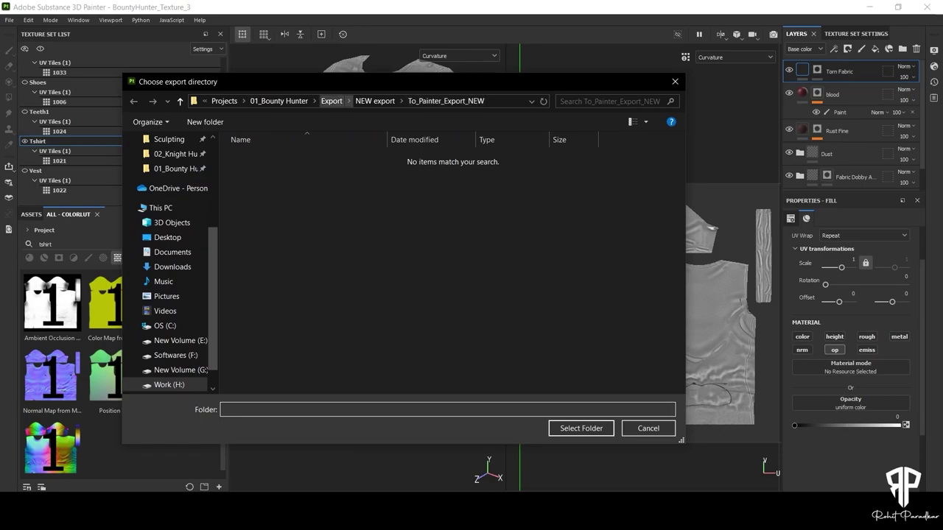
# Export the T-shirt's baked mesh maps, including its normal map, to a folder for correction.
pyautogui.click(581, 429)
pyautogui.rightClick(45, 370)
pyautogui.click(72, 427)
pyautogui.click(581, 428)
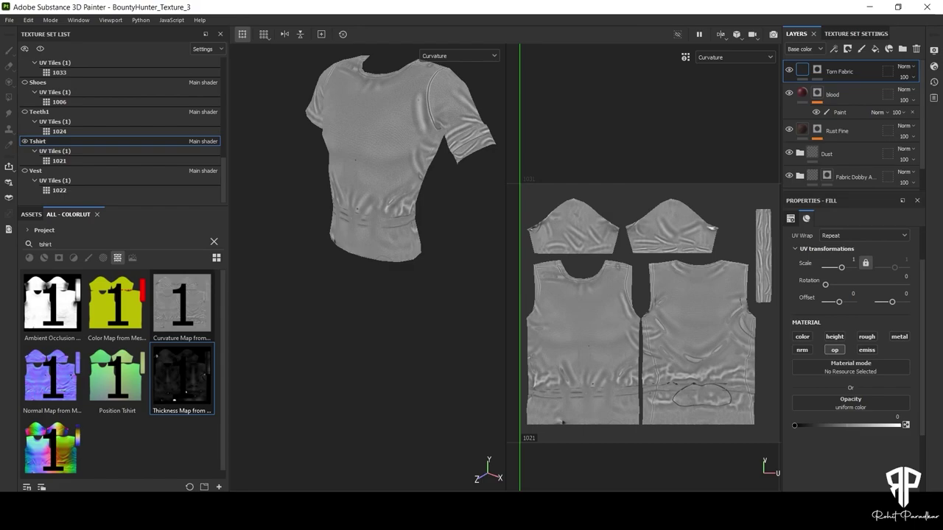
# Filter the assets for pants and reload the ambient occlusion, curvature and thickness maps from the Pant Correct folder.
pyautogui.write('pants')
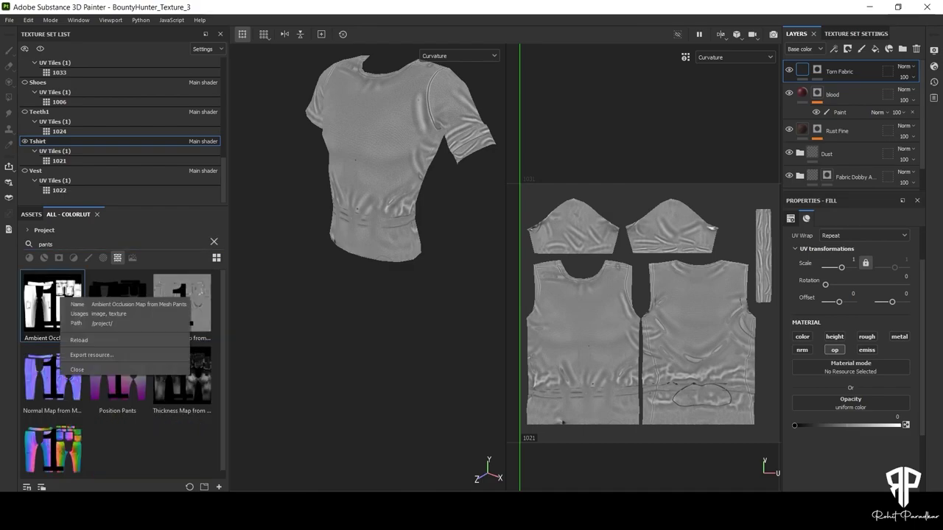
pyautogui.click(79, 339)
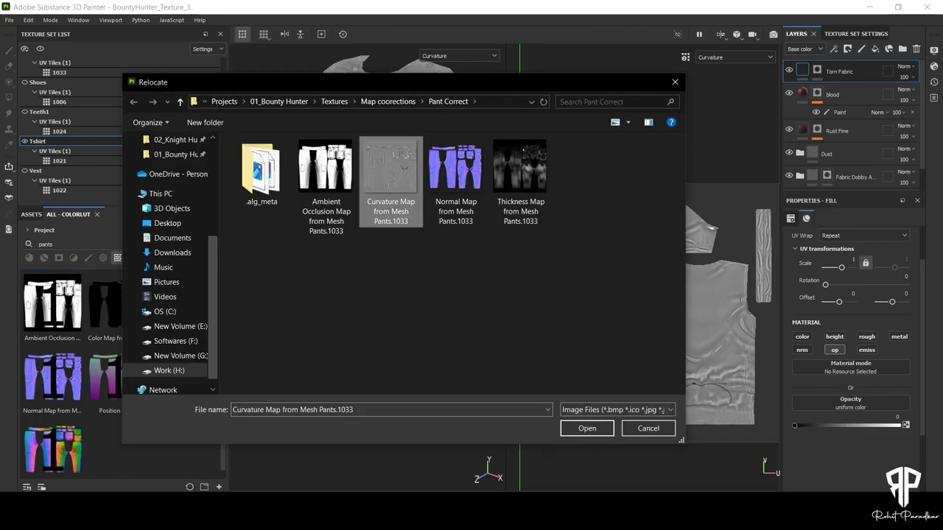
pyautogui.press('Return')
pyautogui.rightClick(183, 374)
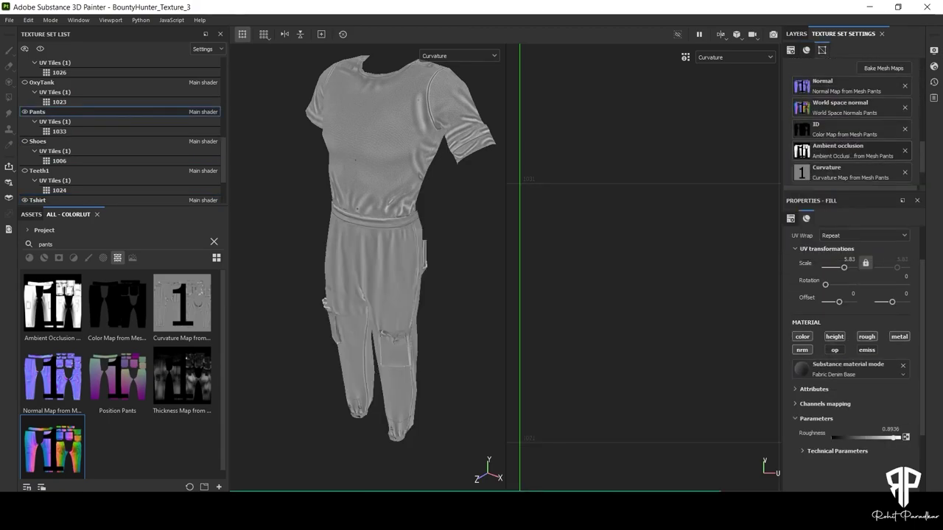
# Reassign the curvature mesh map in the clothing's texture set settings.
pyautogui.scroll(-2, 846, 151)
pyautogui.click(849, 157)
pyautogui.click(922, 176)
pyautogui.click(849, 171)
pyautogui.click(816, 233)
pyautogui.scroll(4, 375, 294)
pyautogui.moveTo(375, 295)
pyautogui.keyDown('alt'); pyautogui.mouseDown()
pyautogui.moveTo(419, 291)
pyautogui.moveTo(376, 309)
pyautogui.mouseUp(); pyautogui.keyUp('alt')
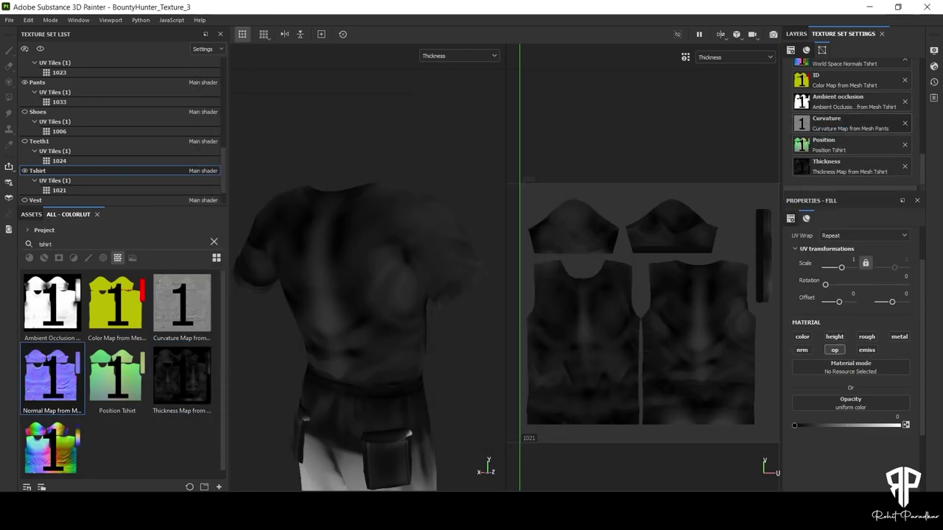
# Cycle through the corrected mesh maps on the T-shirt and pants, and return to the material display.
pyautogui.scroll(1, 850, 131)
pyautogui.scroll(-3, 368, 324)
pyautogui.press('b')
pyautogui.press('b')
pyautogui.press('b')
pyautogui.press('b')
pyautogui.press('b')
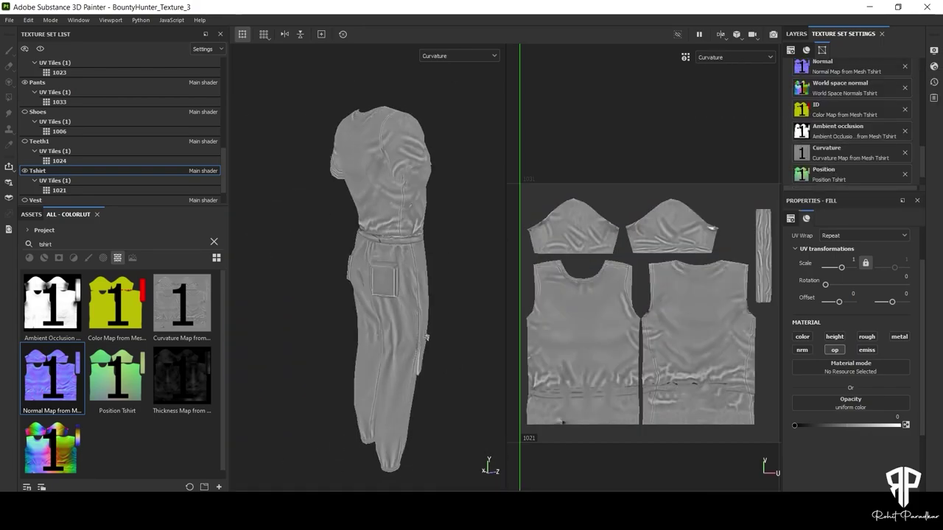
pyautogui.press('m')
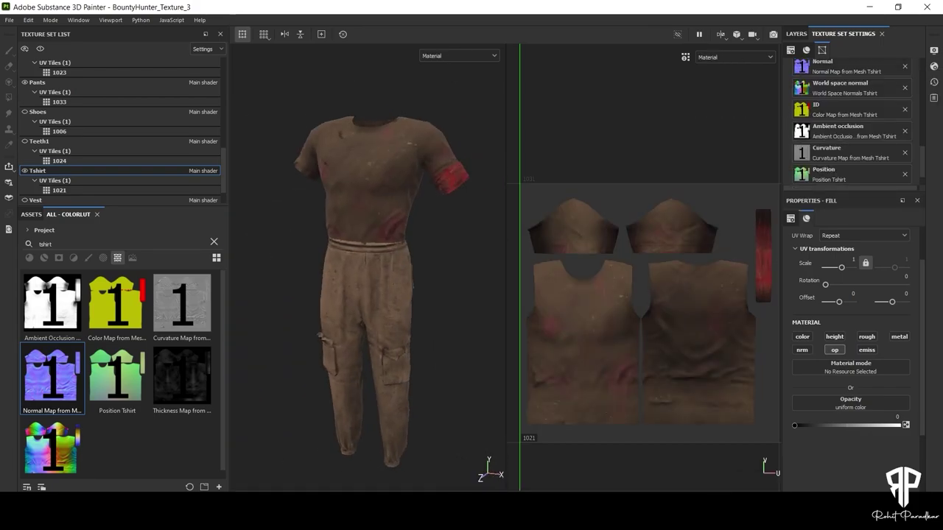
# Show only the 3D view framed on the pants and open the layer stack of the Pants texture set.
pyautogui.click(745, 64)
pyautogui.keyDown('alt'); pyautogui.moveTo(506, 316); pyautogui.dragTo(465, 199, button='middle'); pyautogui.keyUp('alt')
pyautogui.scroll(4, 495, 293)
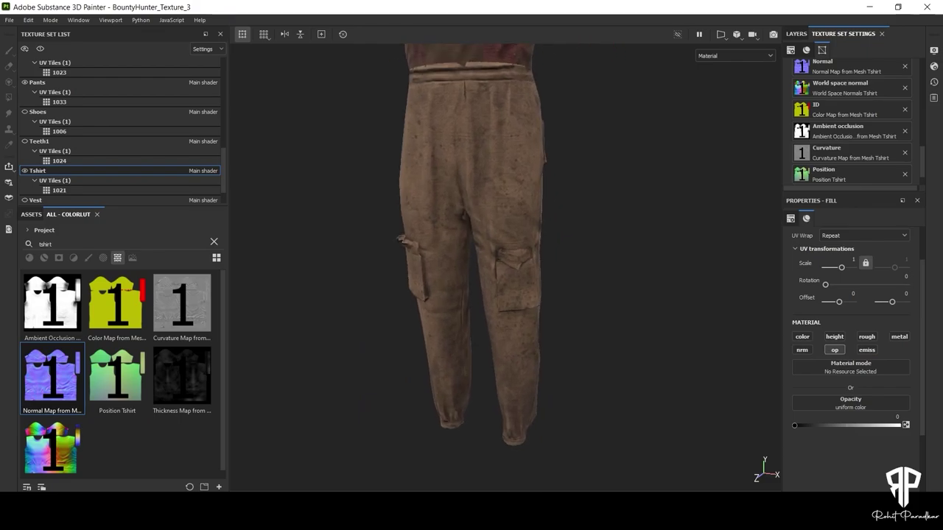
pyautogui.click(796, 34)
pyautogui.scroll(-8, 73, 133)
pyautogui.scroll(1, 74, 110)
pyautogui.click(39, 83)
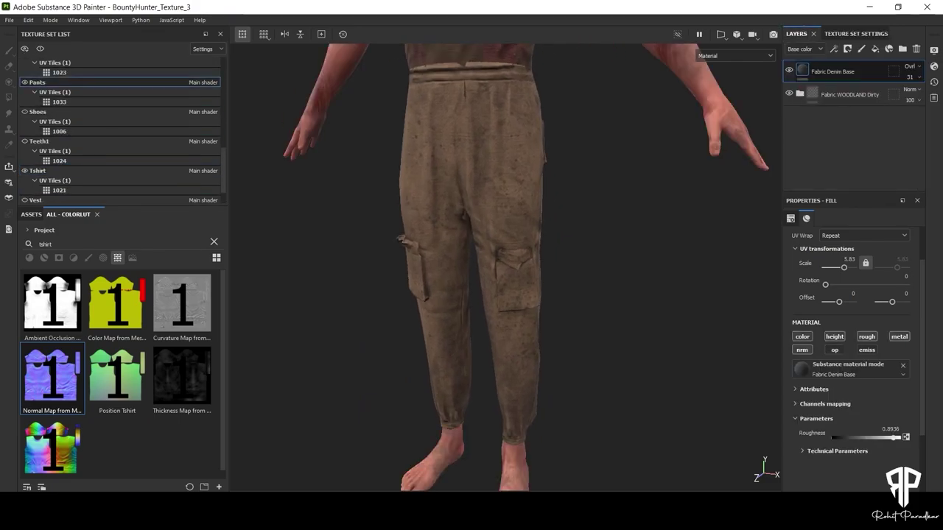
# Add a fill layer with a dark red base color above Fabric Denim Base and name it Blood.
pyautogui.click(875, 48)
pyautogui.click(850, 418)
pyautogui.moveTo(854, 333); pyautogui.dragTo(863, 364)
pyautogui.doubleClick(825, 72)
pyautogui.write('Blood')
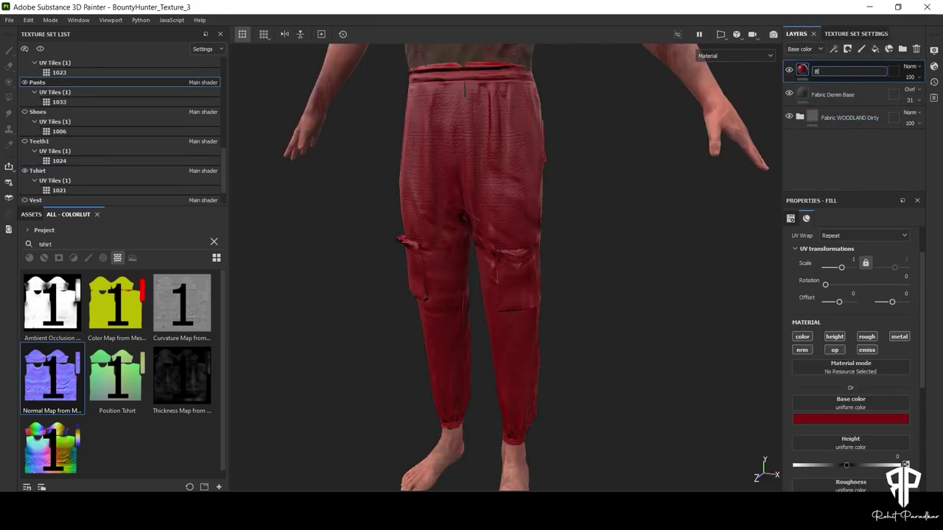
pyautogui.press('Return')
# Add a black mask to the Blood layer and paint a bloodstain on the upper thigh with the Leaks particle brush.
pyautogui.rightClick(826, 71)
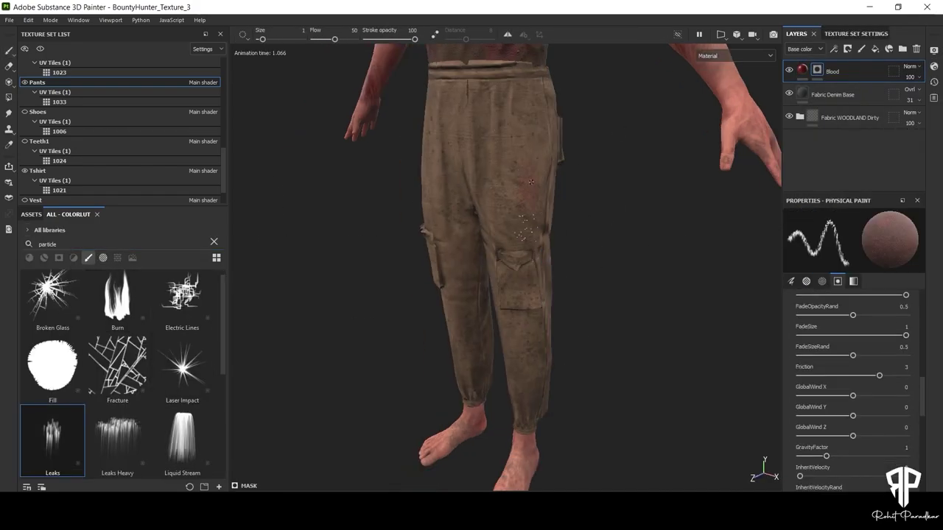
pyautogui.keyDown('alt'); pyautogui.moveTo(526, 209); pyautogui.dragTo(502, 211); pyautogui.keyUp('alt')
pyautogui.scroll(2, 526, 191)
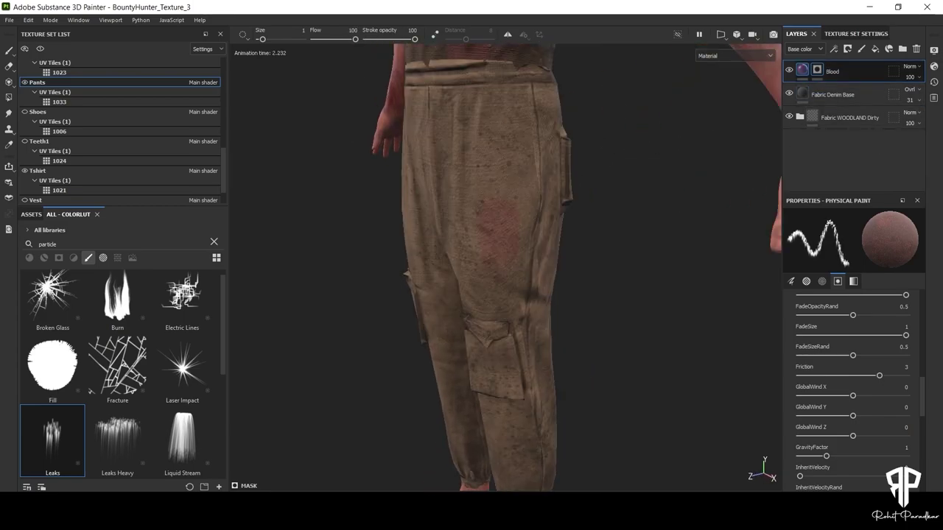
pyautogui.click(802, 70)
pyautogui.scroll(-6, 847, 331)
pyautogui.scroll(1, 509, 229)
pyautogui.keyDown('alt'); pyautogui.moveTo(501, 228); pyautogui.dragTo(530, 228); pyautogui.keyUp('alt')
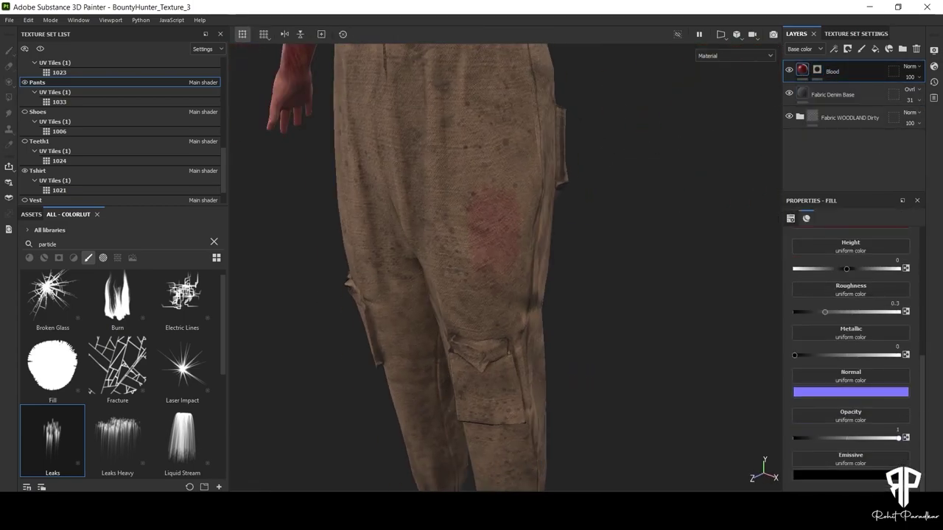
# Paint more blood into the Blood layer's mask around the thigh with the Leaks Heavy particle brush at flow 10.
pyautogui.click(817, 70)
pyautogui.scroll(-2, 501, 220)
pyautogui.click(502, 210)
pyautogui.click(118, 440)
pyautogui.click(495, 208)
pyautogui.keyDown('alt'); pyautogui.moveTo(536, 195); pyautogui.dragTo(565, 193); pyautogui.keyUp('alt')
pyautogui.scroll(-3, 565, 193)
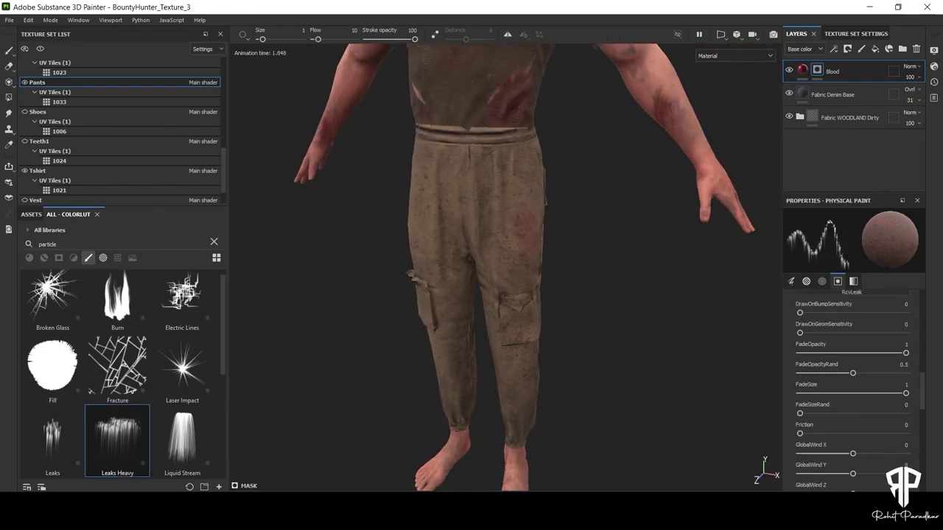
pyautogui.keyDown('alt'); pyautogui.moveTo(565, 148); pyautogui.dragTo(558, 208, button='middle'); pyautogui.keyUp('alt')
pyautogui.keyDown('alt'); pyautogui.moveTo(607, 453); pyautogui.dragTo(591, 349, button='middle'); pyautogui.keyUp('alt')
pyautogui.click(492, 194)
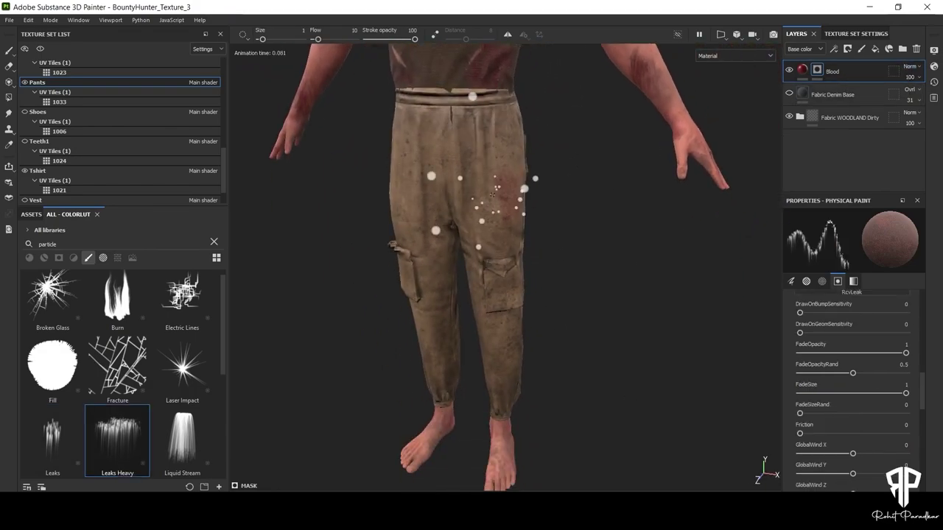
# Adjust the Blood layer's base color to a dark red and inspect the stain on the thigh.
pyautogui.click(802, 69)
pyautogui.click(851, 282)
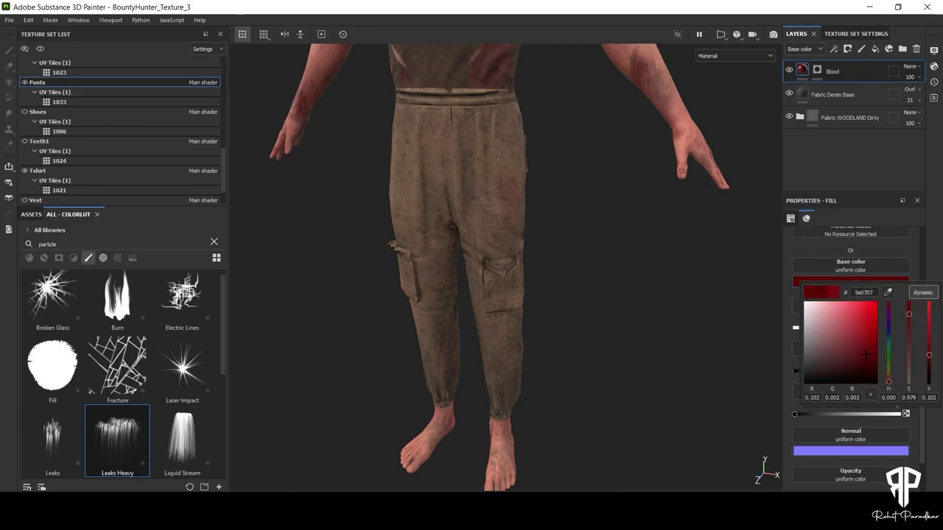
pyautogui.keyDown('alt'); pyautogui.moveTo(604, 221); pyautogui.dragTo(564, 224); pyautogui.keyUp('alt')
pyautogui.scroll(2, 564, 223)
# Rework the thigh bloodstain in the Blood layer's mask with the Leaks Heavy brush at flow 68 and grayscale 1.
pyautogui.click(817, 70)
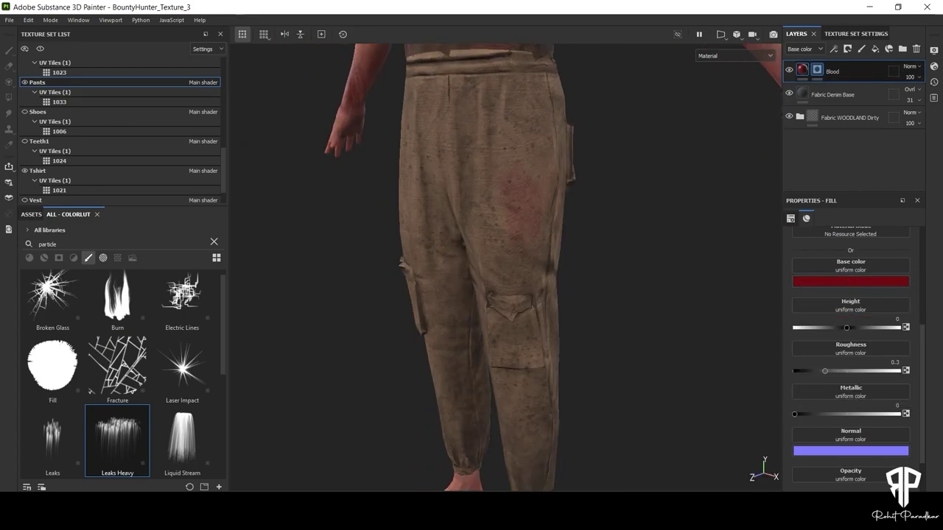
pyautogui.rightClick(817, 70)
pyautogui.click(826, 404)
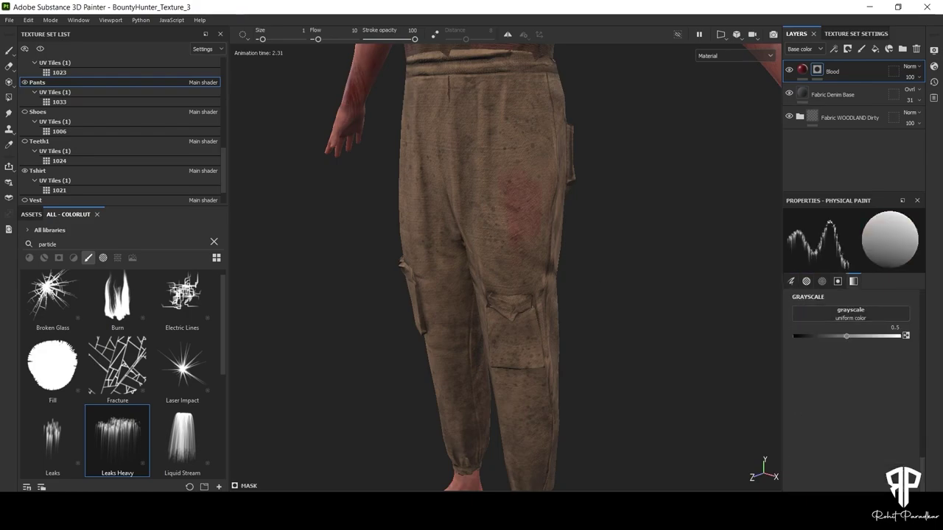
pyautogui.moveTo(545, 243)
pyautogui.keyDown('alt'); pyautogui.mouseDown()
pyautogui.moveTo(626, 254)
pyautogui.moveTo(575, 254)
pyautogui.moveTo(707, 258)
pyautogui.mouseUp(); pyautogui.keyUp('alt')
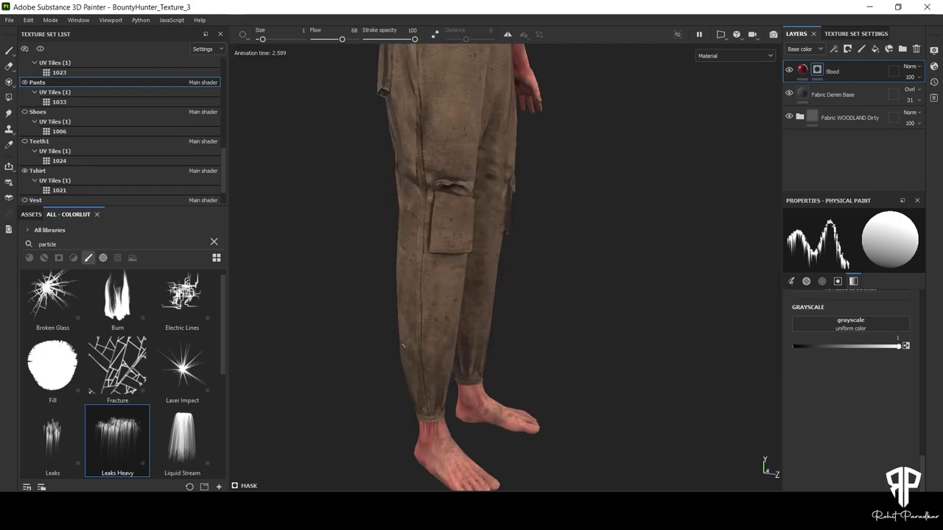
pyautogui.keyDown('alt'); pyautogui.moveTo(556, 353); pyautogui.dragTo(685, 327); pyautogui.keyUp('alt')
pyautogui.scroll(-3, 589, 309)
pyautogui.keyDown('alt'); pyautogui.moveTo(449, 294); pyautogui.dragTo(571, 276); pyautogui.keyUp('alt')
pyautogui.scroll(3, 570, 276)
# Set the Blood layer to Multiply blending at 61 opacity and brighten its base color to a stronger red.
pyautogui.click(912, 67)
pyautogui.click(885, 113)
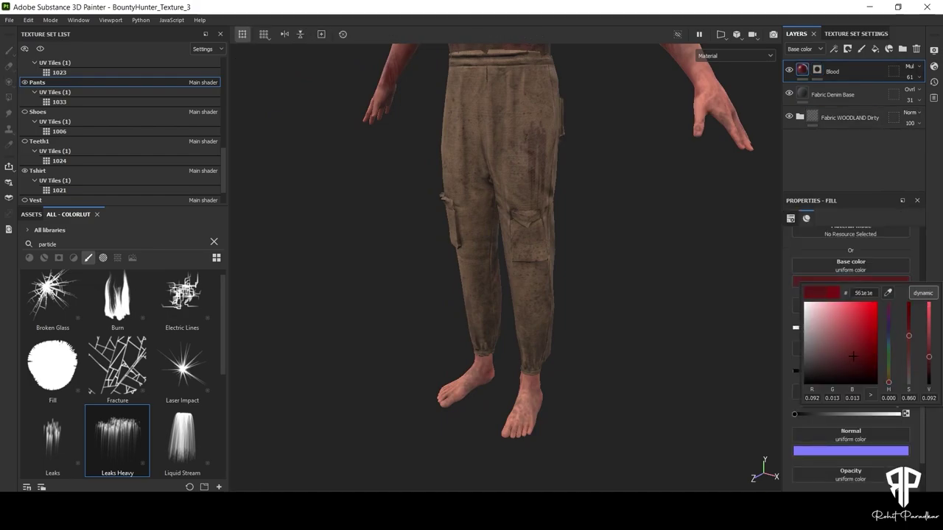
pyautogui.click(863, 331)
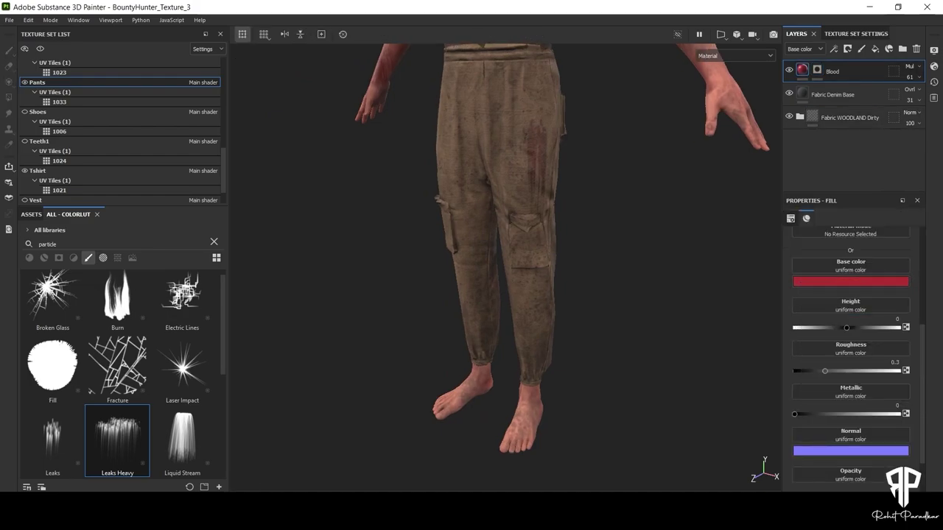
pyautogui.scroll(6, 538, 143)
pyautogui.scroll(-5, 398, 265)
# Paint blood spots over the waistband, thigh and lower leg in the Blood mask with the Dirt Spots brush at size 12.75.
pyautogui.write('spot')
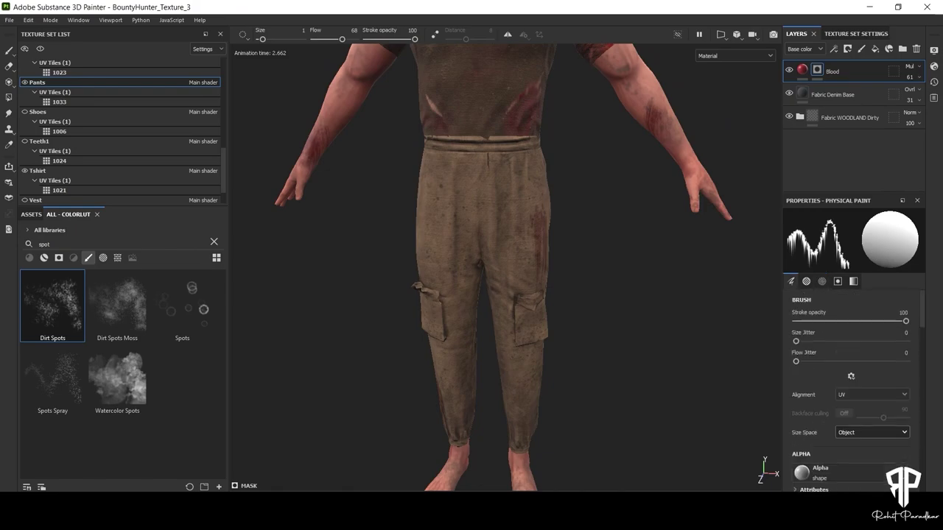
pyautogui.scroll(-3, 855, 383)
pyautogui.scroll(3, 481, 155)
pyautogui.moveTo(481, 155)
pyautogui.keyDown('alt'); pyautogui.mouseDown()
pyautogui.moveTo(454, 120)
pyautogui.moveTo(384, 100)
pyautogui.mouseUp(); pyautogui.keyUp('alt')
pyautogui.click(384, 99)
pyautogui.moveTo(641, 148)
pyautogui.keyDown('alt'); pyautogui.mouseDown()
pyautogui.moveTo(553, 108)
pyautogui.moveTo(383, 180)
pyautogui.mouseUp(); pyautogui.keyUp('alt')
pyautogui.click(553, 107)
pyautogui.click(381, 179)
pyautogui.keyDown('alt'); pyautogui.moveTo(623, 281); pyautogui.dragTo(398, 271); pyautogui.keyUp('alt')
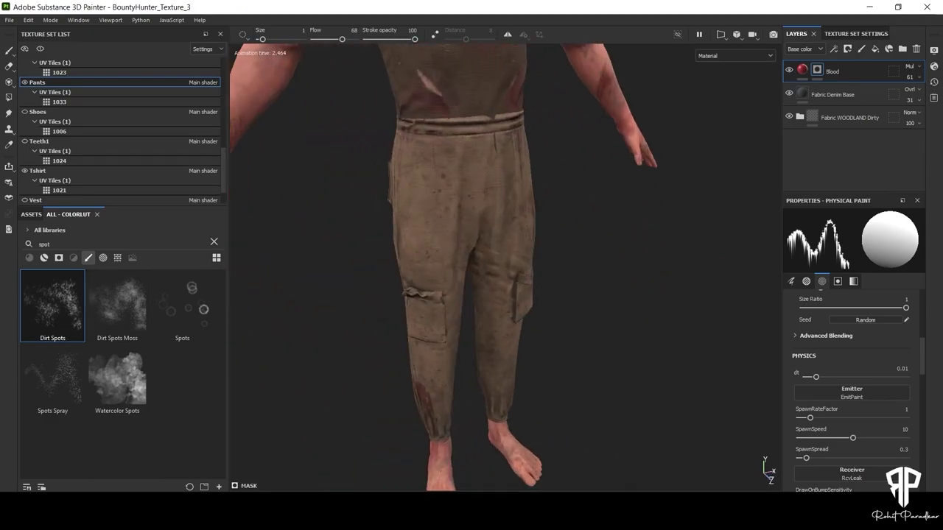
pyautogui.scroll(2, 435, 228)
pyautogui.keyDown('alt'); pyautogui.moveTo(472, 229); pyautogui.dragTo(569, 256); pyautogui.keyUp('alt')
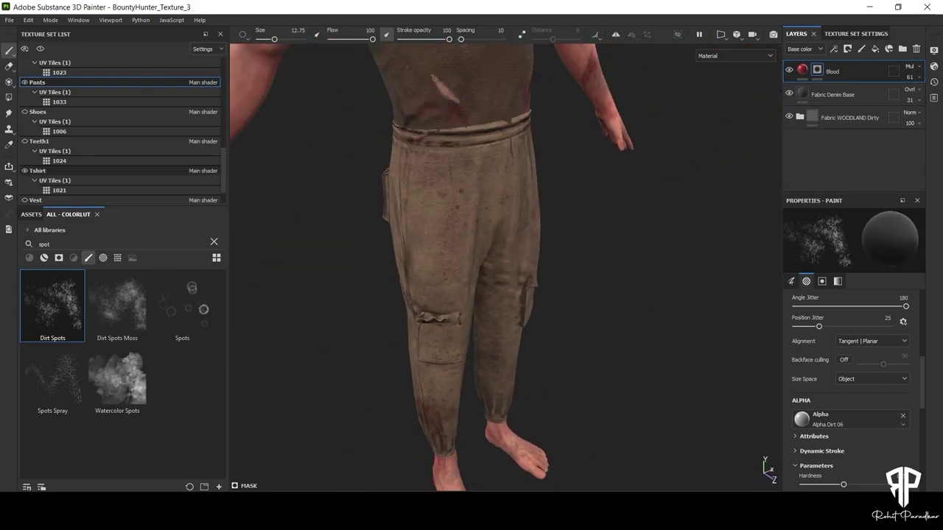
# Add a fill layer above Blood in the Pants texture set, keep only its opacity channel, and name it Tear.
pyautogui.click(39, 170)
pyautogui.click(37, 83)
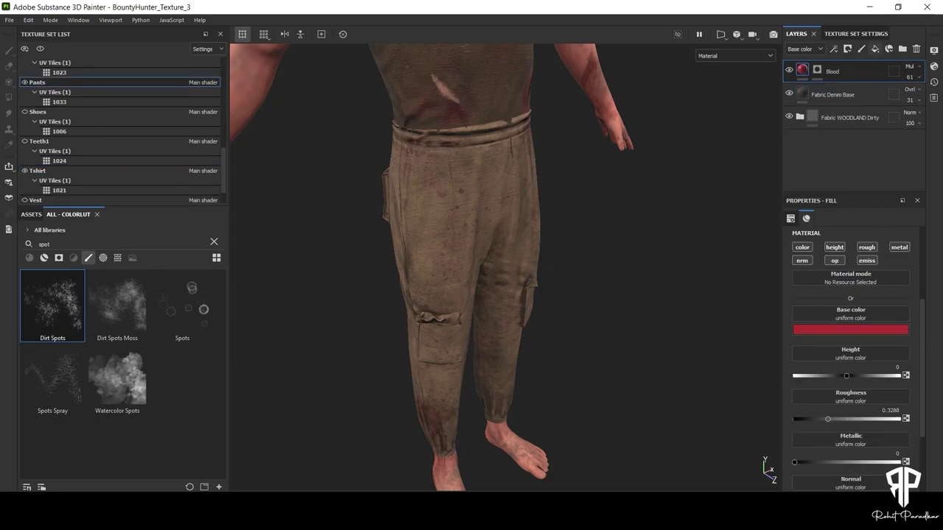
pyautogui.click(875, 50)
pyautogui.doubleClick(833, 72)
pyautogui.write('T')
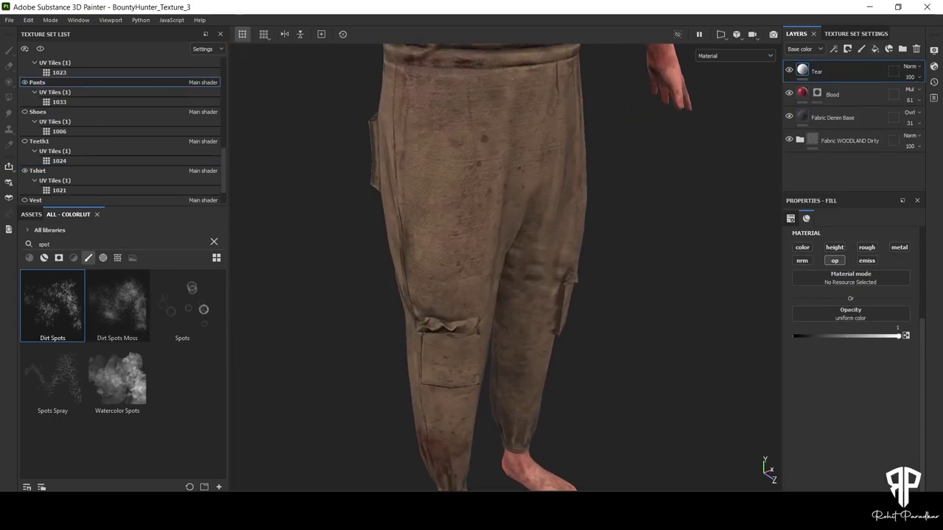
# Give the Tear layer a black mask, paint a test patch with the Dirt Brushed brush, and set the layer's opacity channel to 0.
pyautogui.write('dirt')
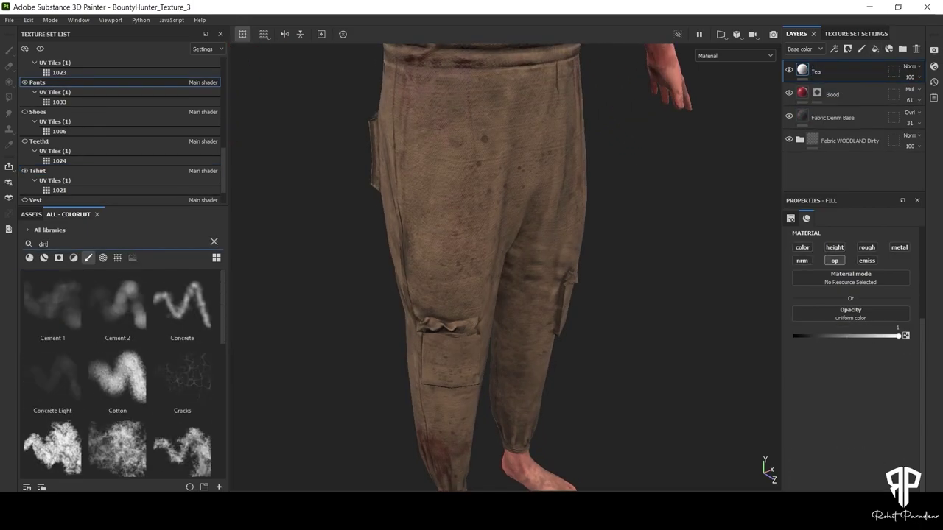
pyautogui.click(117, 309)
pyautogui.rightClick(796, 68)
pyautogui.click(836, 86)
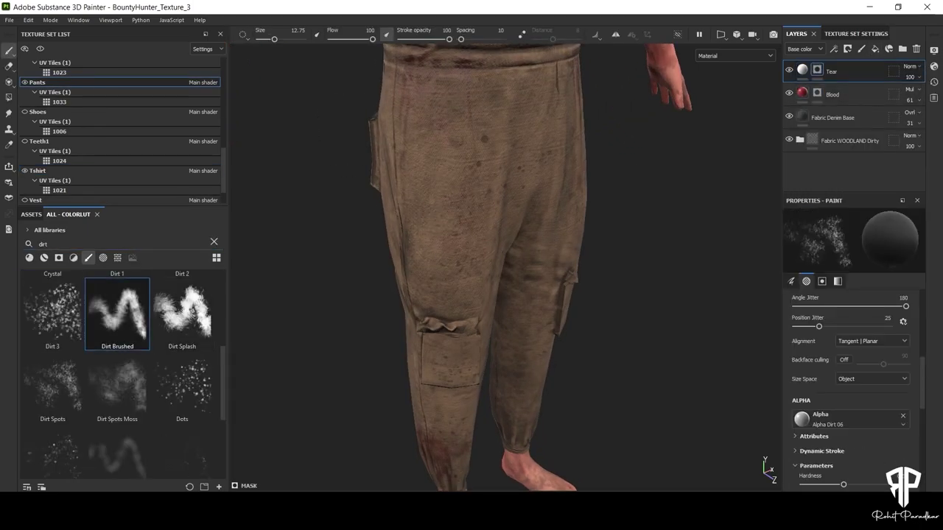
pyautogui.scroll(2, 421, 151)
pyautogui.click(802, 70)
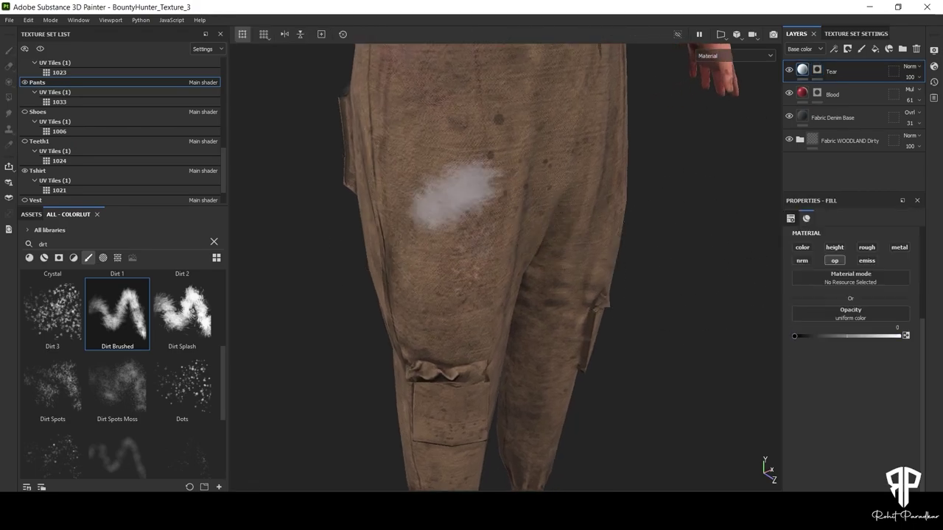
pyautogui.click(816, 70)
# Try a tear beside the thigh bloodstain at brush size 20, undo it, and check beneath the pants.
pyautogui.keyDown('alt'); pyautogui.moveTo(503, 177); pyautogui.dragTo(609, 241); pyautogui.keyUp('alt')
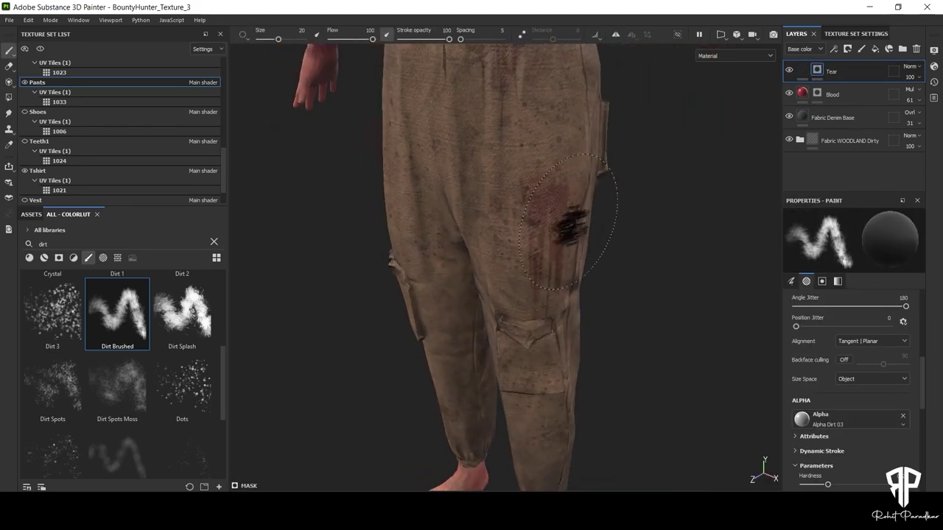
pyautogui.hotkey('ctrl', 'z')
pyautogui.click(25, 83)
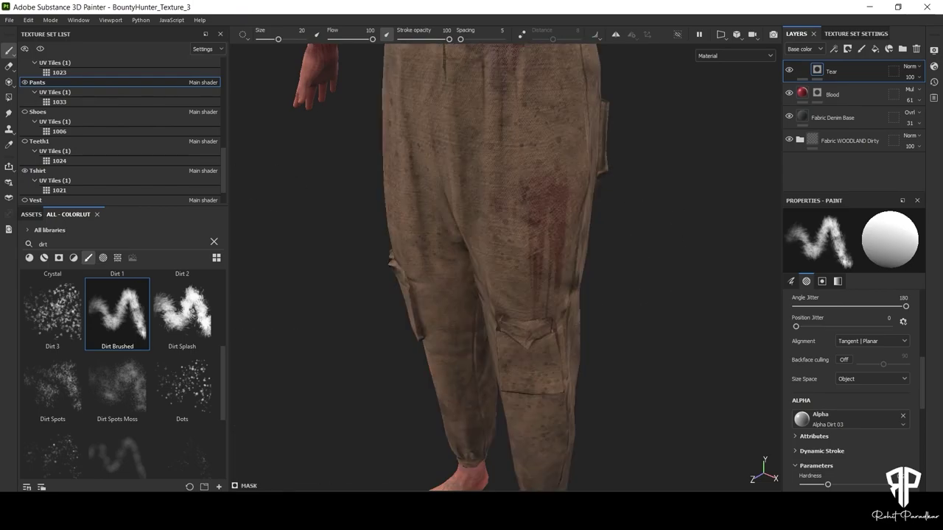
pyautogui.click(24, 83)
# Paint a narrow slanted tear above the knee pocket in the Tear mask with the Dirt Brushed brush at size 3.87.
pyautogui.keyDown('alt'); pyautogui.moveTo(501, 243); pyautogui.dragTo(464, 213); pyautogui.keyUp('alt')
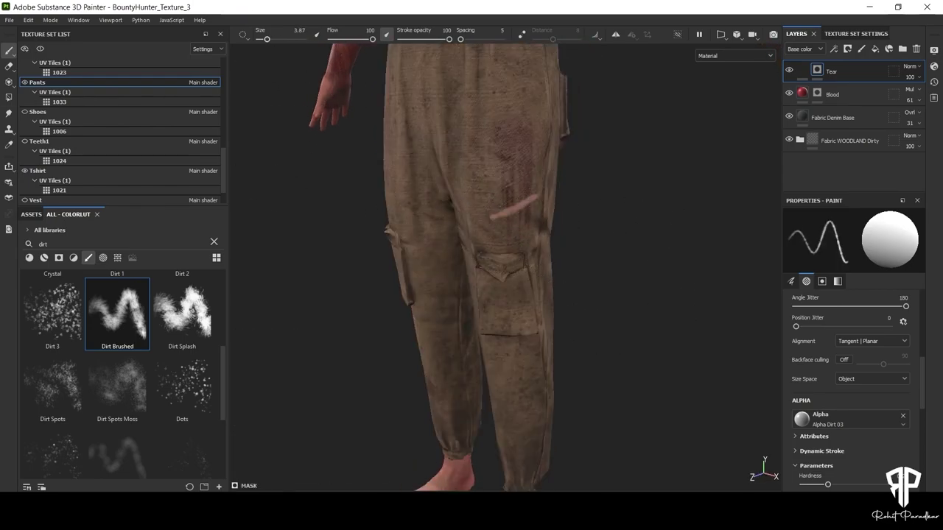
pyautogui.scroll(3, 517, 218)
pyautogui.moveTo(538, 216); pyautogui.dragTo(475, 238)
pyautogui.keyDown('alt'); pyautogui.moveTo(545, 221); pyautogui.dragTo(484, 255); pyautogui.keyUp('alt')
# Paint a slanted tear across the bloodstained lower part of the other leg in the Tear mask with a smaller brush.
pyautogui.moveTo(630, 292)
pyautogui.keyDown('alt'); pyautogui.mouseDown()
pyautogui.moveTo(479, 321)
pyautogui.moveTo(481, 340)
pyautogui.moveTo(688, 356)
pyautogui.moveTo(397, 332)
pyautogui.mouseUp(); pyautogui.keyUp('alt')
pyautogui.scroll(3, 464, 332)
pyautogui.keyDown('ctrl'); pyautogui.moveTo(489, 331); pyautogui.dragTo(460, 332, button='right'); pyautogui.keyUp('ctrl')
pyautogui.moveTo(461, 331); pyautogui.dragTo(626, 324)
pyautogui.moveTo(349, 289); pyautogui.dragTo(370, 298)
pyautogui.keyDown('alt'); pyautogui.moveTo(427, 302); pyautogui.dragTo(369, 306); pyautogui.keyUp('alt')
# Break up the lower-leg tear's edges in the Tear mask with the Dirt 3 brush in the inverted grayscale value.
pyautogui.scroll(-3, 413, 302)
pyautogui.keyDown('alt'); pyautogui.moveTo(434, 133); pyautogui.dragTo(442, 250, button='middle'); pyautogui.keyUp('alt')
pyautogui.moveTo(442, 250)
pyautogui.keyDown('alt'); pyautogui.mouseDown()
pyautogui.moveTo(316, 262)
pyautogui.moveTo(435, 303)
pyautogui.mouseUp(); pyautogui.keyUp('alt')
pyautogui.click(52, 313)
pyautogui.press('x')
pyautogui.scroll(3, 412, 304)
pyautogui.keyDown('alt'); pyautogui.moveTo(247, 372); pyautogui.dragTo(386, 318, button='middle'); pyautogui.keyUp('alt')
pyautogui.keyDown('ctrl'); pyautogui.moveTo(386, 322); pyautogui.dragTo(349, 322, button='right'); pyautogui.keyUp('ctrl')
pyautogui.moveTo(340, 334); pyautogui.dragTo(345, 331)
pyautogui.scroll(-4, 369, 317)
pyautogui.keyDown('alt'); pyautogui.moveTo(369, 309); pyautogui.dragTo(560, 302); pyautogui.keyUp('alt')
pyautogui.keyDown('alt'); pyautogui.moveTo(472, 353); pyautogui.dragTo(471, 235, button='middle'); pyautogui.keyUp('alt')
# Roughen the edges of both tears in the Tear mask with the Dirt Spots Moss brush at size 2.68.
pyautogui.click(117, 386)
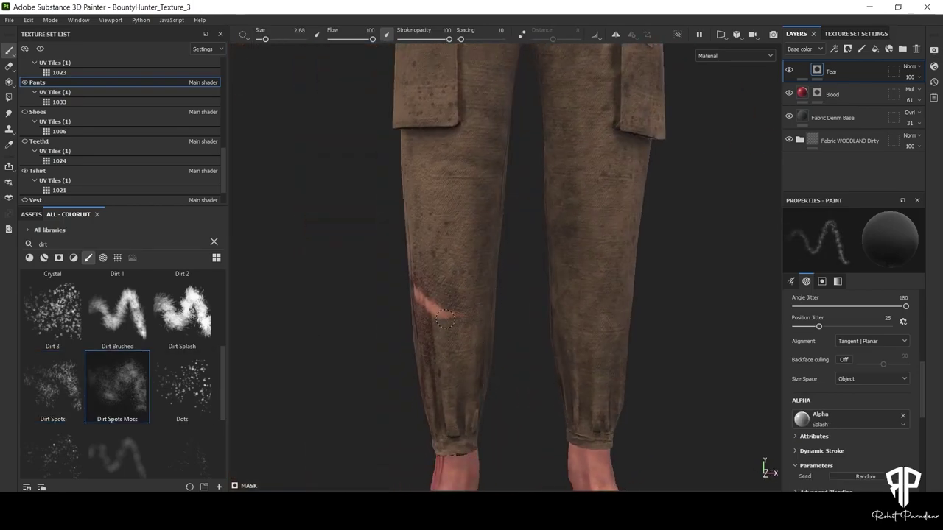
pyautogui.keyDown('alt'); pyautogui.moveTo(436, 322); pyautogui.dragTo(567, 346); pyautogui.keyUp('alt')
pyautogui.scroll(2, 567, 346)
pyautogui.keyDown('alt'); pyautogui.moveTo(604, 280); pyautogui.dragTo(456, 280); pyautogui.keyUp('alt')
pyautogui.scroll(-4, 508, 280)
pyautogui.keyDown('alt'); pyautogui.moveTo(575, 265); pyautogui.dragTo(479, 265); pyautogui.keyUp('alt')
pyautogui.keyDown('alt'); pyautogui.moveTo(545, 177); pyautogui.dragTo(552, 214, button='middle'); pyautogui.keyUp('alt')
# Show the Body texture set's Blood 2 layer, then ready the Paint effect on the Blood mask with the Leaks Heavy brush.
pyautogui.scroll(10, 122, 129)
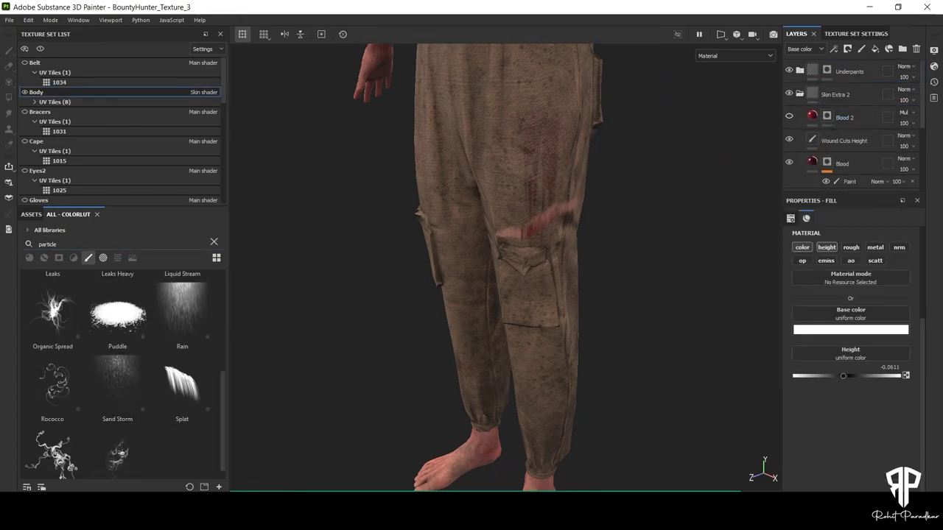
pyautogui.click(788, 115)
pyautogui.scroll(-1, 847, 147)
pyautogui.click(850, 152)
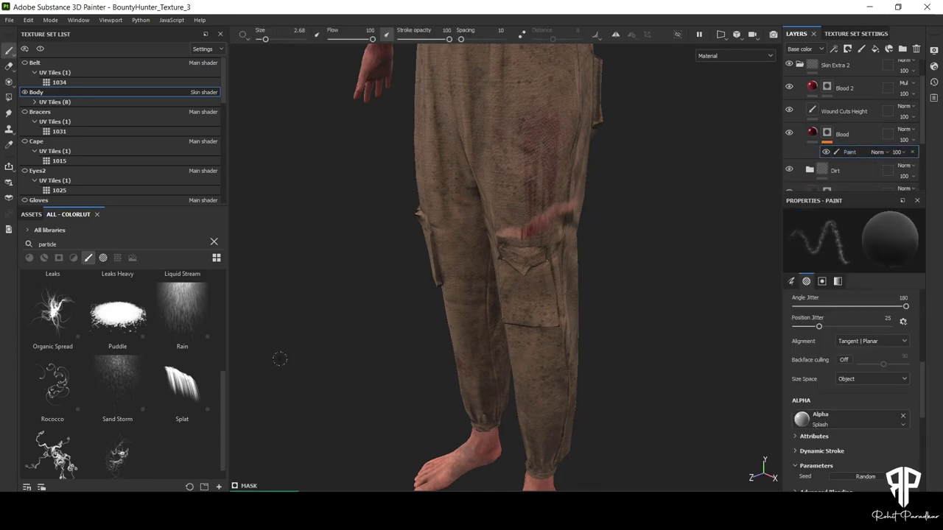
pyautogui.scroll(2, 118, 368)
pyautogui.click(117, 365)
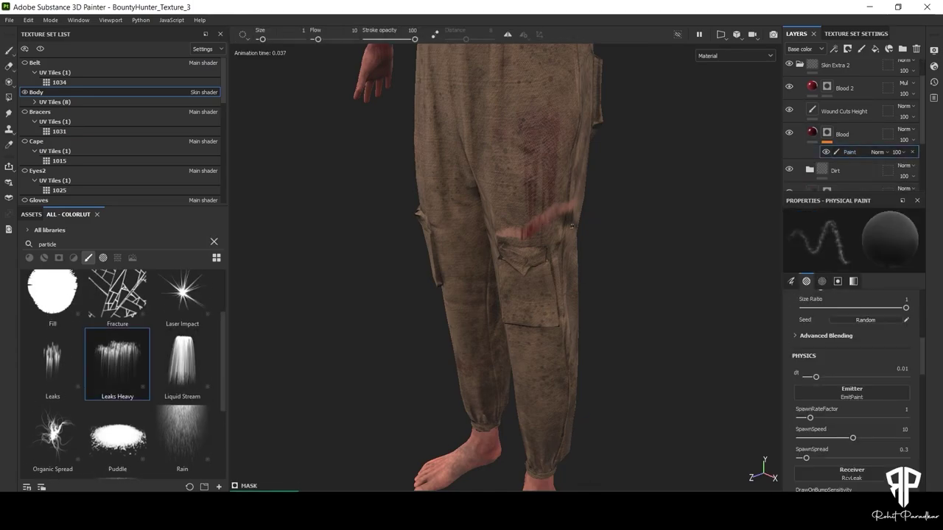
# Paint blood onto the skin exposed by the thigh tear with the Leaks Heavy brush at flow 10.
pyautogui.scroll(-2, 571, 225)
pyautogui.keyDown('alt'); pyautogui.moveTo(725, 458); pyautogui.dragTo(740, 458); pyautogui.keyUp('alt')
pyautogui.click(855, 33)
pyautogui.click(796, 33)
pyautogui.scroll(3, 589, 228)
pyautogui.moveTo(581, 230)
pyautogui.mouseDown()
pyautogui.moveTo(610, 226)
pyautogui.moveTo(592, 224)
pyautogui.mouseUp()
pyautogui.hotkey('ctrl', 'z')
pyautogui.press('x')
pyautogui.moveTo(685, 247)
pyautogui.keyDown('alt'); pyautogui.mouseDown()
pyautogui.moveTo(657, 247)
pyautogui.moveTo(729, 247)
pyautogui.mouseUp(); pyautogui.keyUp('alt')
pyautogui.keyDown('alt'); pyautogui.moveTo(663, 369); pyautogui.dragTo(663, 214, button='middle'); pyautogui.keyUp('alt')
pyautogui.moveTo(575, 226); pyautogui.dragTo(528, 200)
# Paint blood onto the skin exposed by the lower-leg tear and check the body with the pants hidden.
pyautogui.keyDown('alt'); pyautogui.moveTo(460, 234); pyautogui.dragTo(475, 234); pyautogui.keyUp('alt')
pyautogui.keyDown('alt'); pyautogui.moveTo(475, 234); pyautogui.dragTo(491, 289, button='middle'); pyautogui.keyUp('alt')
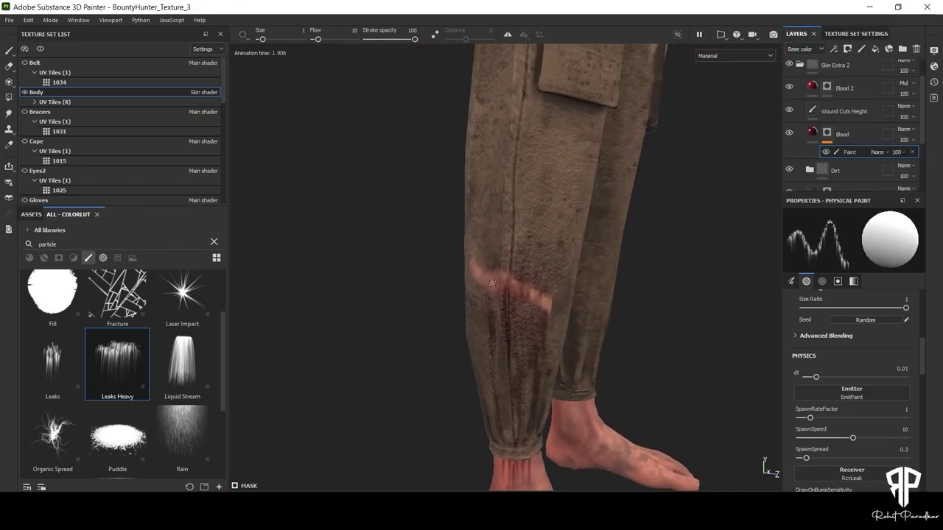
pyautogui.moveTo(490, 289); pyautogui.dragTo(568, 309)
pyautogui.scroll(-5, 712, 299)
pyautogui.keyDown('alt'); pyautogui.moveTo(711, 250); pyautogui.dragTo(673, 247); pyautogui.keyUp('alt')
pyautogui.scroll(-5, 122, 140)
pyautogui.click(25, 141)
pyautogui.moveTo(375, 309)
pyautogui.keyDown('alt'); pyautogui.mouseDown()
pyautogui.moveTo(327, 311)
pyautogui.moveTo(383, 312)
pyautogui.mouseUp(); pyautogui.keyUp('alt')
pyautogui.click(24, 141)
# Paint blood running from the thigh tear over the knee pocket in the Pants' Blood mask with Leaks Heavy at flow 40.
pyautogui.click(39, 141)
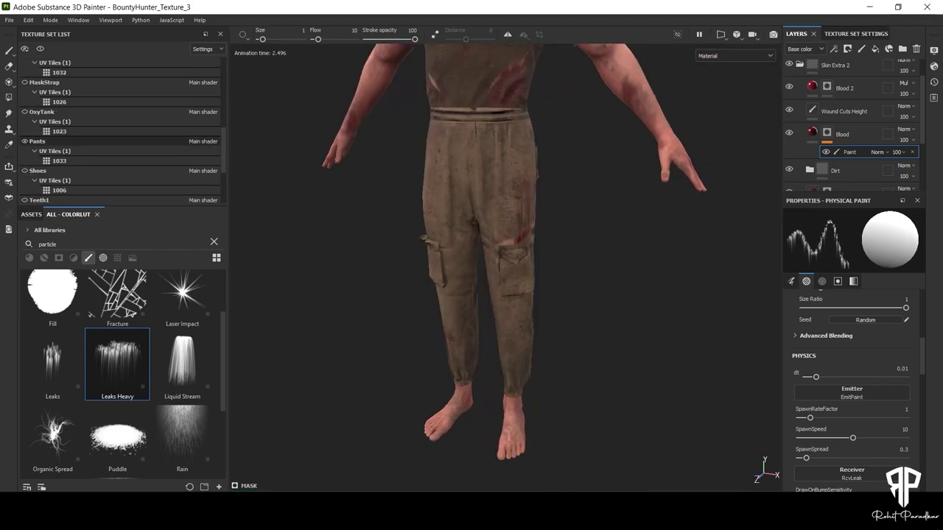
pyautogui.scroll(5, 523, 276)
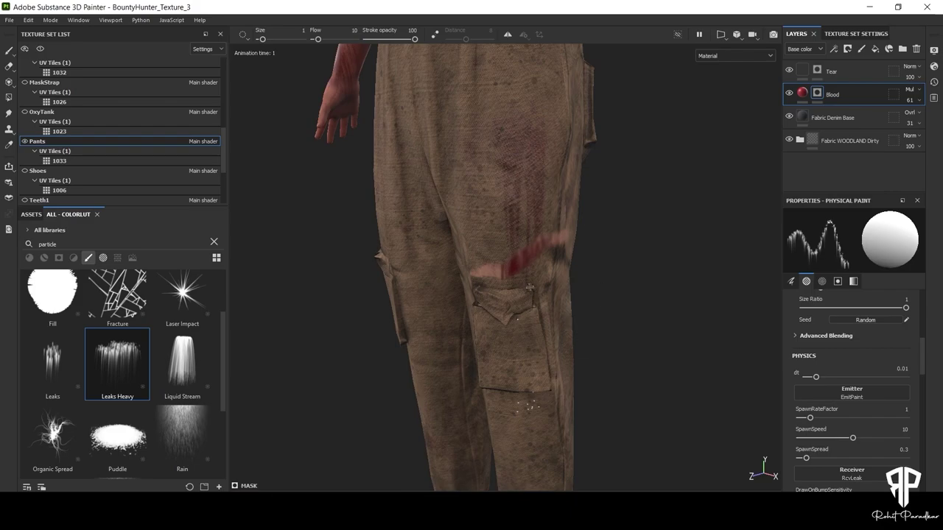
pyautogui.keyDown('alt'); pyautogui.moveTo(531, 326); pyautogui.dragTo(478, 328); pyautogui.keyUp('alt')
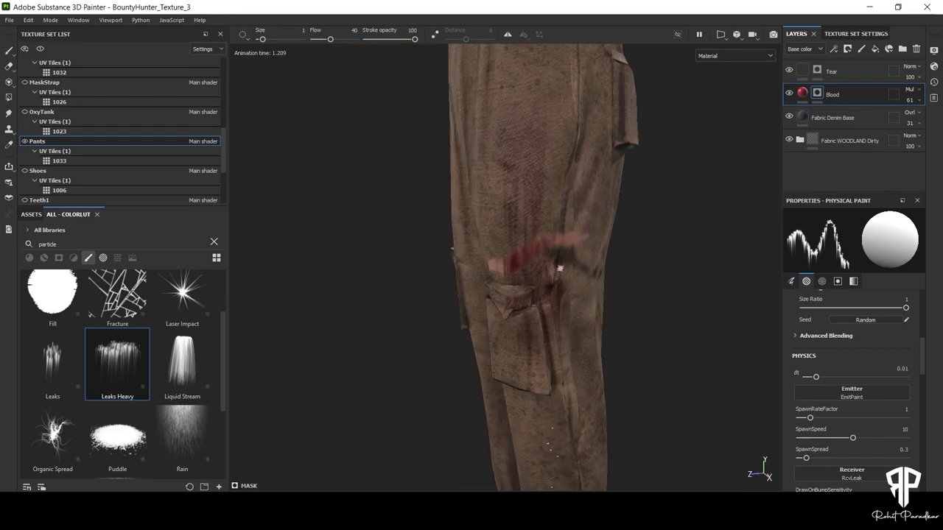
pyautogui.keyDown('alt'); pyautogui.moveTo(479, 270); pyautogui.dragTo(523, 240); pyautogui.keyUp('alt')
# Erase the older stain on the upper thigh from the Blood mask and add more blood beside the thigh tear.
pyautogui.press('x')
pyautogui.moveTo(521, 131); pyautogui.dragTo(531, 147)
pyautogui.click(544, 140)
pyautogui.keyDown('alt'); pyautogui.moveTo(560, 229); pyautogui.dragTo(508, 229); pyautogui.keyUp('alt')
pyautogui.press('x')
pyautogui.click(563, 272)
pyautogui.scroll(-4, 545, 273)
pyautogui.moveTo(449, 214)
pyautogui.keyDown('alt'); pyautogui.mouseDown()
pyautogui.moveTo(532, 191)
pyautogui.moveTo(562, 309)
pyautogui.moveTo(479, 282)
pyautogui.moveTo(545, 274)
pyautogui.moveTo(569, 306)
pyautogui.mouseUp(); pyautogui.keyUp('alt')
pyautogui.scroll(-2, 562, 309)
pyautogui.keyDown('alt'); pyautogui.moveTo(469, 164); pyautogui.dragTo(433, 140); pyautogui.keyUp('alt')
pyautogui.press('x')
pyautogui.scroll(-3, 569, 238)
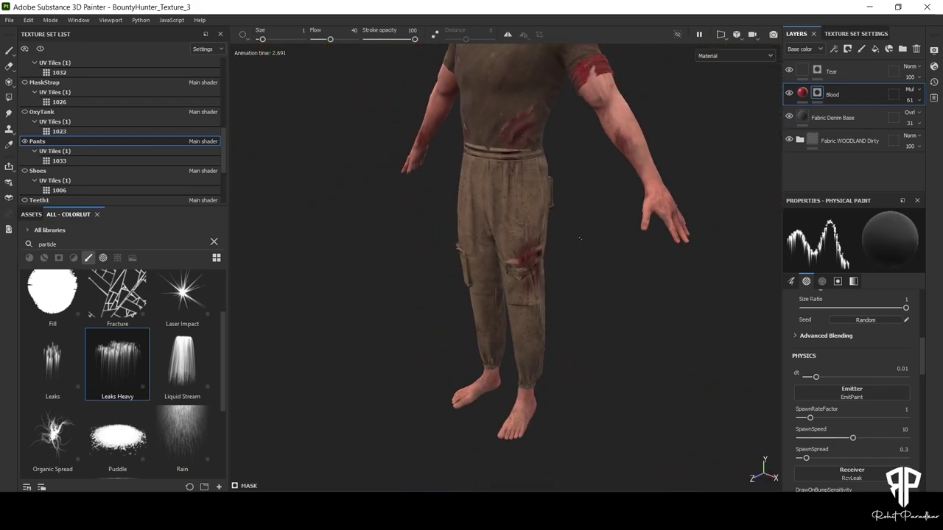
# Add blood spatter around the thigh tear in the Blood mask with the Dirt Spots Moss and Dots brushes.
pyautogui.click(213, 241)
pyautogui.scroll(-5, 118, 368)
pyautogui.click(52, 333)
pyautogui.scroll(3, 578, 202)
pyautogui.press('x')
pyautogui.keyDown('alt'); pyautogui.moveTo(590, 232); pyautogui.dragTo(509, 202); pyautogui.keyUp('alt')
pyautogui.click(547, 290)
pyautogui.moveTo(546, 290)
pyautogui.keyDown('alt'); pyautogui.mouseDown()
pyautogui.moveTo(496, 288)
pyautogui.moveTo(698, 326)
pyautogui.mouseUp(); pyautogui.keyUp('alt')
pyautogui.click(117, 332)
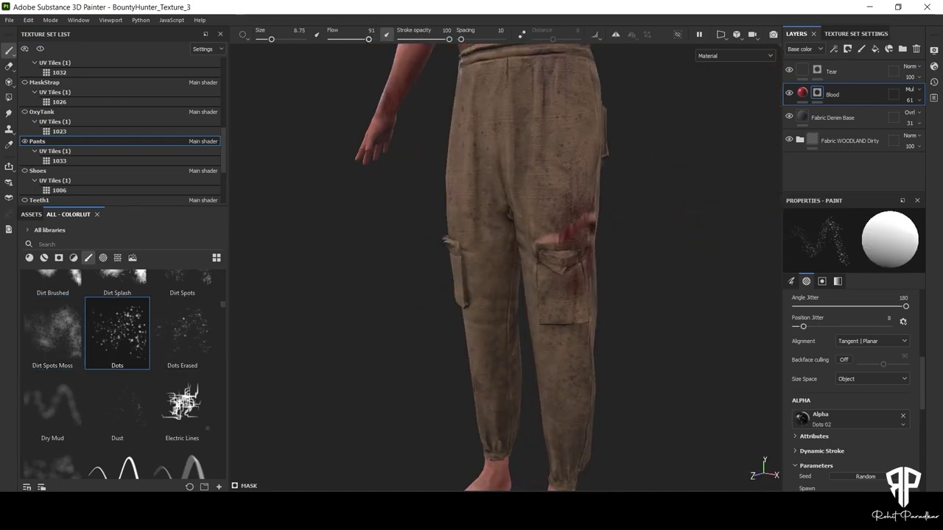
pyautogui.moveTo(564, 218)
pyautogui.keyDown('alt'); pyautogui.mouseDown()
pyautogui.moveTo(439, 280)
pyautogui.moveTo(615, 225)
pyautogui.moveTo(565, 228)
pyautogui.moveTo(554, 247)
pyautogui.moveTo(560, 230)
pyautogui.mouseUp(); pyautogui.keyUp('alt')
# Fray the thigh tear's edges with fine strokes in the Tear mask using the Charcoal Natural brush at size 0.29.
pyautogui.click(817, 71)
pyautogui.scroll(5, 117, 361)
pyautogui.click(117, 359)
pyautogui.scroll(6, 608, 199)
pyautogui.keyDown('alt'); pyautogui.moveTo(573, 184); pyautogui.dragTo(671, 160); pyautogui.keyUp('alt')
pyautogui.keyDown('alt'); pyautogui.moveTo(447, 283); pyautogui.dragTo(522, 247); pyautogui.keyUp('alt')
pyautogui.keyDown('alt'); pyautogui.moveTo(643, 219); pyautogui.dragTo(628, 221); pyautogui.keyUp('alt')
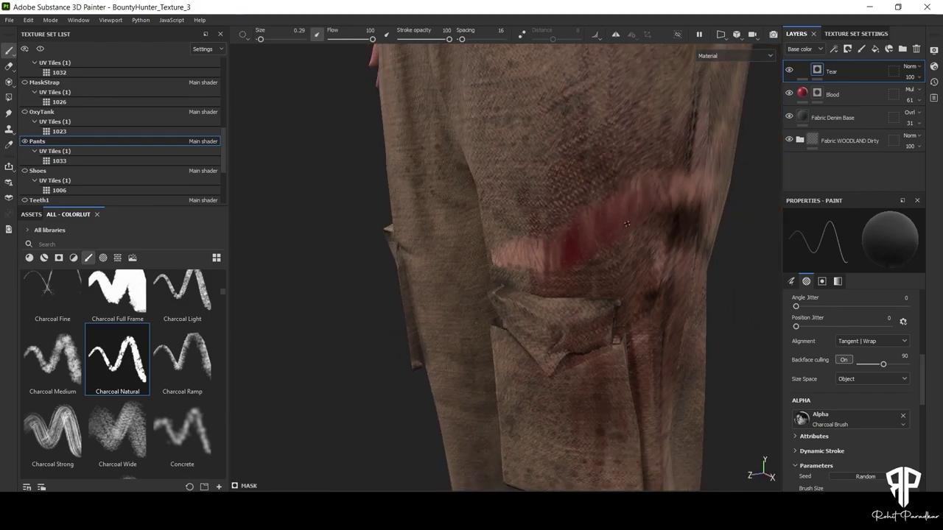
pyautogui.keyDown('alt'); pyautogui.moveTo(672, 192); pyautogui.dragTo(627, 280); pyautogui.keyUp('alt')
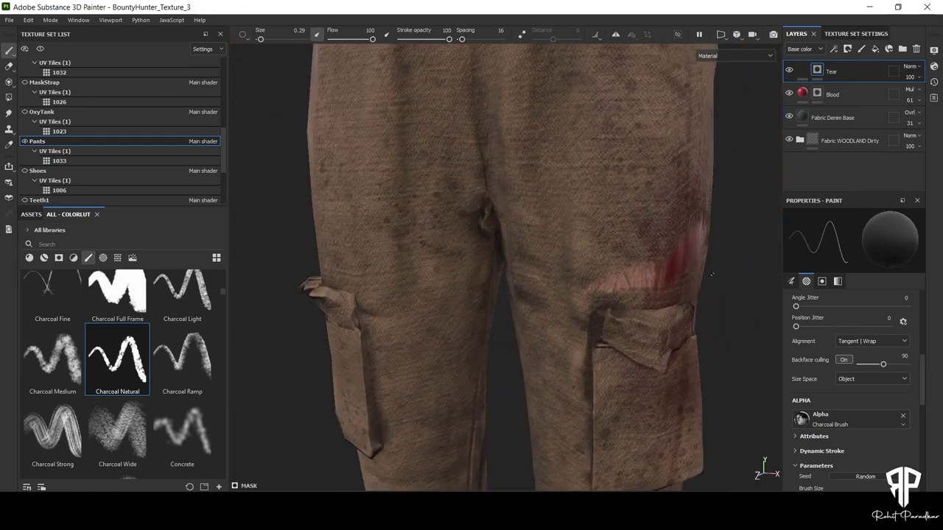
pyautogui.keyDown('alt'); pyautogui.moveTo(572, 310); pyautogui.dragTo(626, 302); pyautogui.keyUp('alt')
# Fray the lower-leg tear's edges in the Tear mask with fine Charcoal Natural strokes at size 0.29.
pyautogui.scroll(-4, 626, 302)
pyautogui.keyDown('alt'); pyautogui.moveTo(626, 302); pyautogui.dragTo(619, 169, button='middle'); pyautogui.keyUp('alt')
pyautogui.scroll(5, 613, 260)
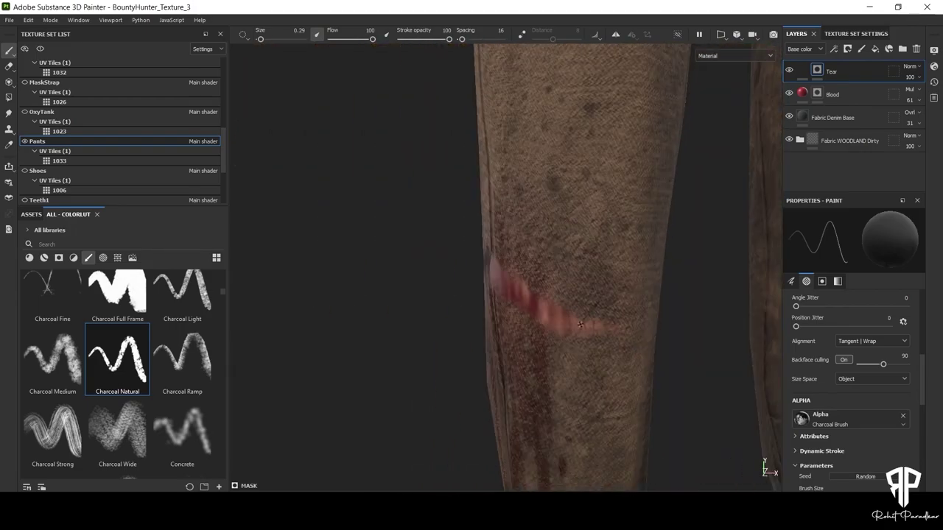
pyautogui.keyDown('alt'); pyautogui.moveTo(556, 309); pyautogui.dragTo(728, 344); pyautogui.keyUp('alt')
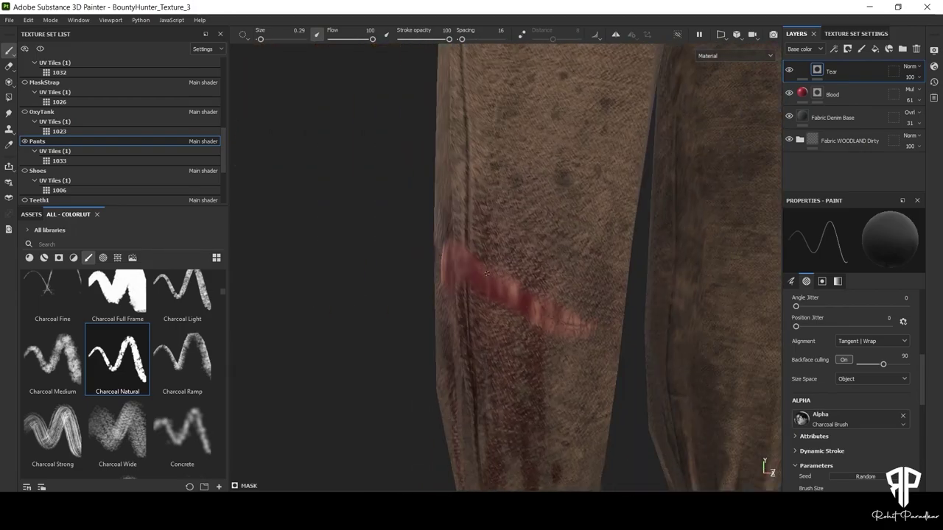
pyautogui.scroll(3, 490, 270)
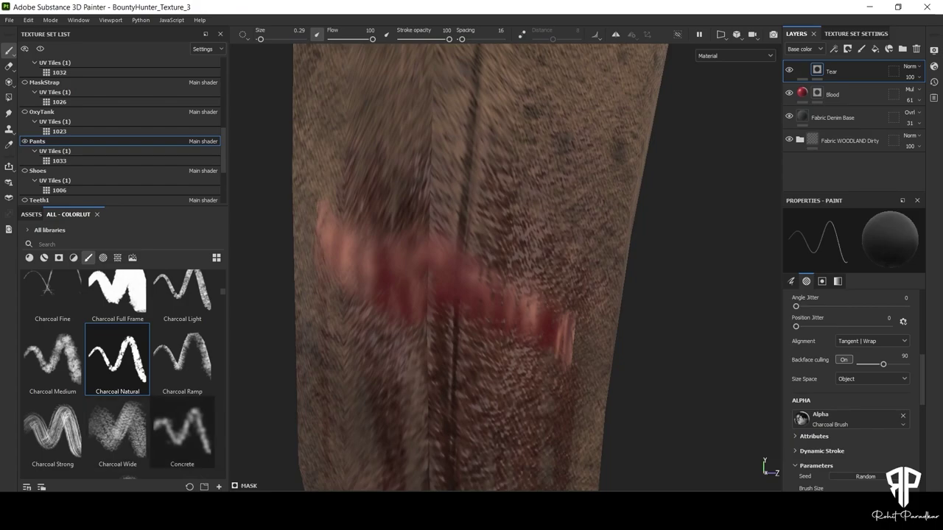
pyautogui.scroll(-3, 549, 201)
pyautogui.keyDown('alt'); pyautogui.moveTo(549, 201); pyautogui.dragTo(423, 202); pyautogui.keyUp('alt')
pyautogui.scroll(-5, 504, 293)
pyautogui.keyDown('alt'); pyautogui.moveTo(504, 294); pyautogui.dragTo(434, 295); pyautogui.keyUp('alt')
# Examine the torn, bloodstained pants from several sides, cycling through the mesh maps and returning to the material view.
pyautogui.scroll(-3, 508, 221)
pyautogui.scroll(5, 508, 199)
pyautogui.keyDown('alt'); pyautogui.moveTo(508, 199); pyautogui.dragTo(442, 203); pyautogui.keyUp('alt')
pyautogui.press('b')
pyautogui.scroll(-3, 486, 295)
pyautogui.keyDown('alt'); pyautogui.moveTo(486, 369); pyautogui.dragTo(508, 206, button='middle'); pyautogui.keyUp('alt')
pyautogui.keyDown('alt'); pyautogui.moveTo(515, 221); pyautogui.dragTo(310, 221); pyautogui.keyUp('alt')
pyautogui.keyDown('alt'); pyautogui.moveTo(456, 221); pyautogui.dragTo(493, 317, button='middle'); pyautogui.keyUp('alt')
pyautogui.scroll(2, 500, 221)
pyautogui.keyDown('alt'); pyautogui.moveTo(368, 221); pyautogui.dragTo(530, 243); pyautogui.keyUp('alt')
pyautogui.press('b')
pyautogui.press('b')
pyautogui.scroll(-3, 501, 236)
pyautogui.press('b')
pyautogui.press('b')
pyautogui.press('b')
pyautogui.keyDown('alt'); pyautogui.moveTo(472, 243); pyautogui.dragTo(442, 258, button='right'); pyautogui.keyUp('alt')
pyautogui.press('m')
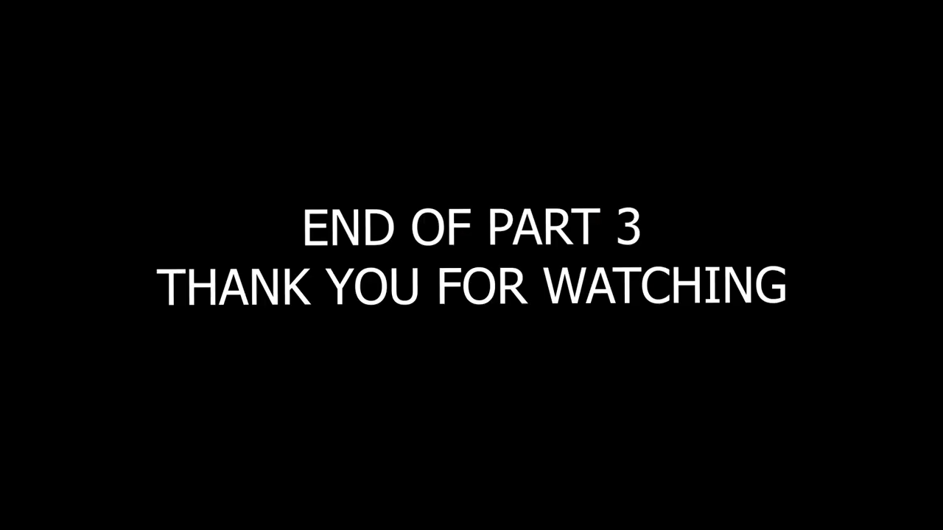